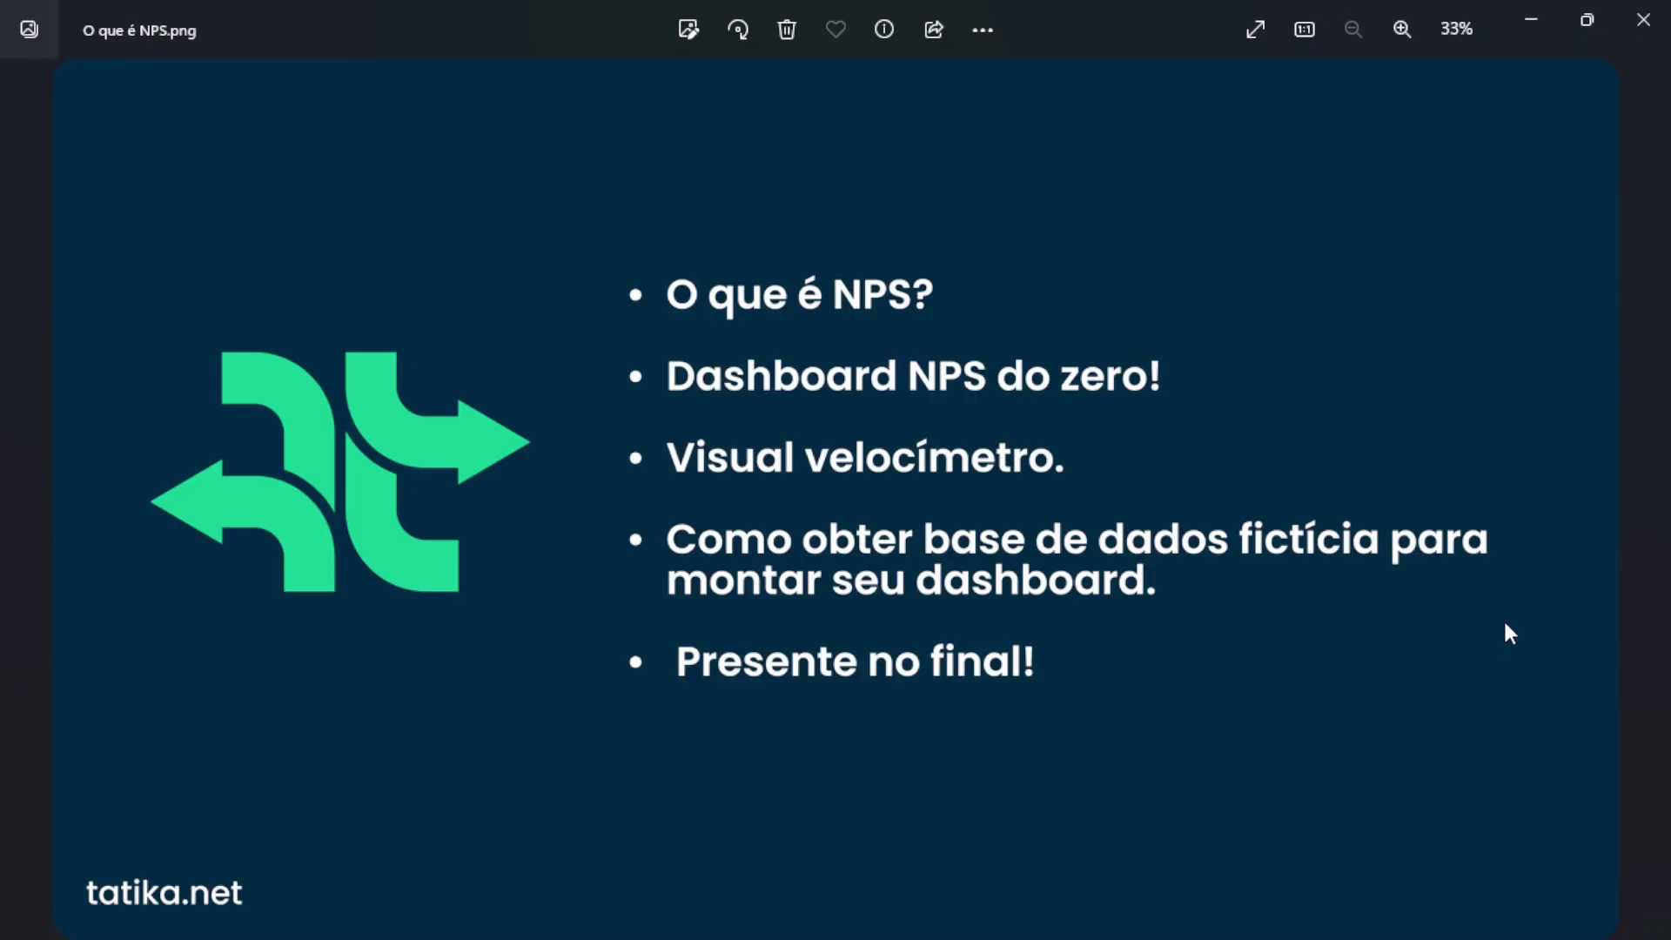
Switch to the published NPS report in the browser and examine the NPS Modelo 1 dashboard
key(alt+Tab)
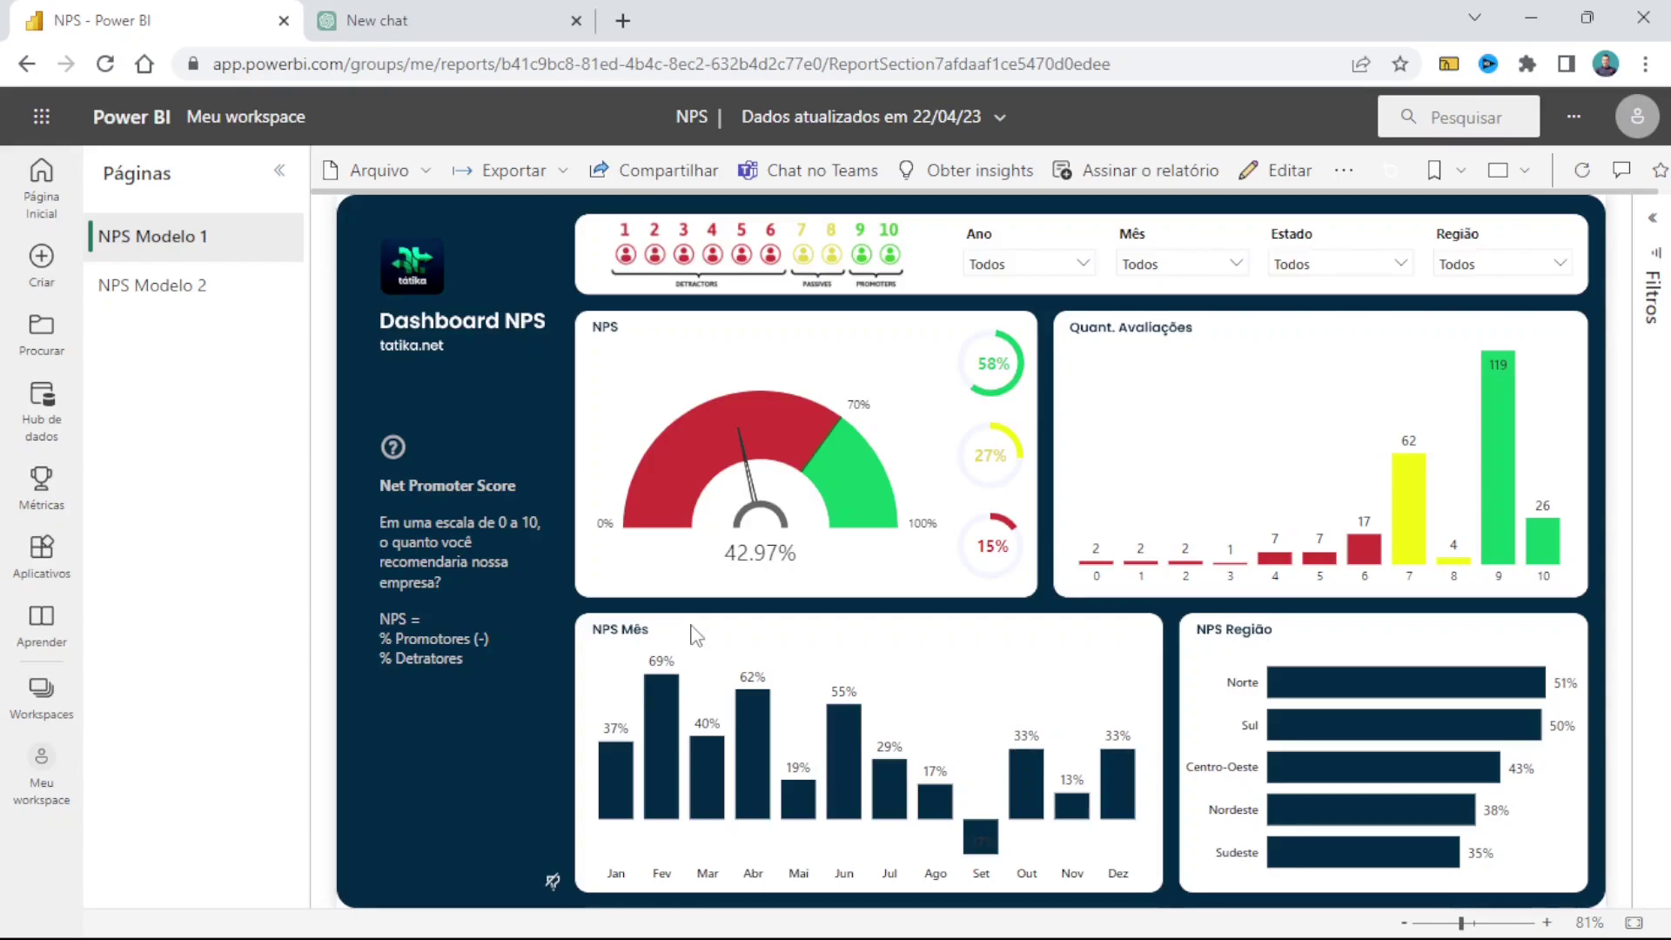
scroll(741, 349, up, 3)
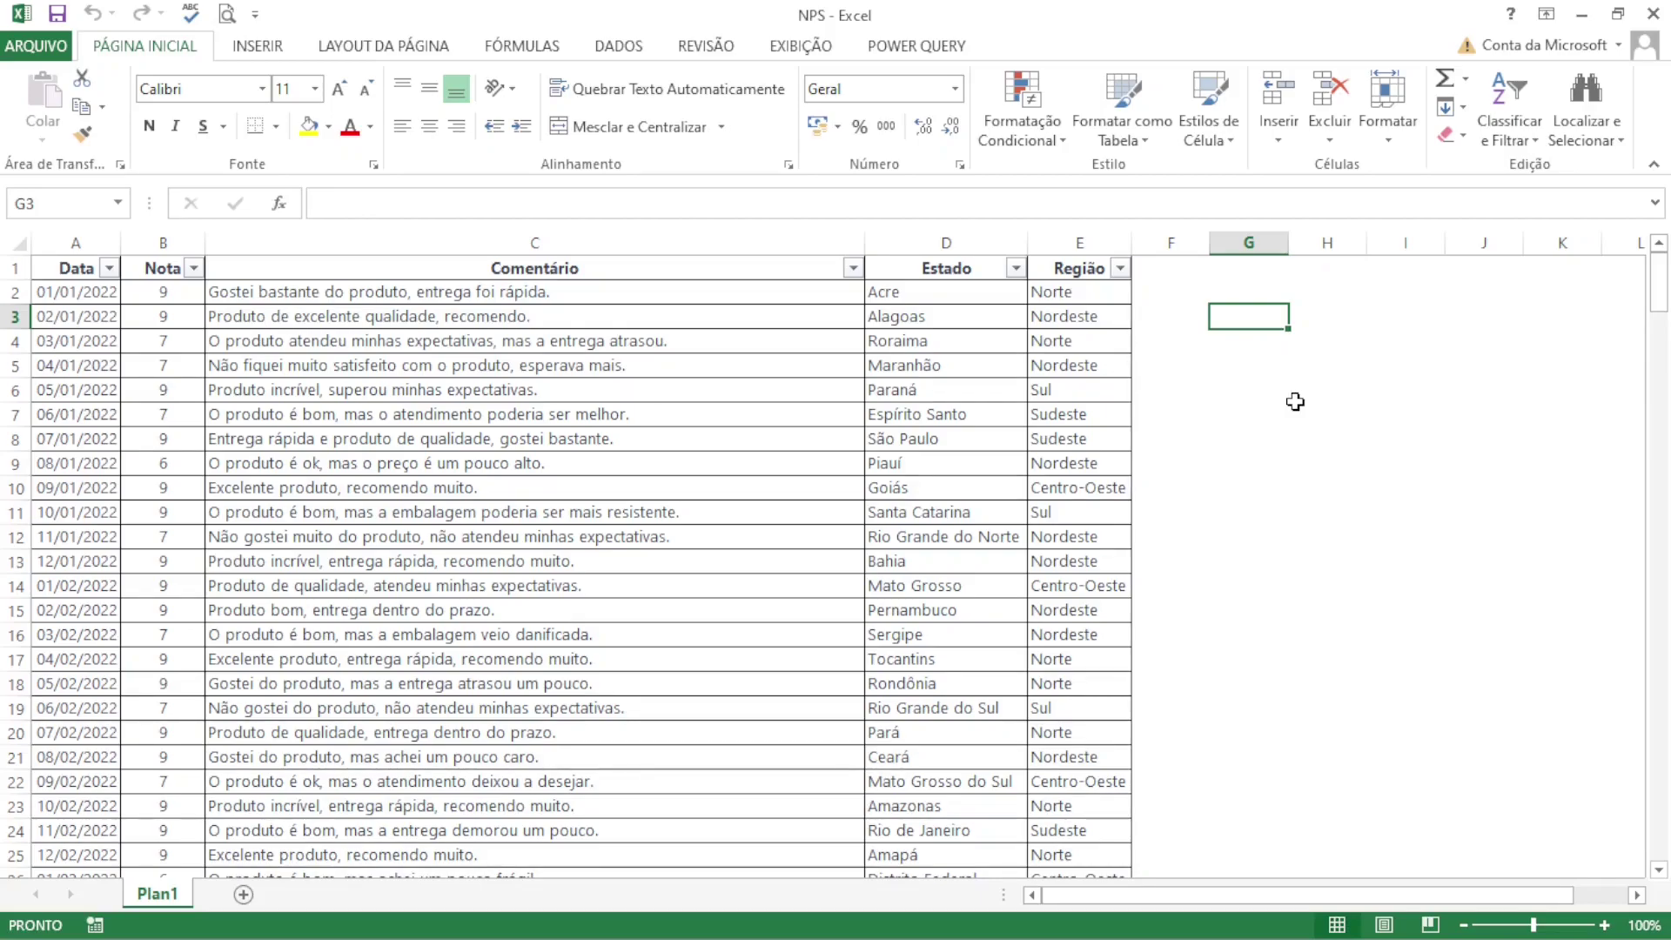
Examine the columns of the NPS source sheet in Excel: date, score, comment, state and region
key(Left)
key(Left)
key(Left)
key(Left)
key(Left)
key(Left)
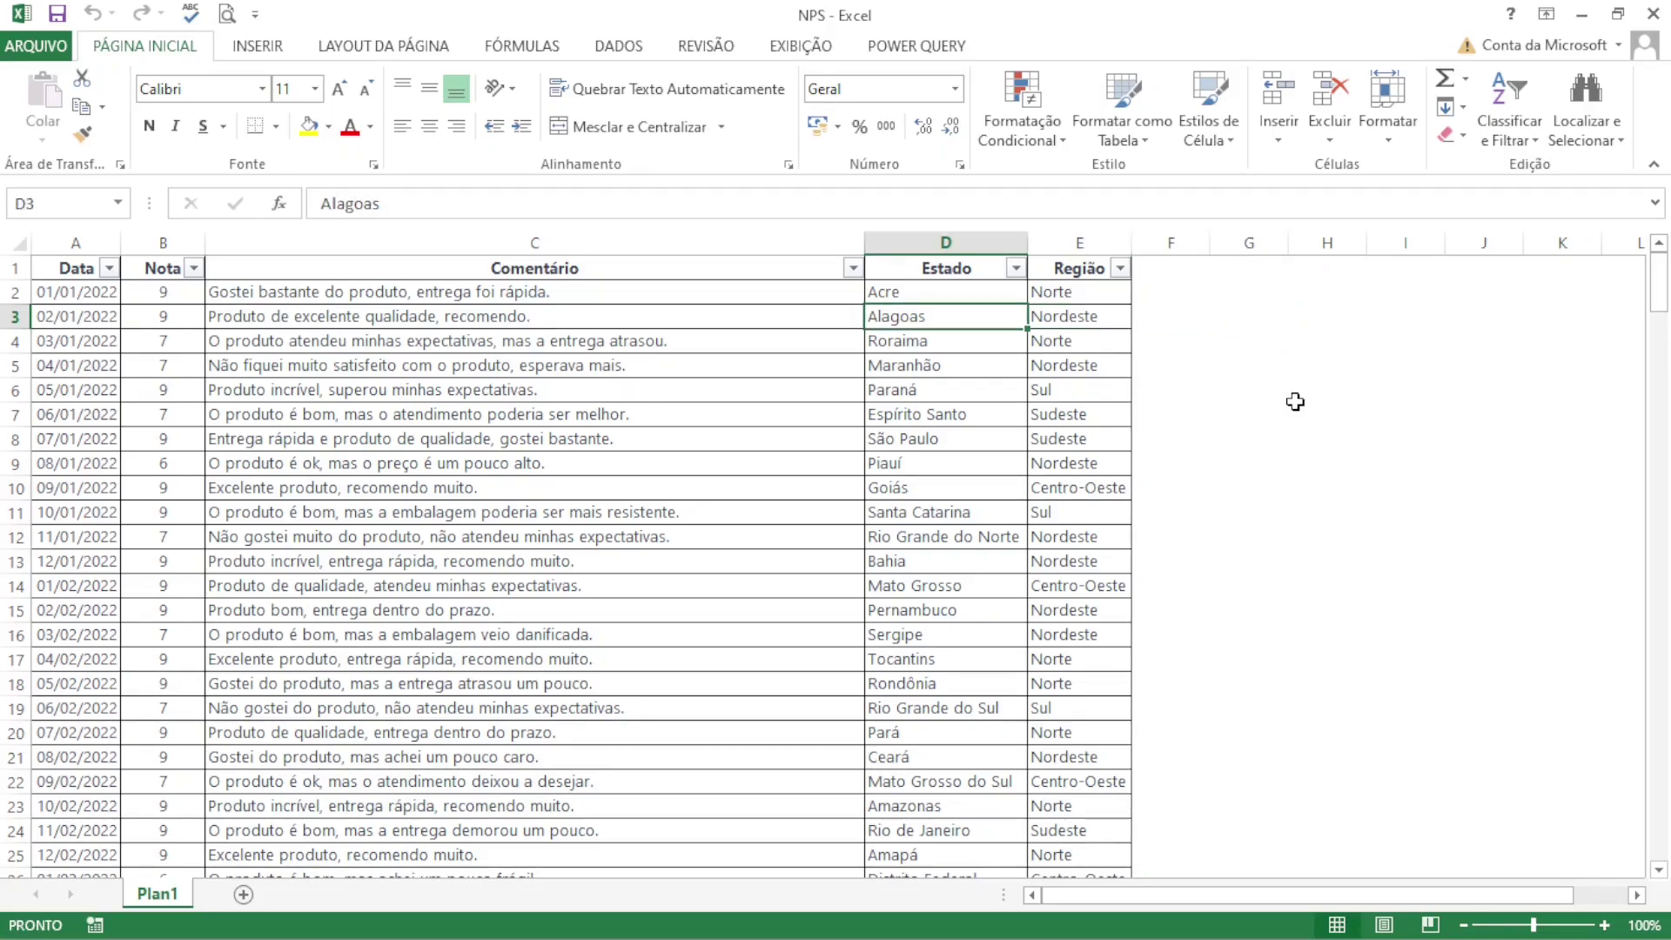
key(Right)
key(Right)
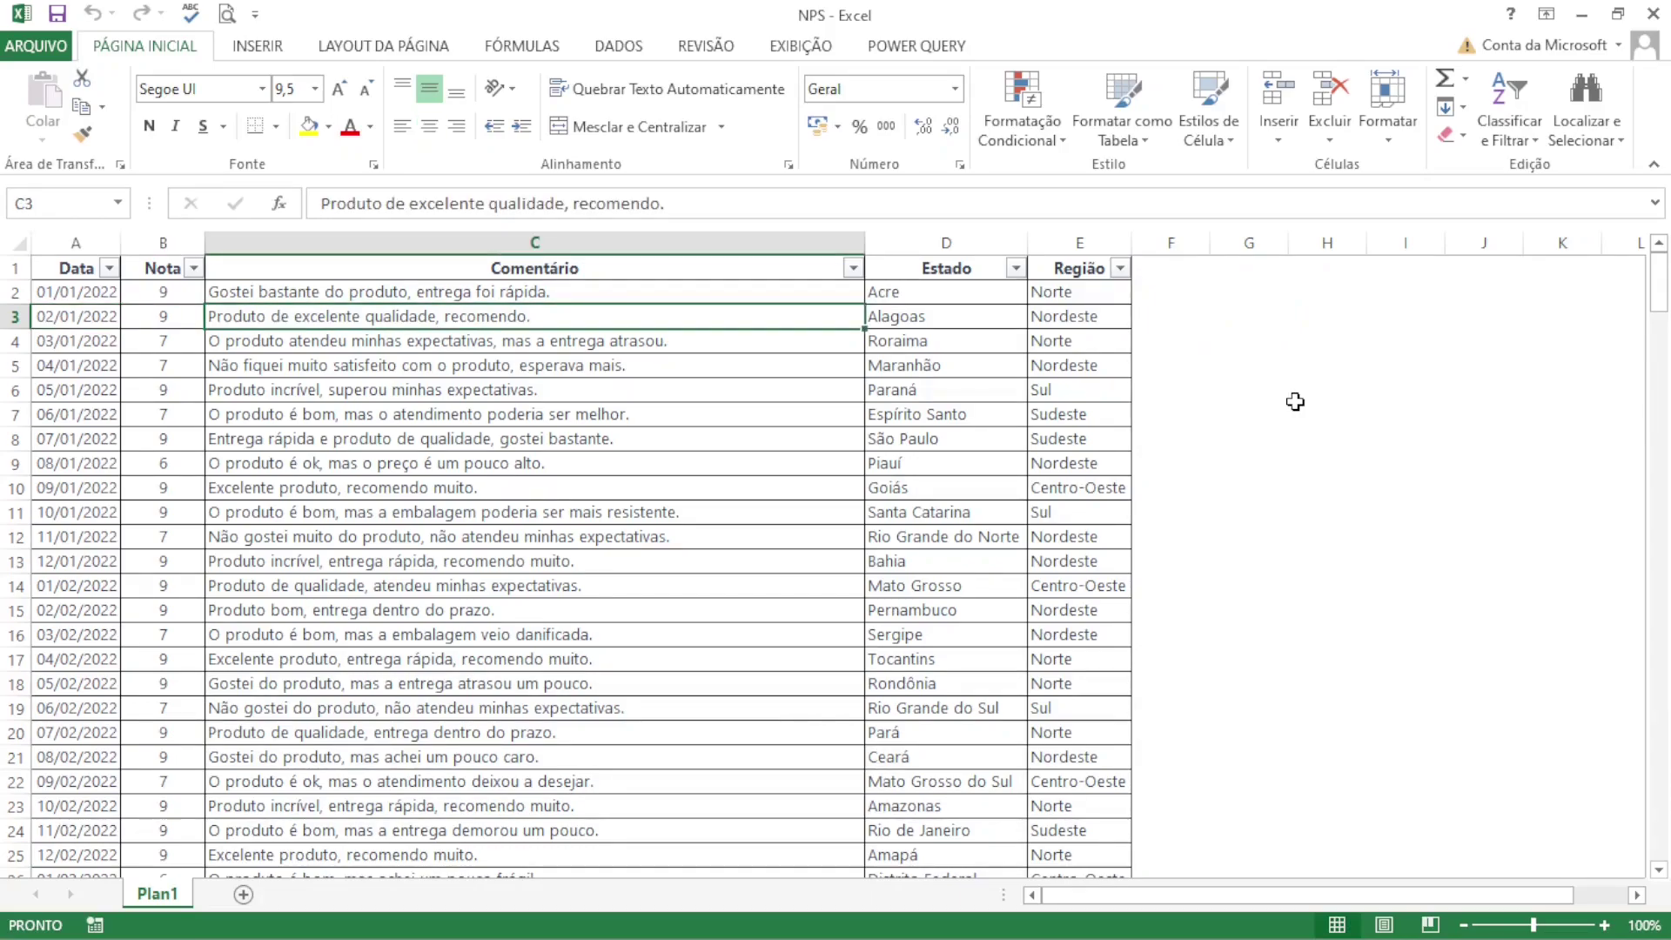
key(Right)
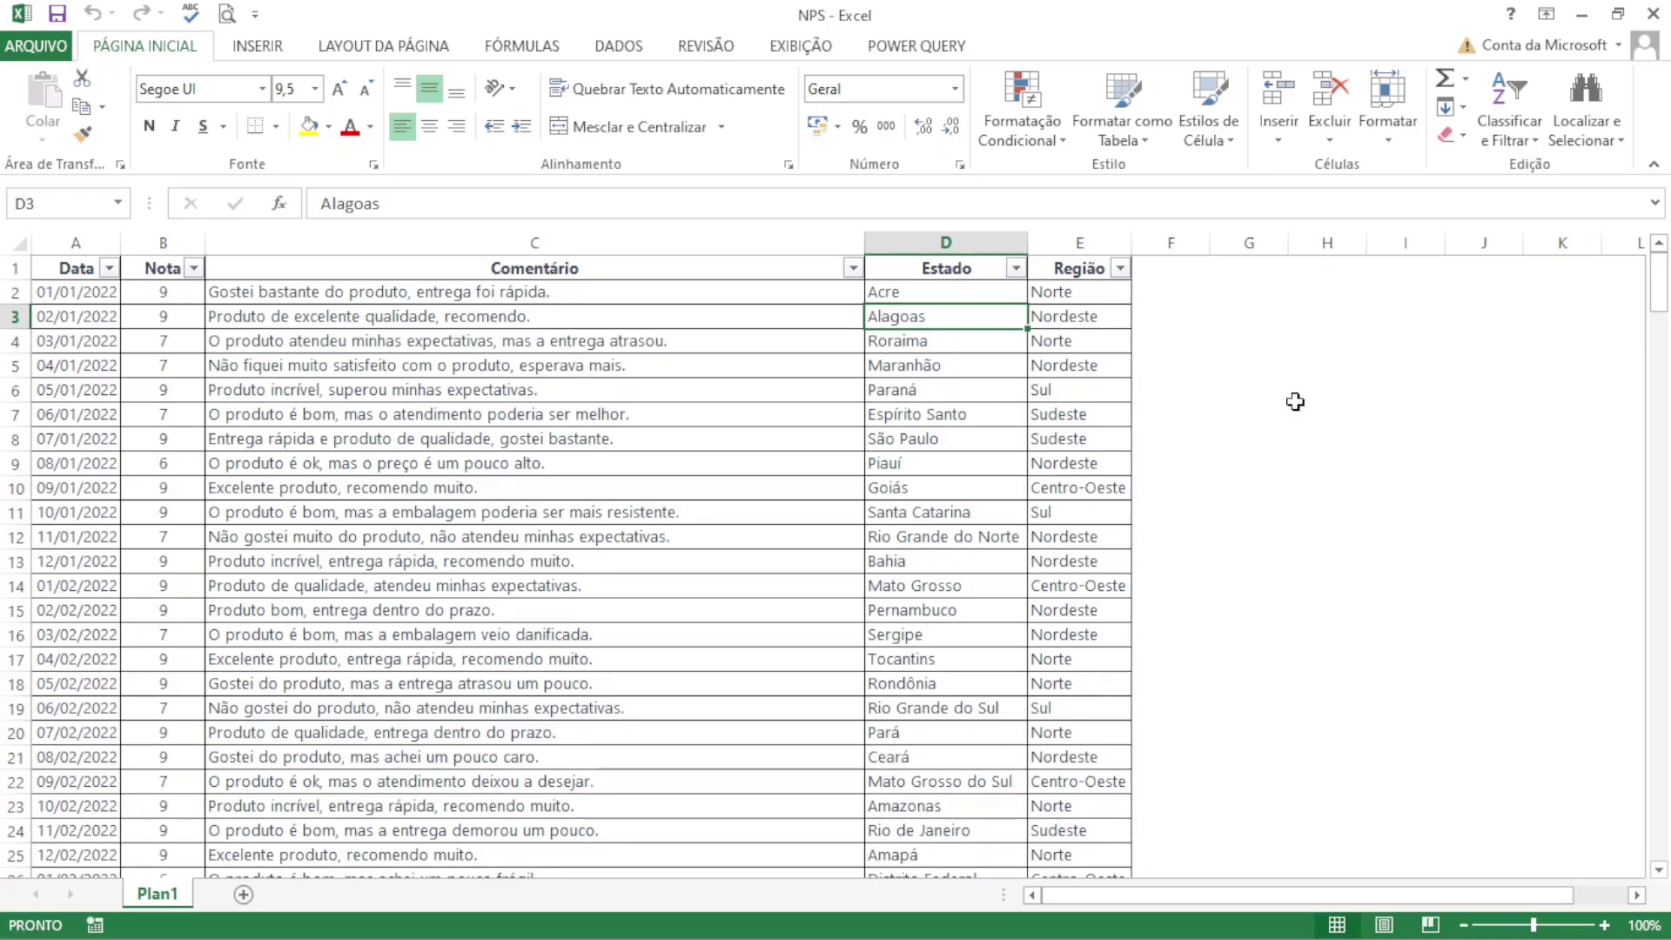
key(Right)
key(Right)
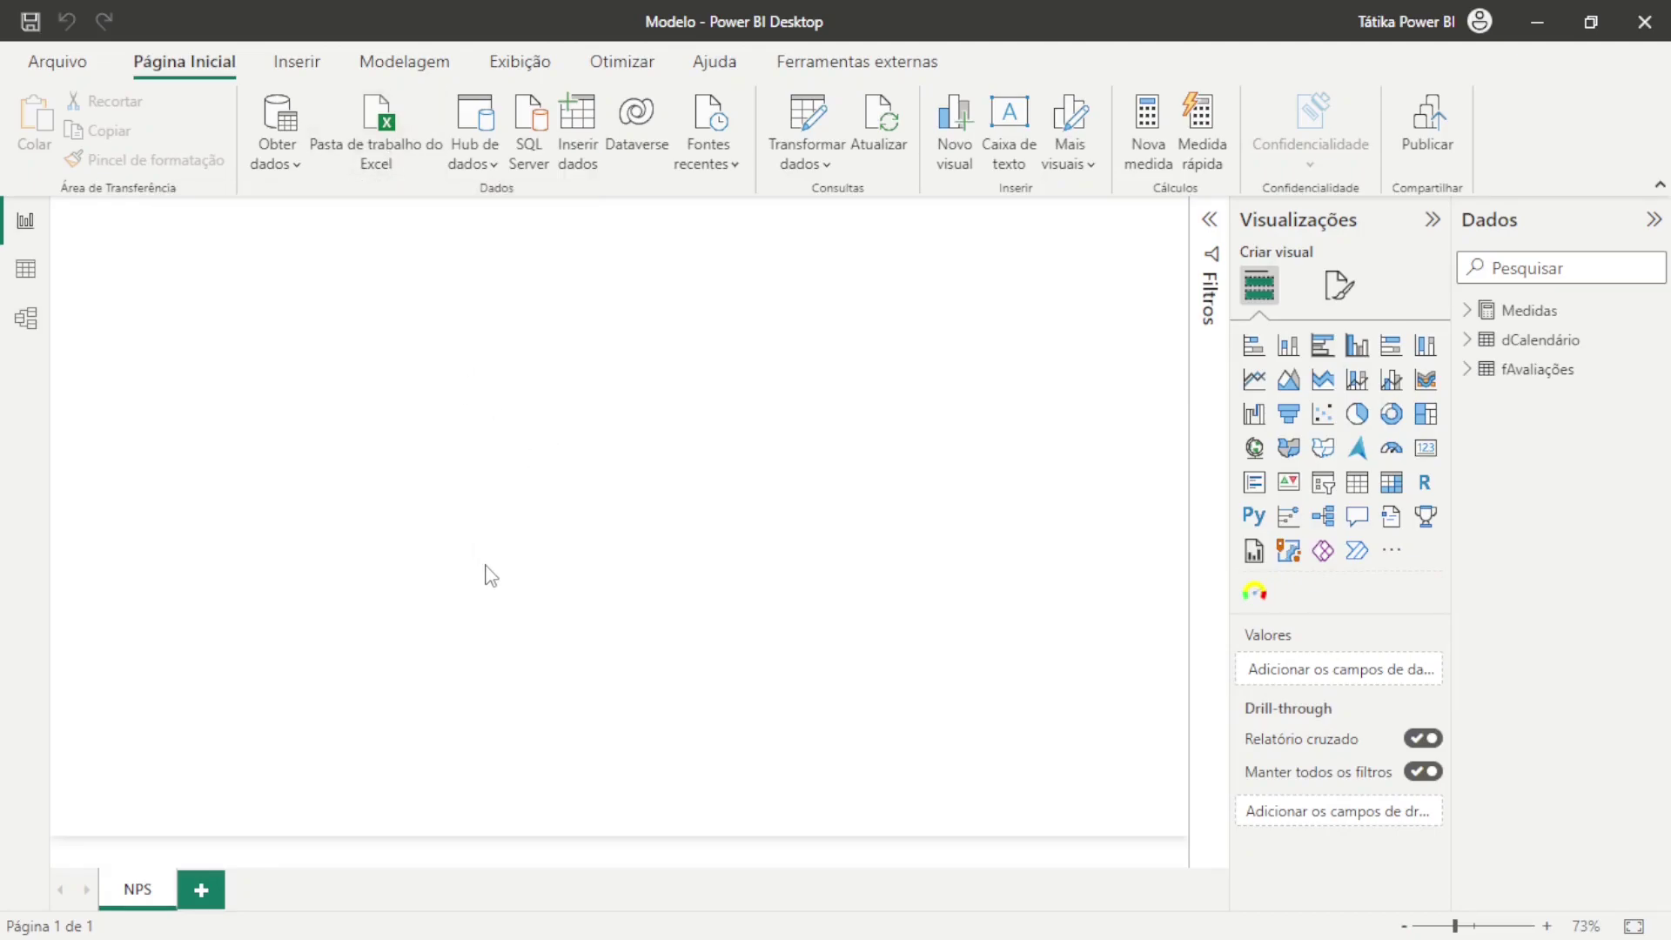
Open the data transformation editor from Power BI Desktop and examine the fAvaliações query's promoted headers and added conditional column
click(817, 115)
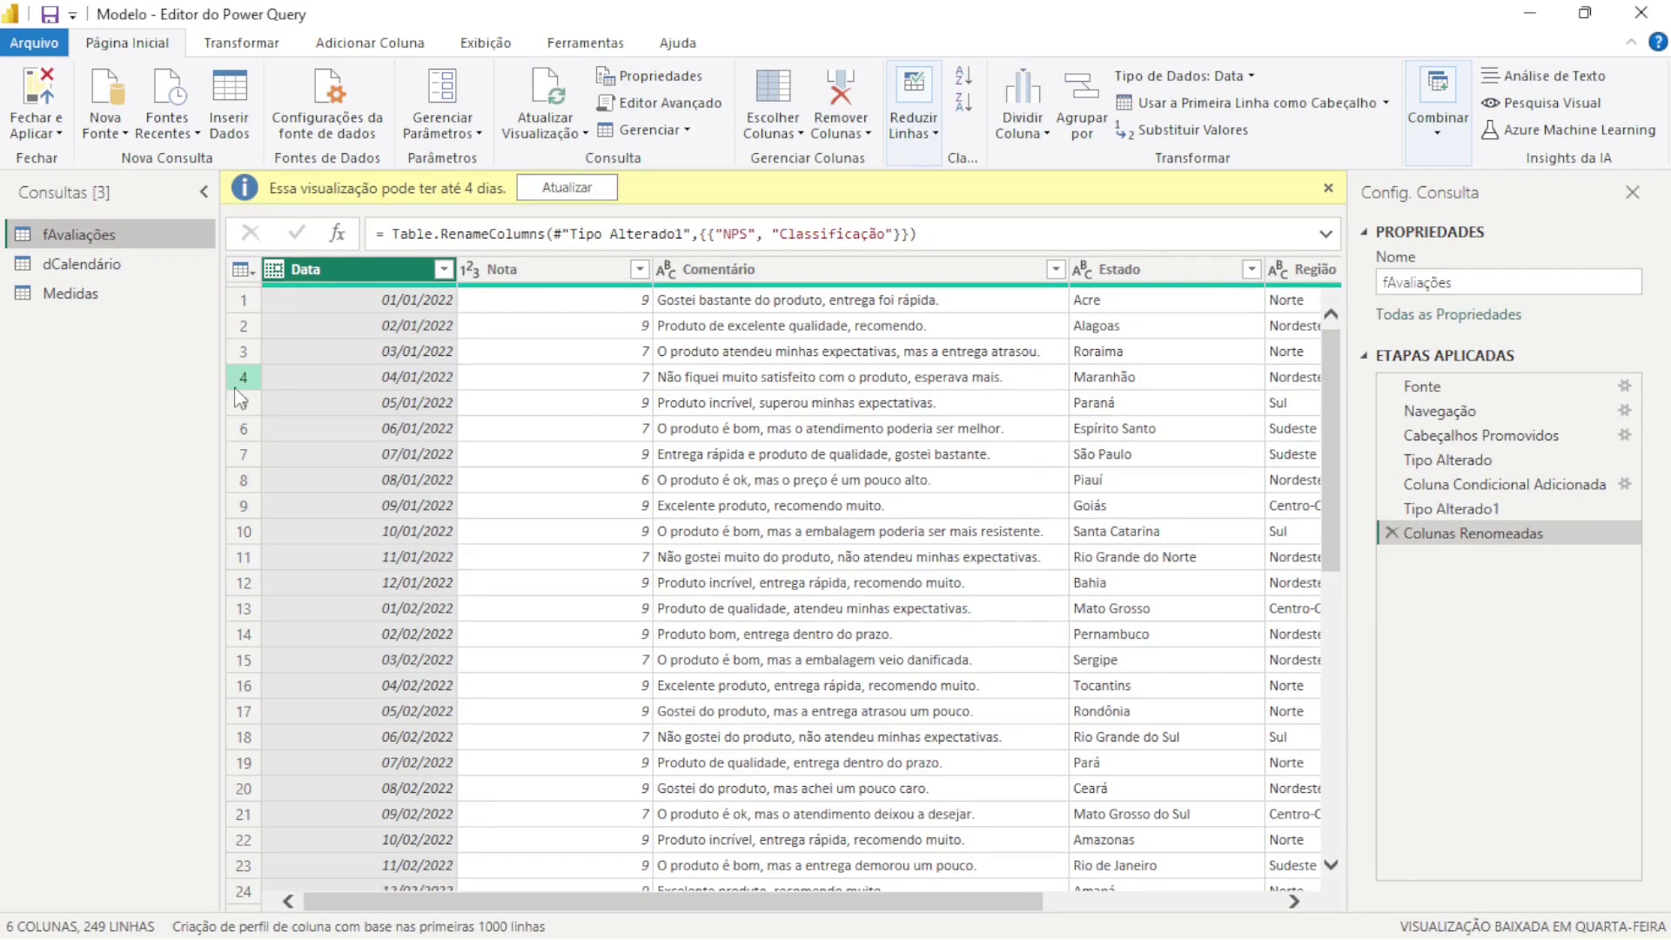
click(1469, 442)
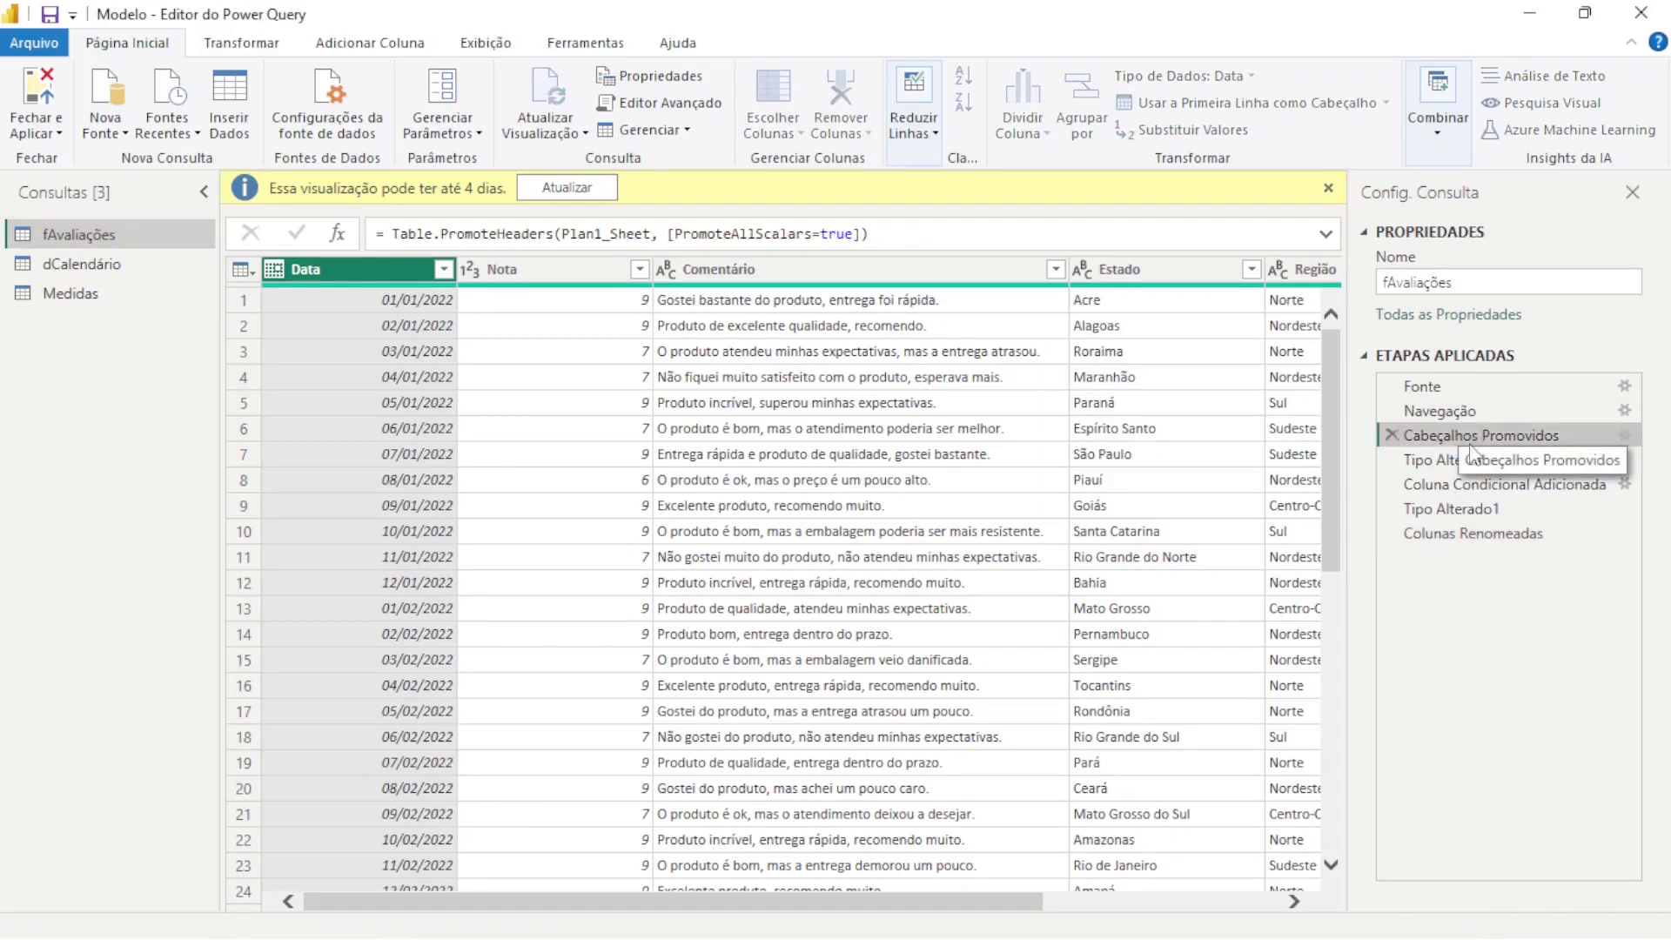
click(1490, 487)
drag(708, 902, 1082, 909)
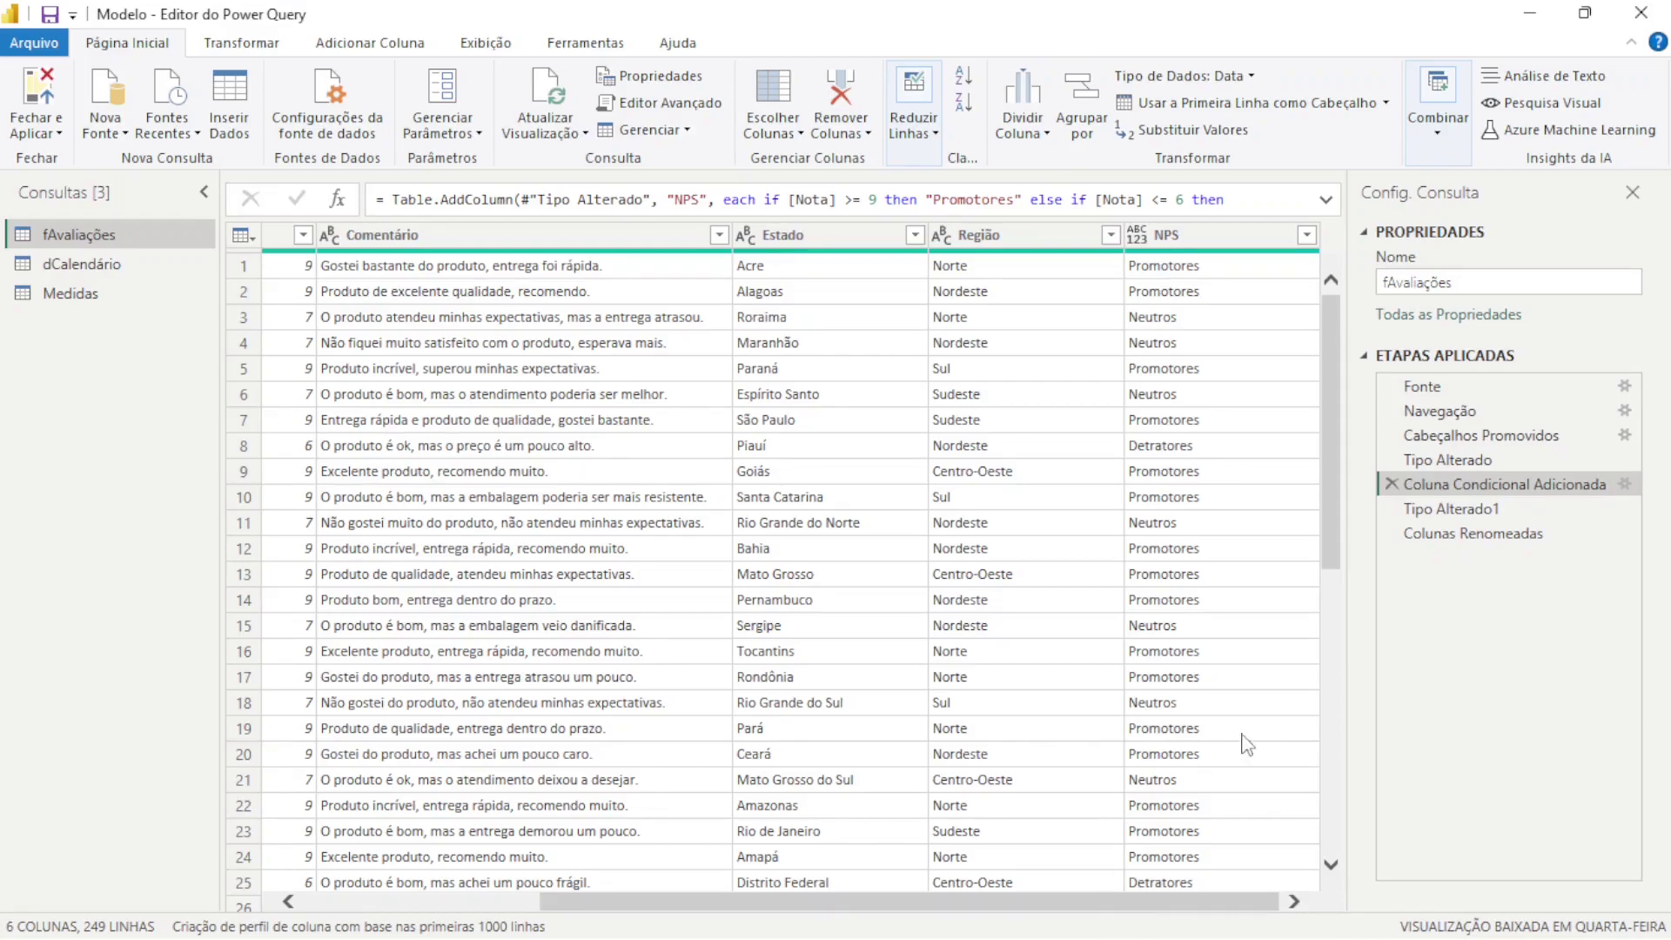
Review the rules of the NPS conditional column in its settings, and cancel out without changing anything
click(1623, 485)
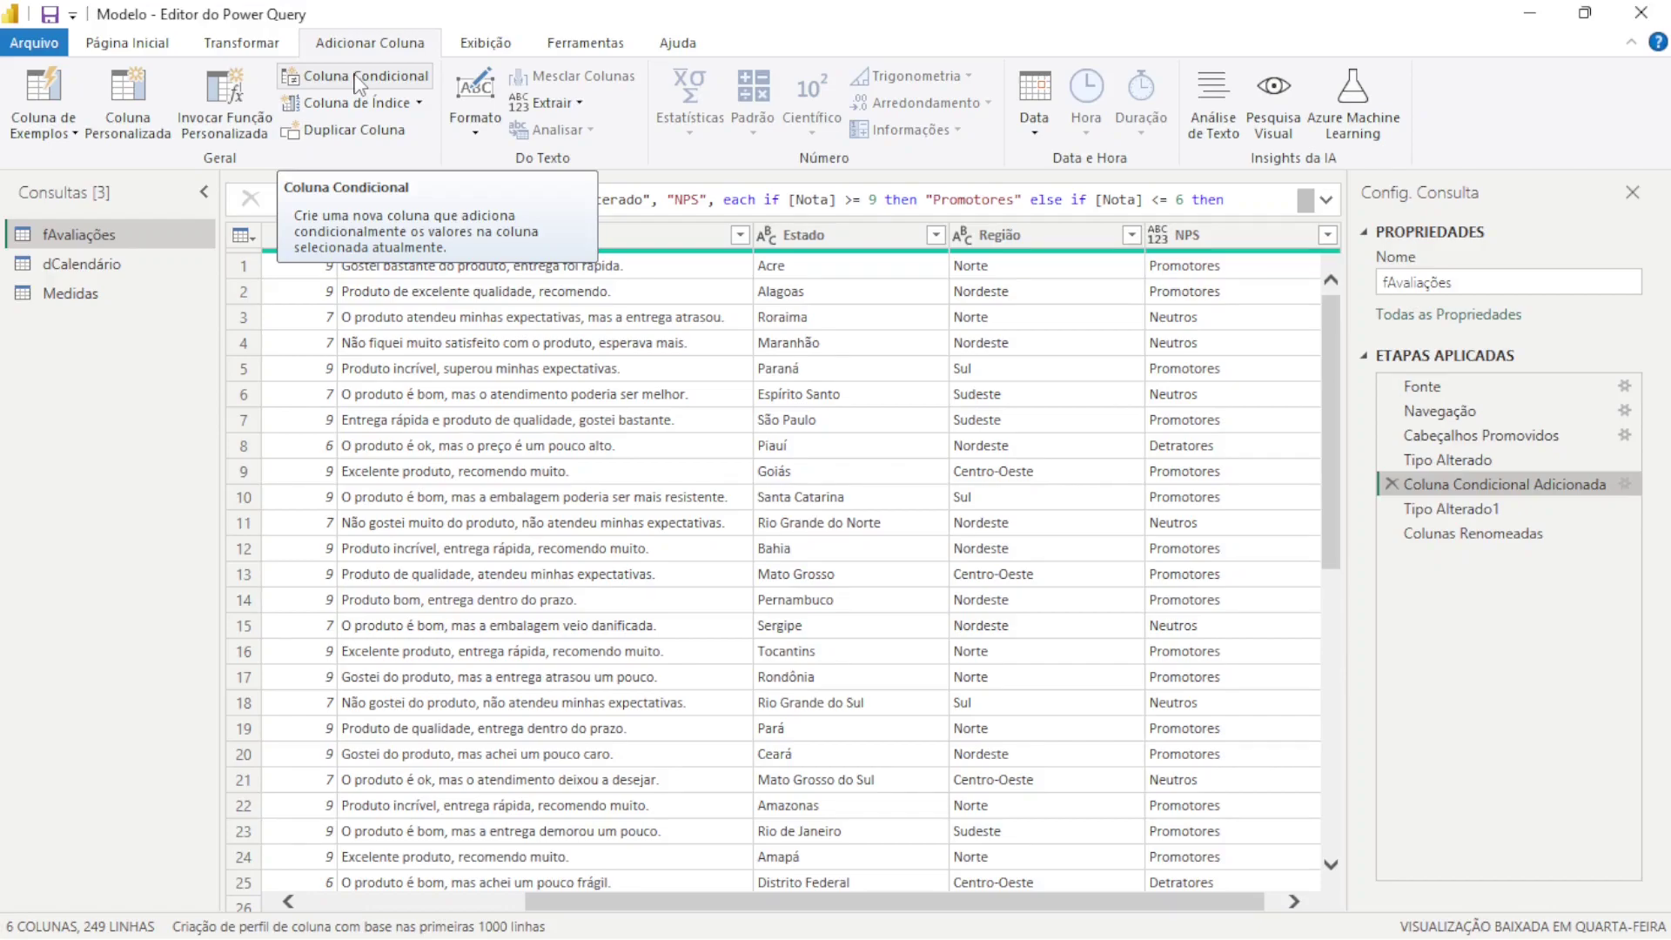
click(1623, 484)
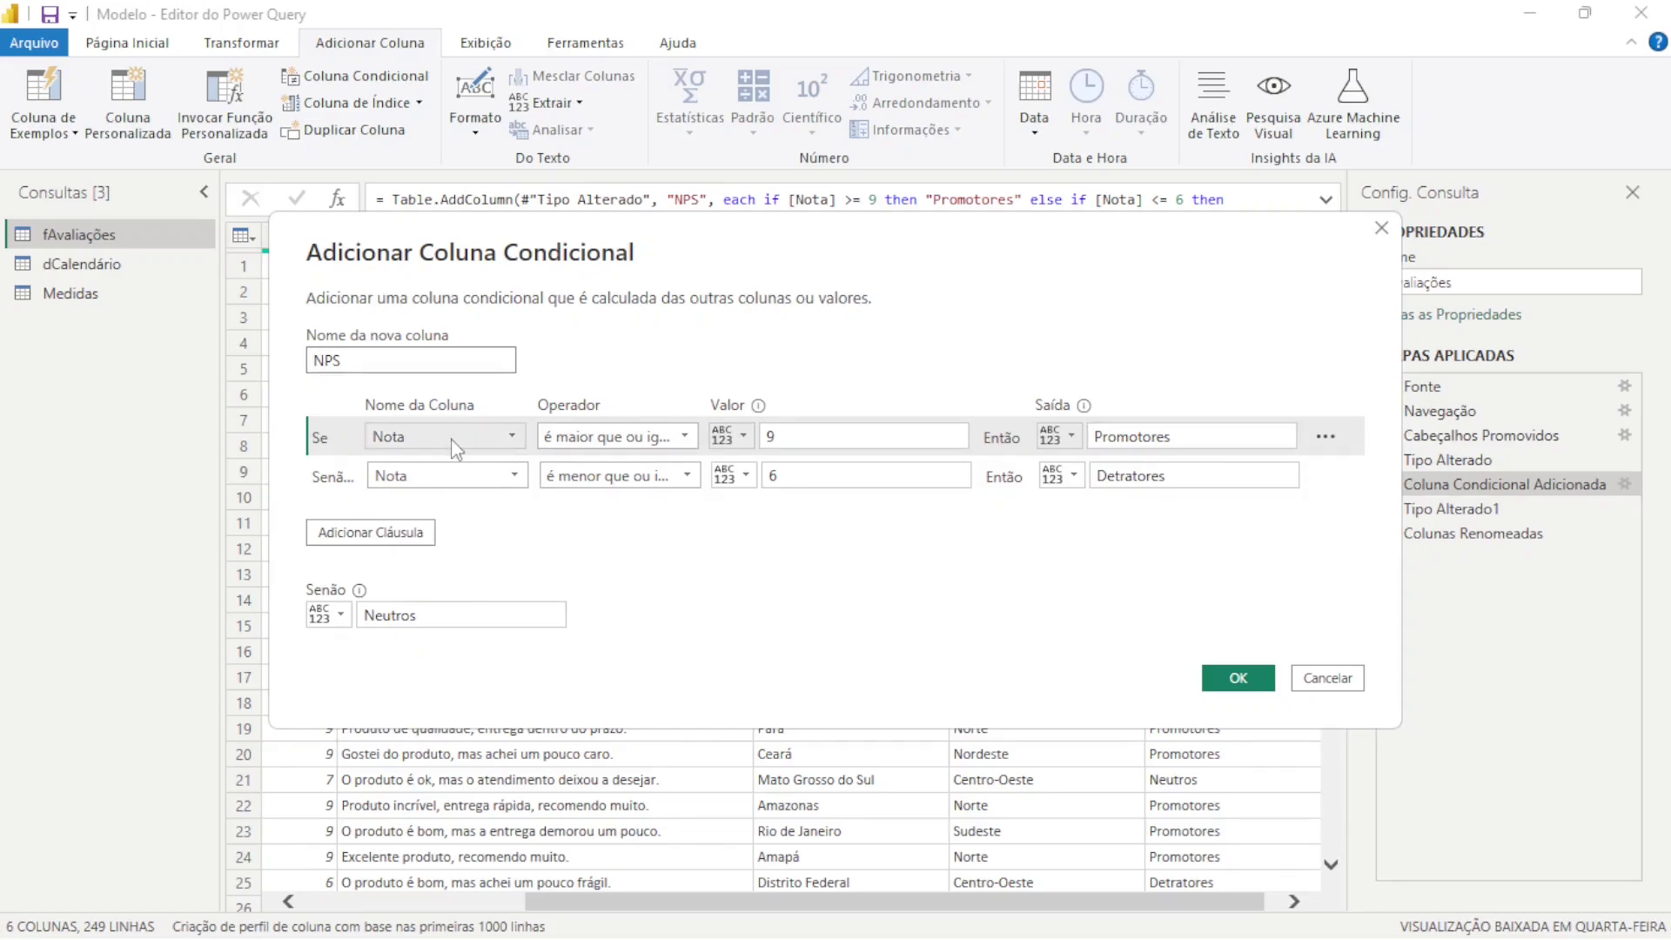
click(446, 487)
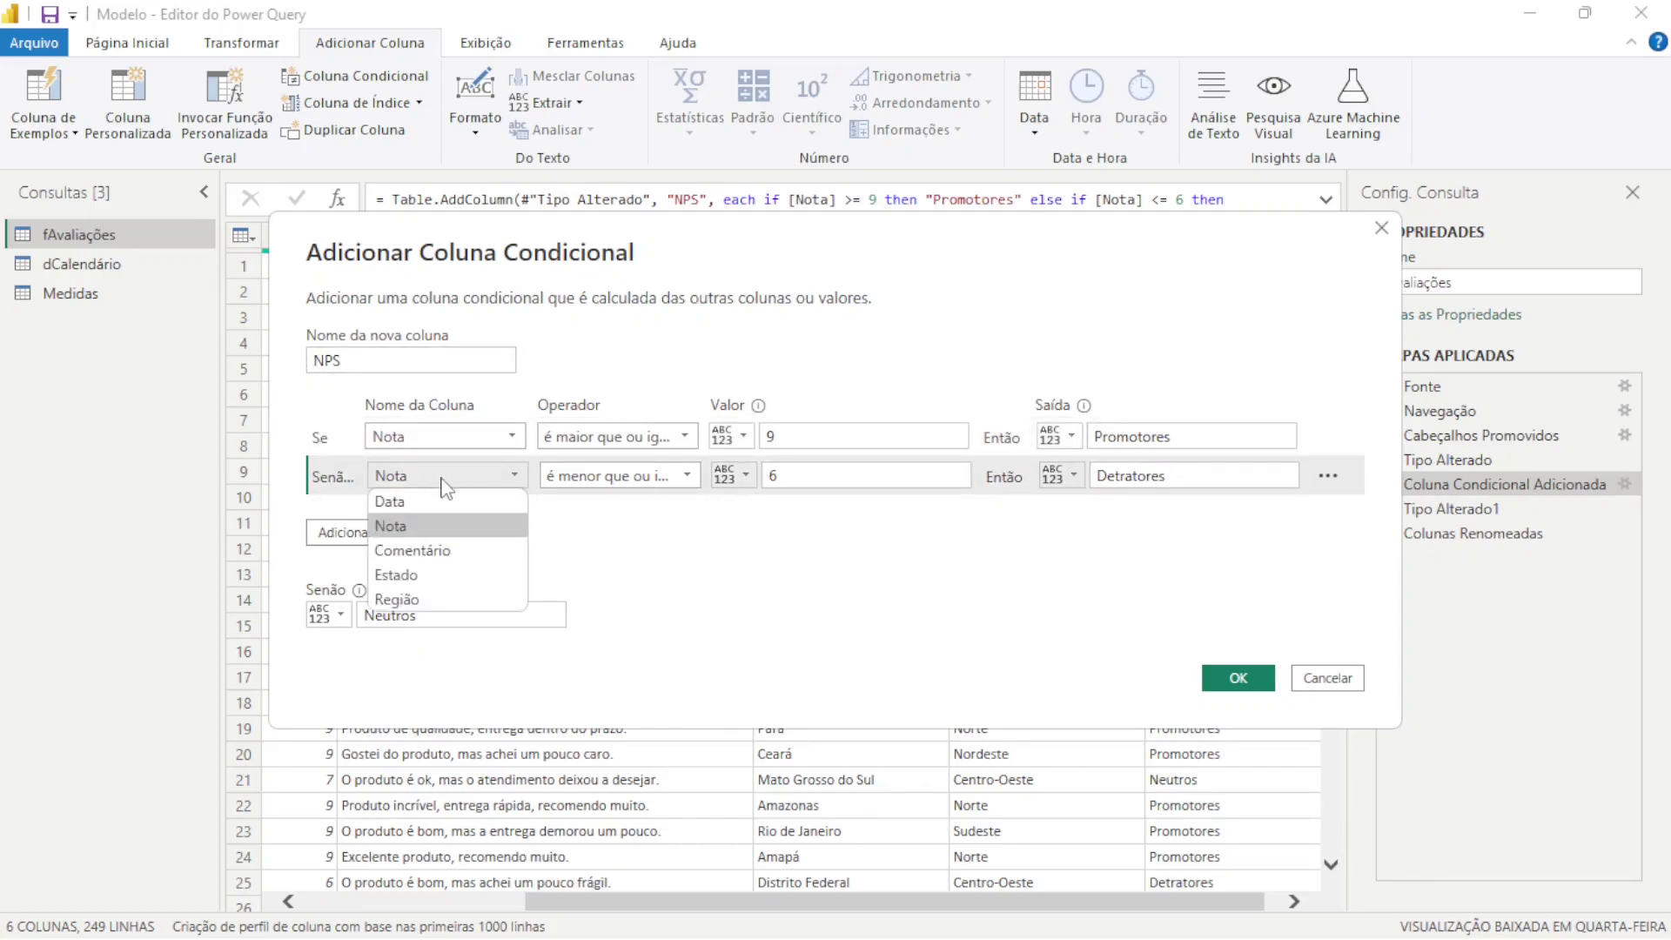
click(446, 487)
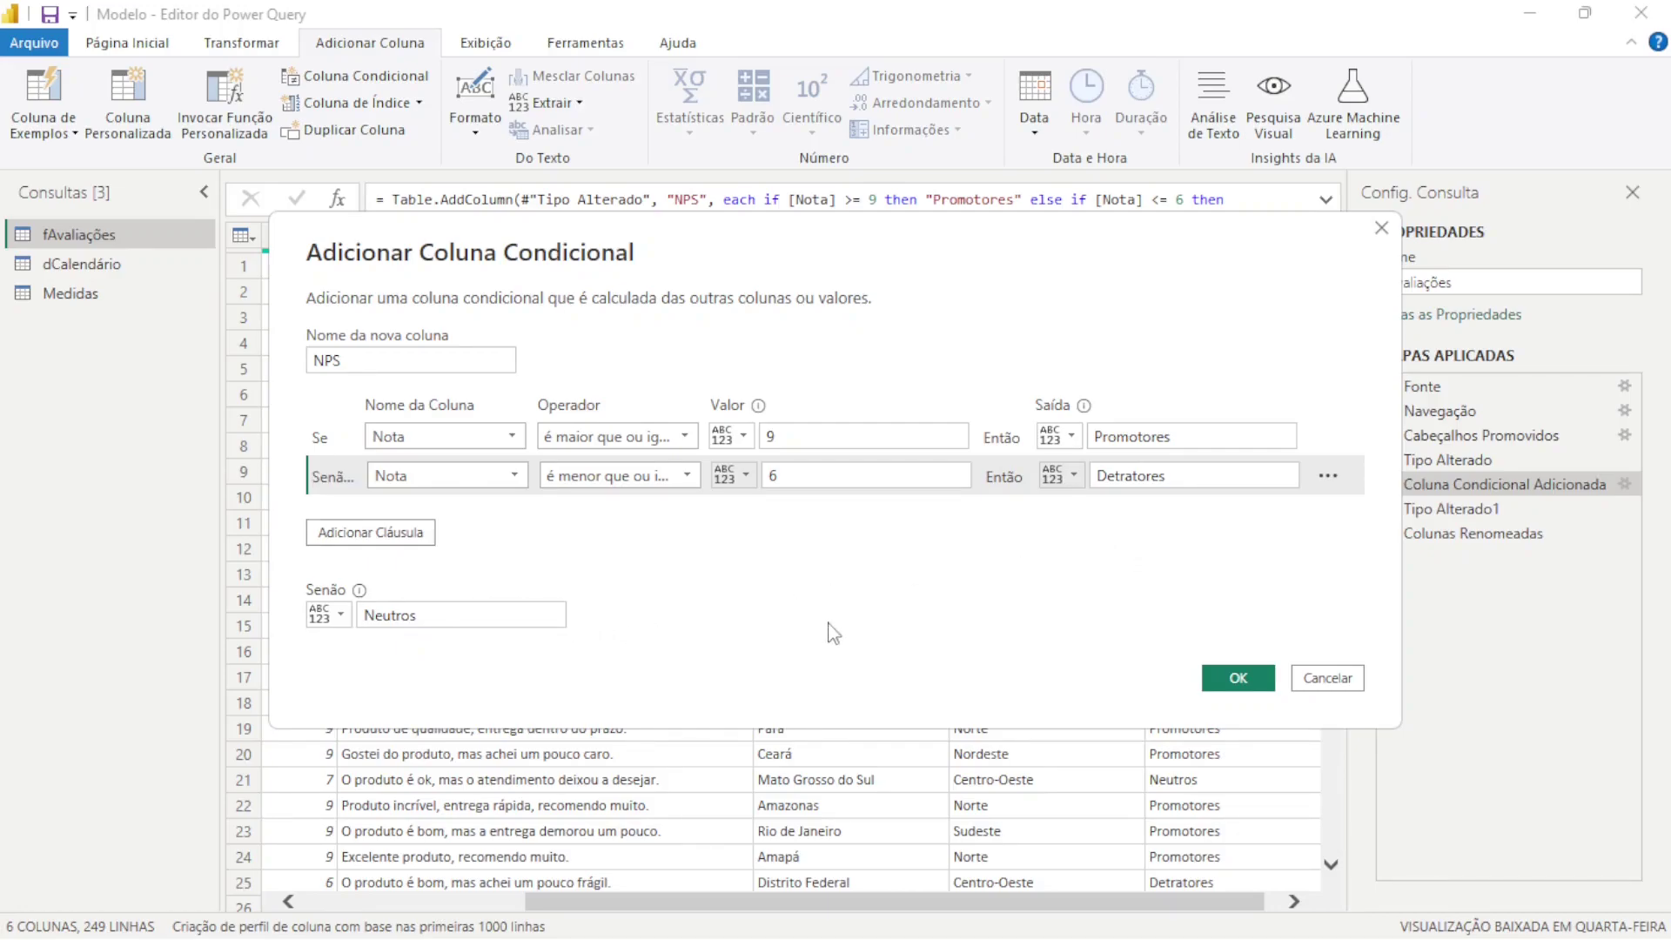
click(1327, 677)
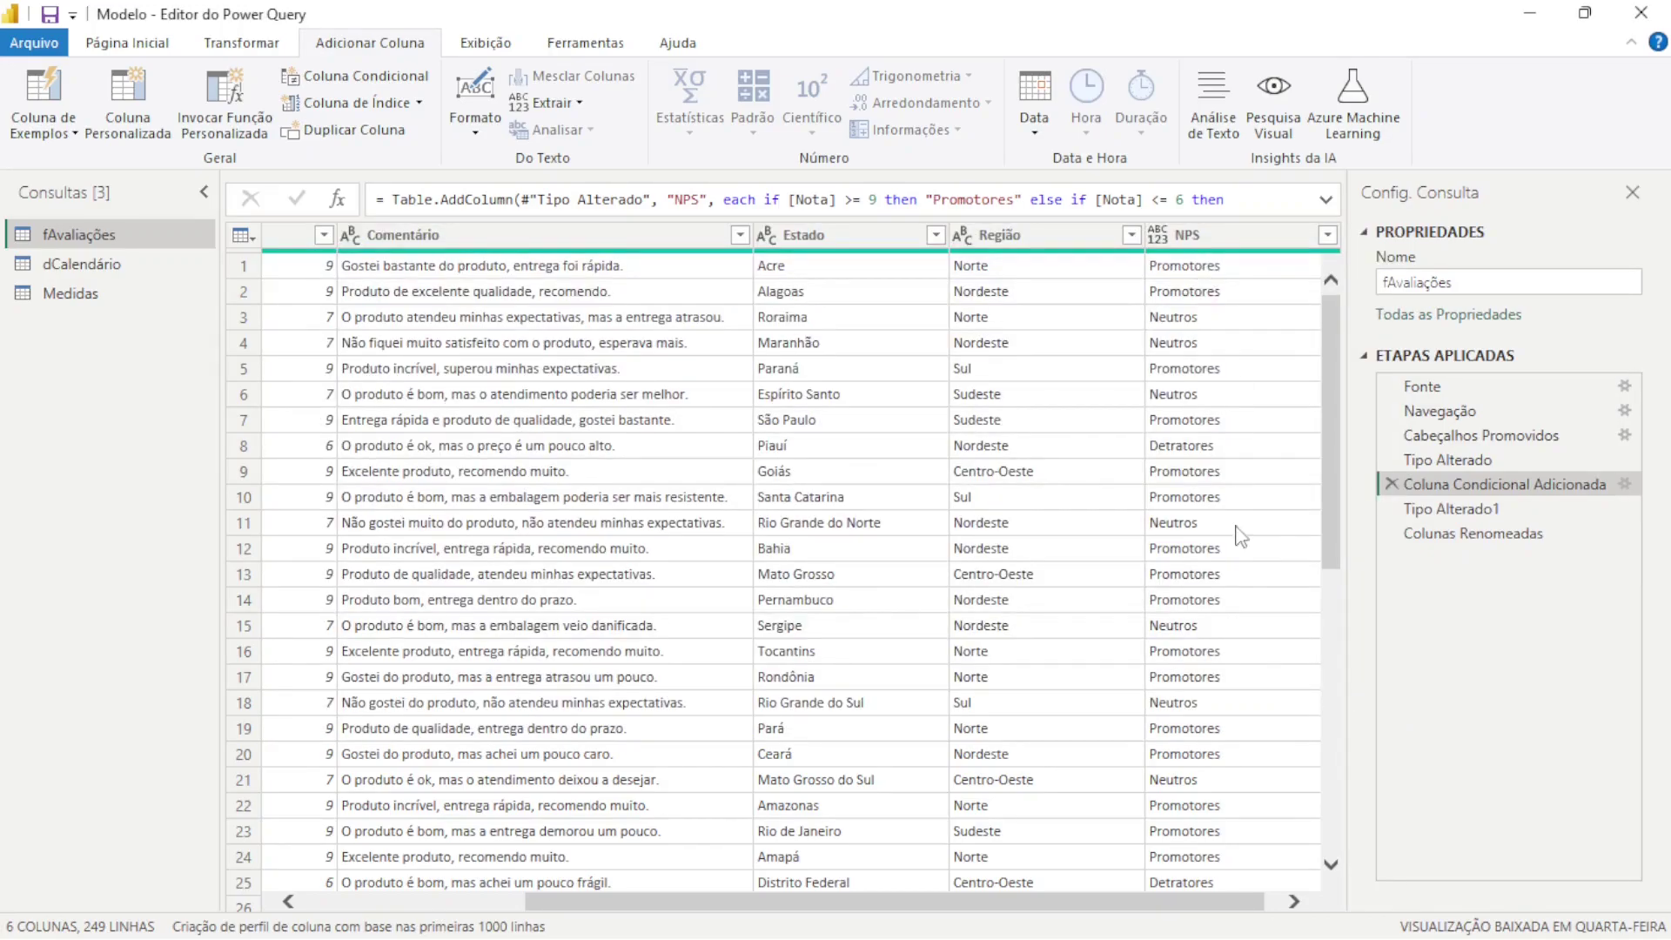
Examine the fAvaliações query's final type change and column rename steps
click(1449, 508)
click(1453, 533)
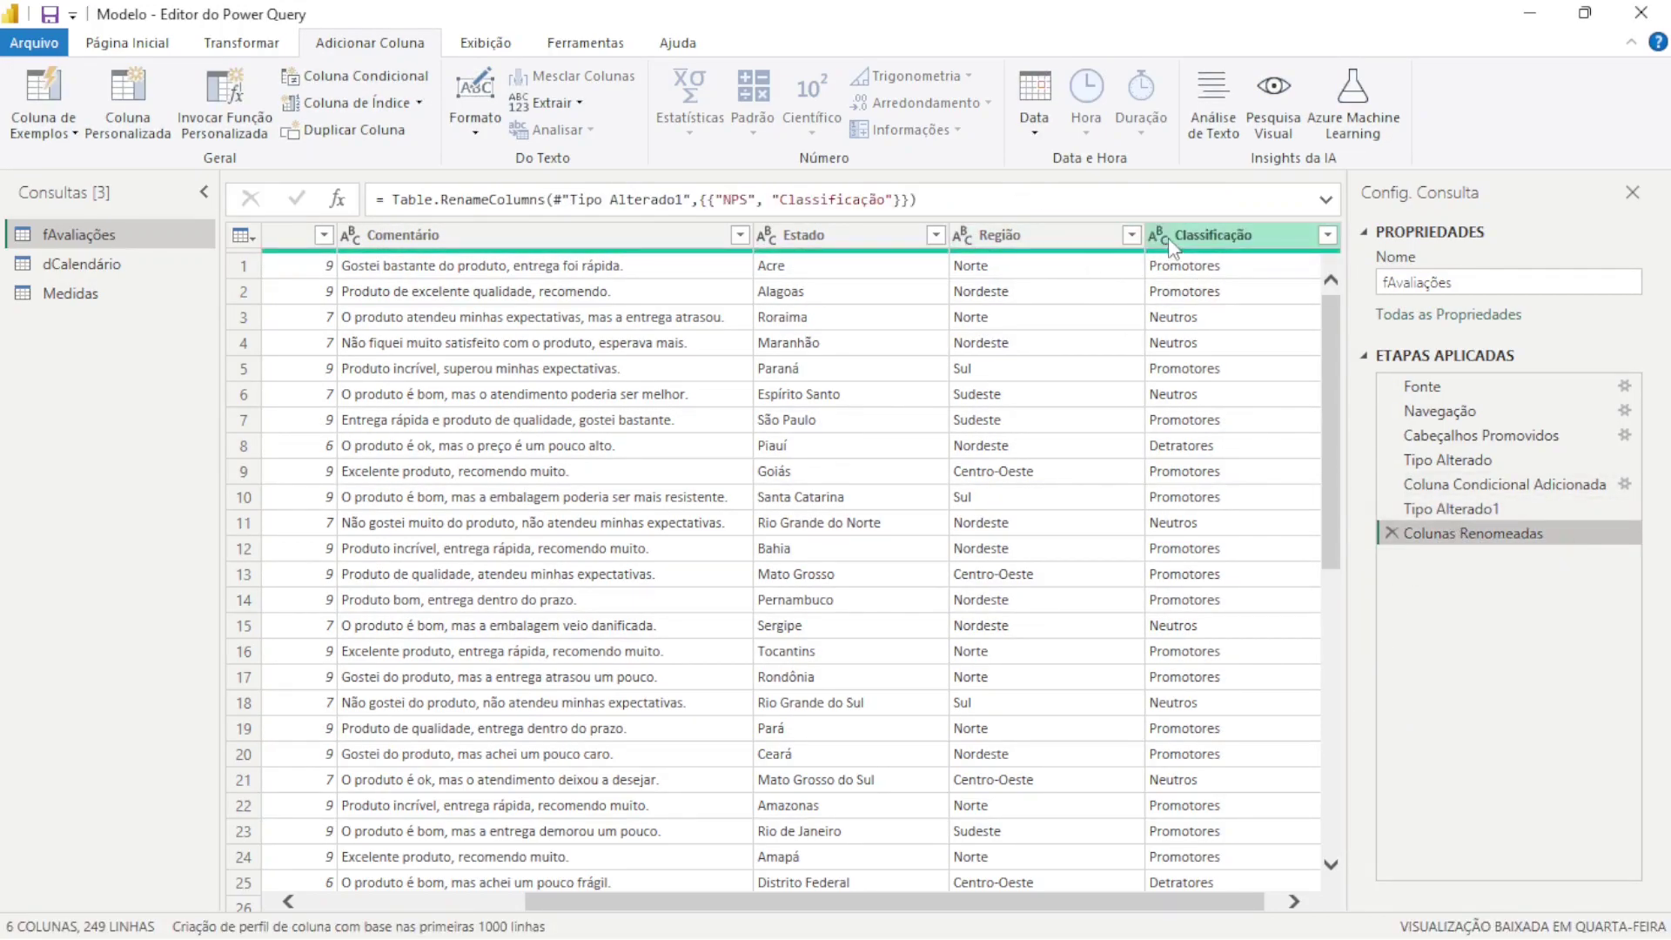
drag(1142, 901, 888, 892)
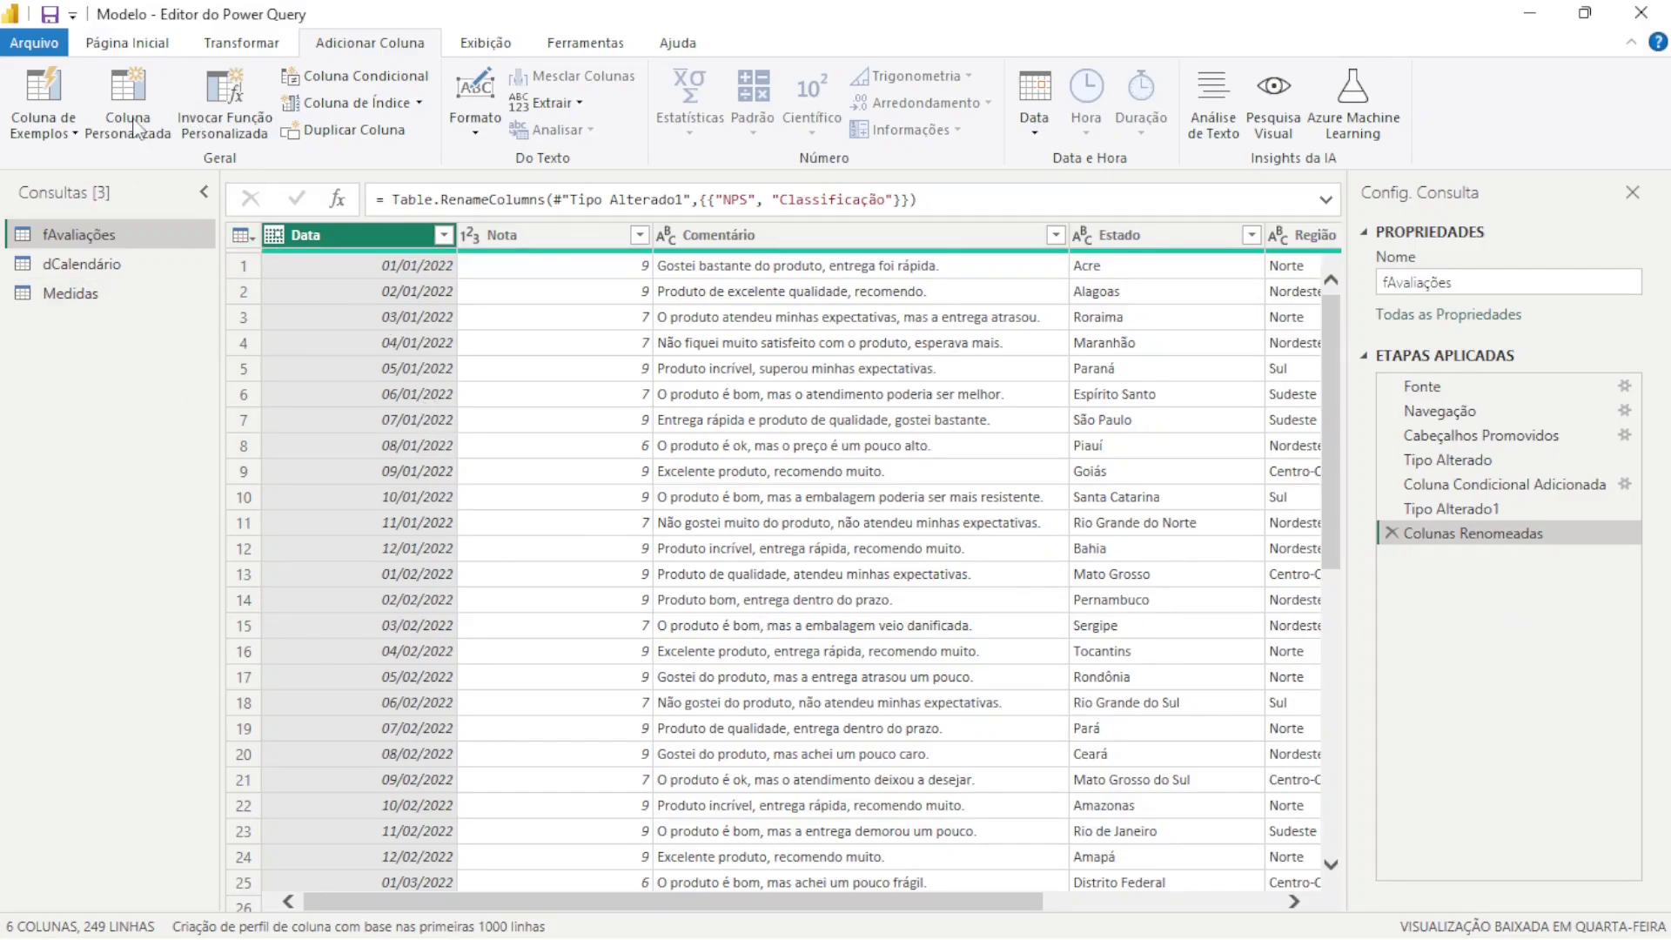
Close the Power Query Editor, check the table relationships in the model view and return to the report view
click(122, 41)
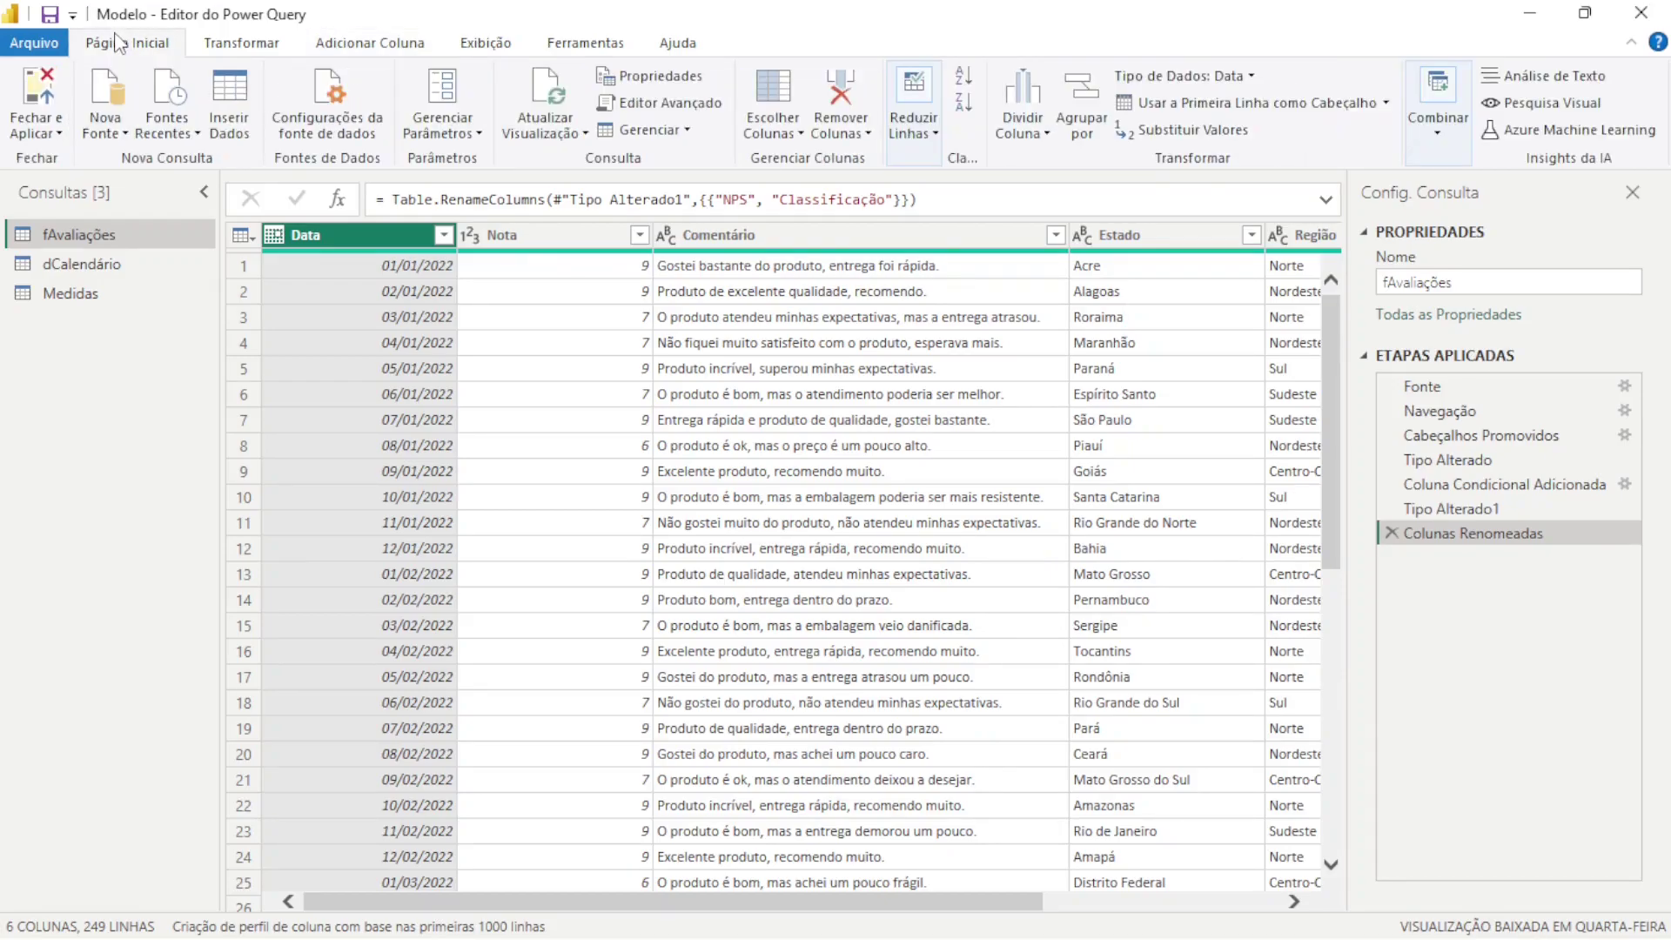
click(41, 137)
click(71, 216)
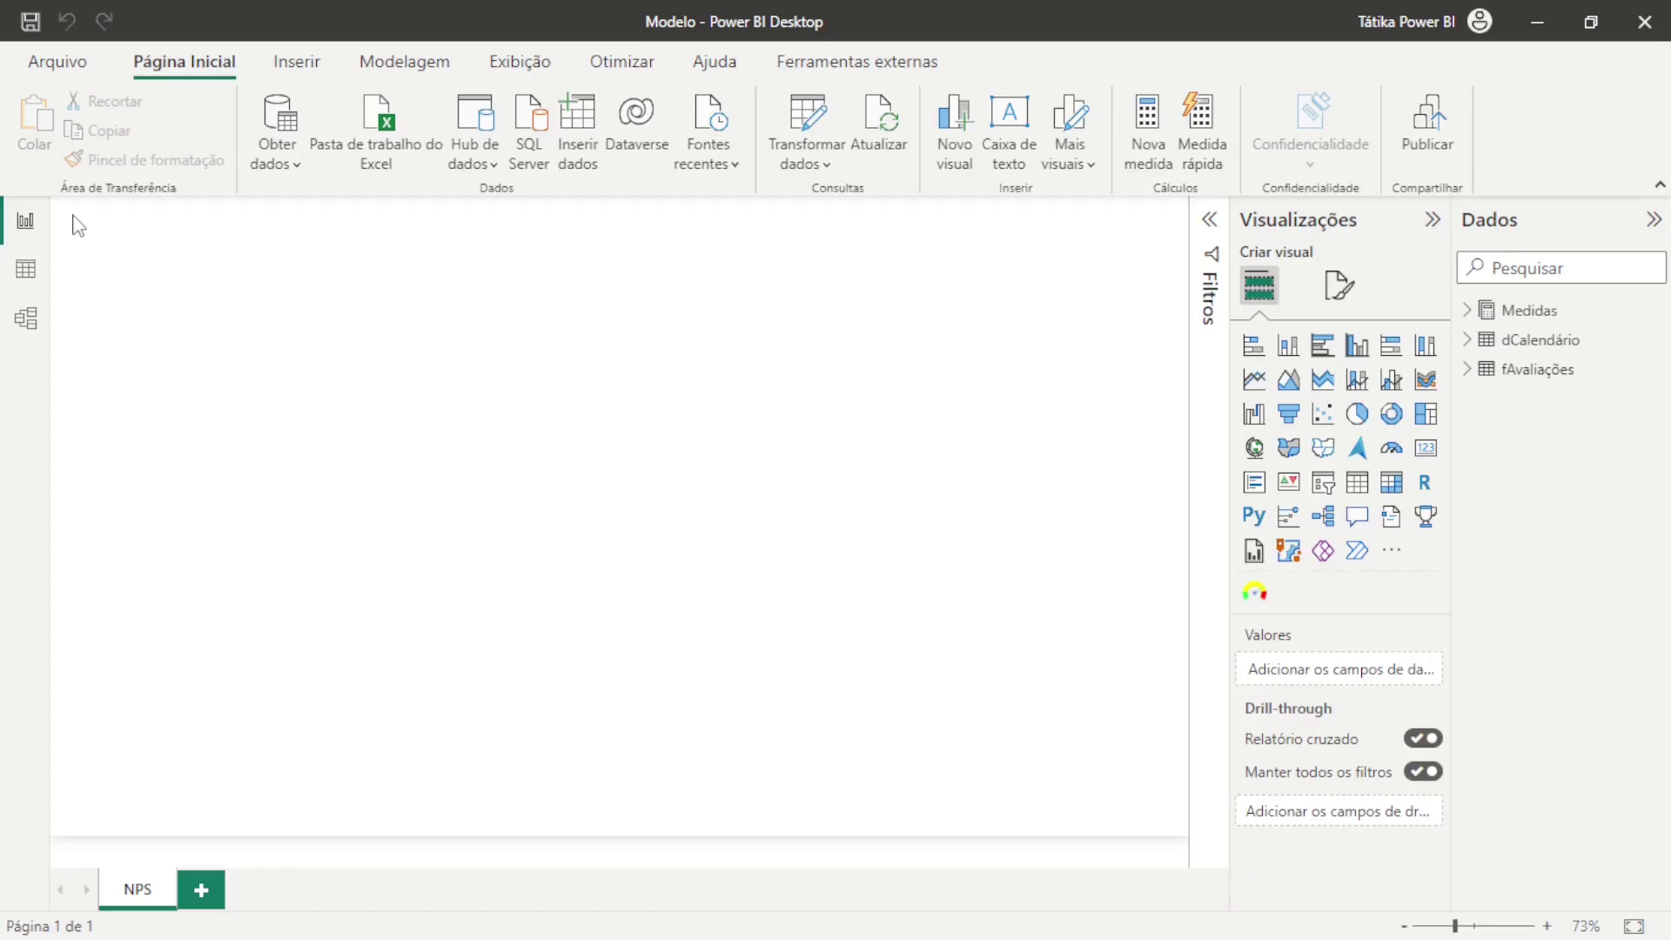
click(26, 318)
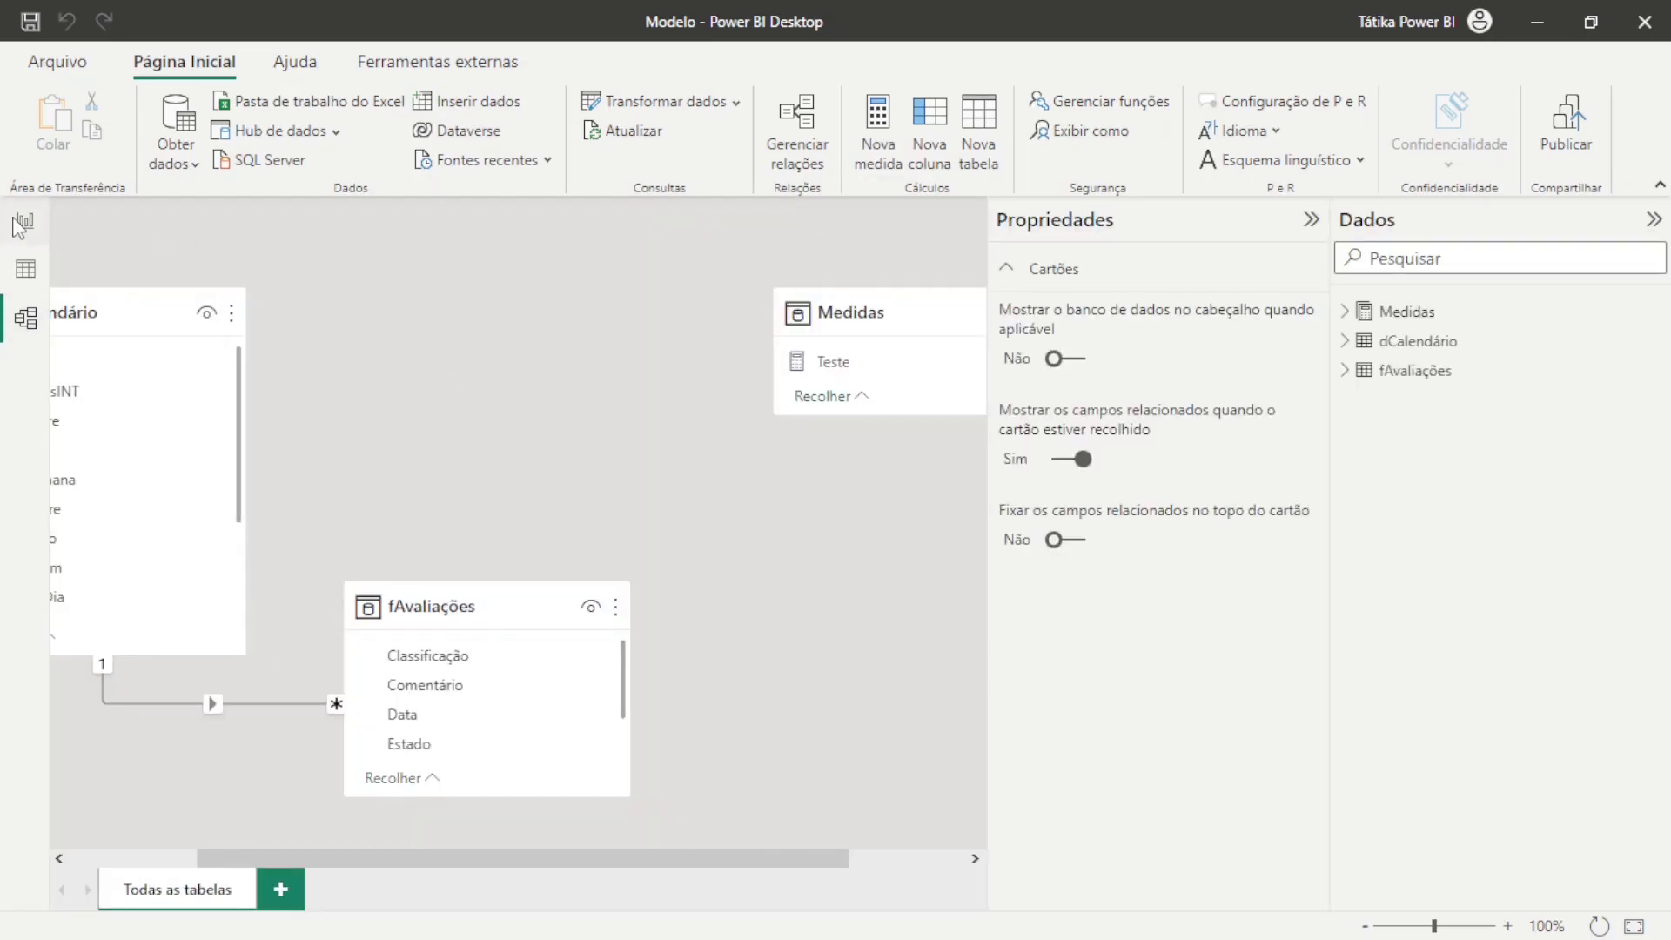
click(22, 224)
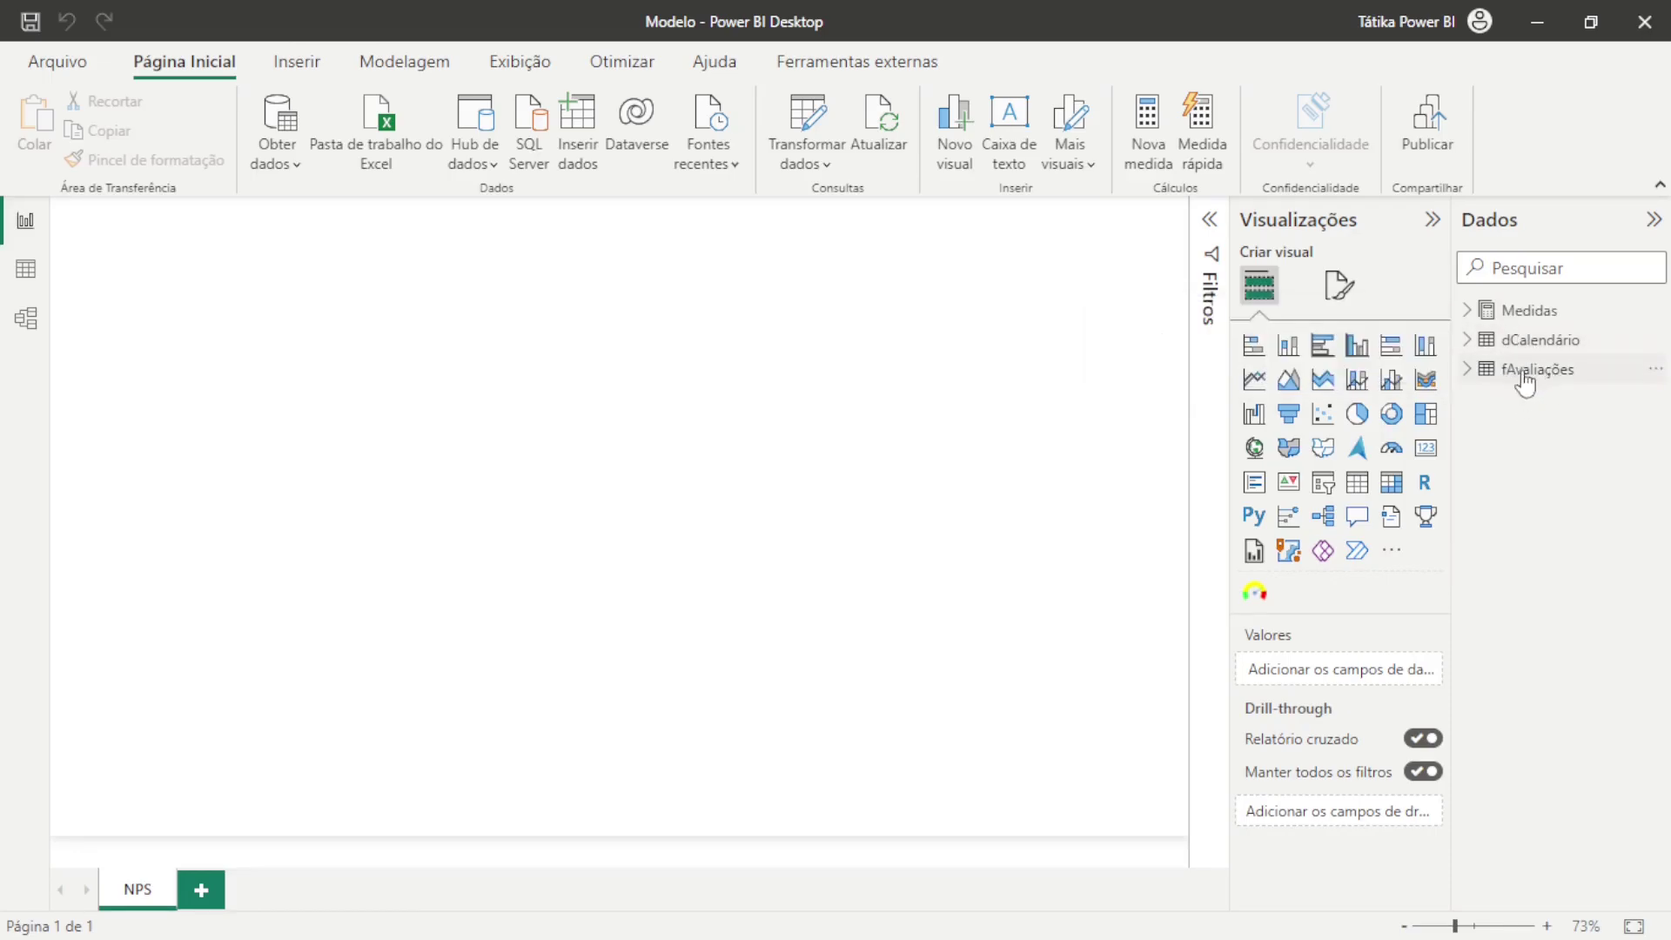
Look through the fields of the fAvaliações, dCalendário and Medidas tables, leaving only Medidas expanded
click(1486, 371)
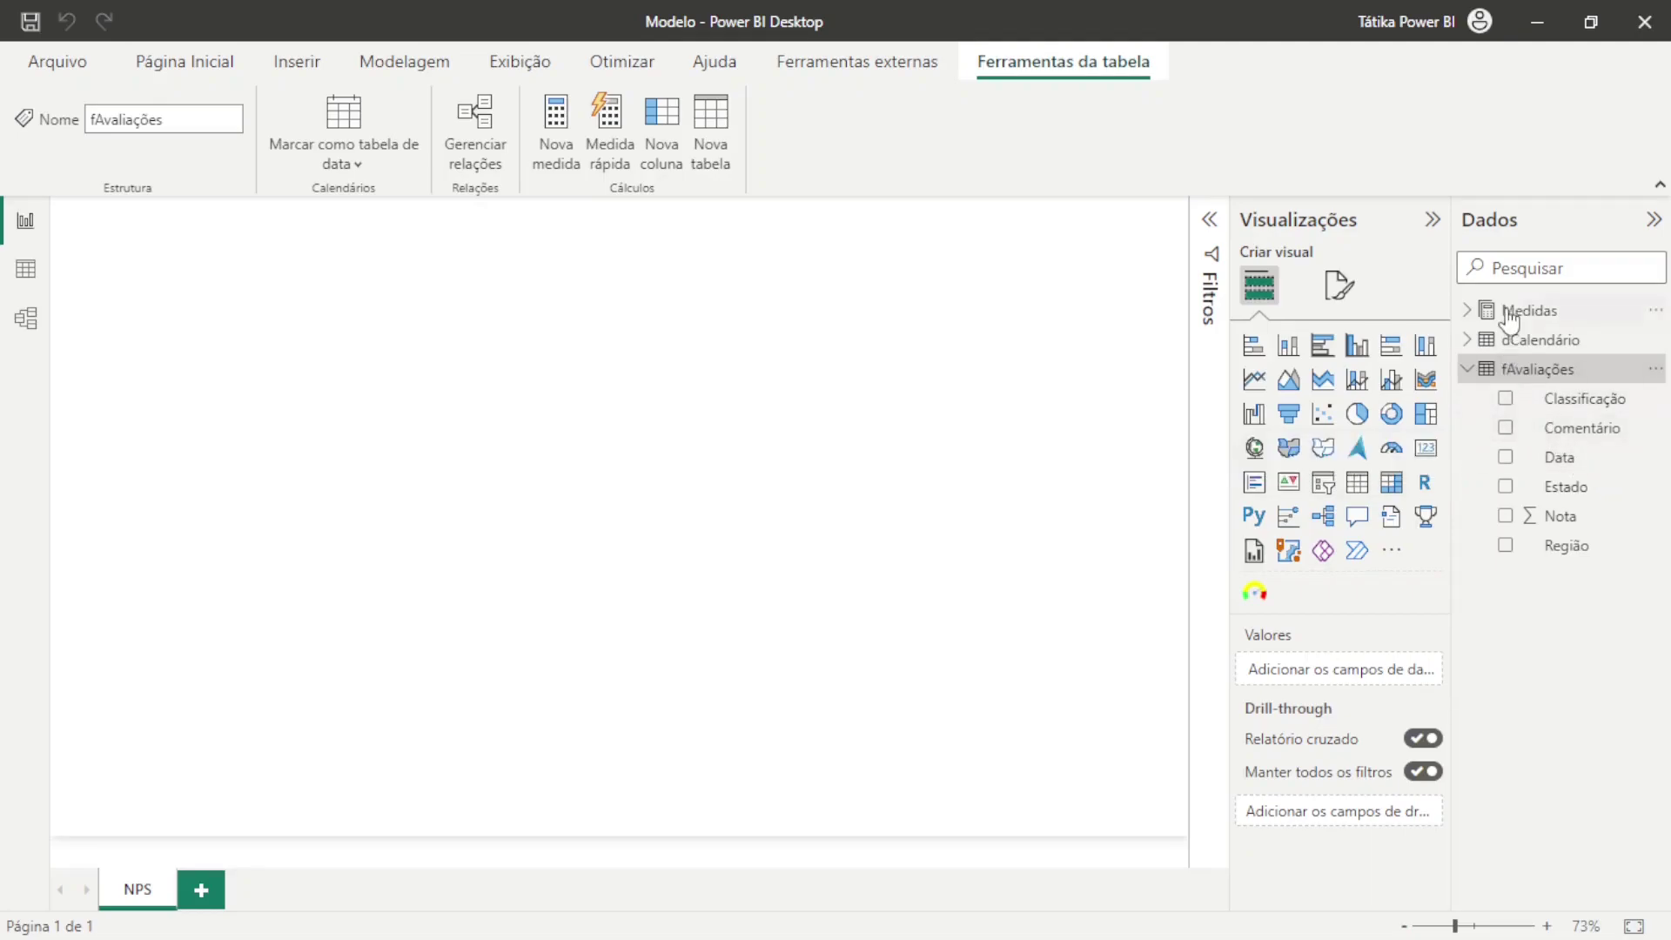
click(1469, 341)
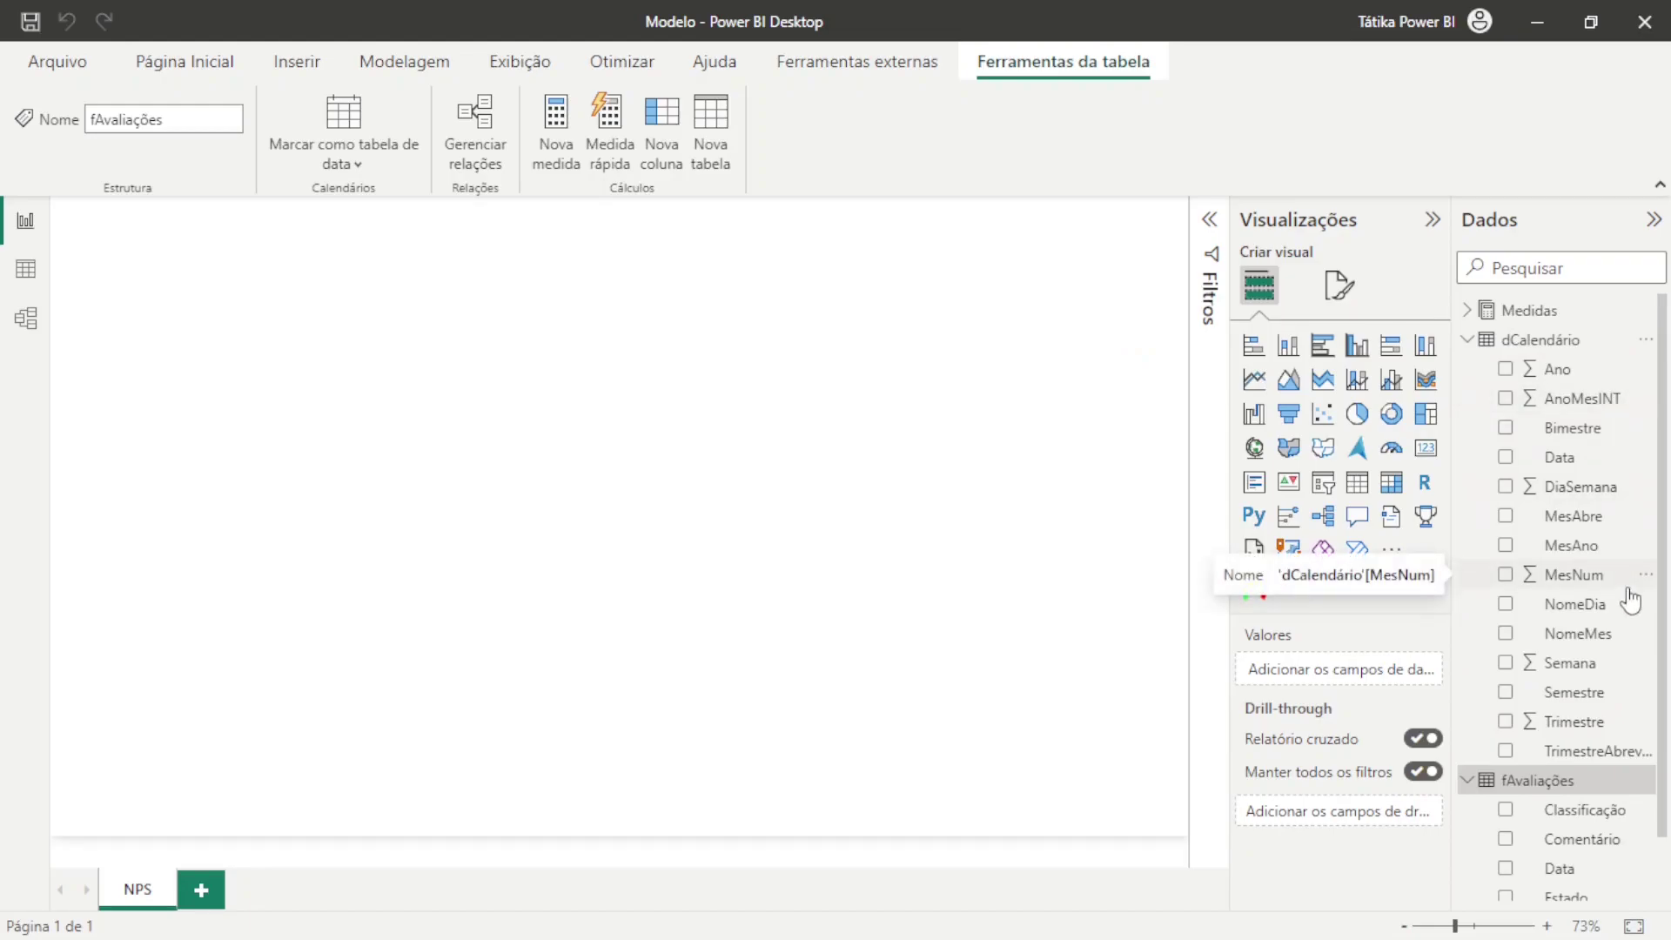
click(1468, 340)
click(1470, 365)
click(1467, 312)
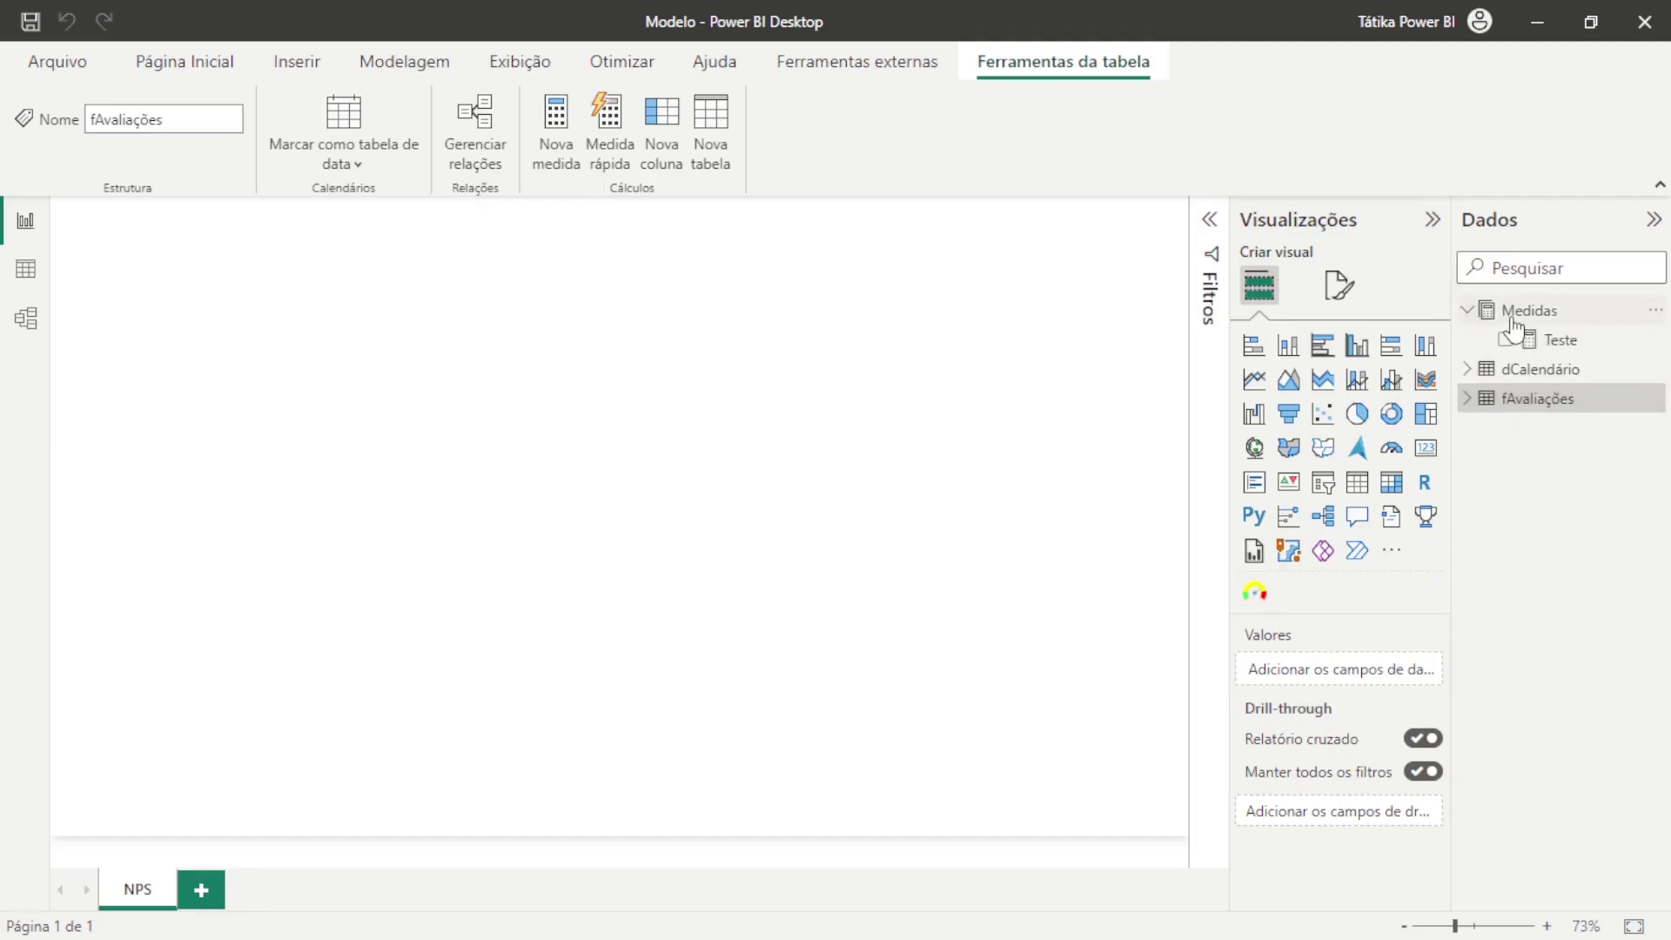
click(756, 584)
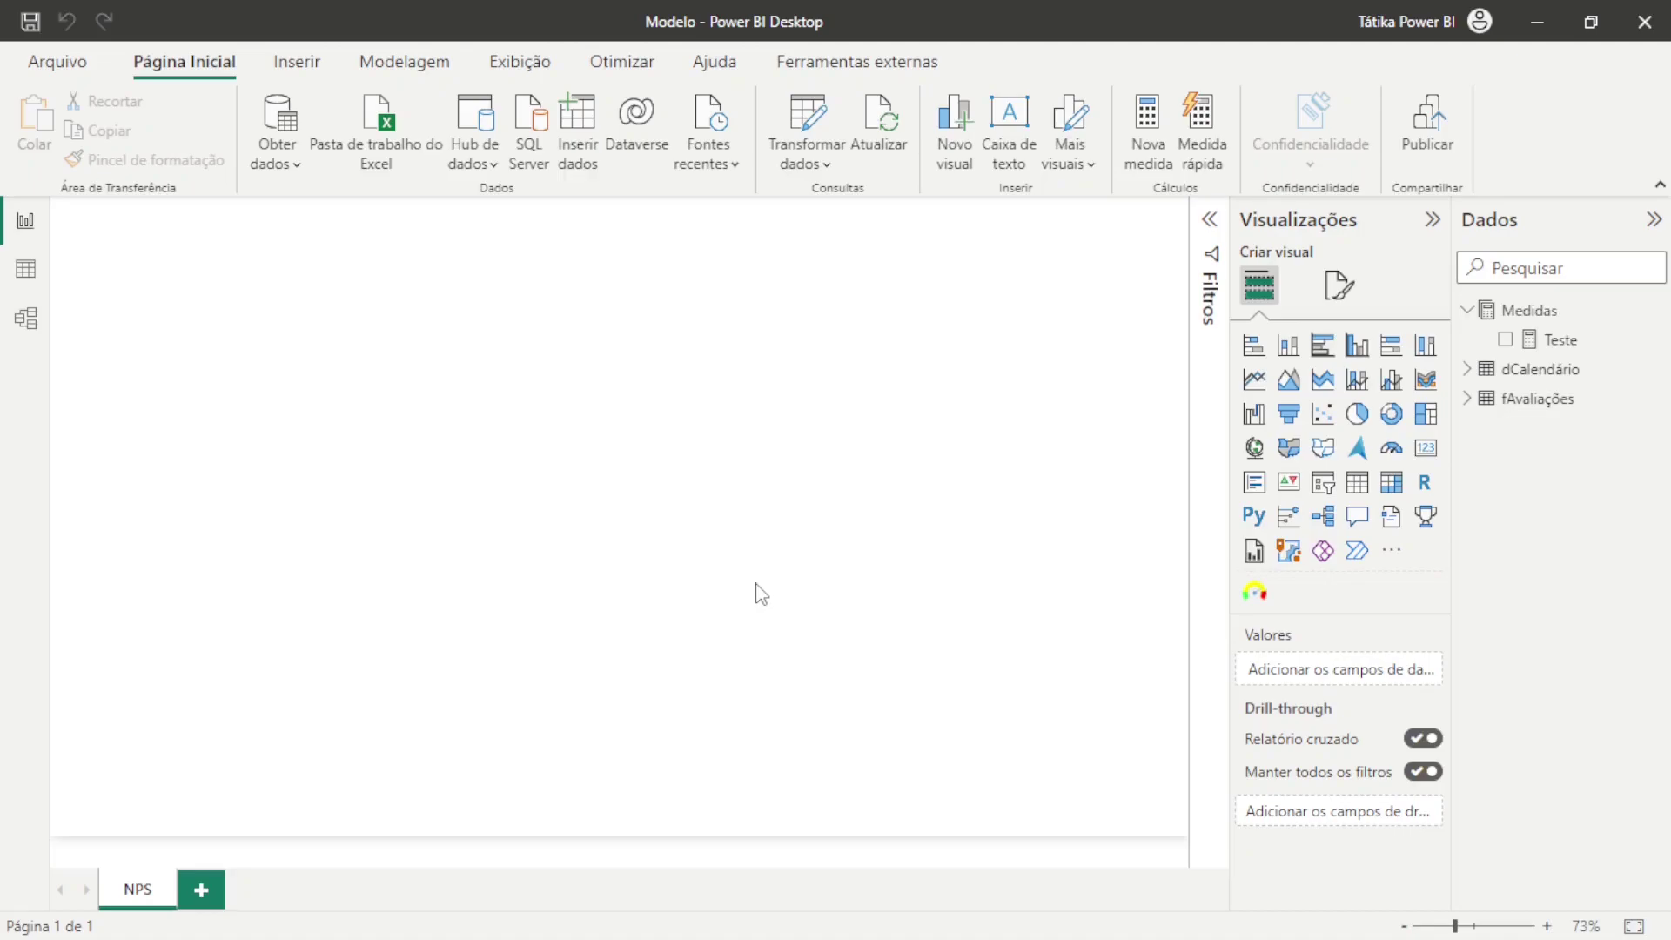
Add a new measure named Qt. NPS to the Medidas table
right_click(1532, 312)
key(Escape)
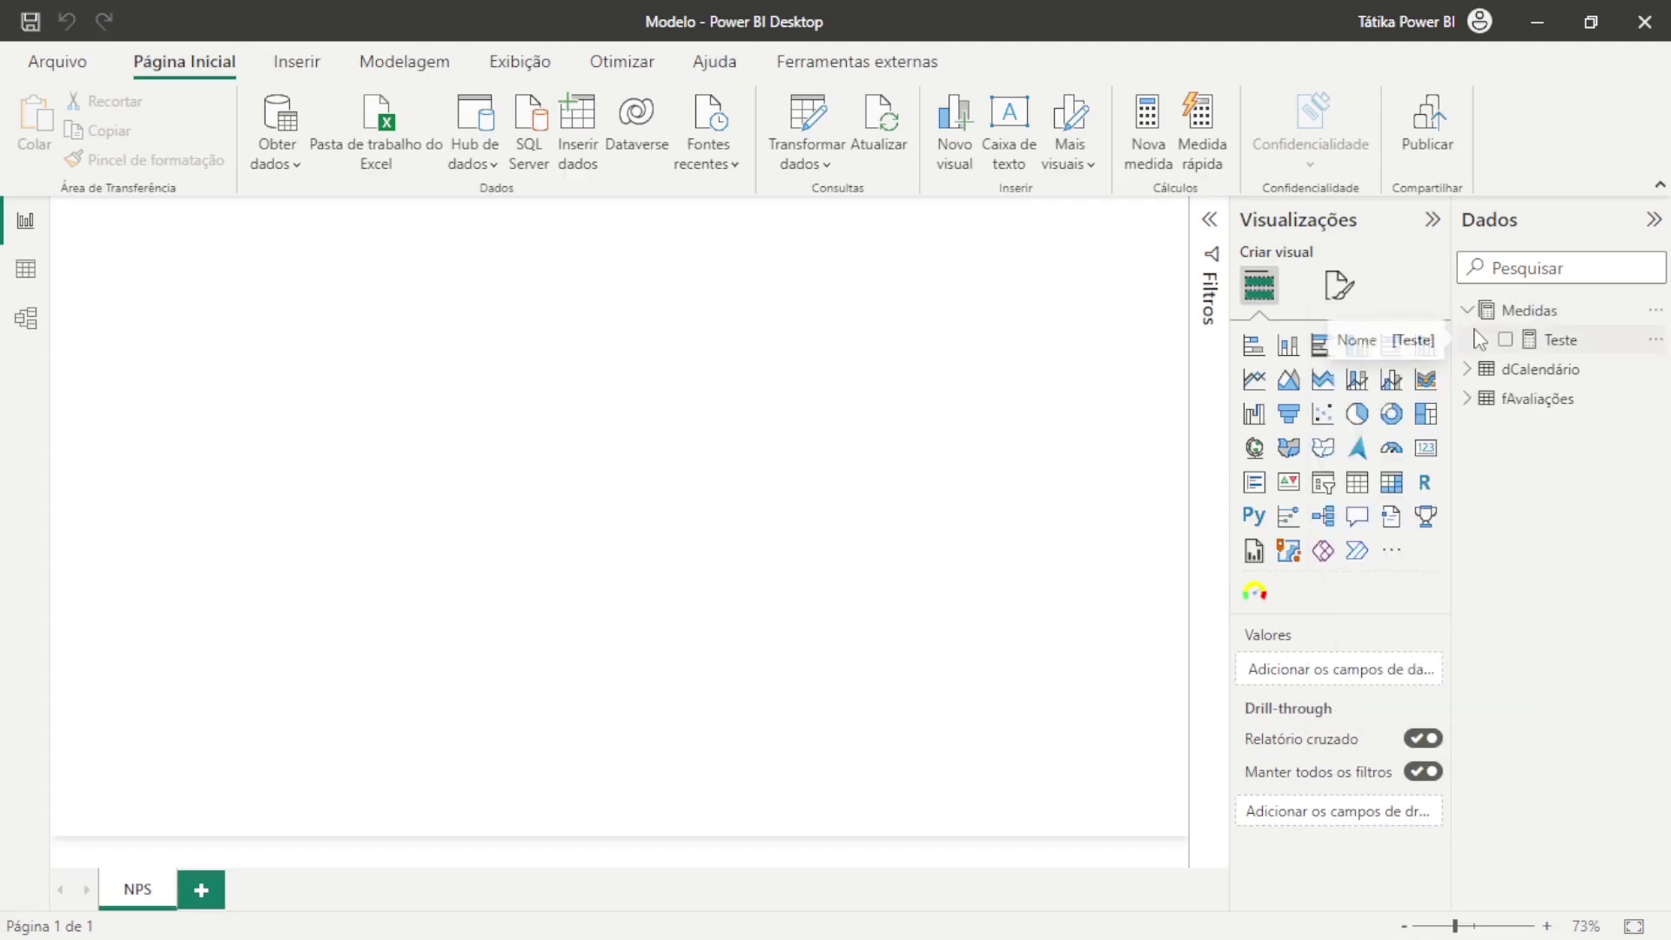
click(1479, 339)
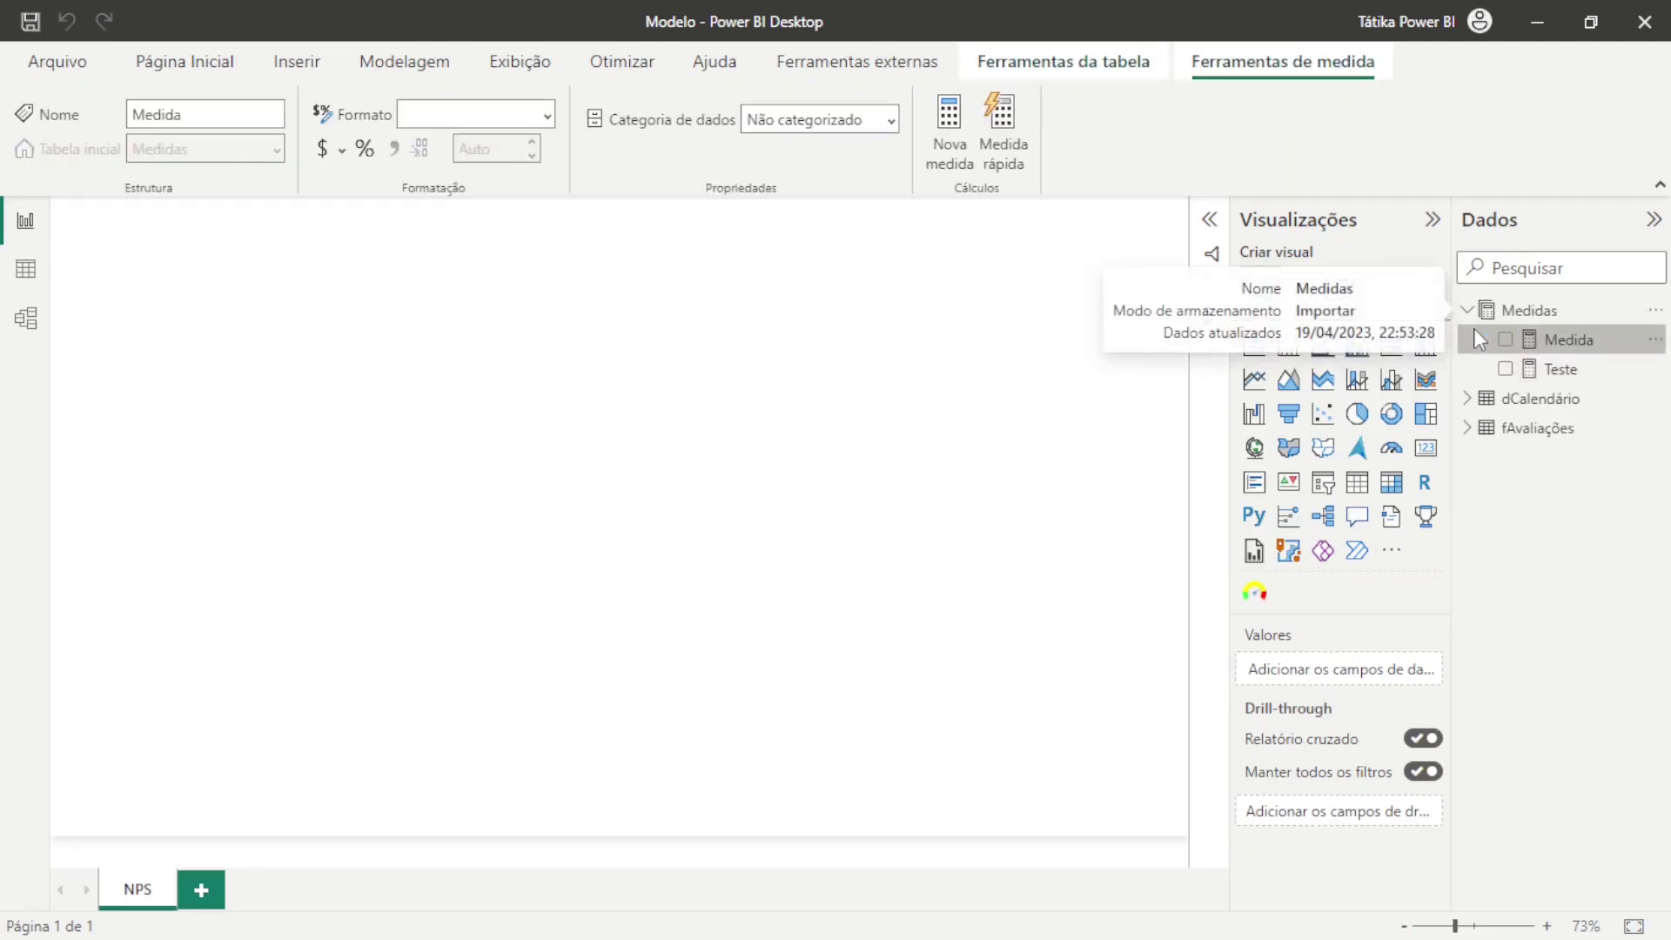
text(Qt. NPS)
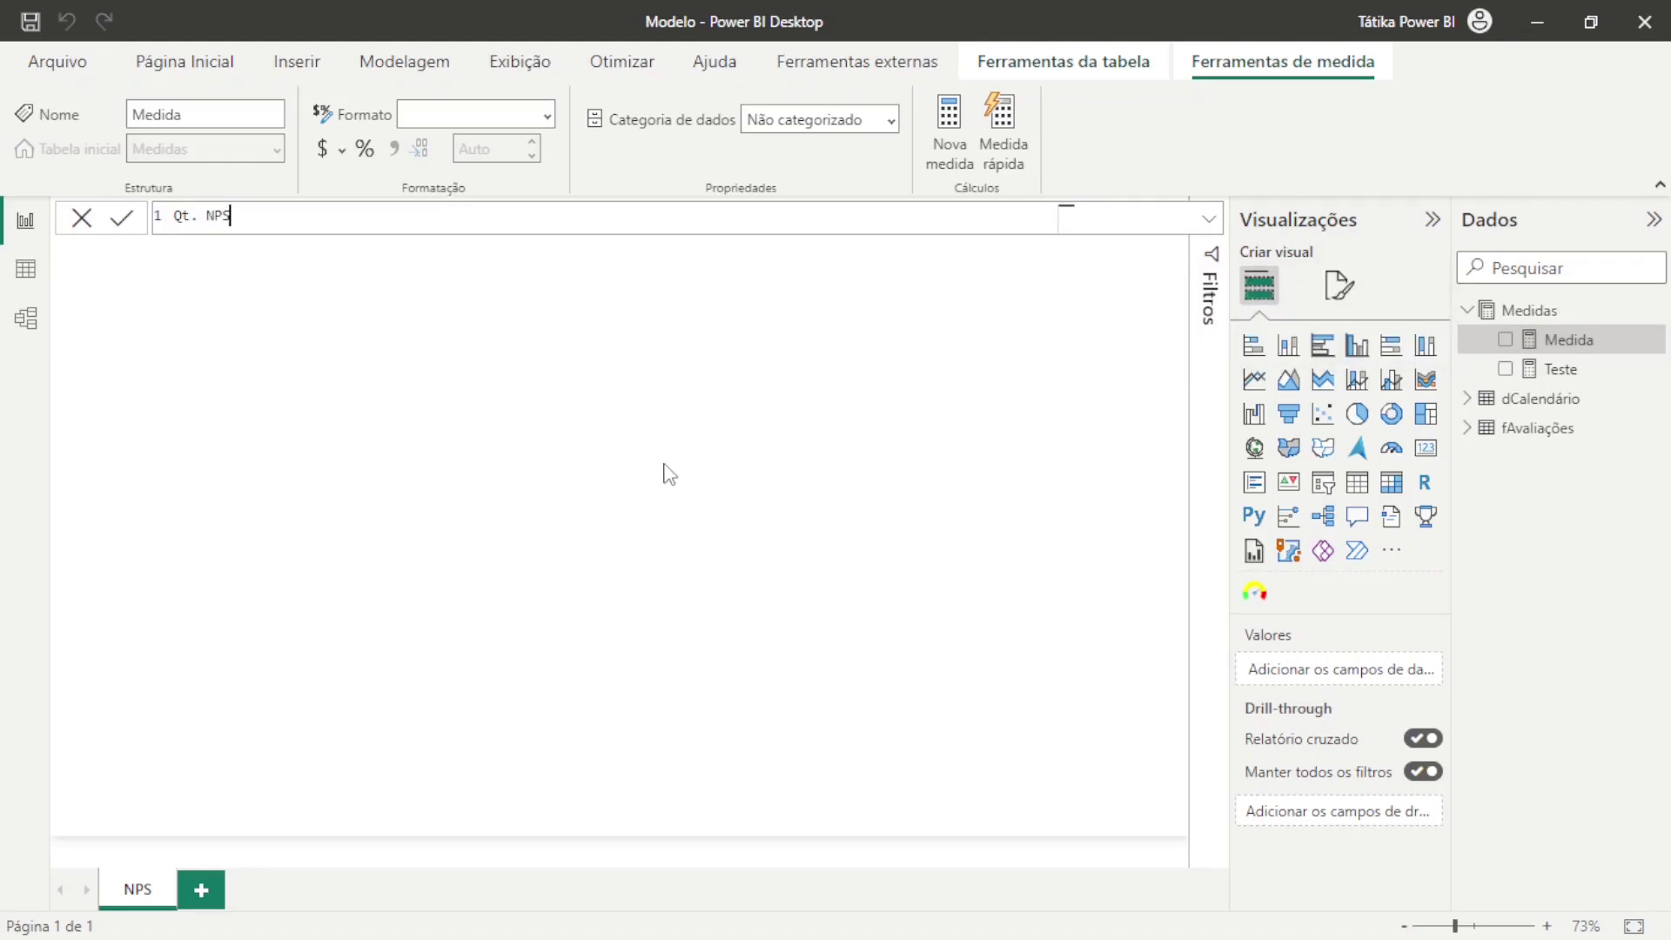
Define the Qt. NPS measure as COUNTROWS('fAvaliações') and commit it
text( = )
text(conu)
key(BackSpace)
key(BackSpace)
text(un)
key(Down)
key(Down)
key(Down)
key(Down)
key(Tab)
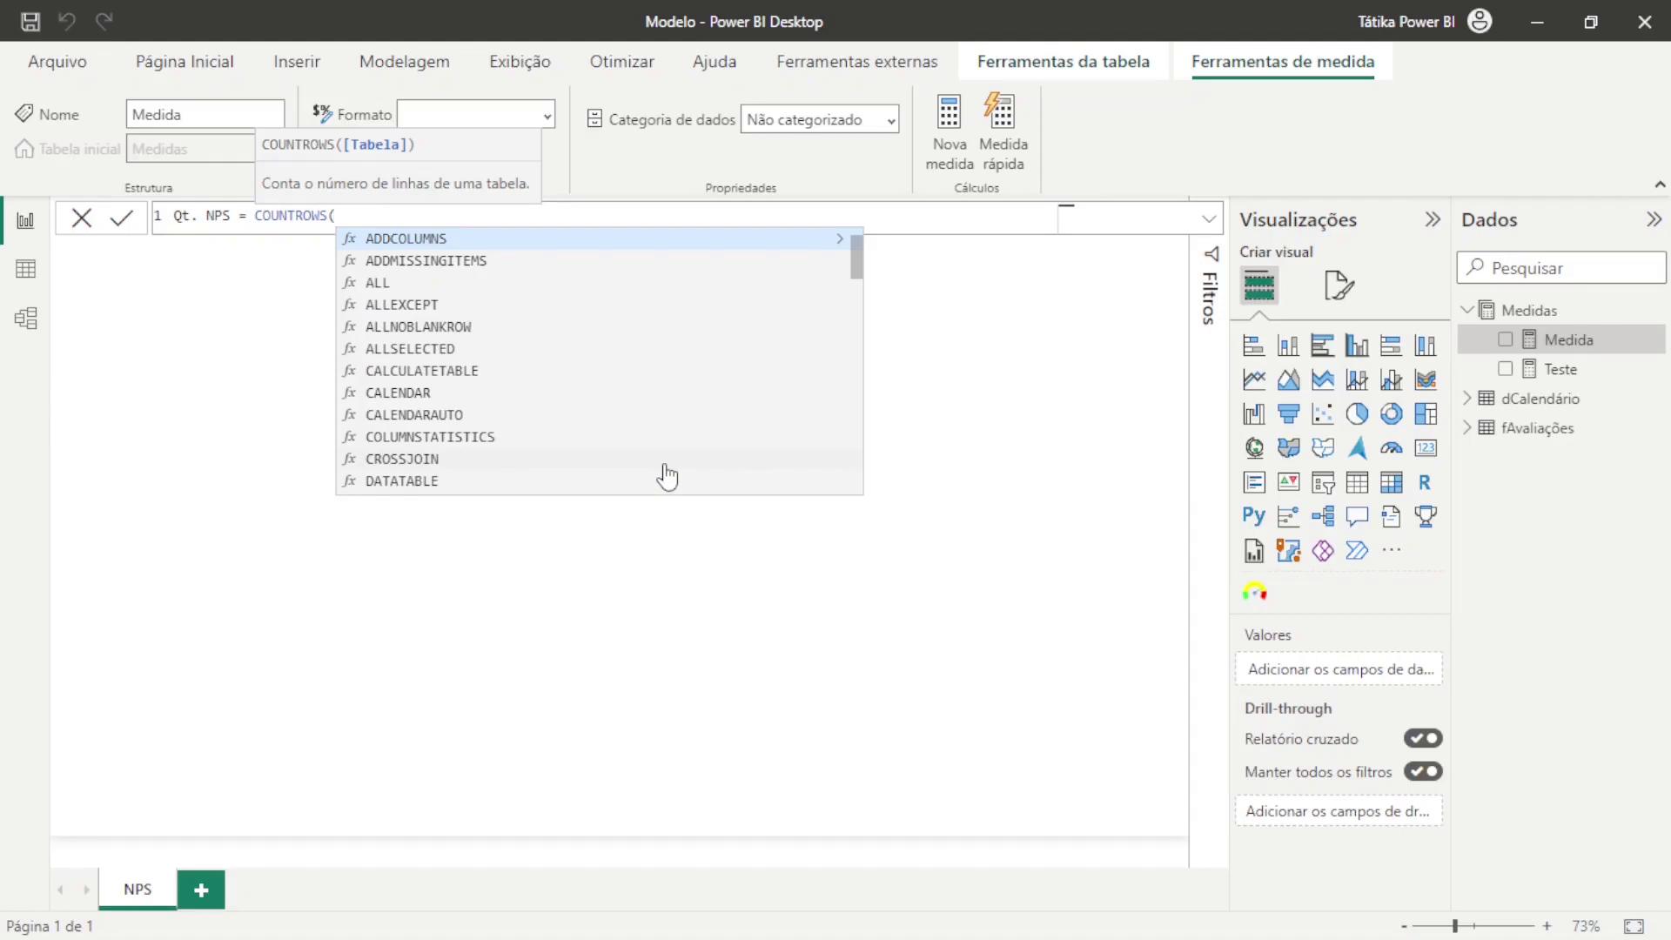
text(ava)
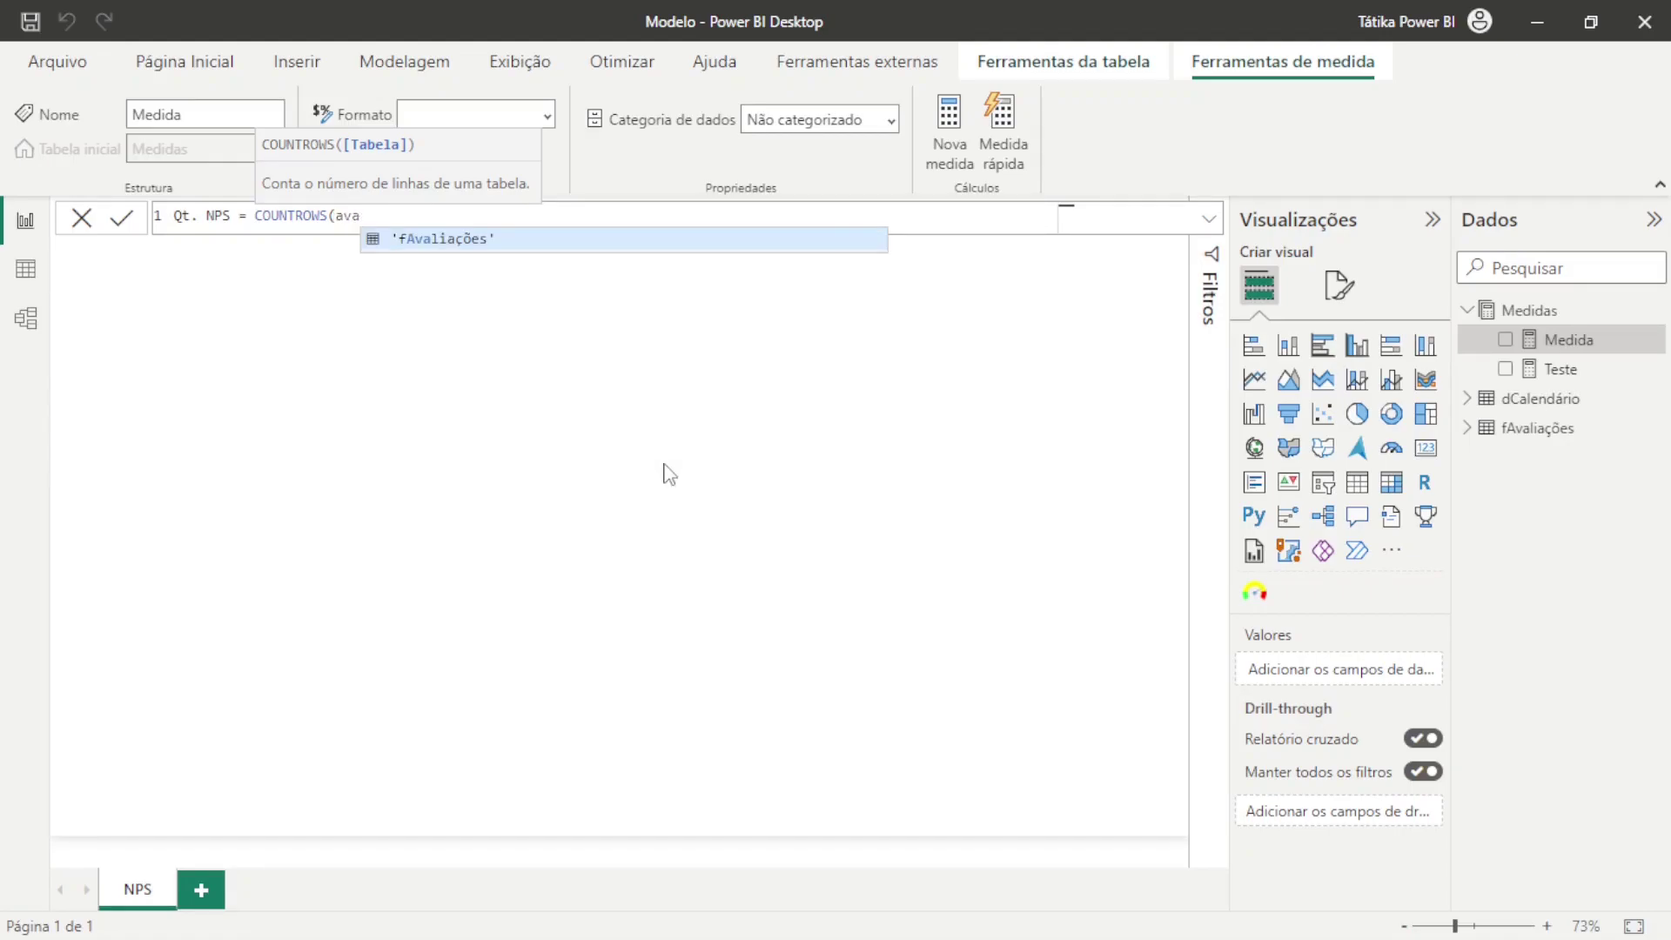
key(Tab)
text())
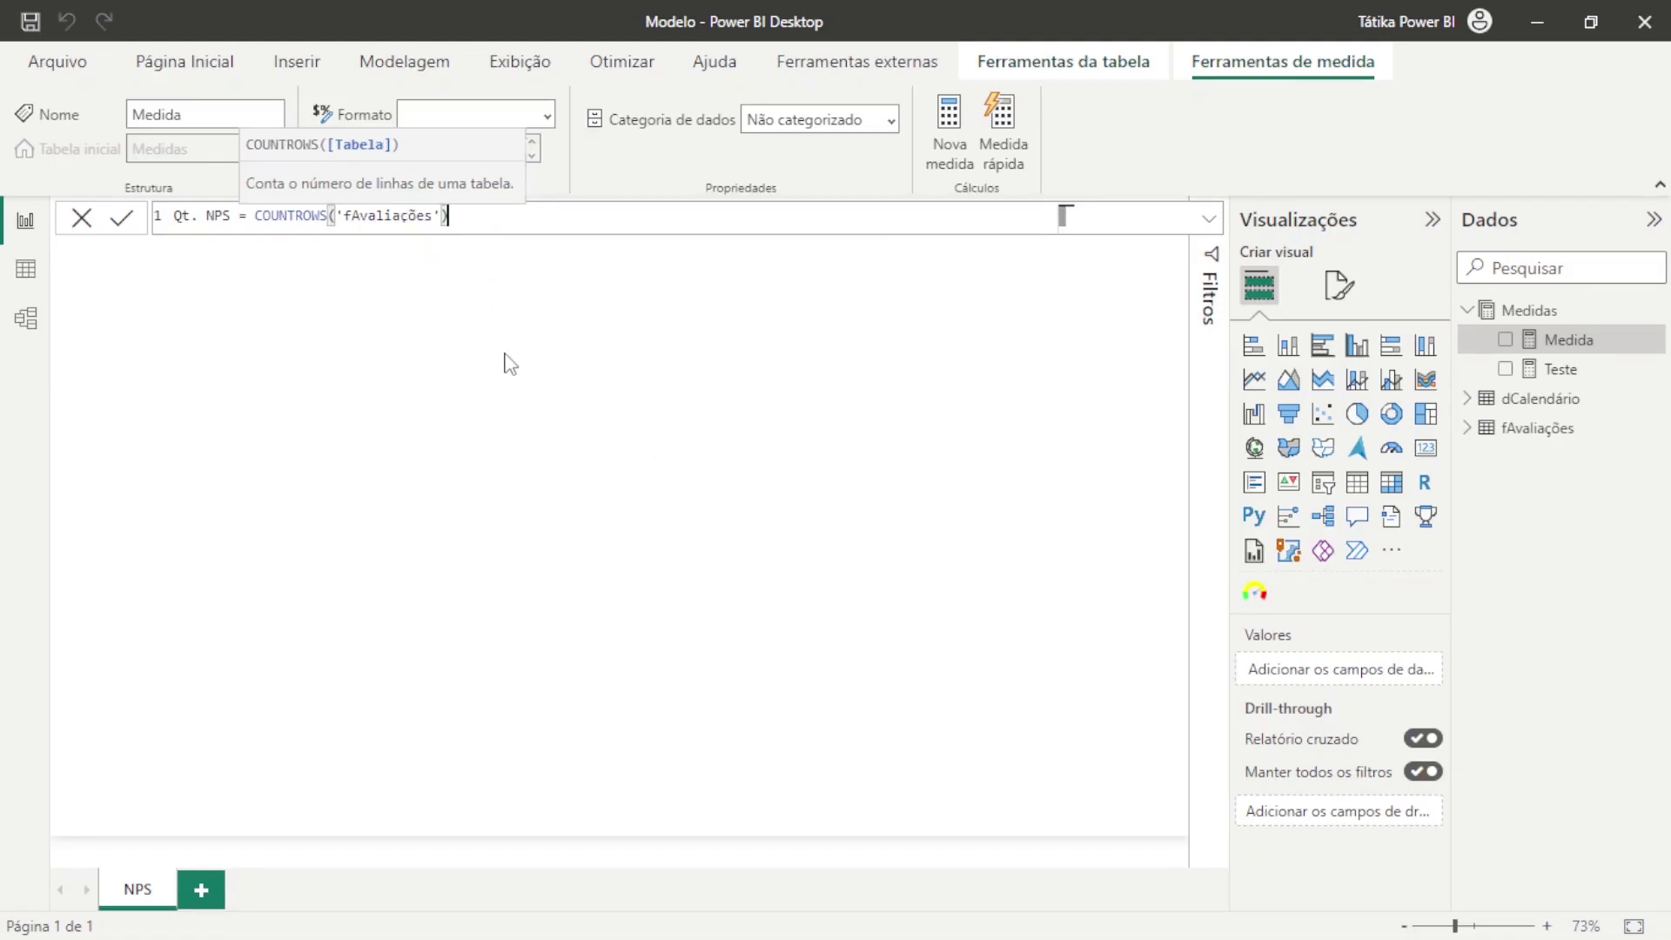
key(Return)
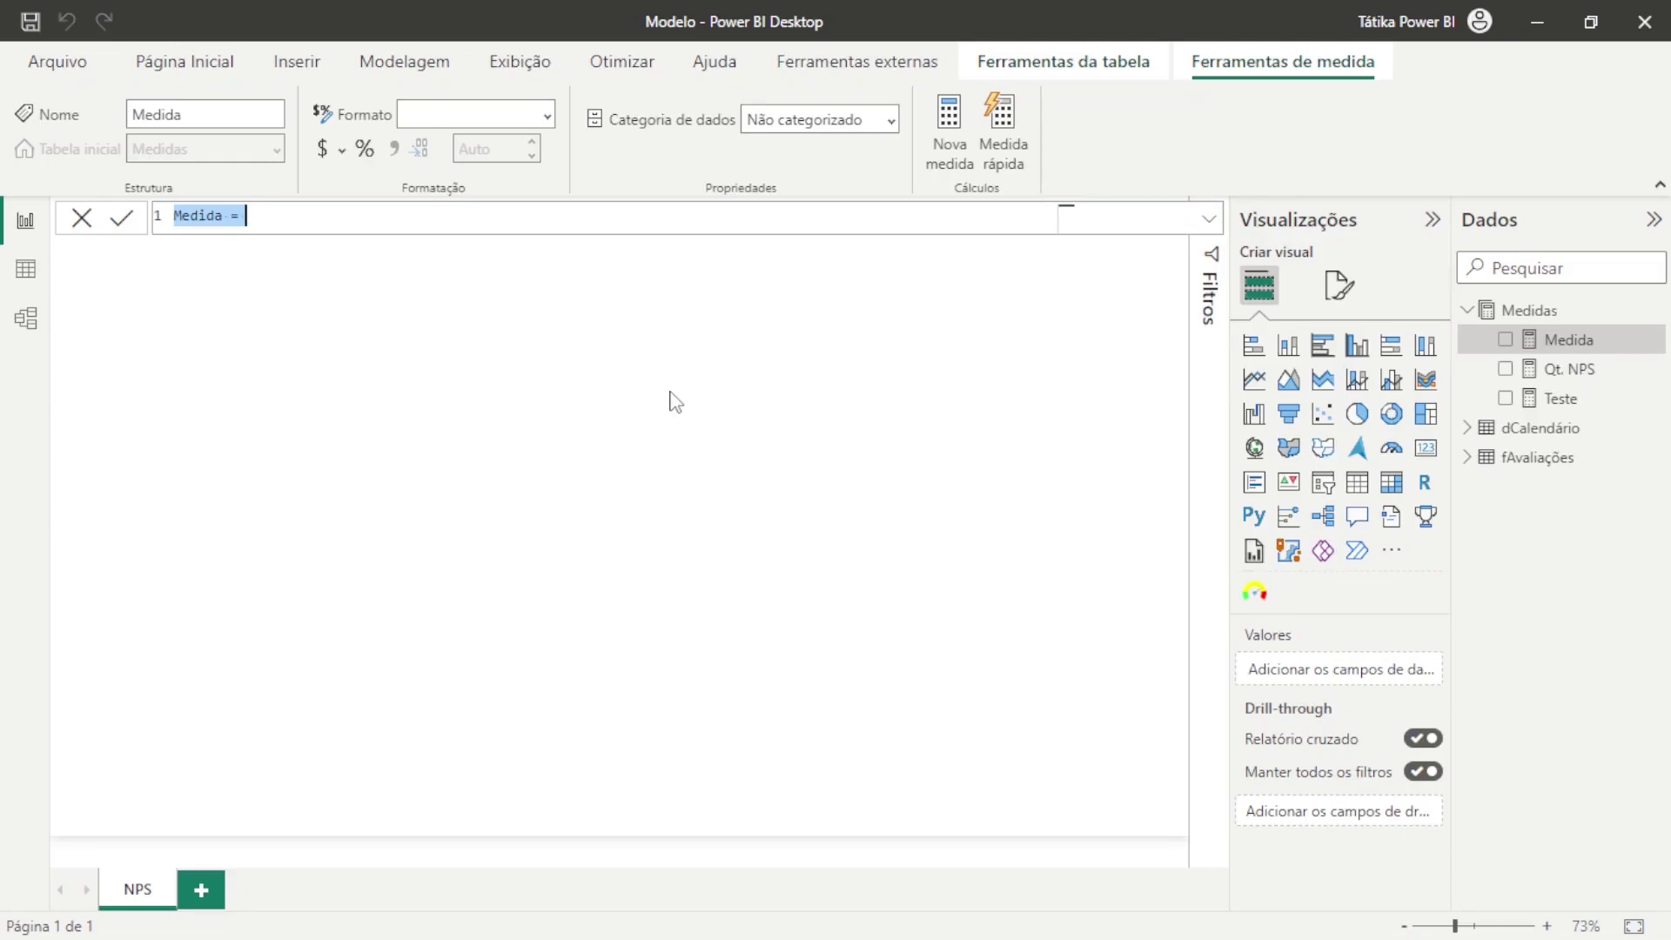
Start a Qt. Promotores measure in Medidas with CALCULATE, using [Qt. NPS] as its expression
text(Qt. )
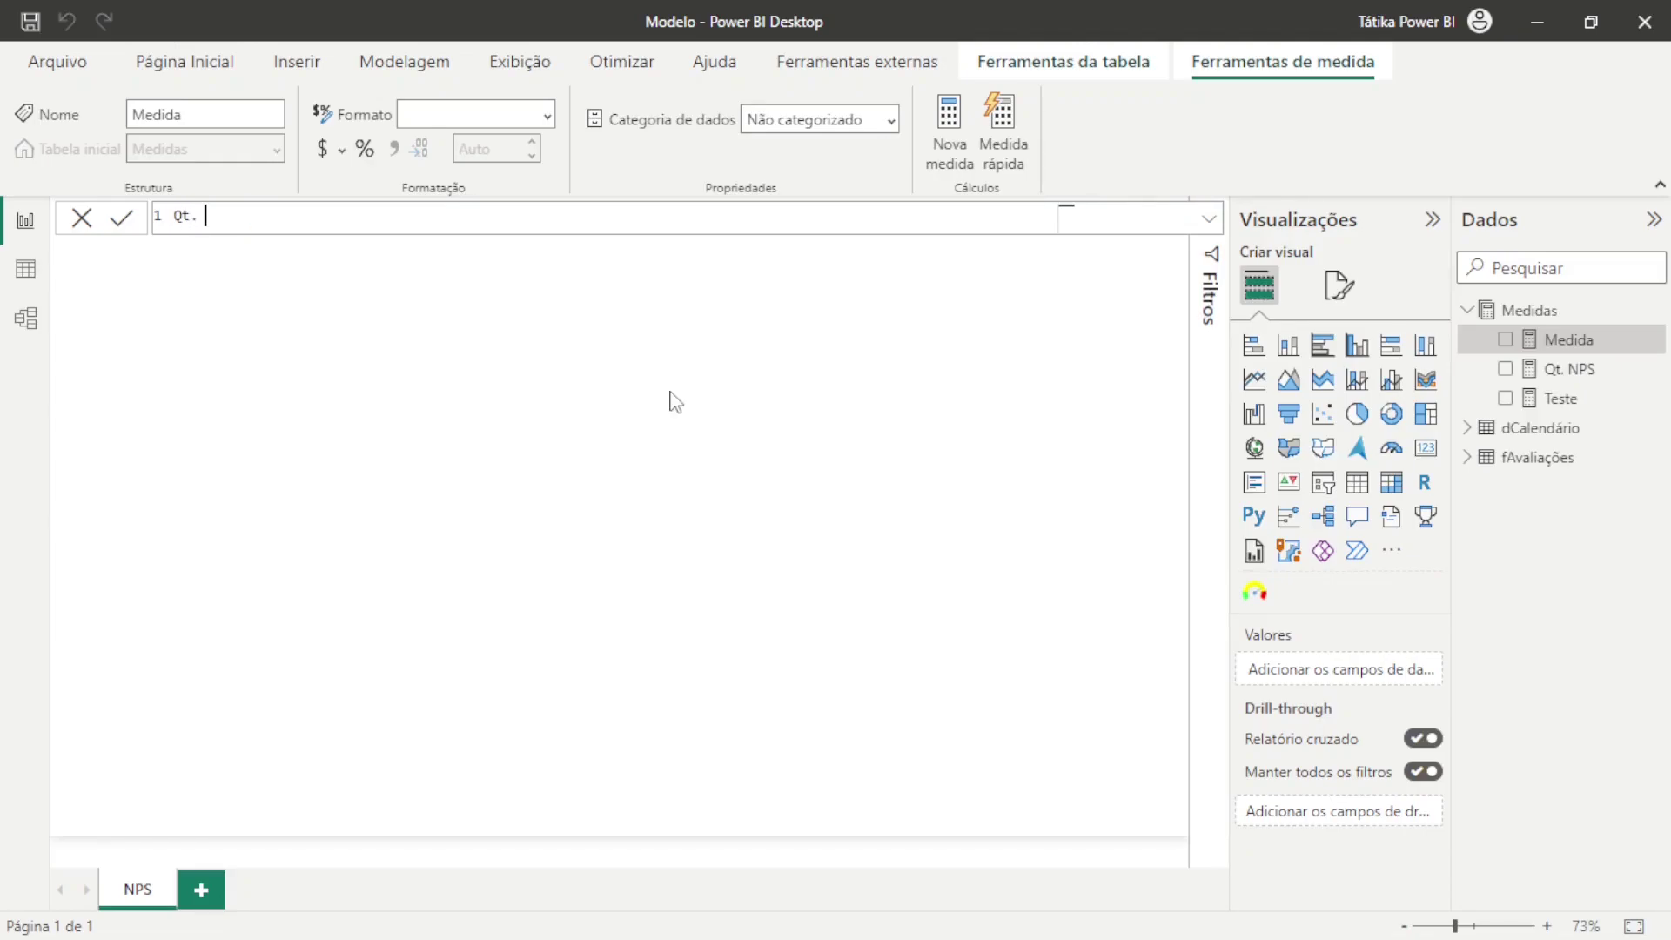
text(Promotores = CALCULATE()
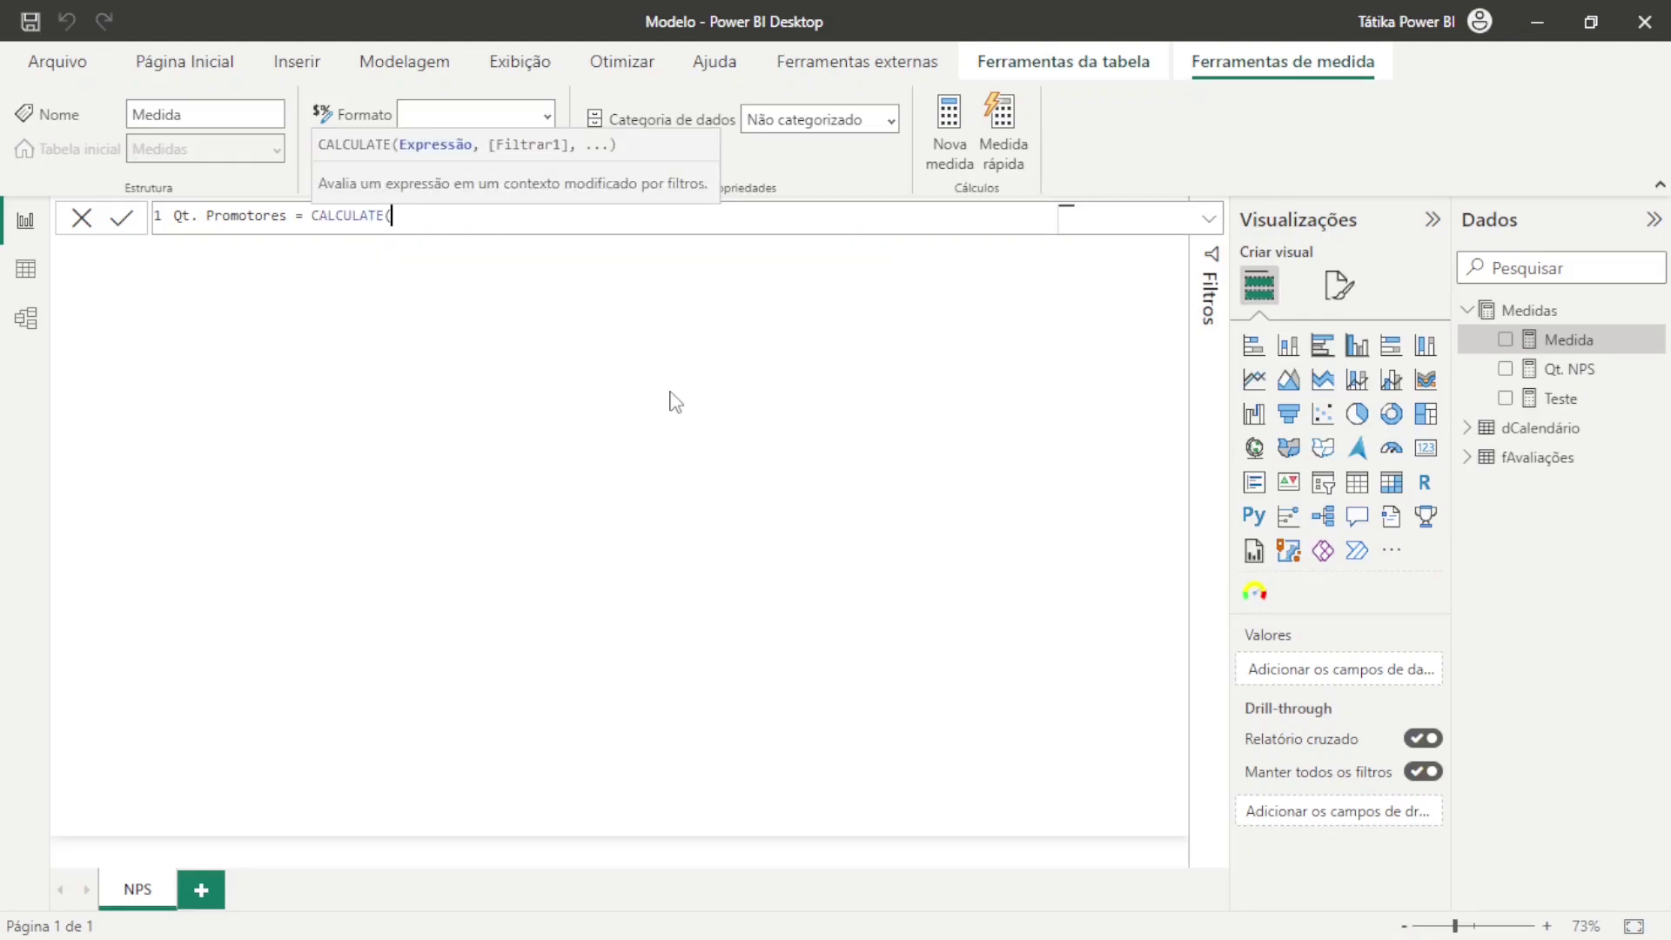
text([Qt. NPS])
key(Tab)
Complete the Qt. Promotores measure with the filter 'fAvaliações'[Classificação] = "Promotores" and commit it
text(, AV)
key(Up)
key(Up)
key(Up)
key(Up)
key(Up)
key(Down)
key(Up)
key(Up)
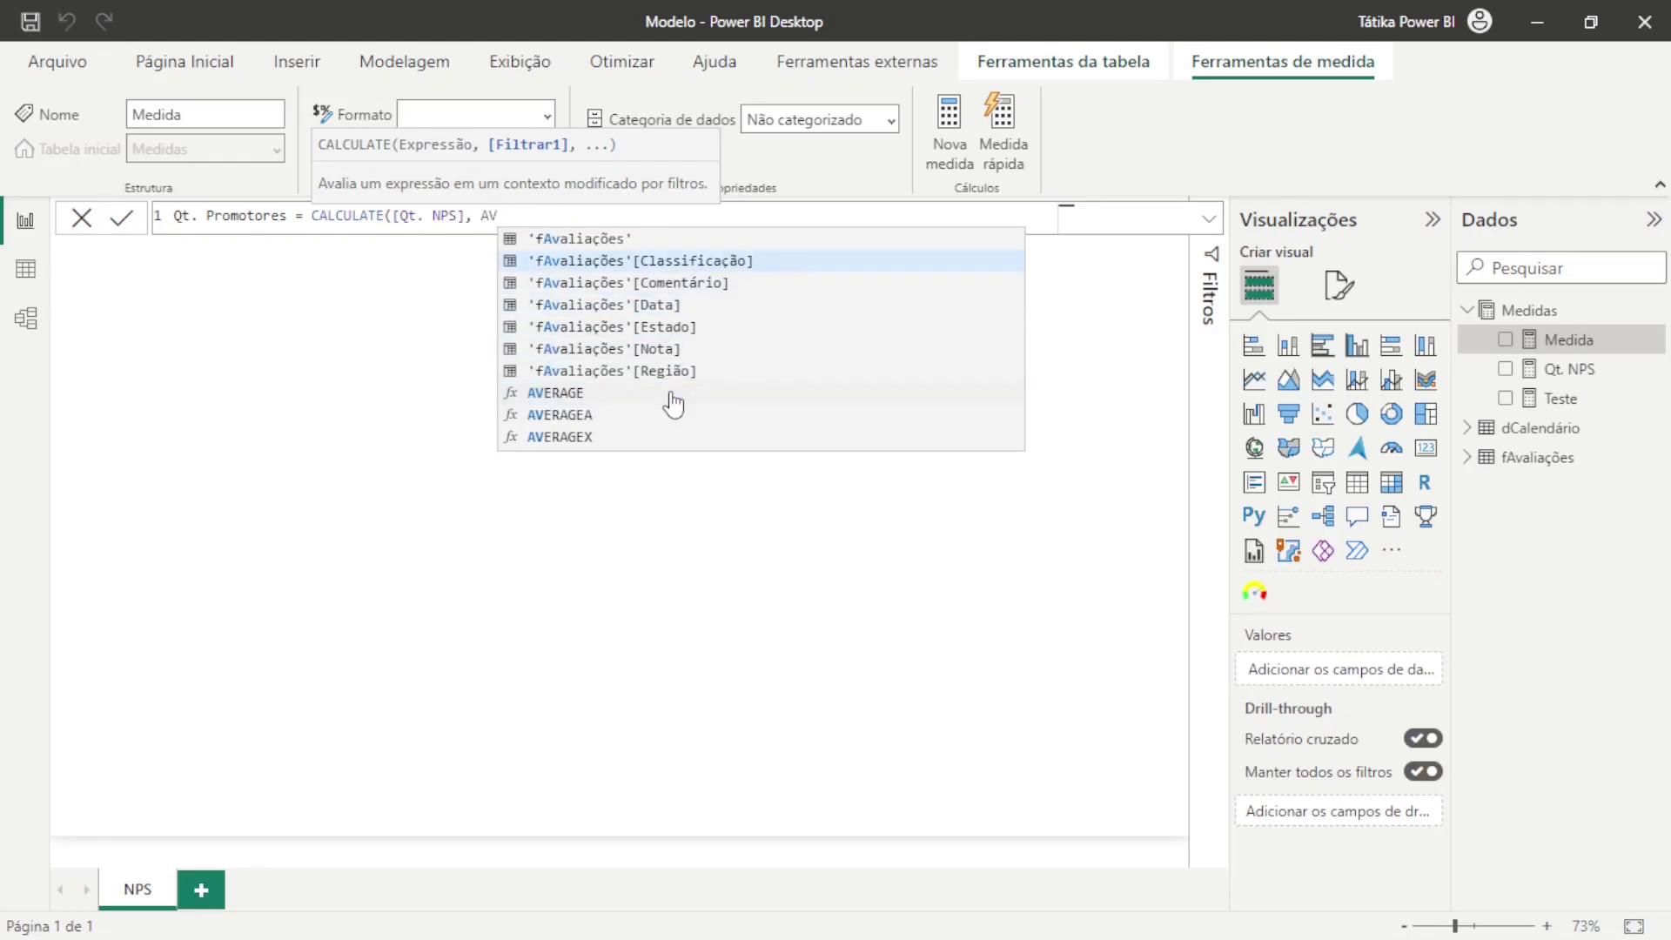
key(Tab)
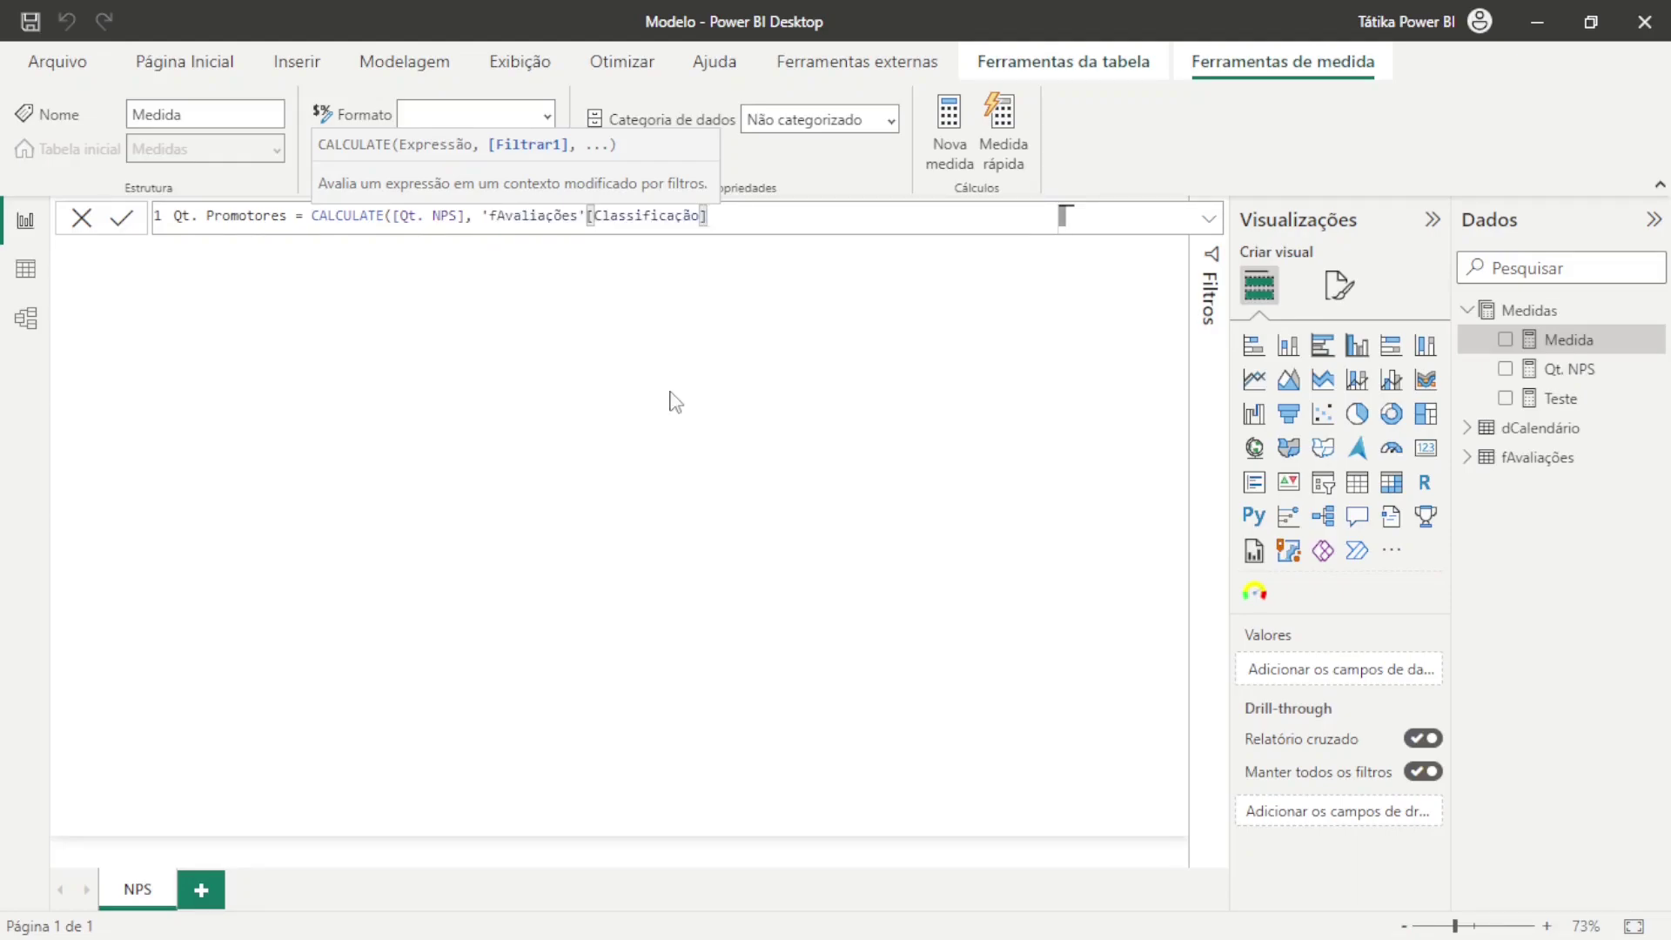
text(= "Promotores)
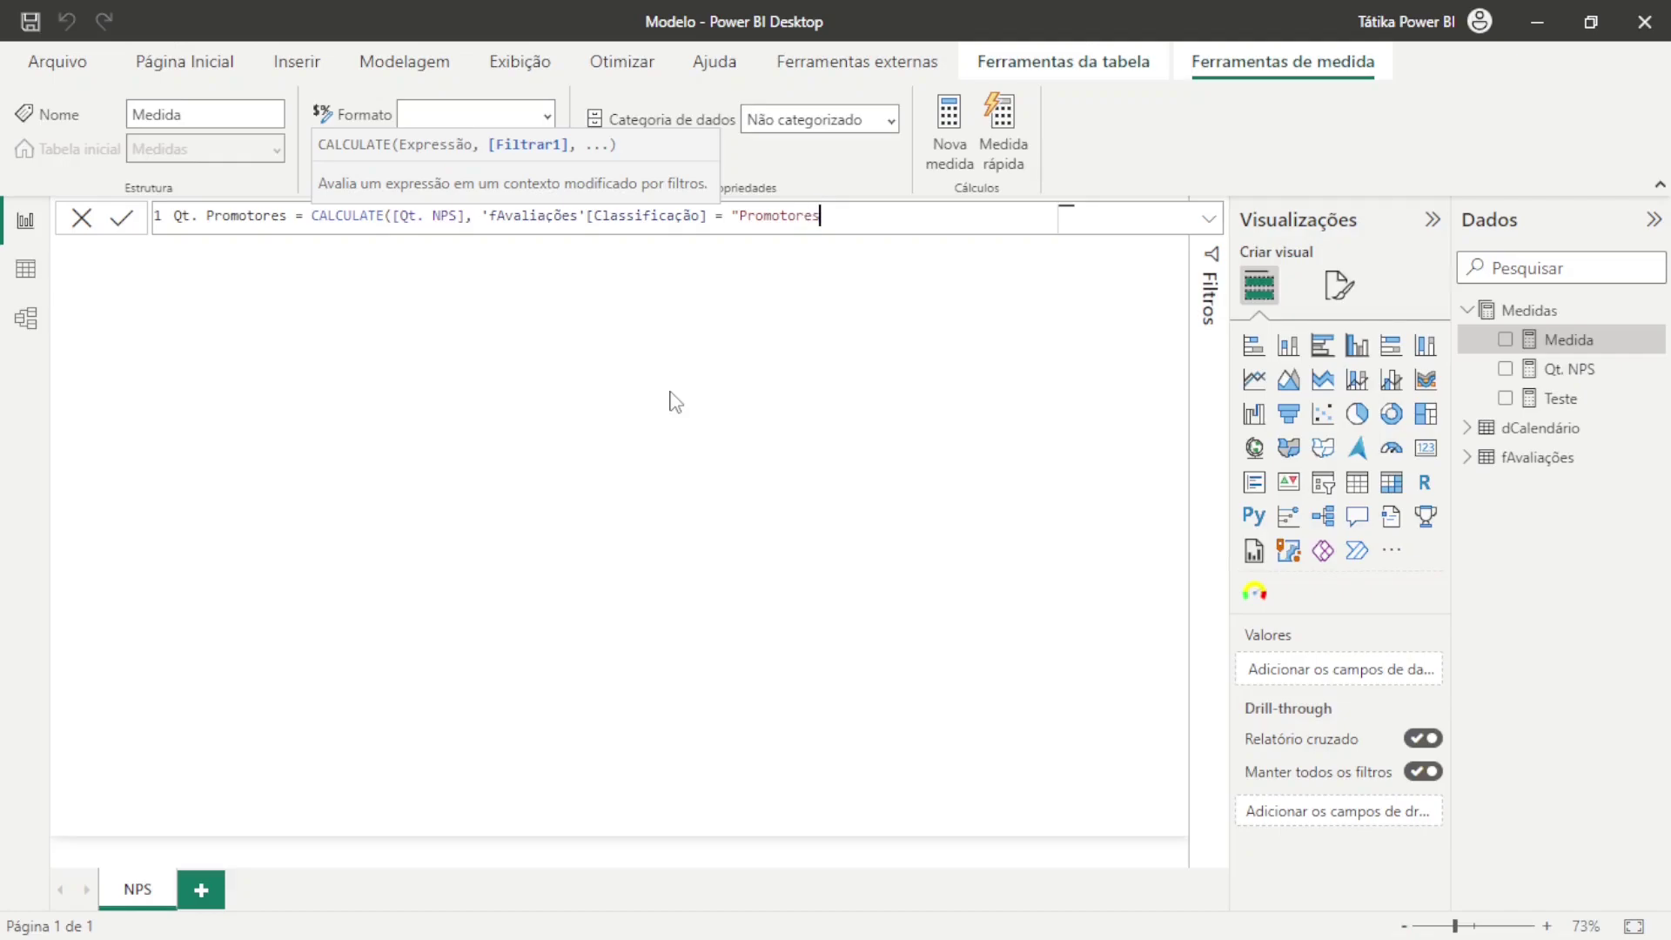
text())
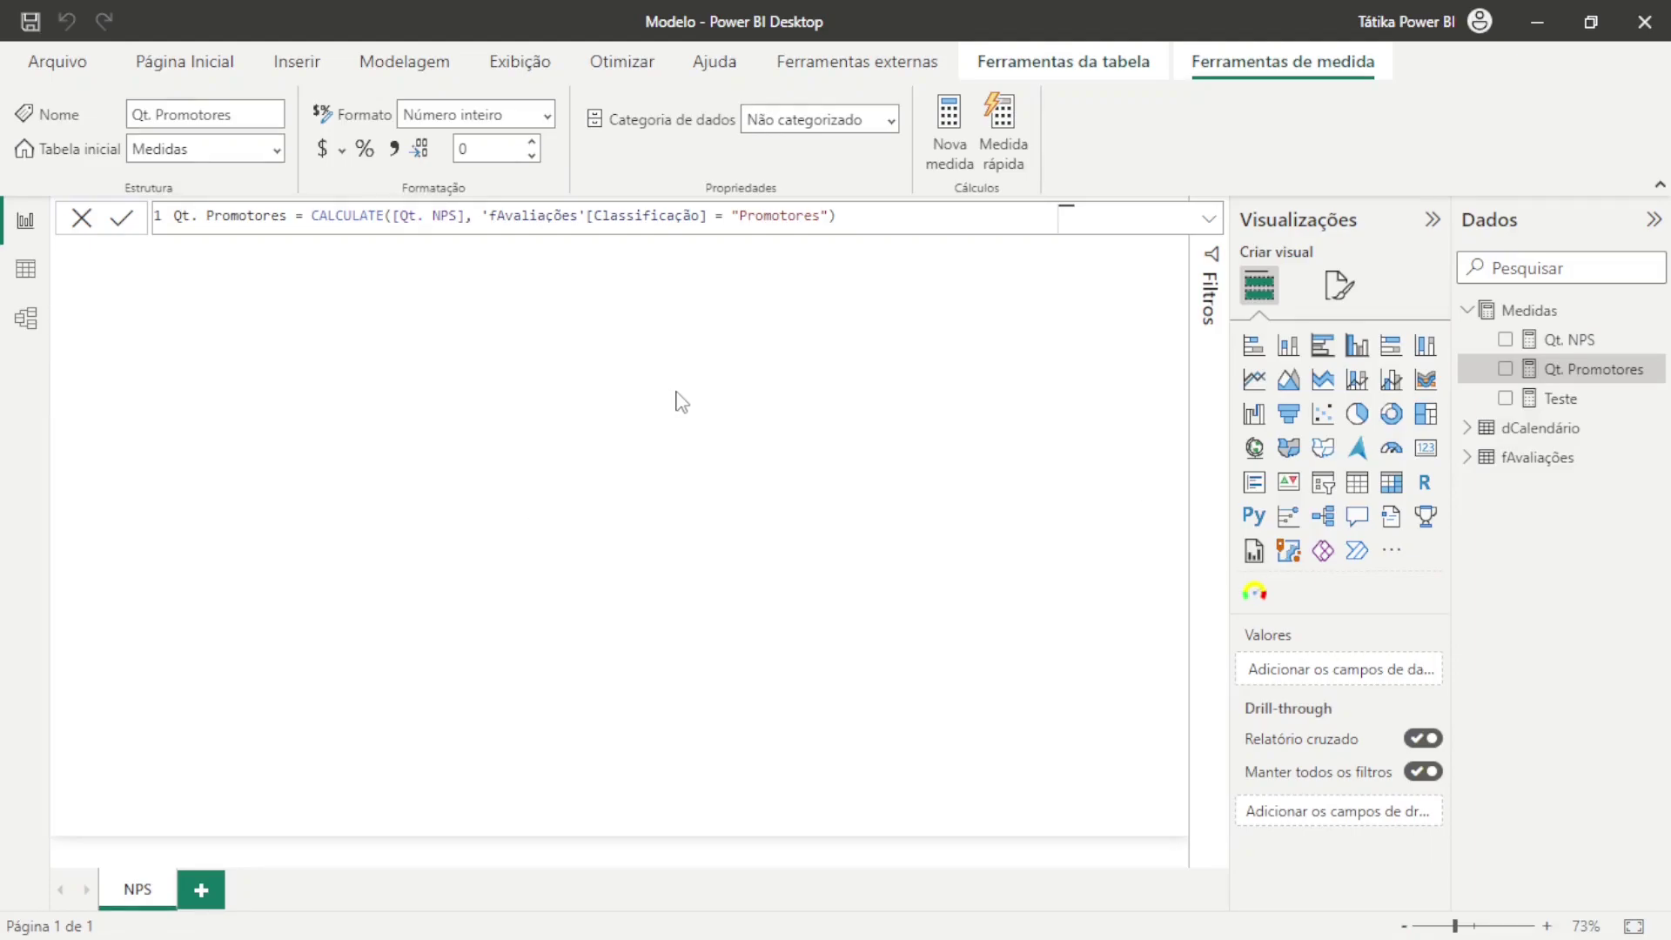
Create a Qt. Detratores measure in Medidas from a copy of the Qt. Promotores formula, filtering Classificação by "Detratores"
drag(836, 215, 49, 182)
key(ctrl+c)
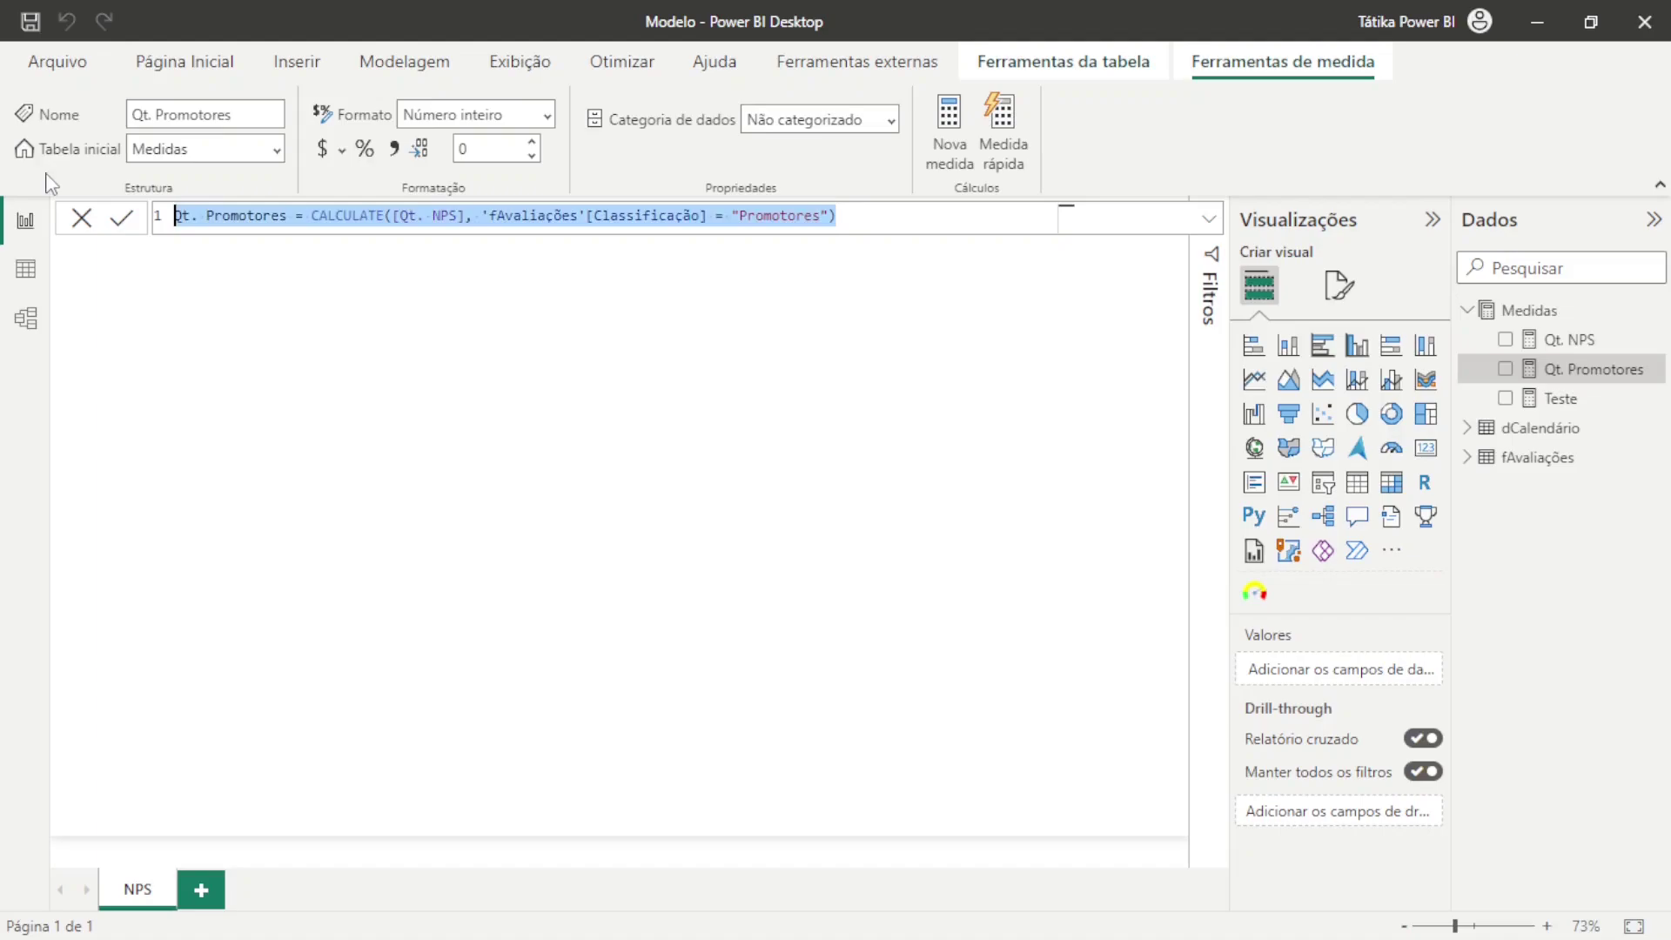
right_click(1555, 338)
click(1506, 336)
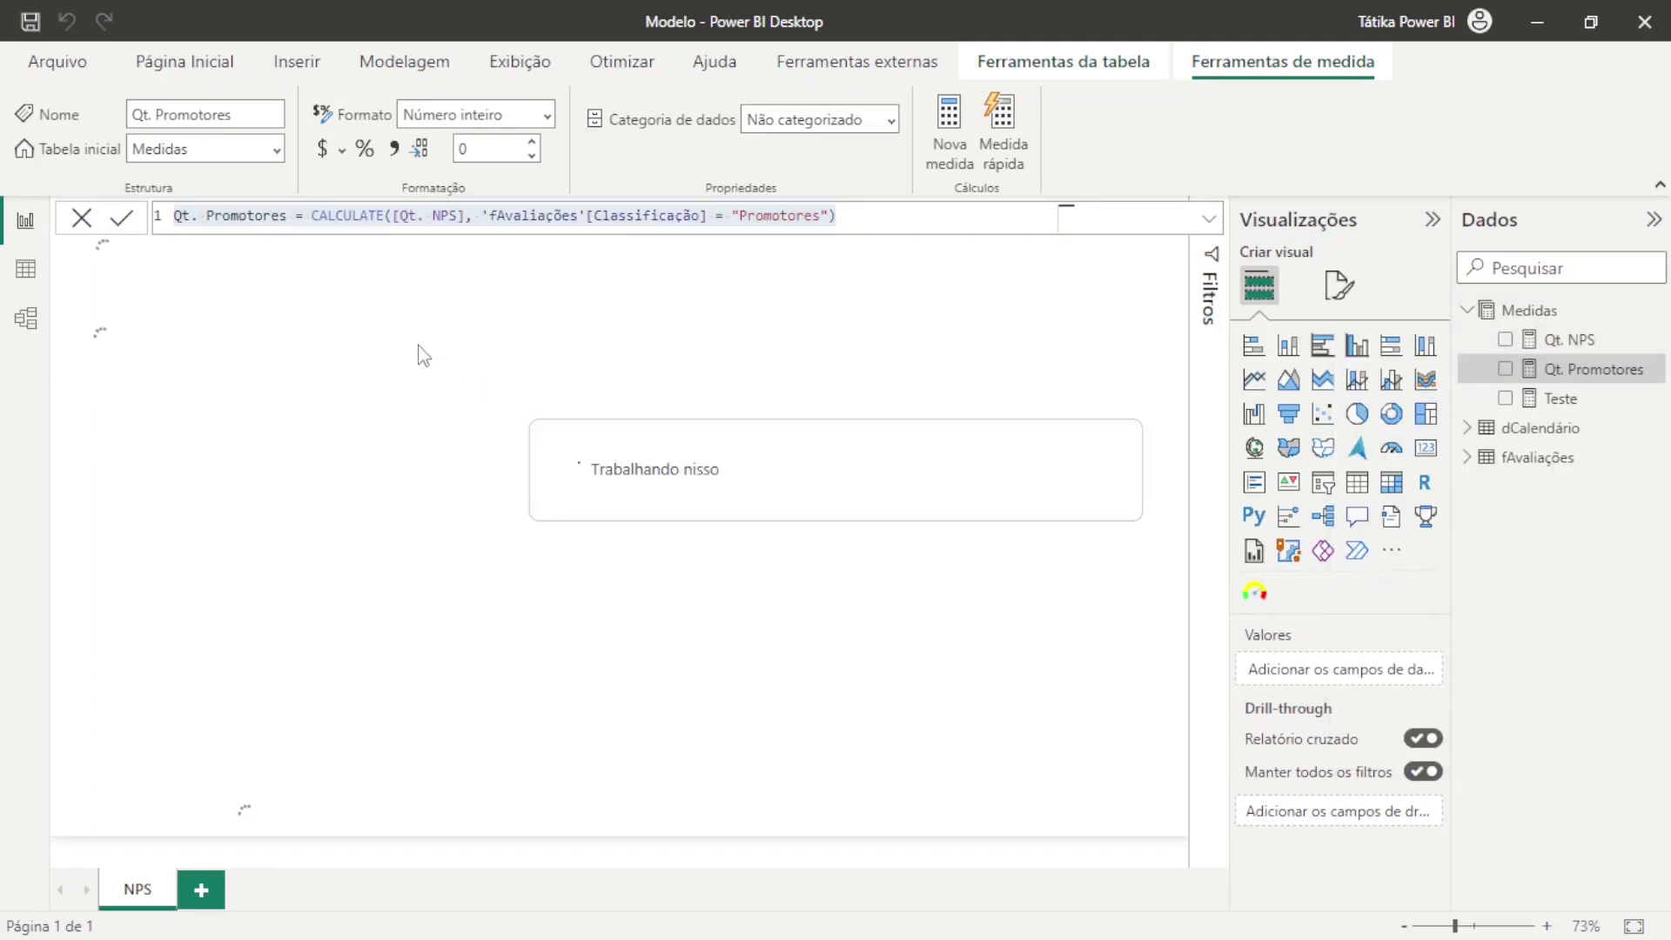
key(ctrl+v)
double_click(231, 216)
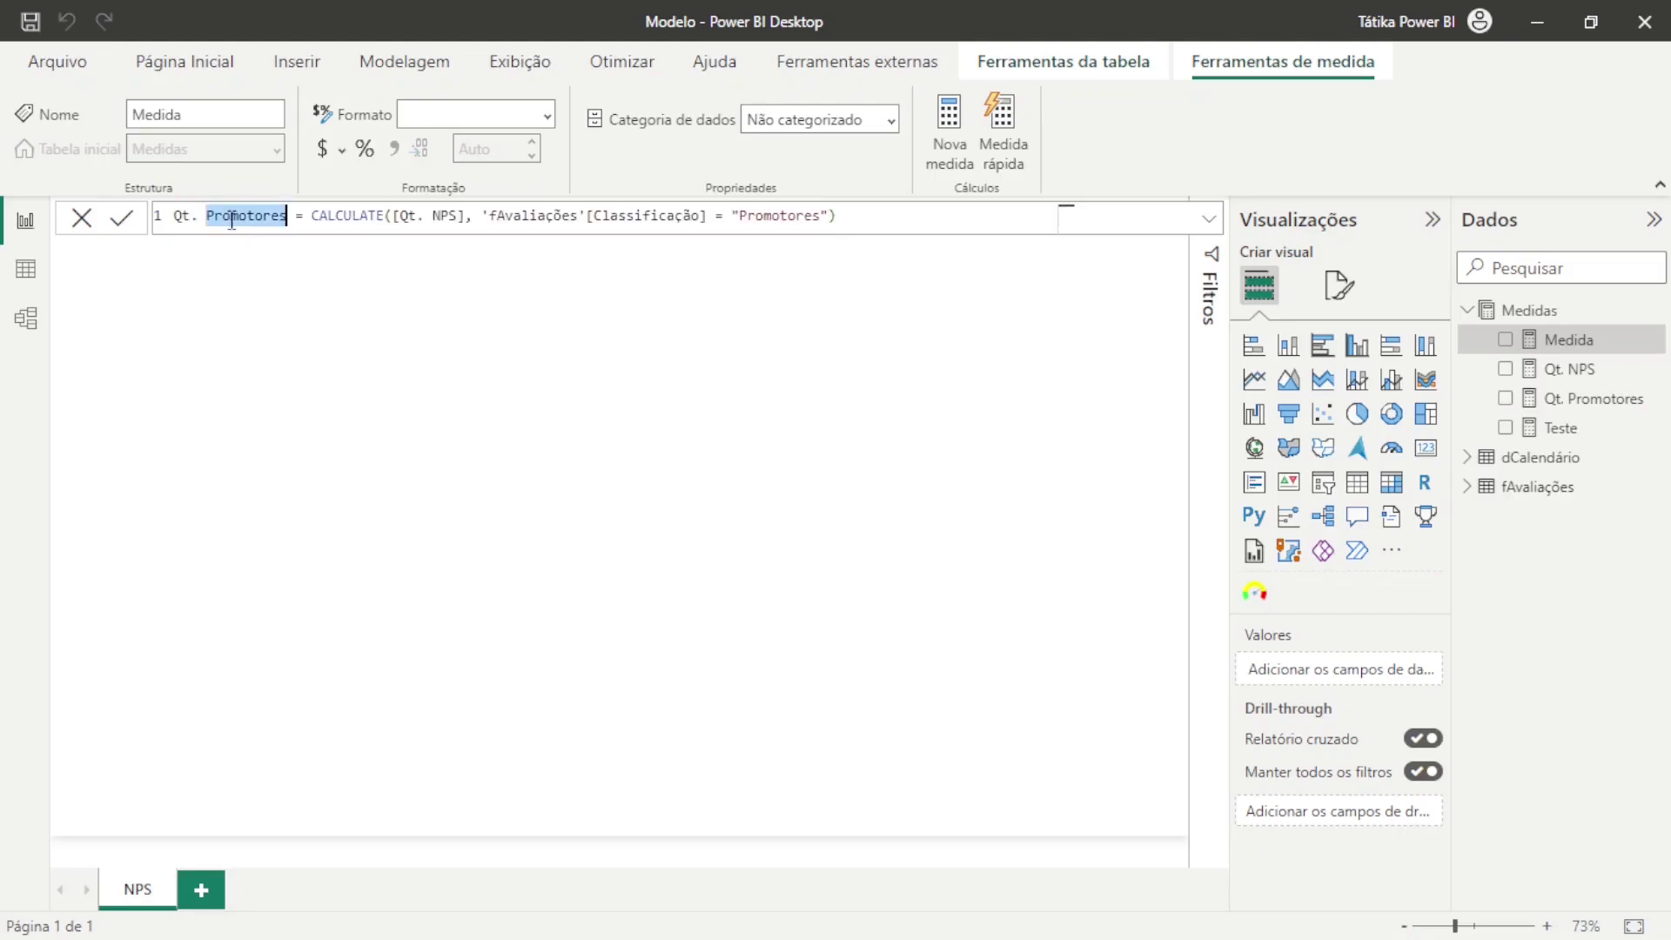
text(Detratores)
double_click(787, 215)
text(Detra)
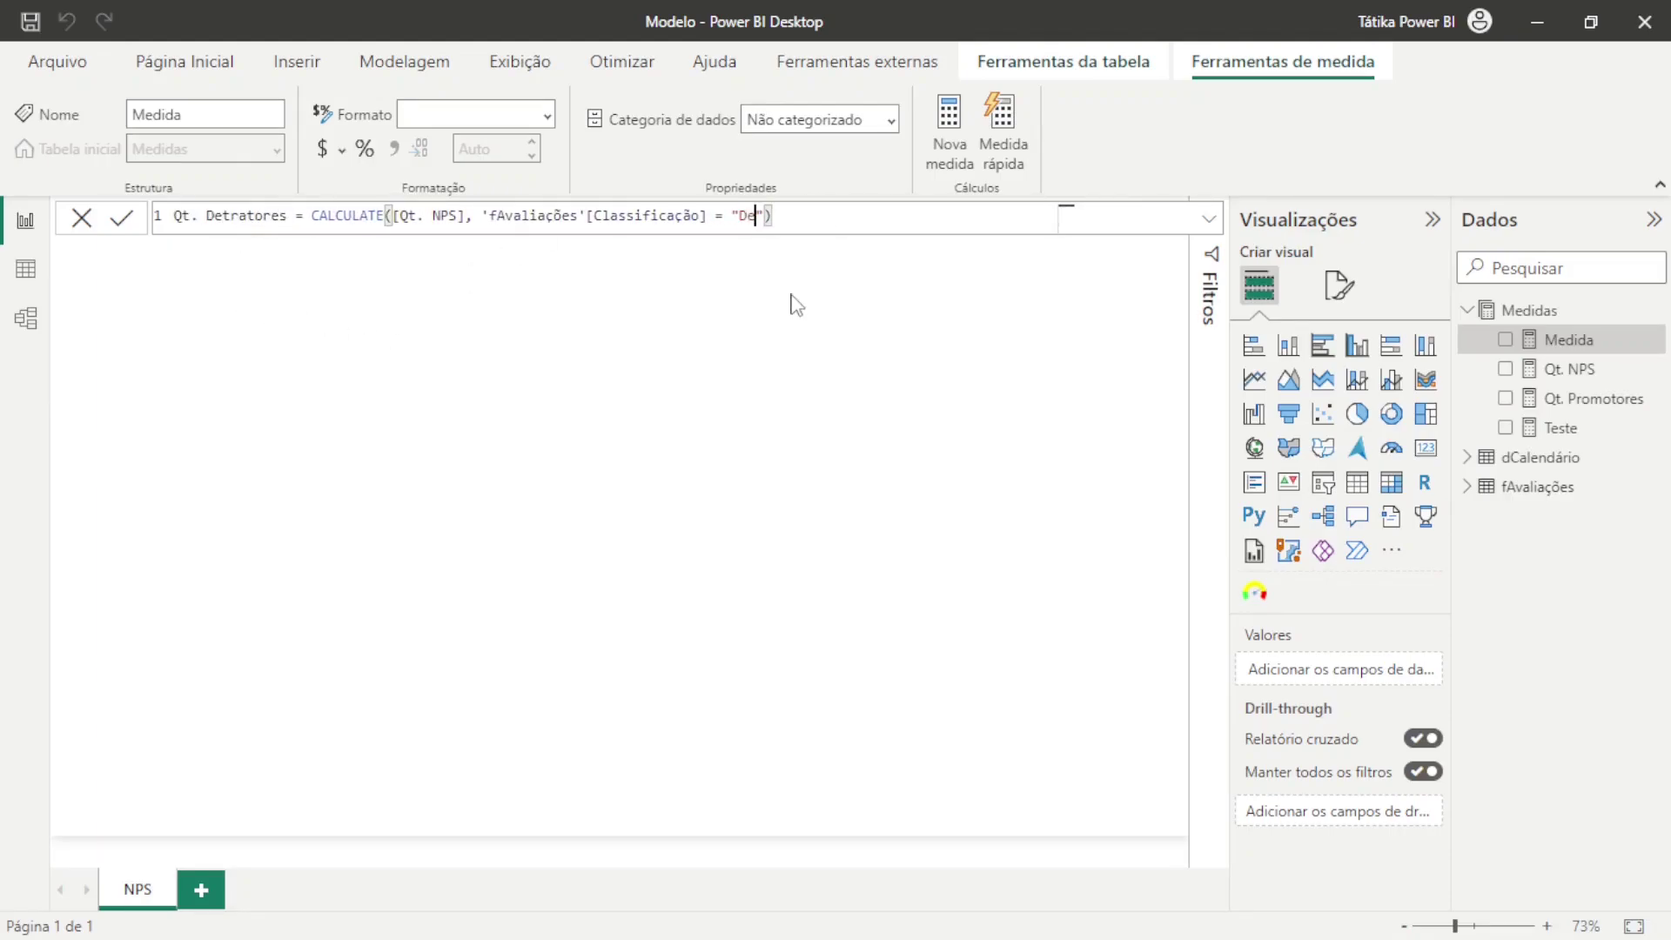
text(tores)
key(Return)
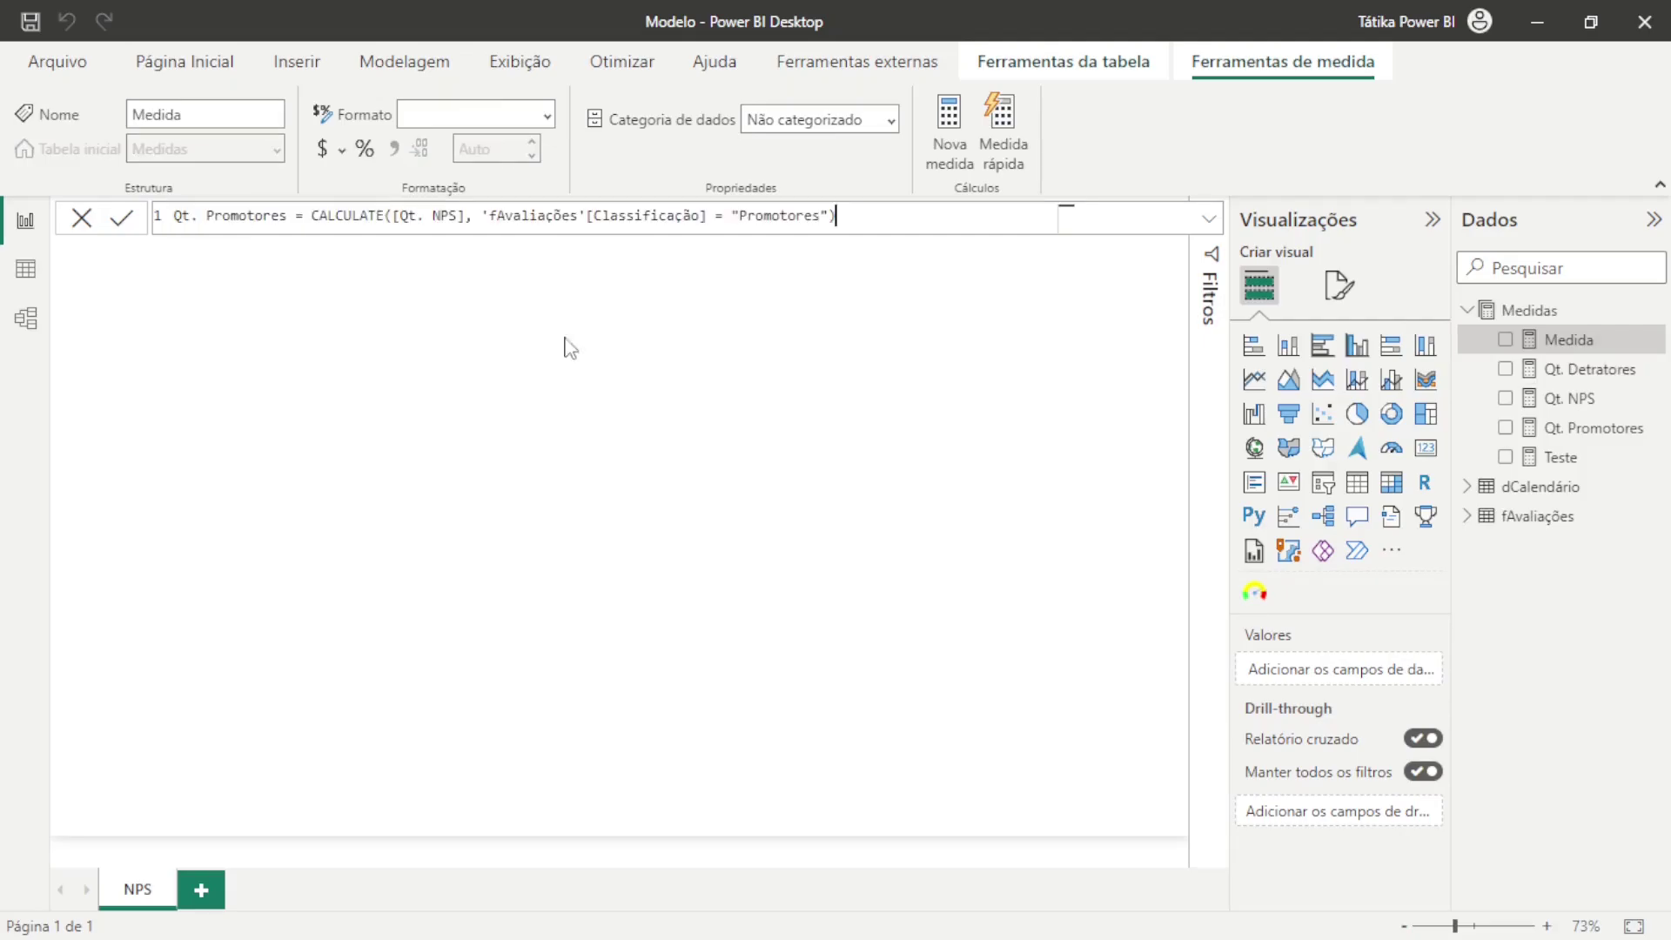
Create a Qt. Neutros measure from the same copied formula, filtering Classificação by "Neutros"
double_click(252, 215)
text(Neutros)
double_click(754, 215)
text(Neutros)
key(Return)
click(779, 393)
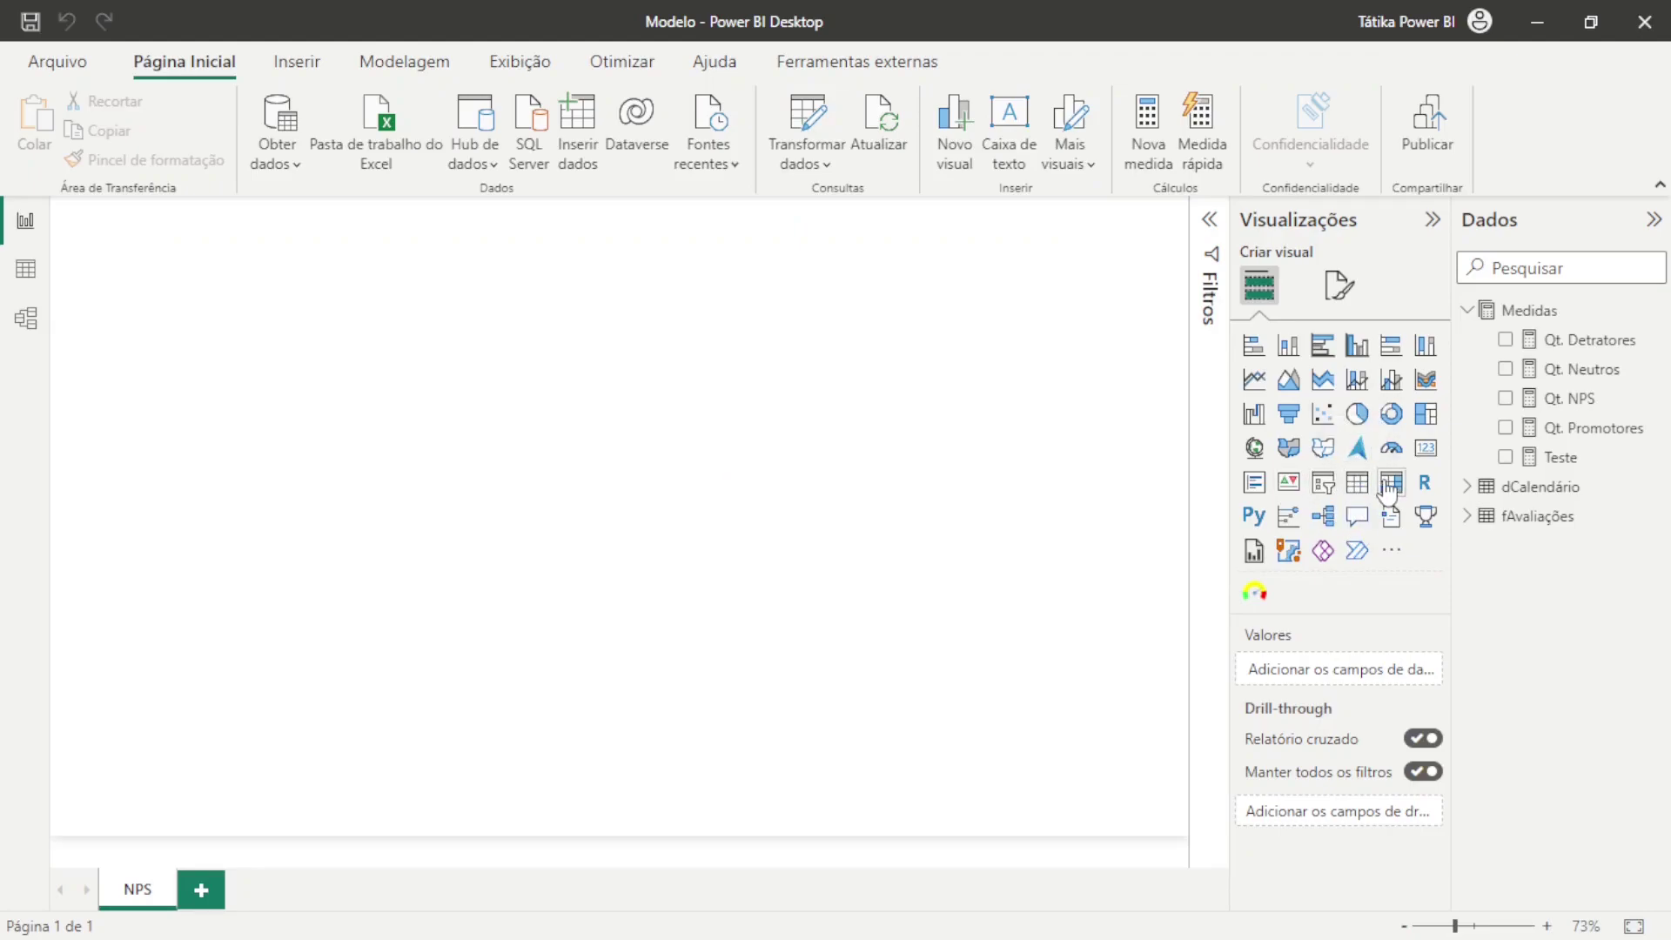
Add a card visual showing Qt. NPS near the upper middle of the page and shrink it
click(1425, 448)
drag(372, 543, 615, 338)
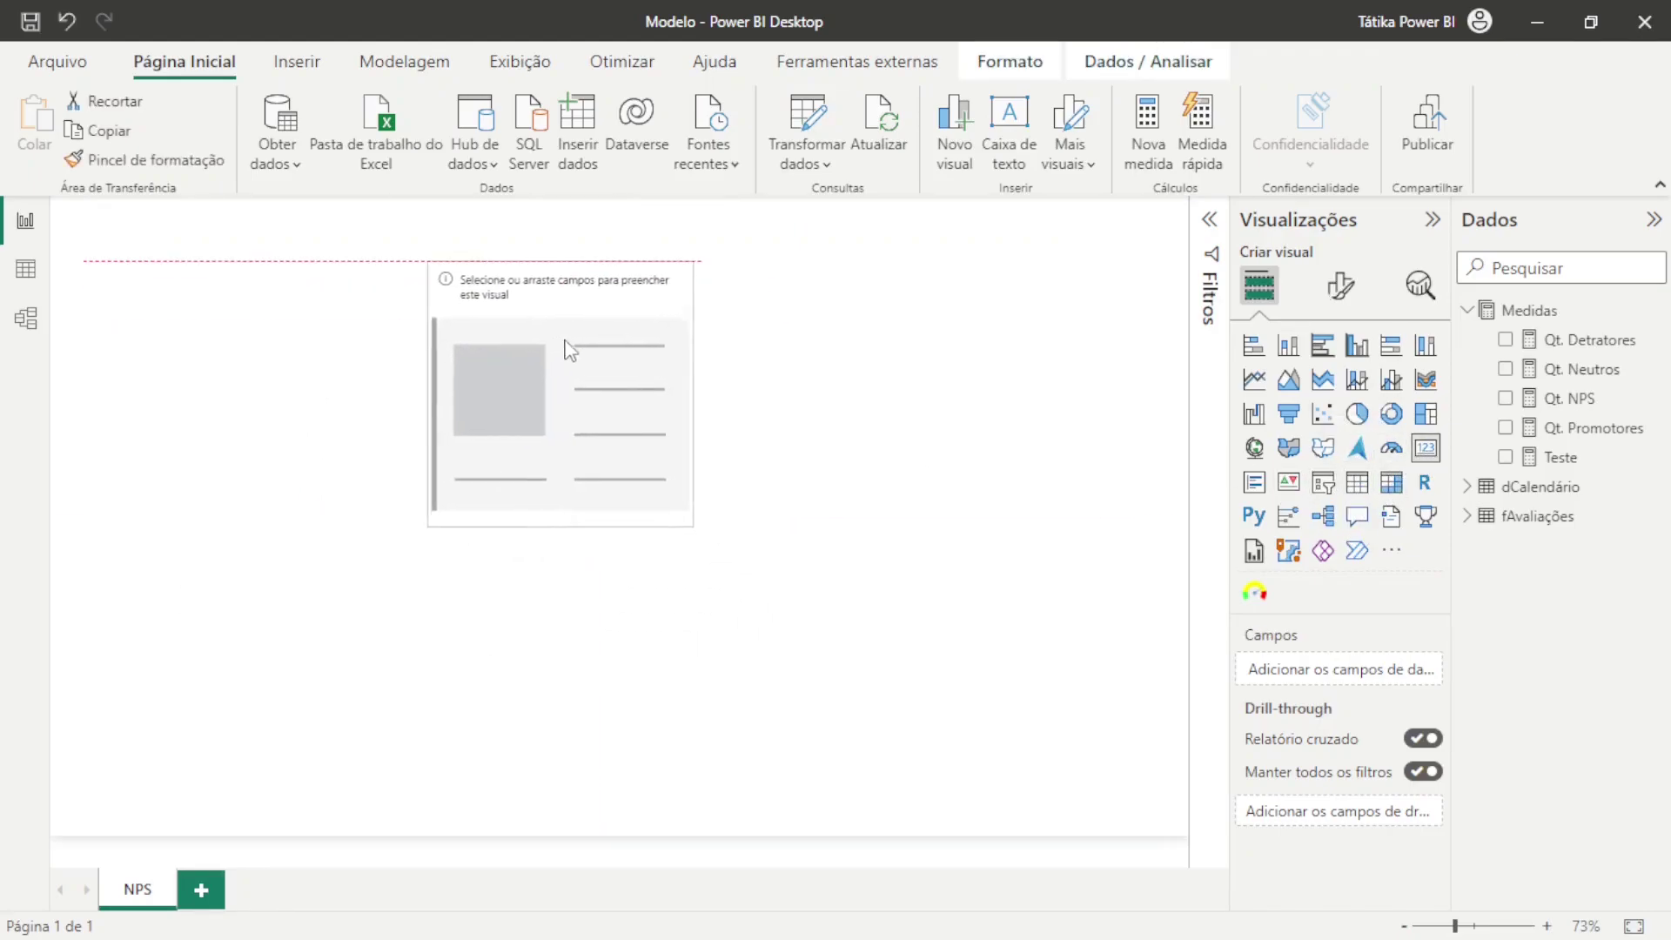
drag(688, 522, 658, 402)
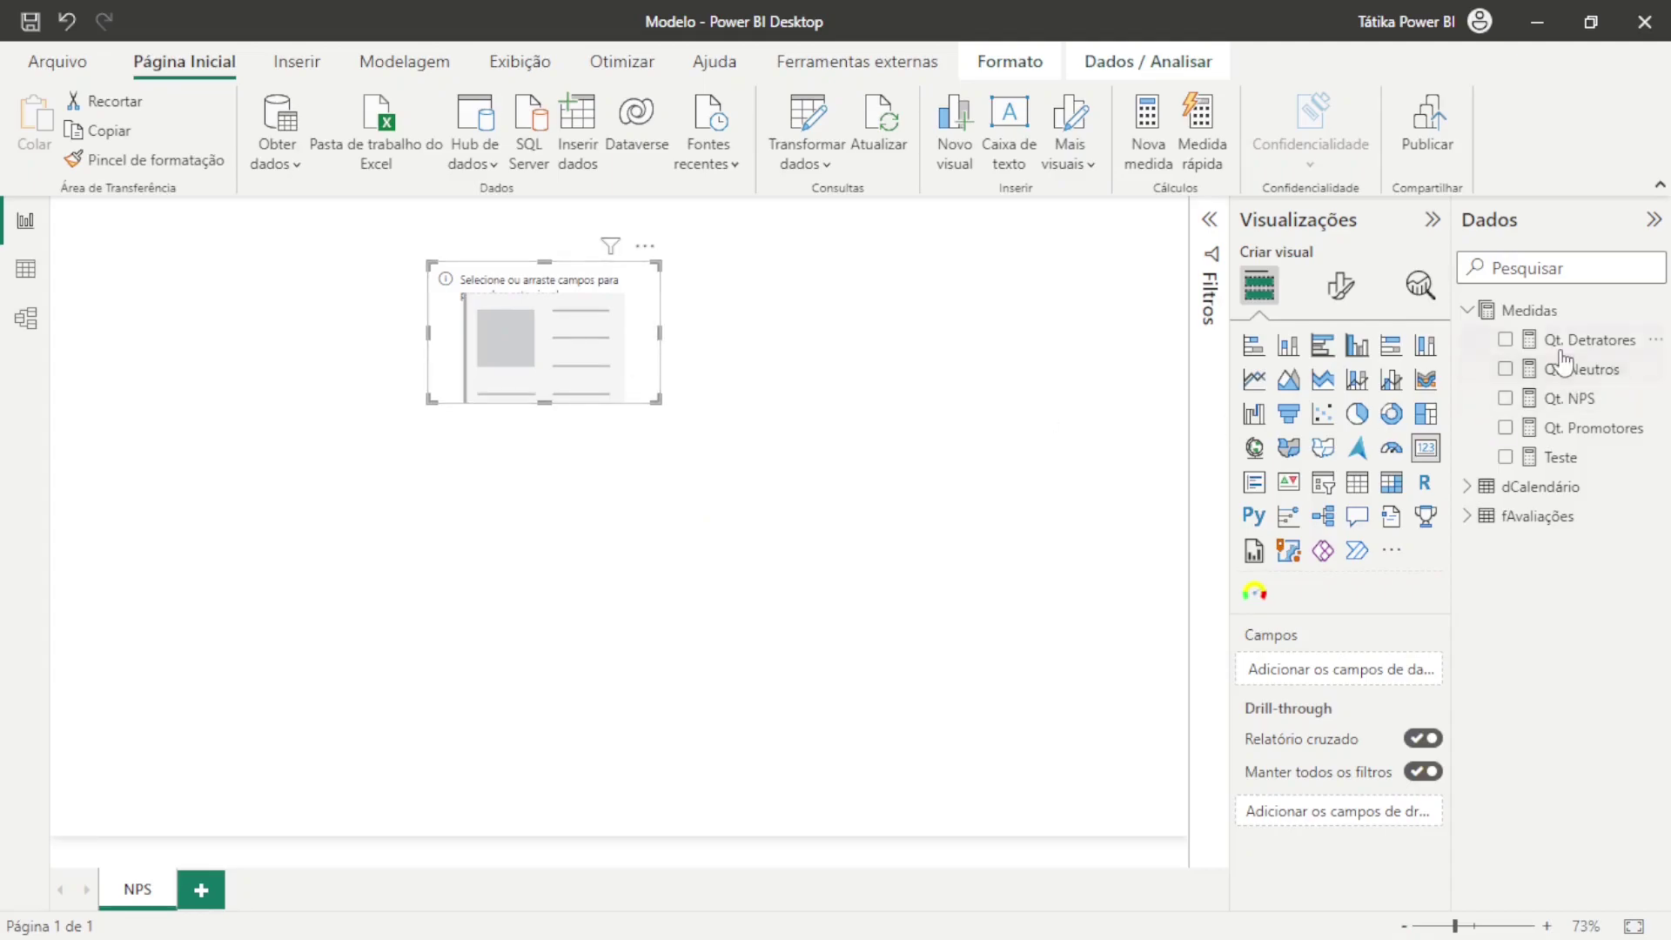
drag(1566, 417, 615, 511)
Duplicate the Qt. NPS card below the original and make the copy show Qt. Neutros
key(ctrl+c)
key(ctrl+v)
click(1504, 398)
click(1505, 368)
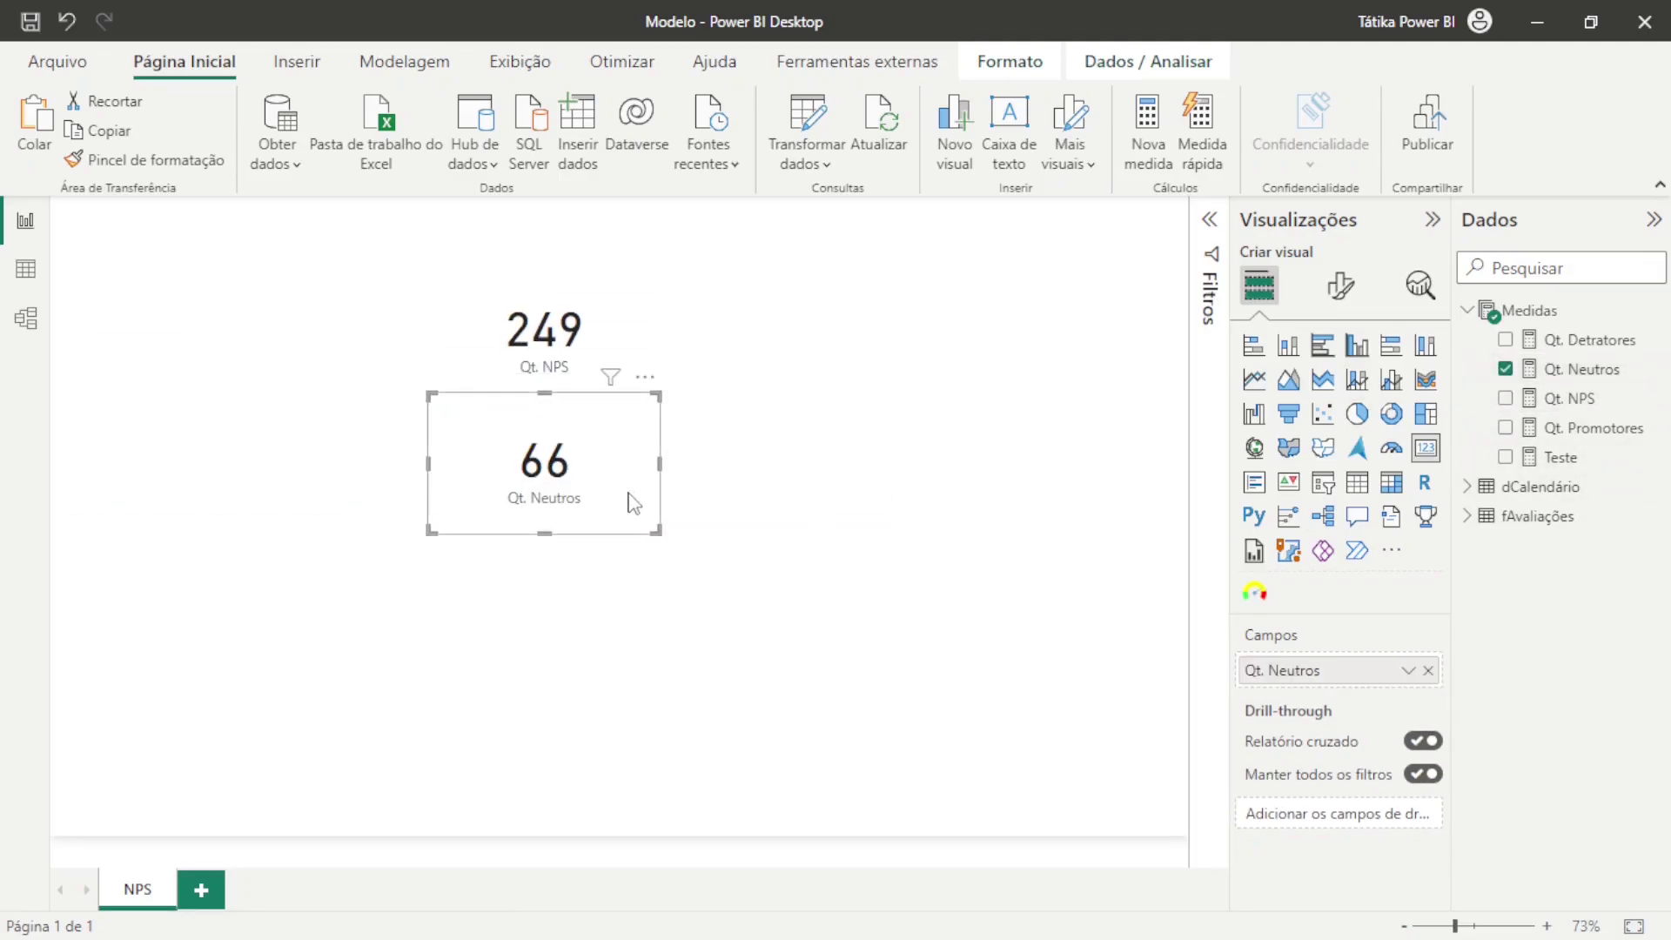
Duplicate the Qt. Neutros card below it and replace the copy's field with Qt. Detratores
key(ctrl+c)
key(ctrl+v)
drag(626, 501, 619, 636)
click(1504, 368)
click(1505, 339)
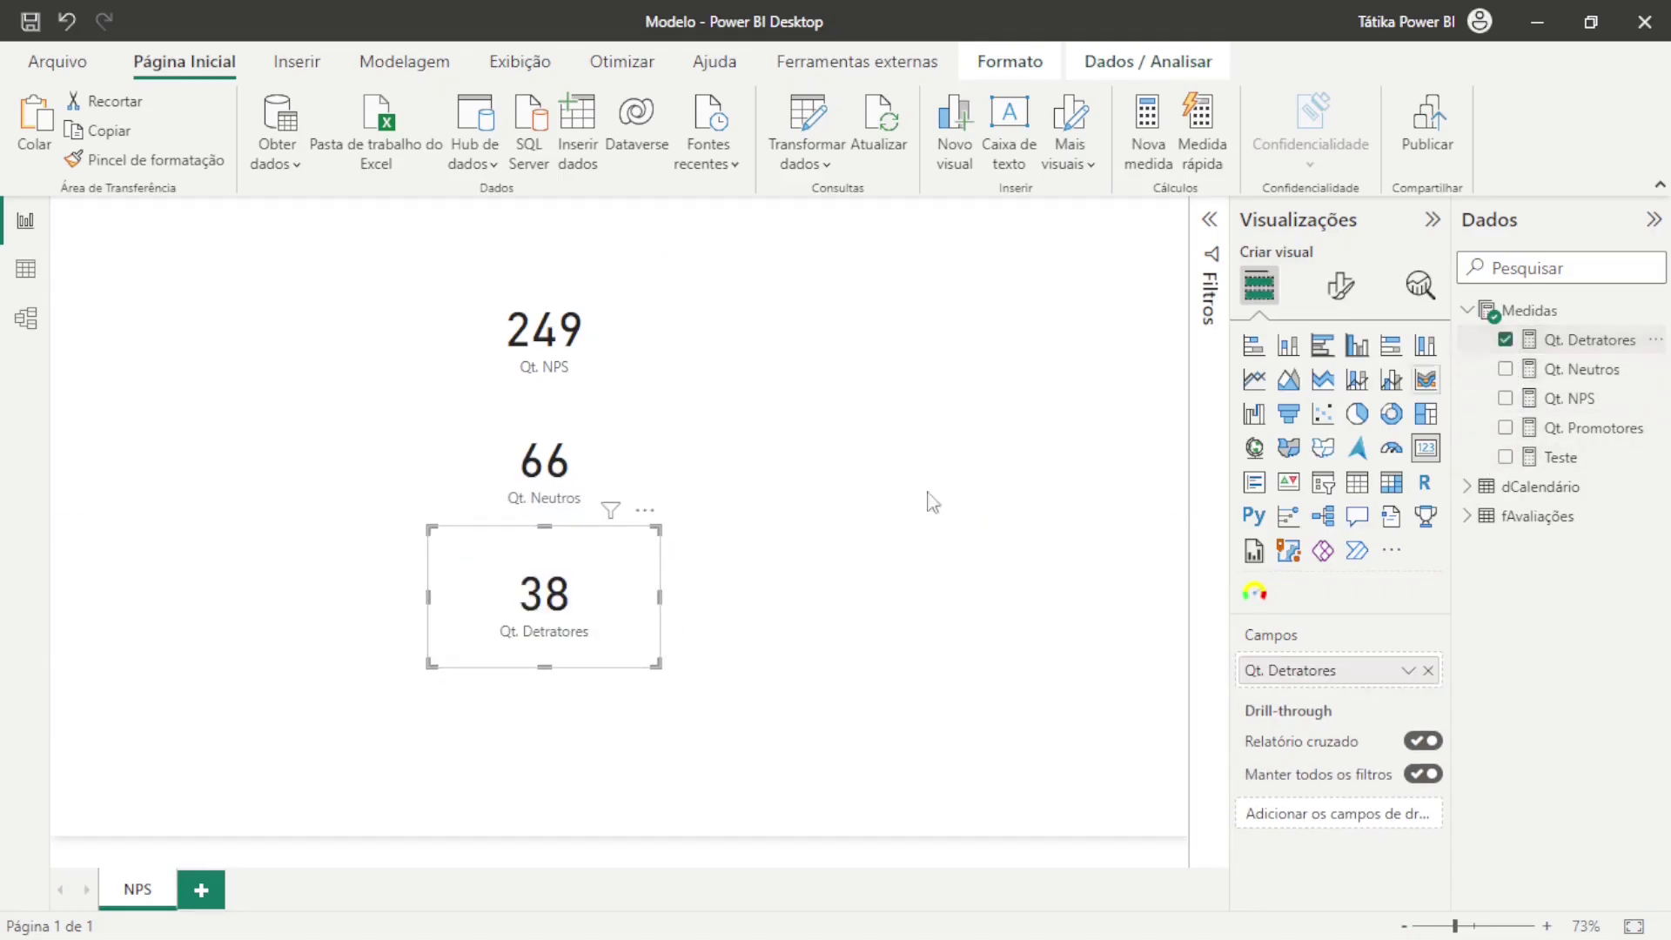
Duplicate the Qt. Detratores card, switch the copy to Qt. Promotores, and place it at the bottom of the card column
key(ctrl+c)
key(ctrl+v)
drag(606, 619, 849, 609)
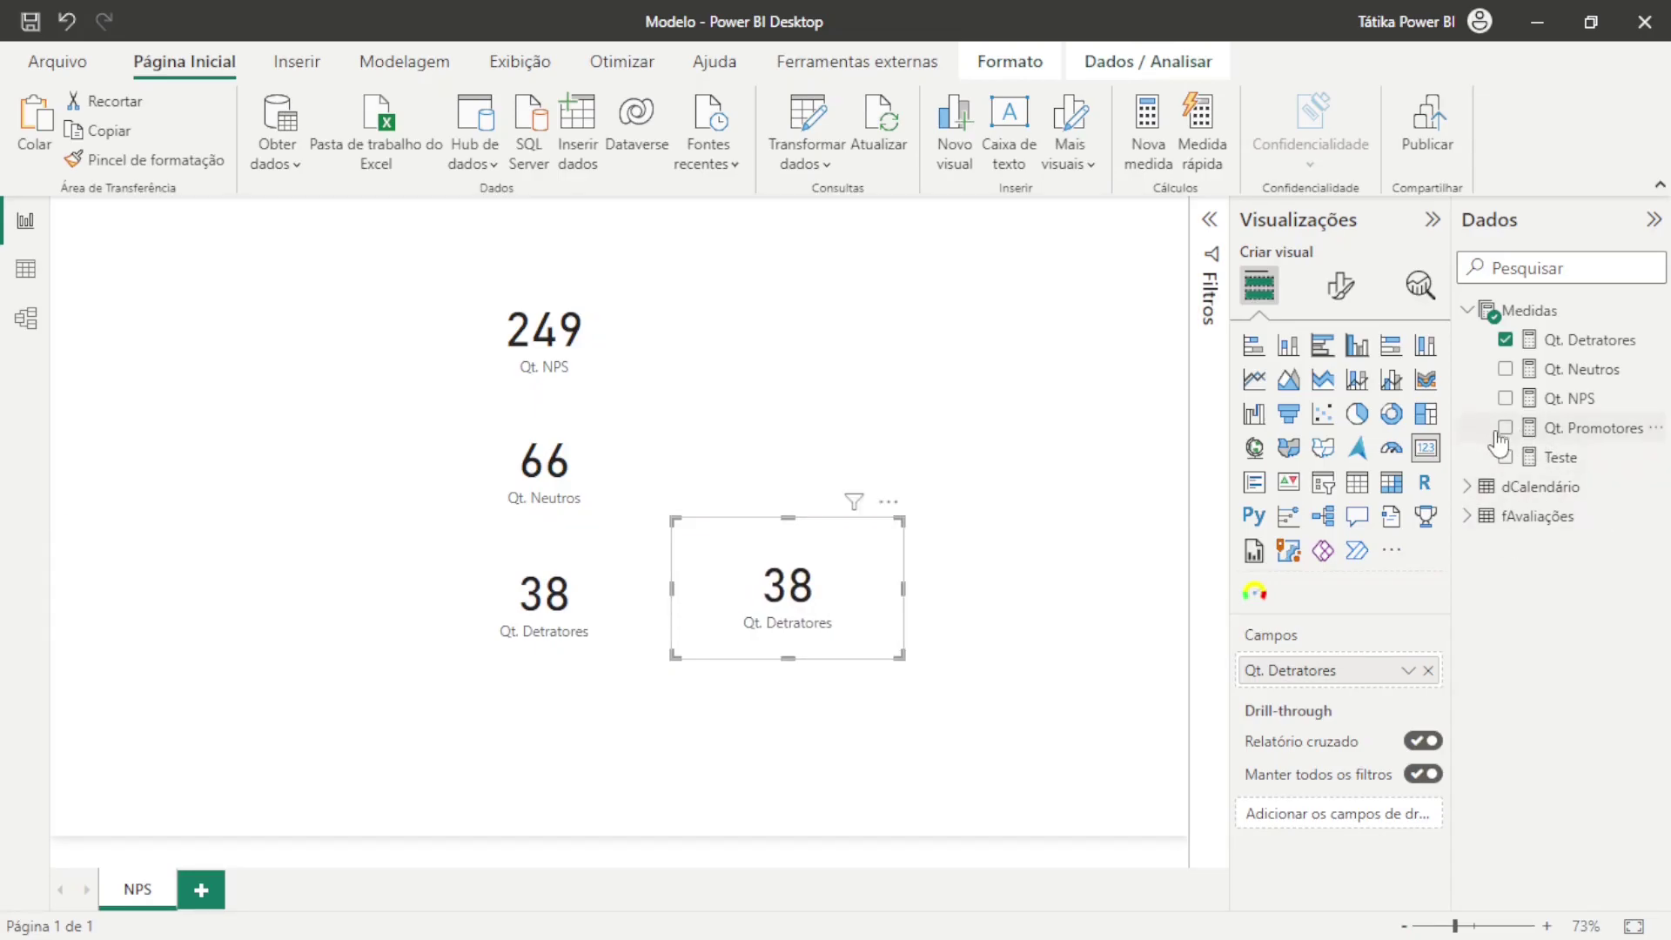
click(1428, 670)
click(1505, 427)
click(977, 682)
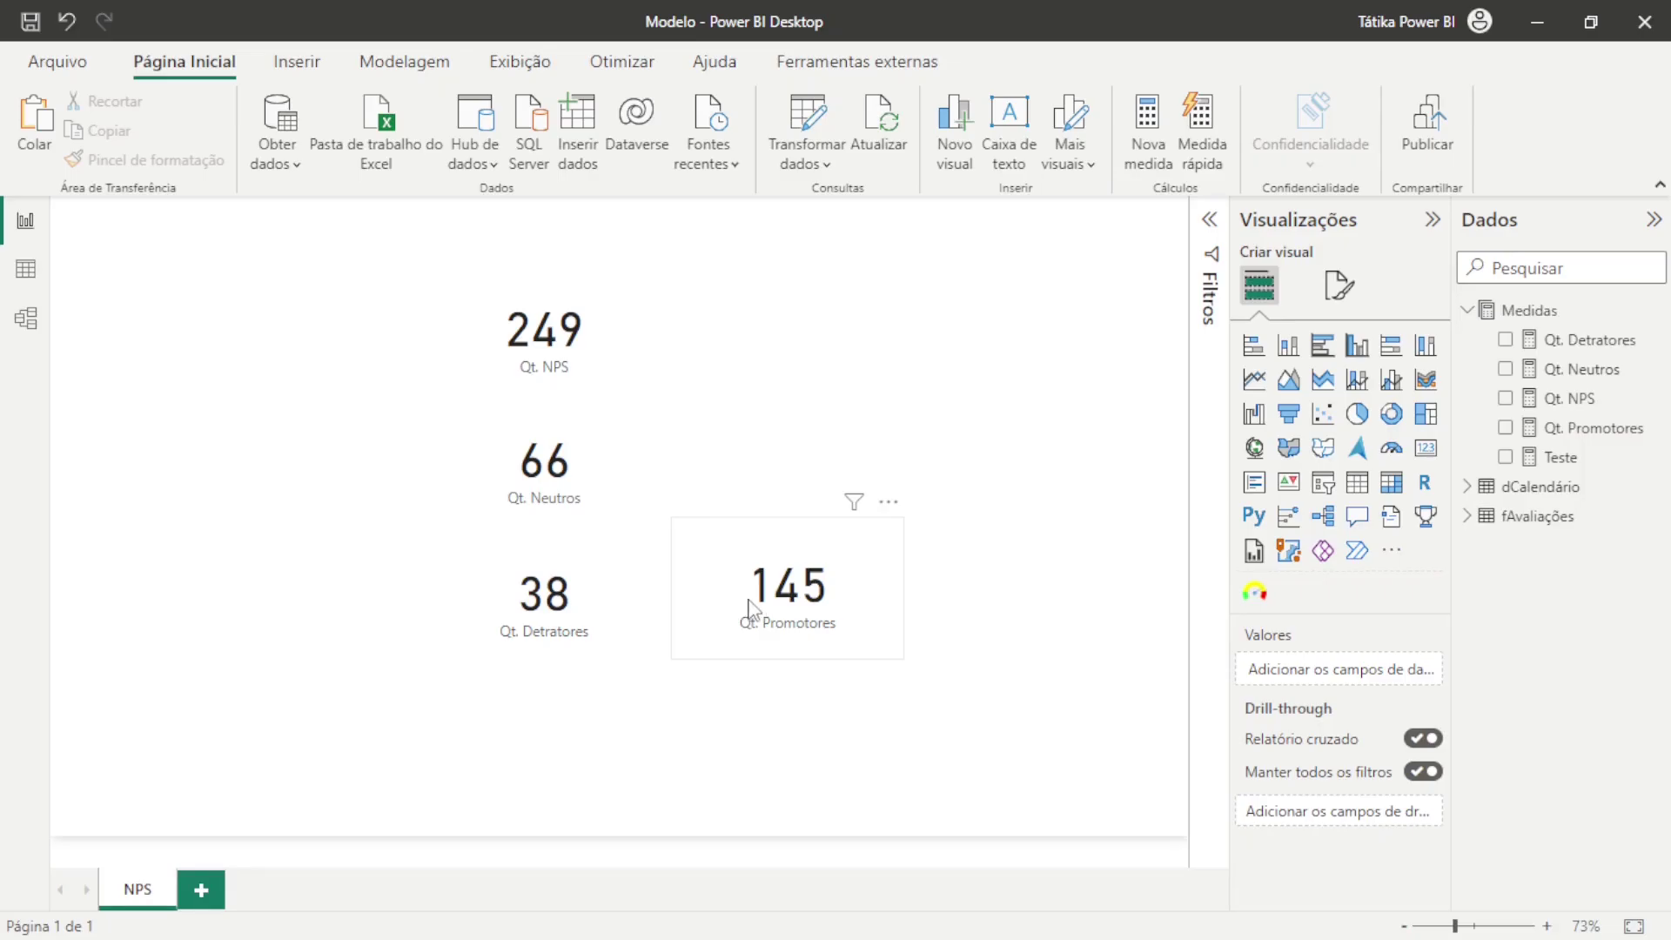
drag(747, 623, 504, 764)
click(924, 603)
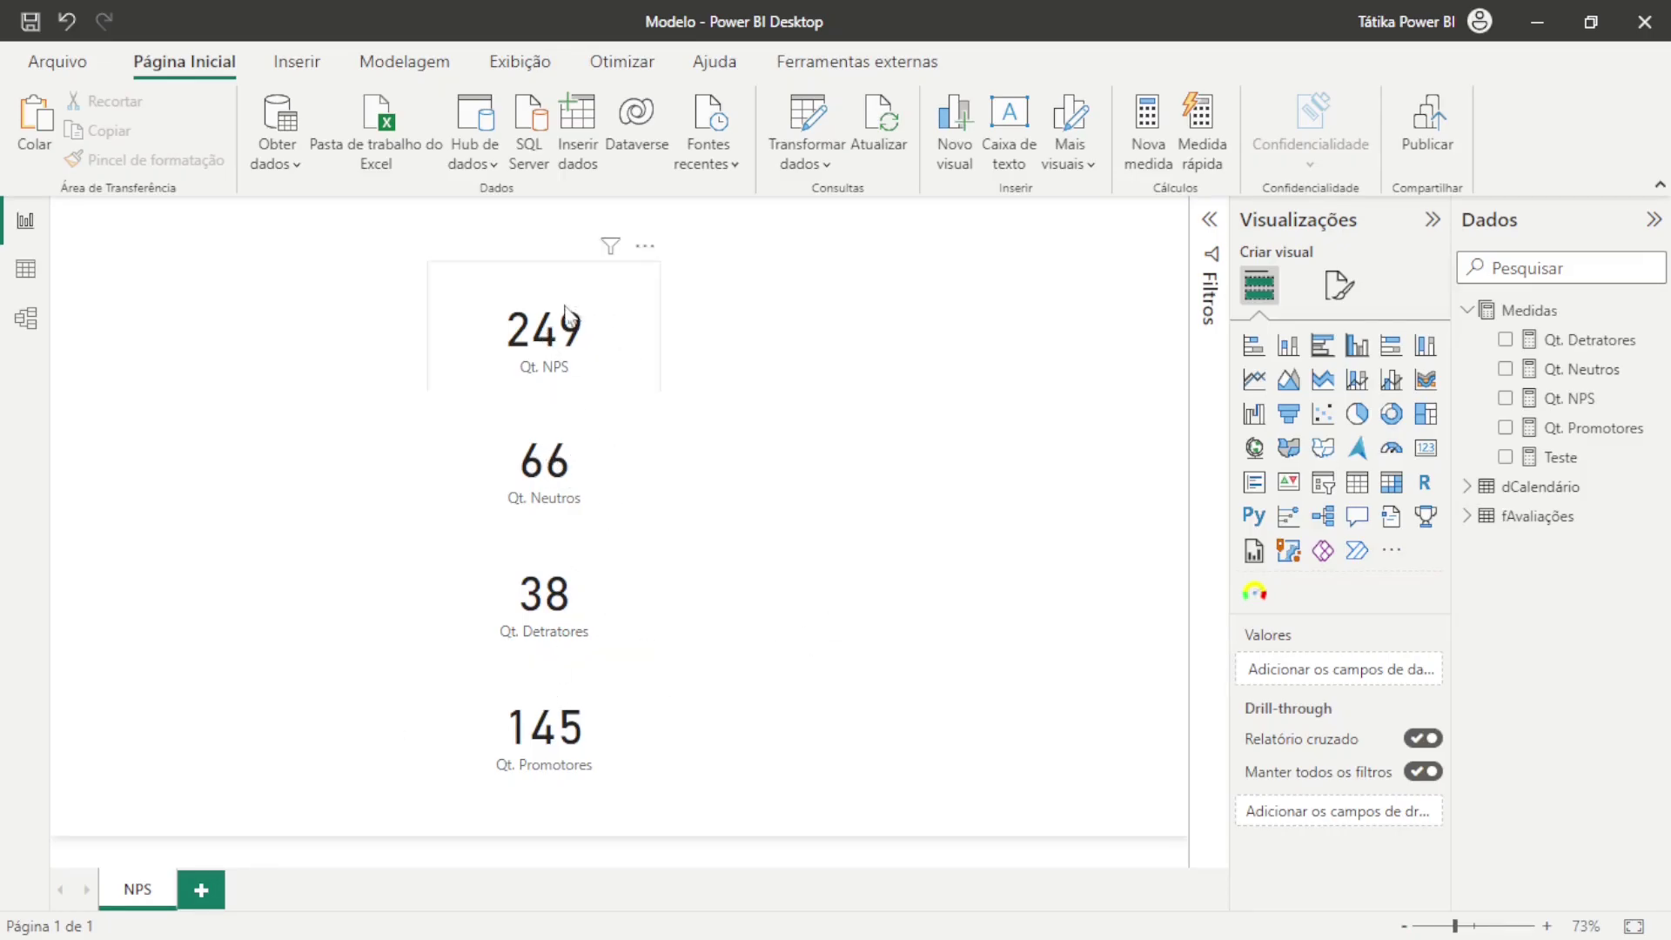
Create a % Promotores measure in Medidas as DIVIDE([Qt. Promotores], [Qt. NPS]) and format it as a percentage
right_click(1537, 308)
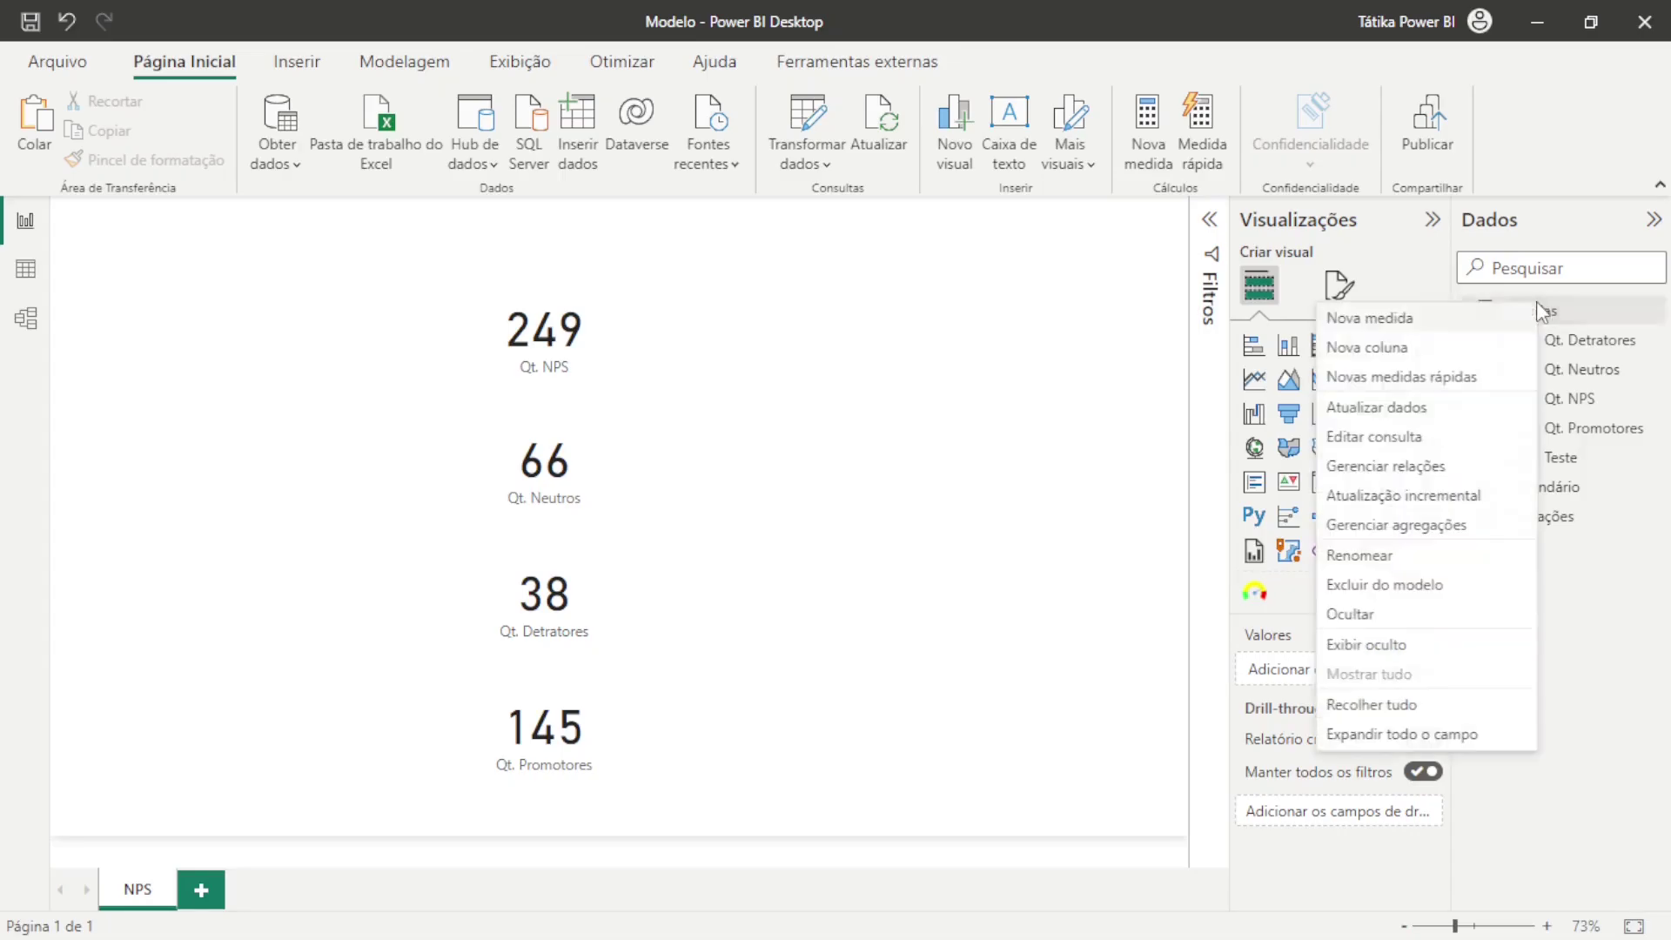
click(1479, 322)
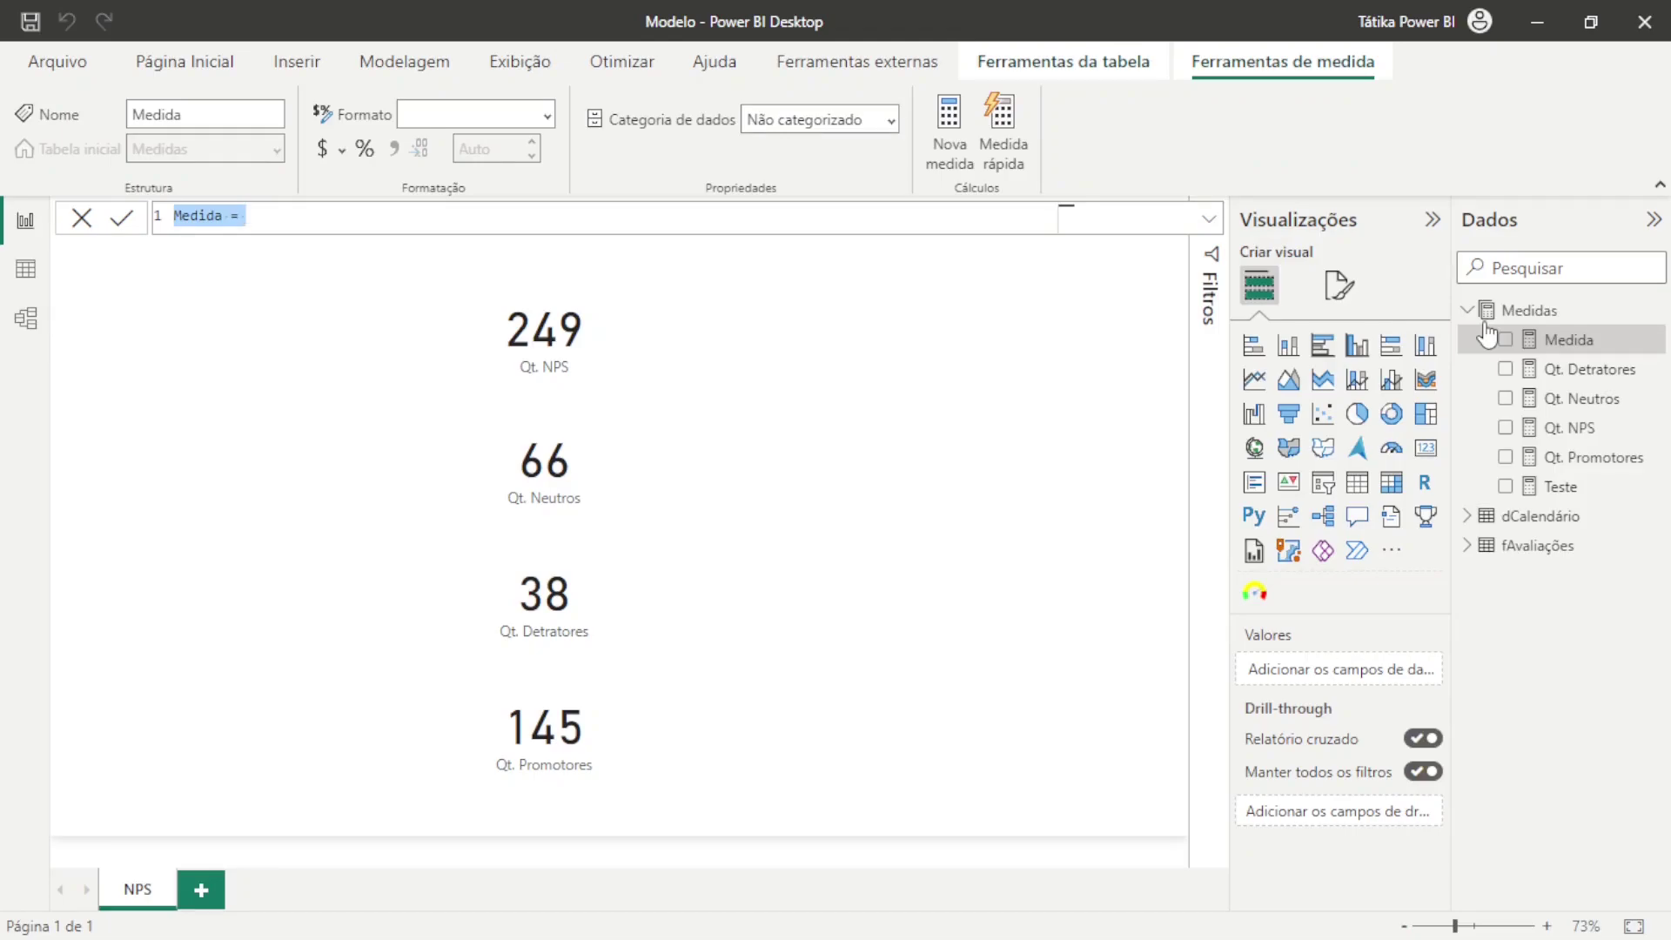
text(%)
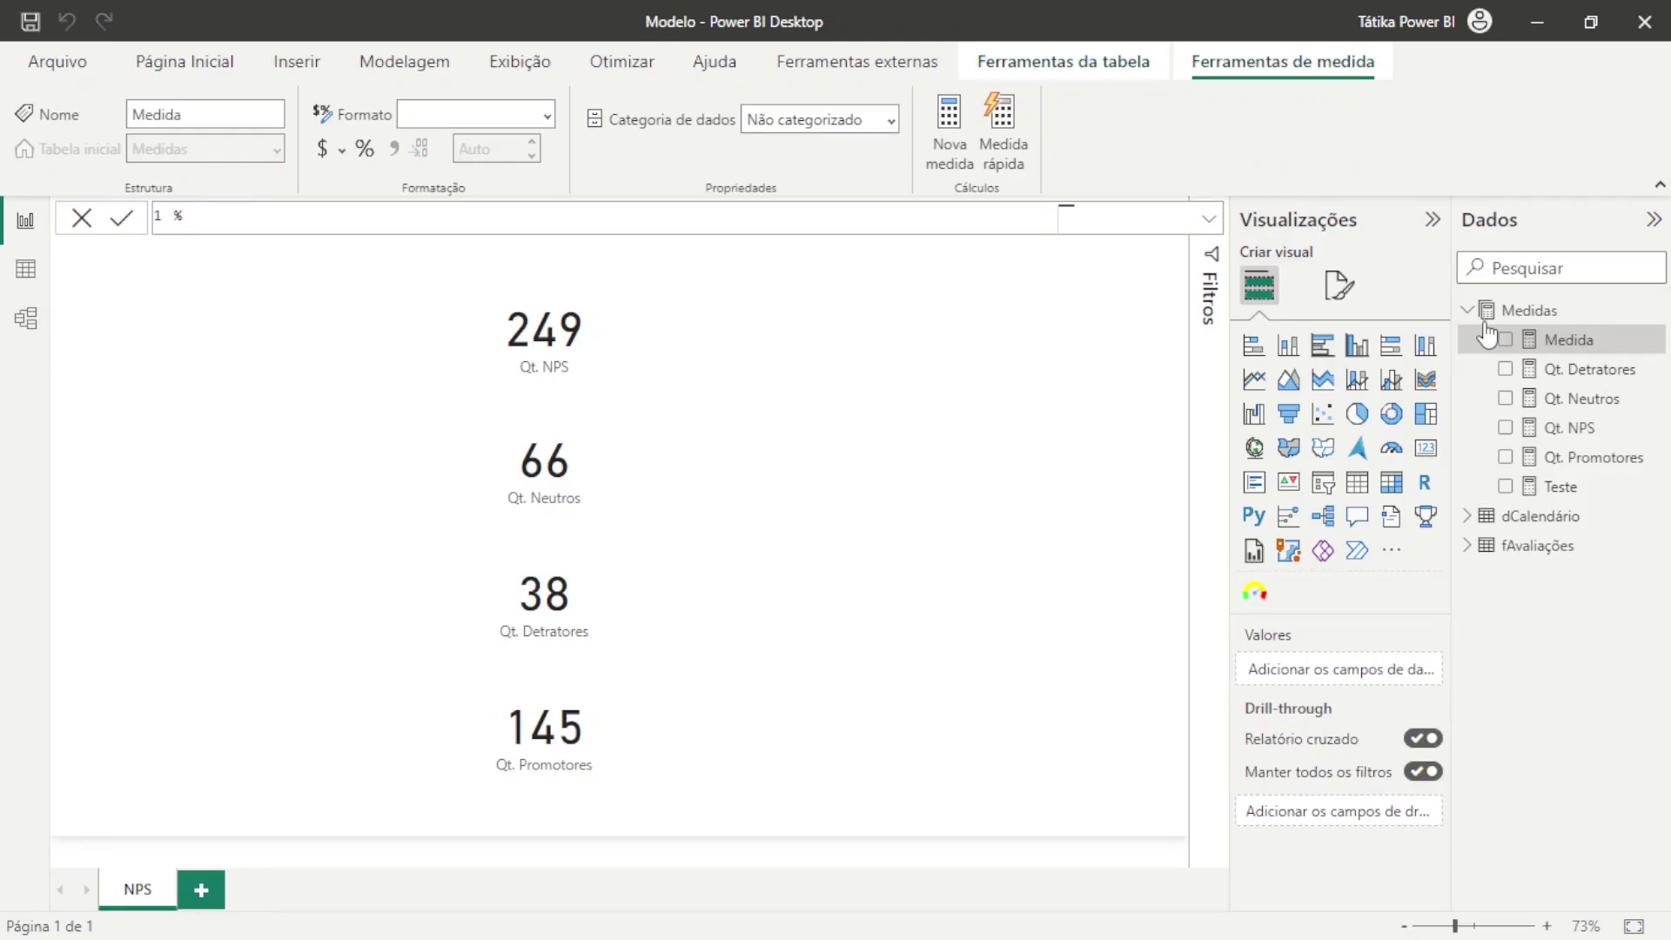
text( Promotores = DIVIDE()
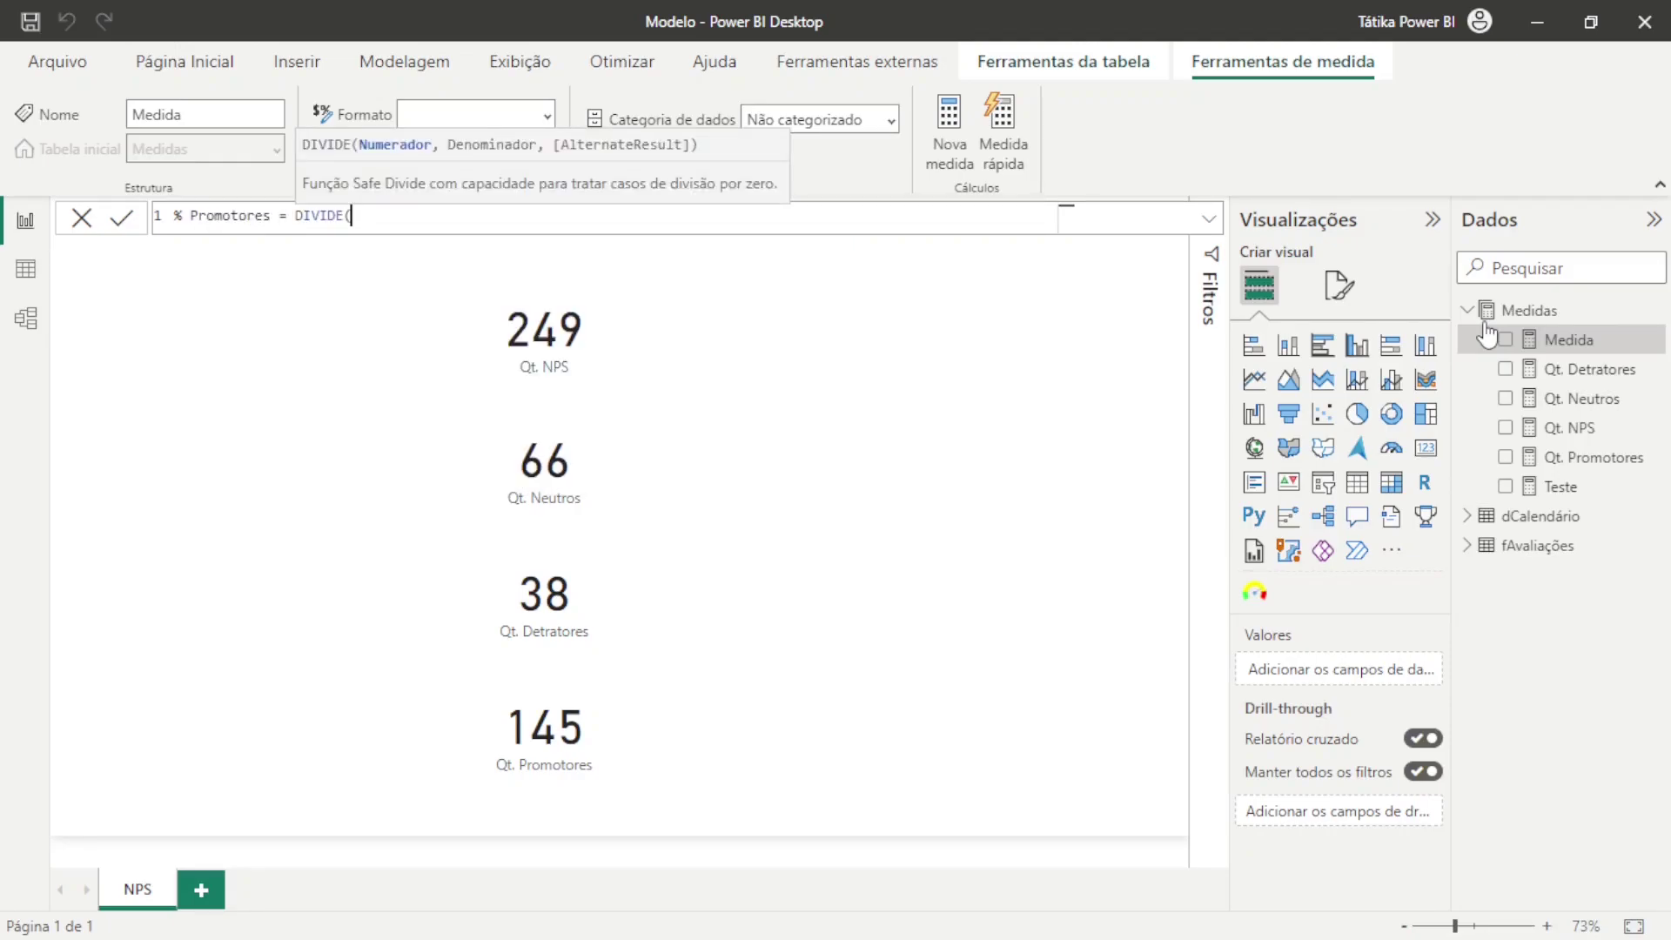
text(PROM)
key(Tab)
text(,)
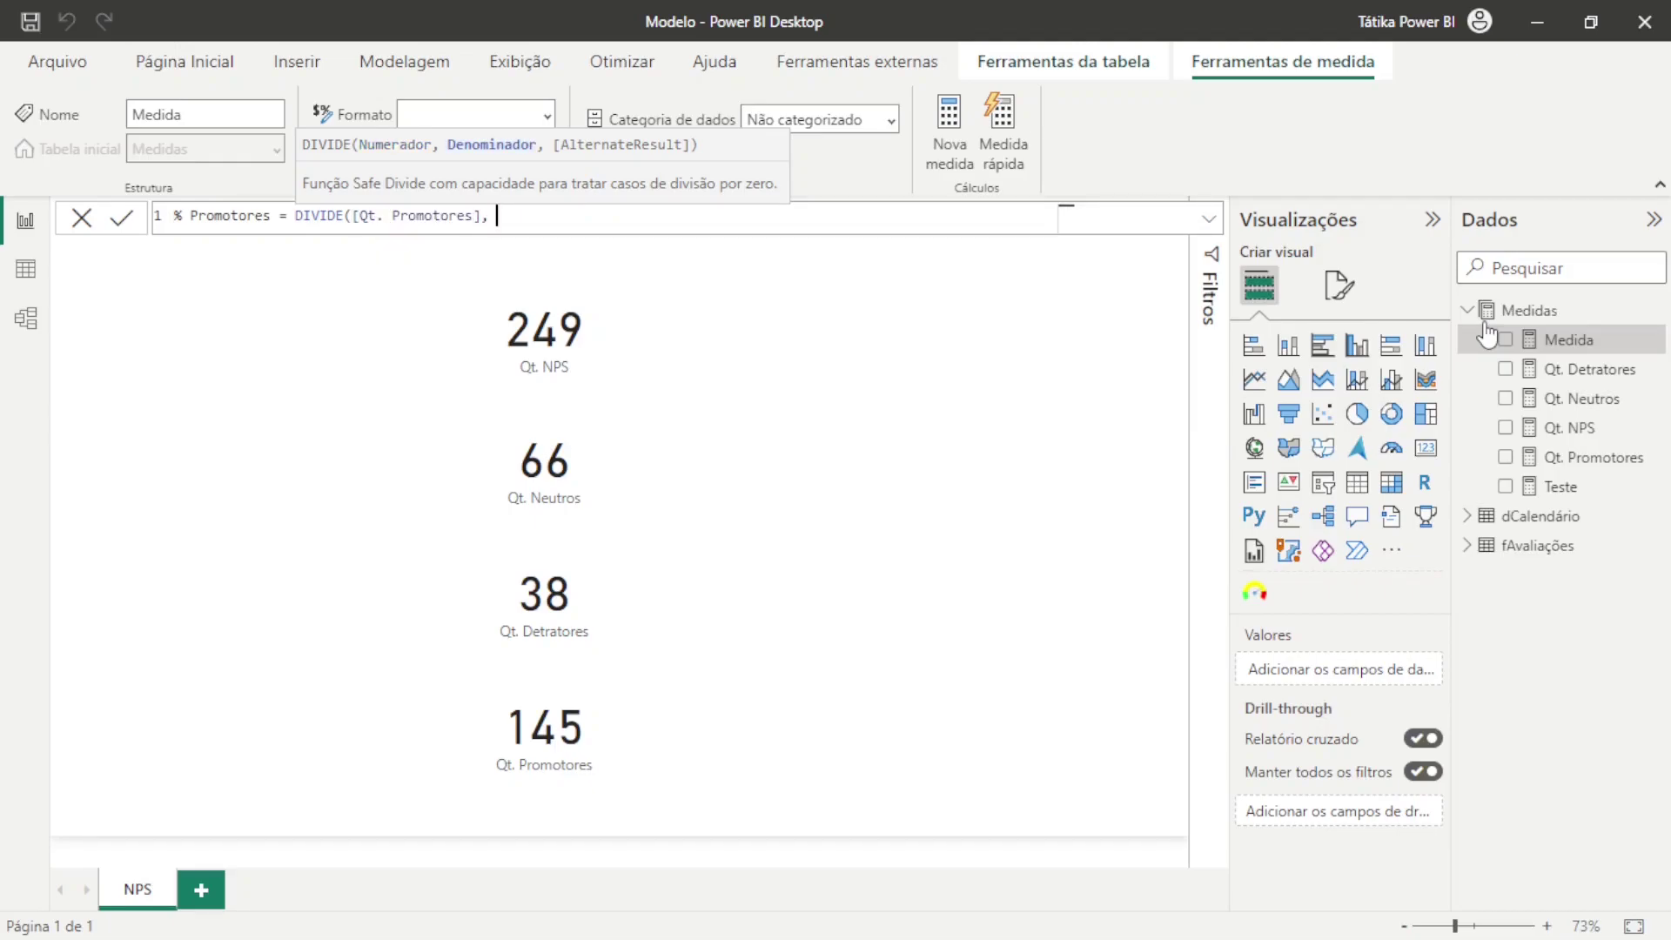
text(NPS)
key(Tab)
text())
key(Return)
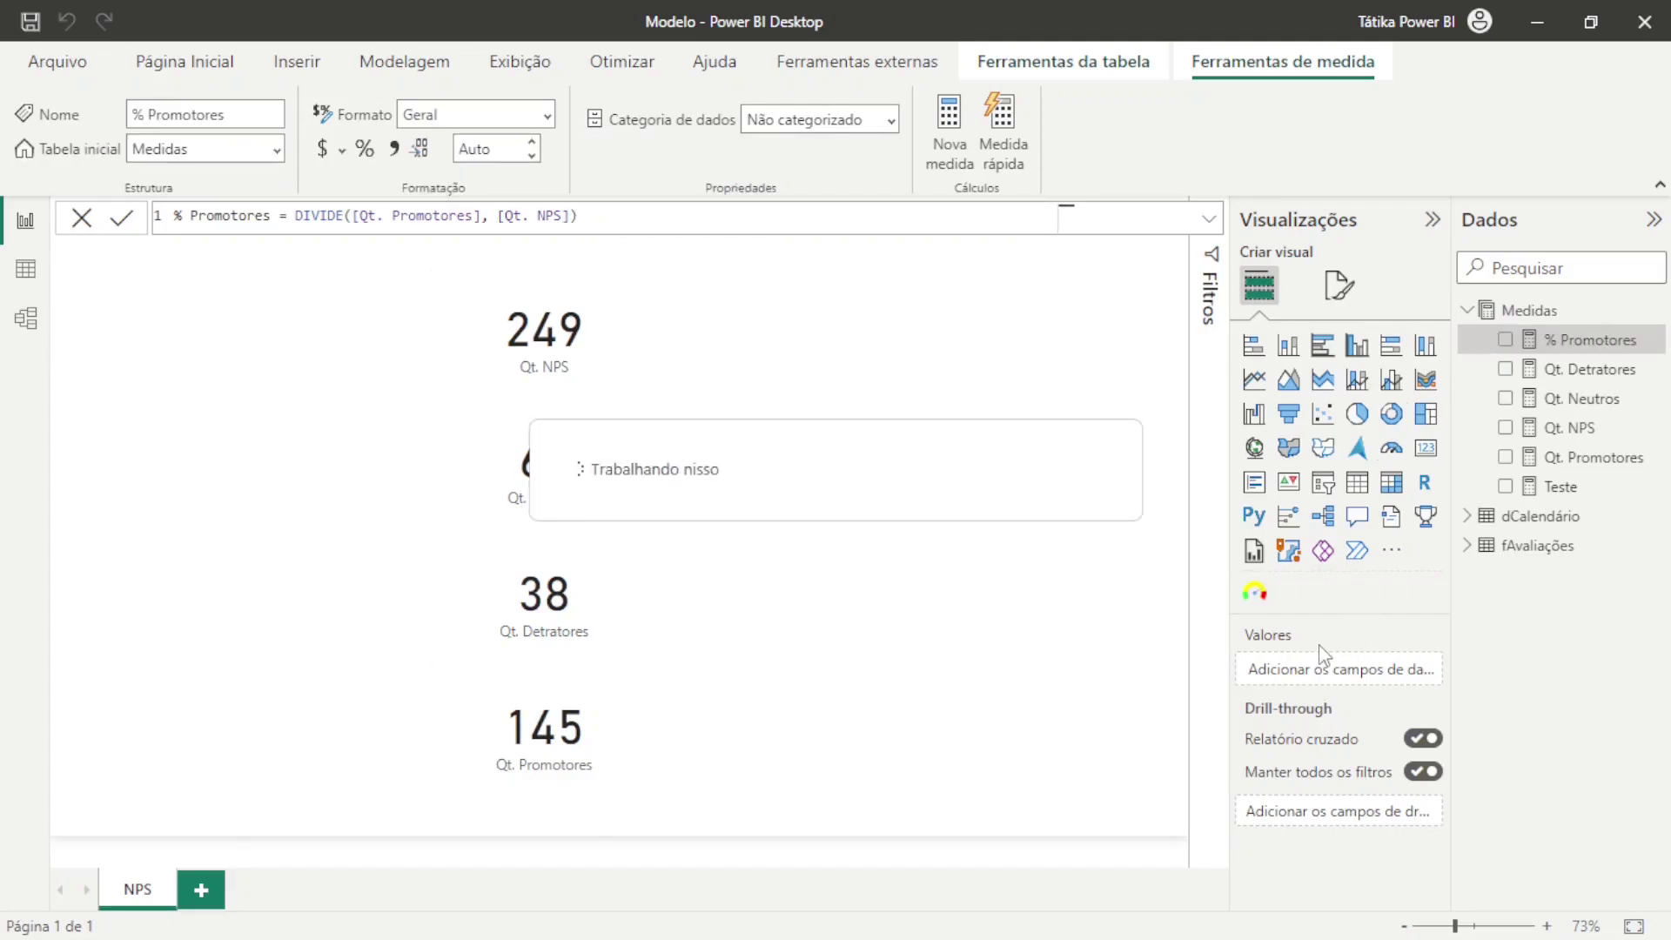
click(358, 157)
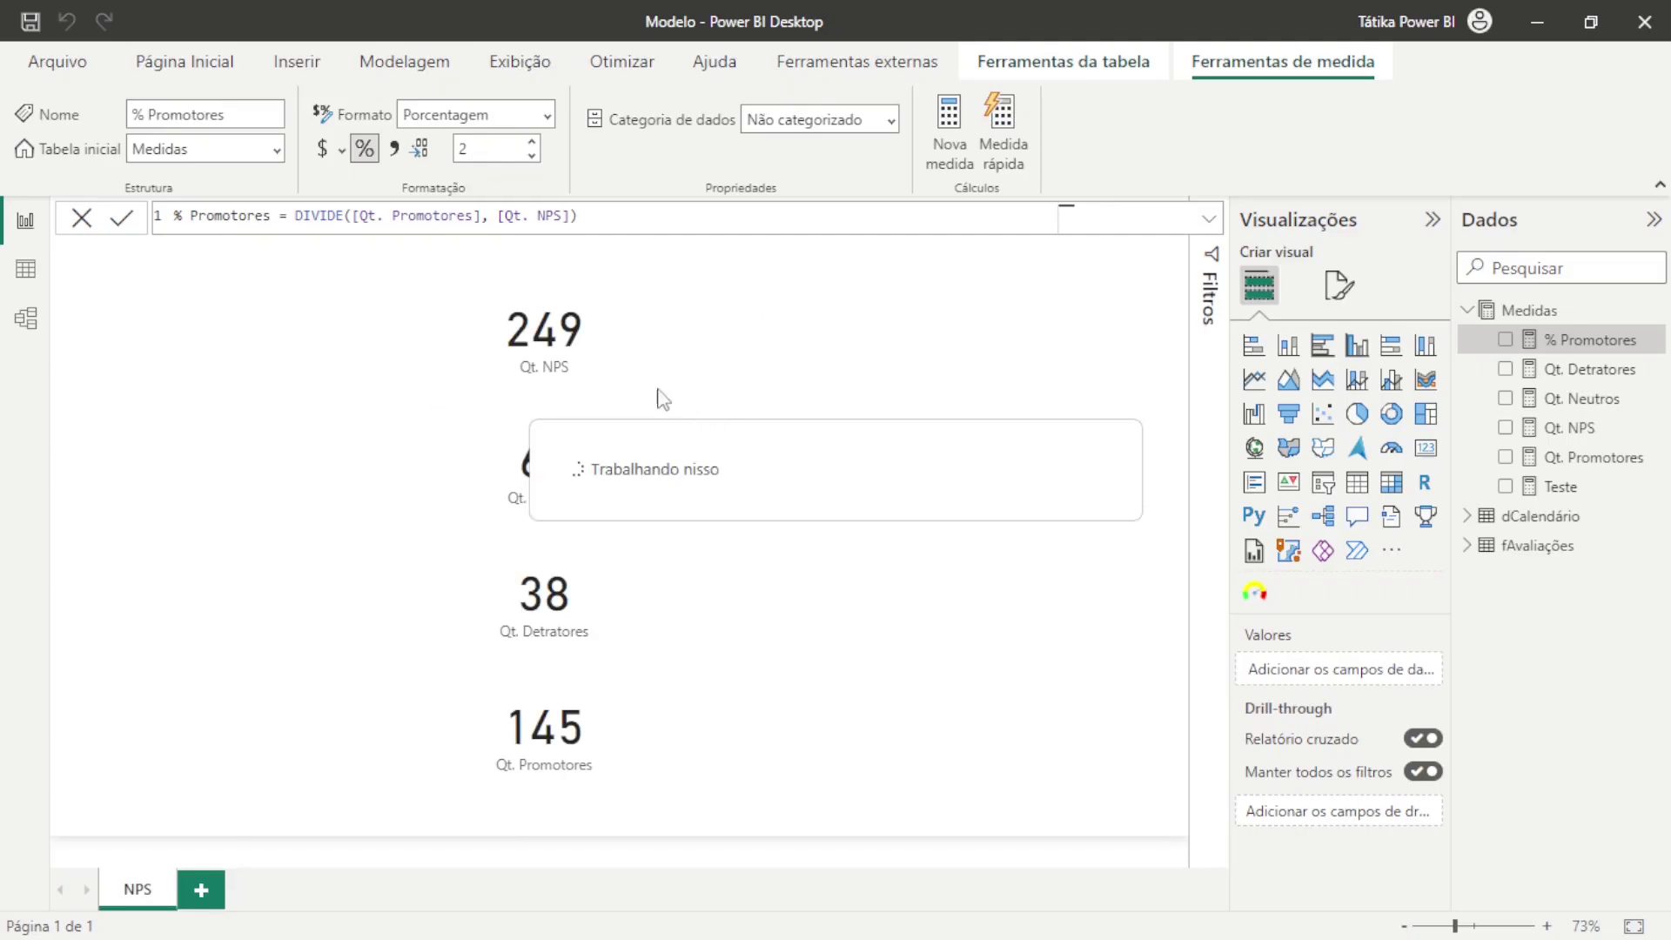
Duplicate the Qt. NPS card beside the original and make the copy show % Promotores
click(591, 361)
key(ctrl+c)
key(ctrl+v)
drag(591, 360, 873, 357)
click(1428, 670)
click(1504, 340)
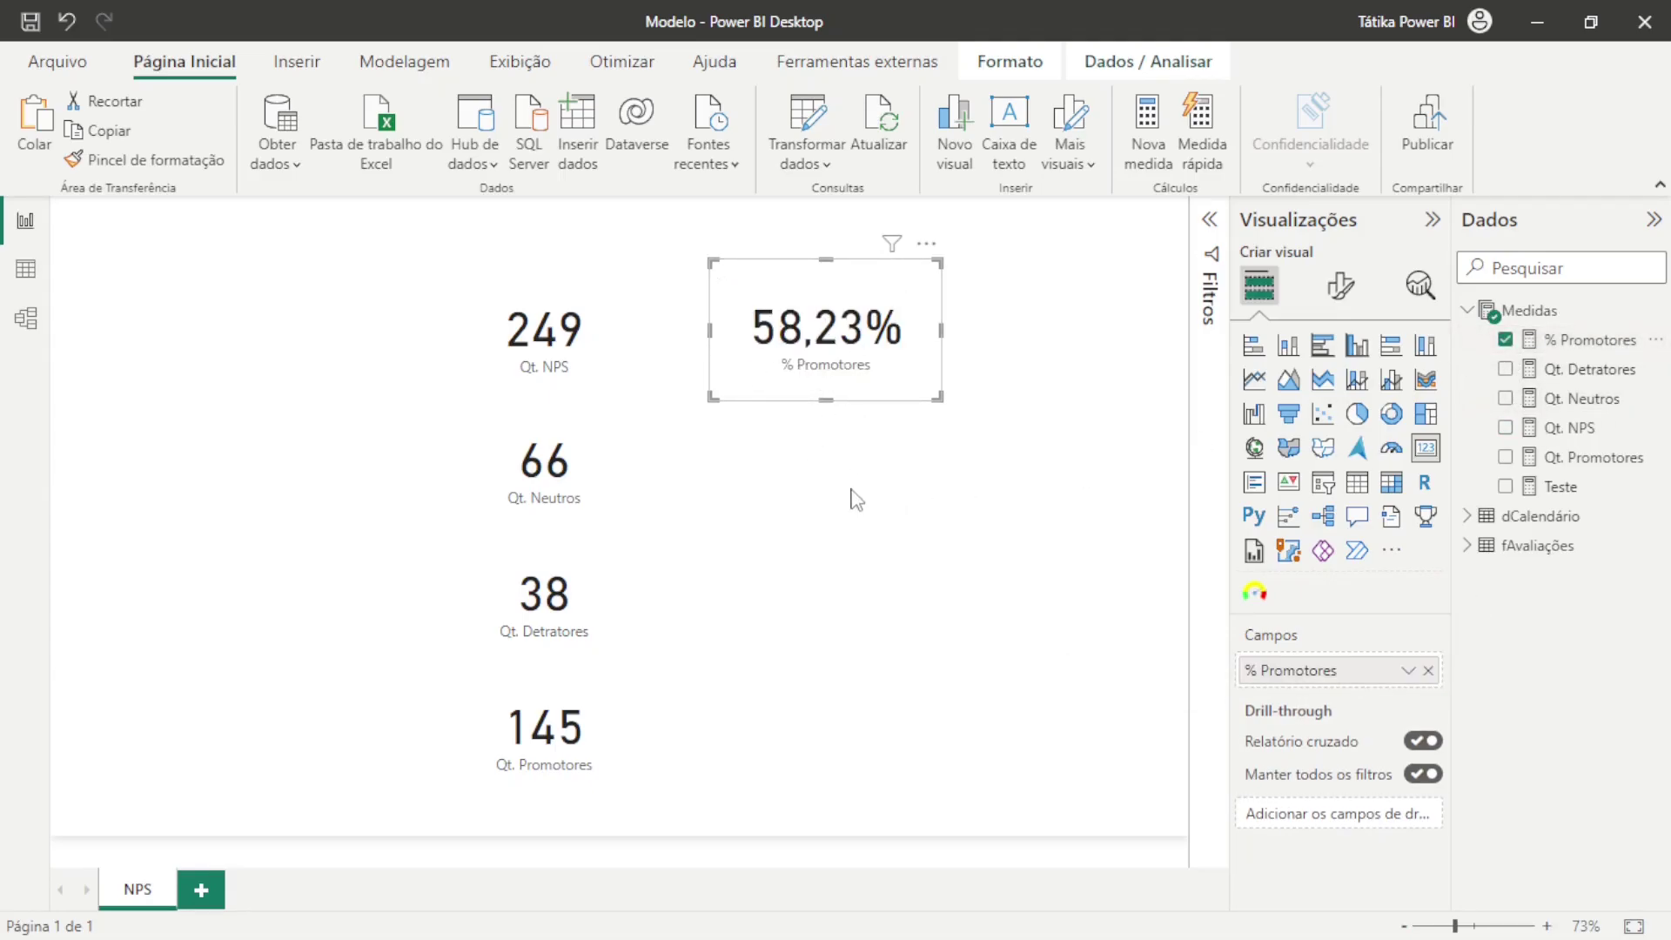
Create a % Detratores measure from a copy of the % Promotores formula, defined as DIVIDE([Qt. Detratores], [Qt. NPS])
click(1596, 346)
drag(579, 215, 175, 214)
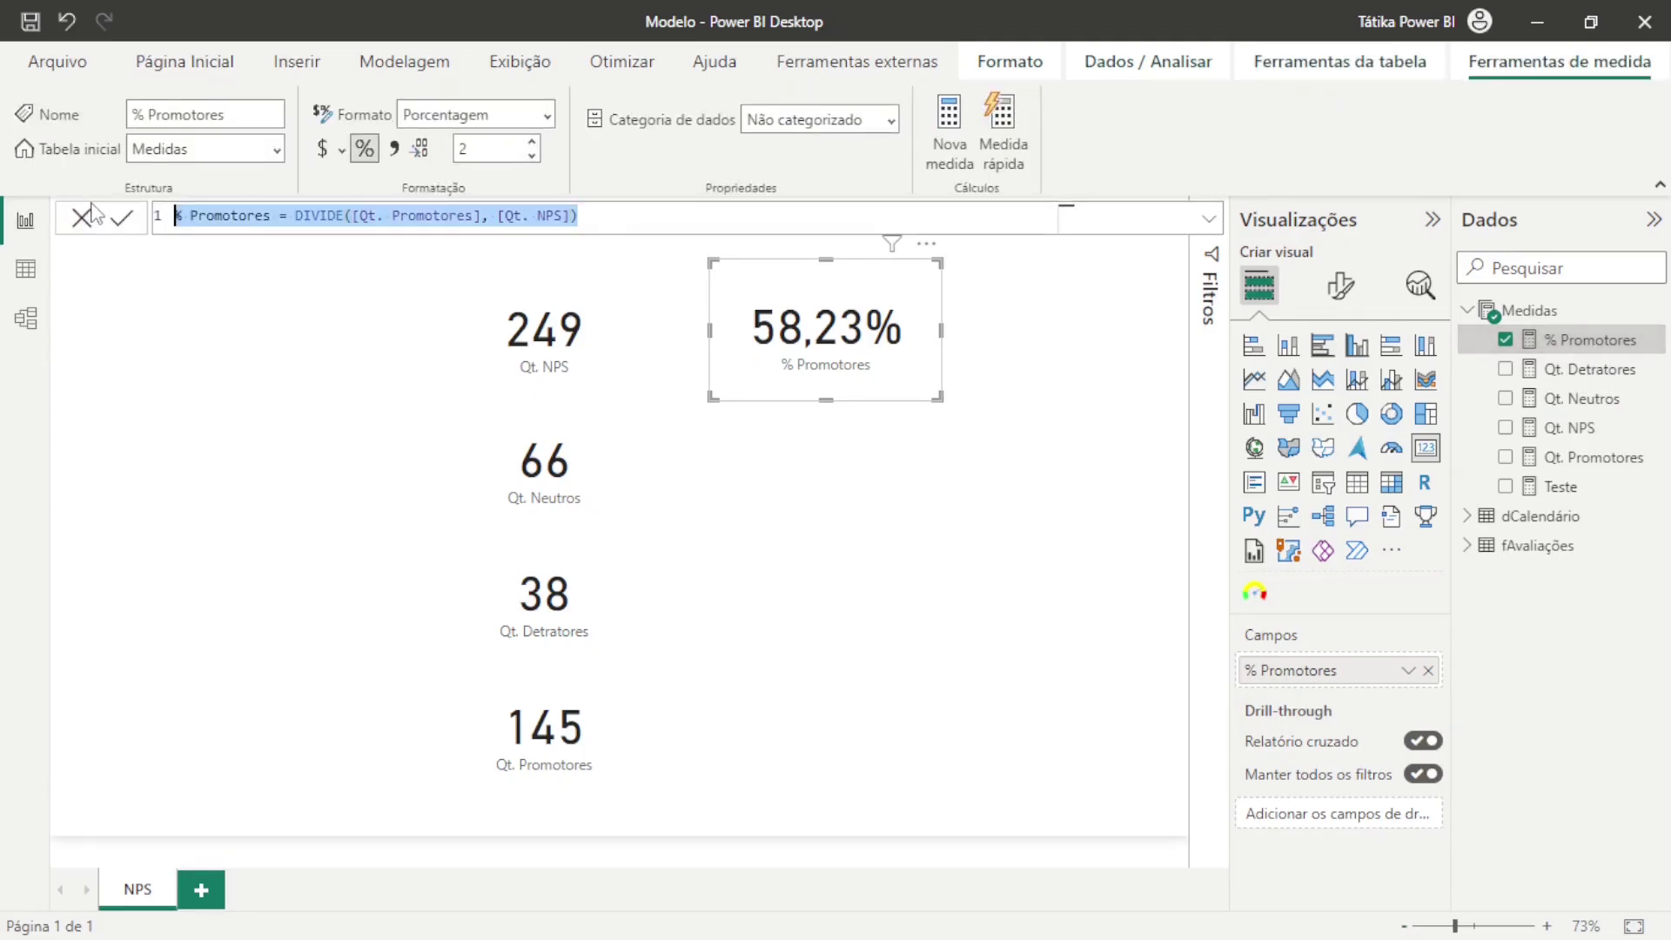
right_click(1518, 310)
key(Escape)
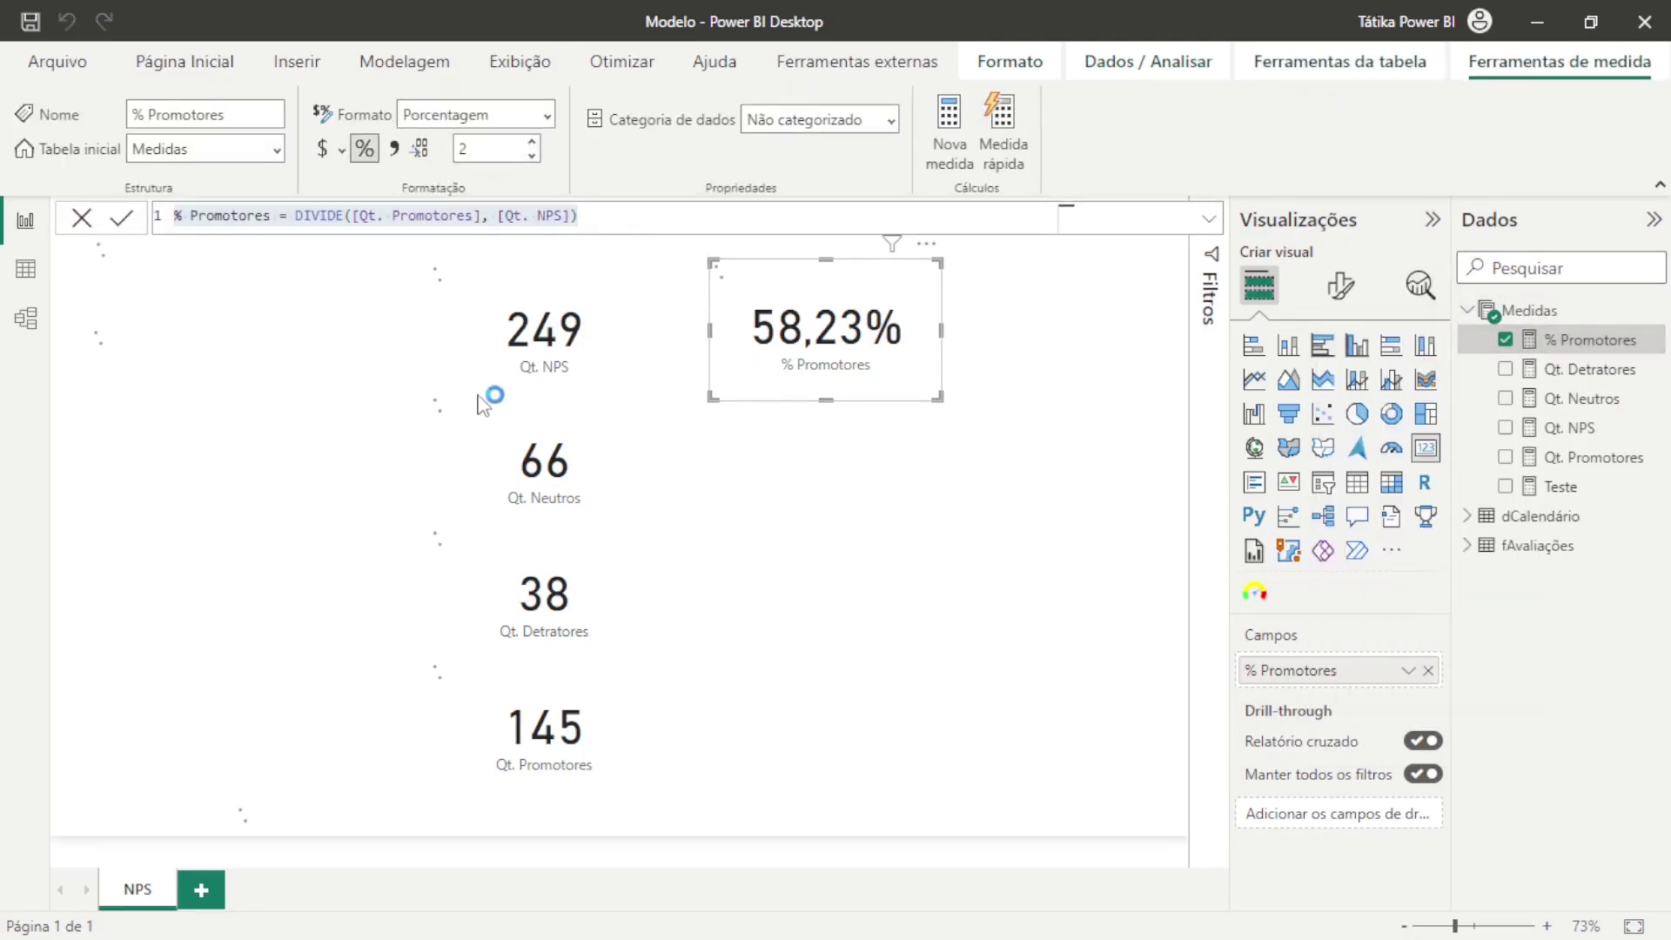
key(ctrl+v)
double_click(230, 215)
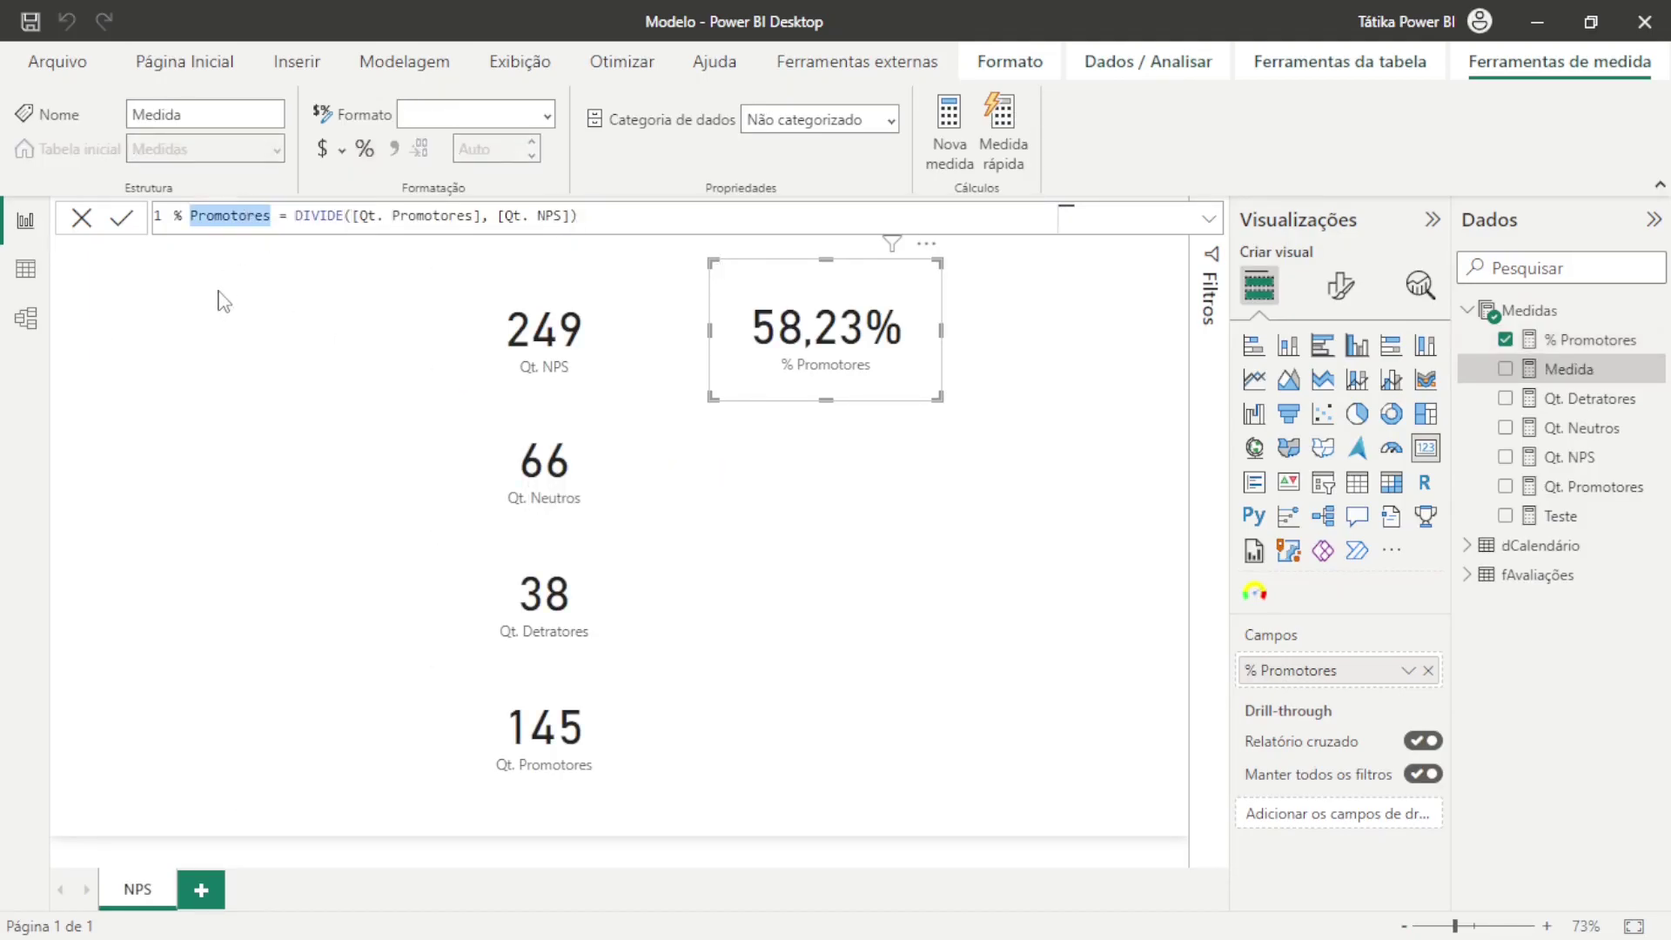
key(BackSpace)
text(dEtratores)
double_click(426, 215)
text(et)
key(Tab)
key(Return)
Place a copy of the % Promotores card below it showing % Detratores, and format that measure as a percentage
click(844, 365)
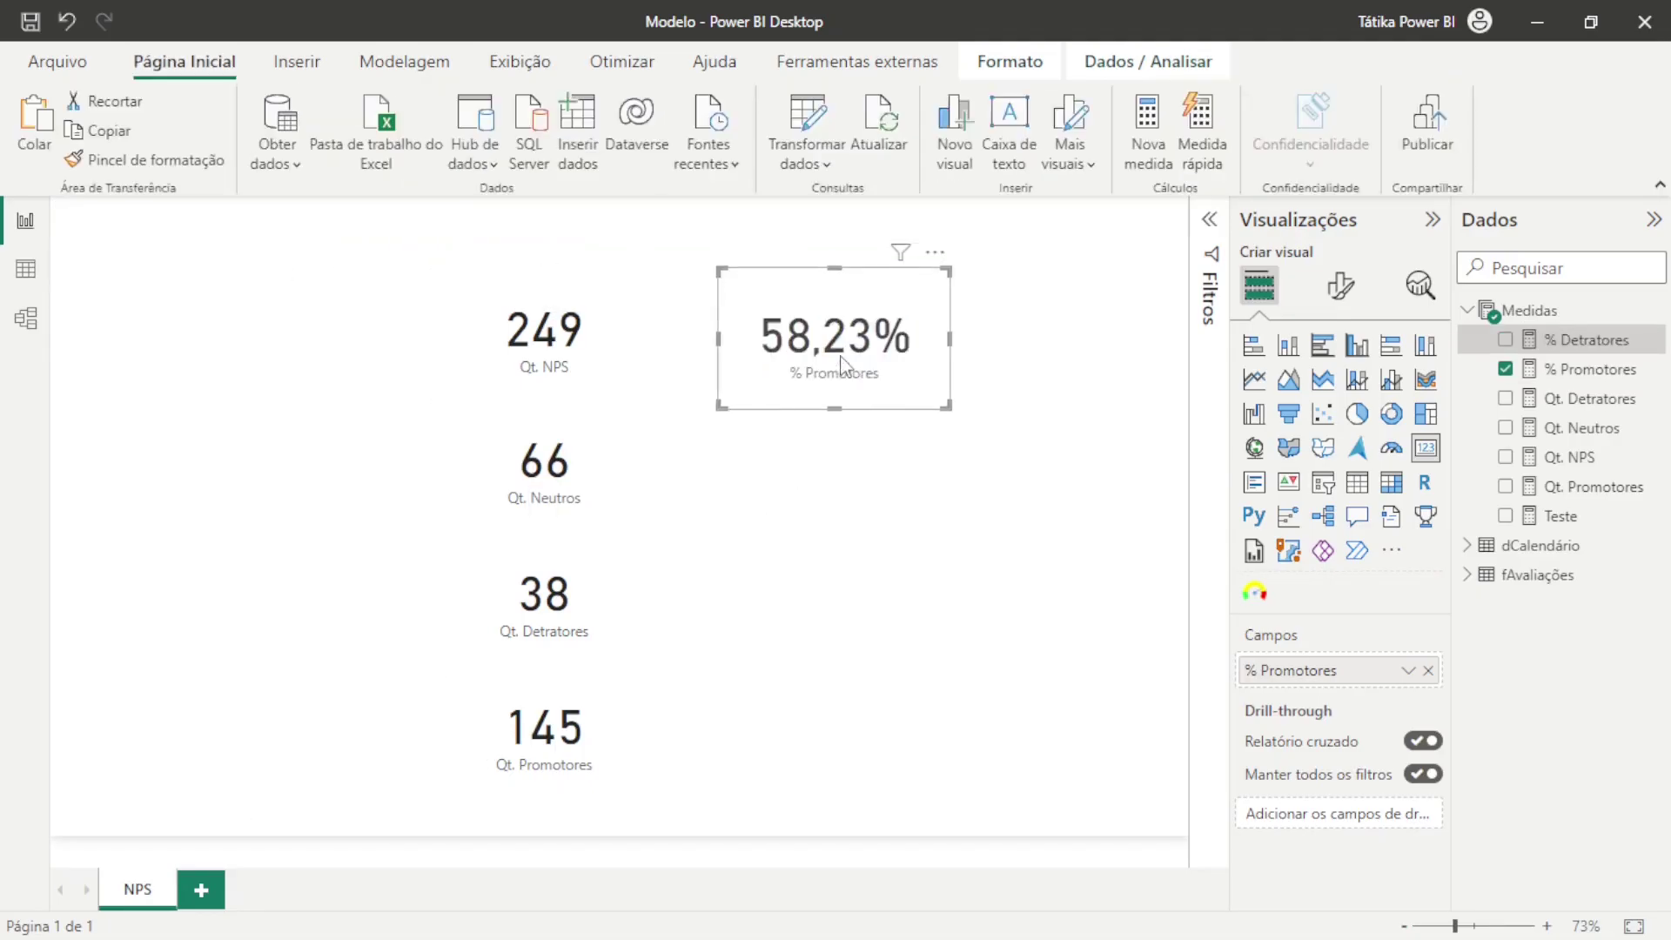
drag(841, 356, 831, 502)
click(1505, 370)
click(1505, 340)
click(862, 595)
click(1585, 340)
click(365, 150)
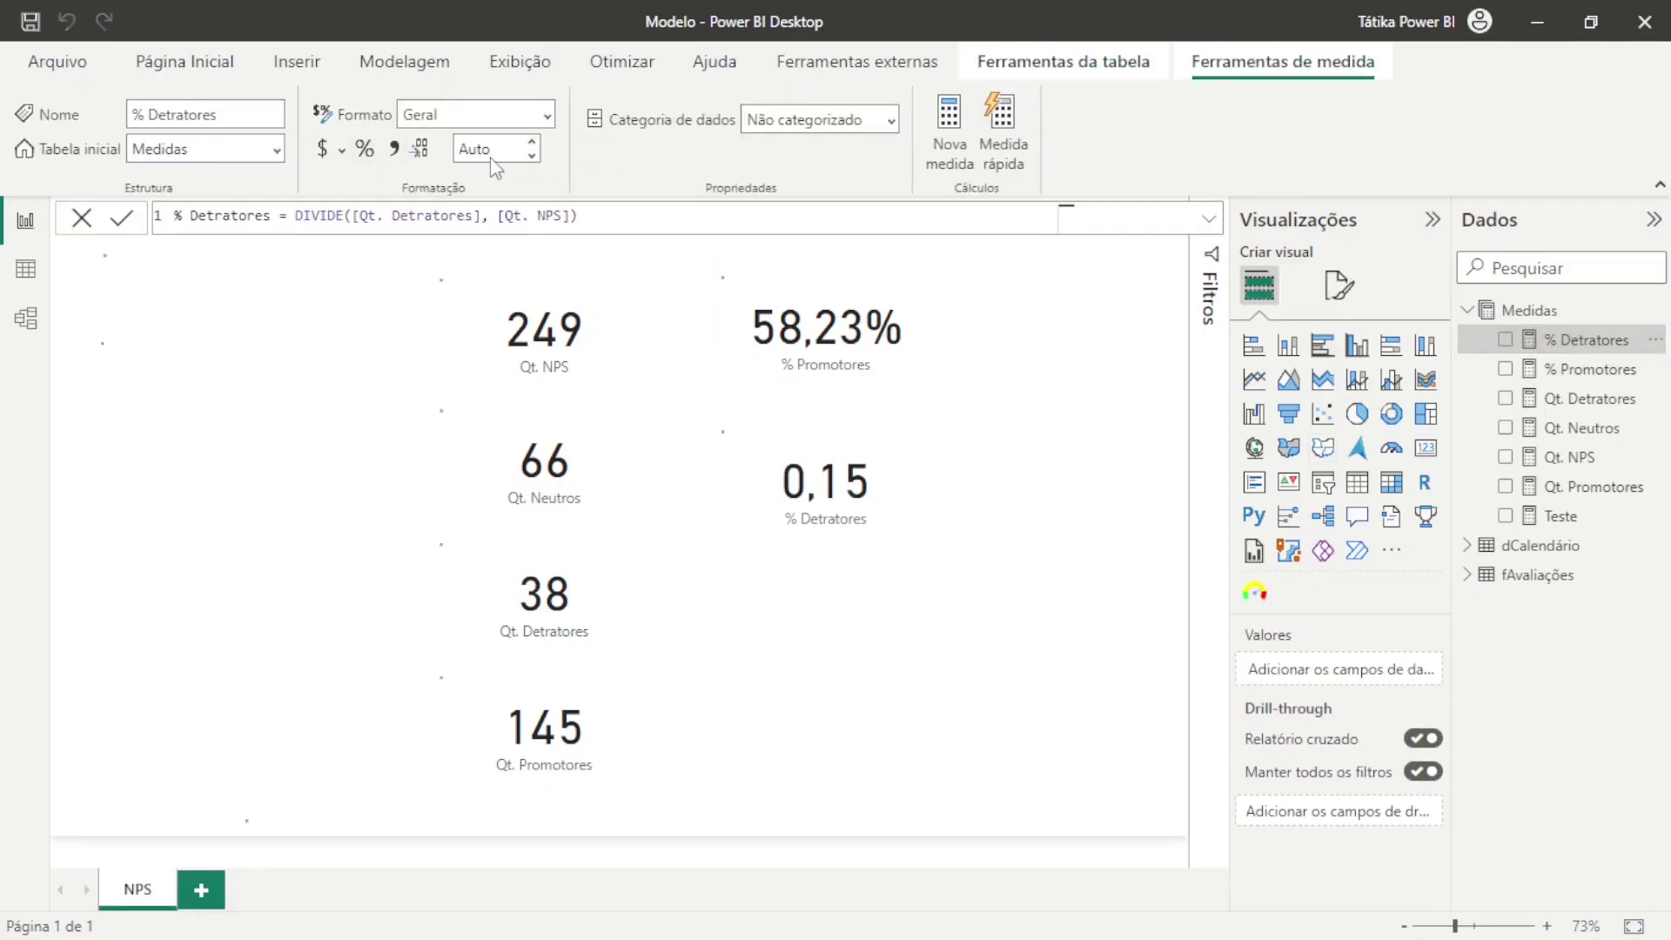
right_click(1540, 310)
click(1372, 324)
click(281, 215)
Create a % Neutros measure from a copy of % Promotores as DIVIDE([Qt. Neutros], [Qt. NPS]) and format it as a percentage
click(1589, 369)
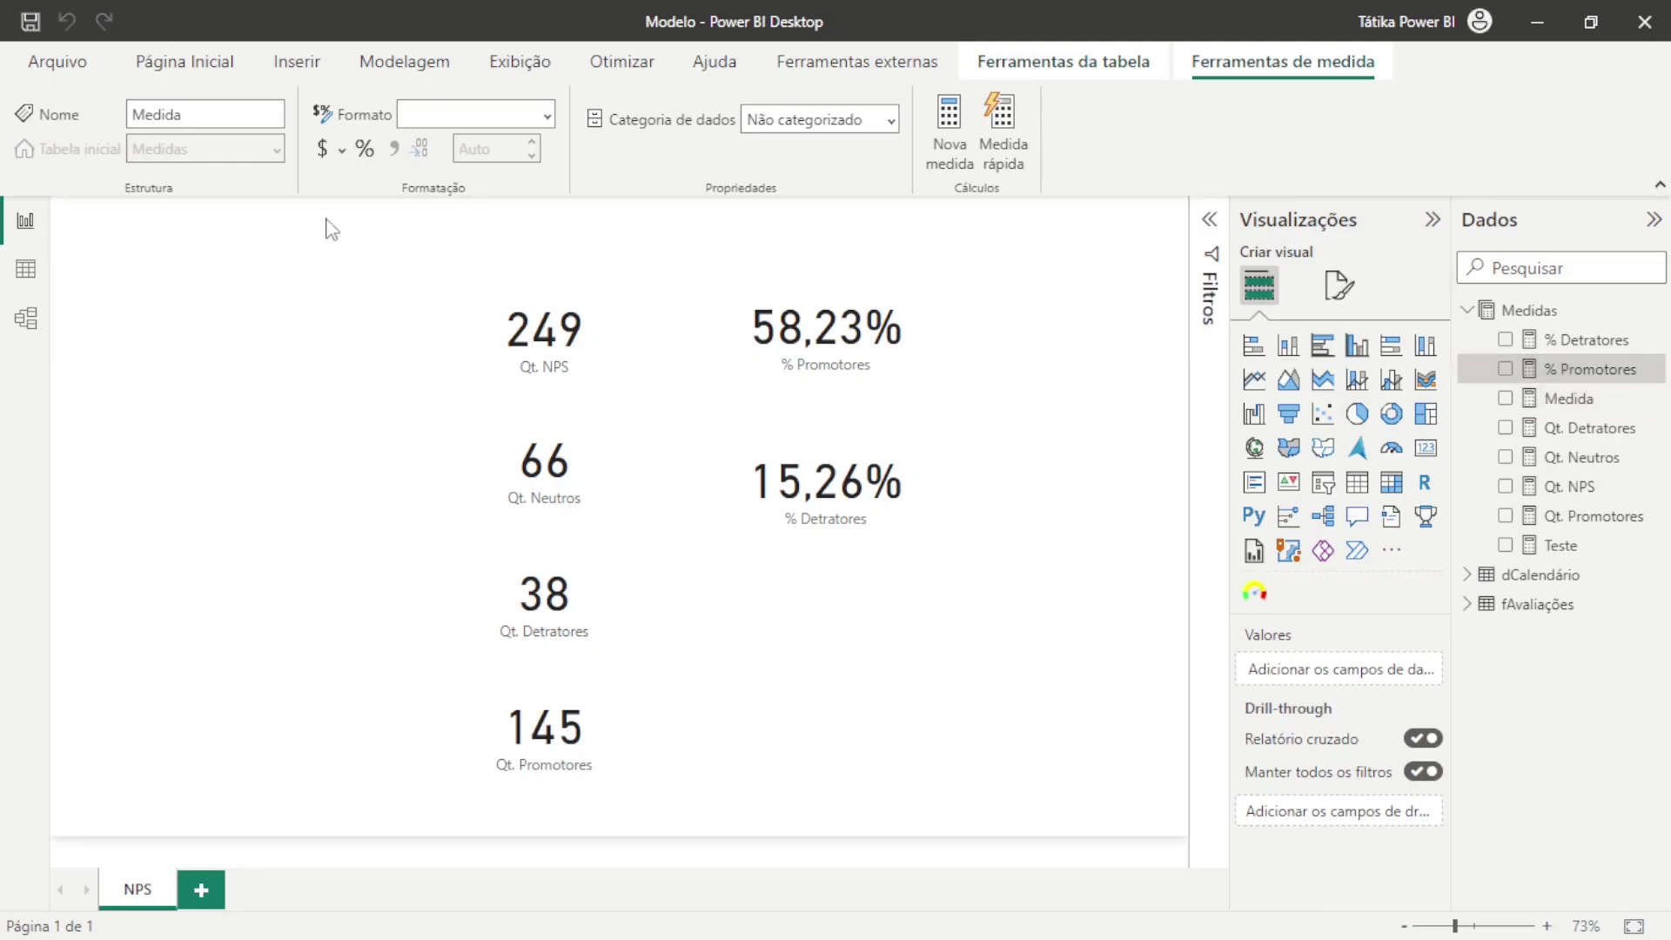
drag(606, 215, 172, 215)
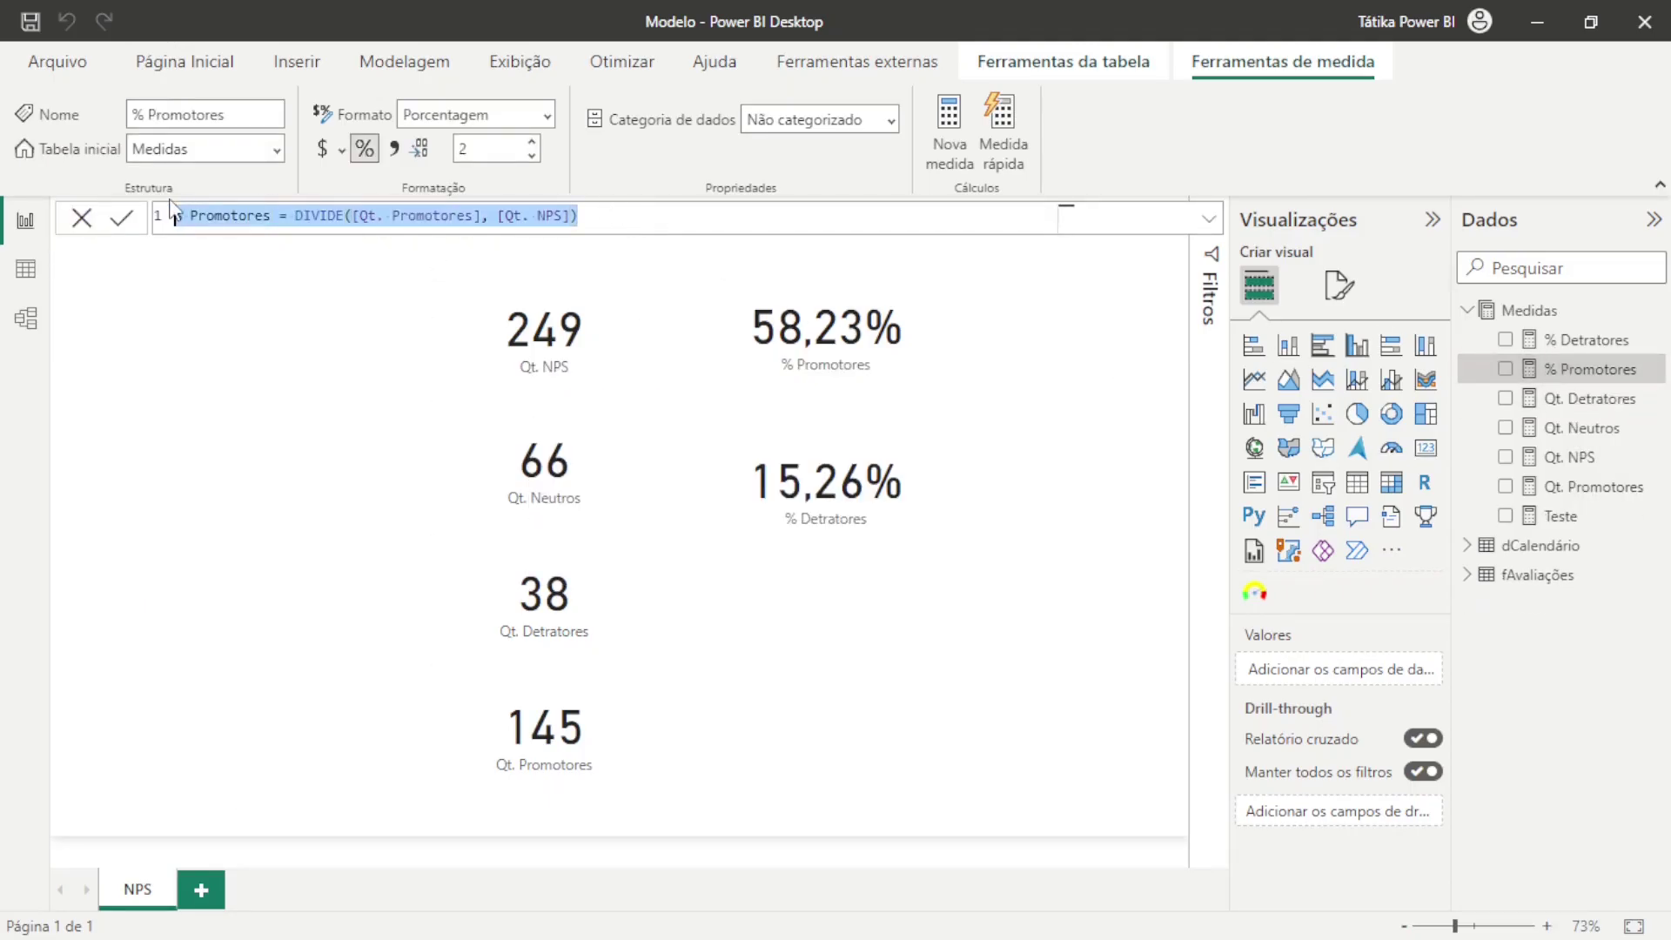
key(ctrl+c)
right_click(1536, 311)
click(1372, 325)
key(ctrl+v)
double_click(231, 215)
text(Neutros)
double_click(409, 215)
text(Neutros)
key(Return)
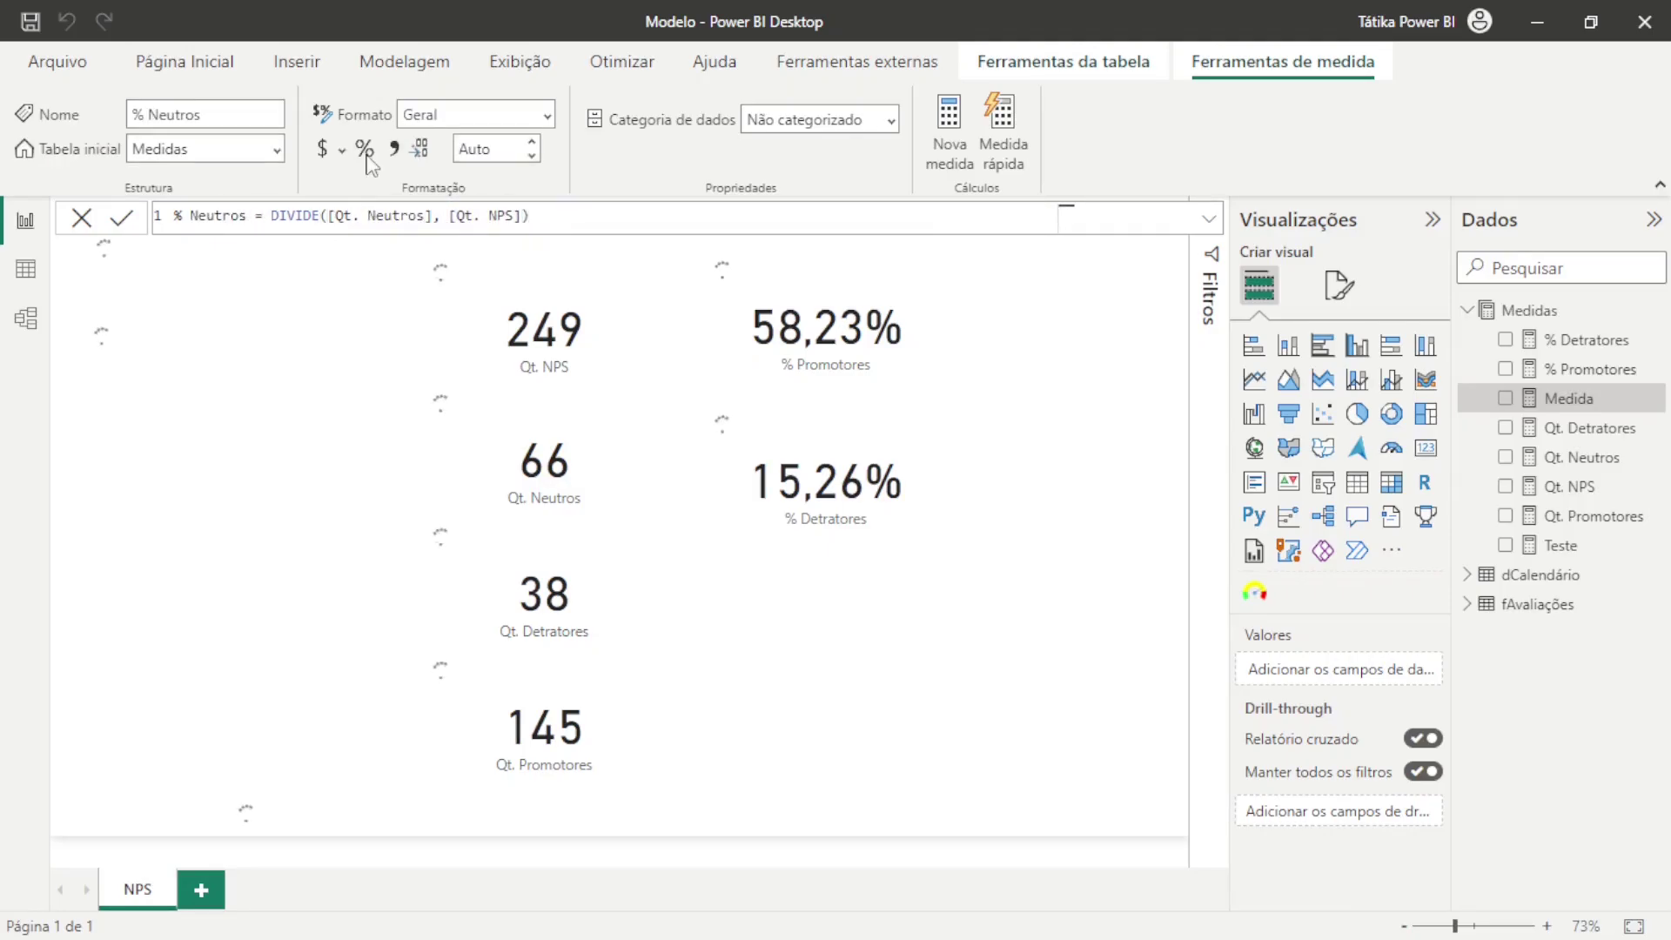
click(365, 151)
Duplicate the % Detratores card below it and make the copy show % Neutros
click(842, 504)
key(ctrl+c)
key(ctrl+v)
click(1505, 369)
click(1049, 607)
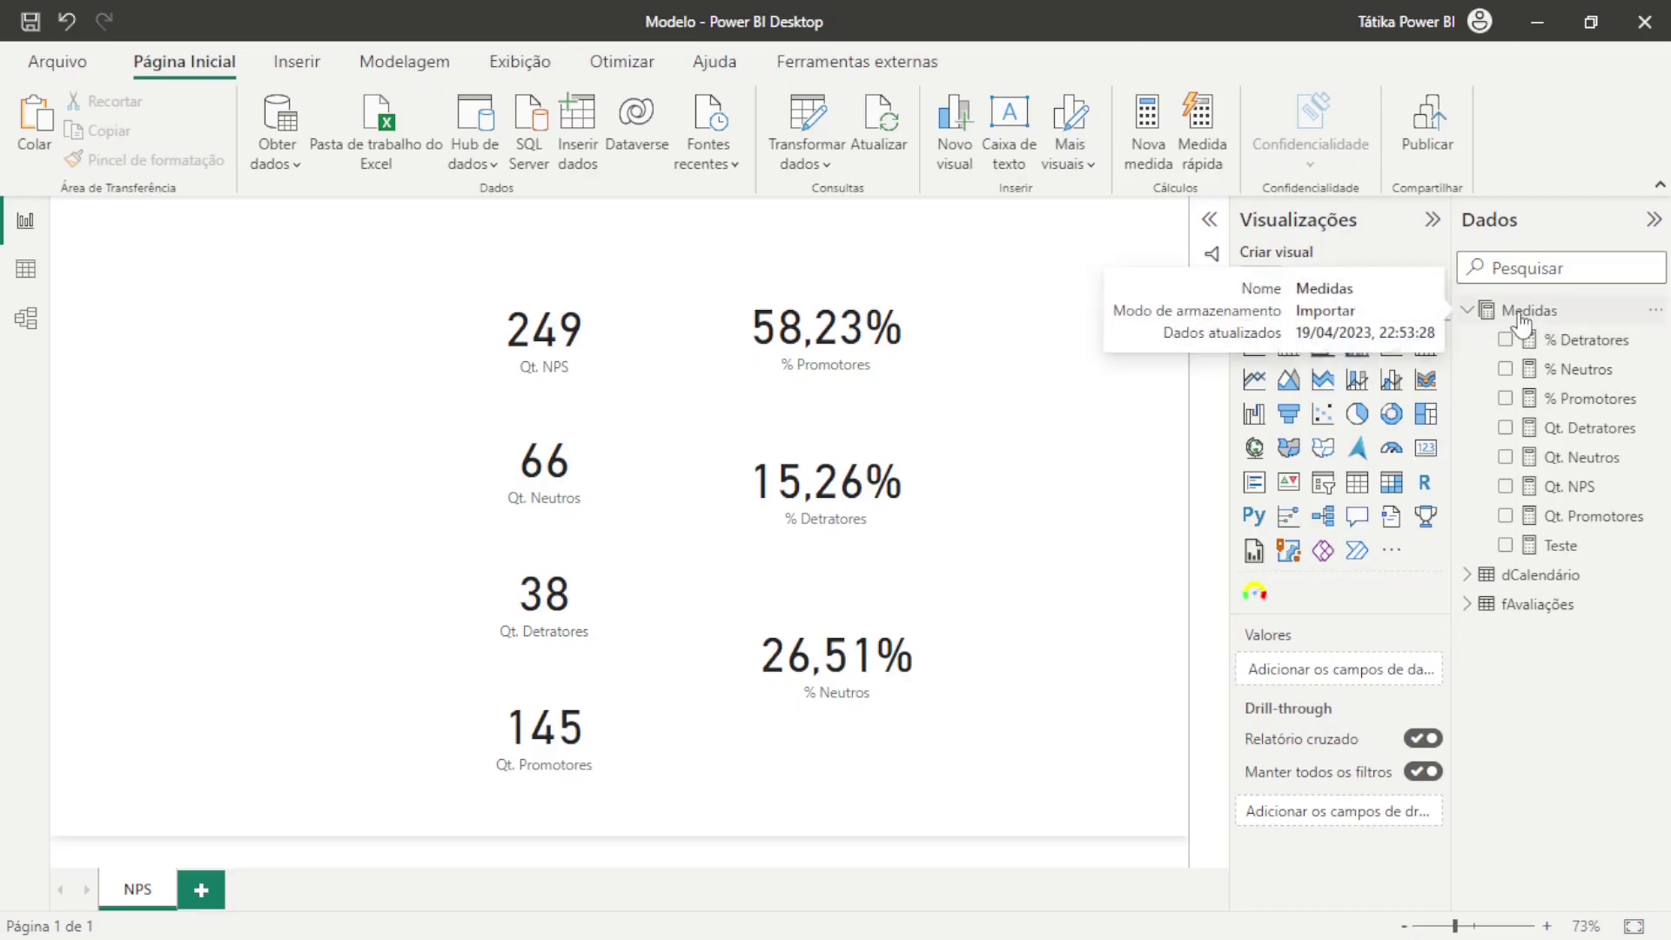
Switch to the image viewer with Pág 2_.png and read the NPS zone ranges
key(alt+Tab)
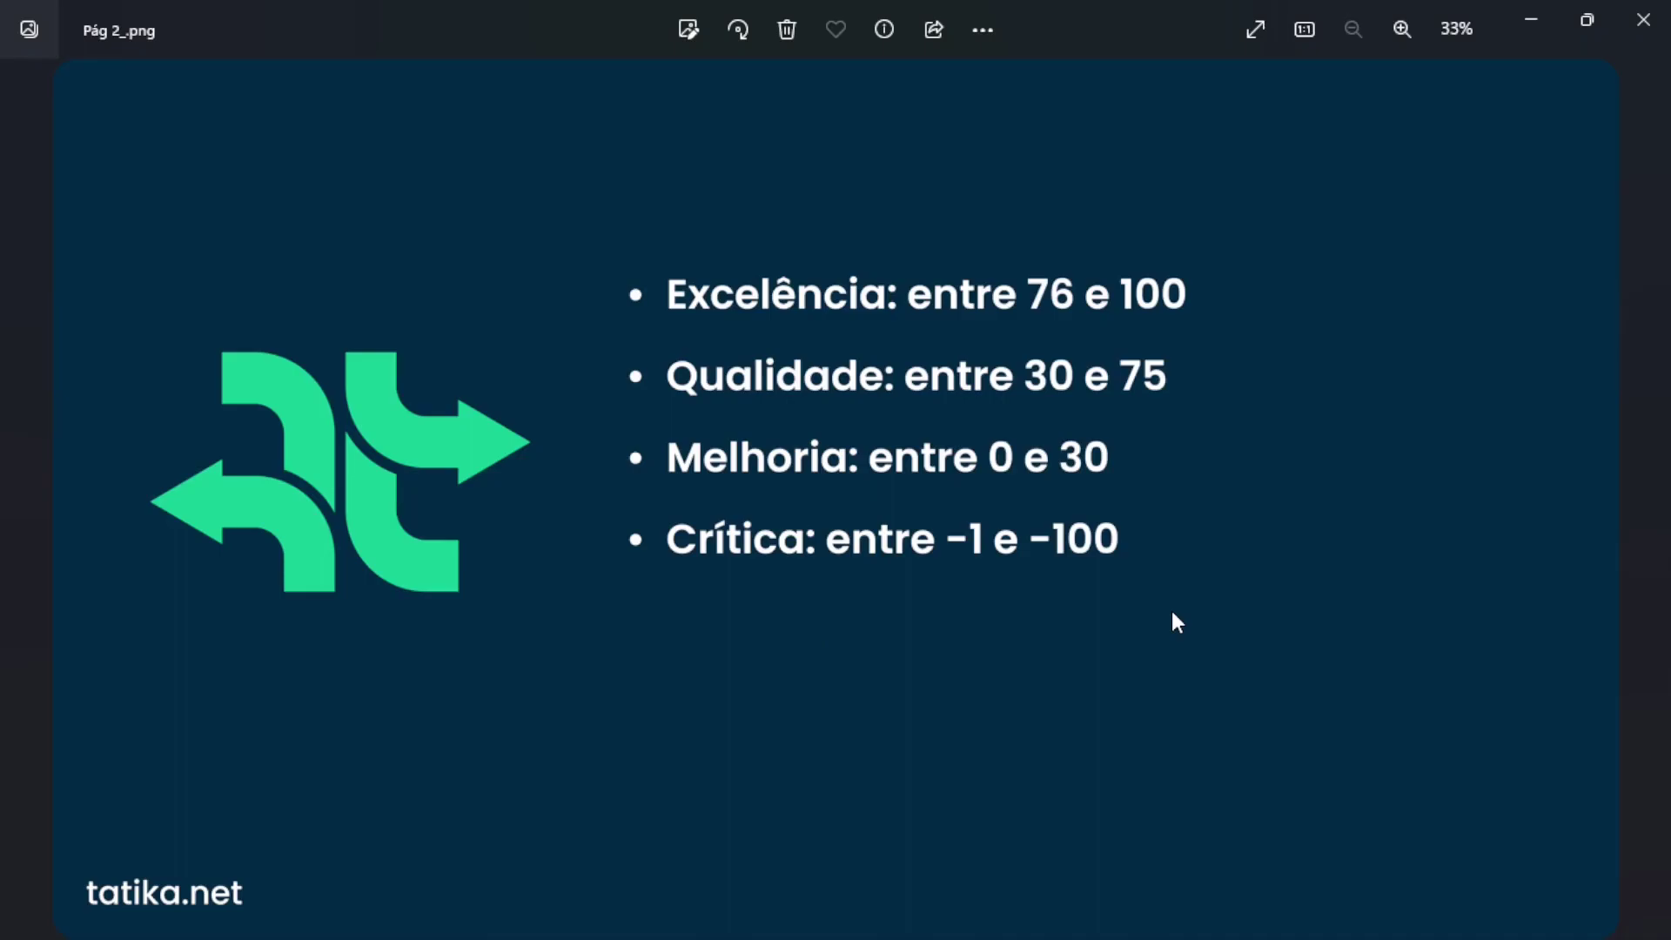
Close the Pág 2_.png image and return to the NPS report page in Power BI Desktop
click(1639, 42)
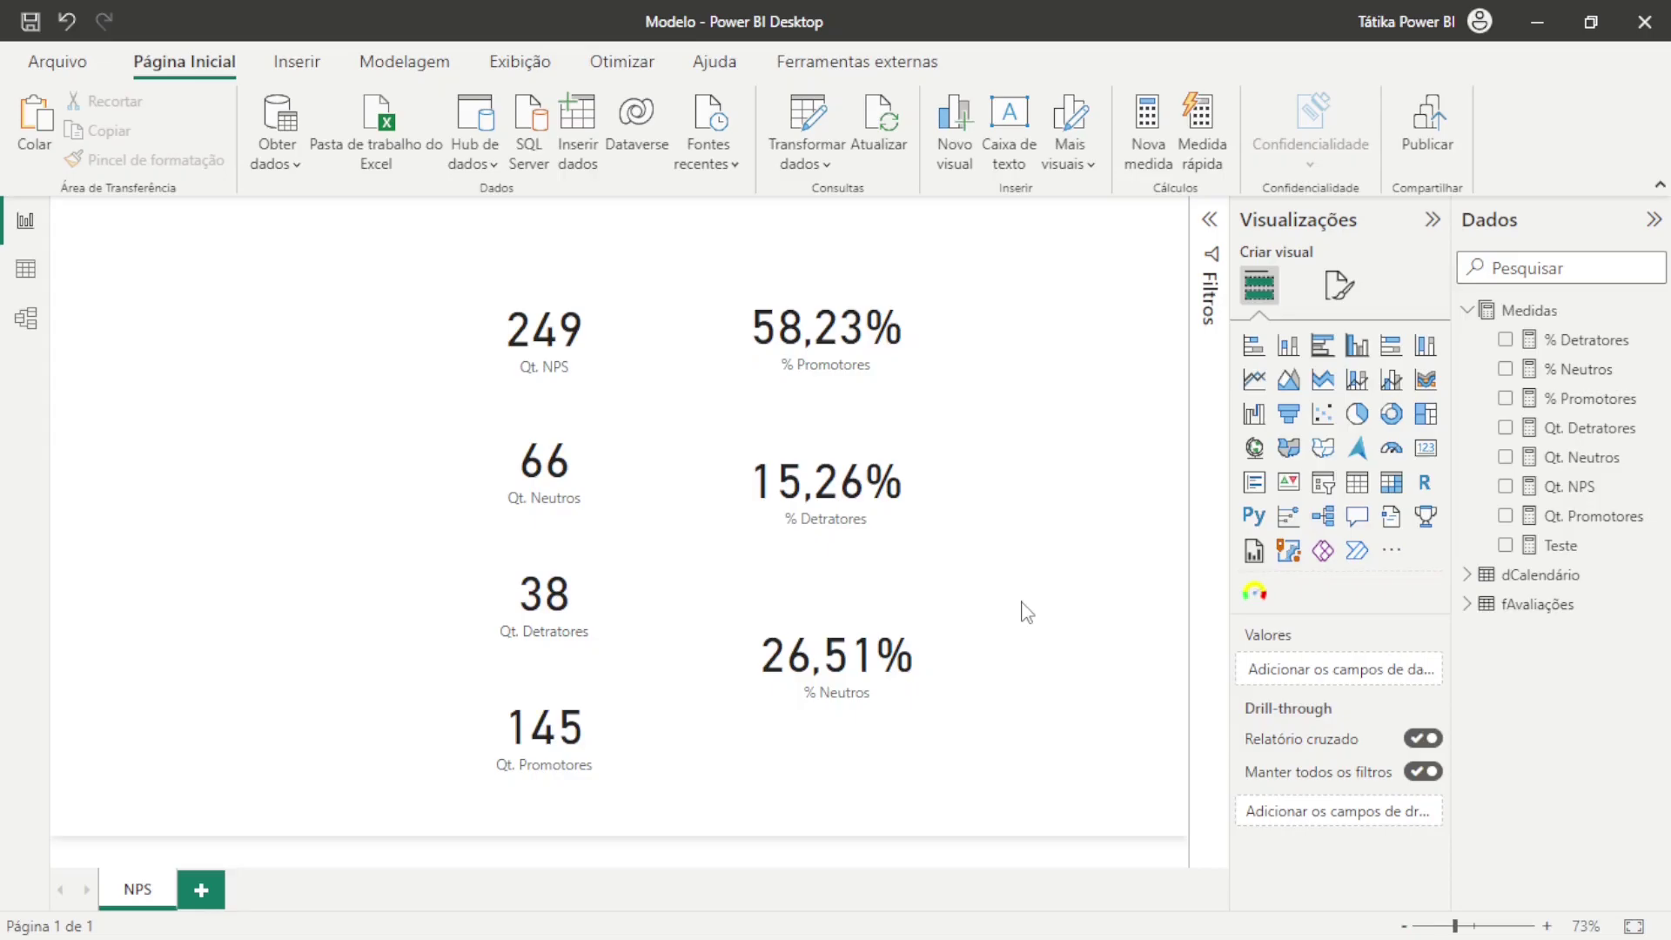
double_click(1070, 409)
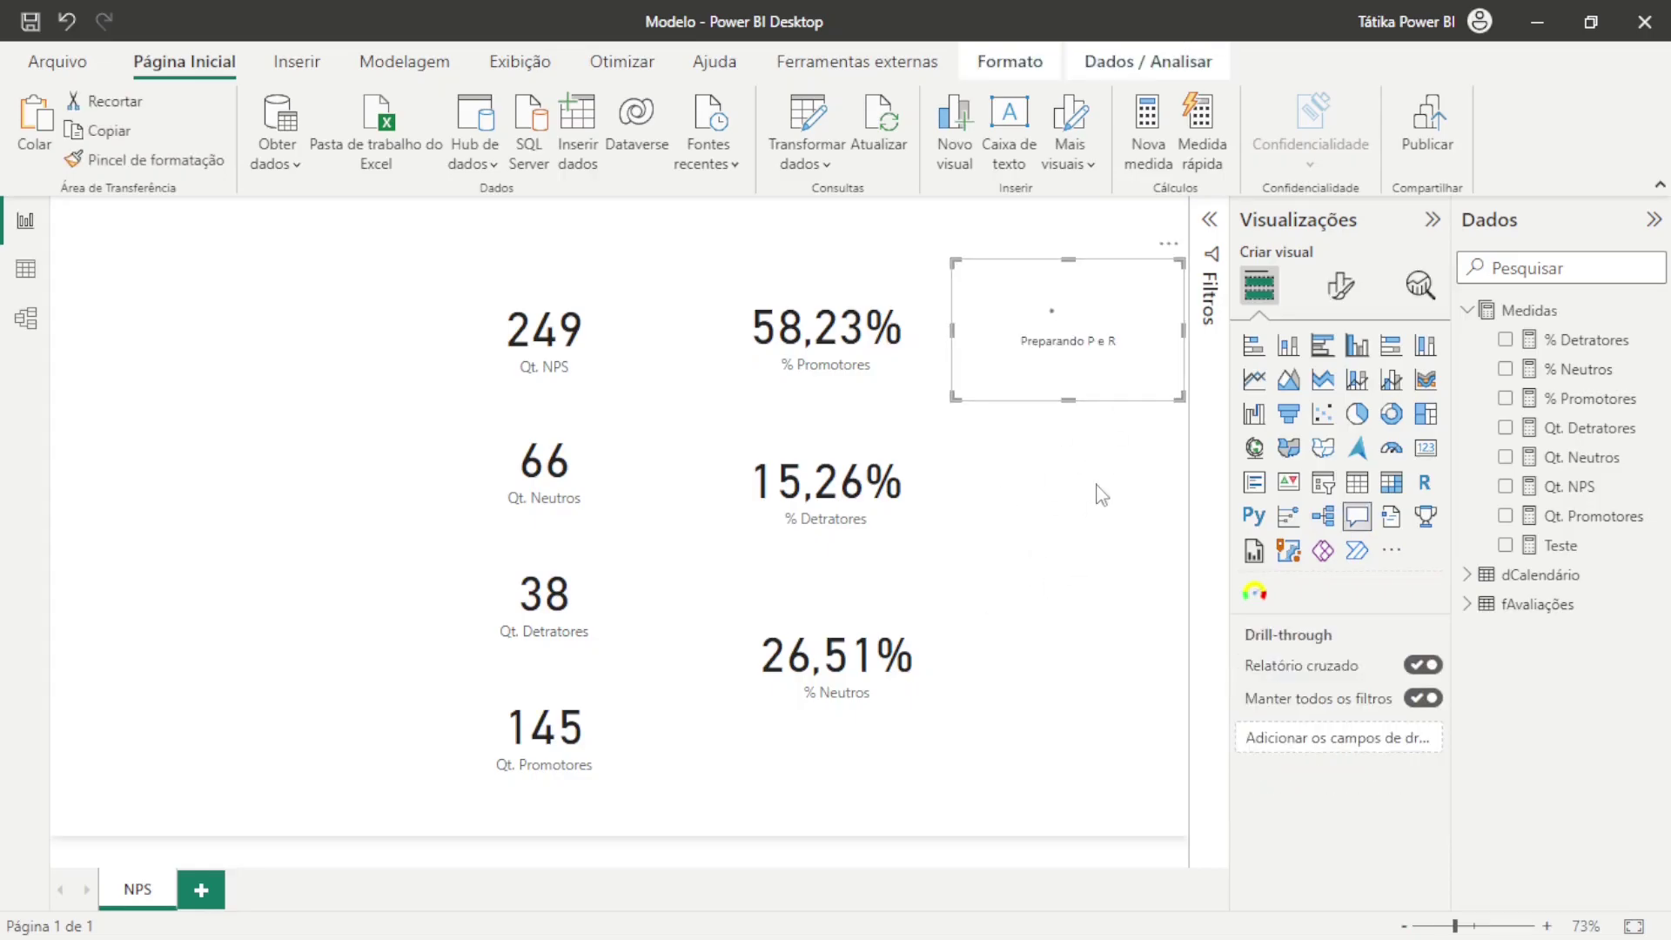
click(1168, 245)
click(1231, 269)
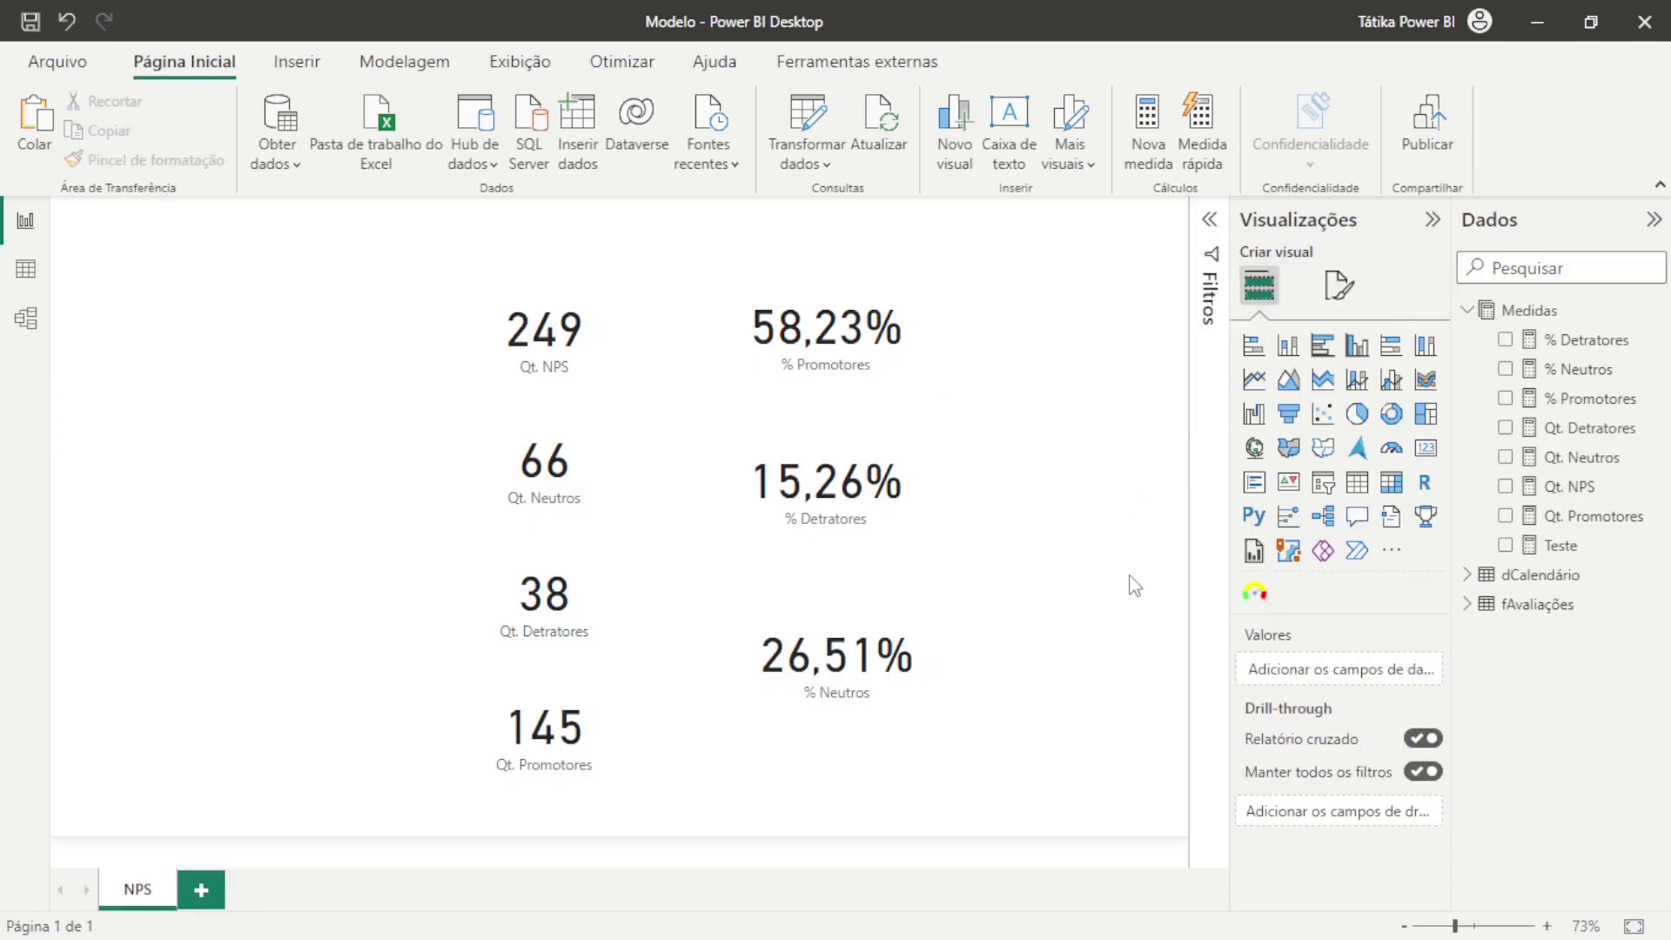
Set the report page background to the Dashboard NPS Model 1 image with its image fit set to Ajuste
click(1339, 285)
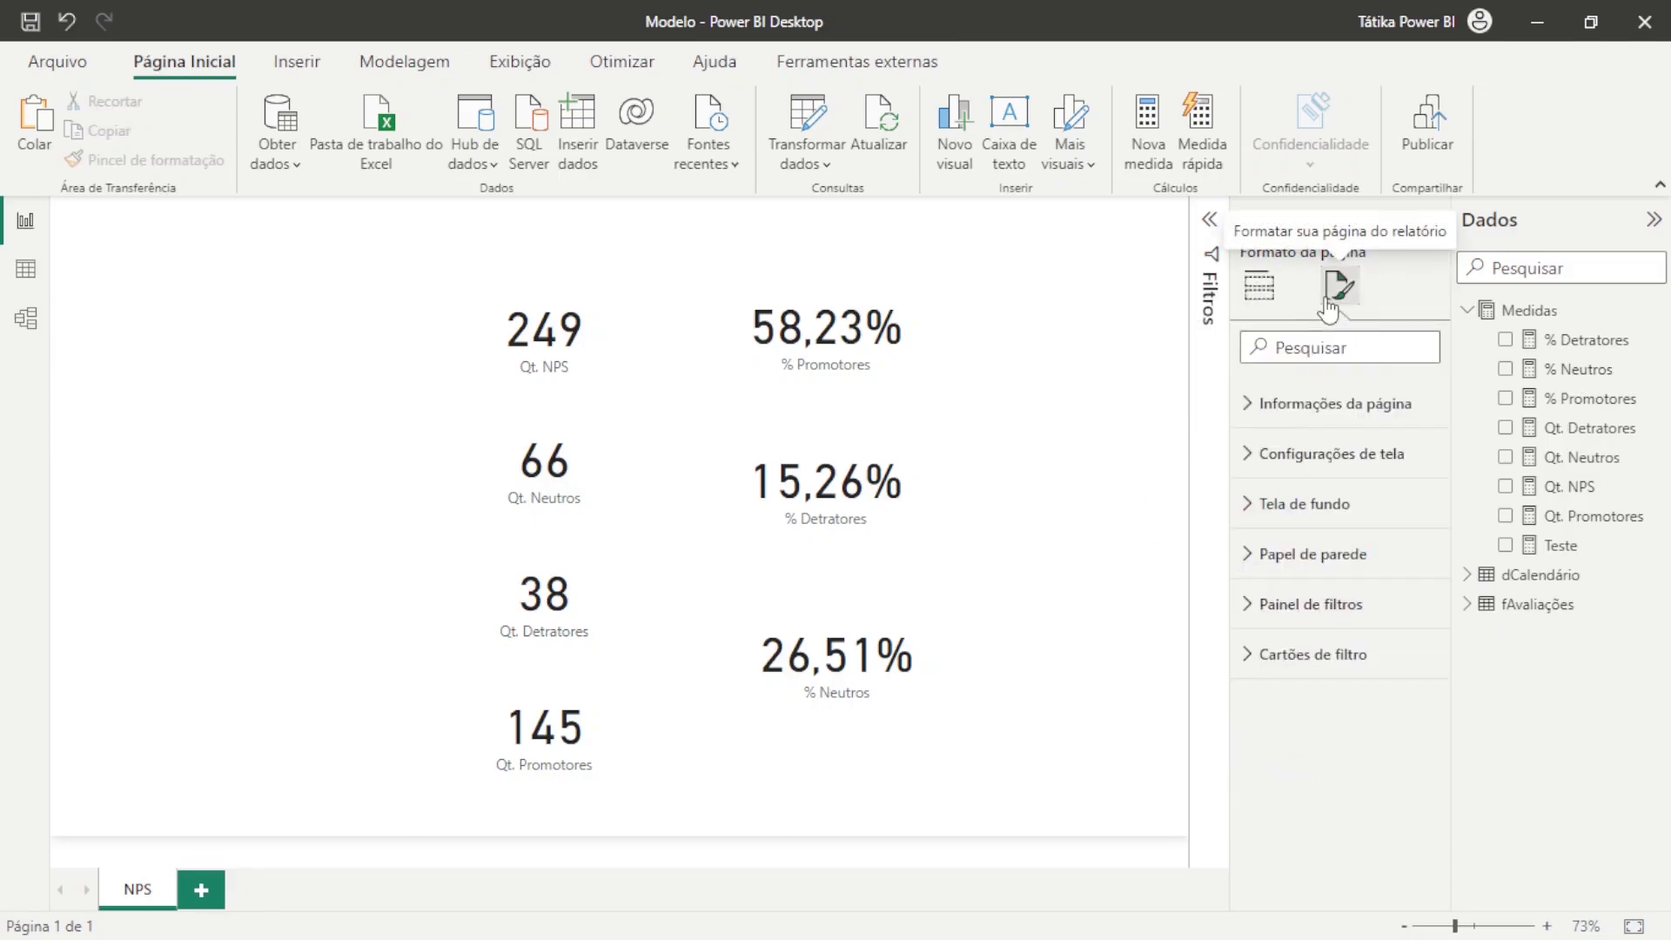
click(1293, 508)
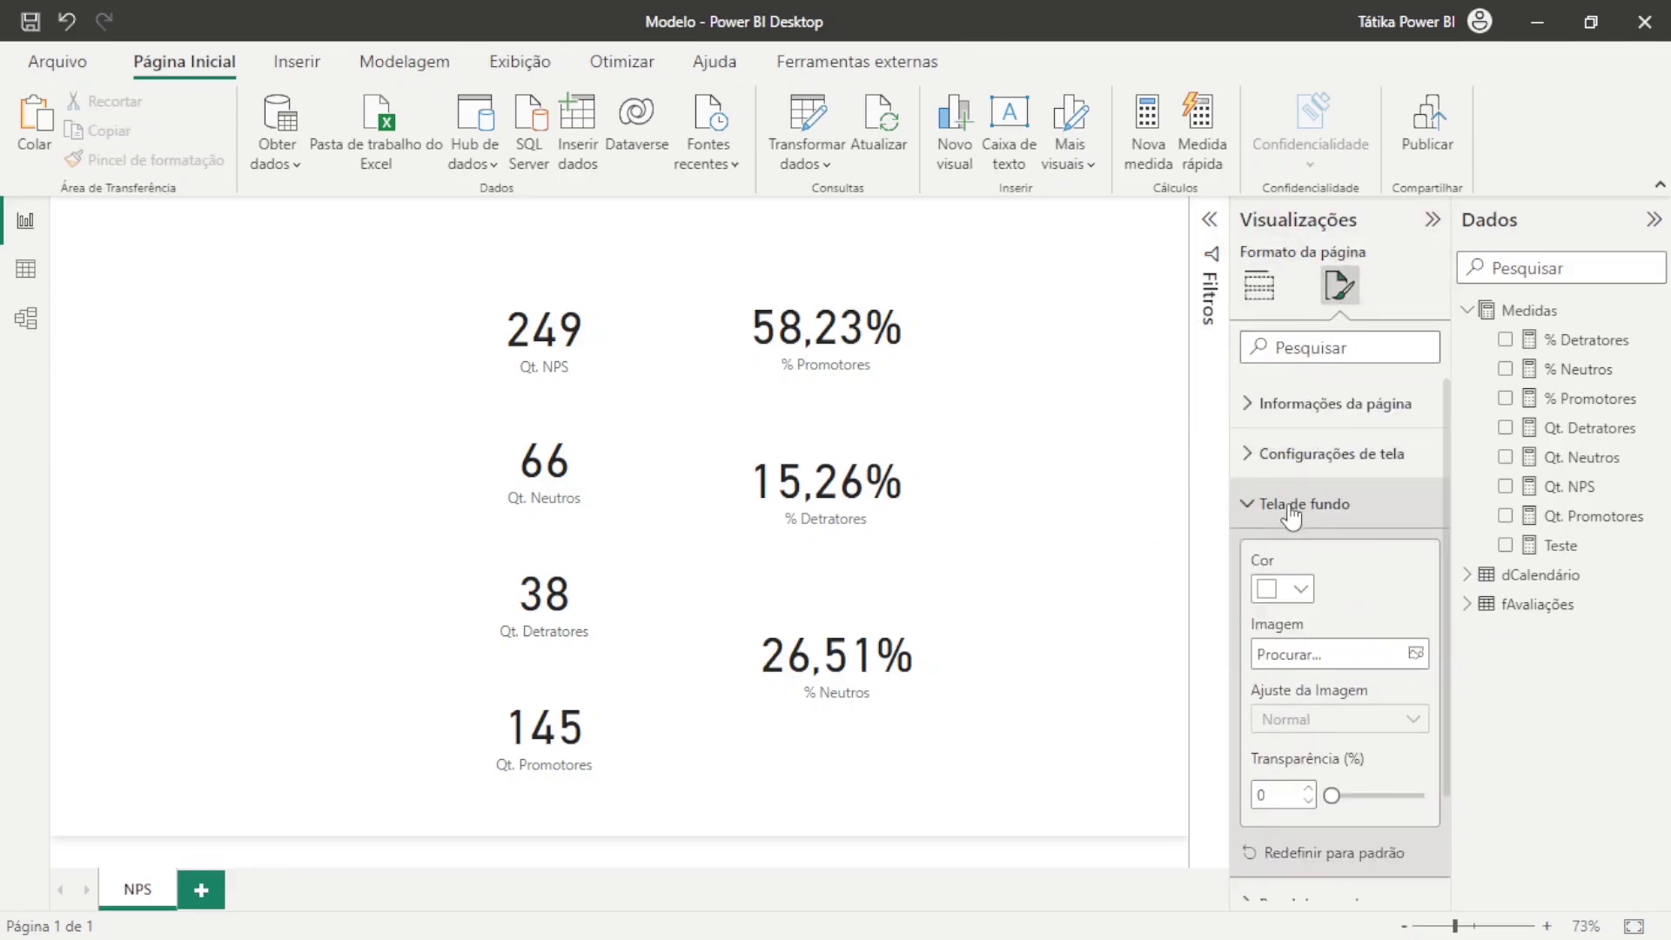
click(1416, 653)
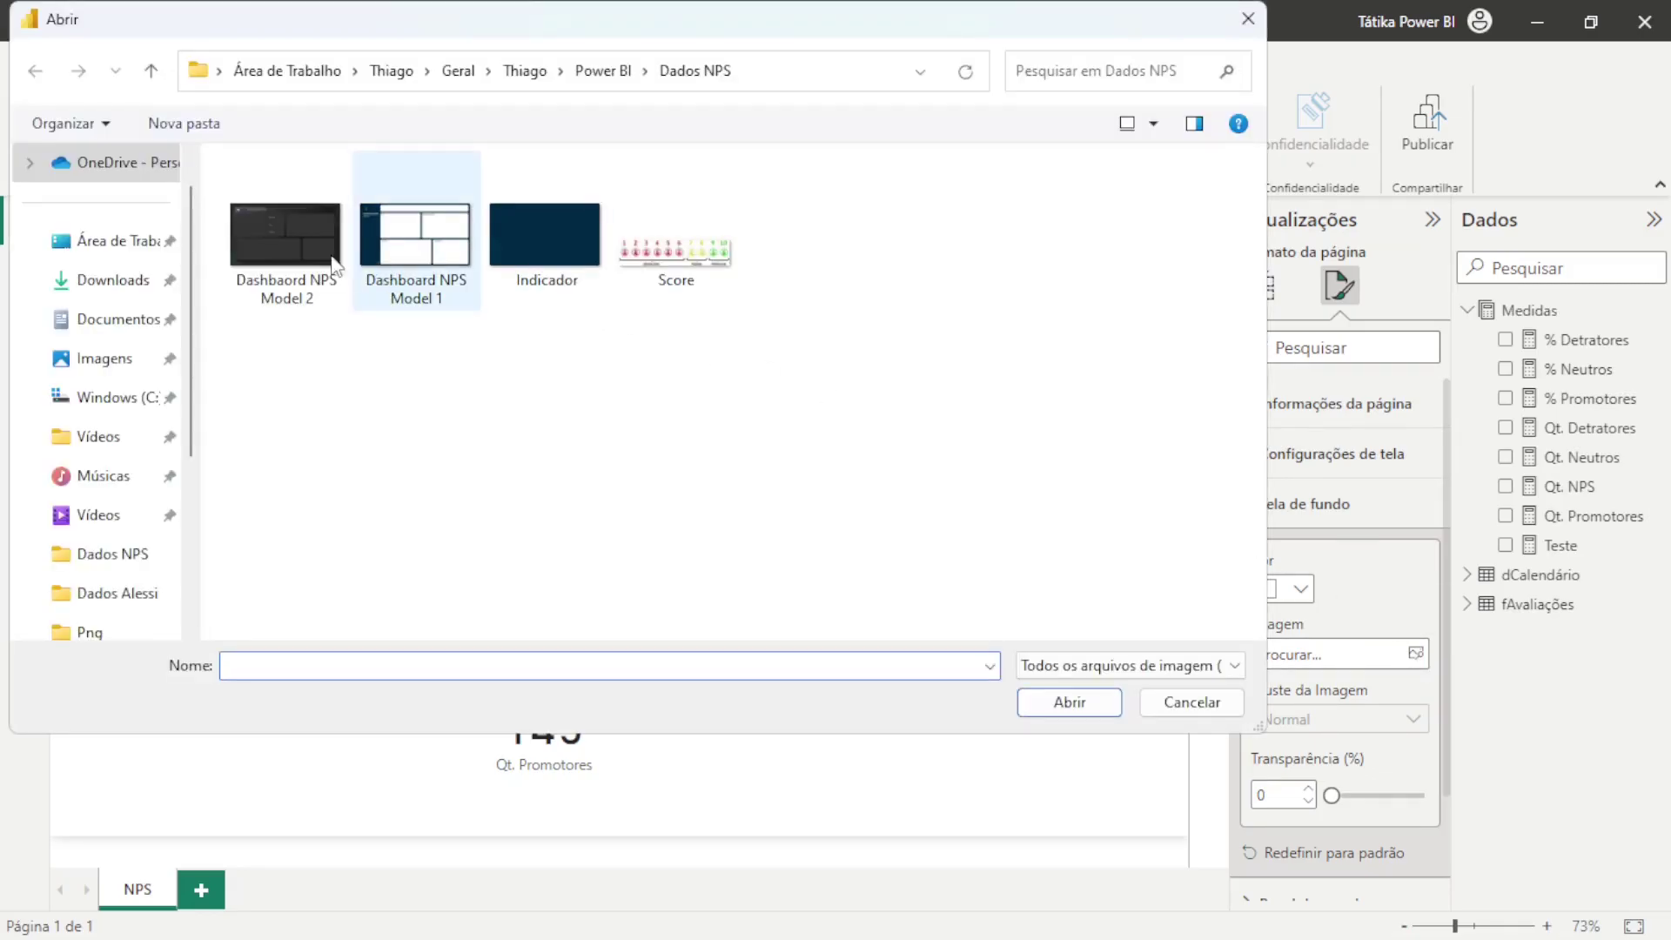
click(405, 252)
click(1048, 702)
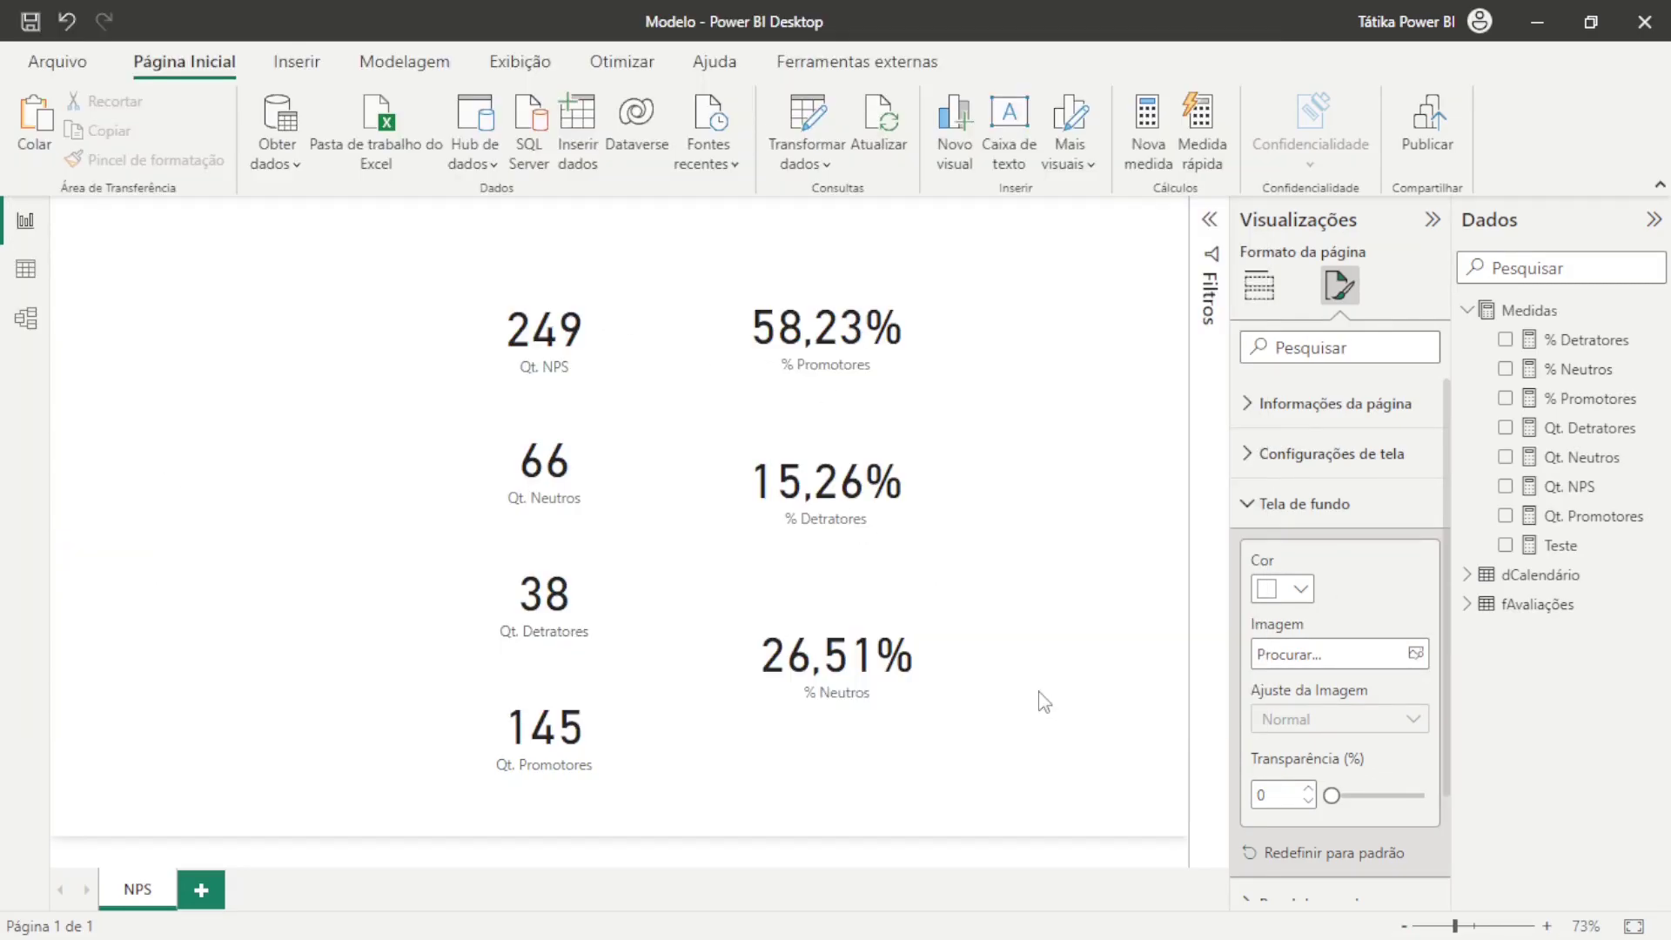
click(1331, 719)
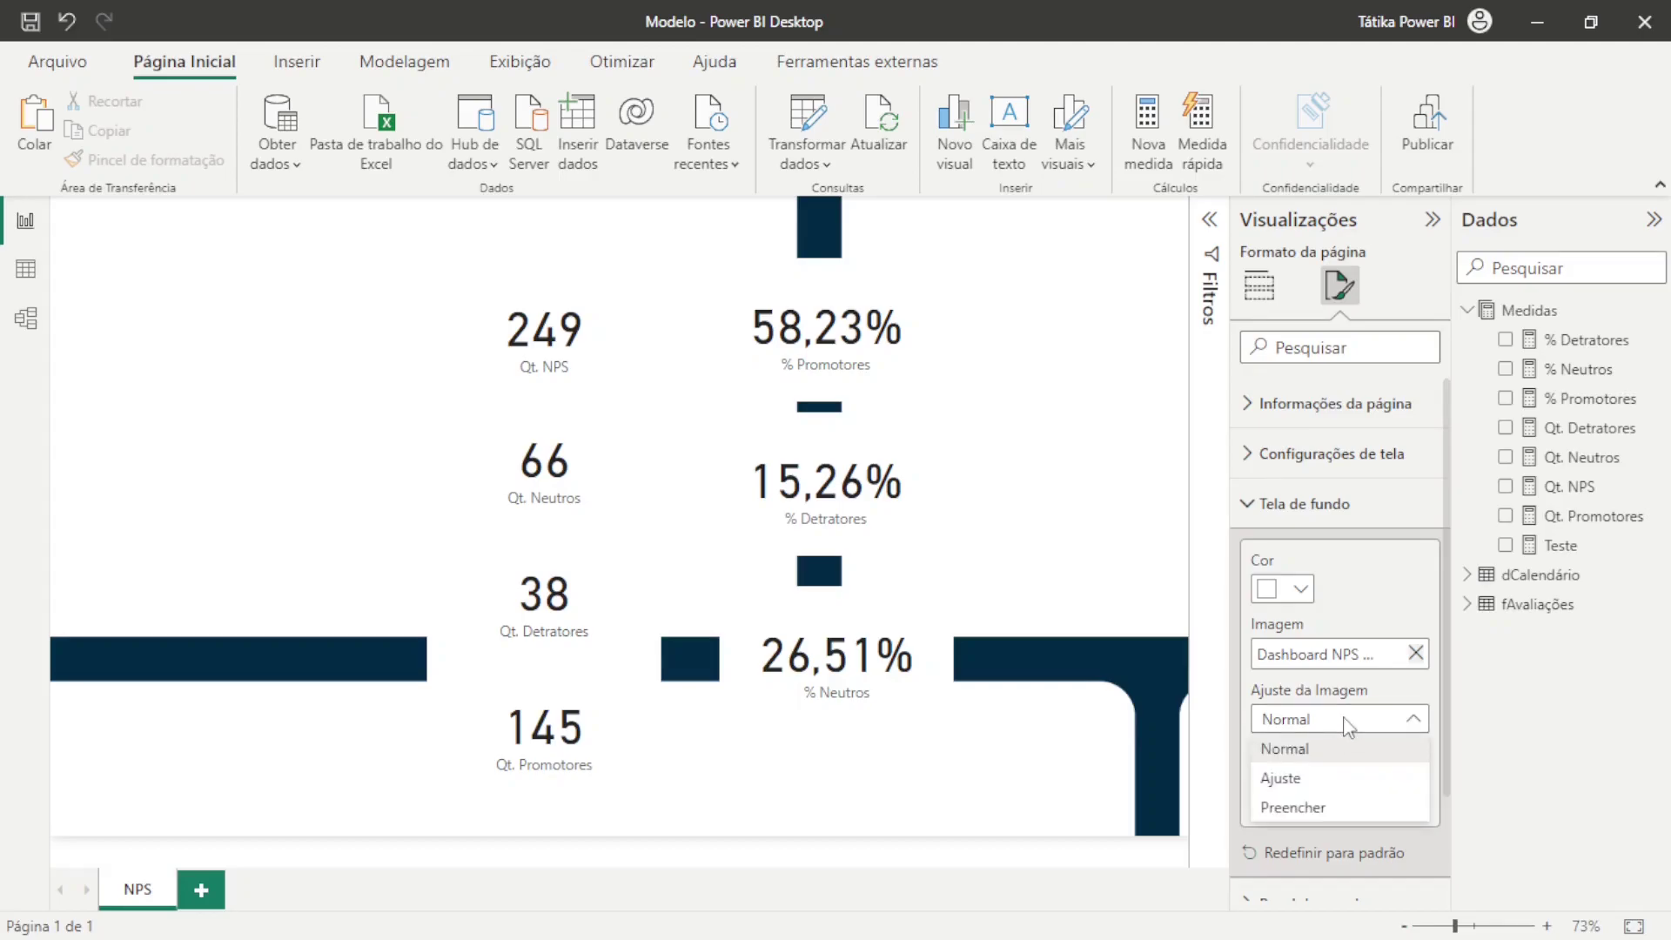
click(1301, 782)
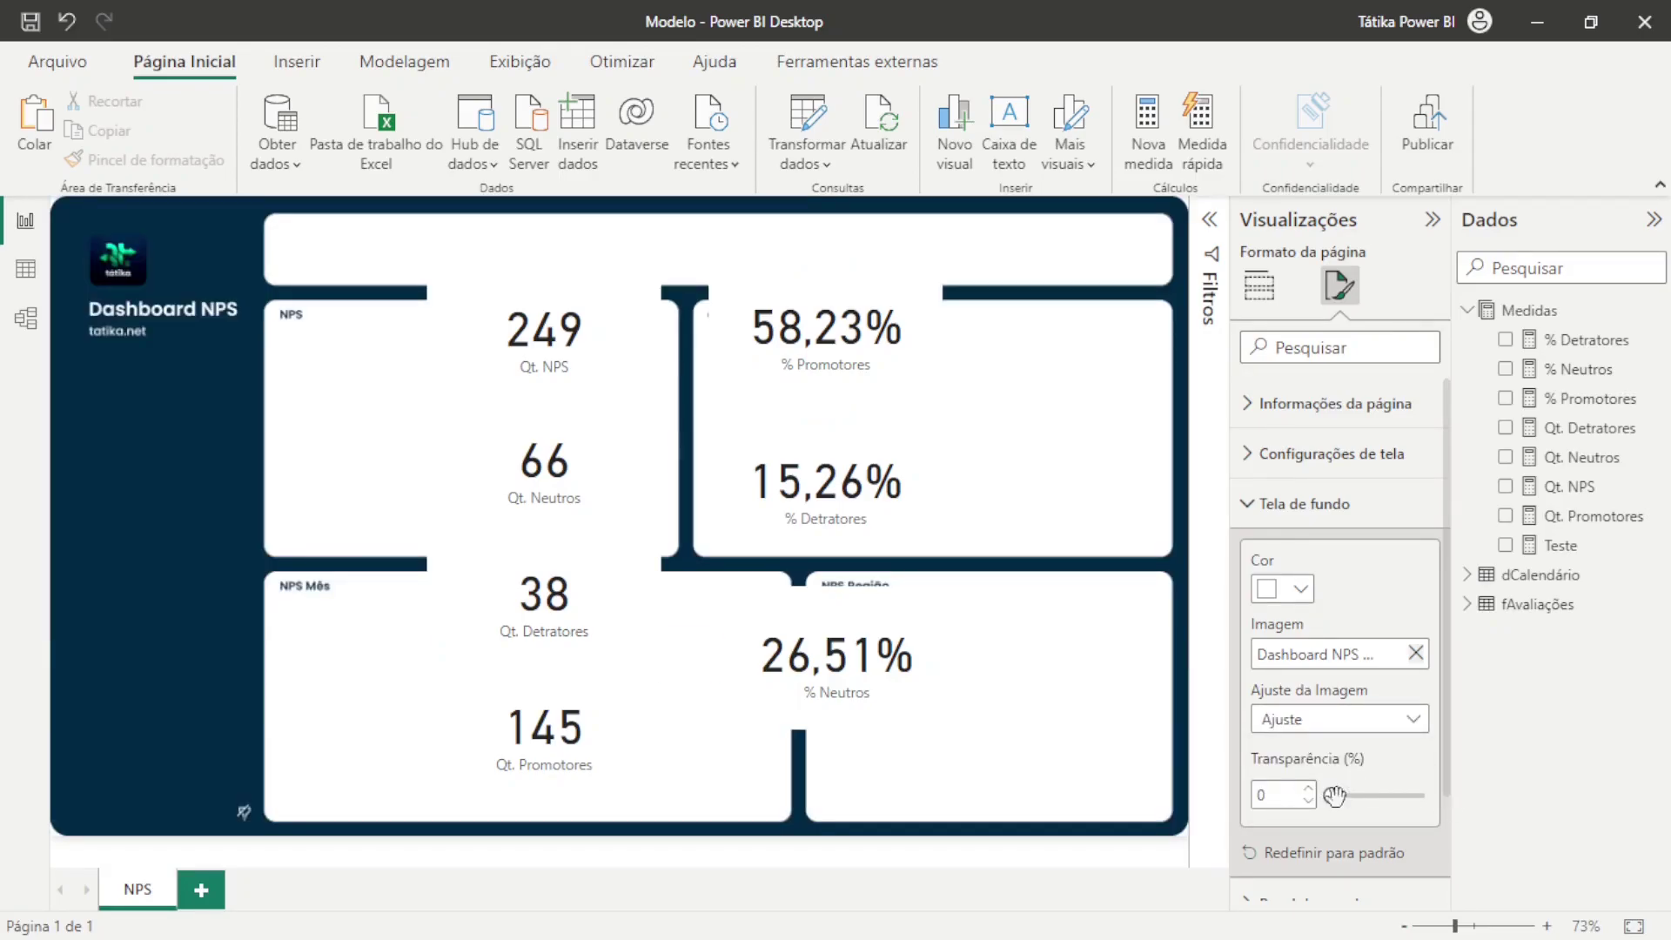
Delete all the count and percentage cards from the NPS page
click(362, 252)
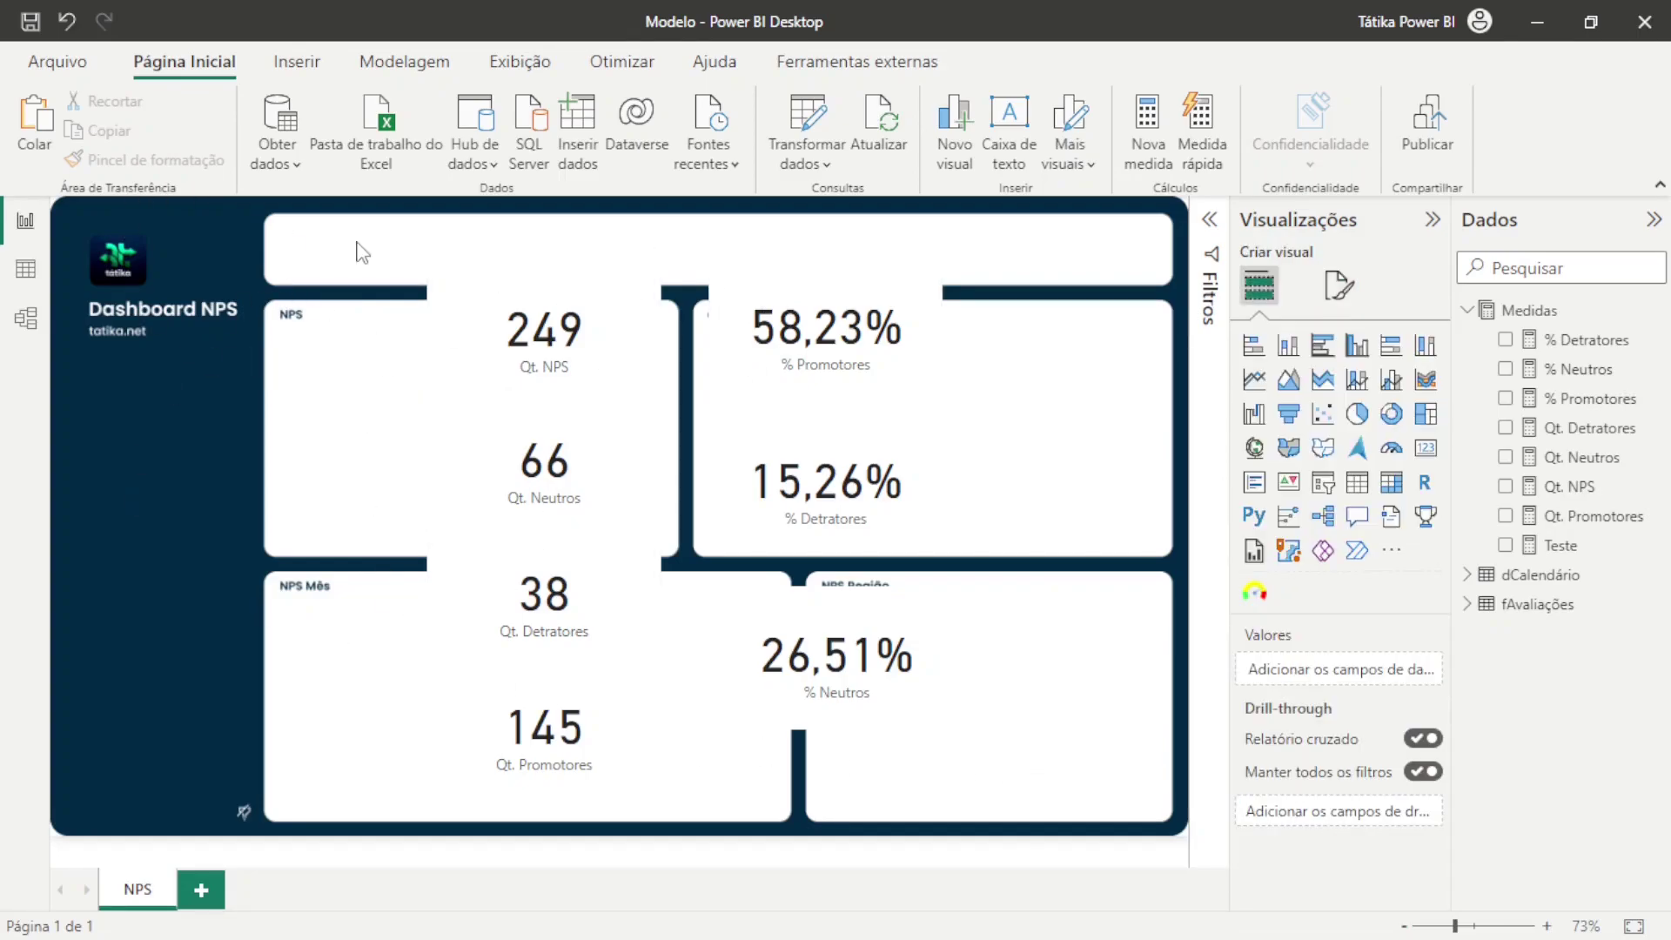
drag(362, 246, 1098, 777)
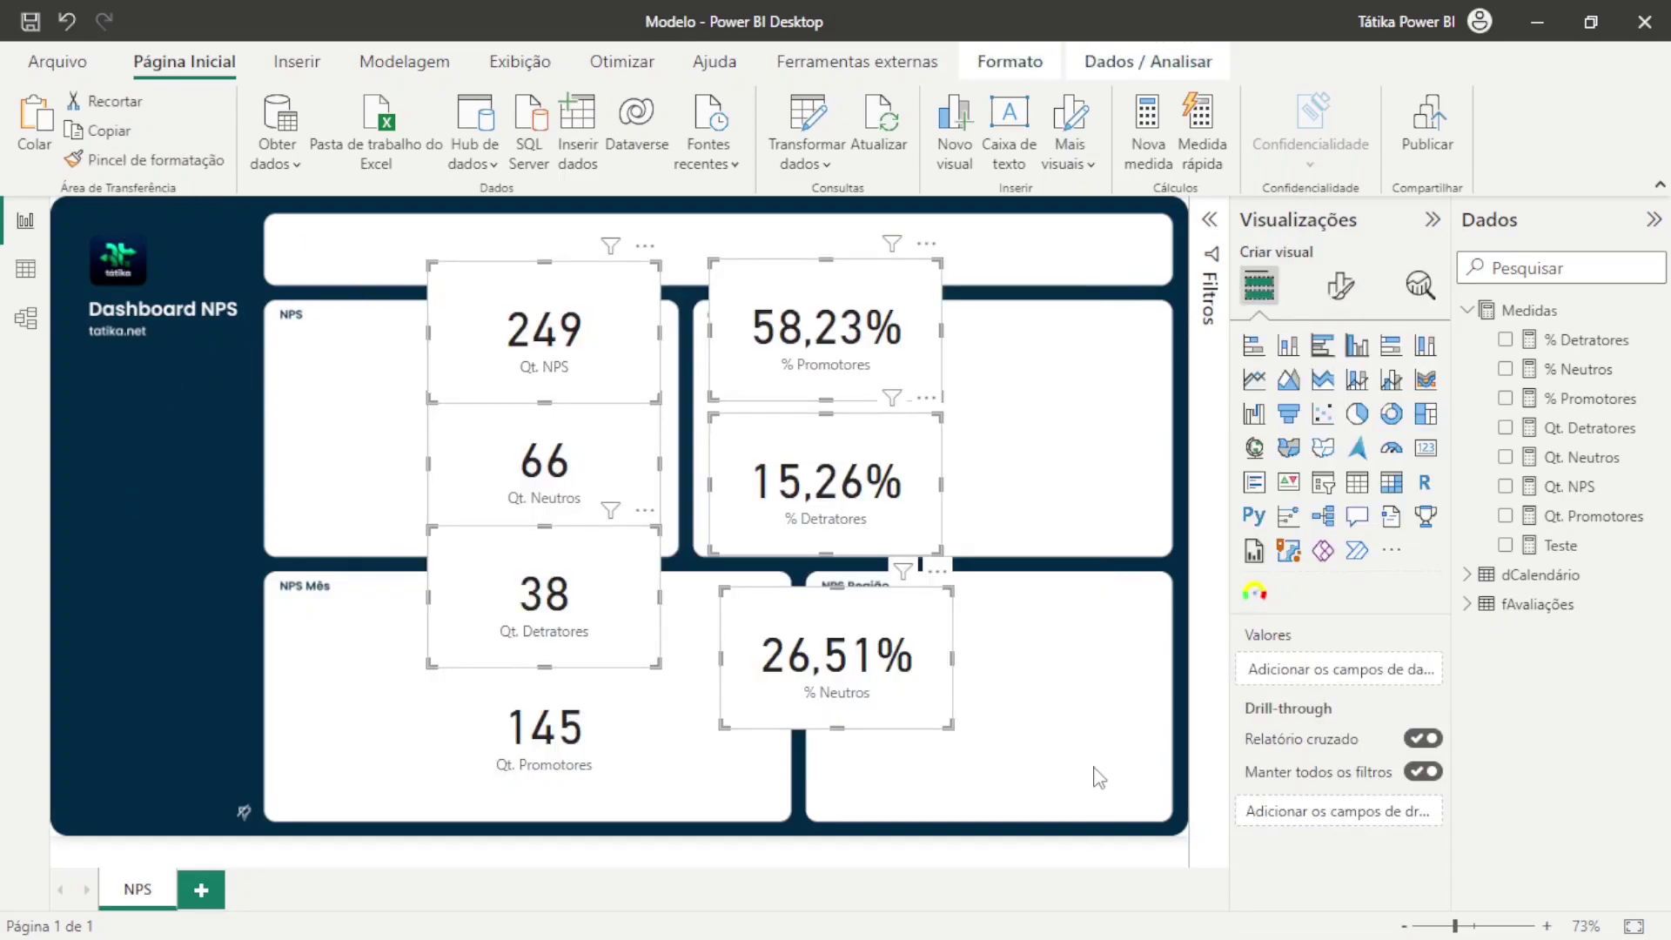
key(Delete)
click(578, 737)
key(Delete)
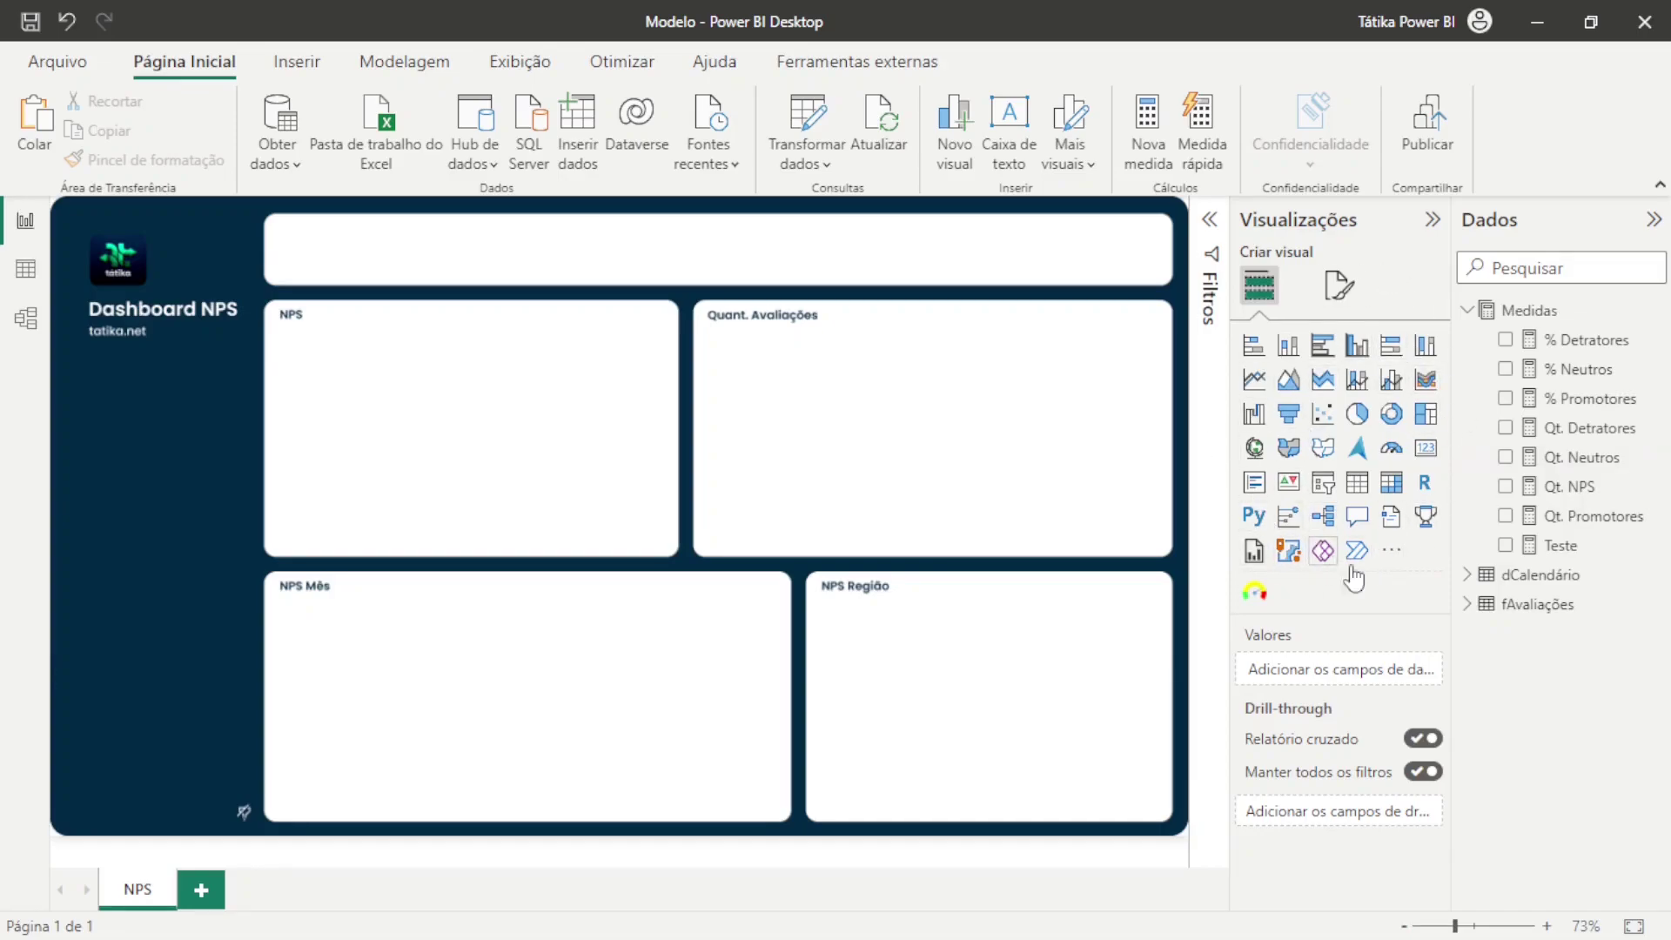
Look through the gallery of additional Power BI visuals for the Tachometer visual and close the gallery
click(1391, 550)
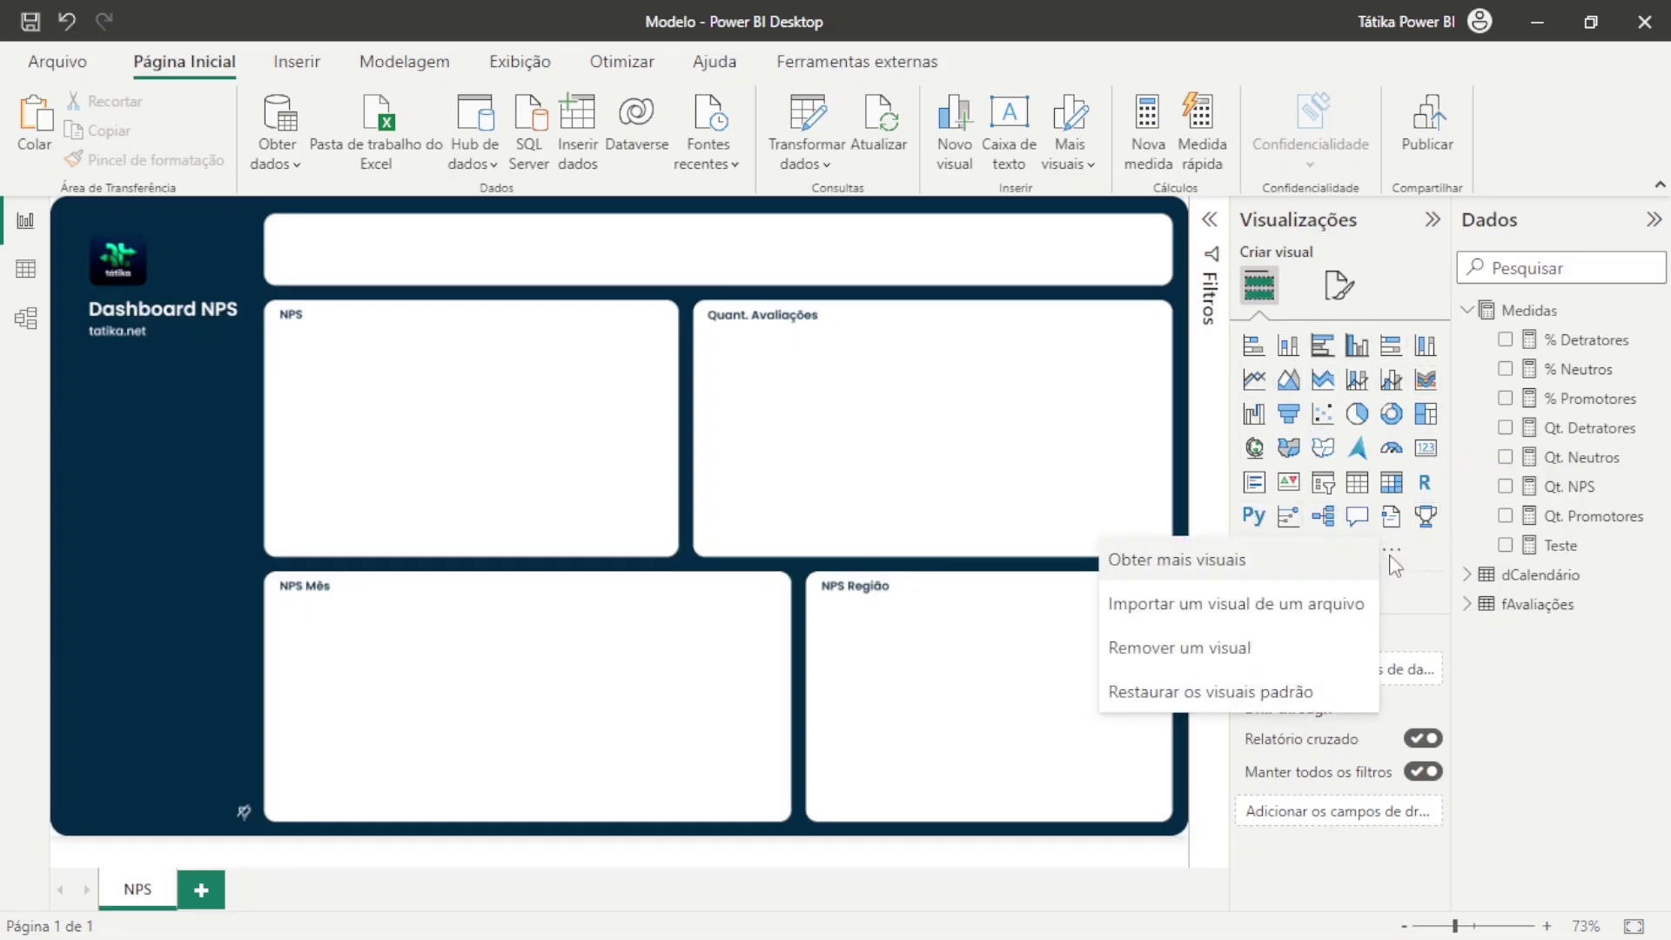
click(1234, 559)
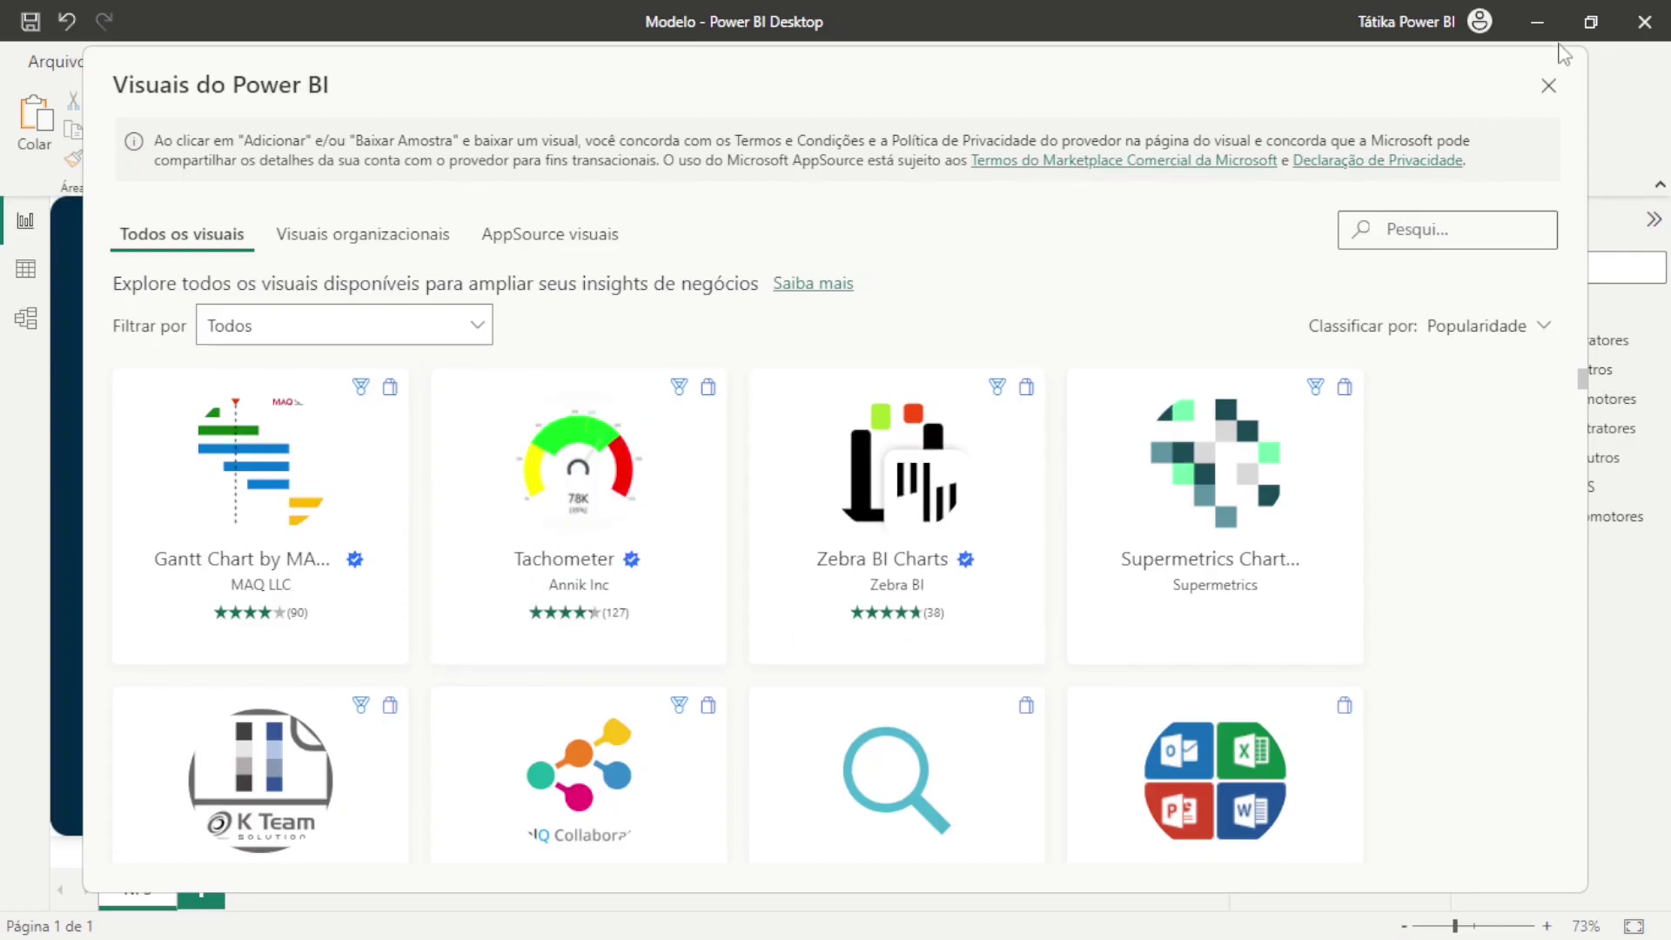
click(1548, 85)
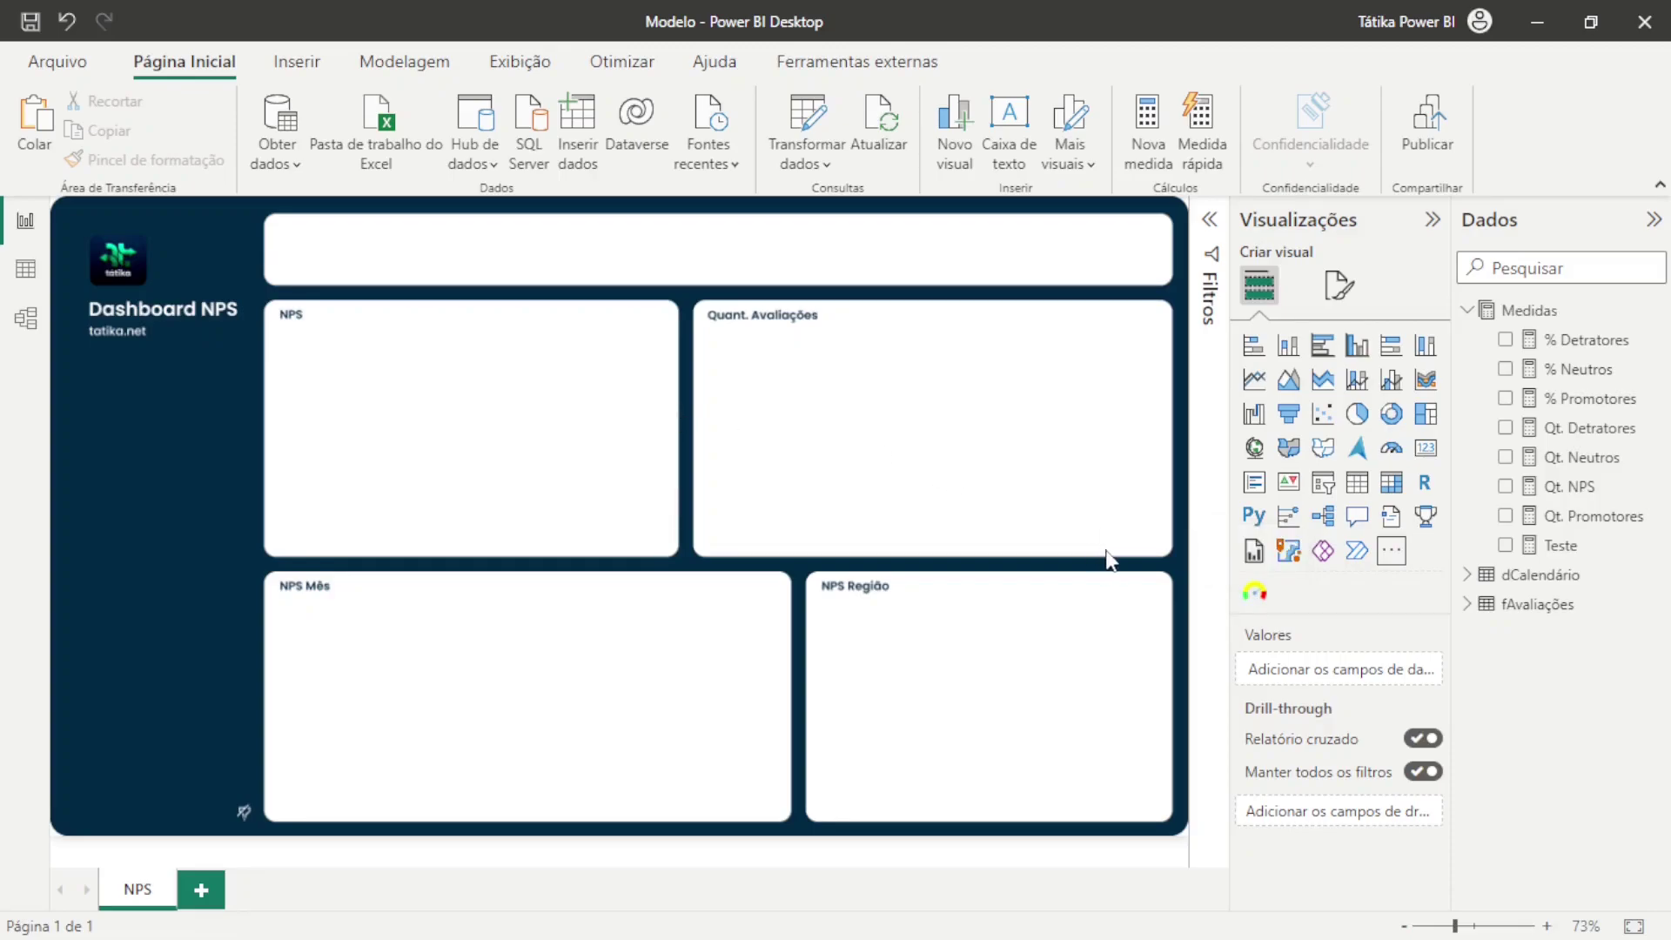
Add a Tachometer visual and fit it inside the NPS area of the background
click(1253, 595)
drag(452, 533, 538, 395)
drag(533, 589, 546, 545)
click(655, 475)
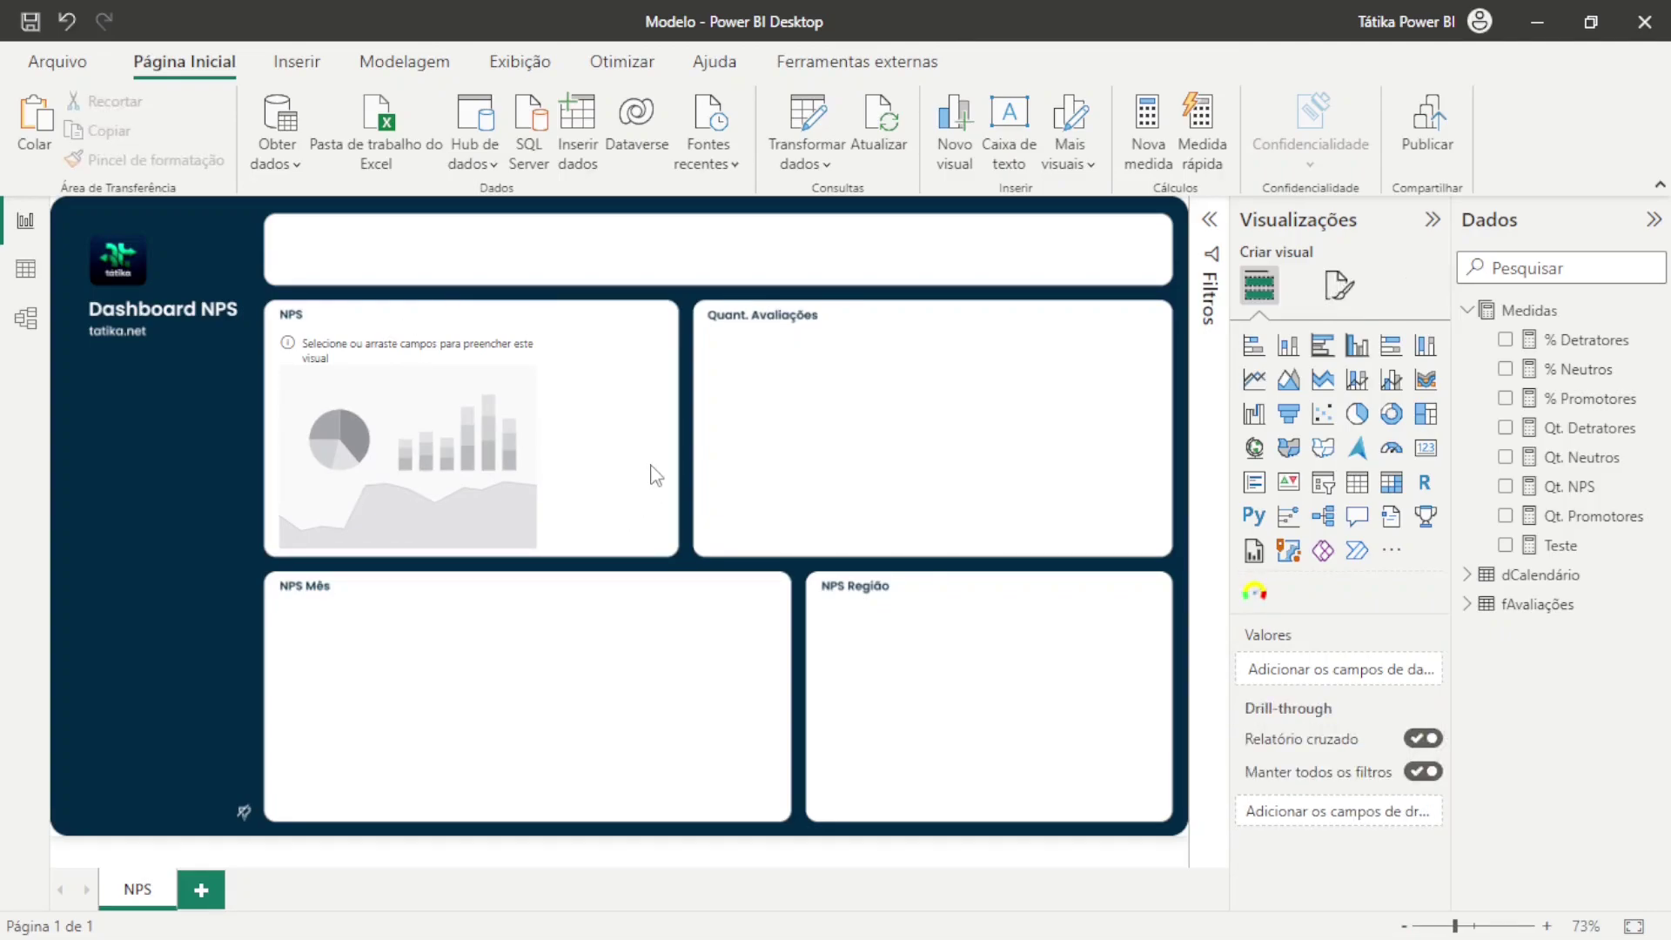
click(495, 497)
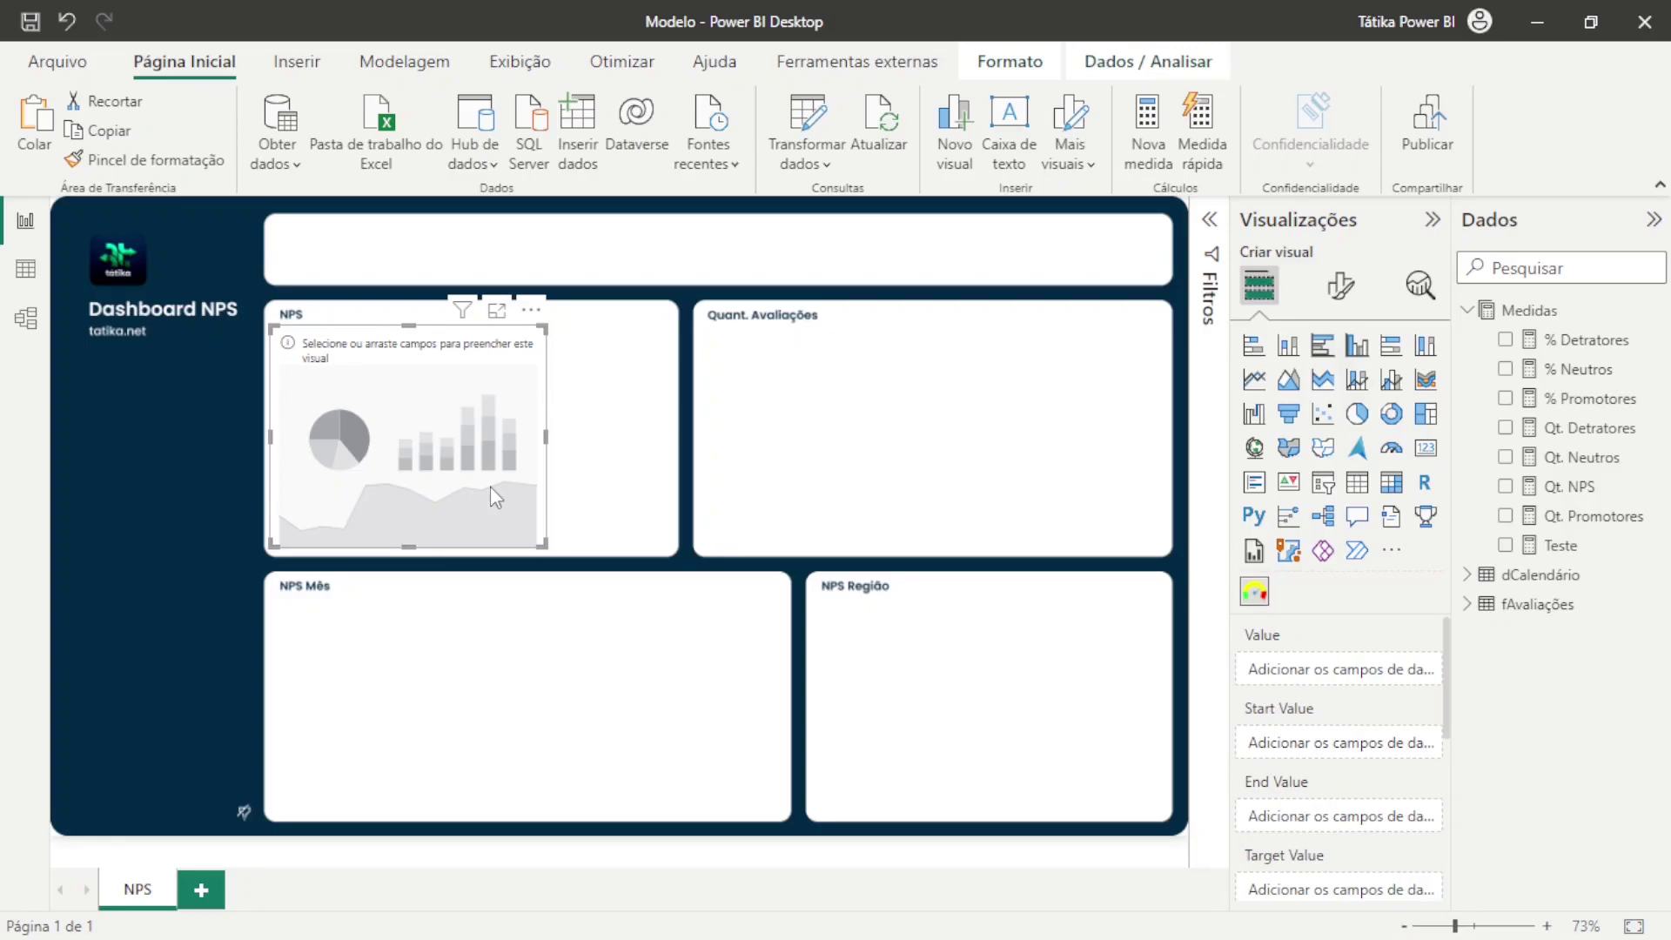
Create a Resultado NPS measure in the Medidas table that subtracts [% Detratores] from [% Promotores]
right_click(1533, 311)
key(Escape)
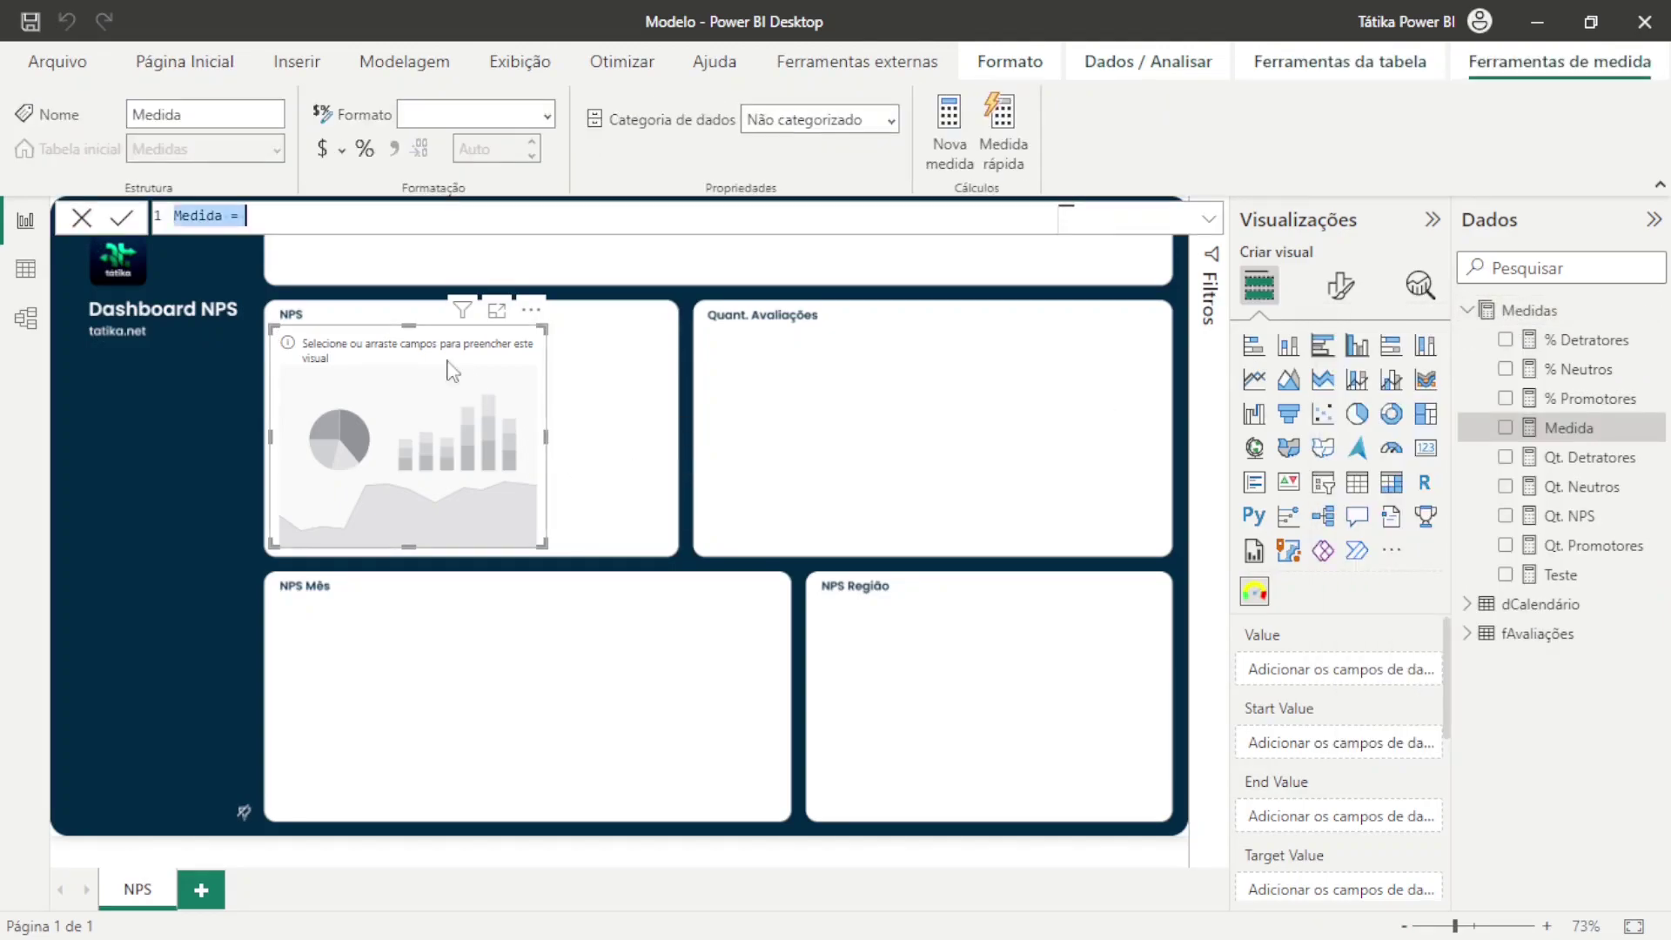
text(Resultado NPS)
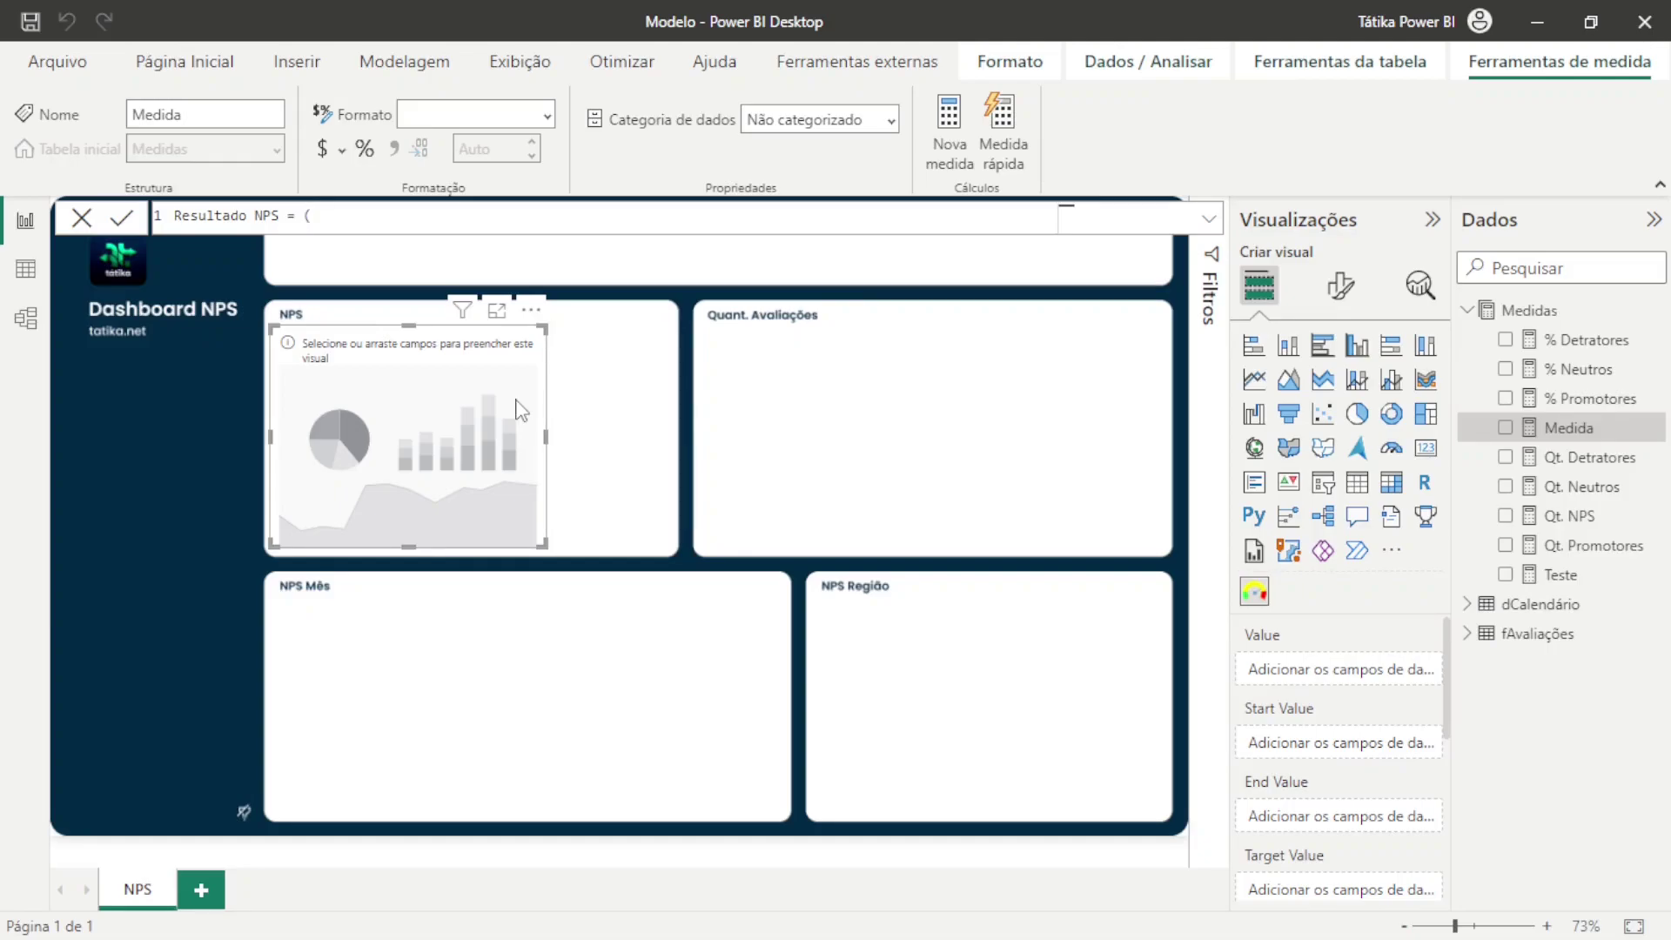
text(%PRODUCT()
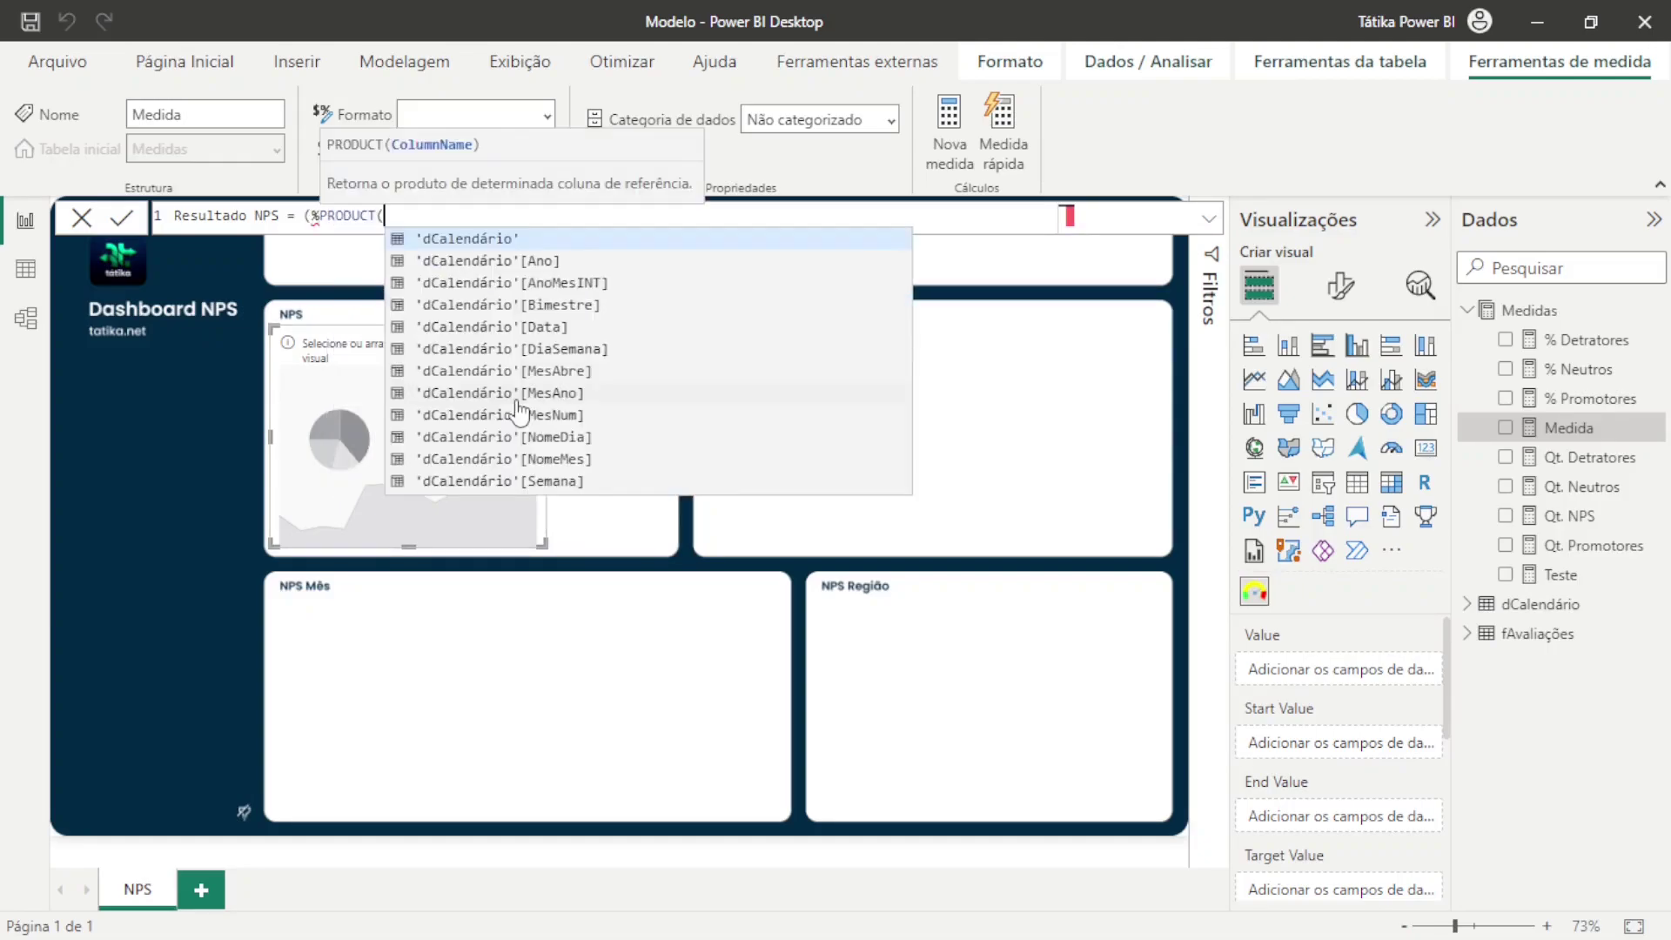
key(BackSpace)
key(BackSpace)
key(BackSpace)
key(BackSpace)
key(BackSpace)
key(BackSpace)
key(BackSpace)
key(BackSpace)
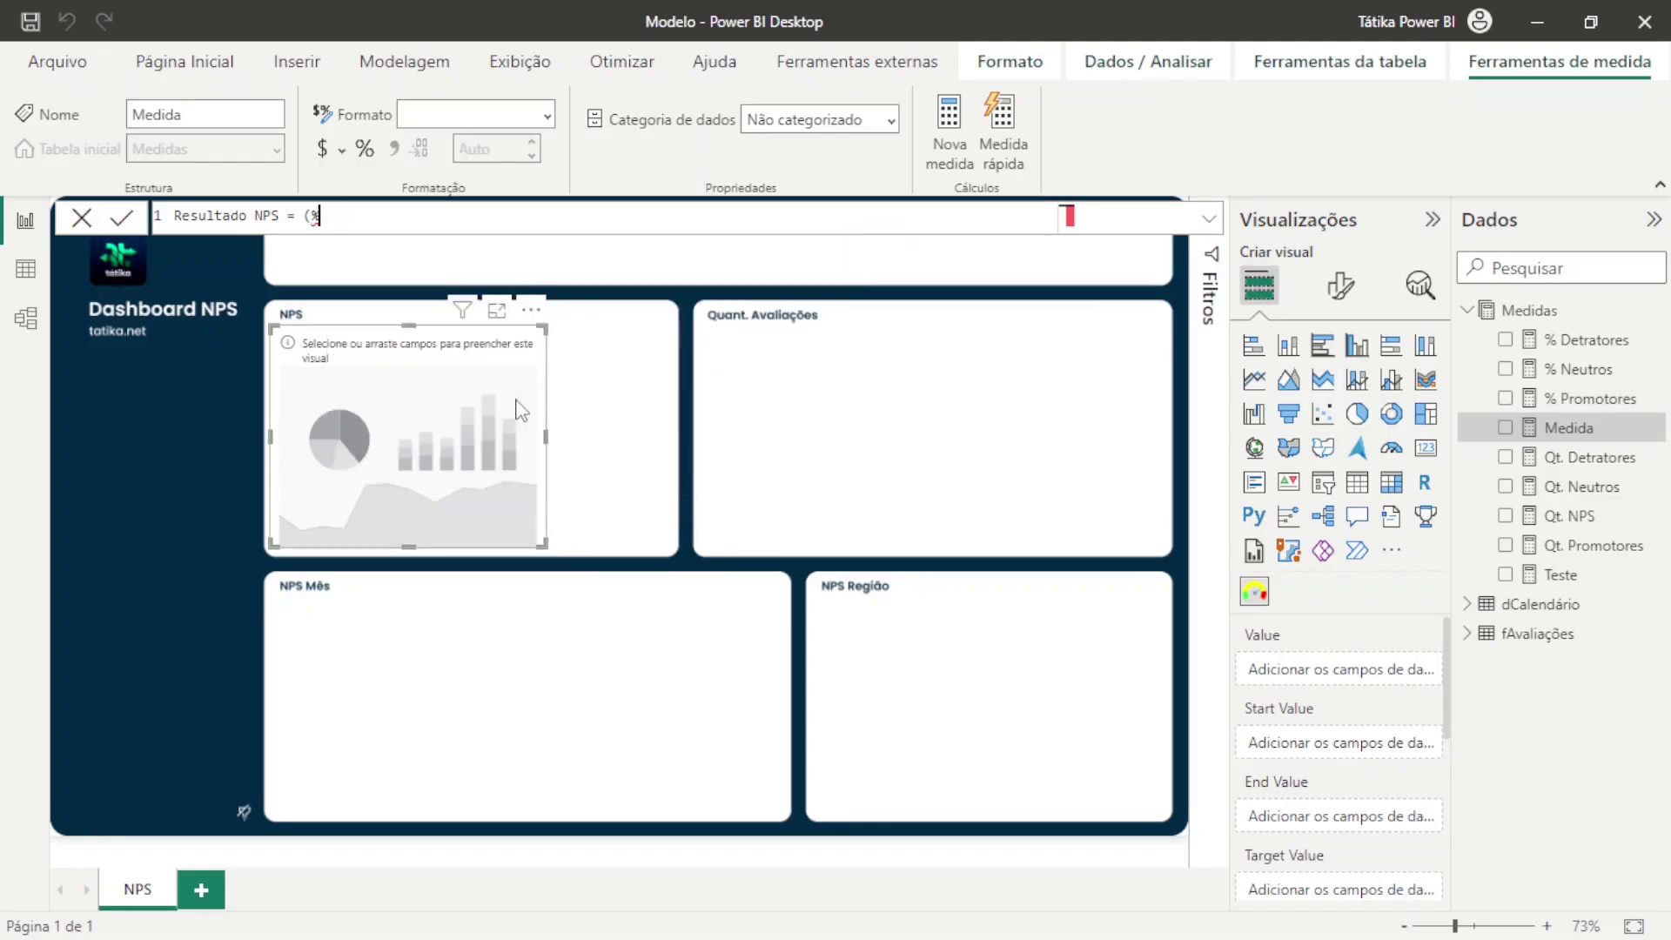
text(pro)
key(Tab)
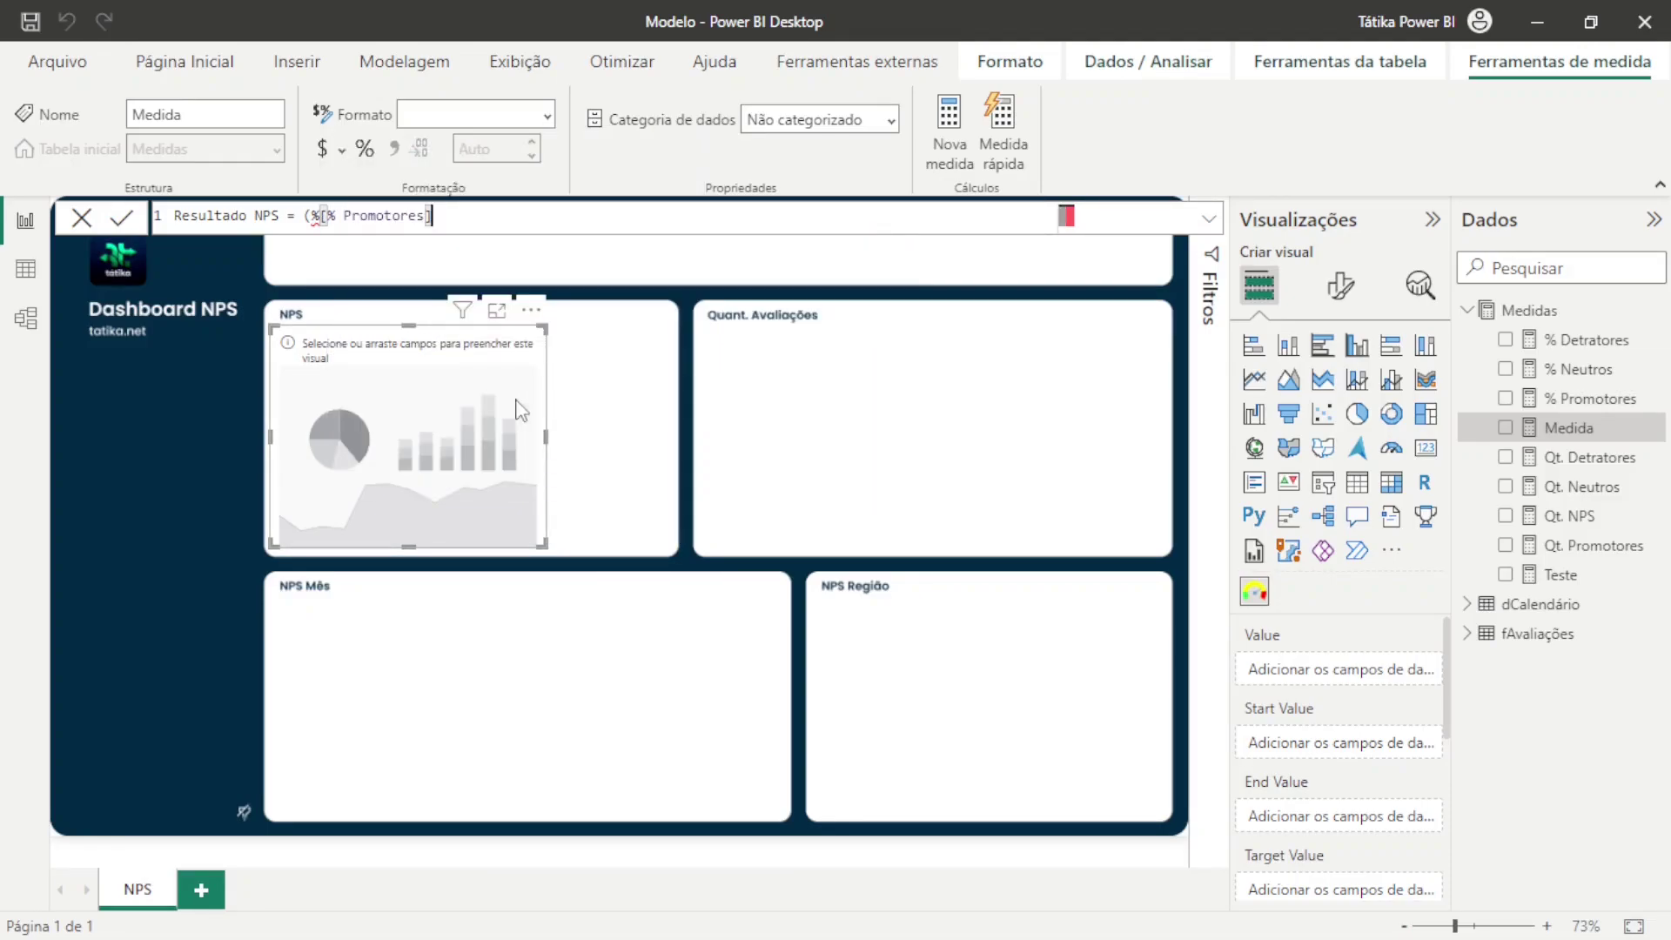
text(- %detra)
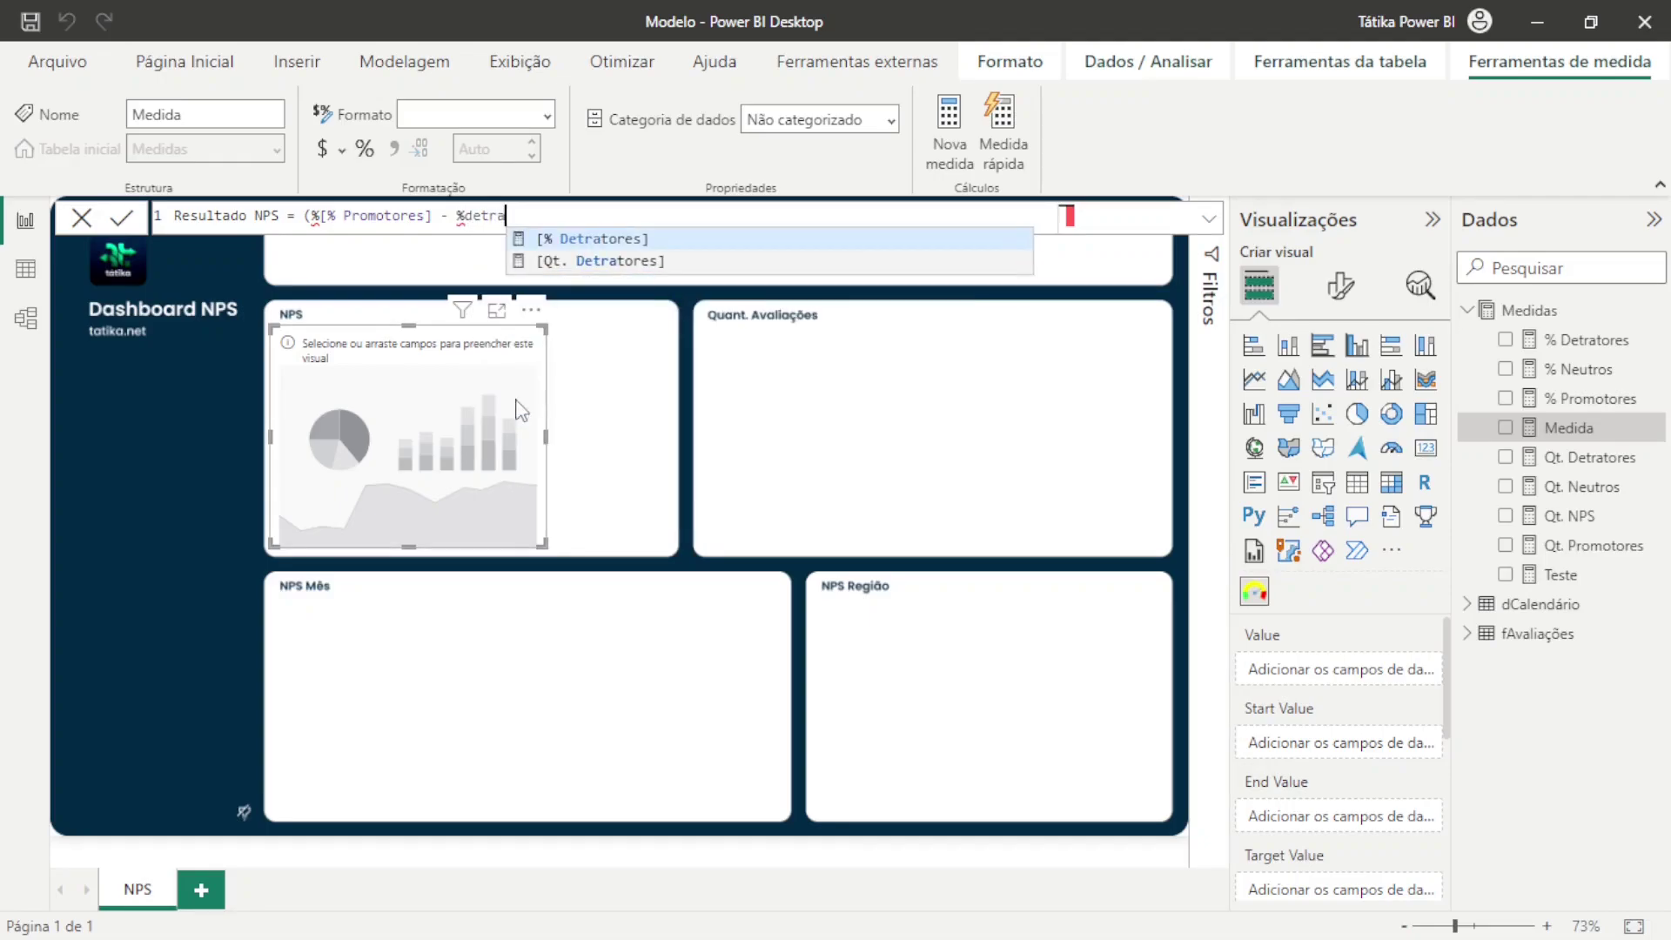
key(Tab)
text())
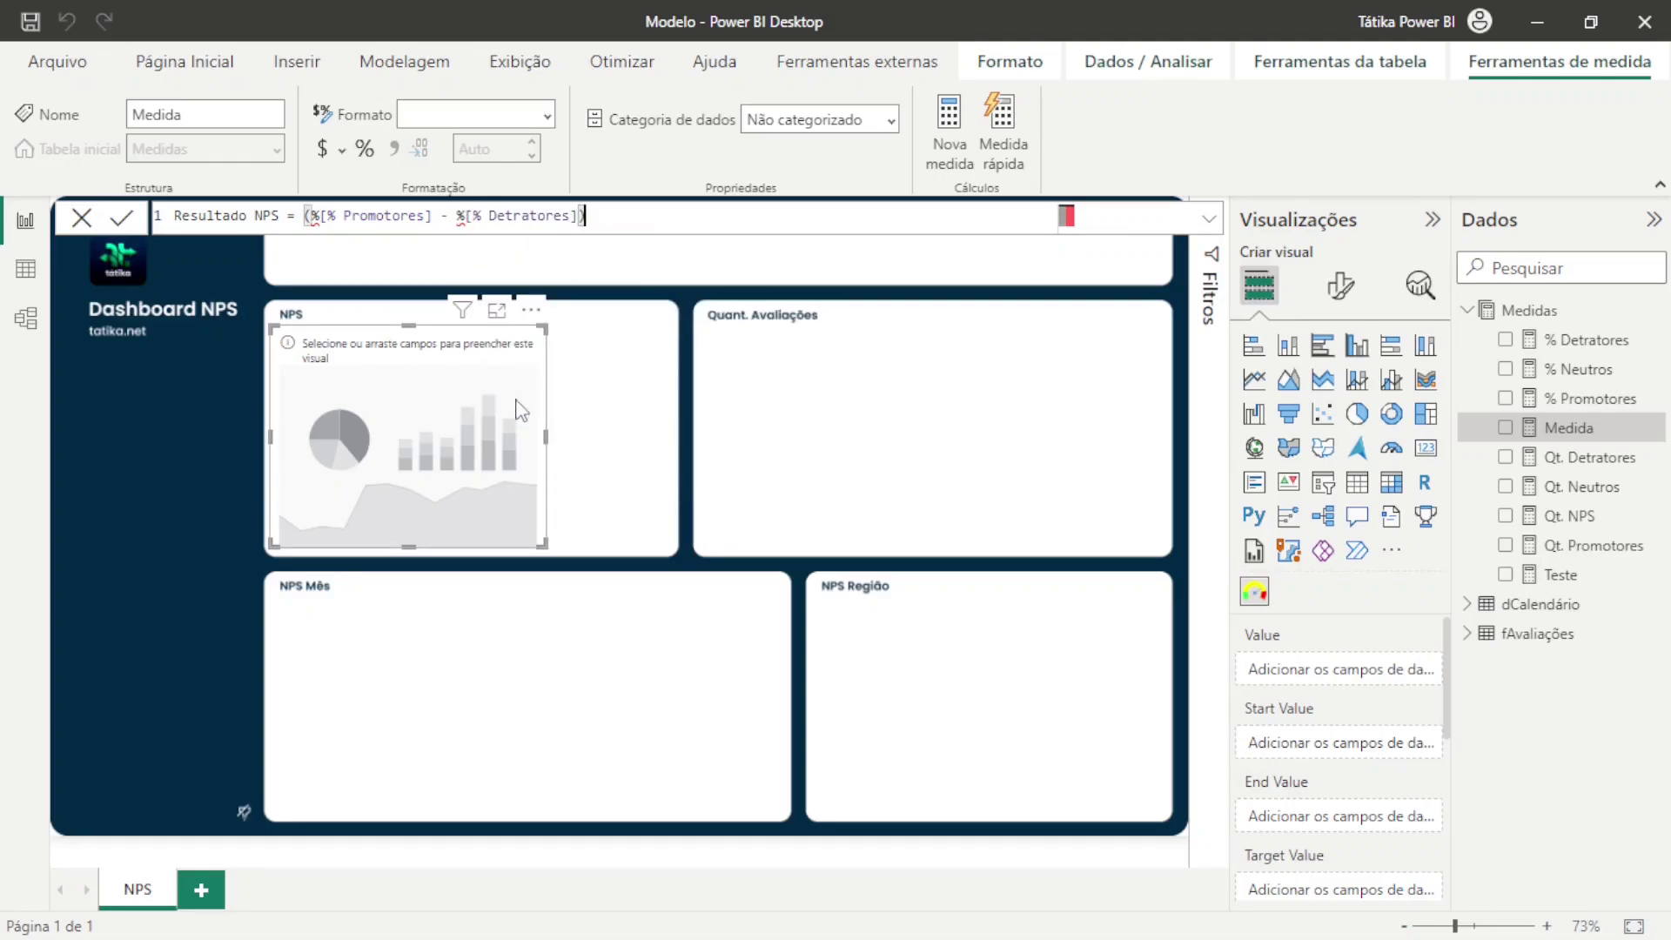
key(Return)
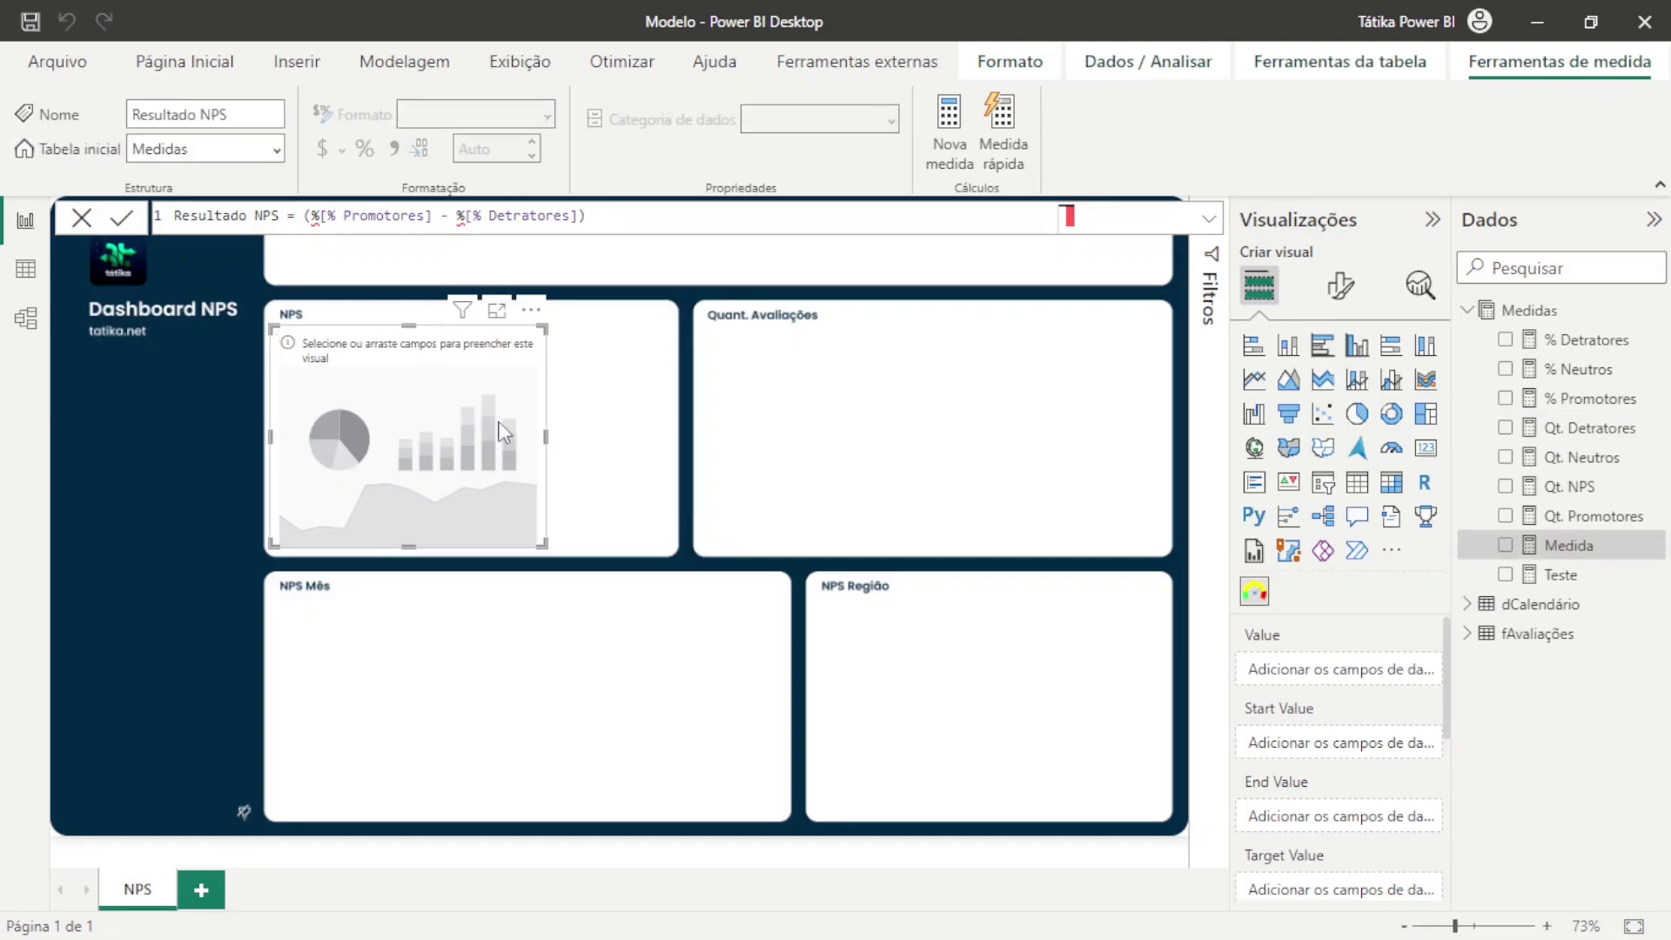
Remove the stray % signs from the Resultado NPS formula so it reads ([% Promotores] - [% Detratores])
click(321, 215)
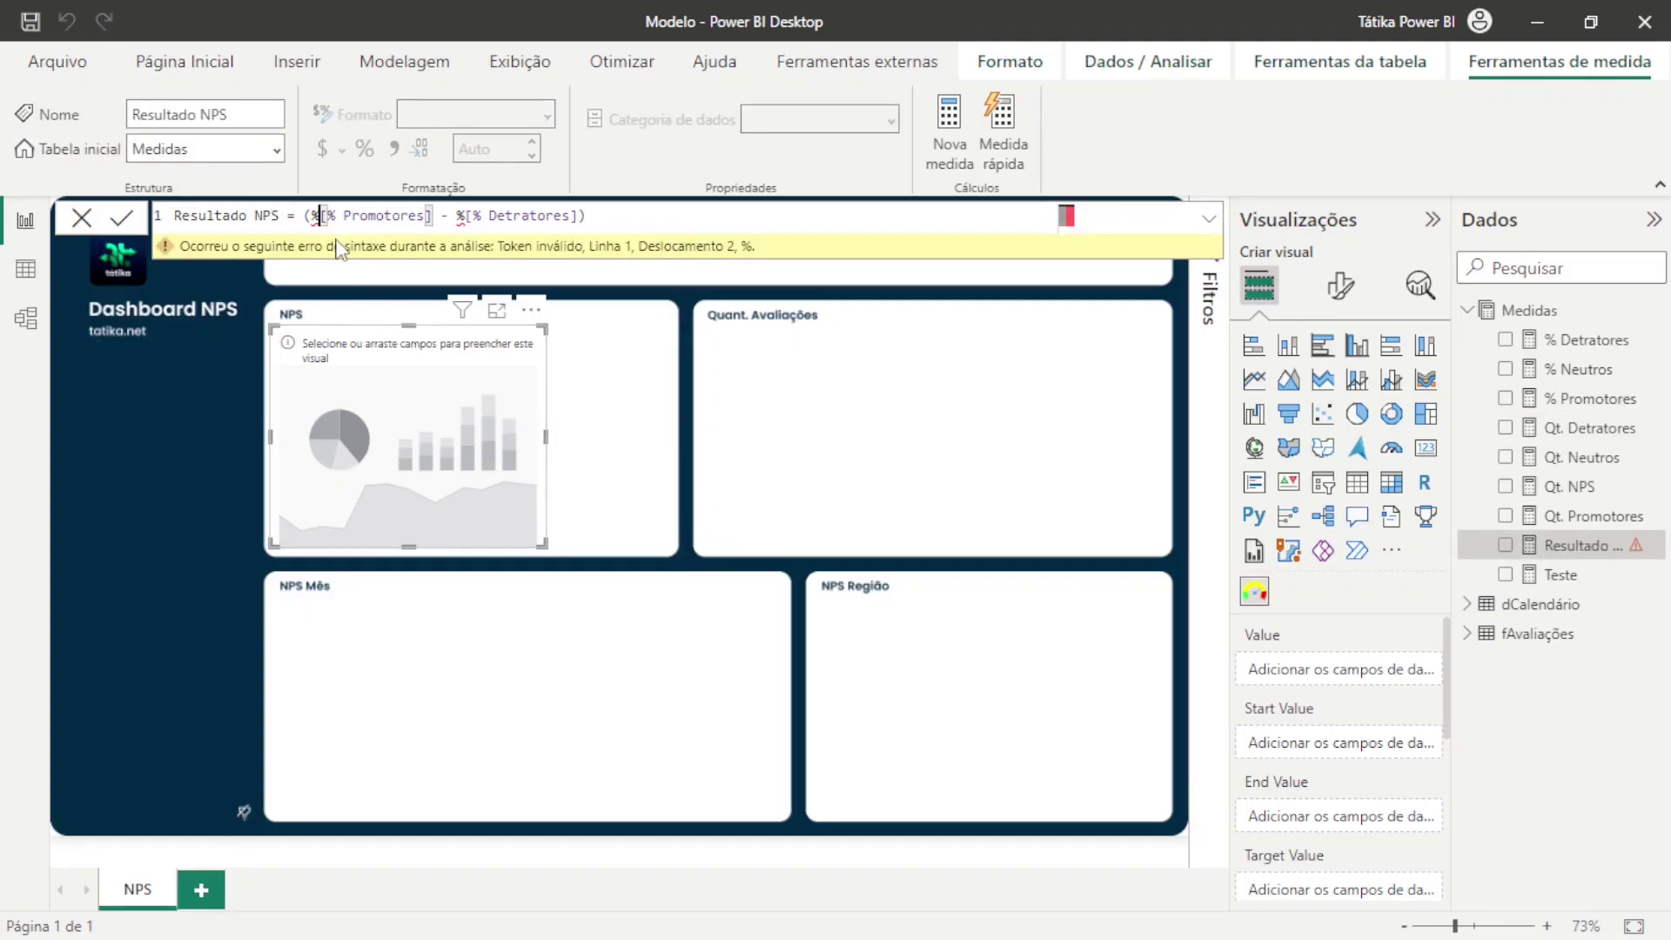
key(BackSpace)
key(Right)
key(Right)
key(Right)
key(Right)
key(Right)
key(Right)
key(Right)
key(Right)
key(Right)
key(Right)
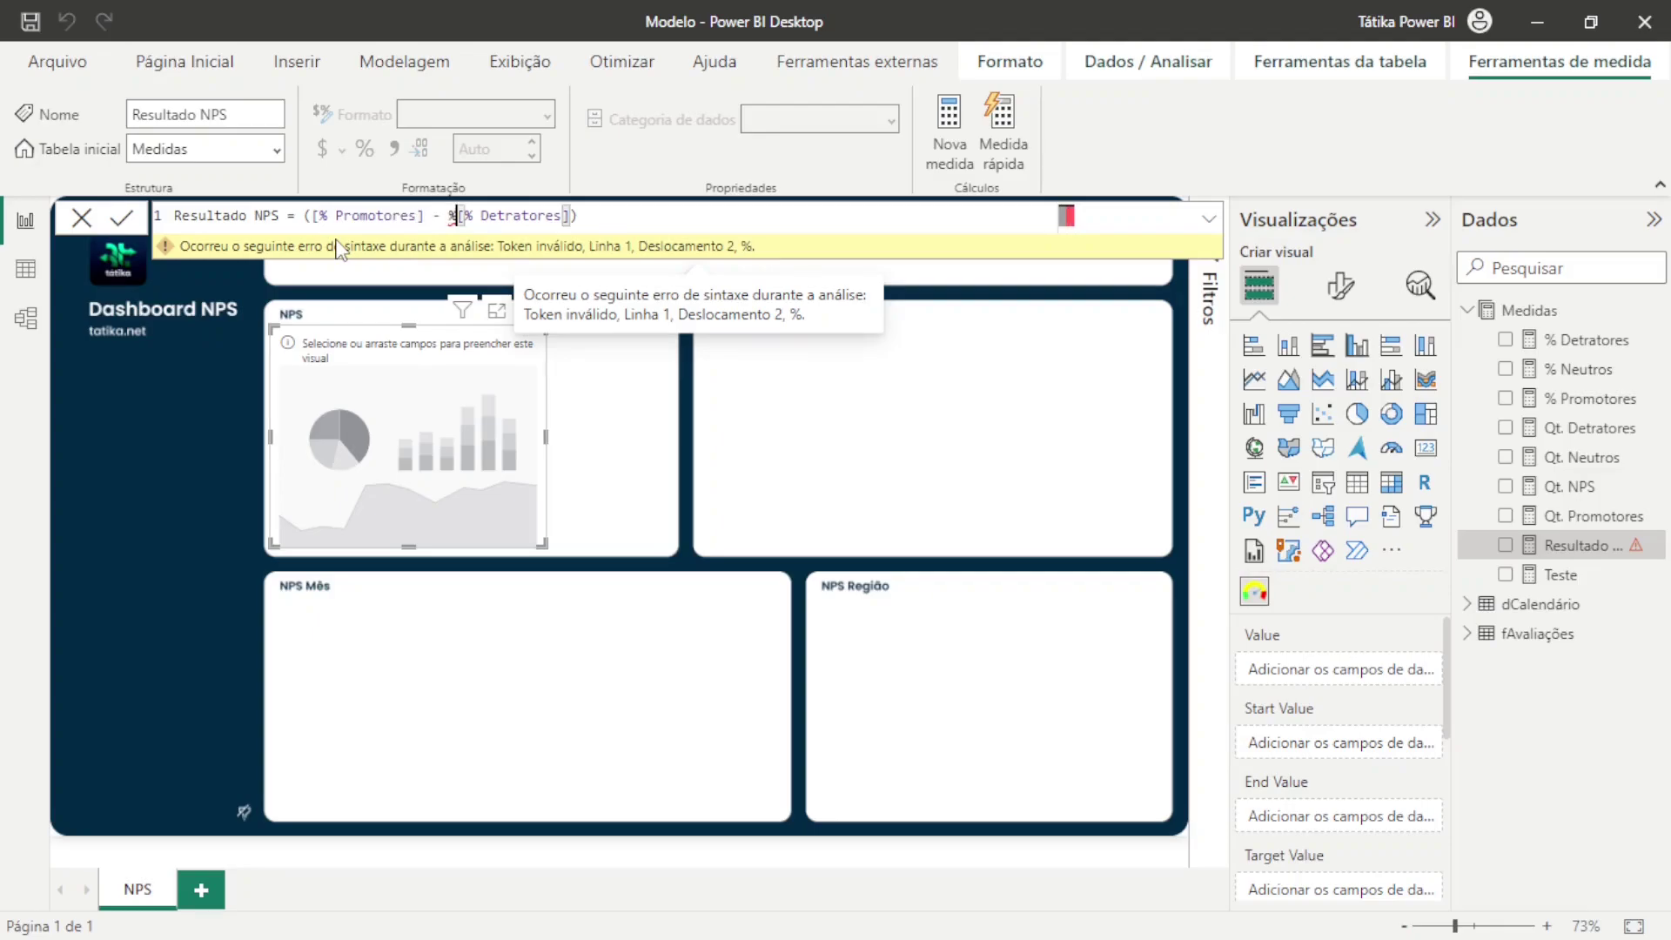
key(BackSpace)
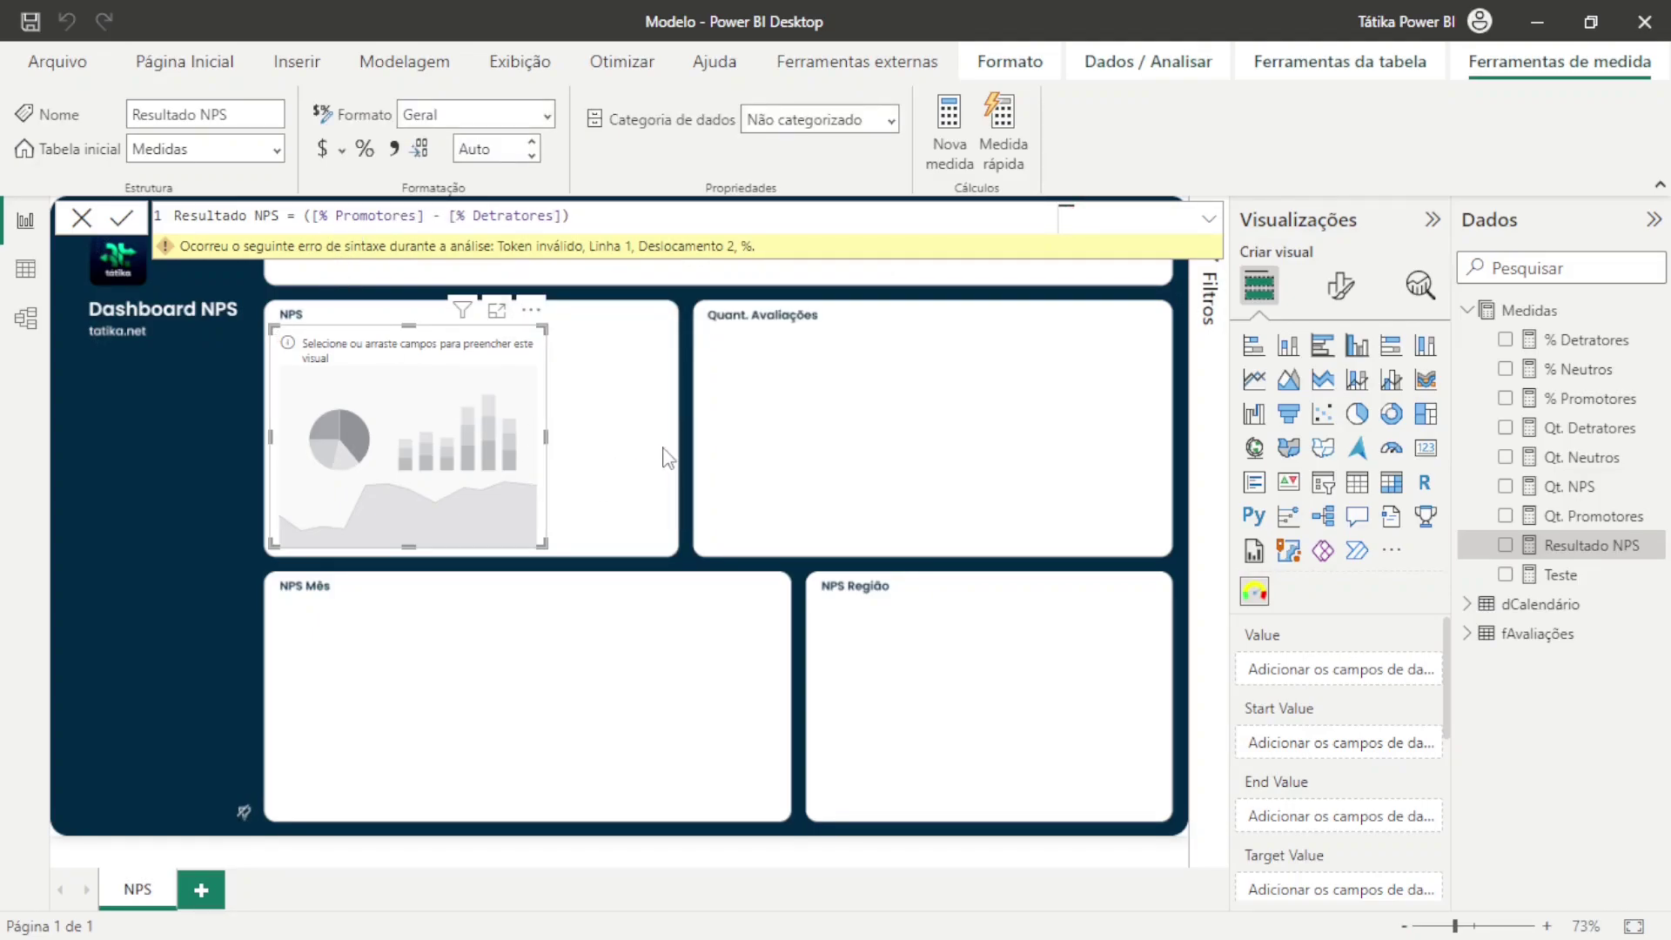
Format Resultado NPS as a percentage and assign it as the value of the Tachometer in the NPS area
click(363, 149)
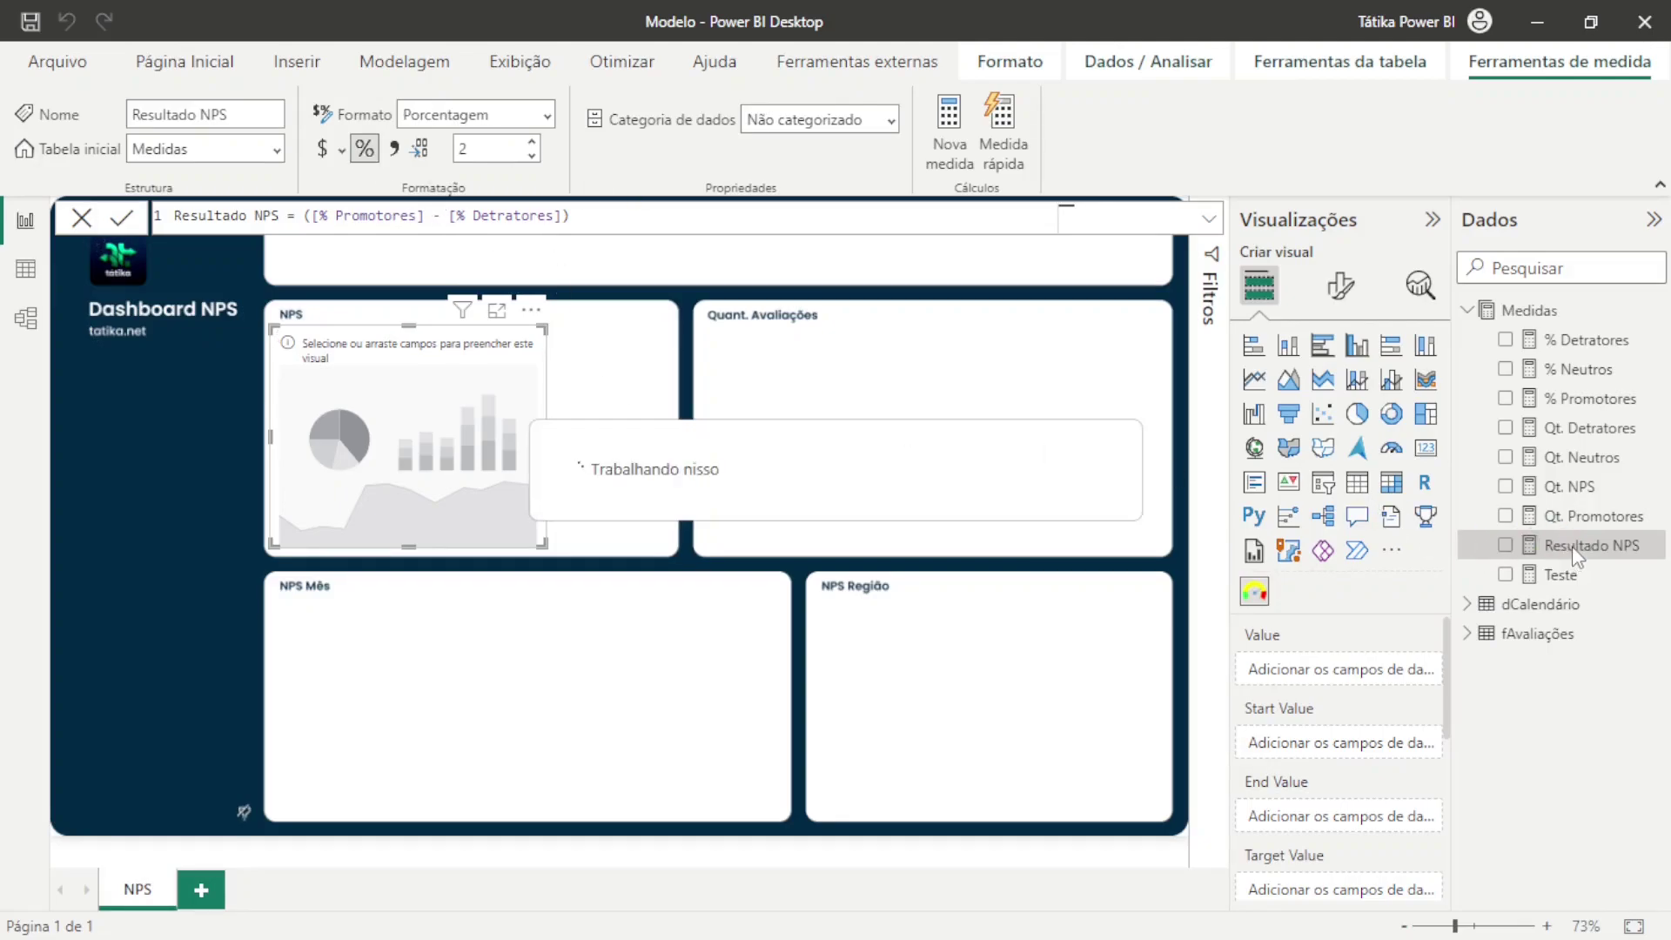
drag(1576, 550, 395, 418)
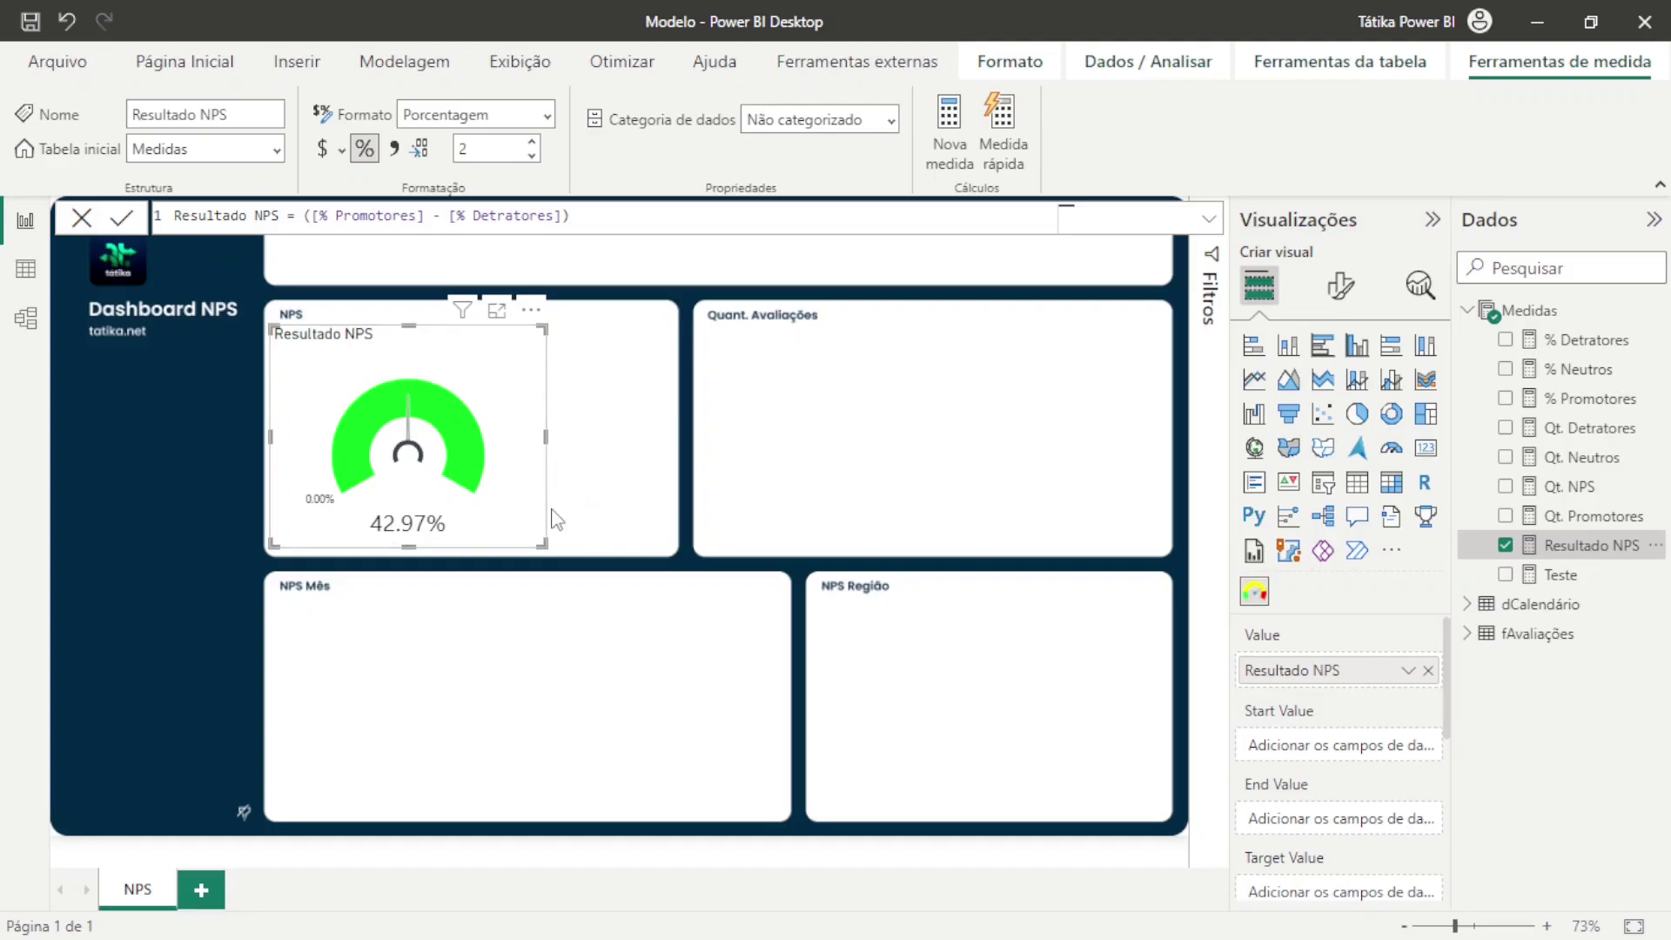
Set the Tachometer's gauge axis to a start angle of 270 degrees and an end angle of 90
click(1339, 290)
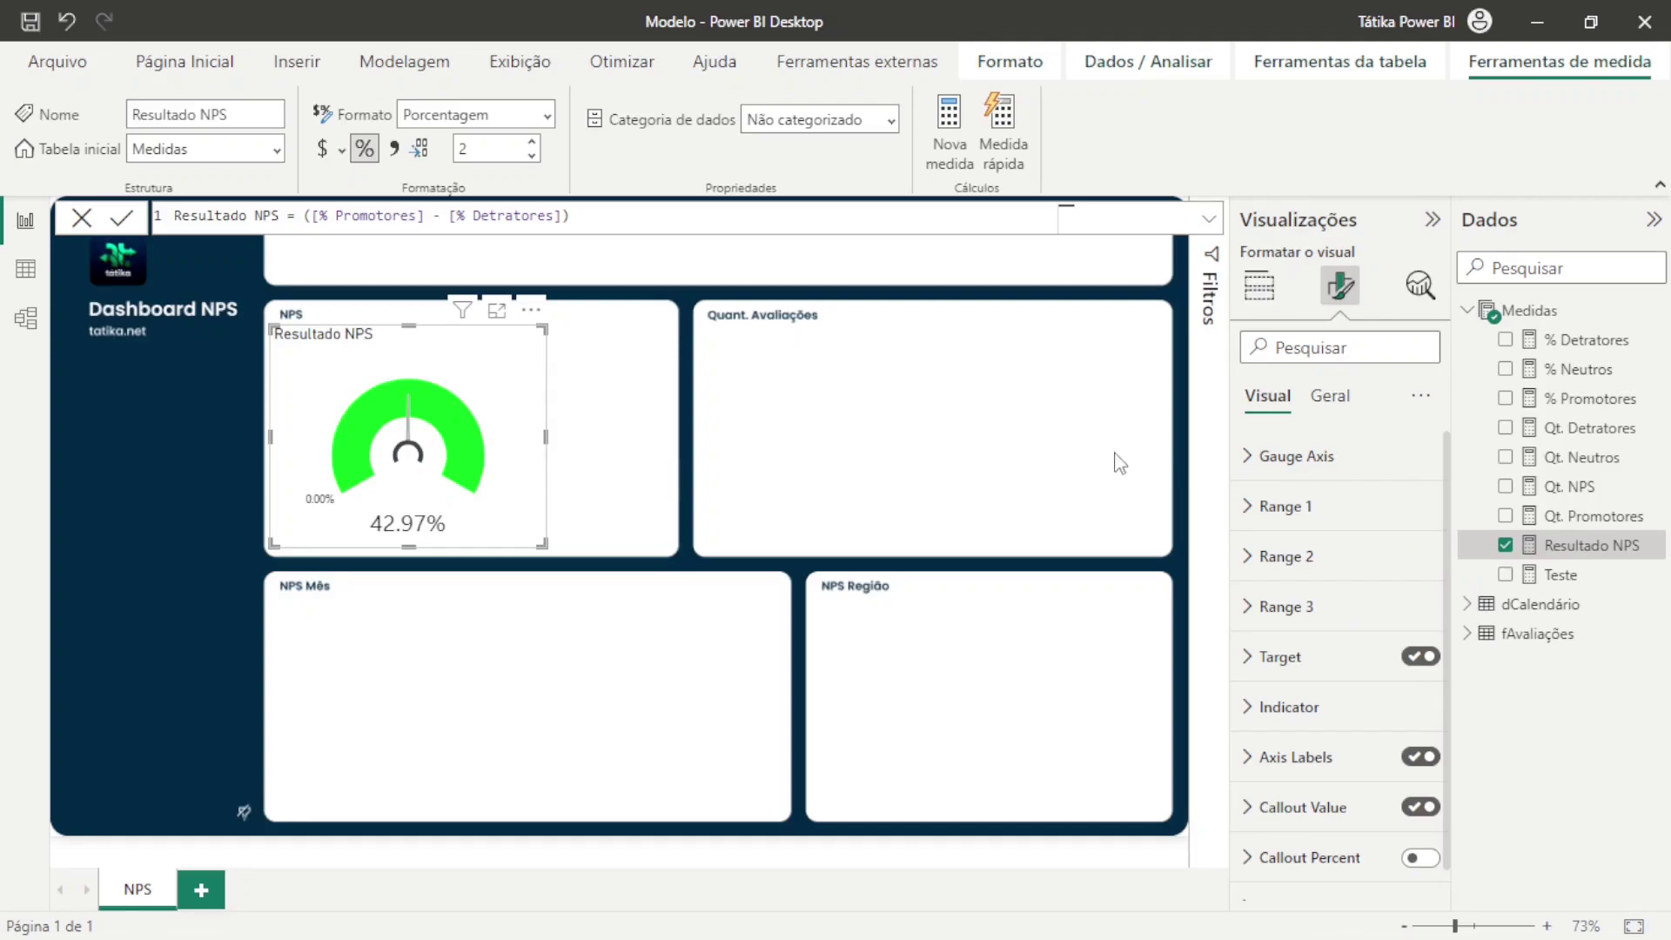
click(1301, 466)
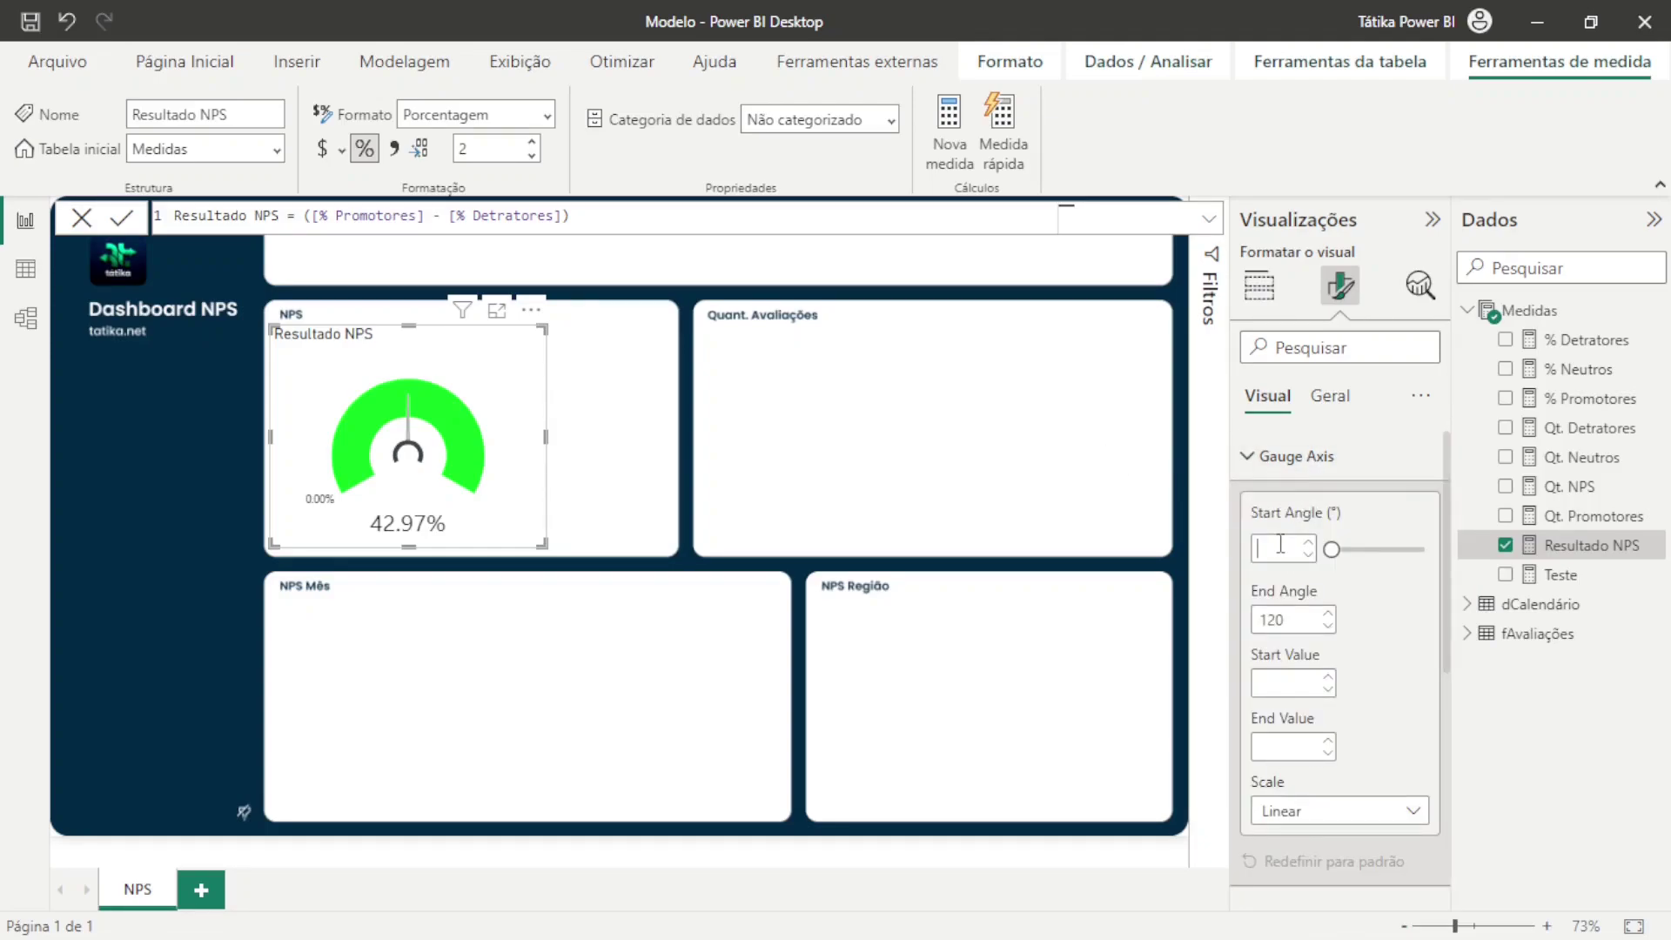
text(27)
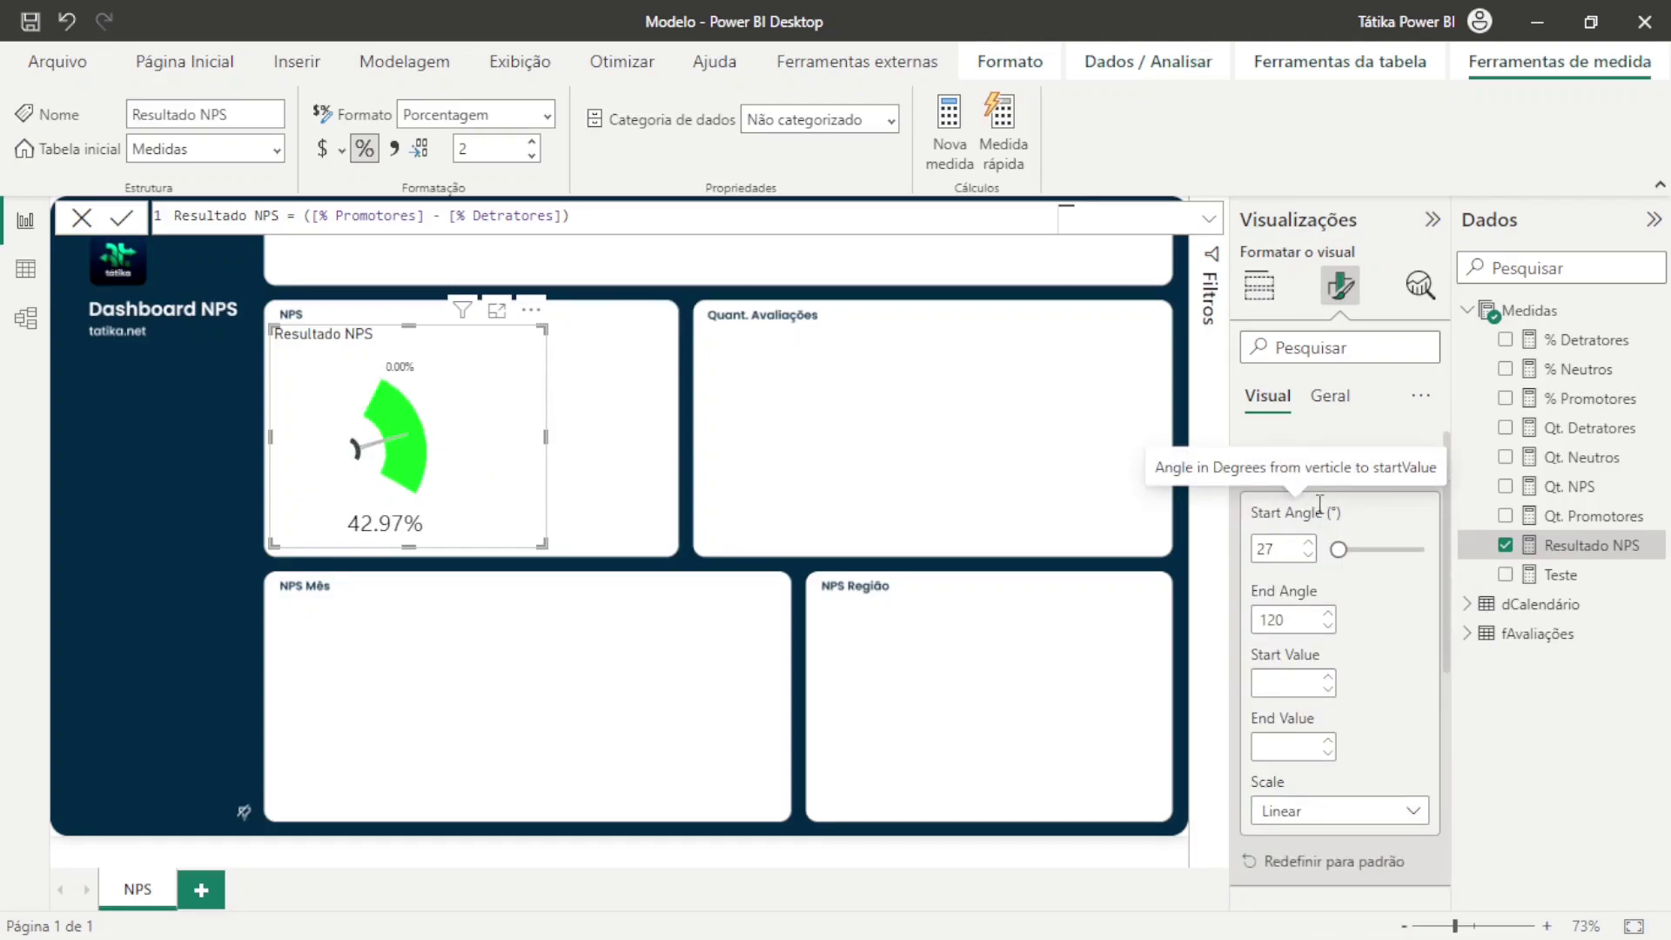
text(0)
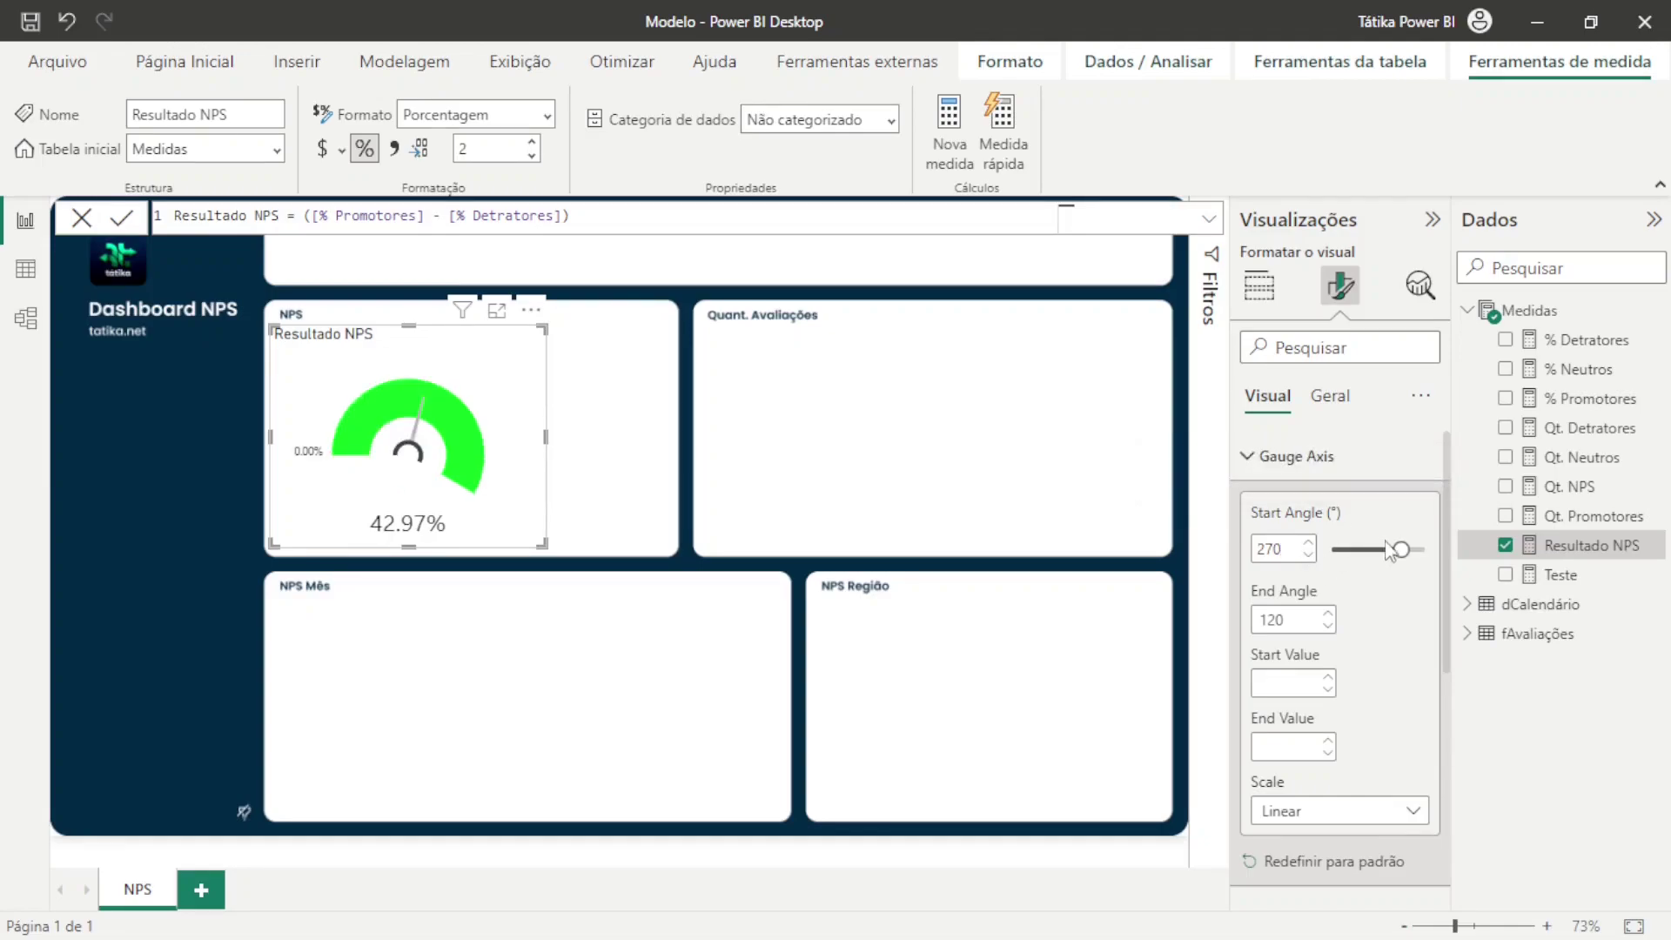
mouse_move(1401, 544)
mouse_down()
mouse_move(1378, 547)
mouse_move(1396, 549)
mouse_up()
click(1292, 553)
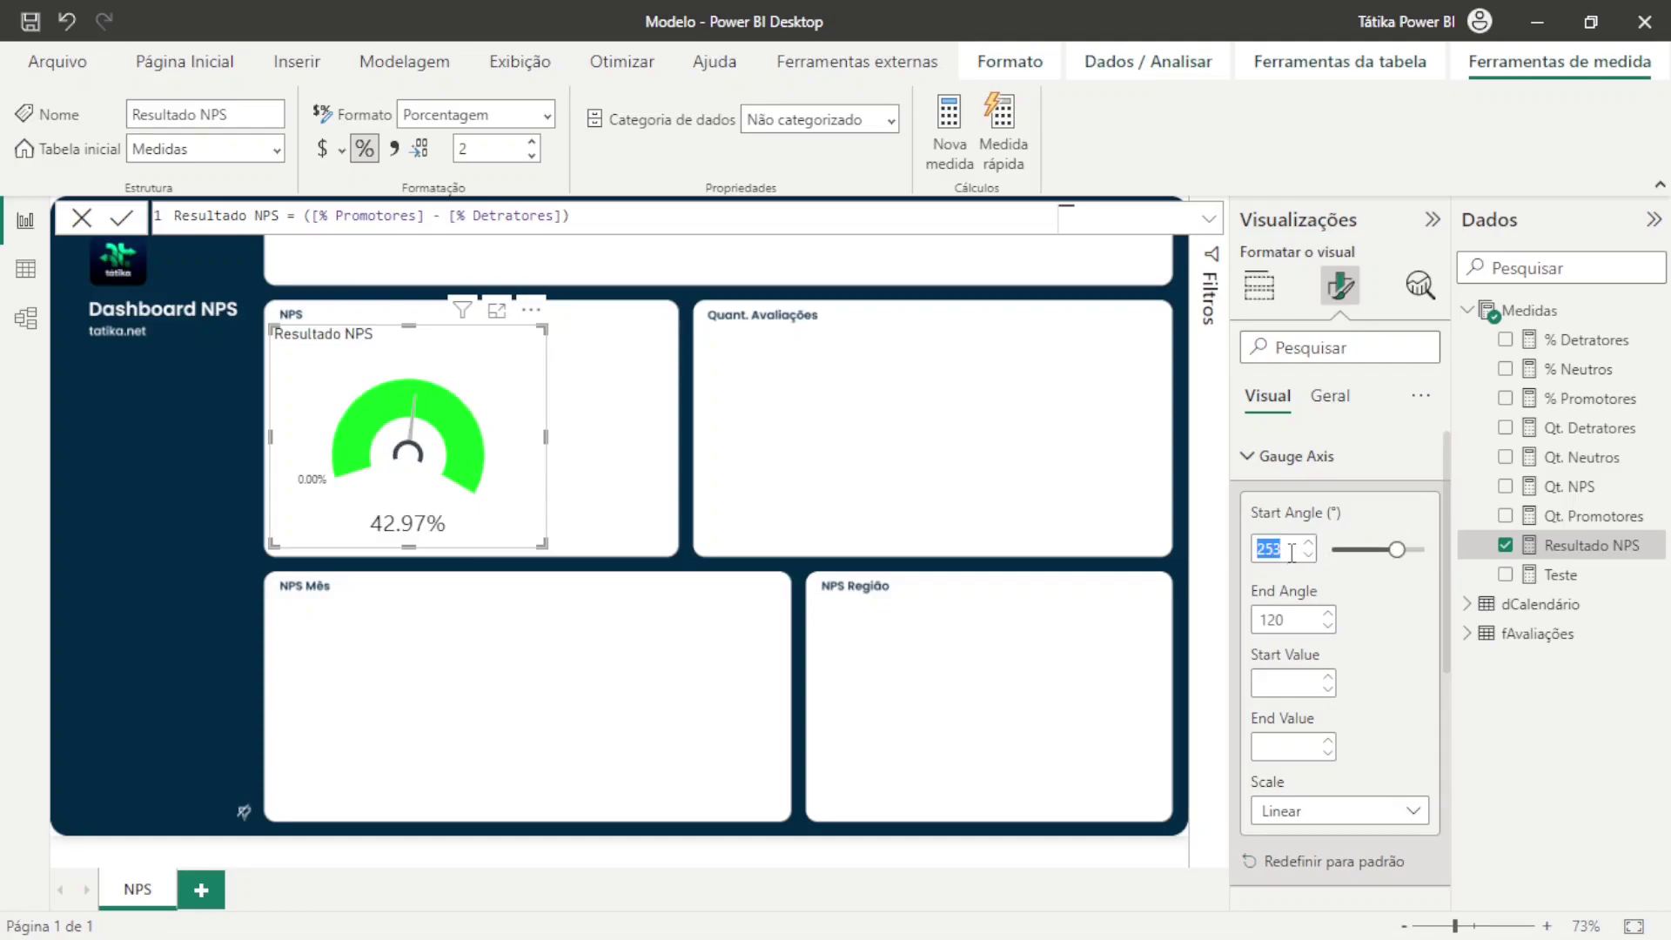
text(270)
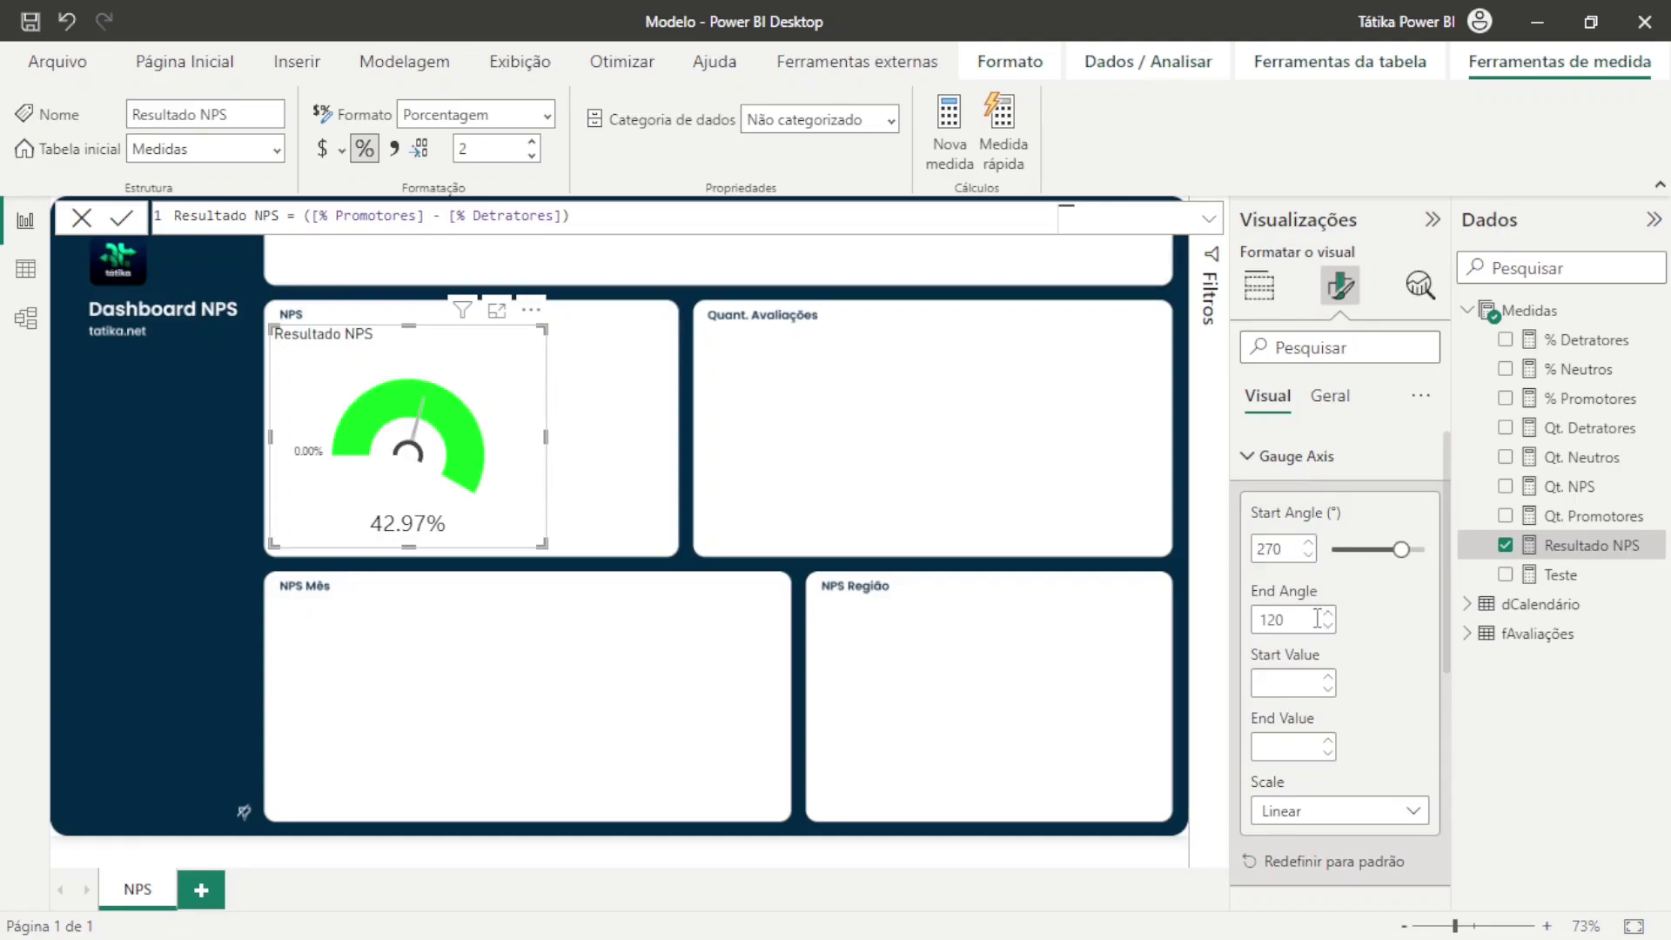
double_click(1270, 619)
text(90)
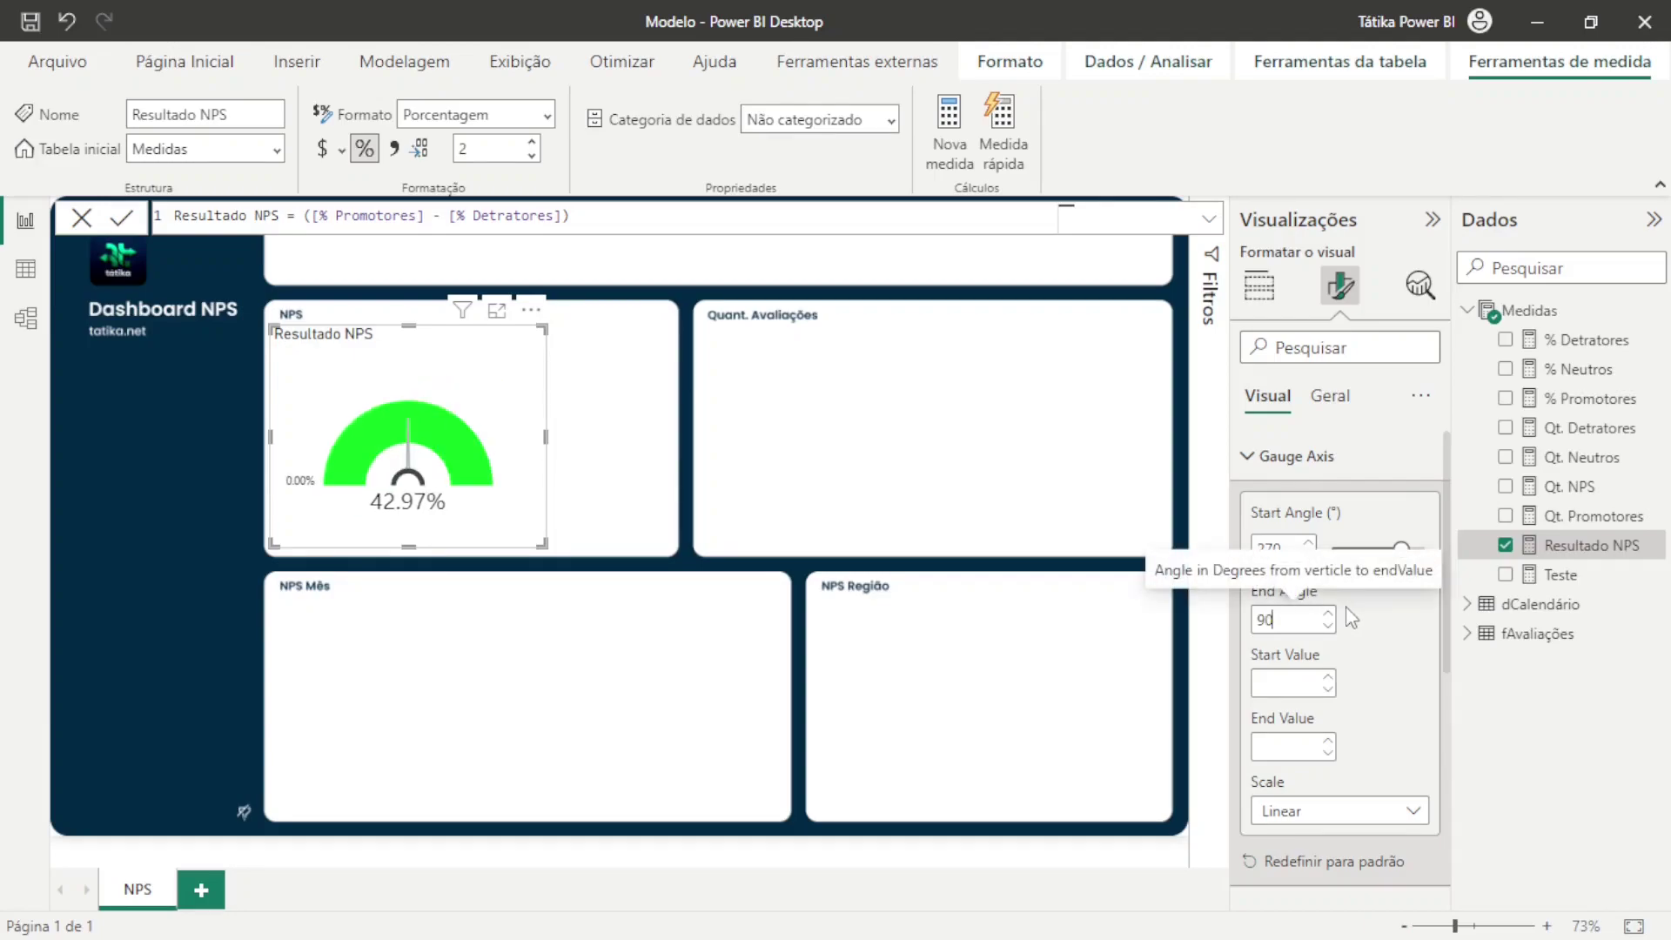
Set the Tachometer's gauge axis start value to 0 and its end value to 1
click(1317, 690)
text(0)
click(1283, 746)
text(1)
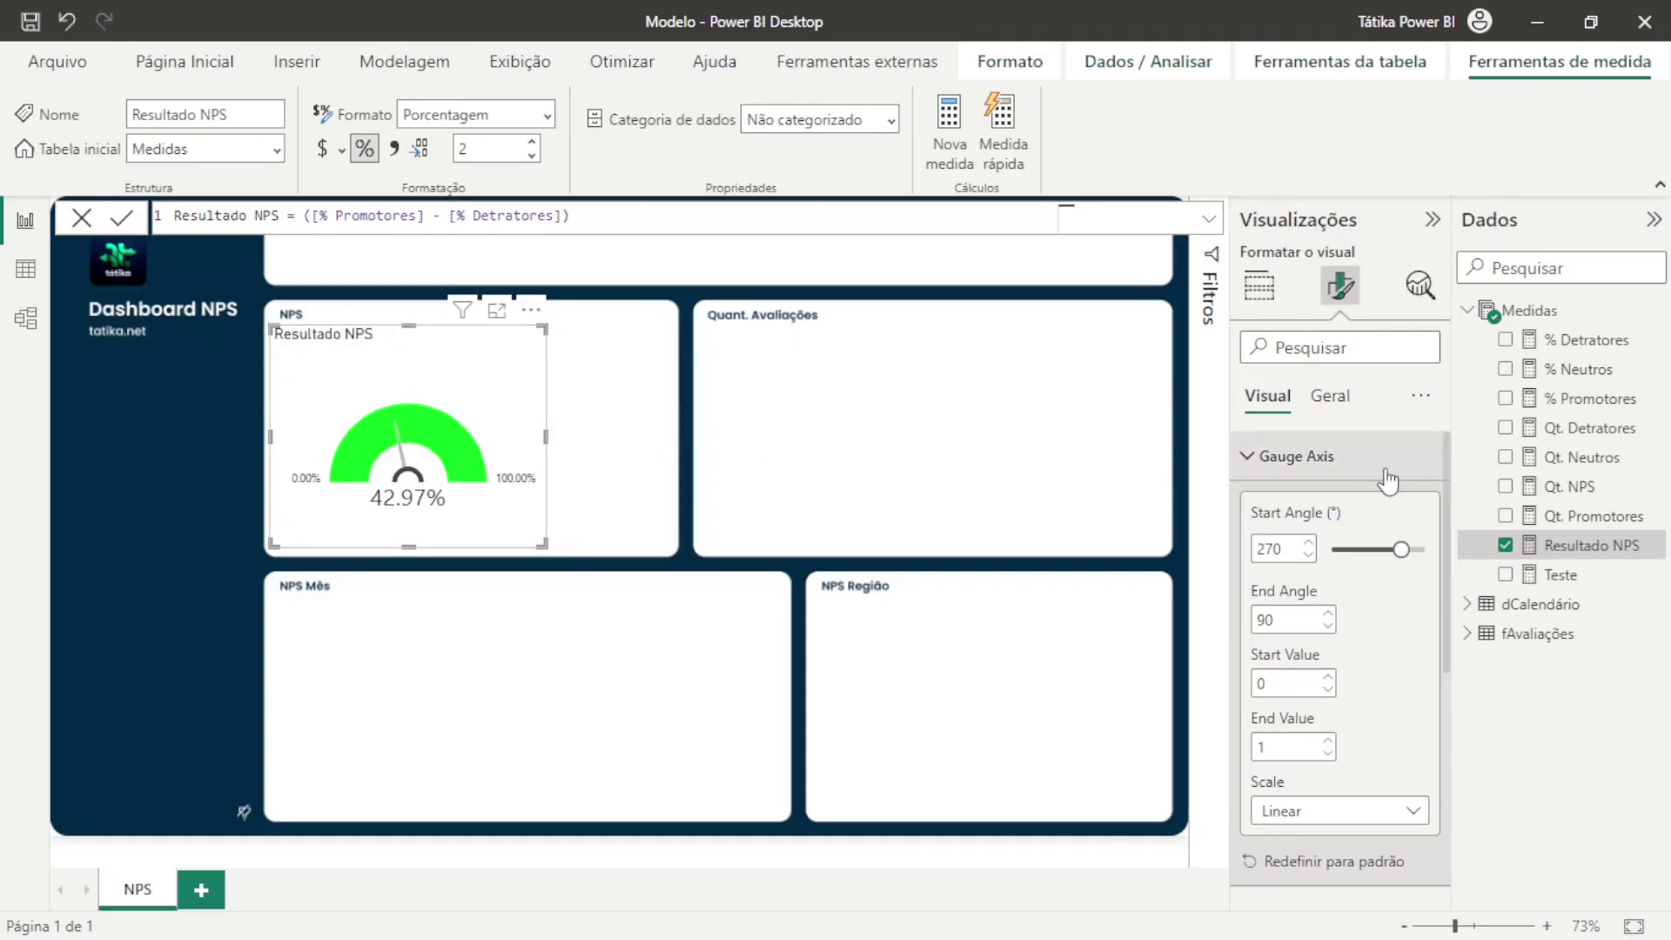
click(1322, 456)
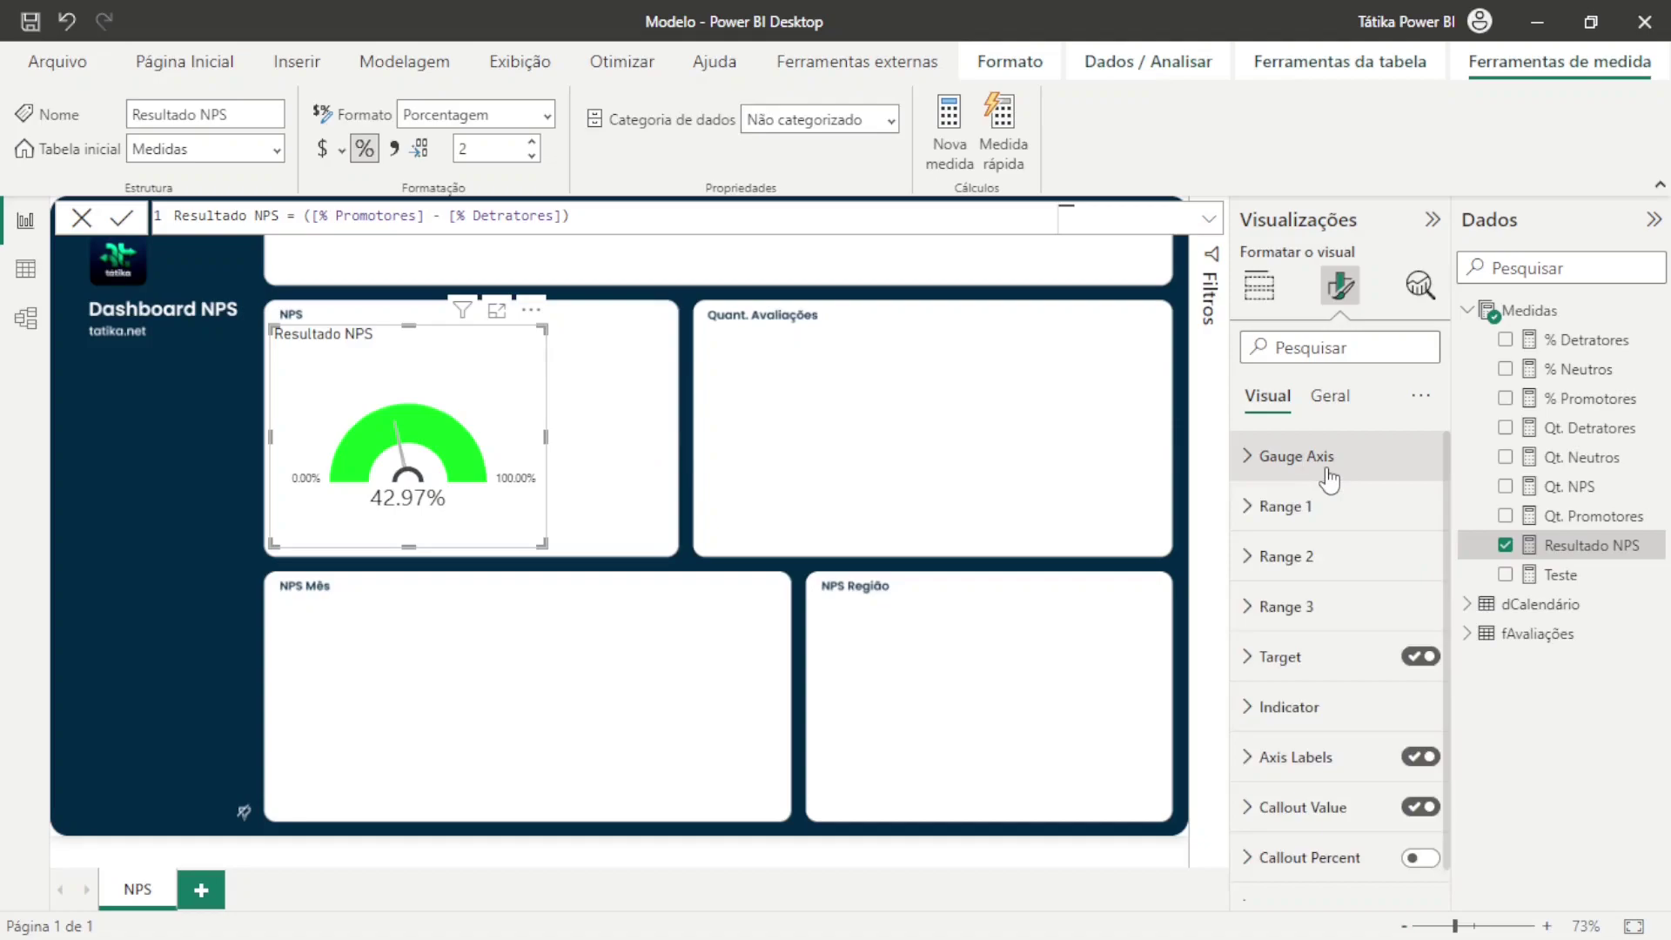
Color Range 1 of the Tachometer with the red theme color
click(1302, 527)
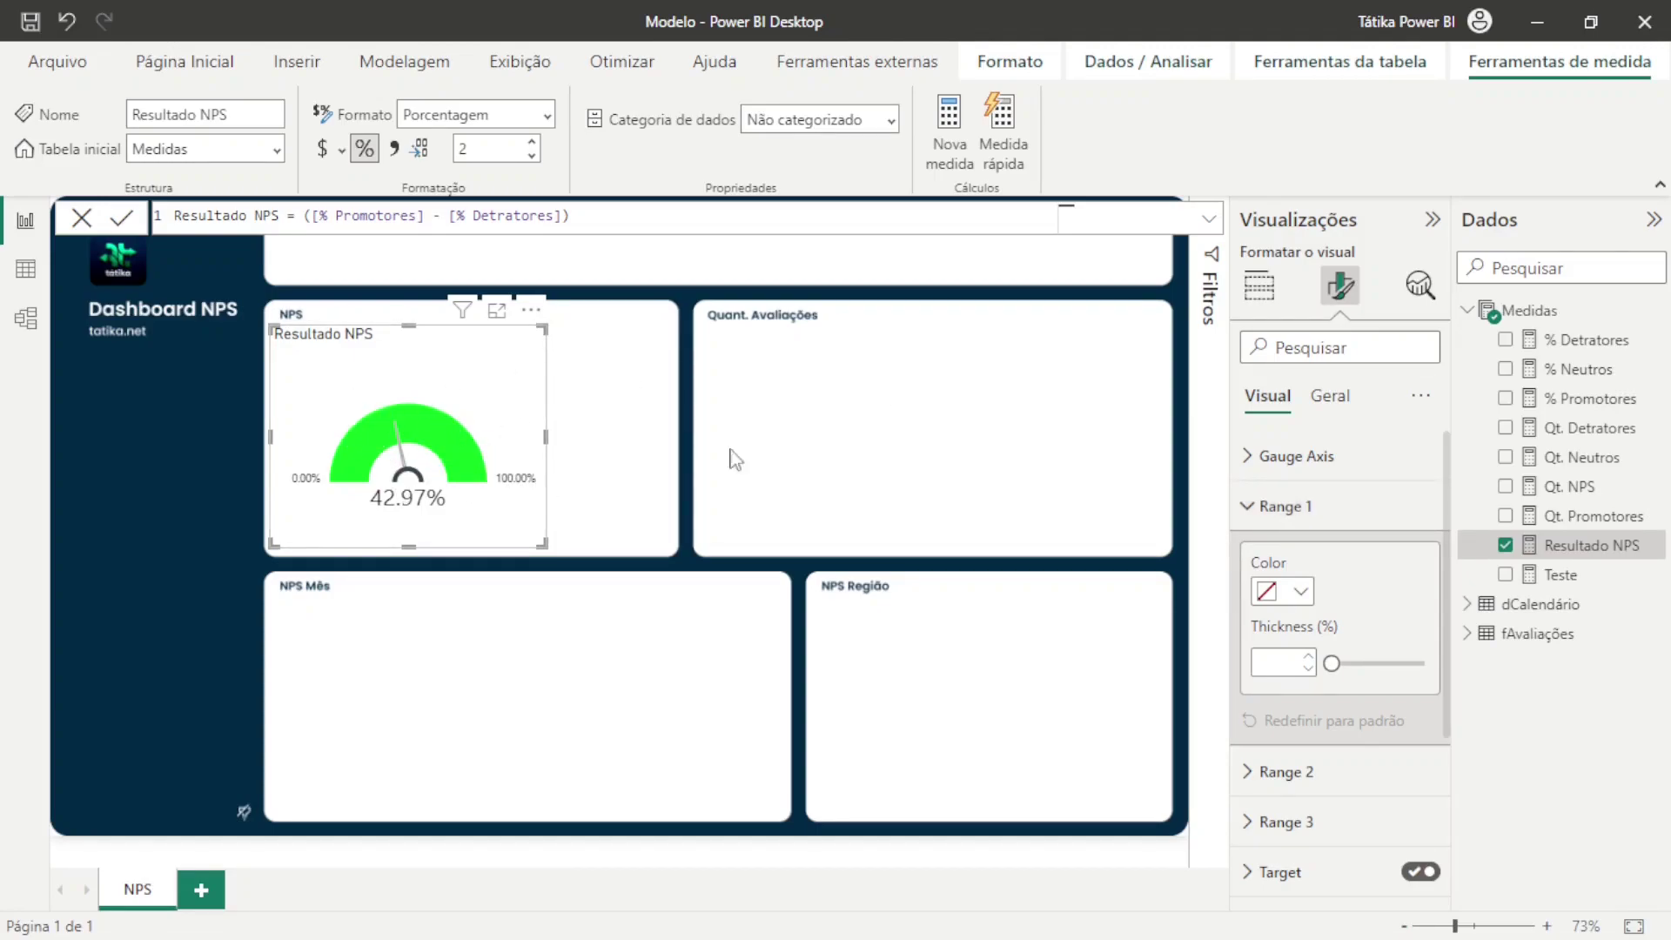
click(1297, 507)
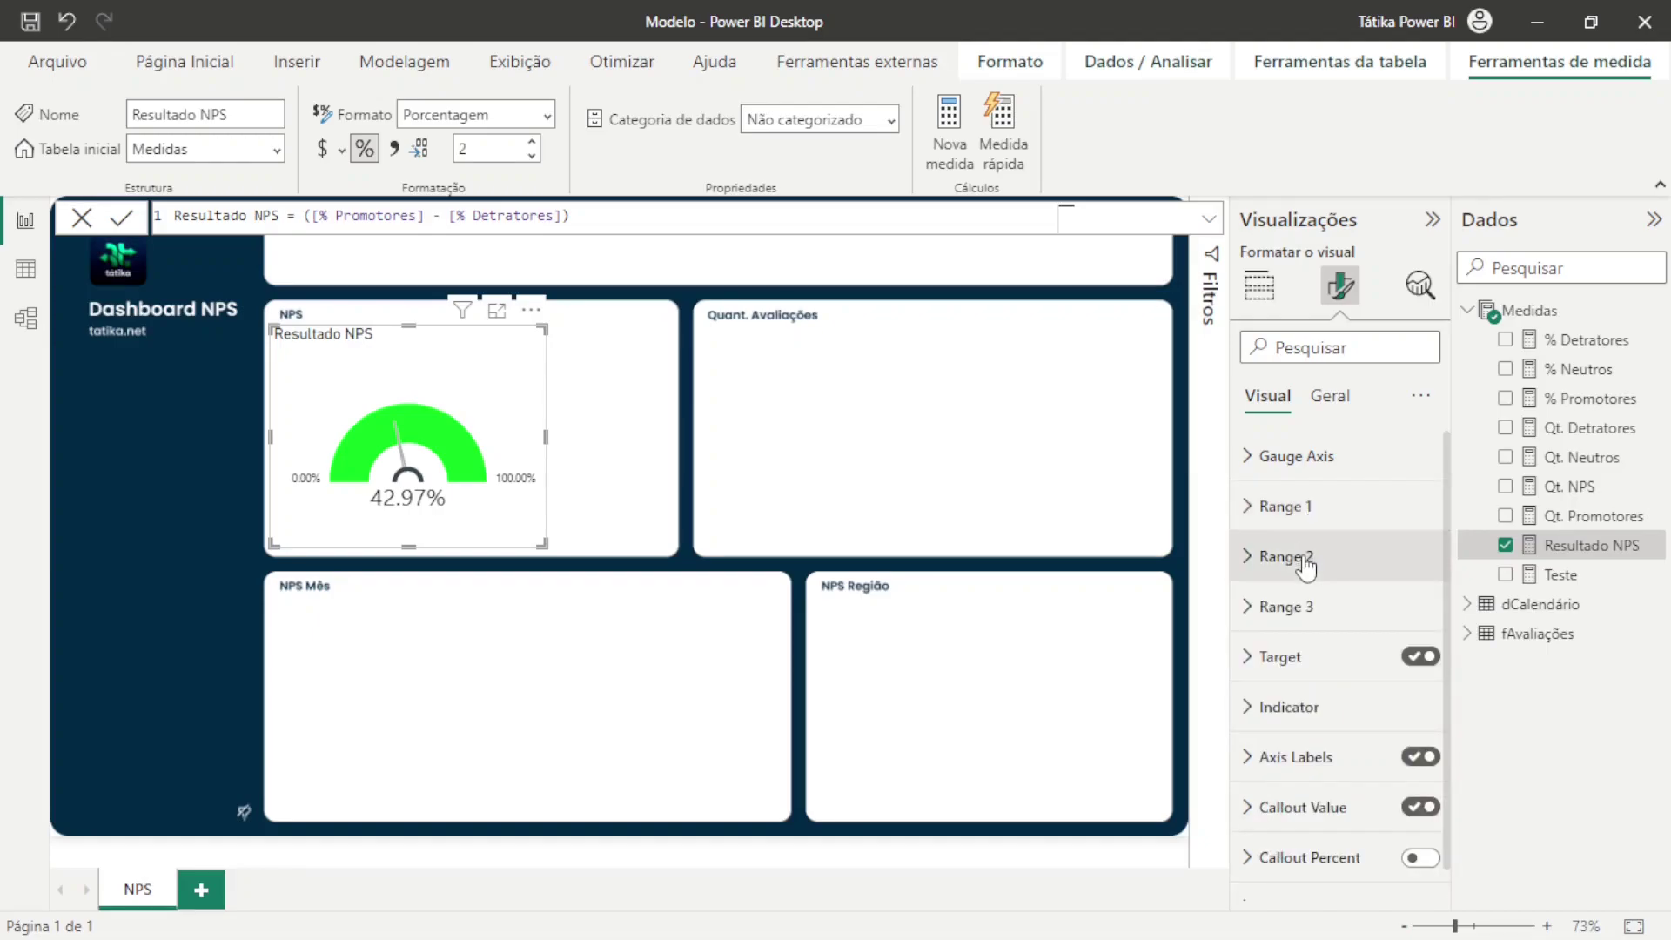
click(1286, 504)
click(1300, 593)
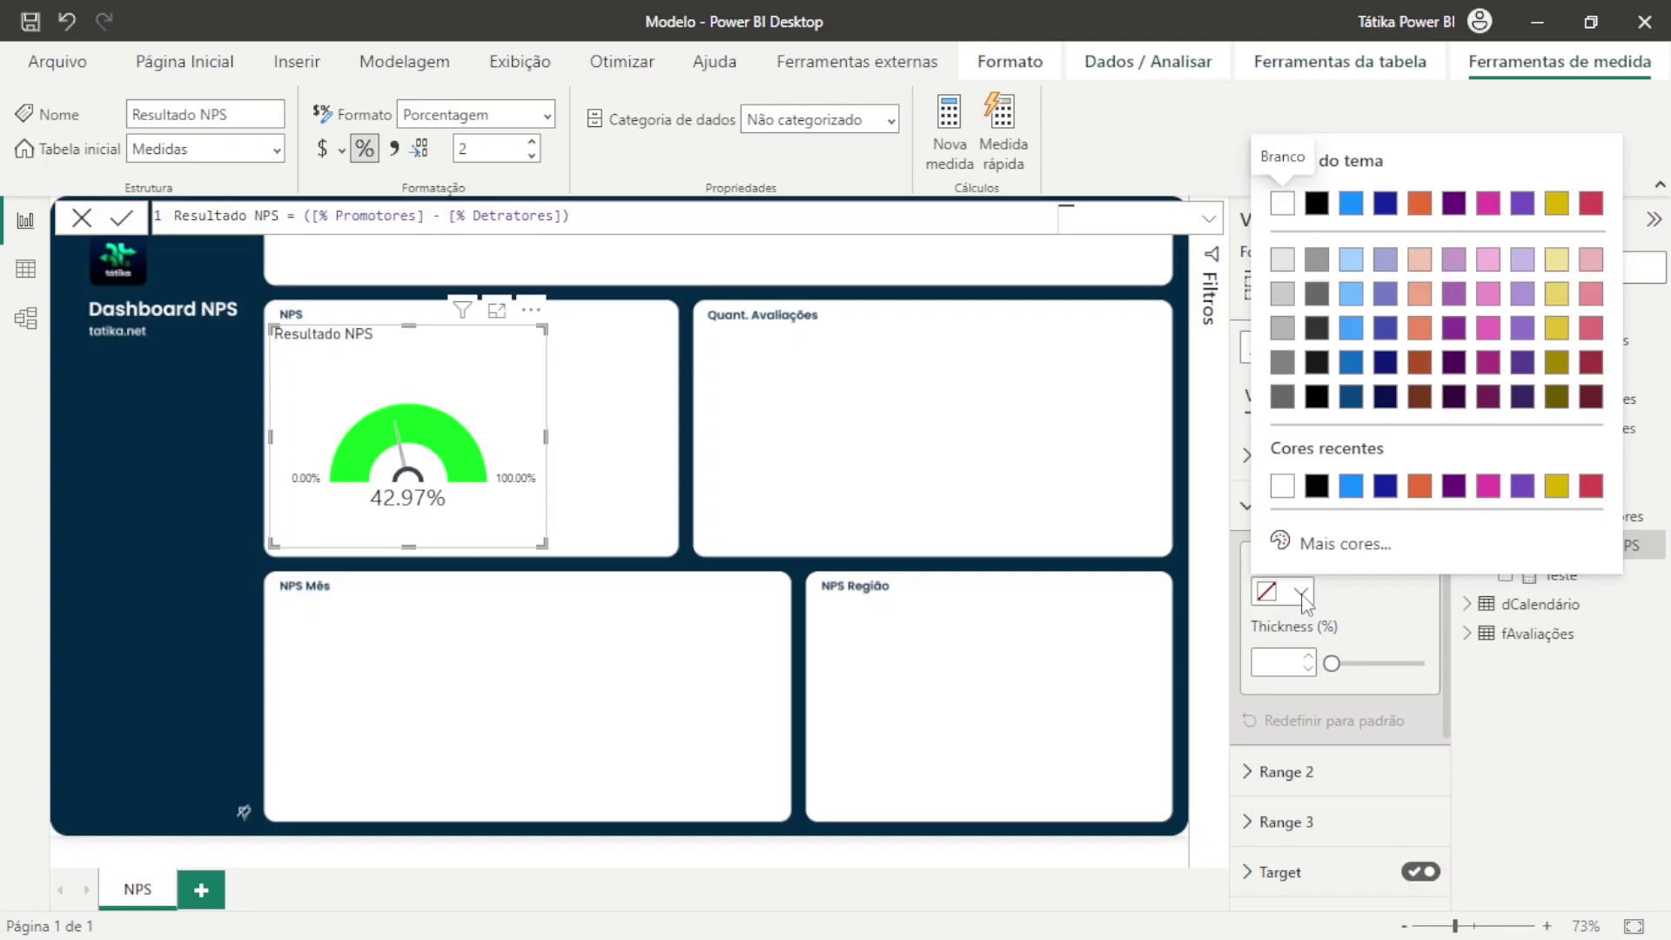
click(1591, 203)
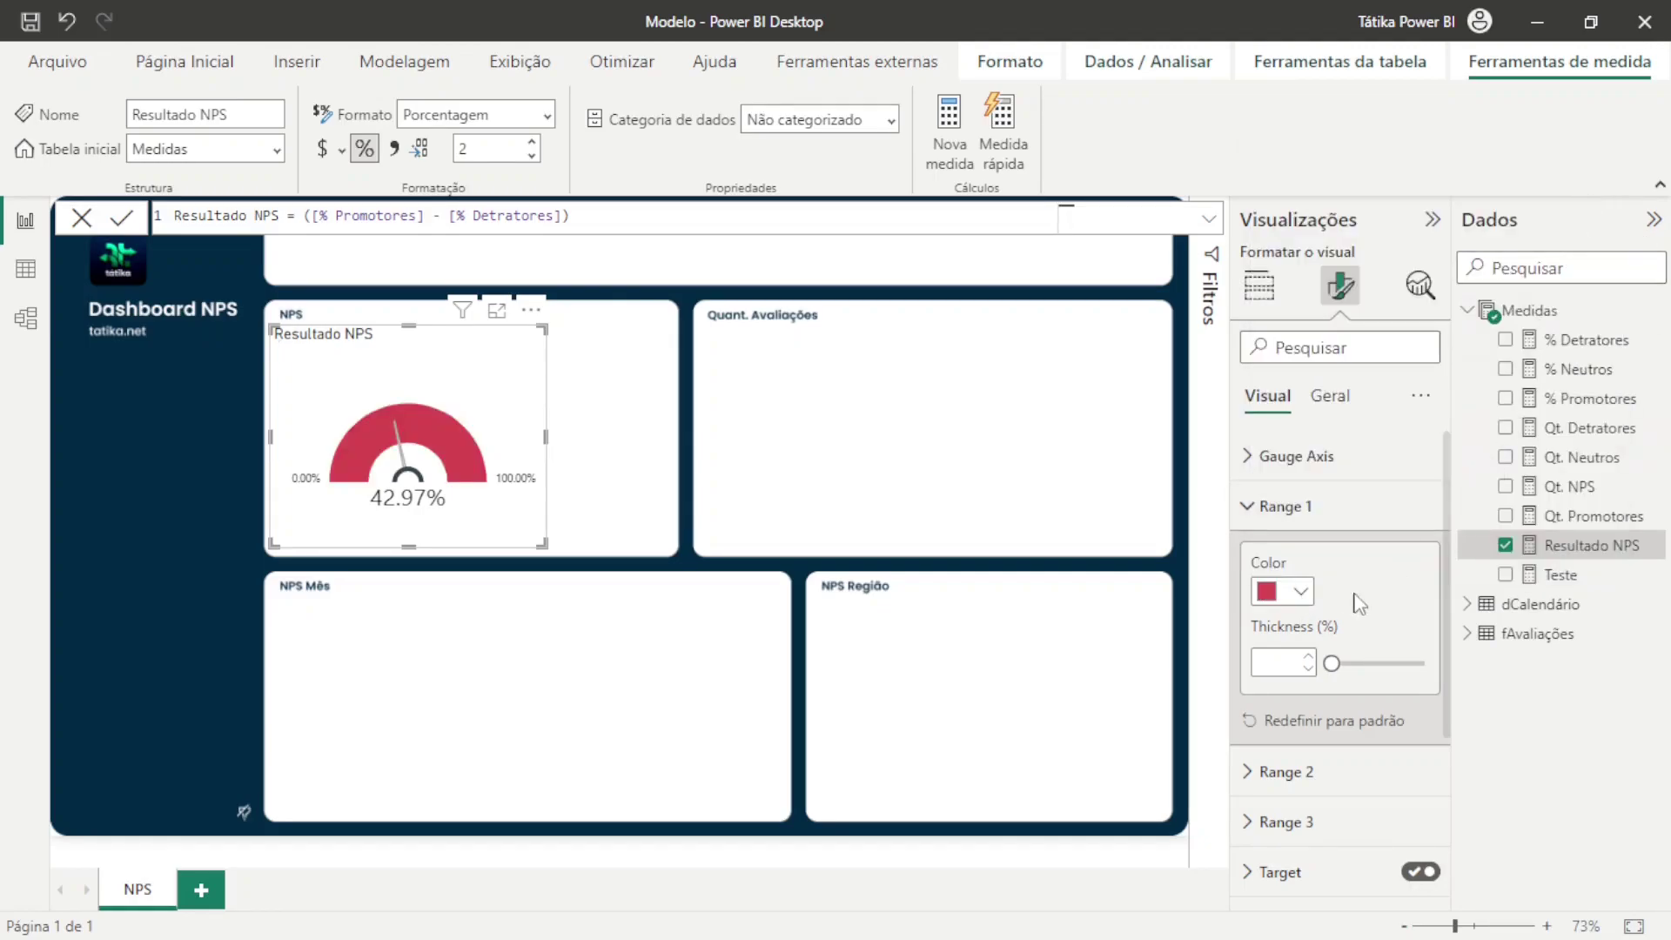
click(1305, 511)
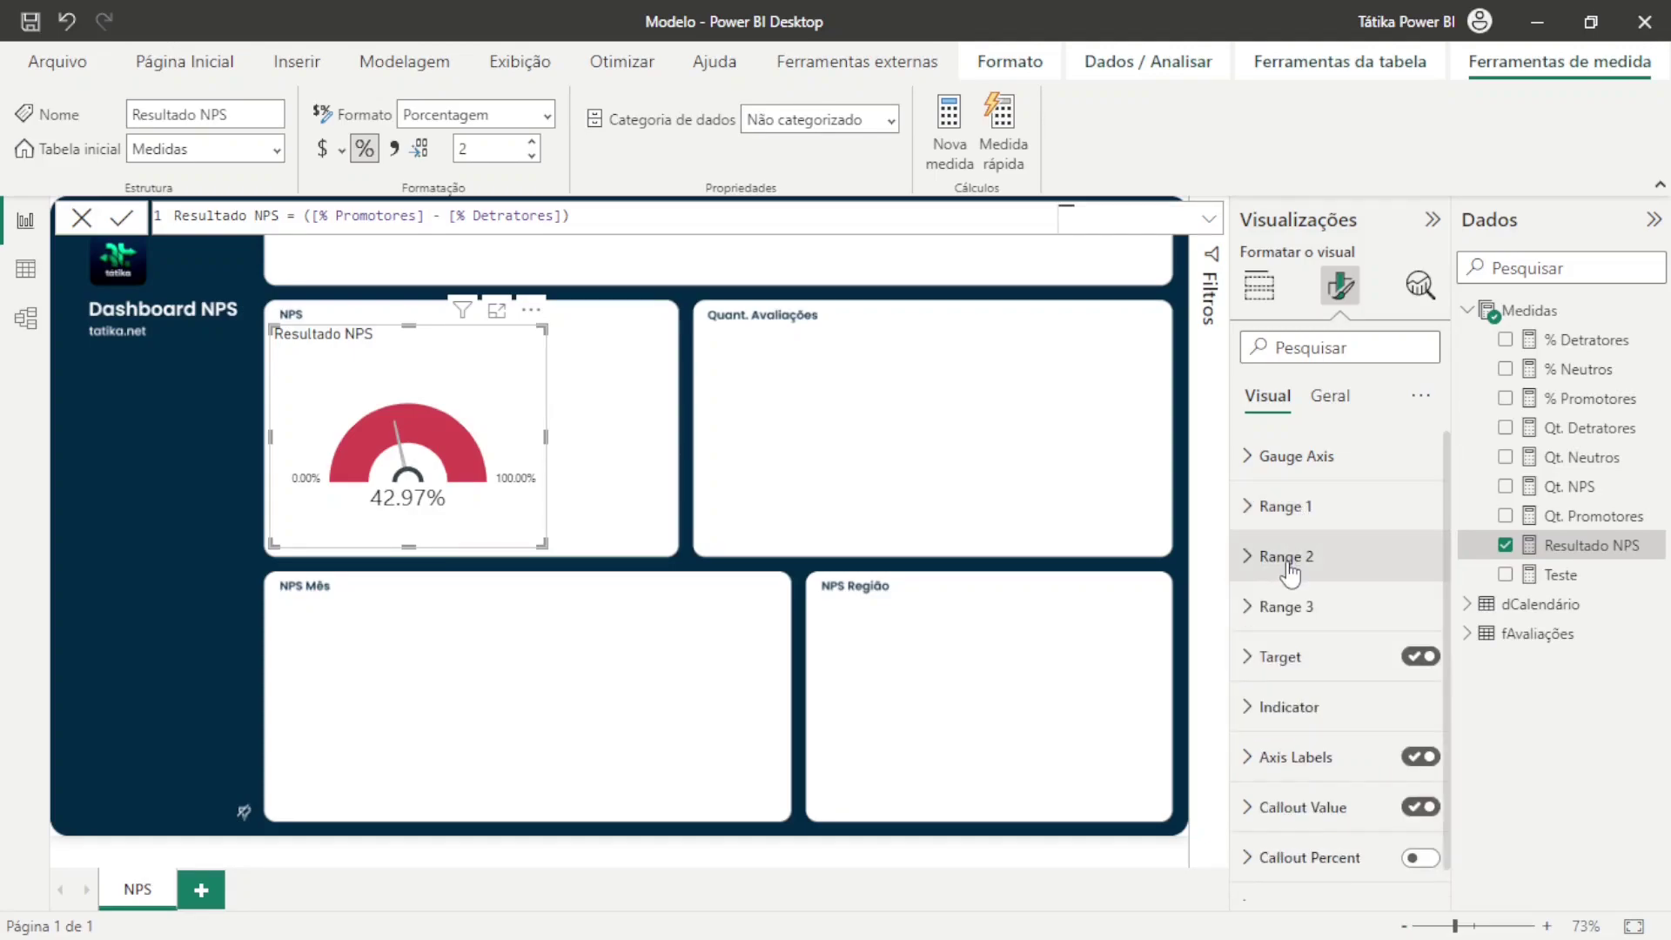
Give Range 3 of the Tachometer the custom bright green color #3CDD23
click(1290, 559)
click(1290, 557)
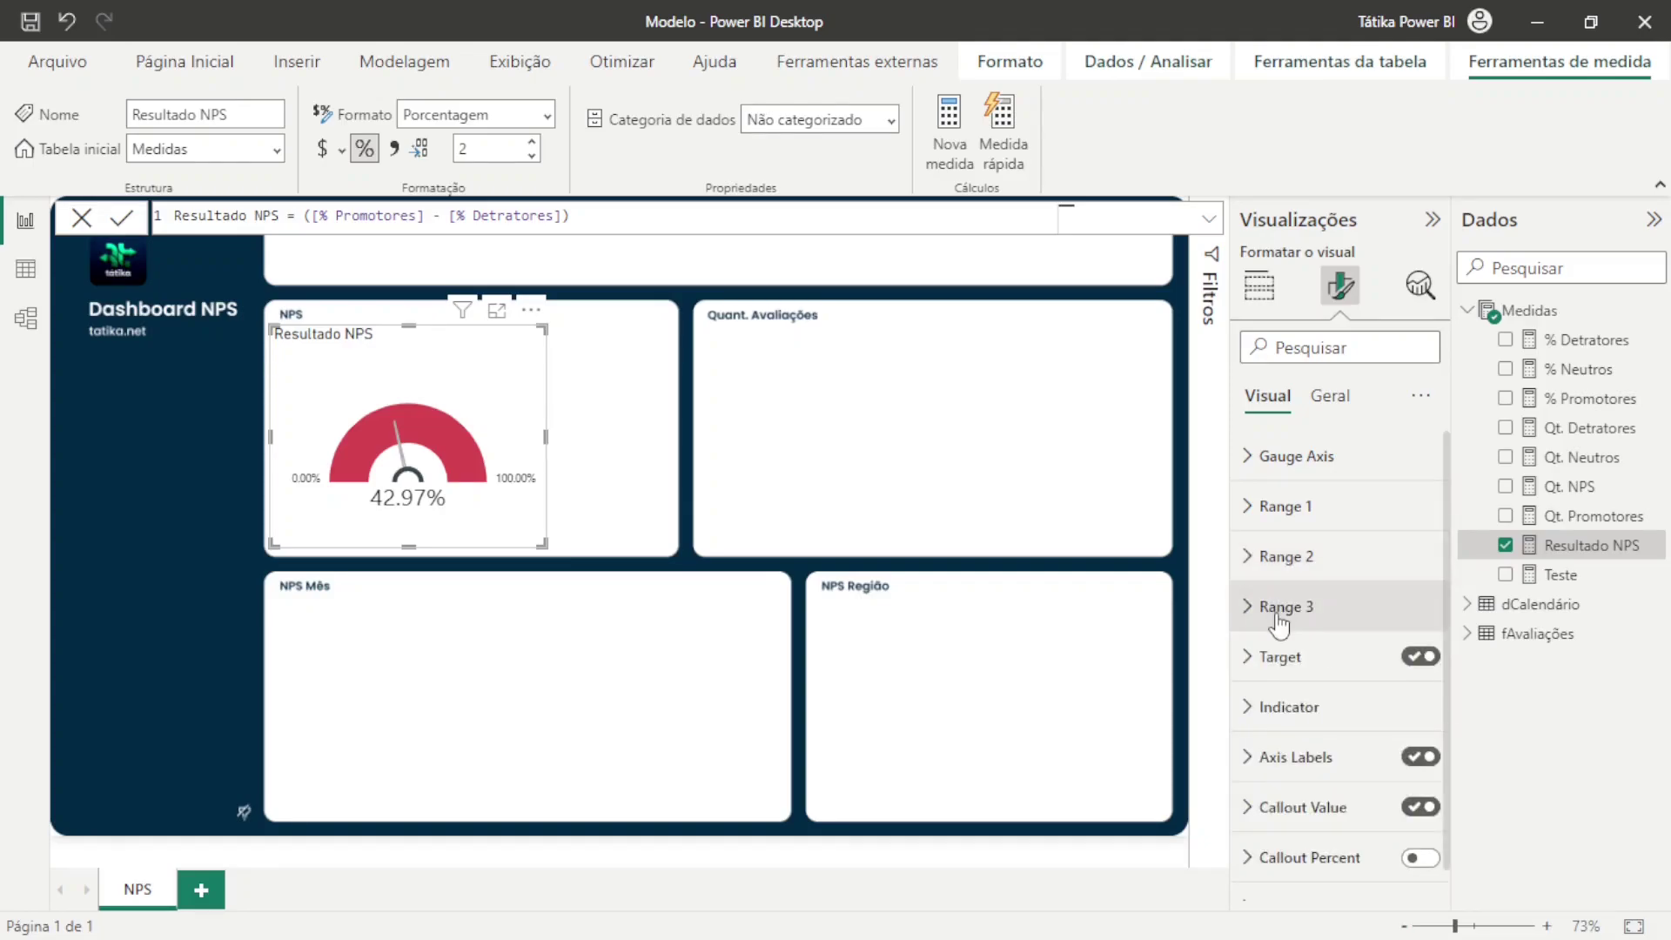
click(1281, 609)
scroll(1323, 679, down, 1)
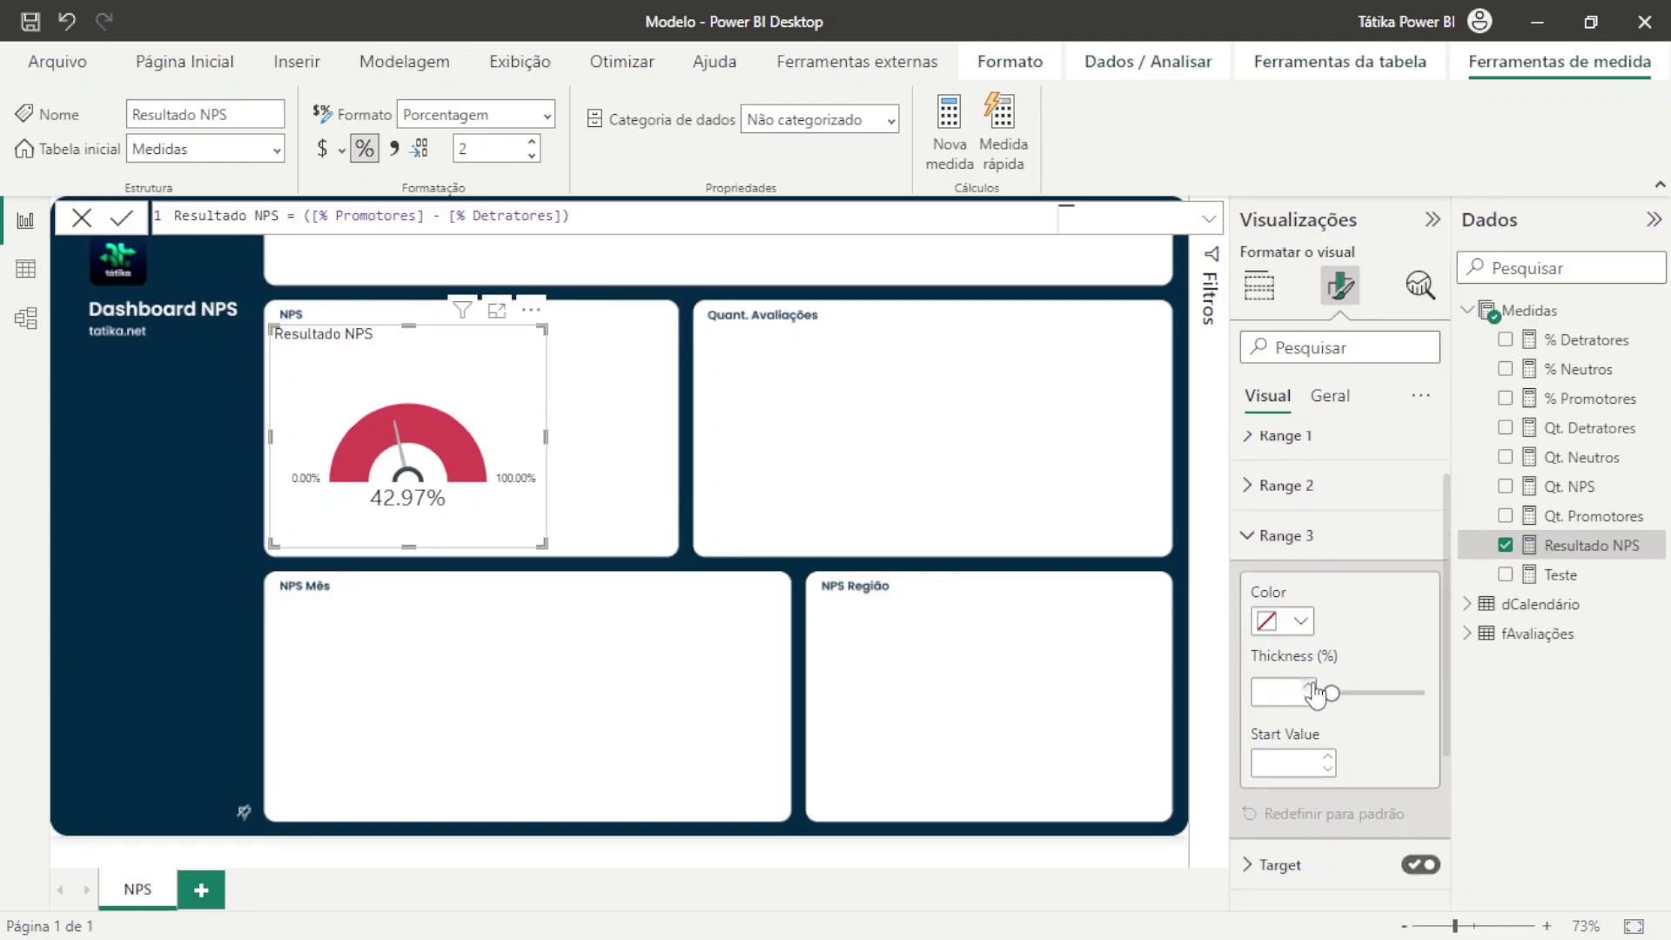
click(1300, 623)
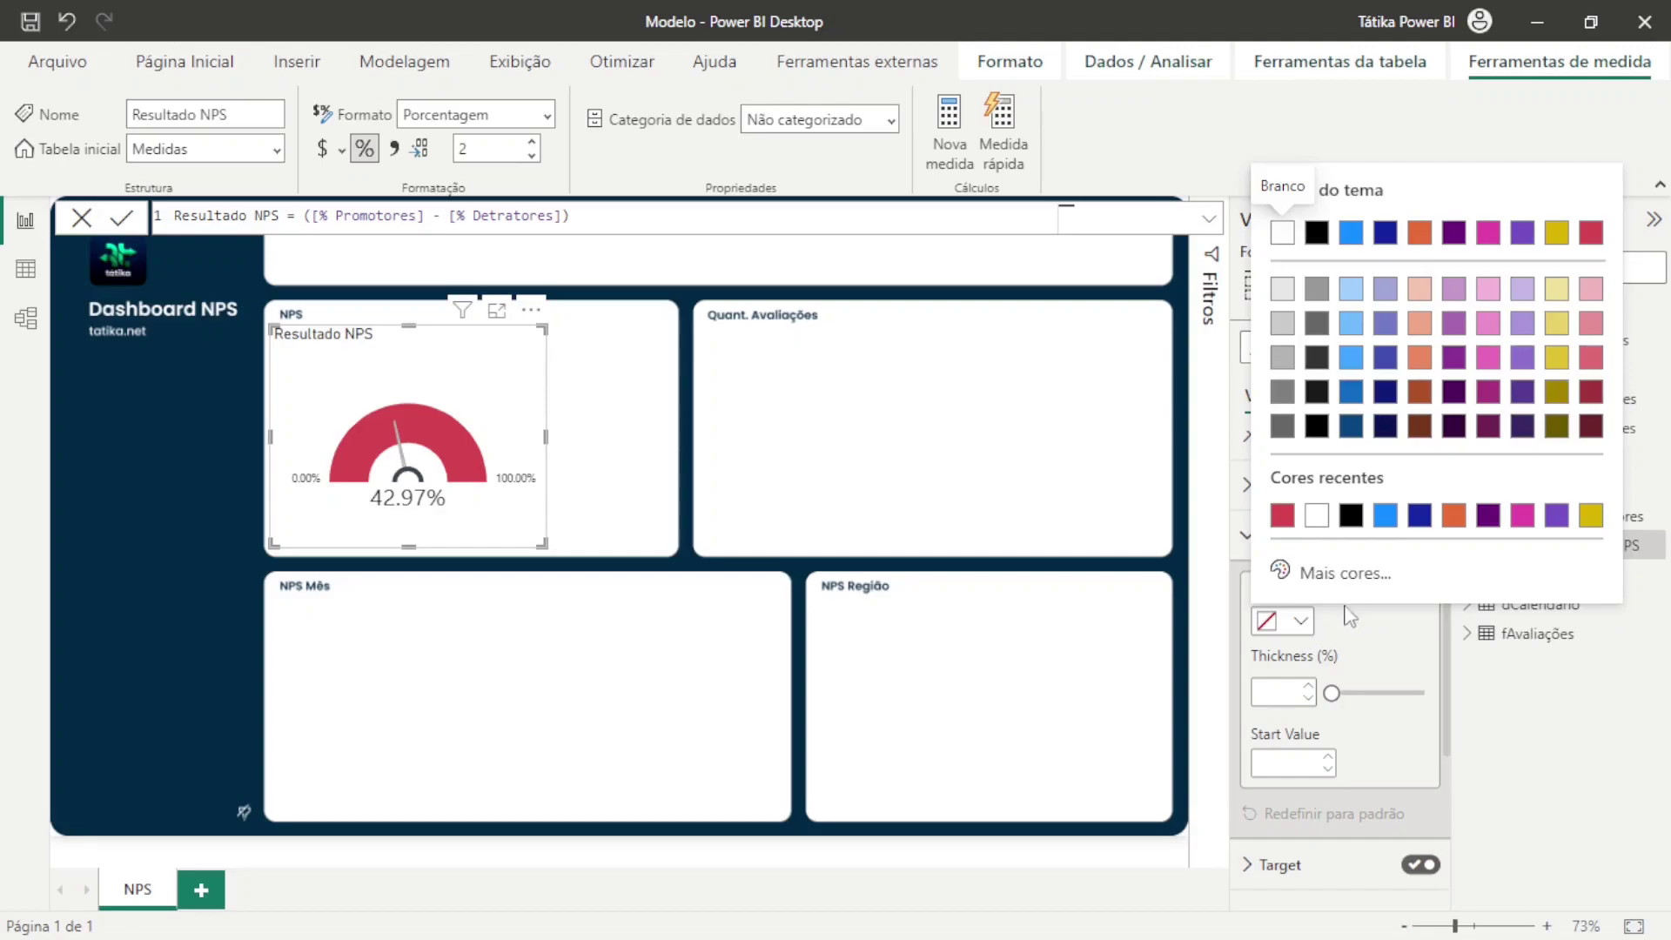
click(1332, 572)
click(1377, 484)
click(1536, 222)
click(1538, 222)
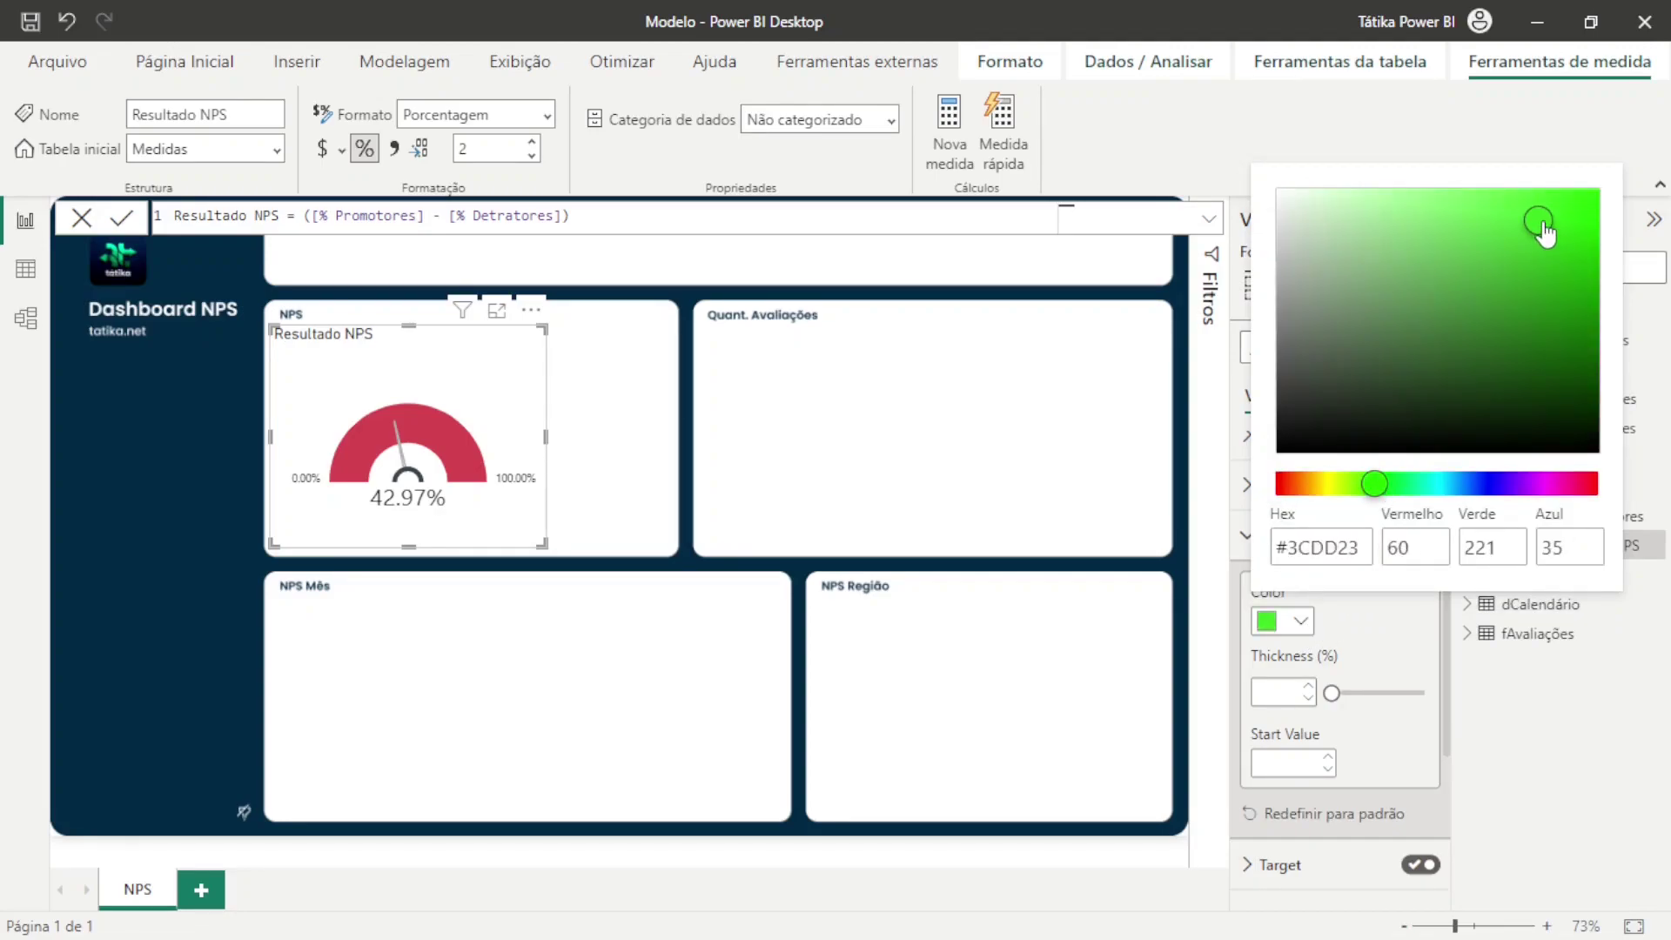
click(1379, 646)
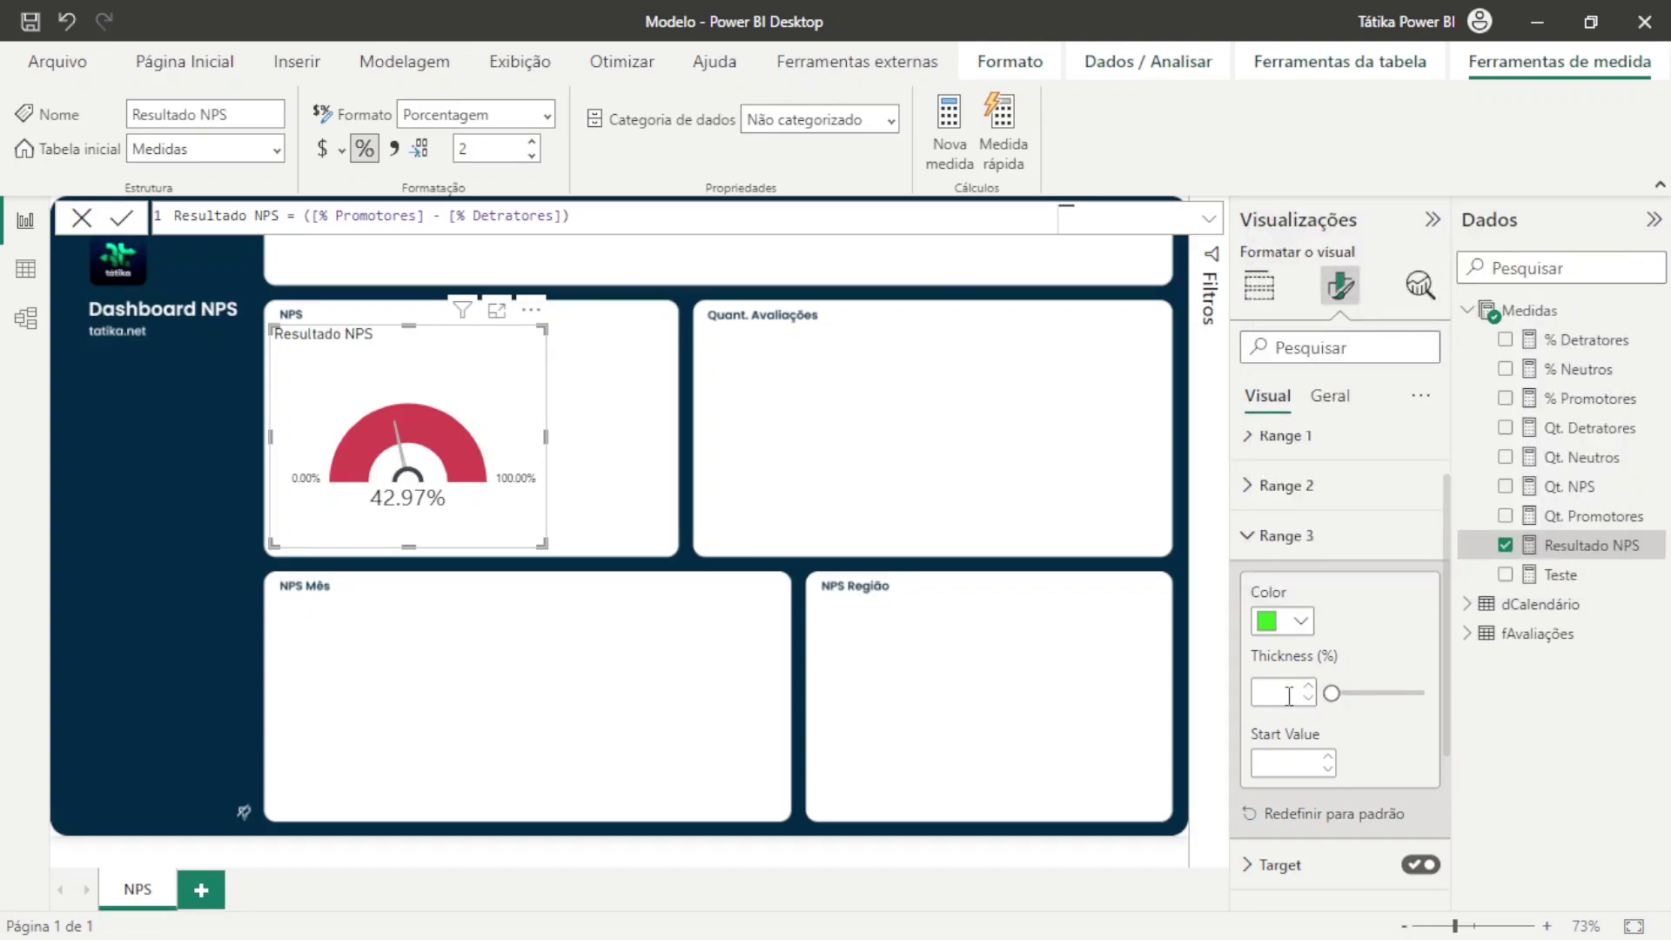
Set the start value of the Tachometer's Range 3 to 0.7
click(1283, 764)
click(1280, 761)
text(0.)
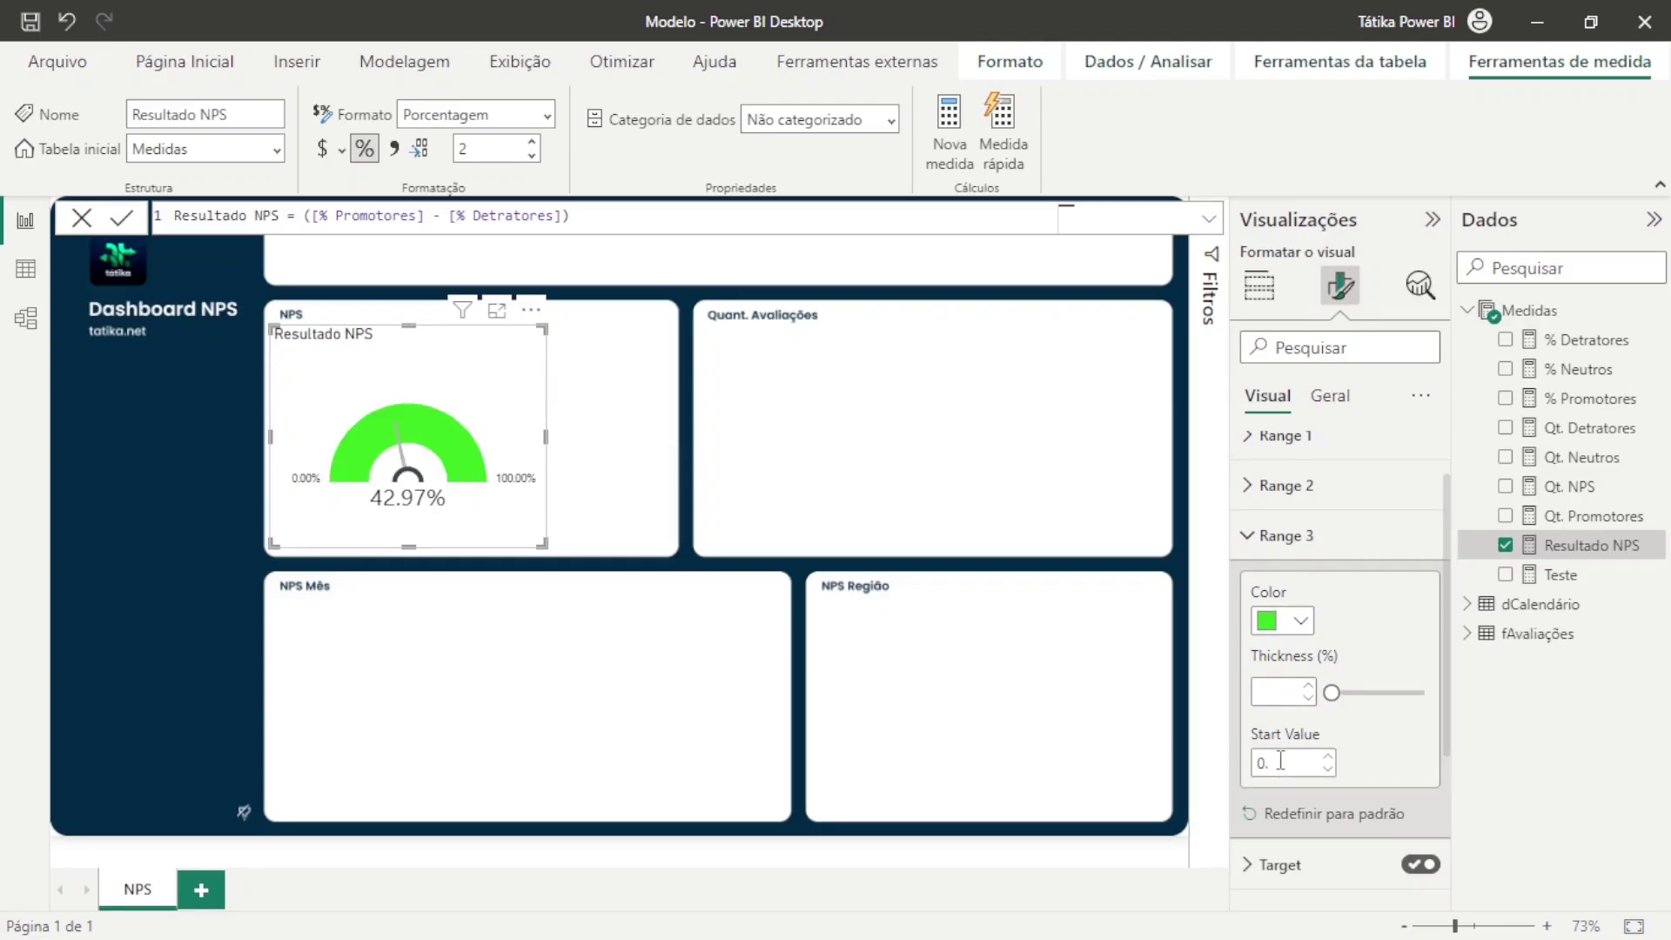
text(7)
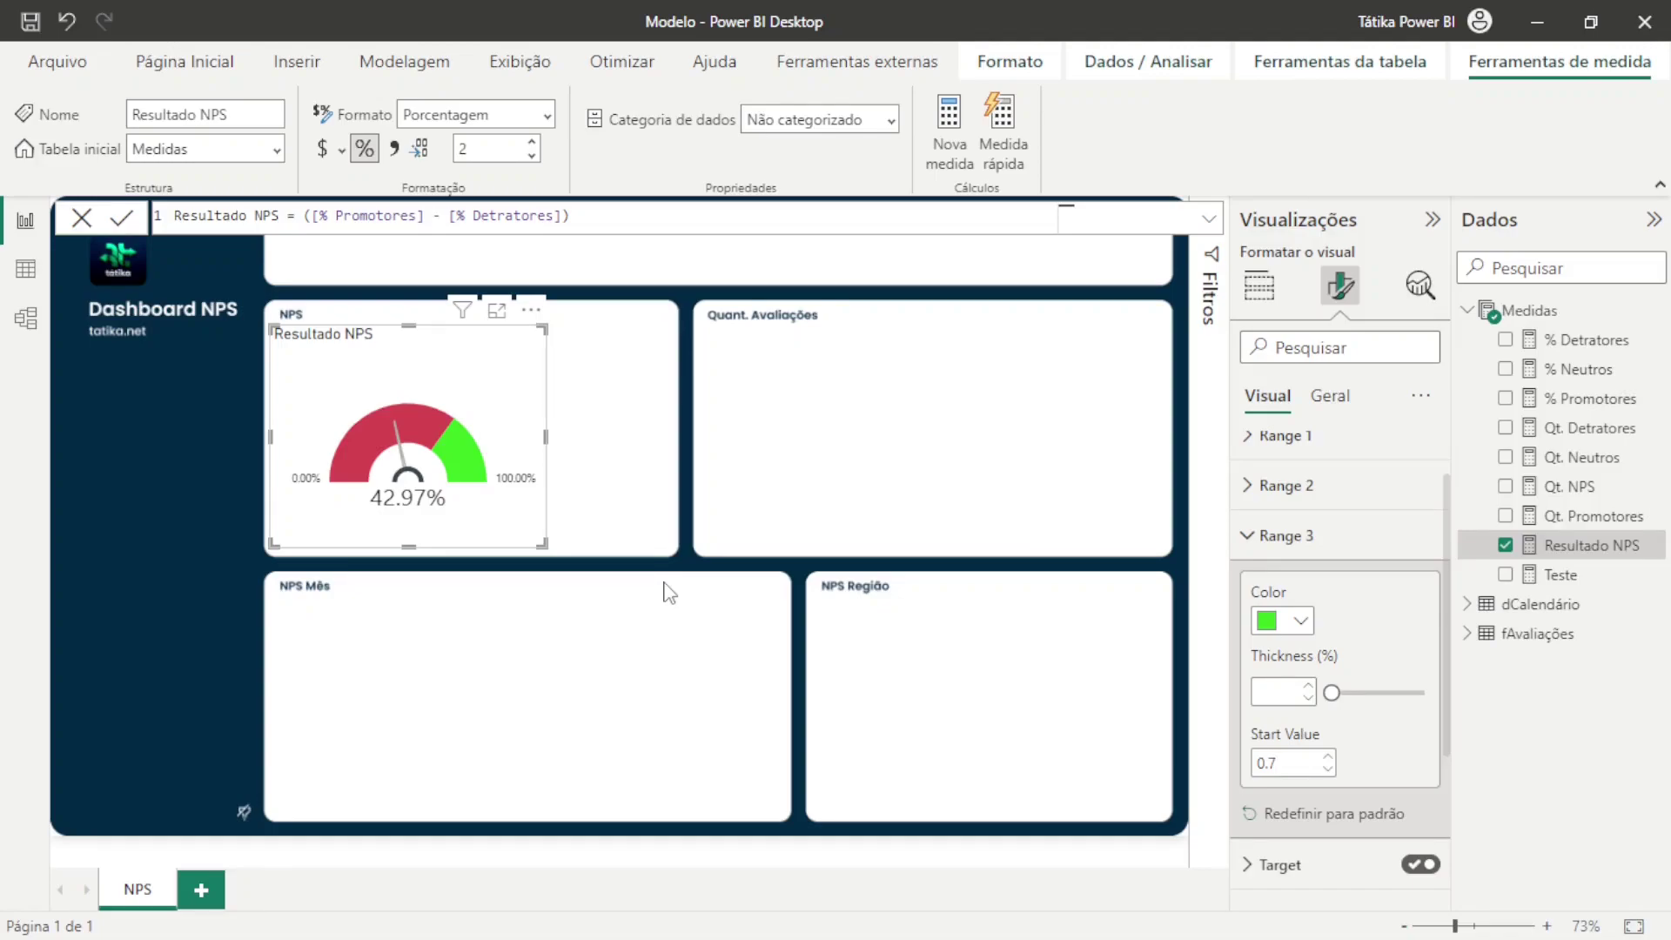
click(1287, 535)
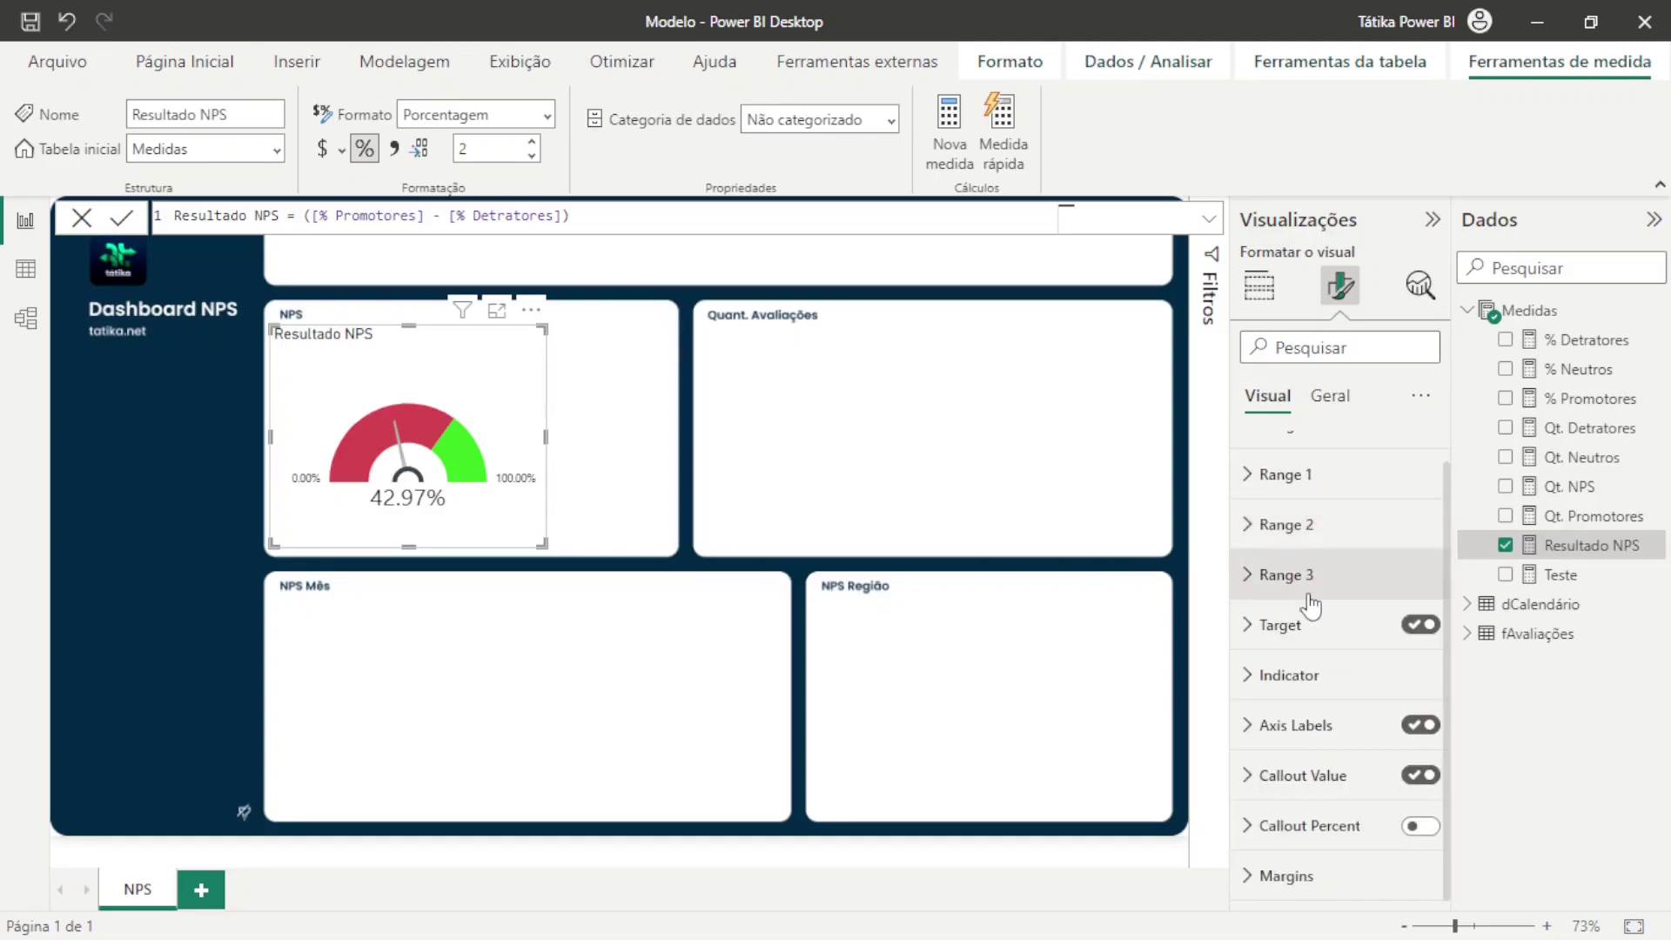
Set the Tachometer's target value to 0.7
click(1308, 628)
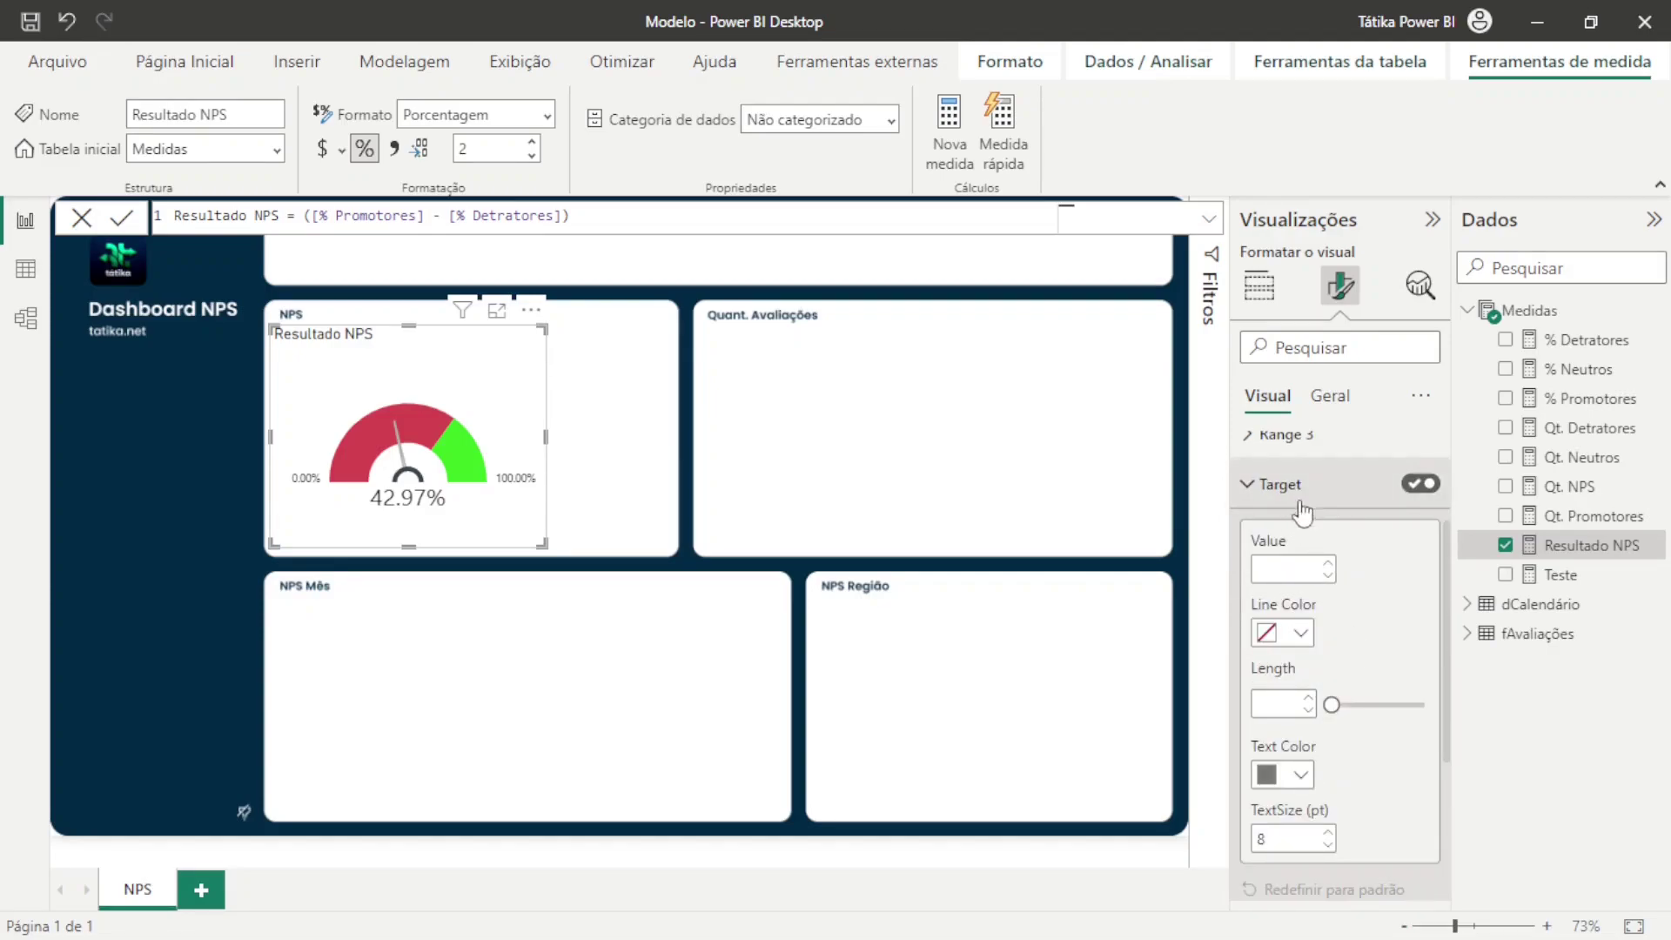
click(1307, 576)
text(0.70)
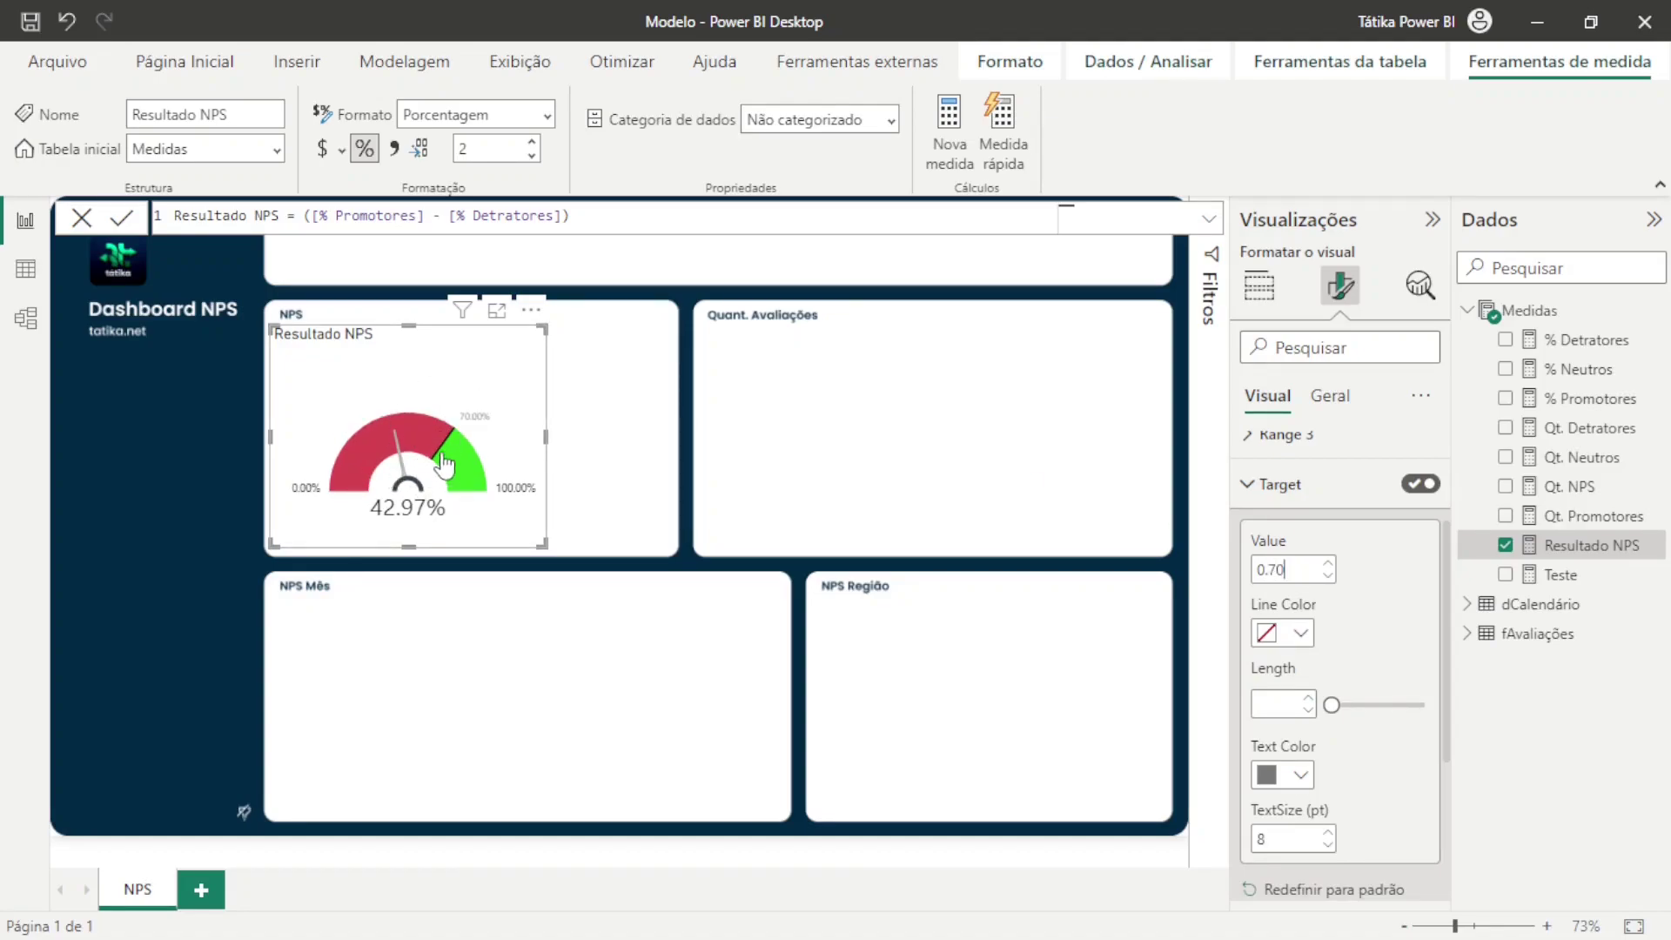
key(BackSpace)
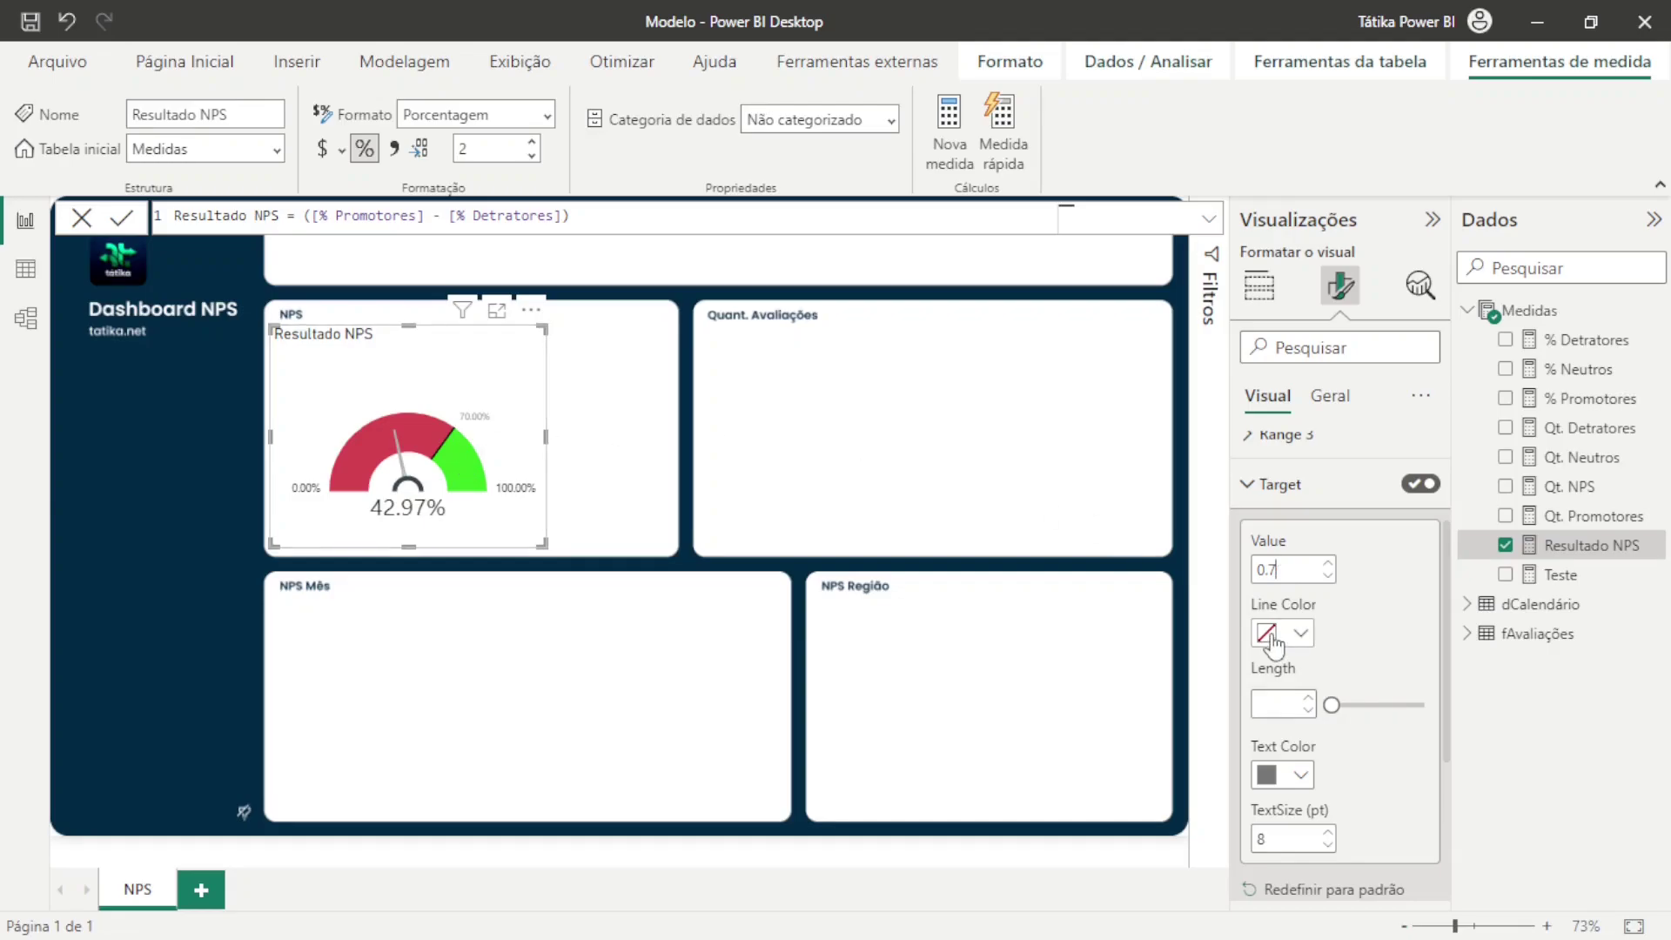
Change the Tachometer's target line color to the custom pale green #CEE5CC
click(1301, 633)
click(1310, 585)
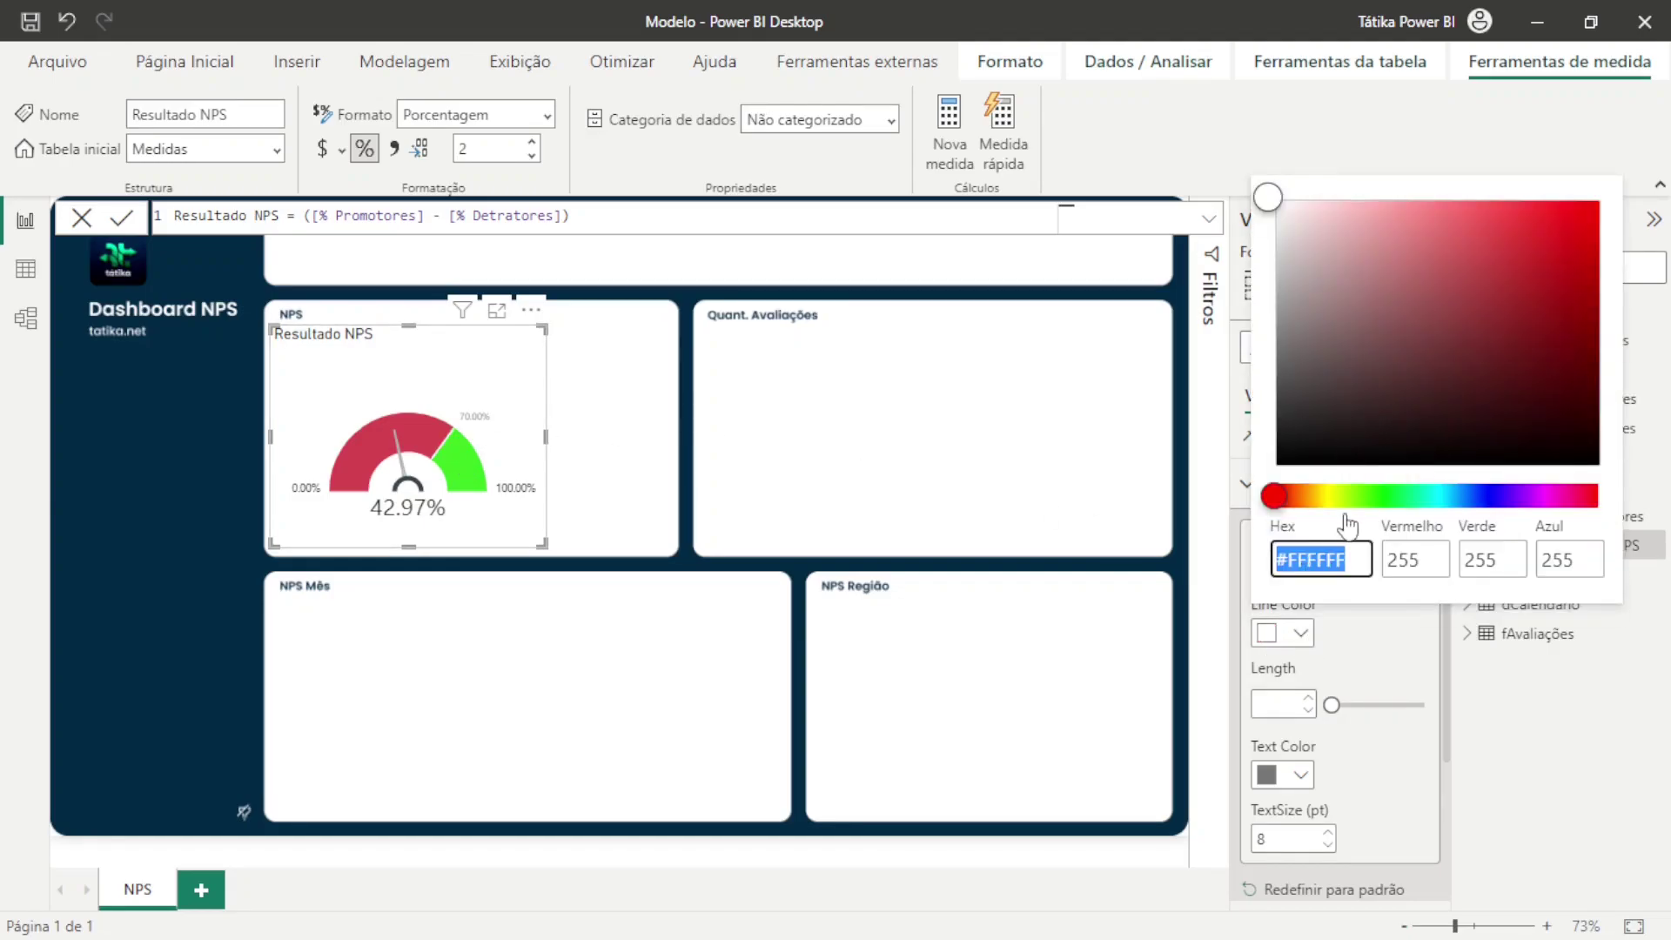
click(1375, 495)
mouse_move(1397, 344)
mouse_down()
mouse_move(1387, 276)
mouse_move(1396, 308)
mouse_move(1343, 288)
mouse_move(1309, 232)
mouse_up()
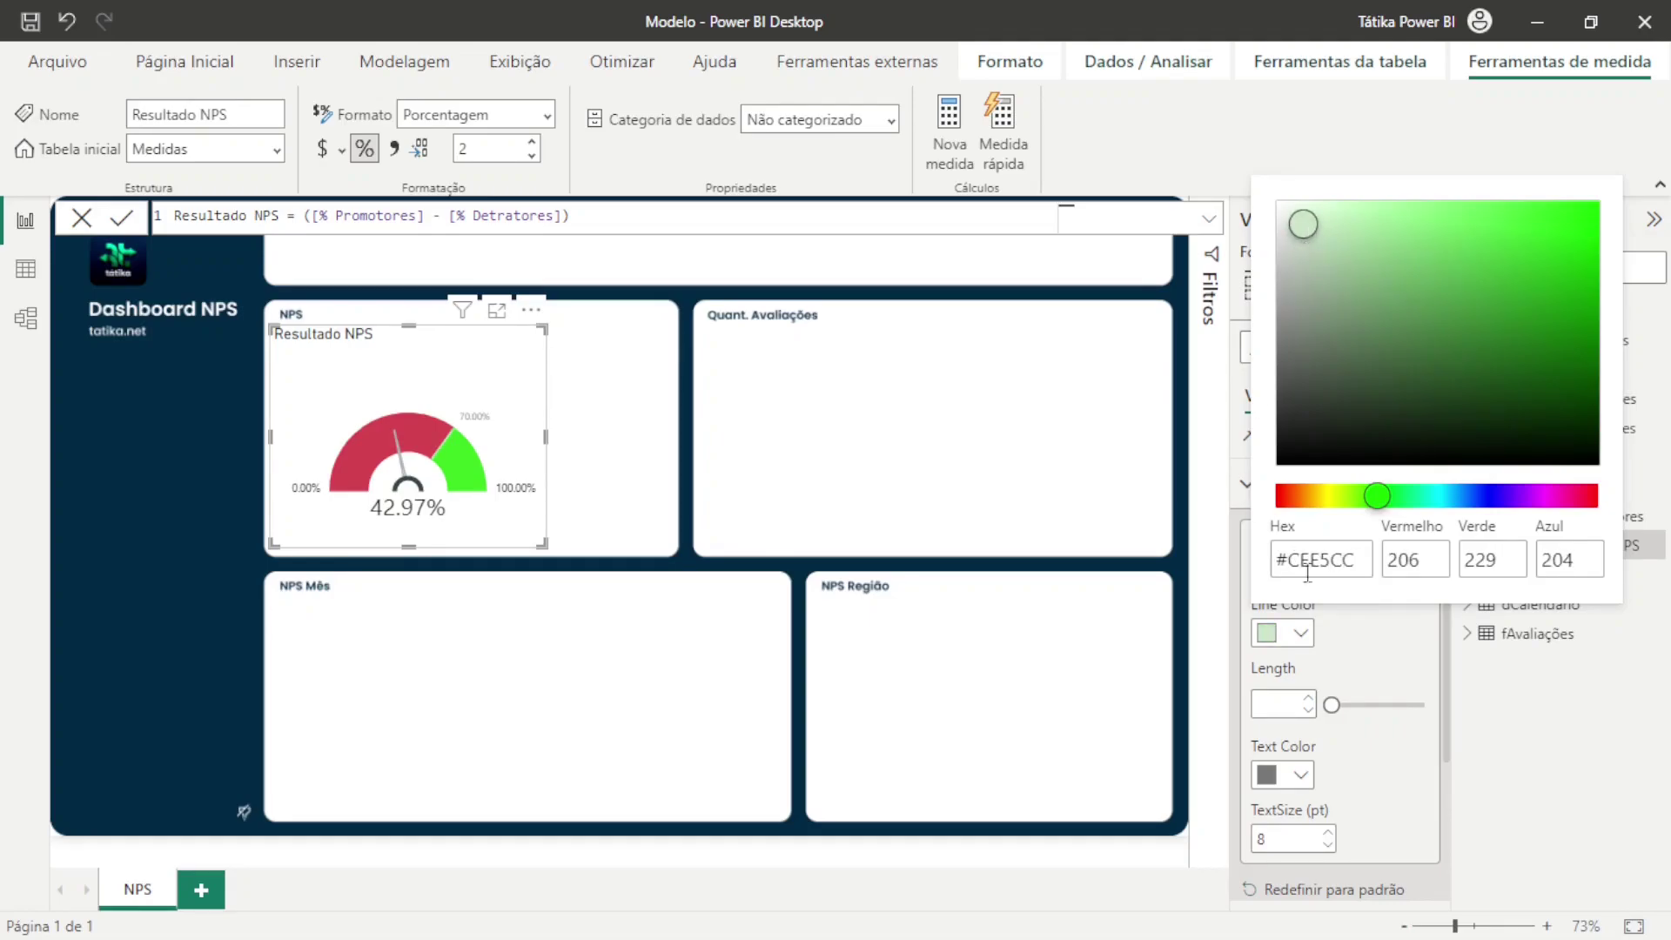
click(1392, 655)
scroll(1390, 773, down, 3)
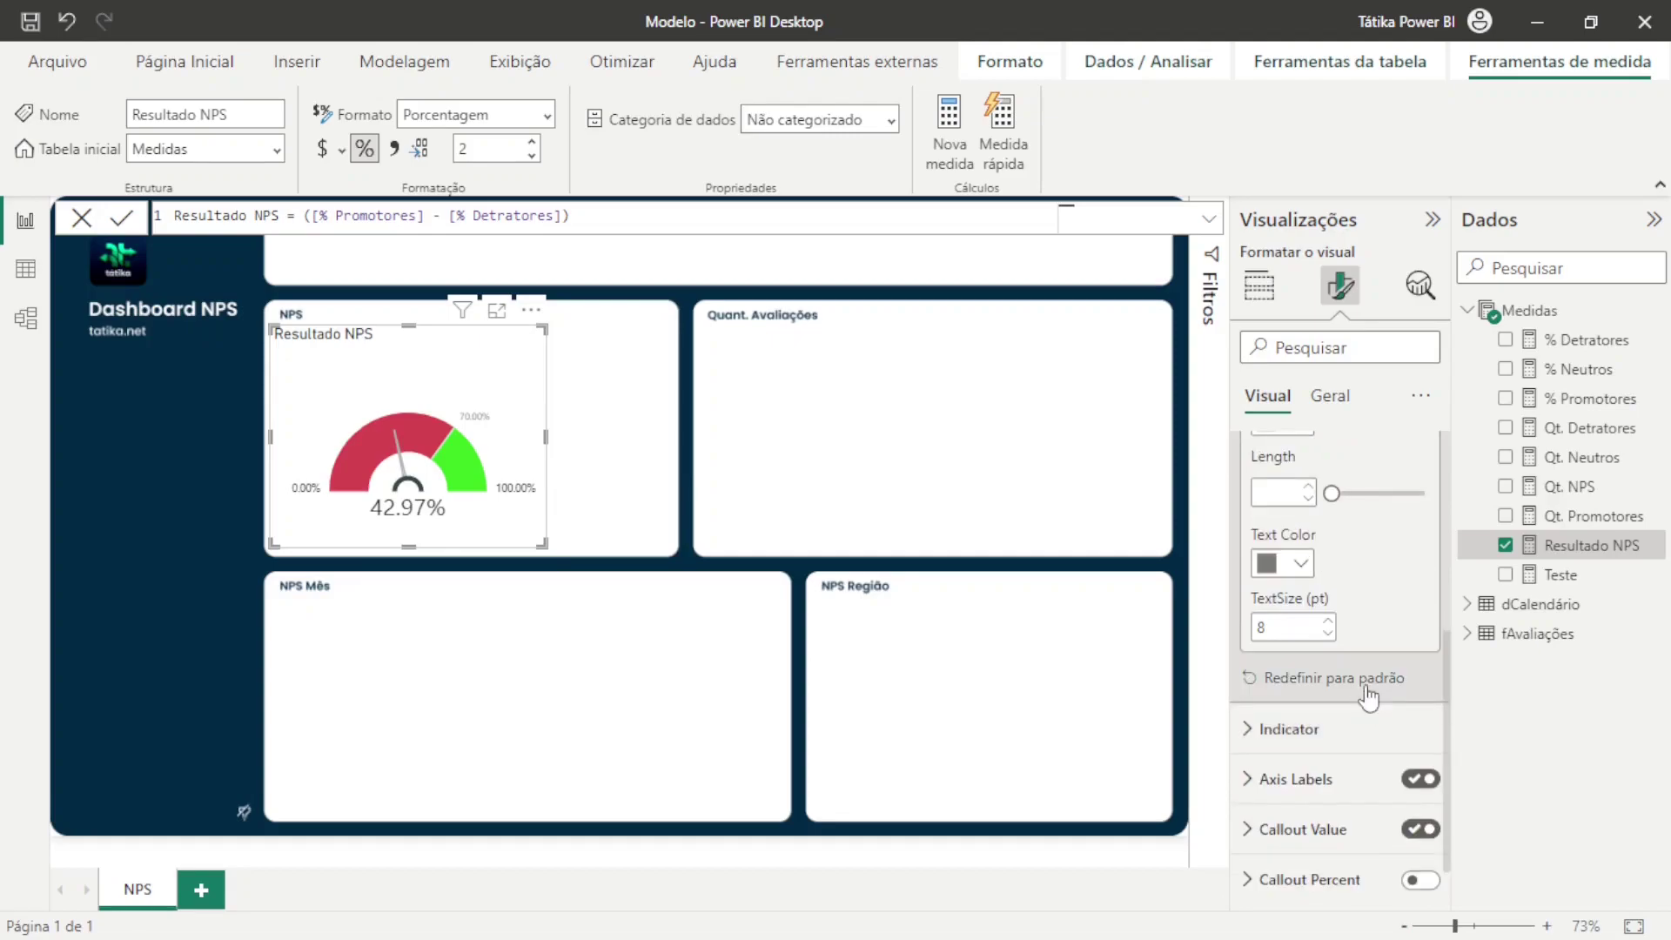
Look through the Tachometer's Indicator and Axis Labels settings, and open its Callout Value settings
click(1330, 733)
scroll(1369, 683, down, 5)
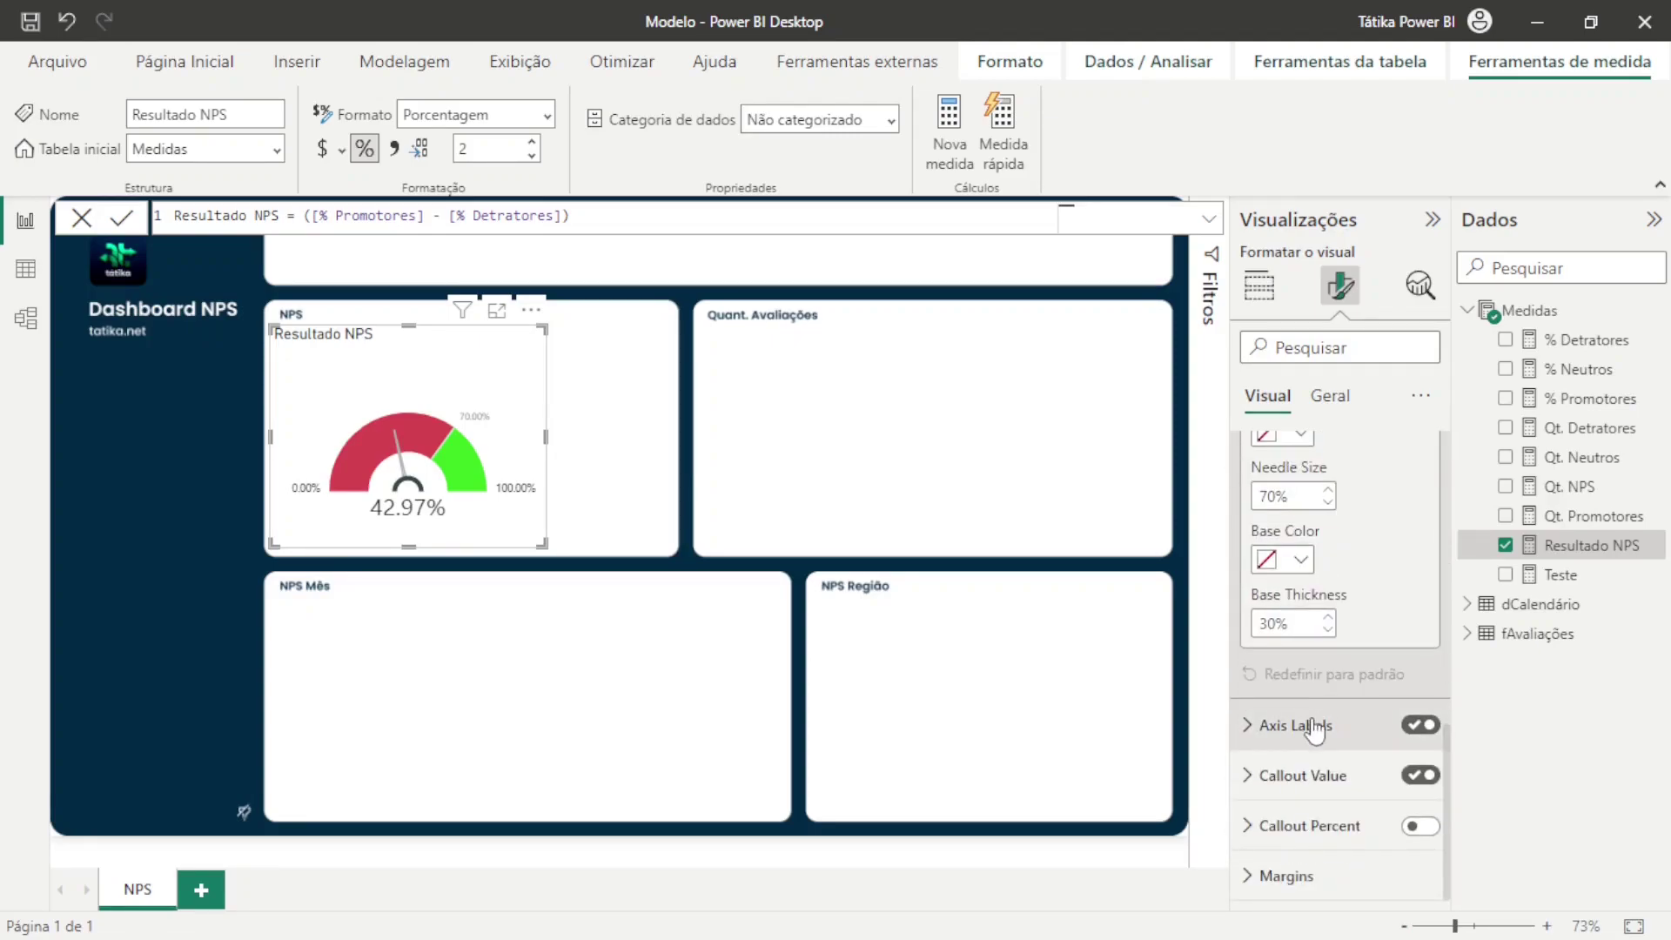
click(1302, 723)
scroll(1373, 709, down, 3)
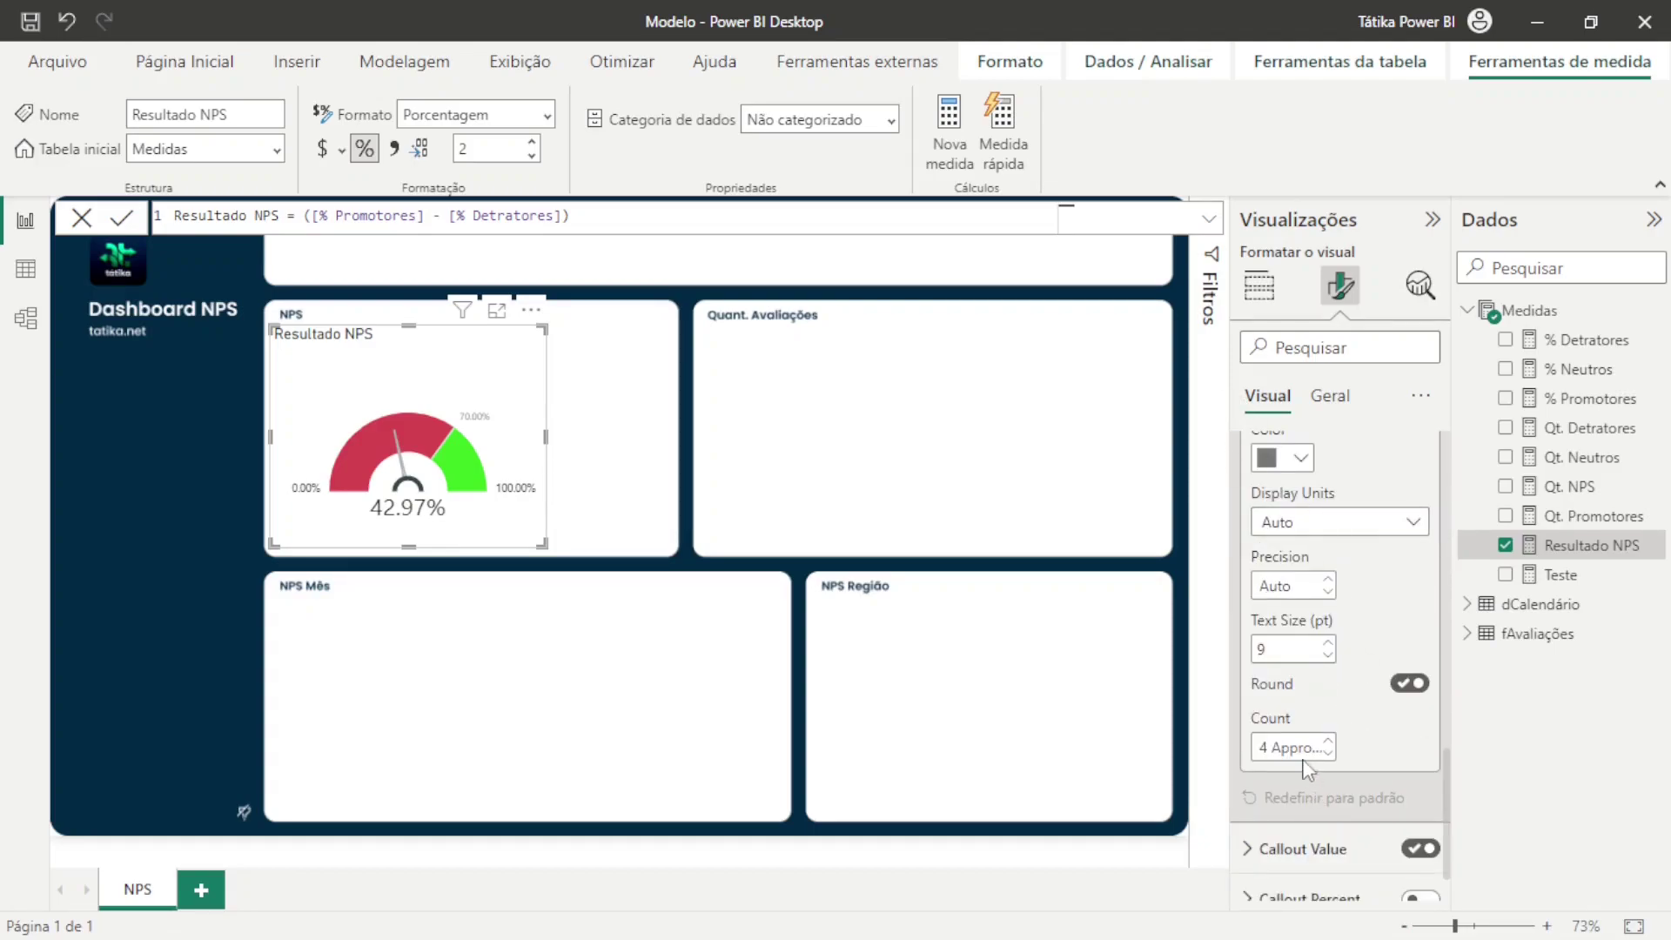
scroll(1302, 739, down, 1)
click(1340, 777)
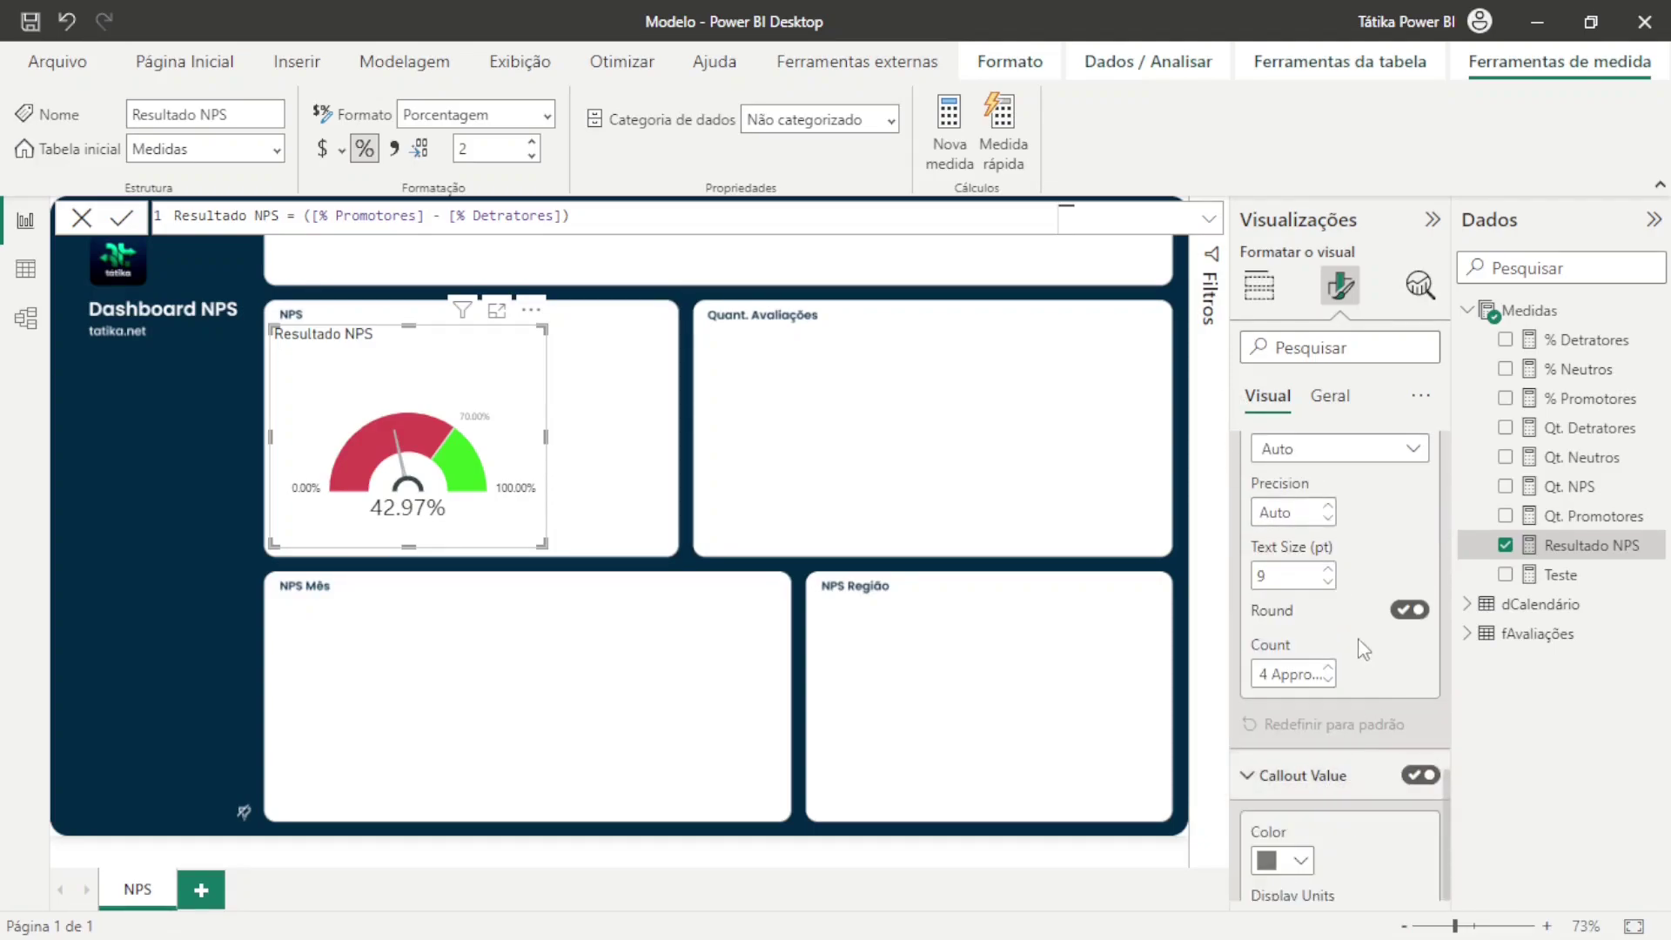
scroll(1364, 648, down, 5)
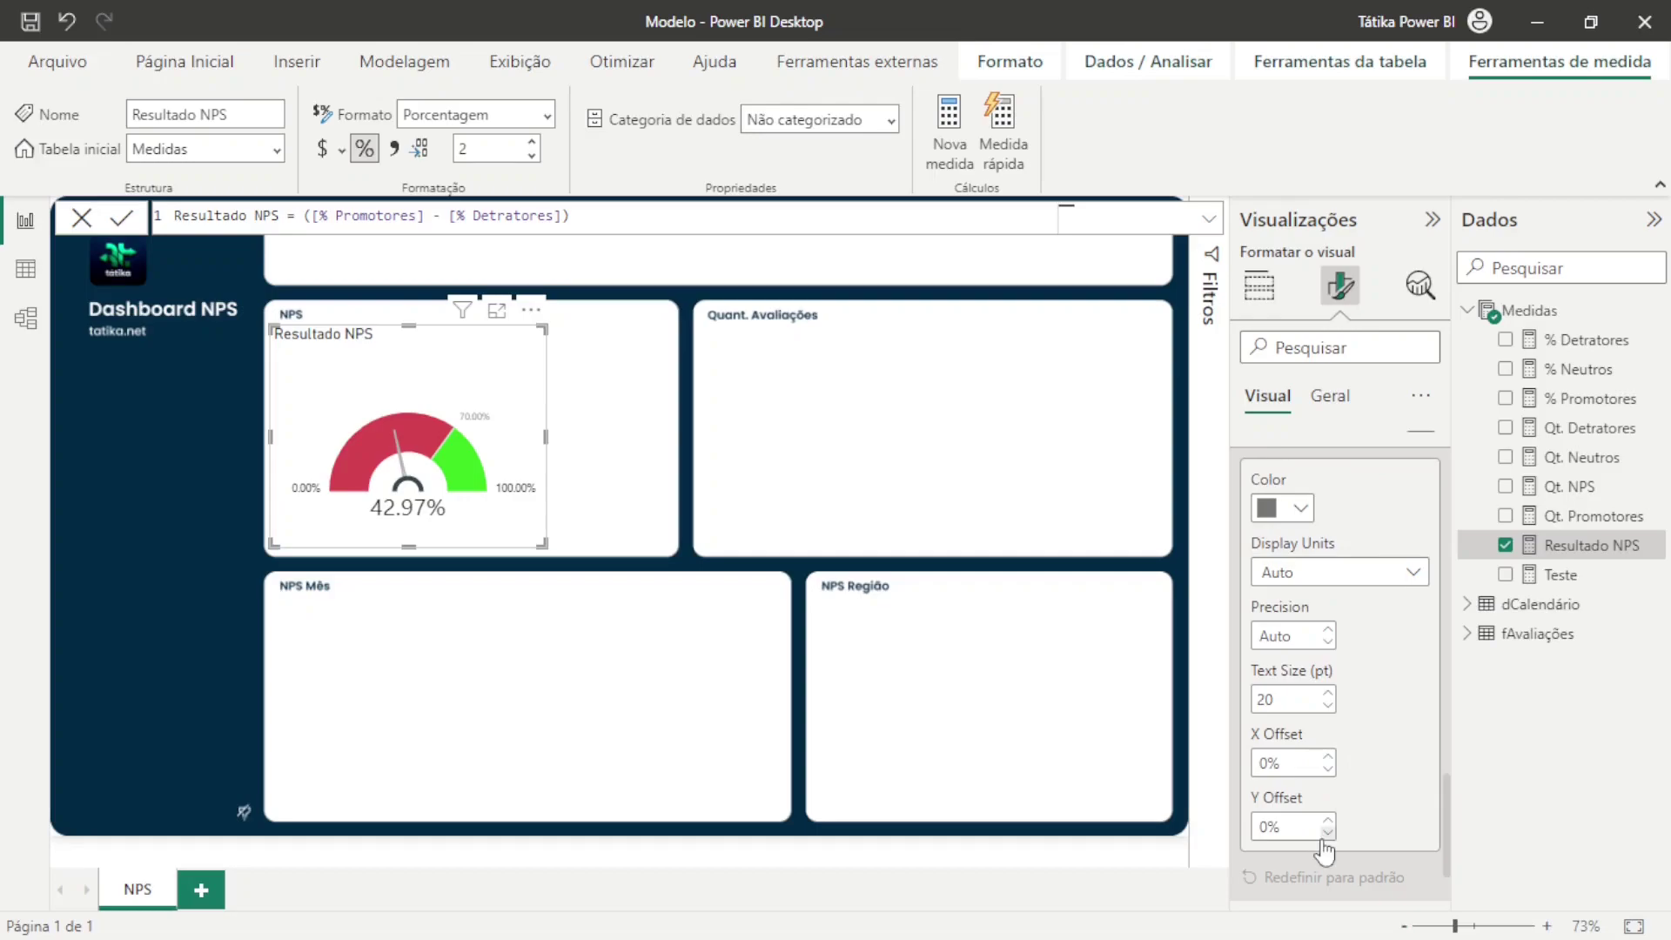
Try shifting the Tachometer's callout value vertically with the Y Offset, and return the offset to 0%
click(1327, 834)
click(1327, 833)
click(1326, 833)
click(1327, 833)
click(1327, 833)
click(1327, 833)
click(1327, 833)
click(1328, 819)
click(1327, 820)
click(1328, 820)
click(1327, 820)
click(1328, 819)
click(1328, 820)
click(1328, 819)
Set the text size of the Tachometer's callout value to 18 pt
click(1328, 694)
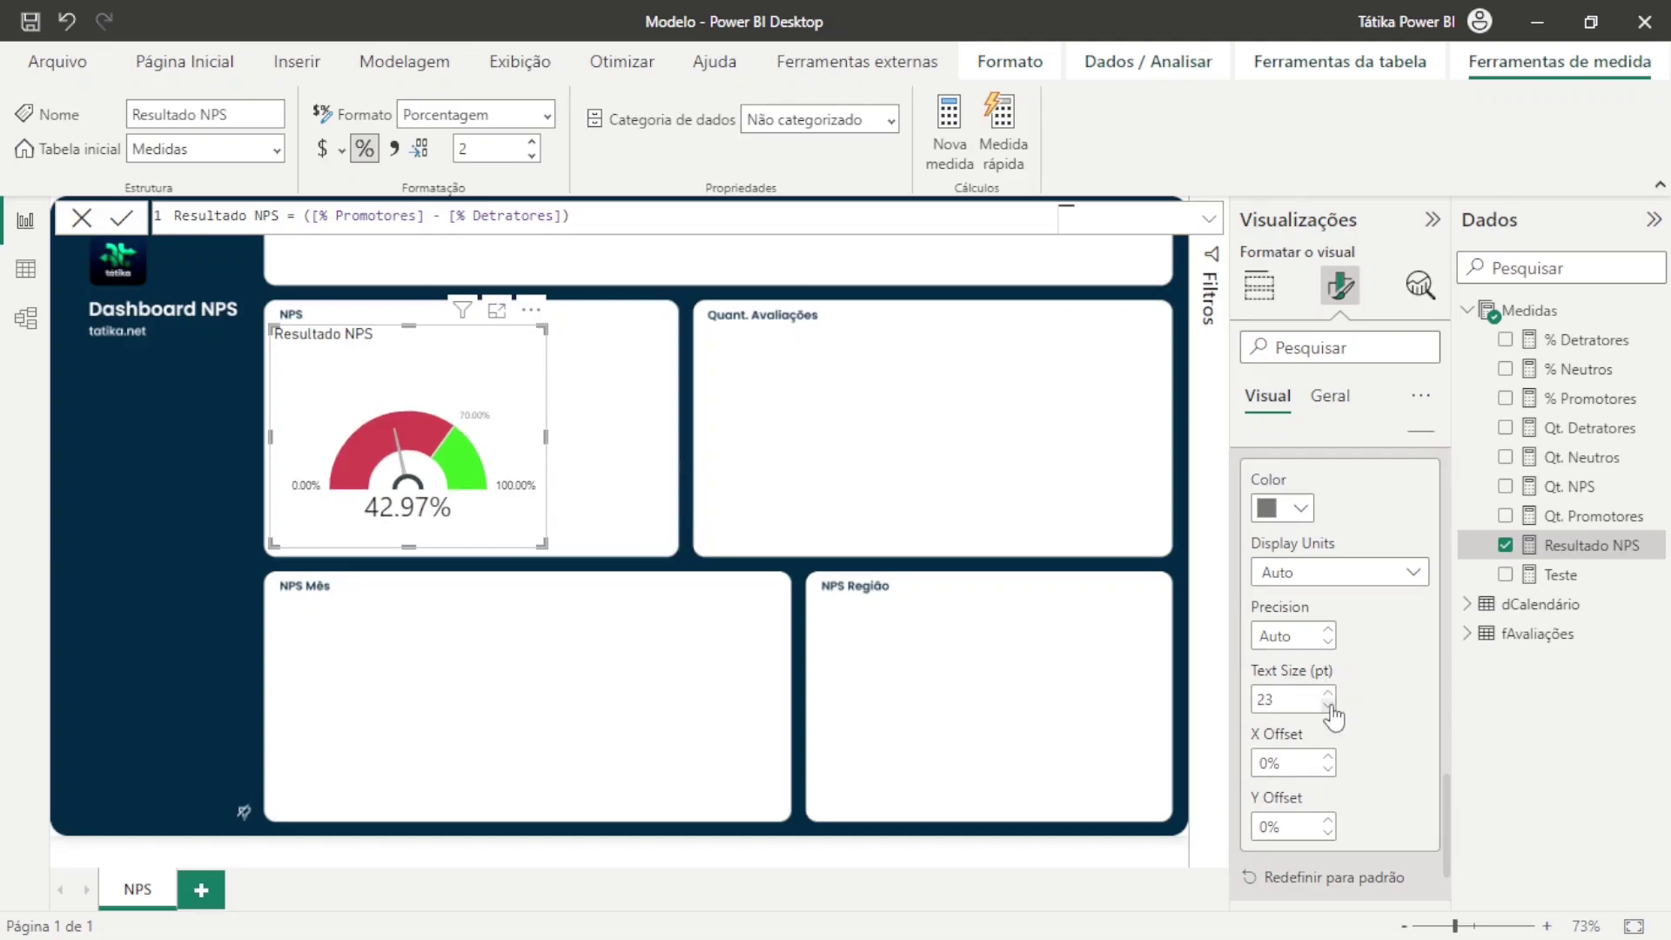
click(1328, 706)
click(1328, 706)
click(1328, 706)
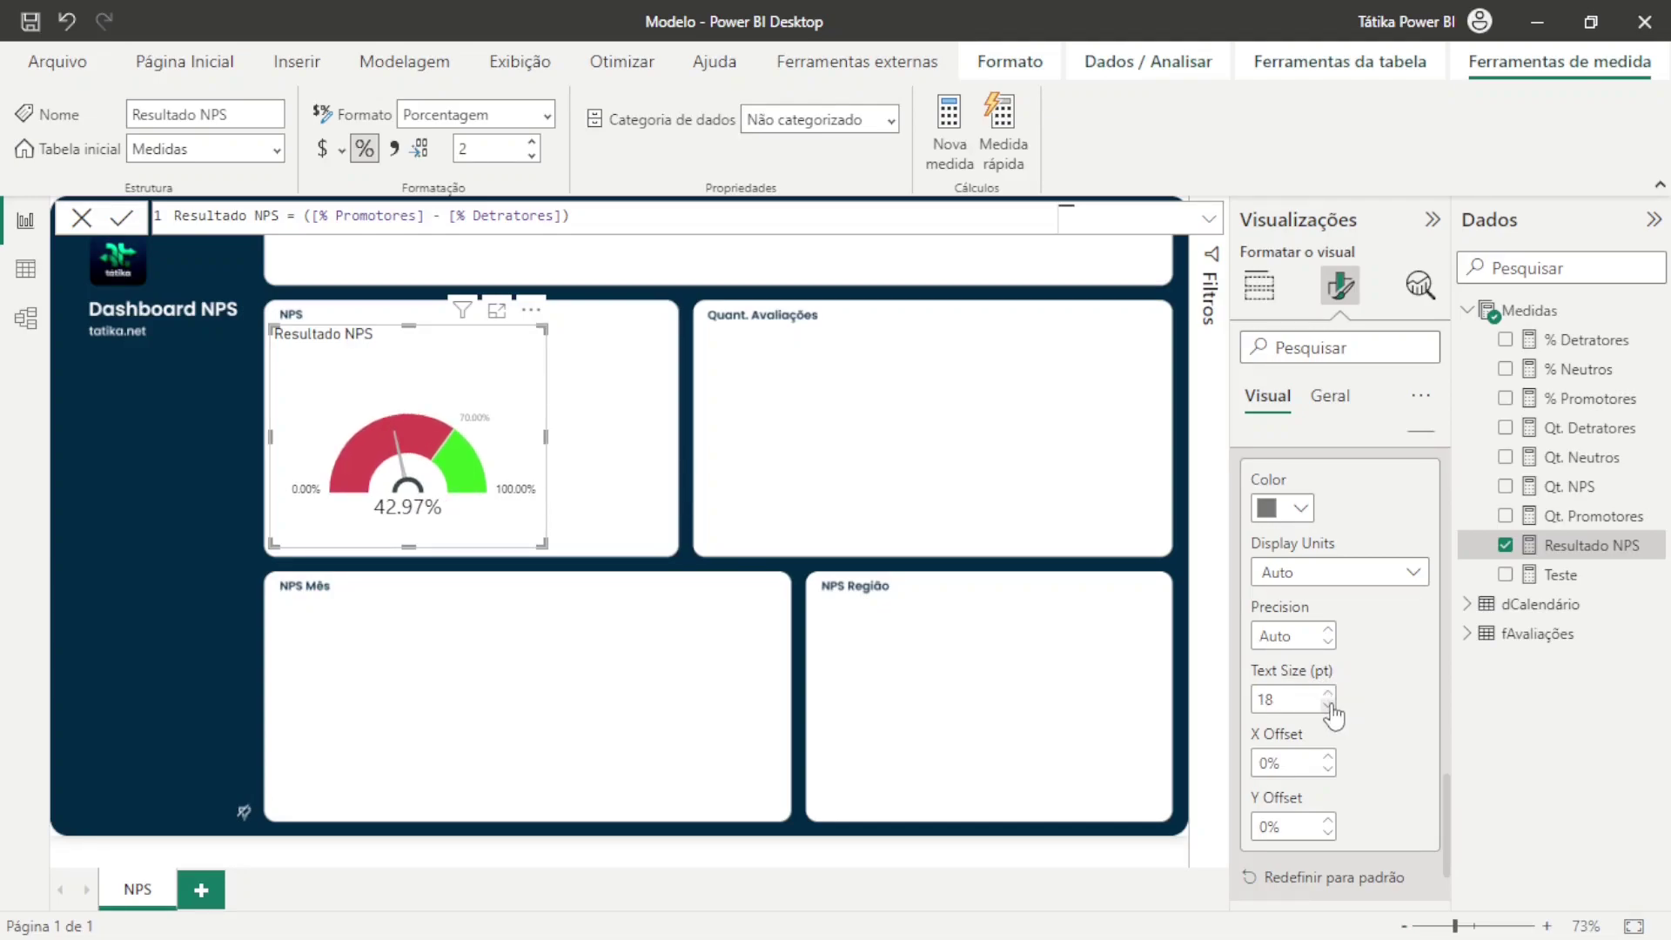
scroll(1312, 533, up, 1)
click(1305, 500)
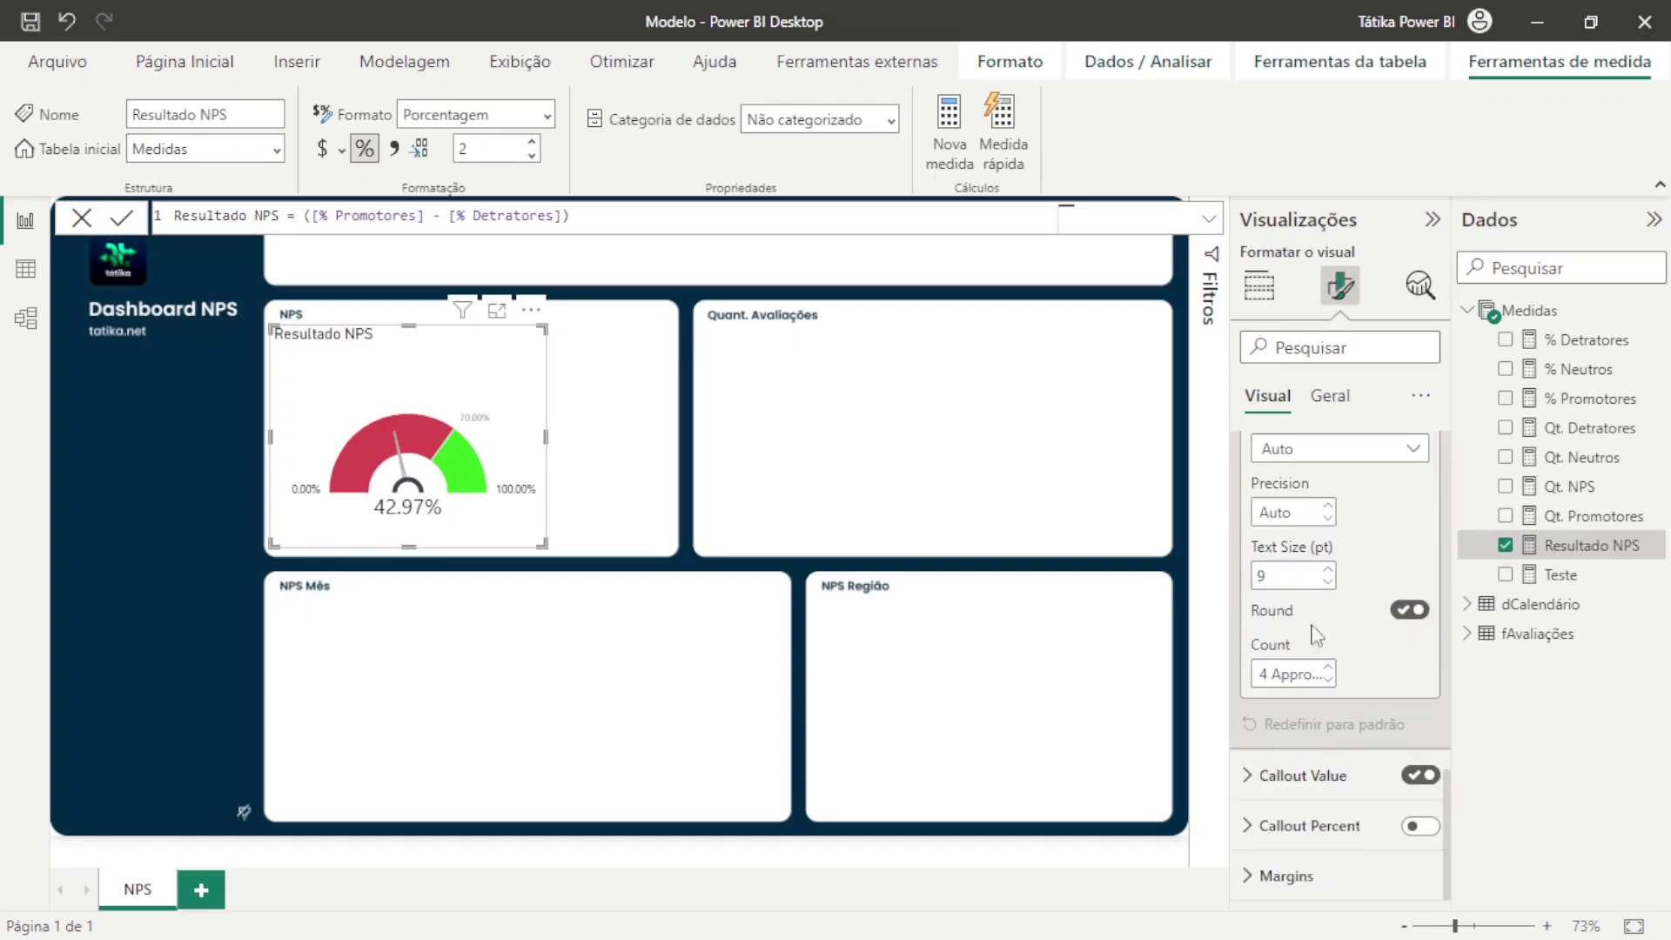
Insert a clustered column chart, place it in the Quant. Avaliações card and enlarge it to cover most of the card
scroll(1362, 644, down, 8)
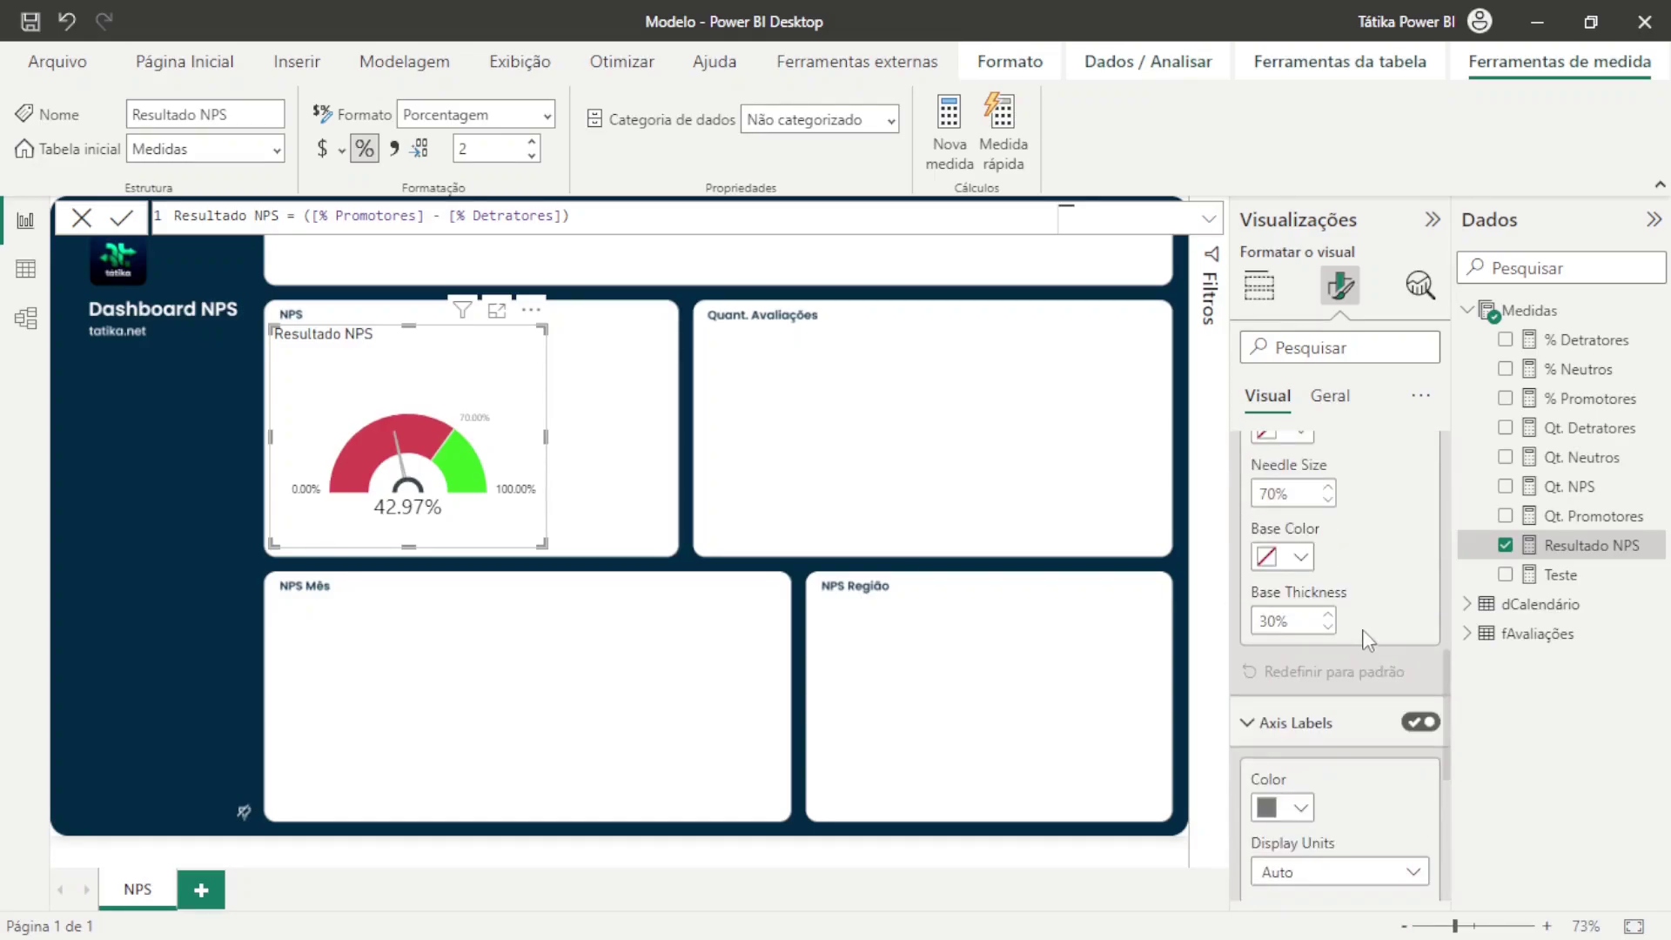
click(687, 444)
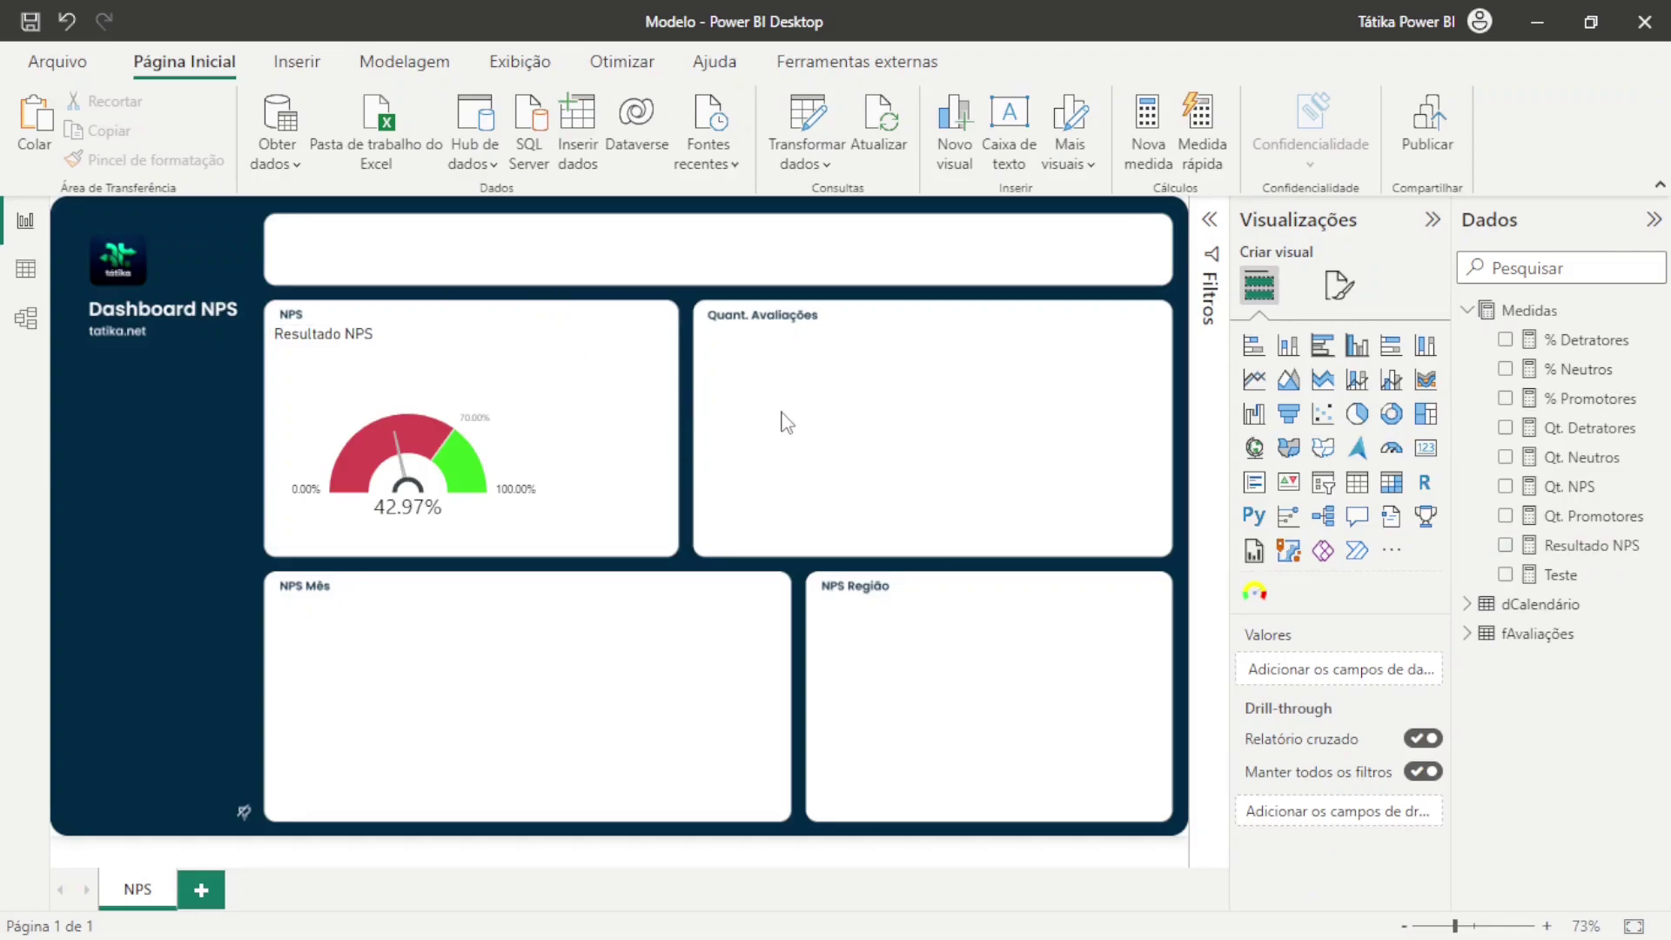
click(1355, 350)
drag(361, 775, 907, 425)
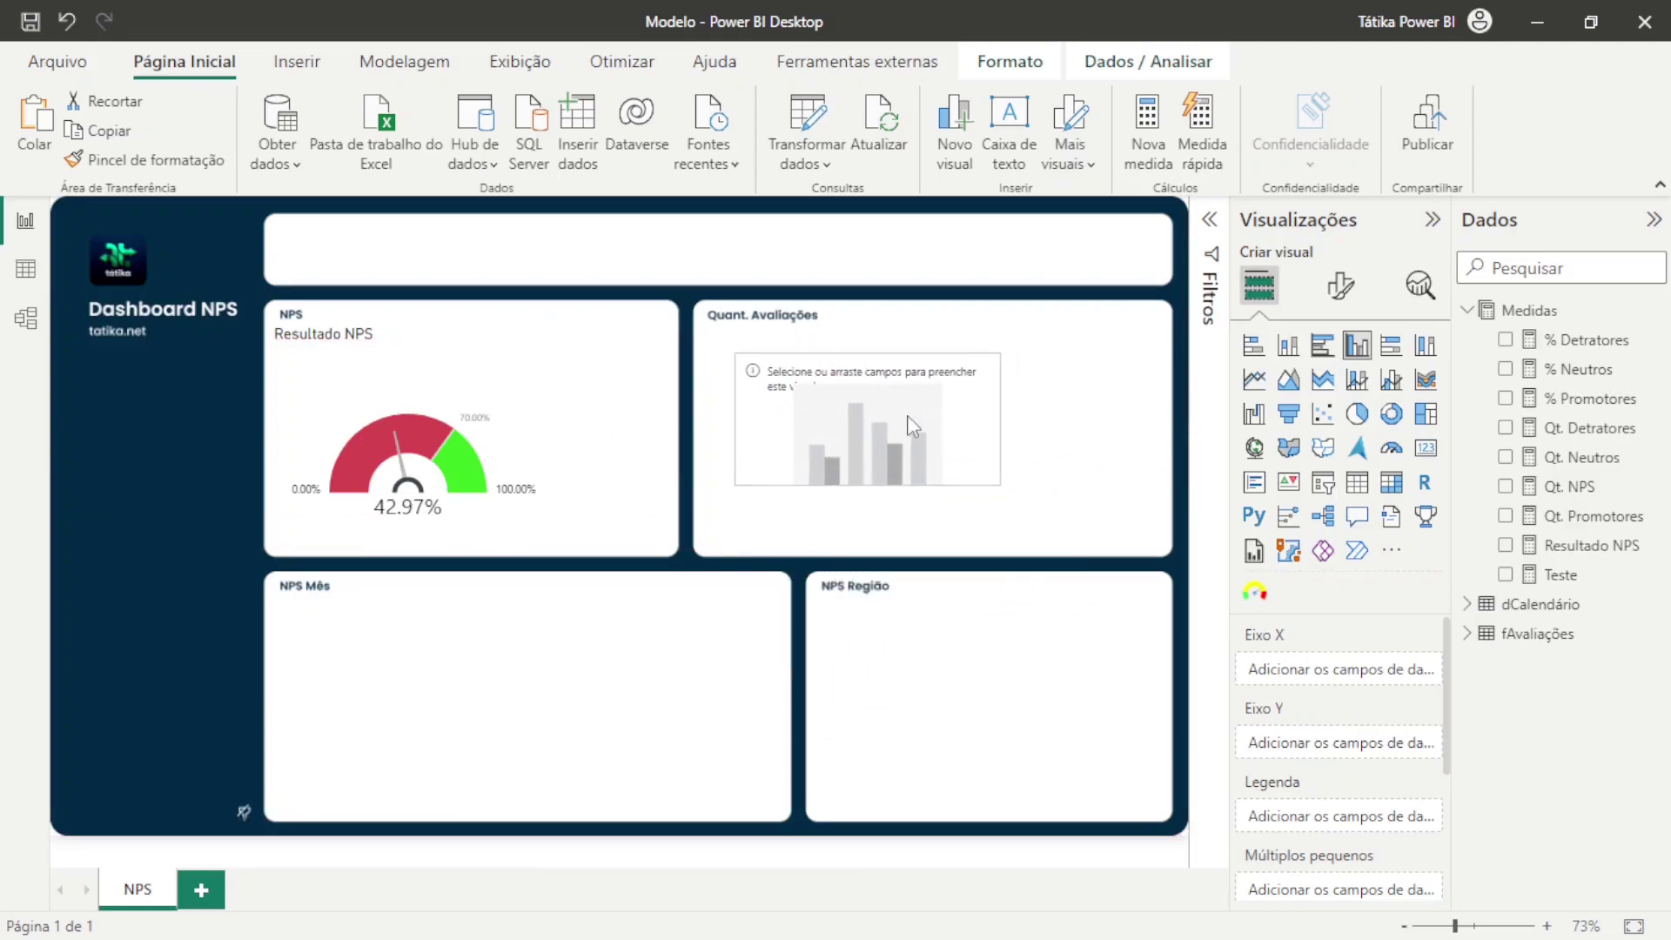
click(1000, 498)
click(967, 458)
drag(978, 482, 1103, 527)
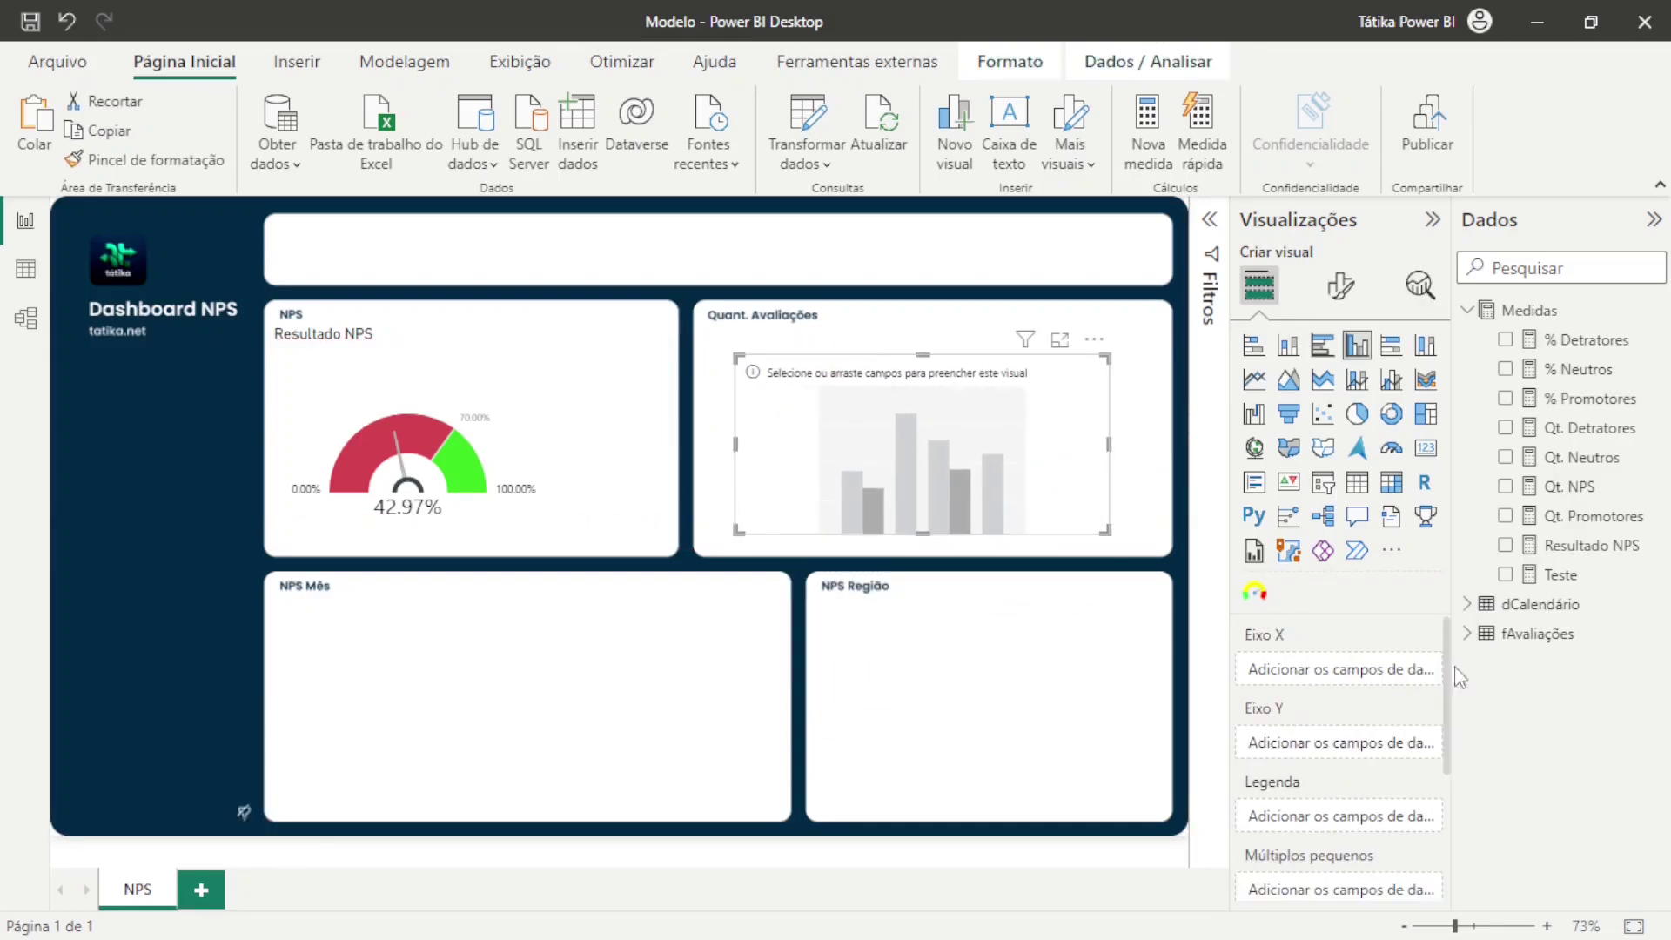
Plot the Qt. NPS measure on the chart's Y axis against Nota from fAvaliações on the X axis
click(1467, 633)
drag(1562, 788, 1351, 684)
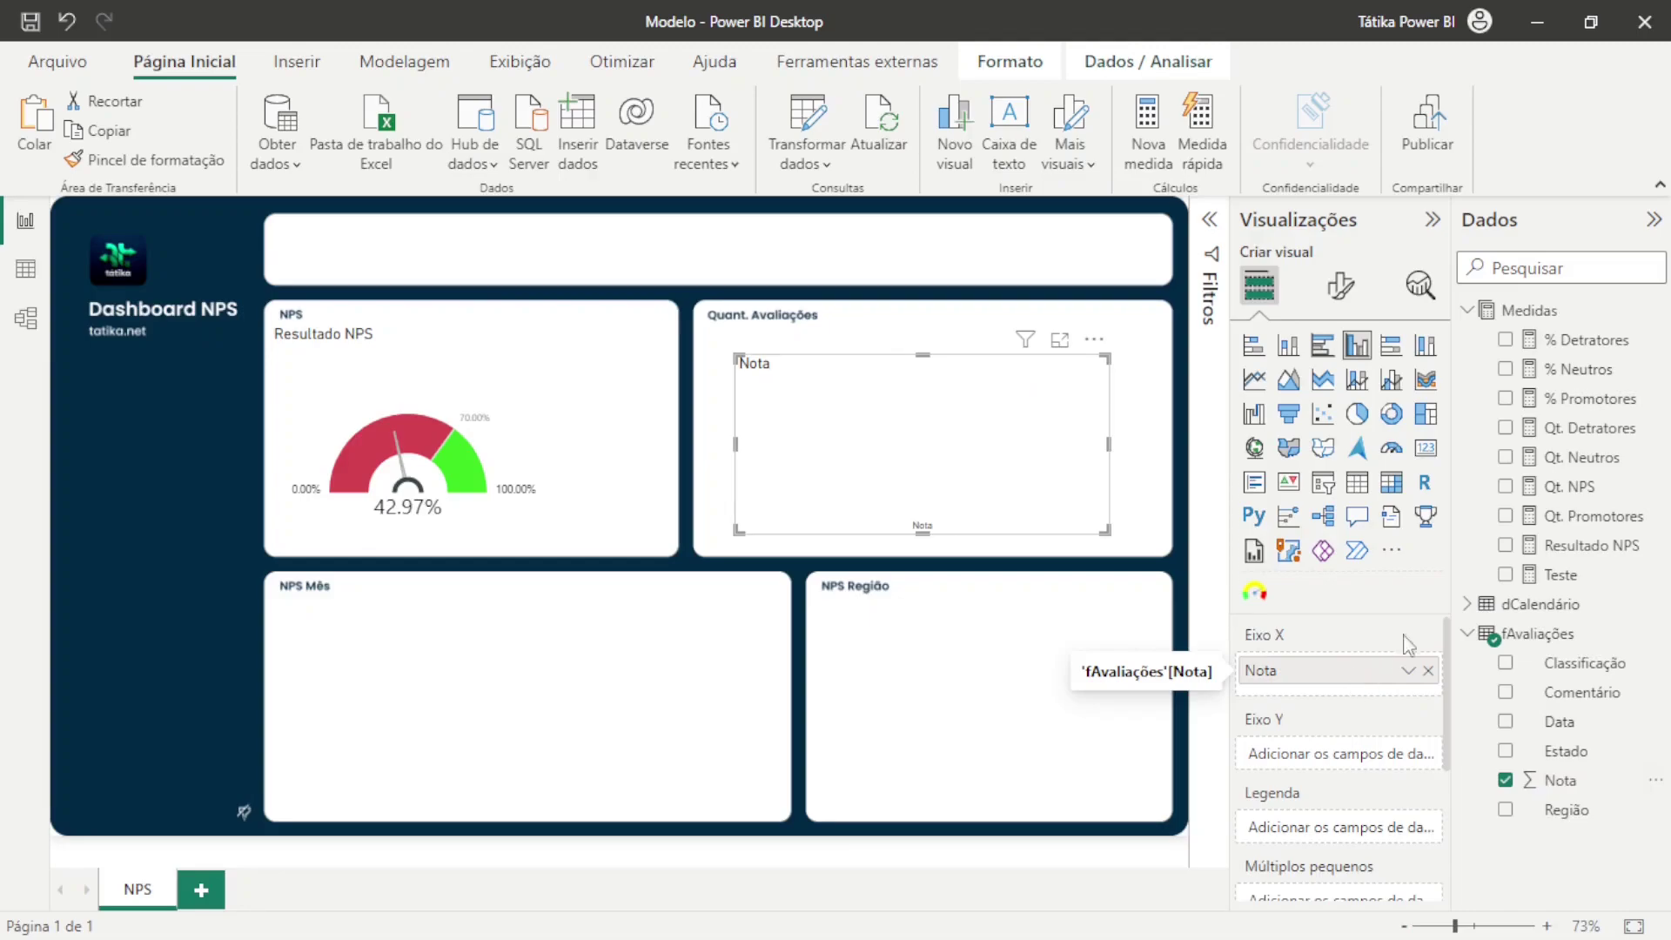
drag(1564, 498, 1340, 755)
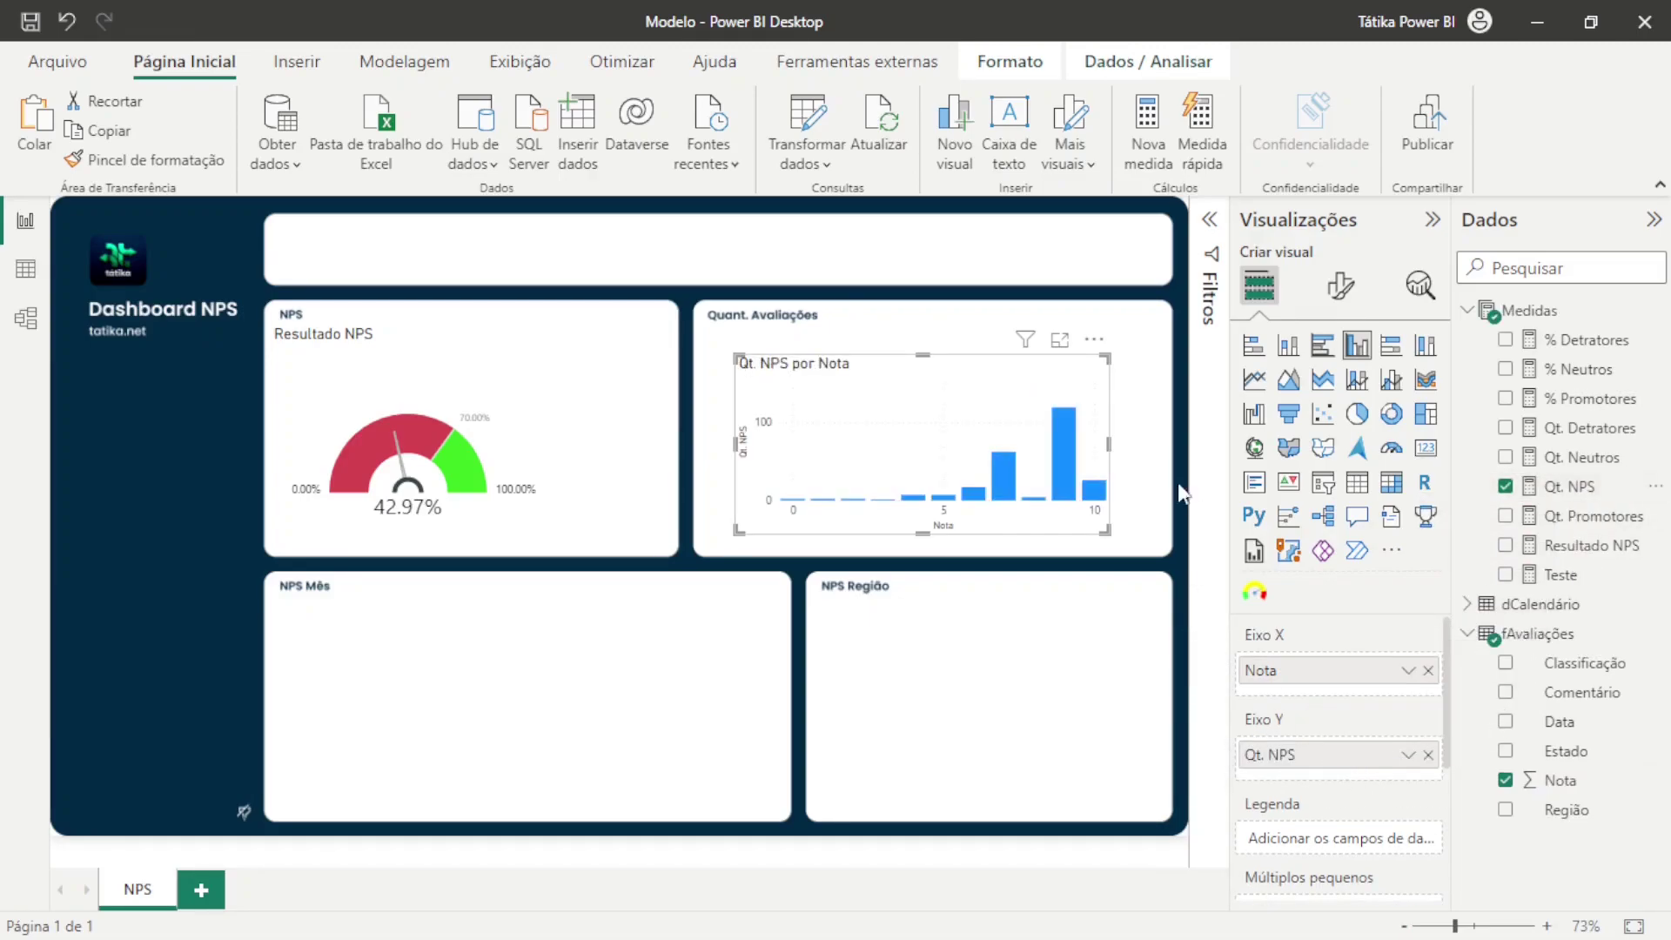
Move and resize the column chart to fill the Quant. Avaliações card, and inspect the values of its columns
drag(848, 439, 783, 402)
drag(1079, 514, 1145, 545)
mouse_move(1018, 500)
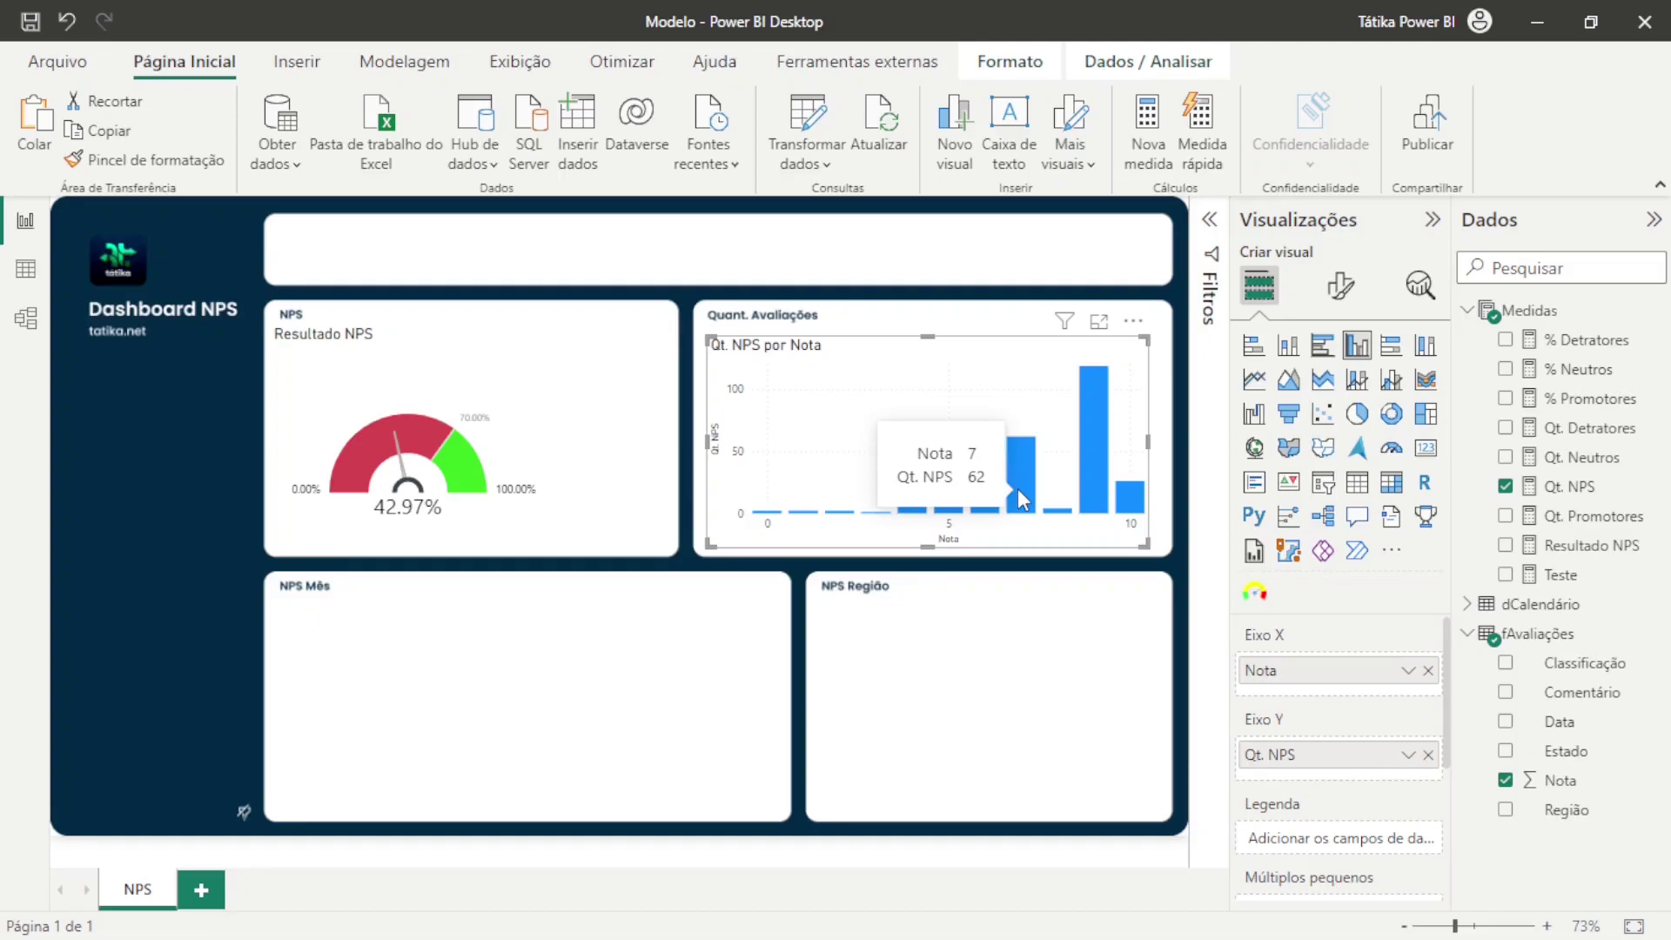
mouse_move(1124, 509)
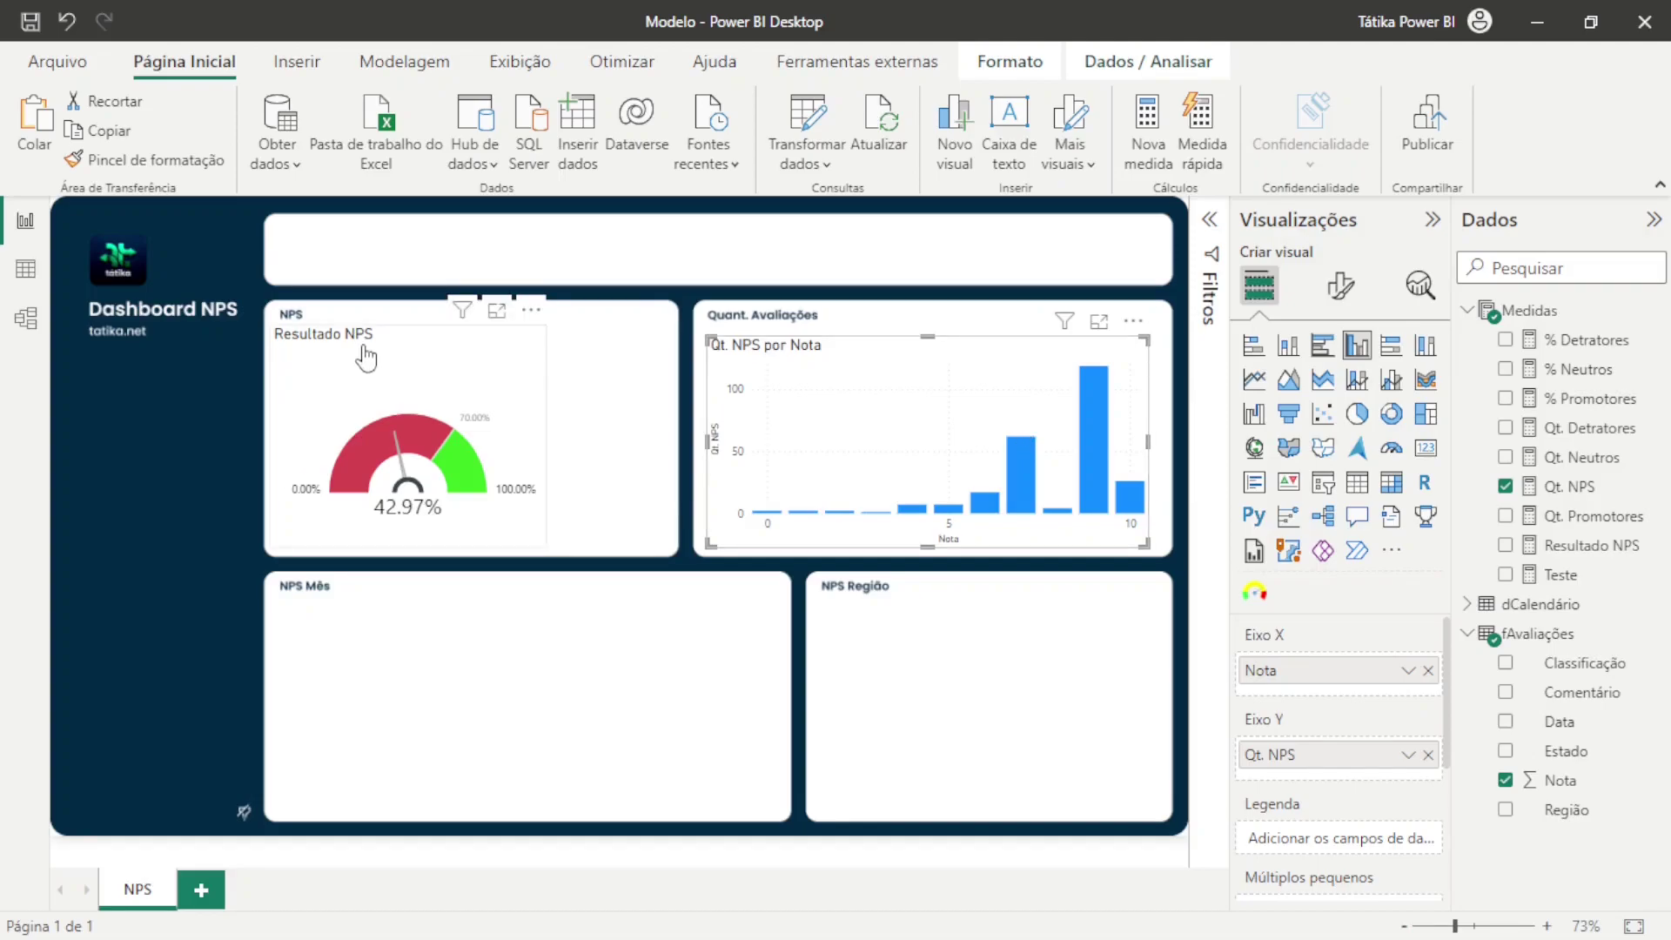
Turn off the titles of the Tachometer and of the Quant. Avaliações column chart
click(518, 379)
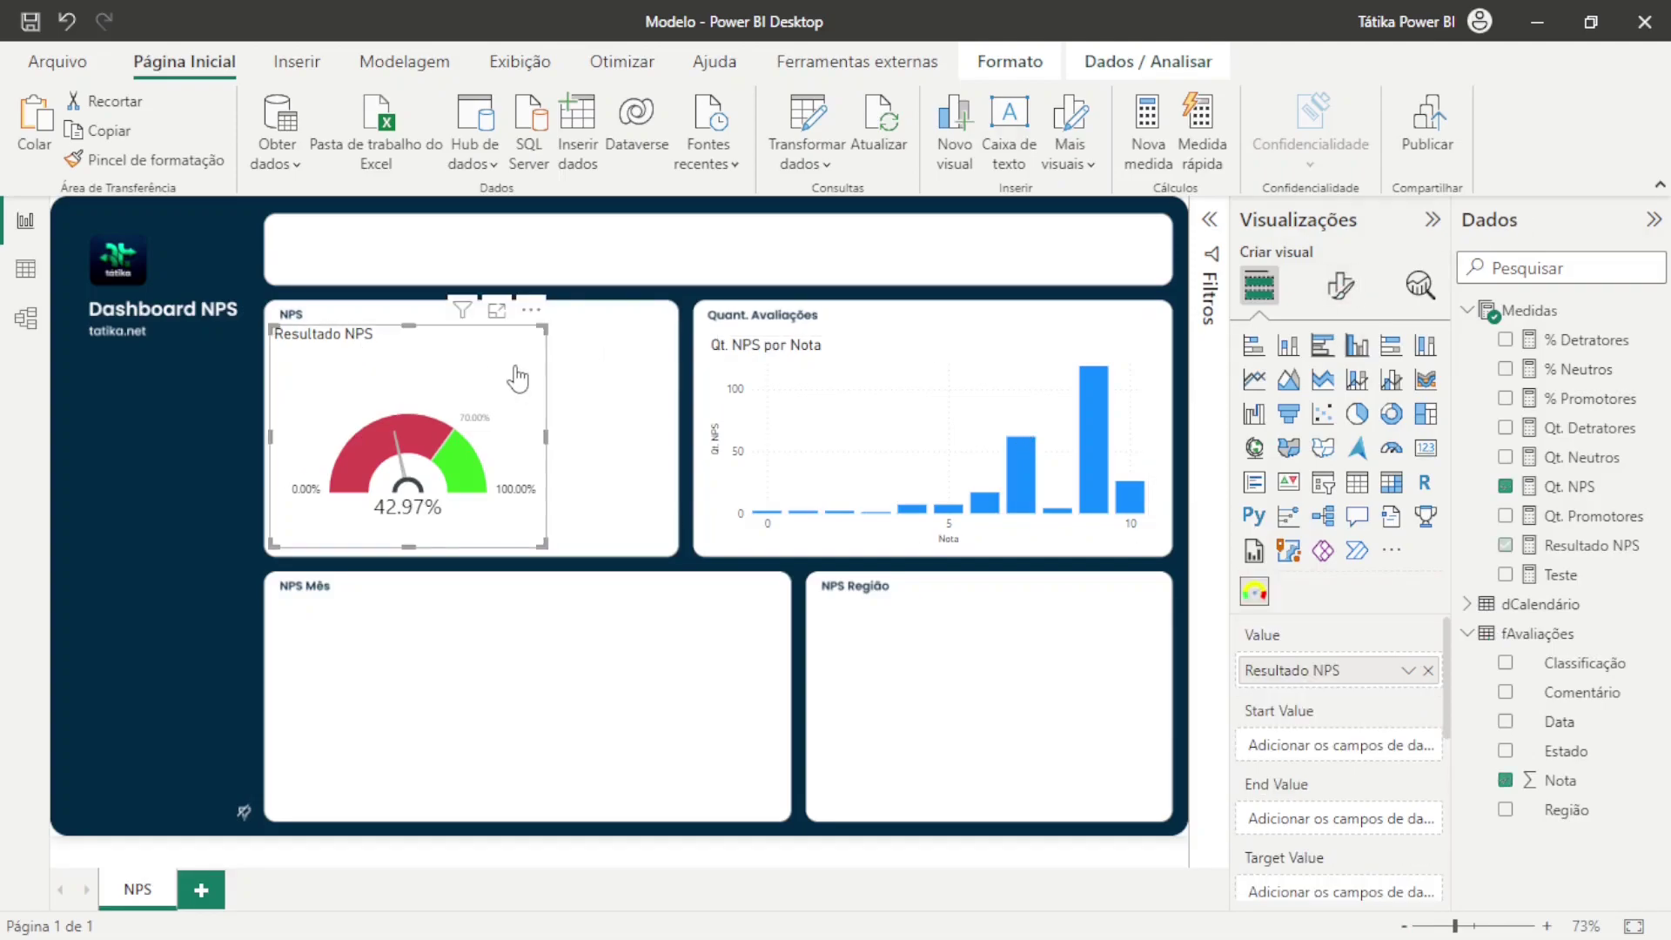
click(1340, 285)
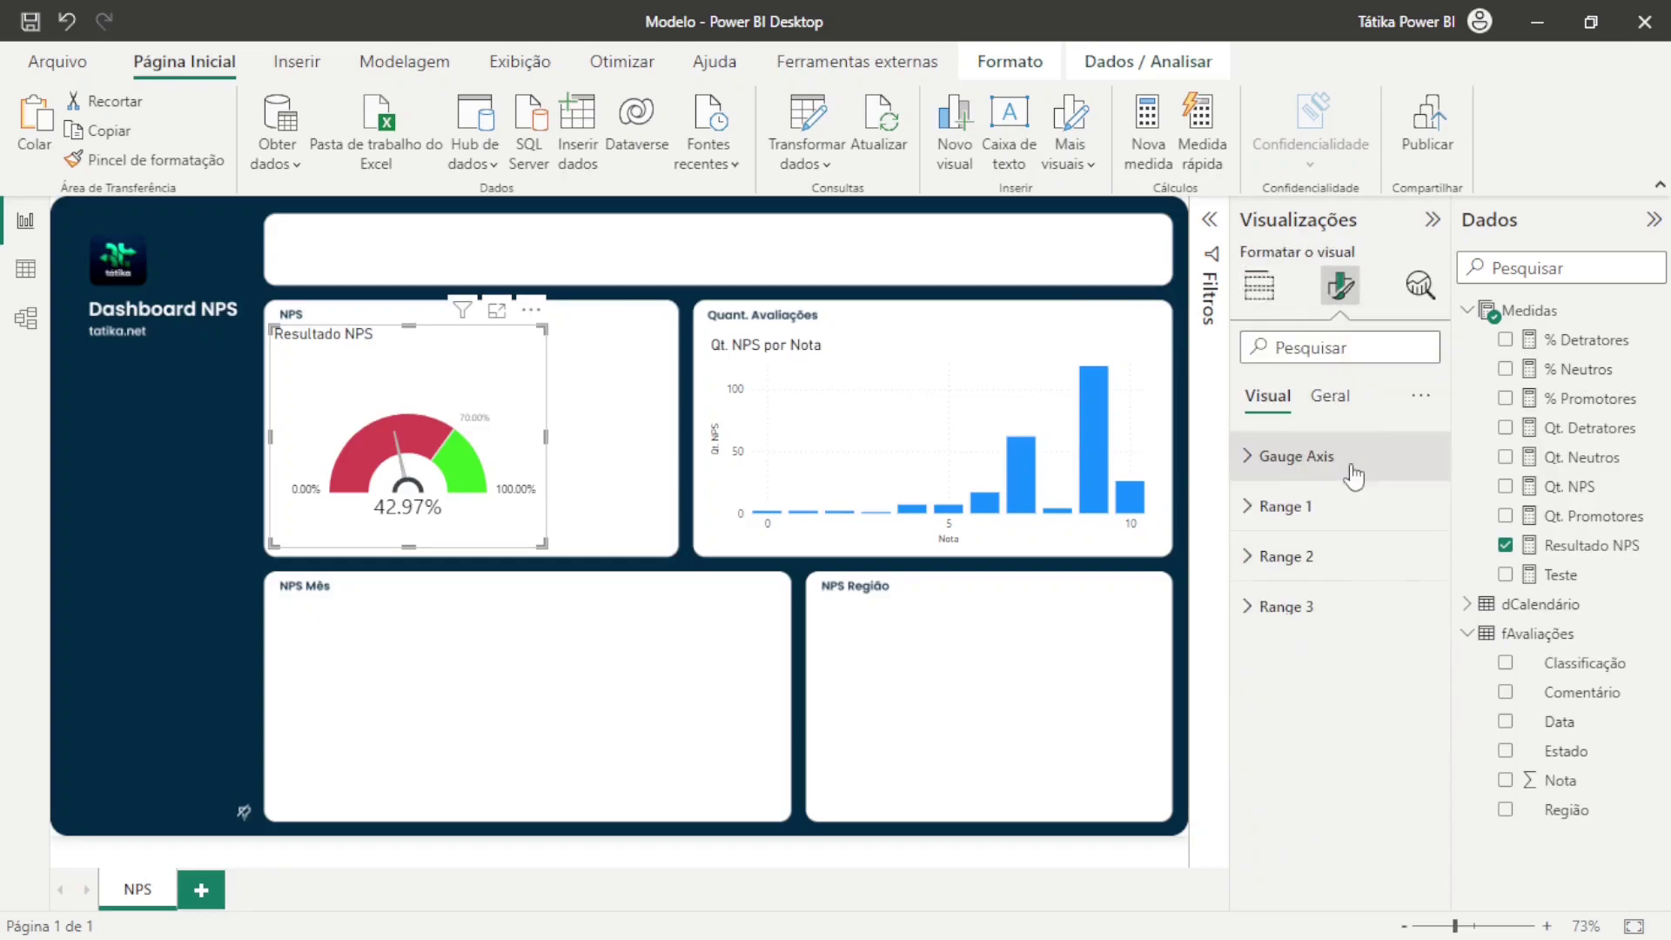
click(1329, 395)
click(1420, 506)
click(1147, 415)
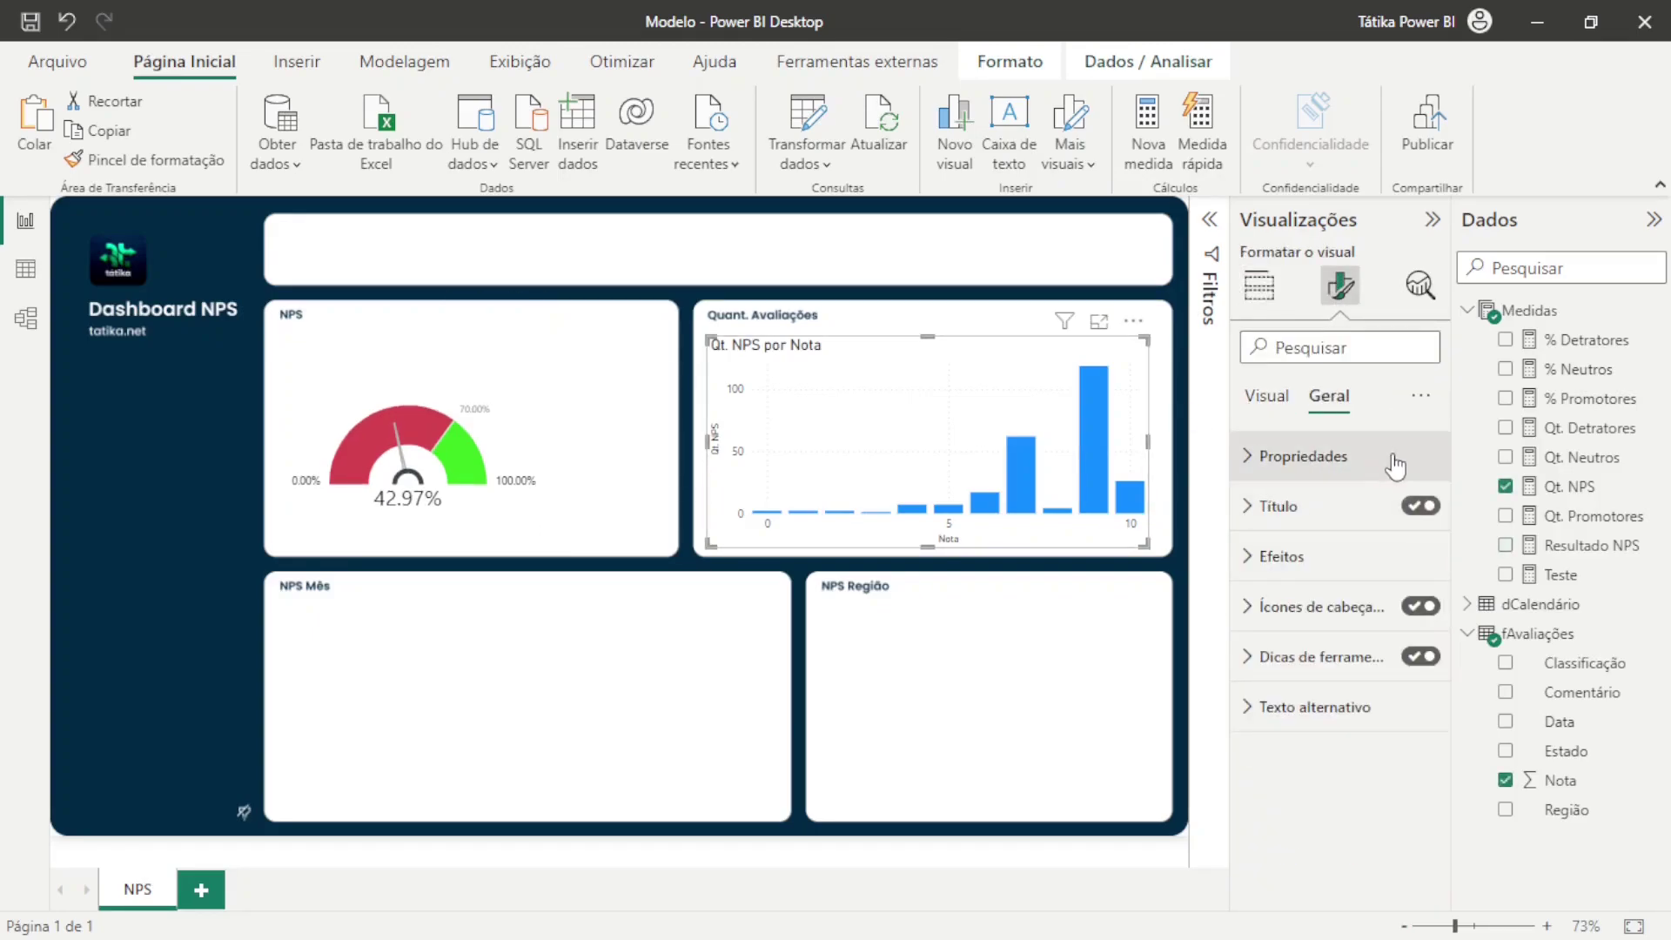
click(1420, 506)
Enable separate colors for every column of the Quant. Avaliações chart with the Mostrar tudo option
click(1259, 286)
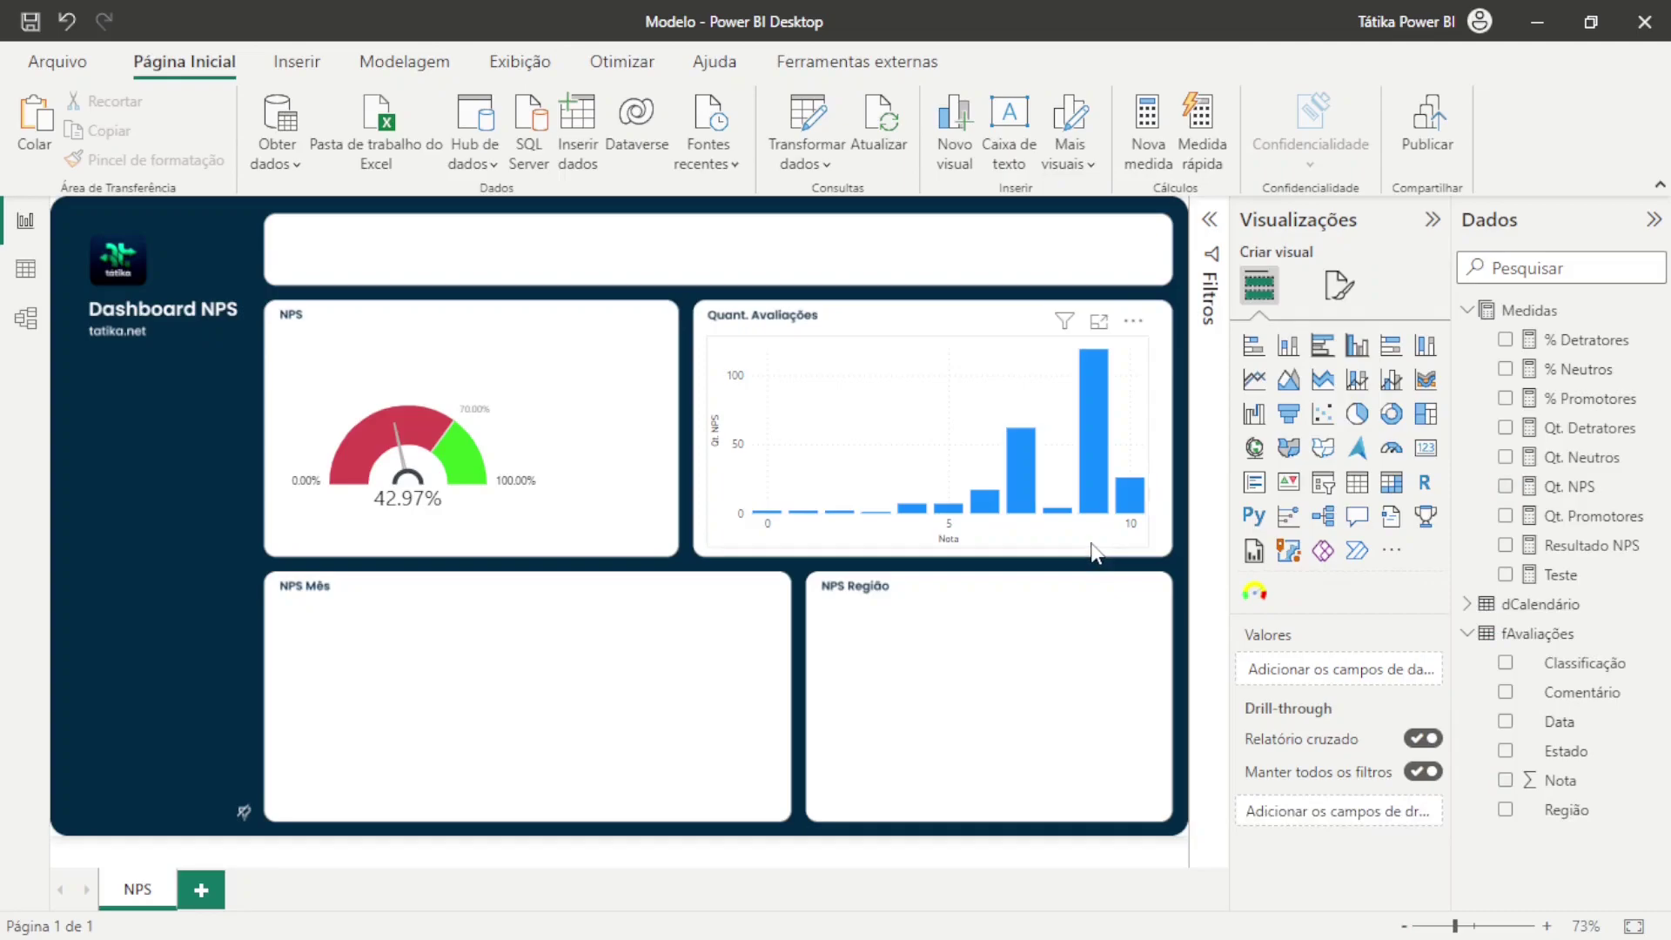
click(1337, 287)
click(1277, 756)
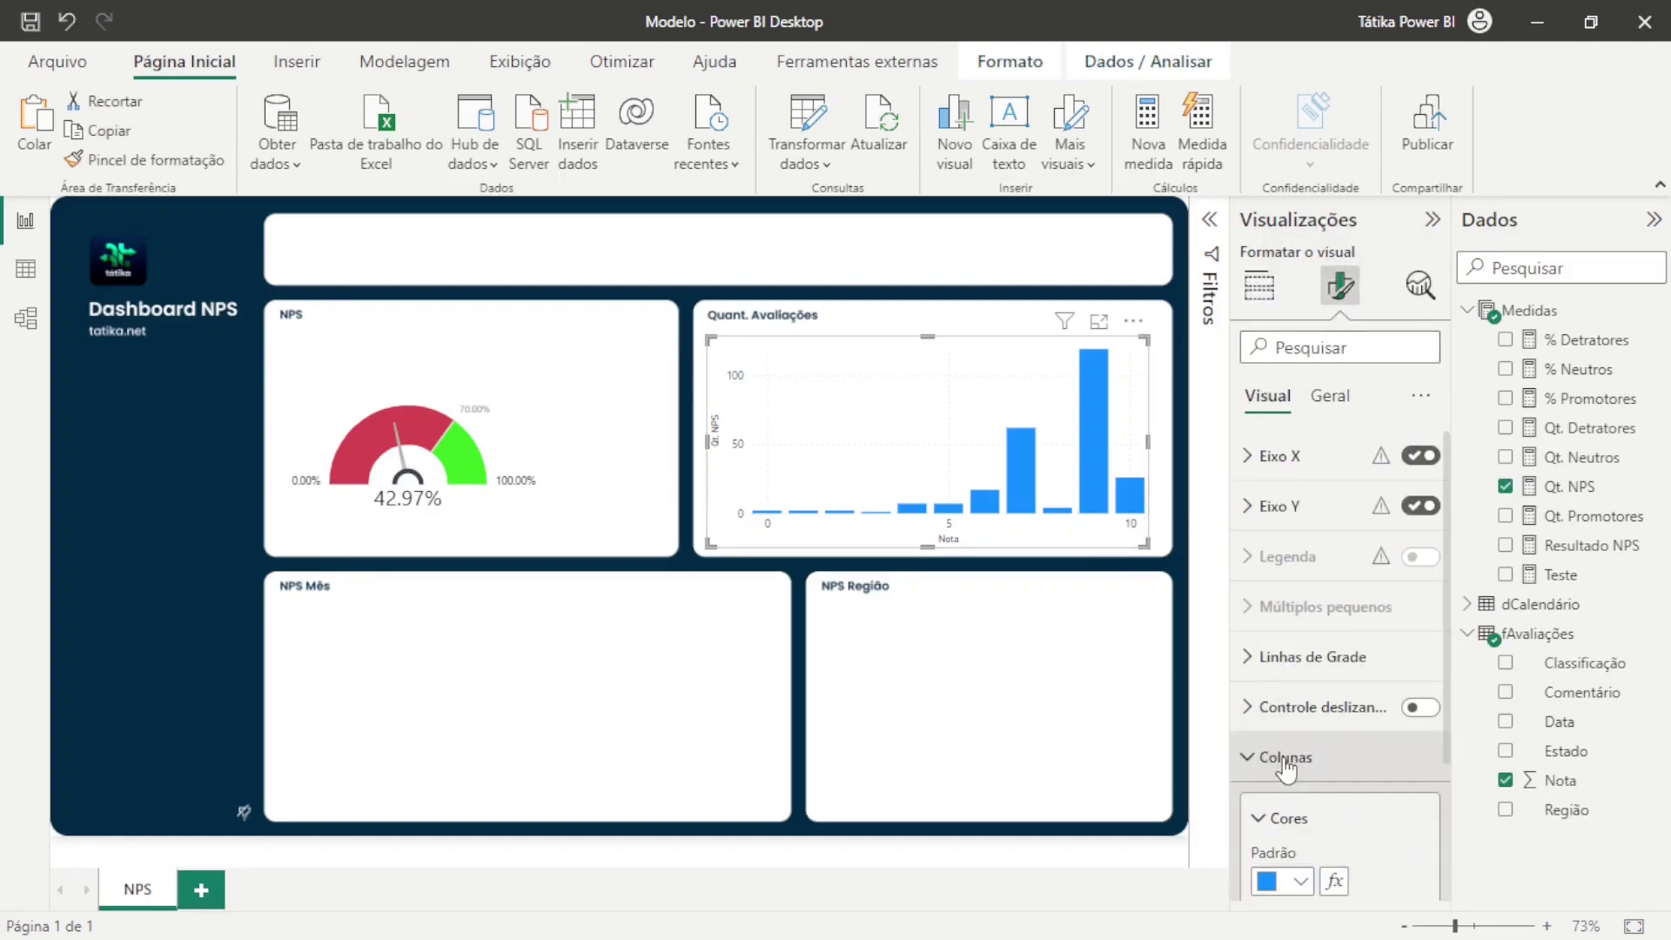
scroll(1344, 735, down, 4)
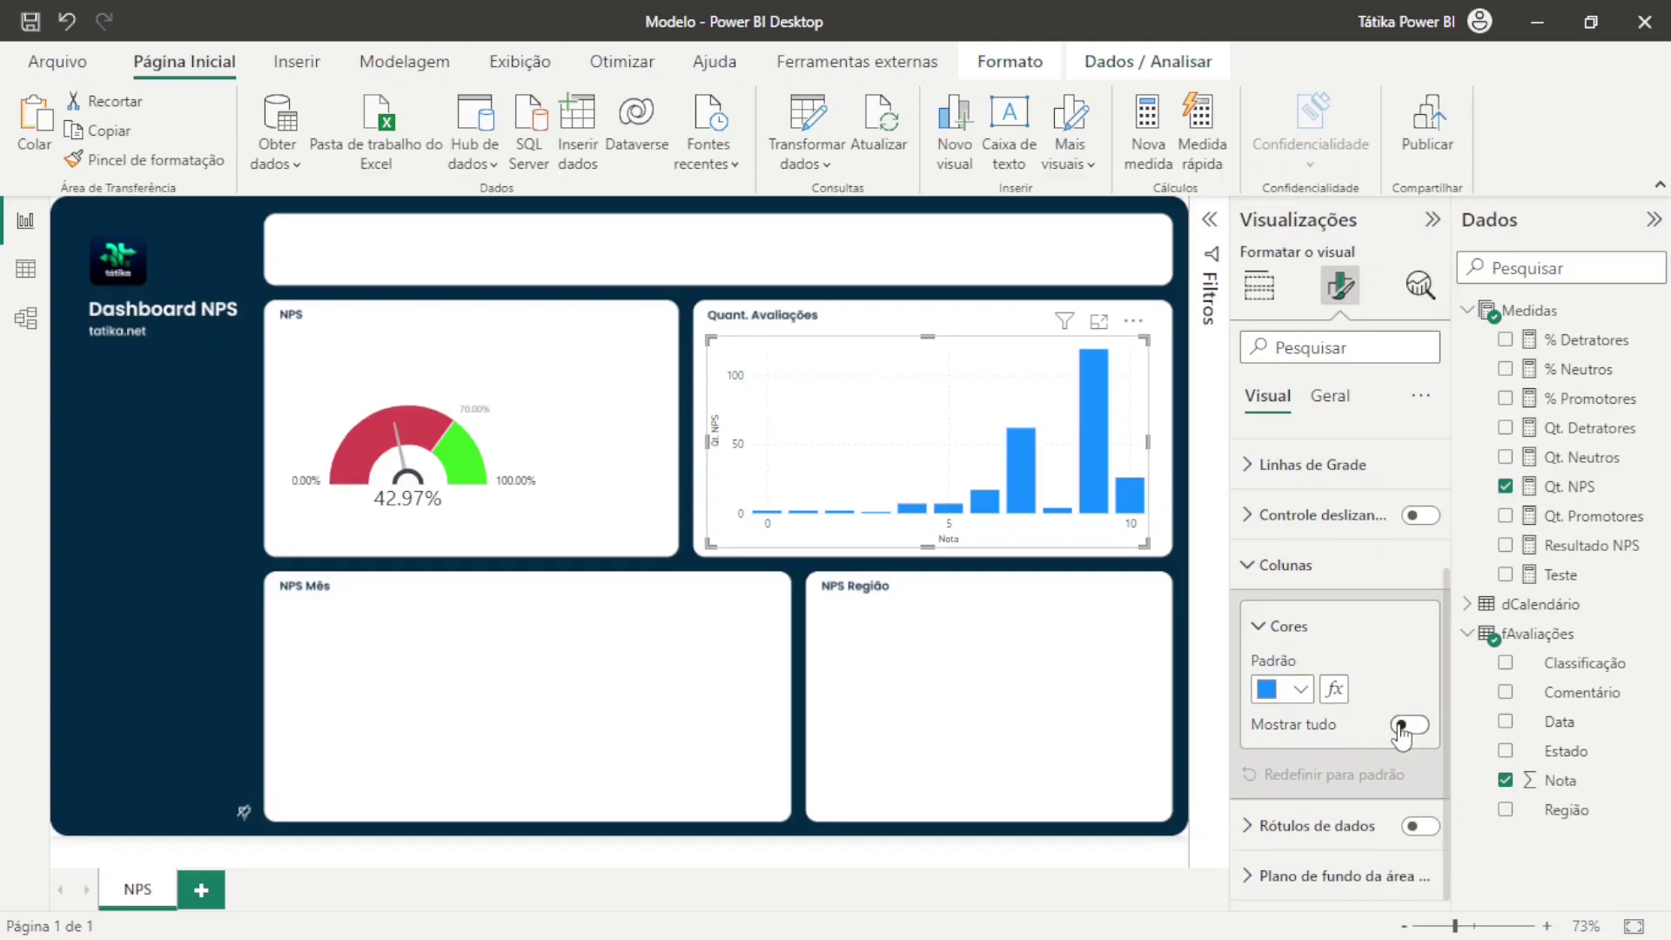
click(1407, 727)
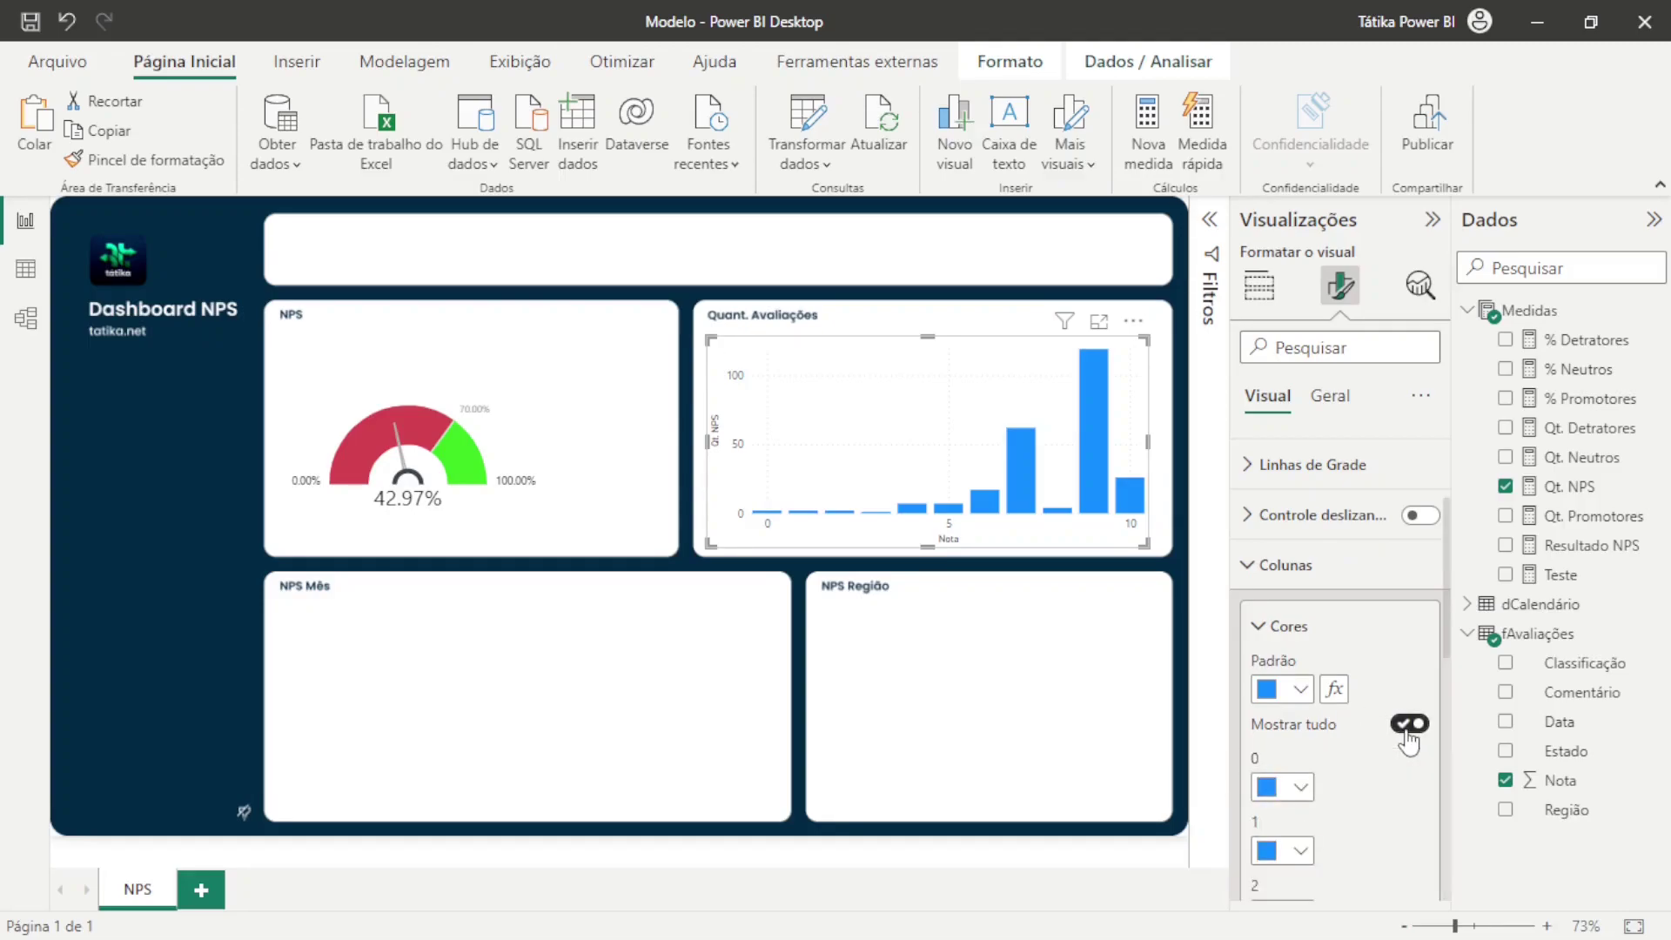
scroll(1403, 735, down, 5)
scroll(1392, 696, up, 1)
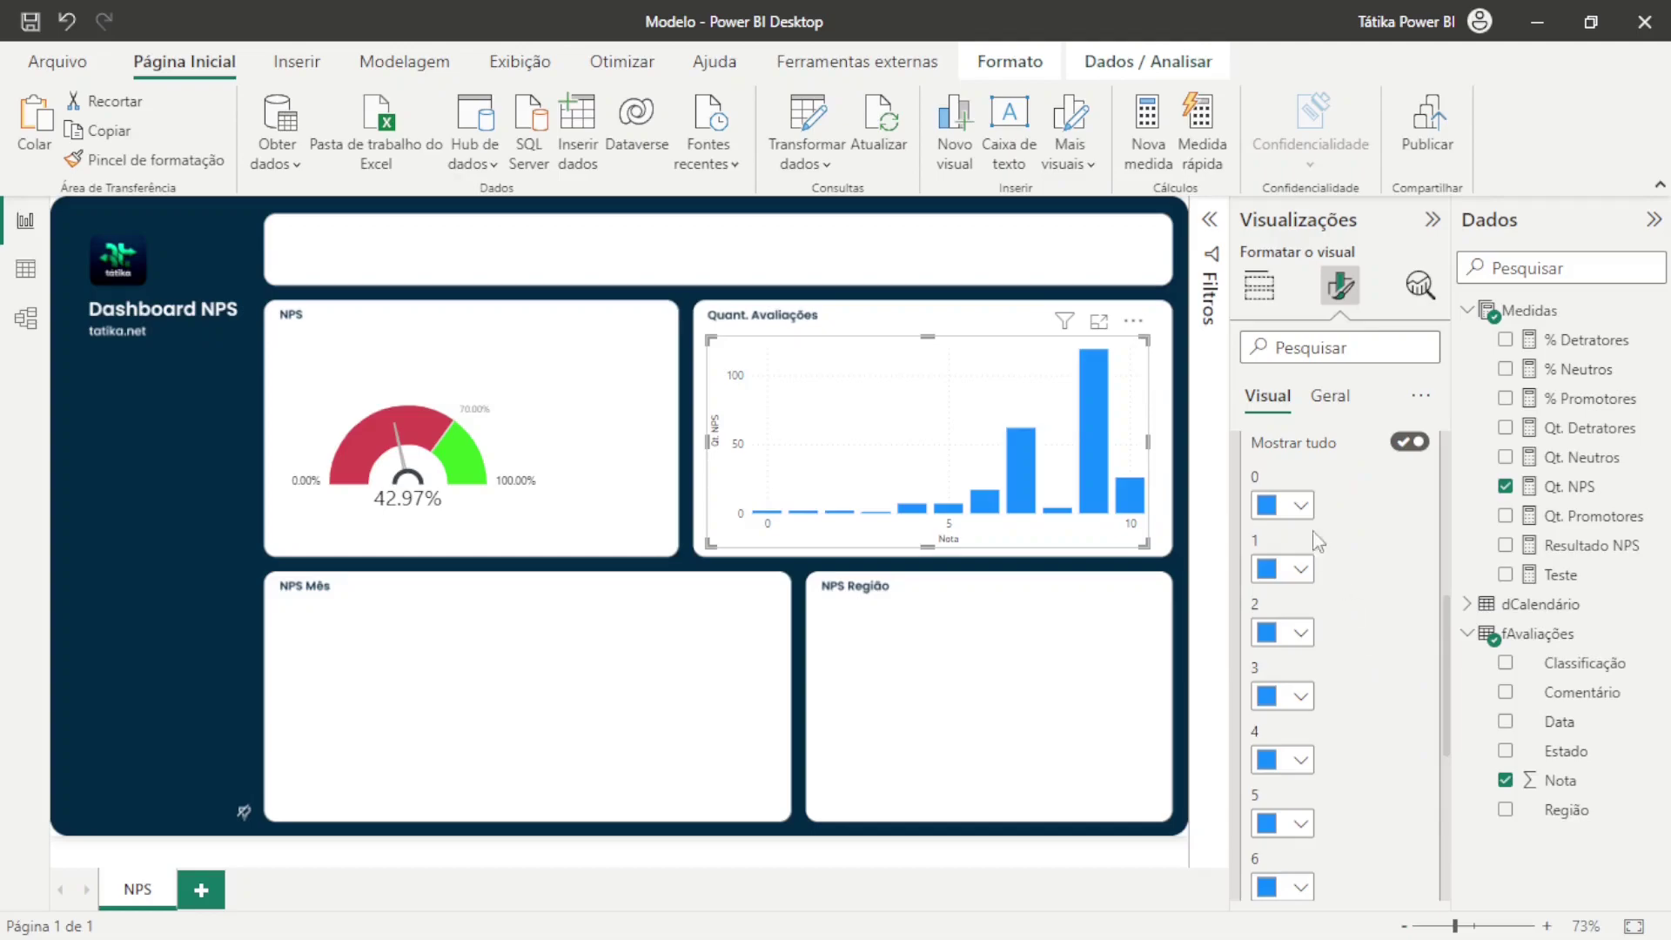
Color the columns for scores 0 to 6 with the recently used red
click(1300, 505)
click(1354, 409)
click(1300, 568)
click(1283, 465)
click(1300, 633)
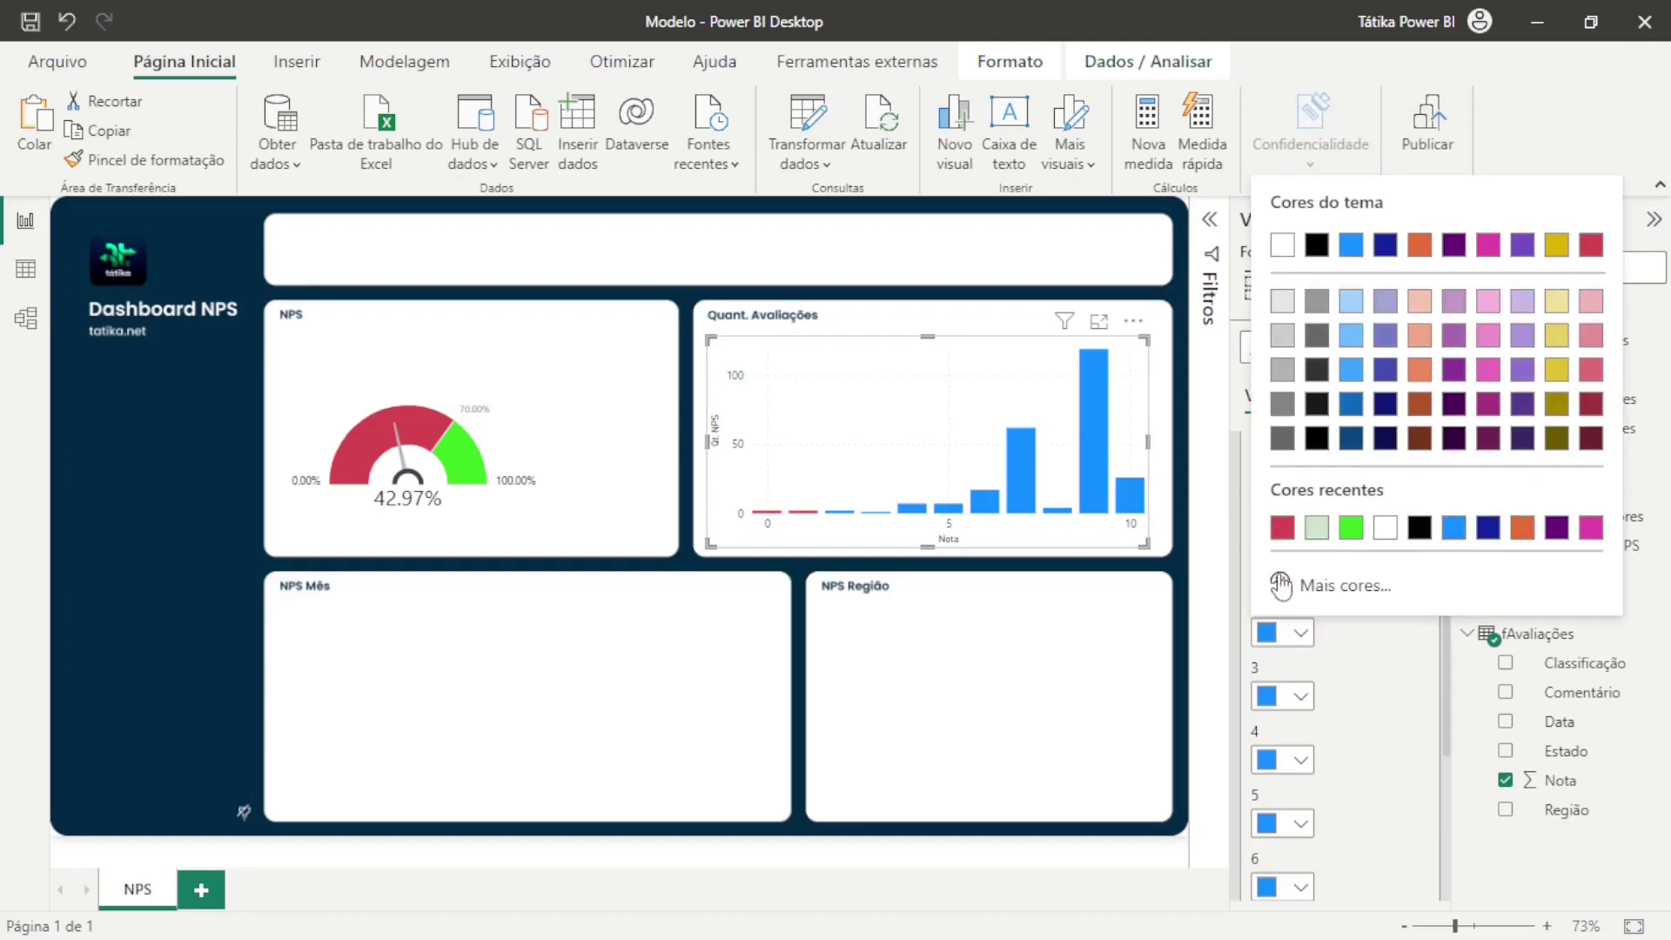
click(1282, 527)
click(1300, 695)
click(1282, 590)
click(1300, 759)
click(1282, 655)
click(1300, 822)
click(1282, 720)
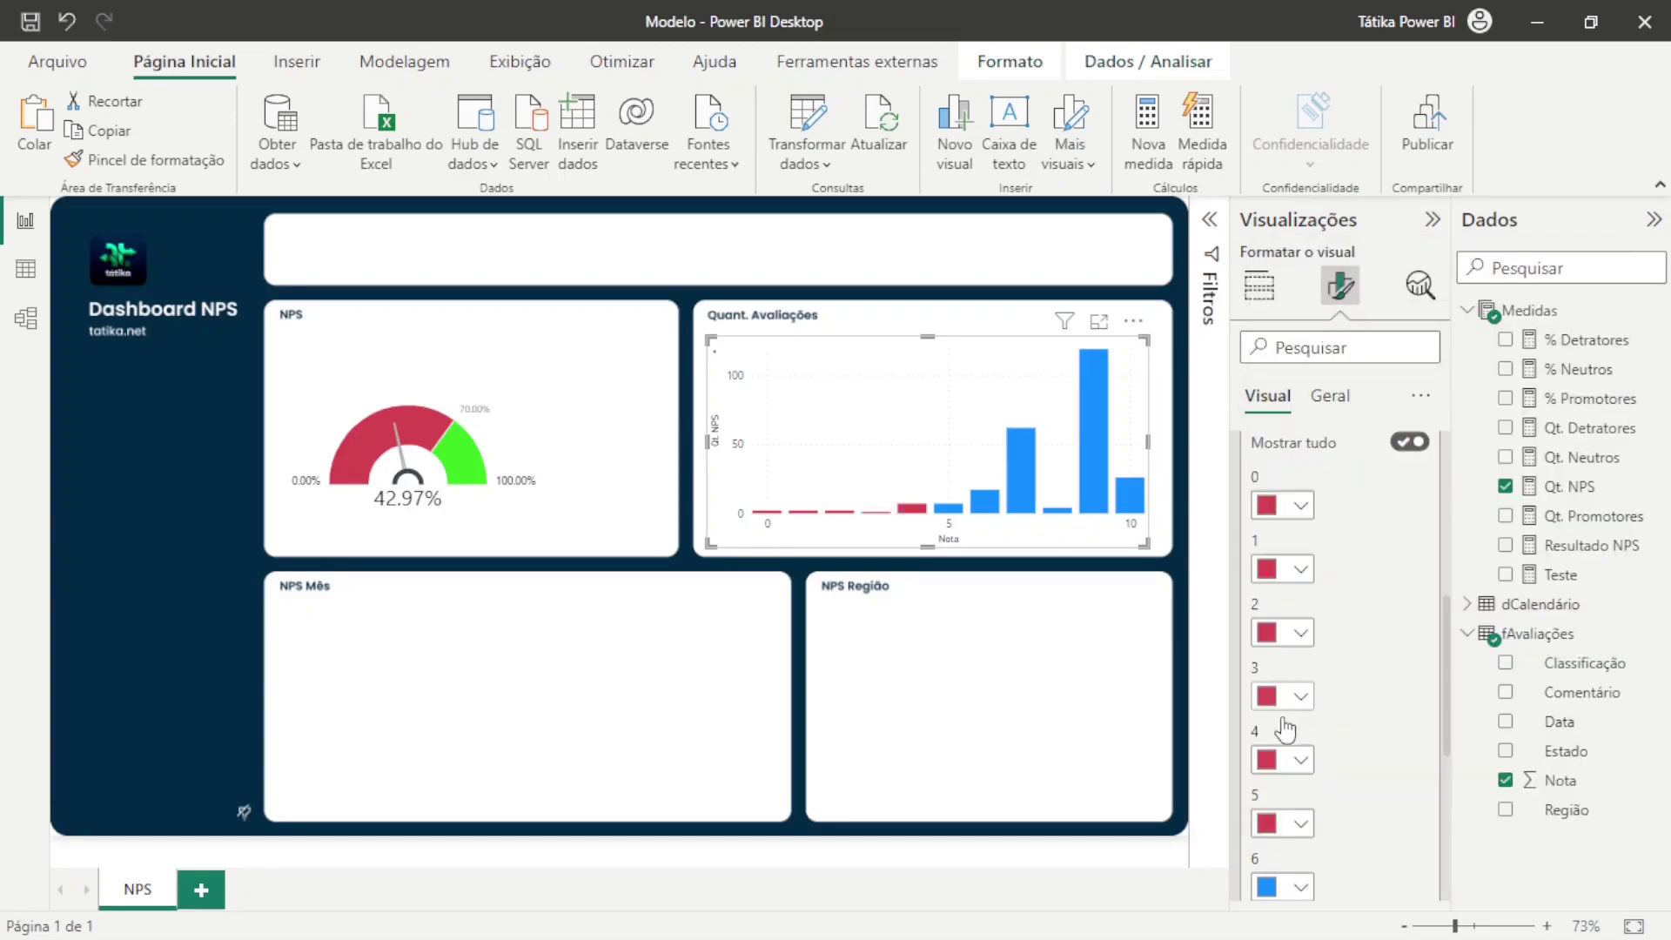
scroll(1349, 788, down, 1)
click(1300, 818)
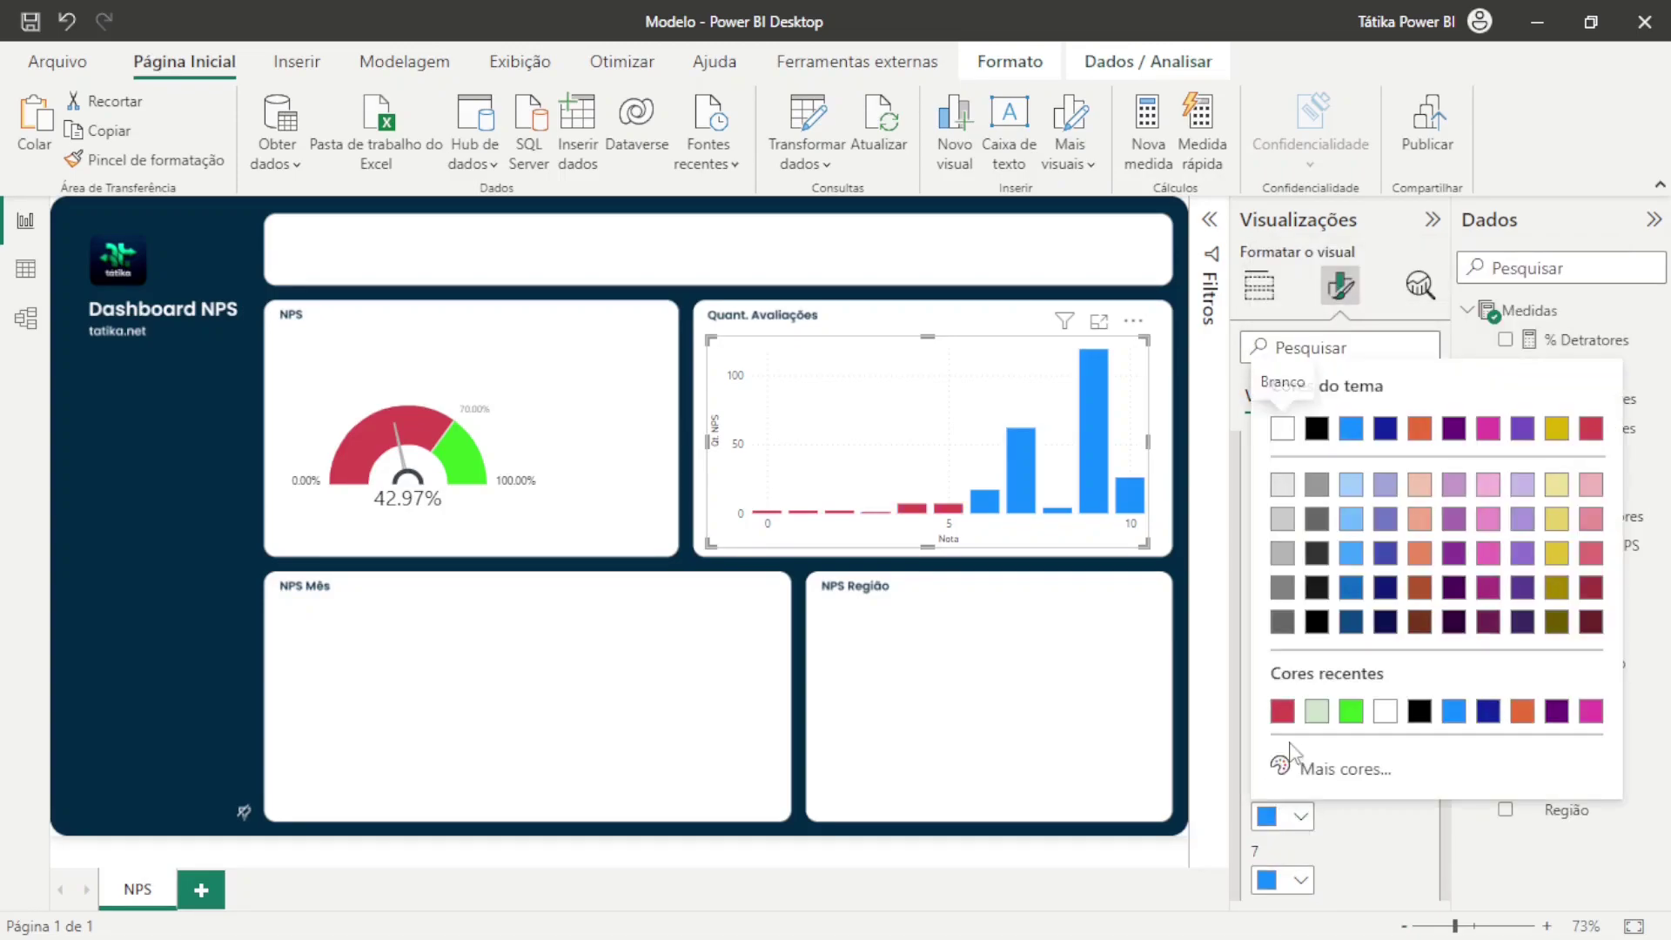
click(1279, 720)
Color the column for score 7 custom yellow #F5F913 and apply the same yellow to score 8
scroll(1344, 744, down, 3)
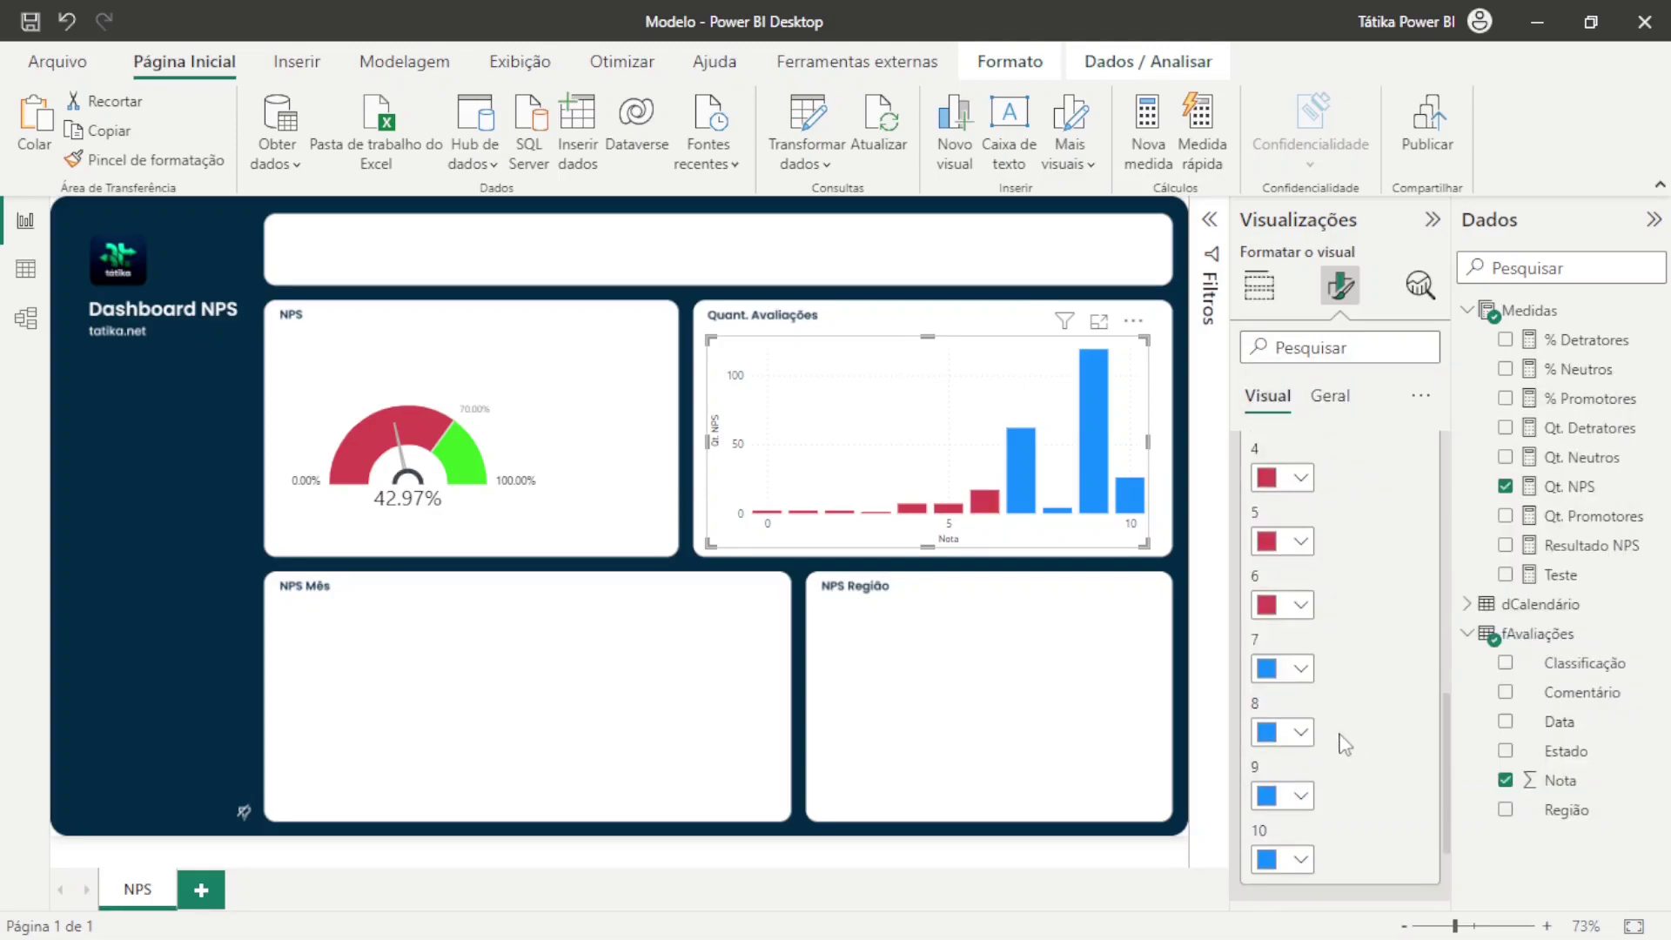
click(1300, 668)
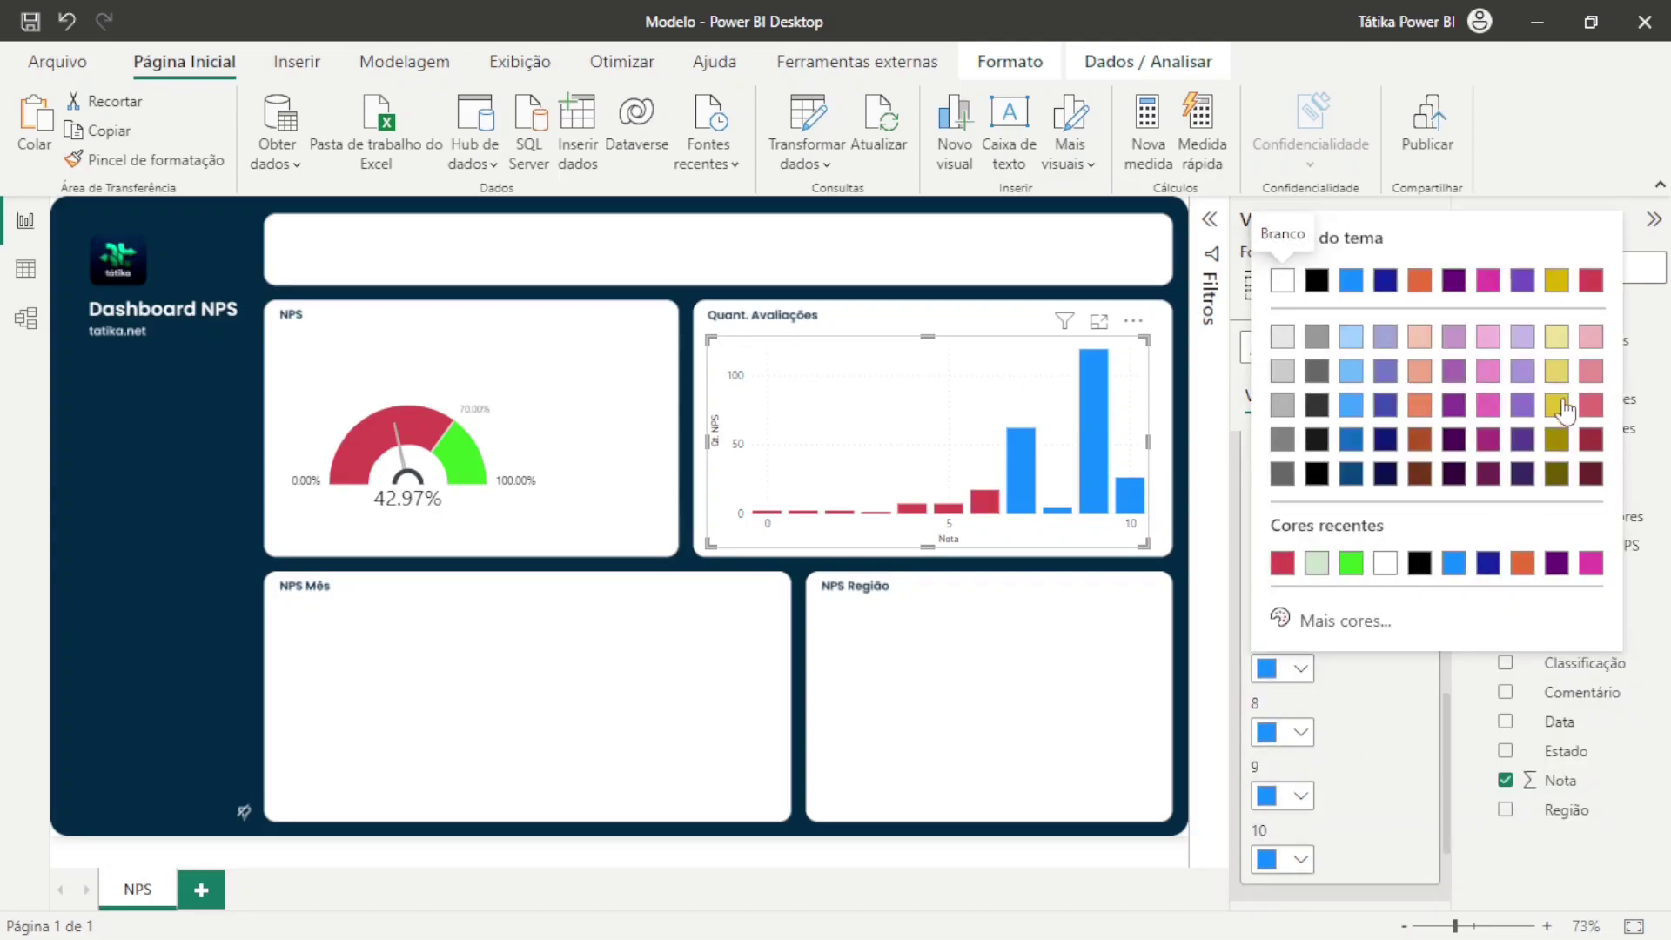
click(1554, 286)
click(1300, 670)
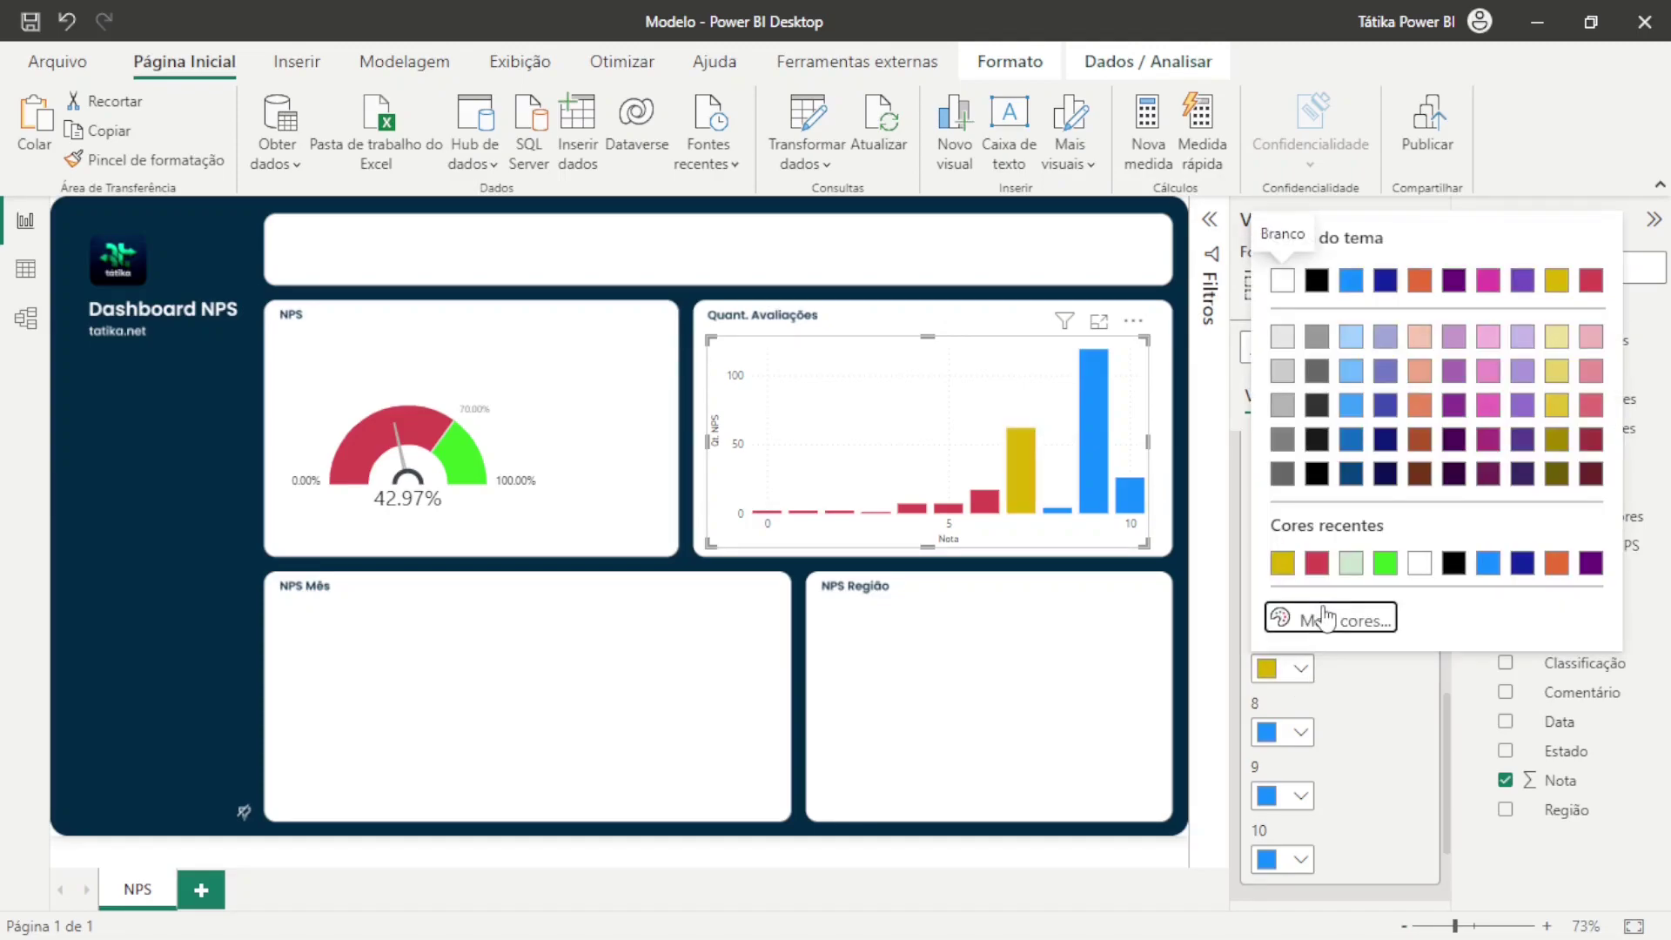
click(1326, 617)
click(1328, 532)
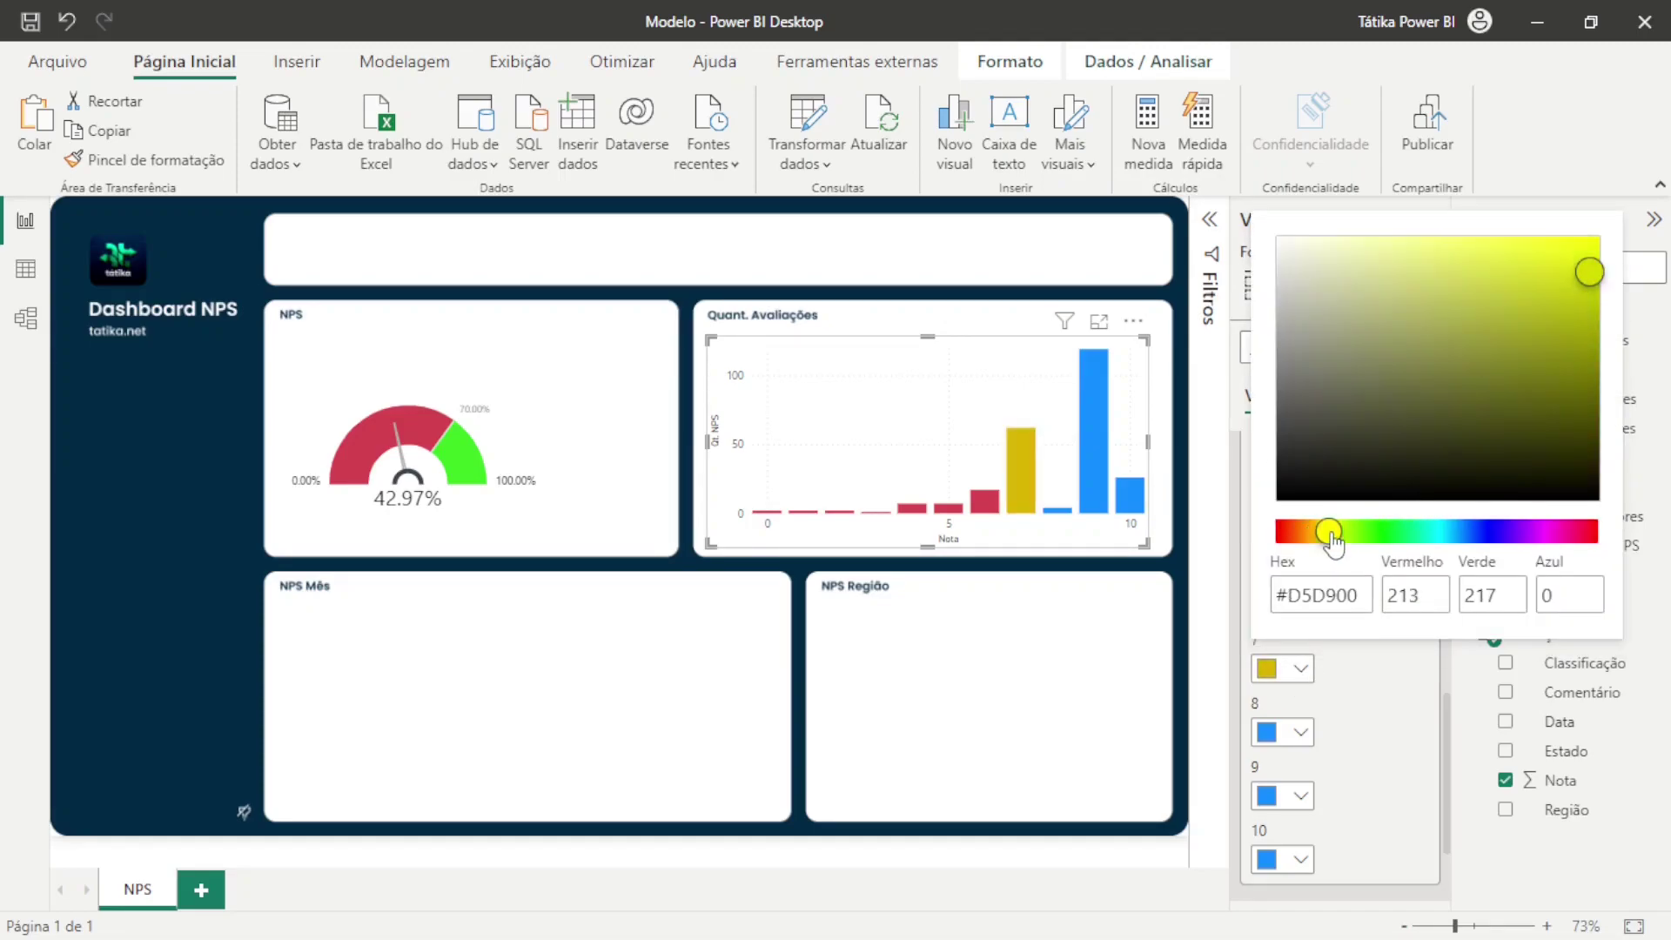
click(1574, 269)
mouse_move(1577, 271)
mouse_down()
mouse_move(1558, 257)
mouse_move(1571, 244)
mouse_up()
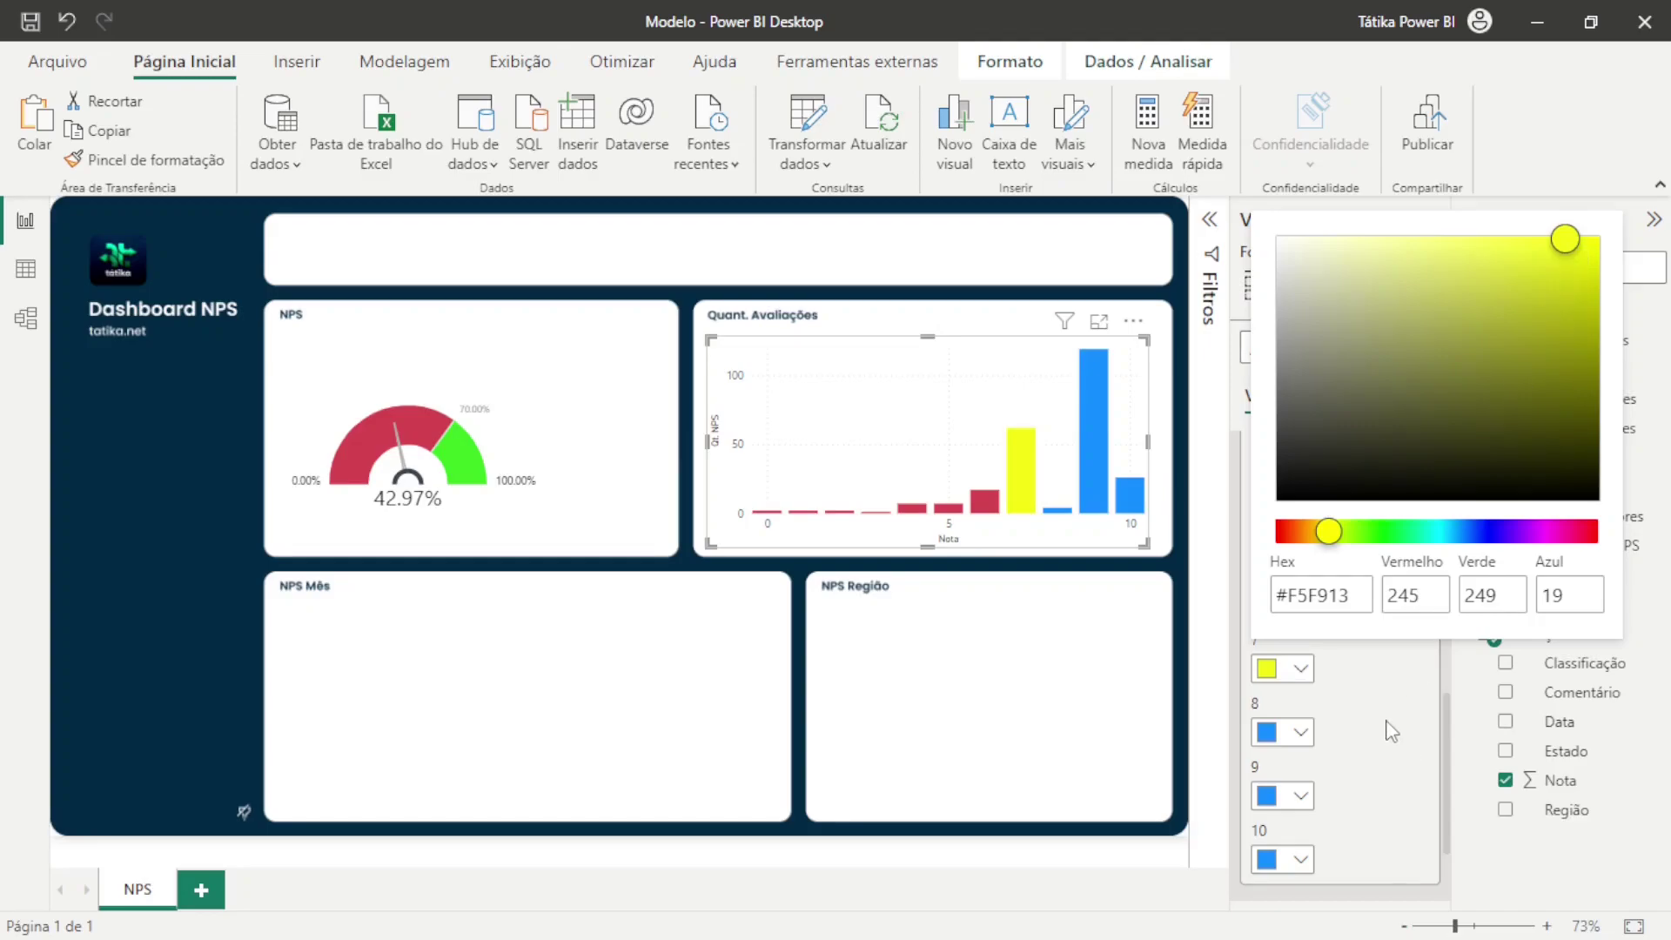
click(1300, 732)
click(1300, 732)
click(1280, 624)
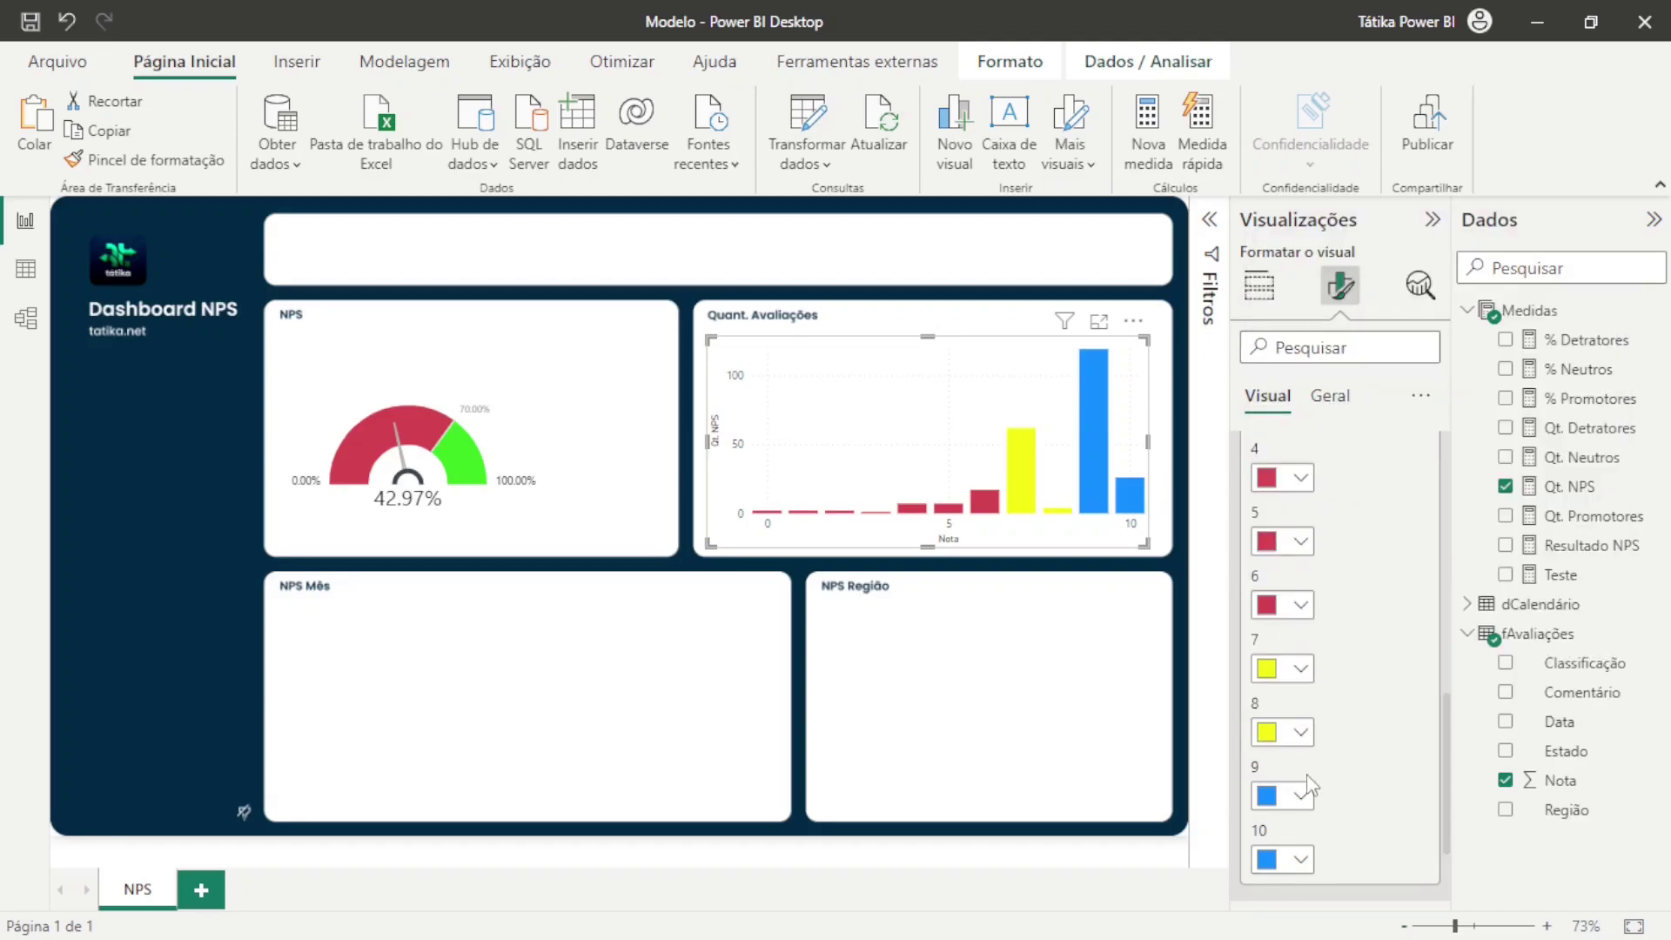
Color the columns for scores 9 and 10 with the recently used bright green
click(1300, 795)
click(1418, 691)
click(1293, 860)
click(1286, 759)
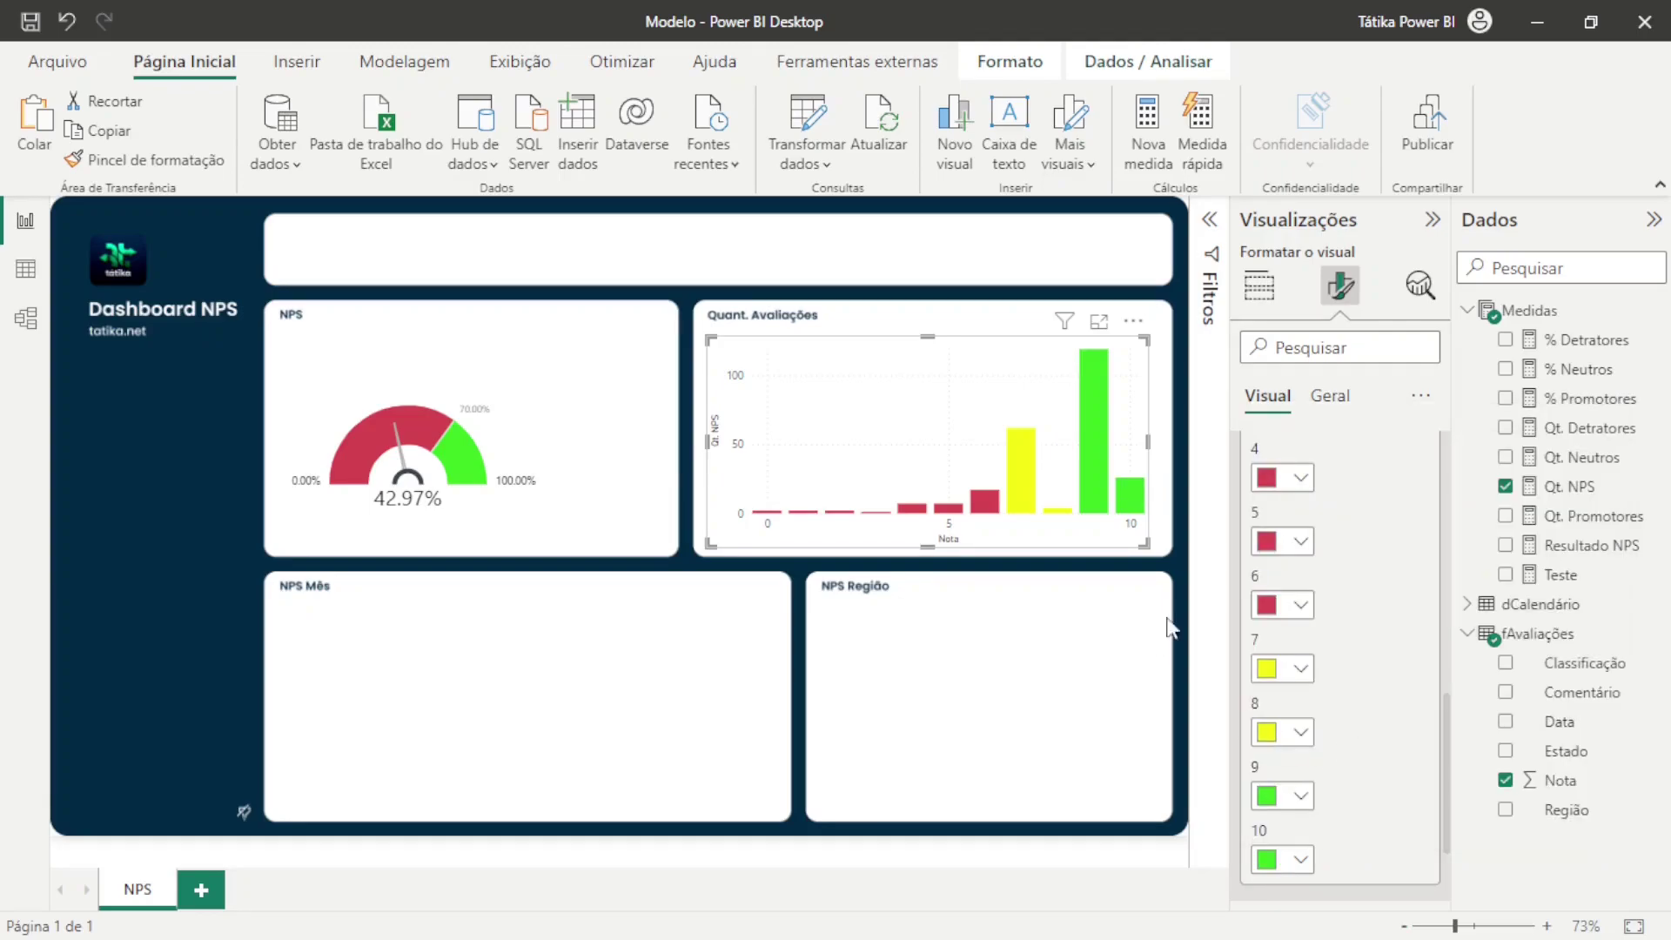
click(1164, 522)
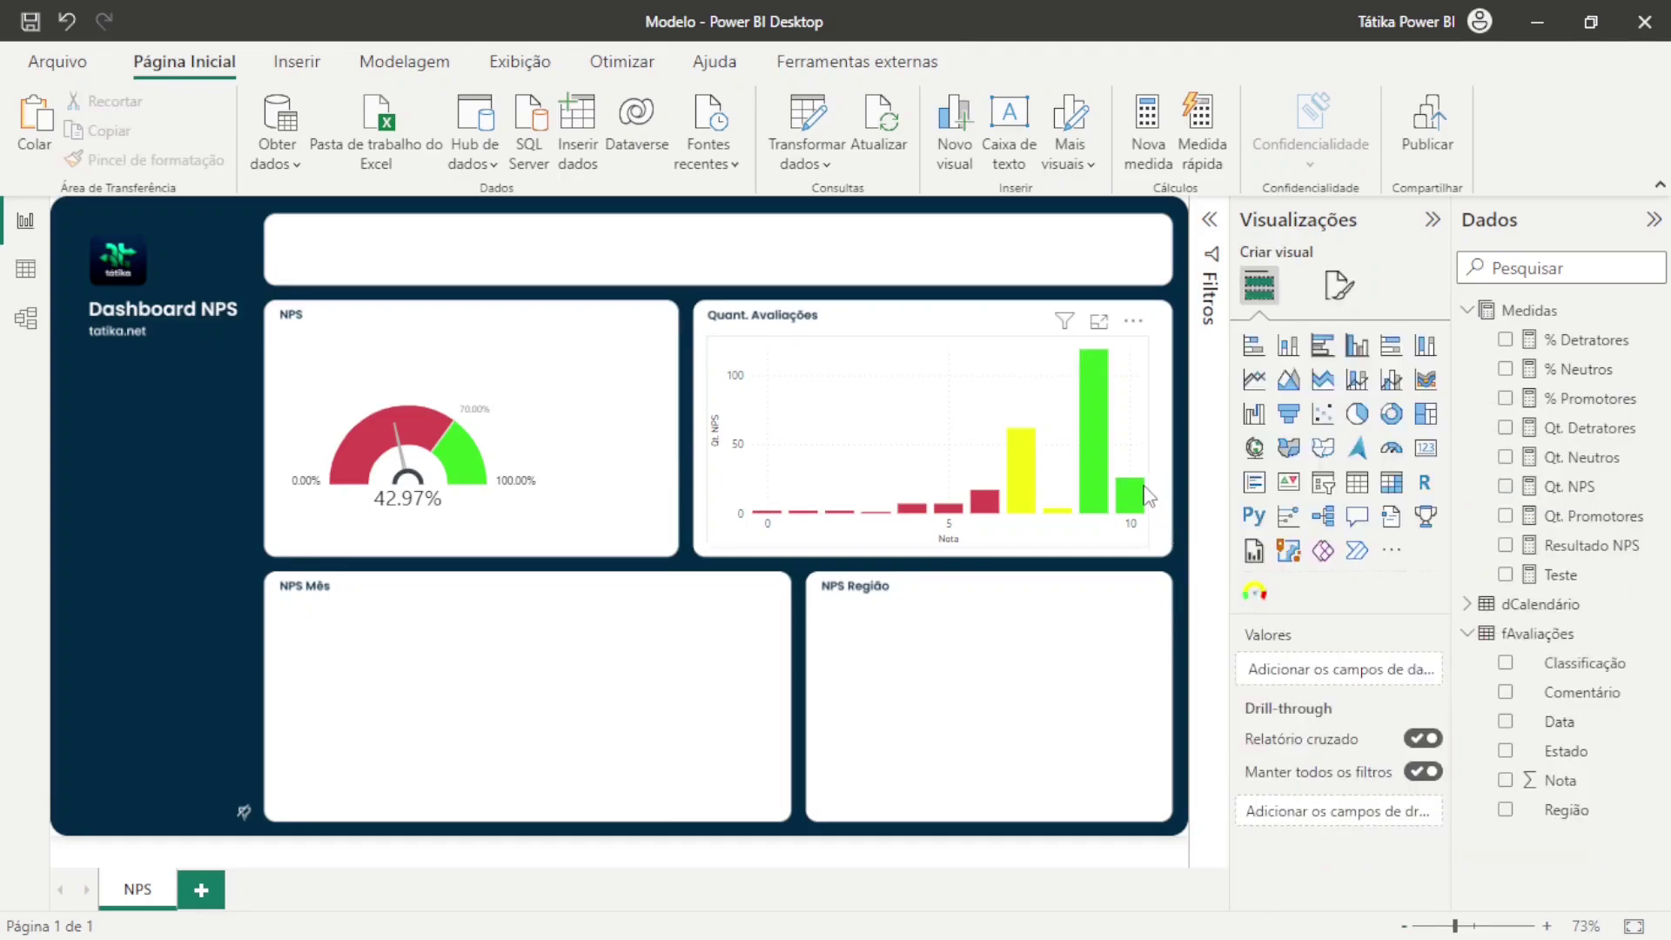
Turn off the Y axis of the Quant. Avaliações chart and shift the chart slightly upward in its card
click(1151, 473)
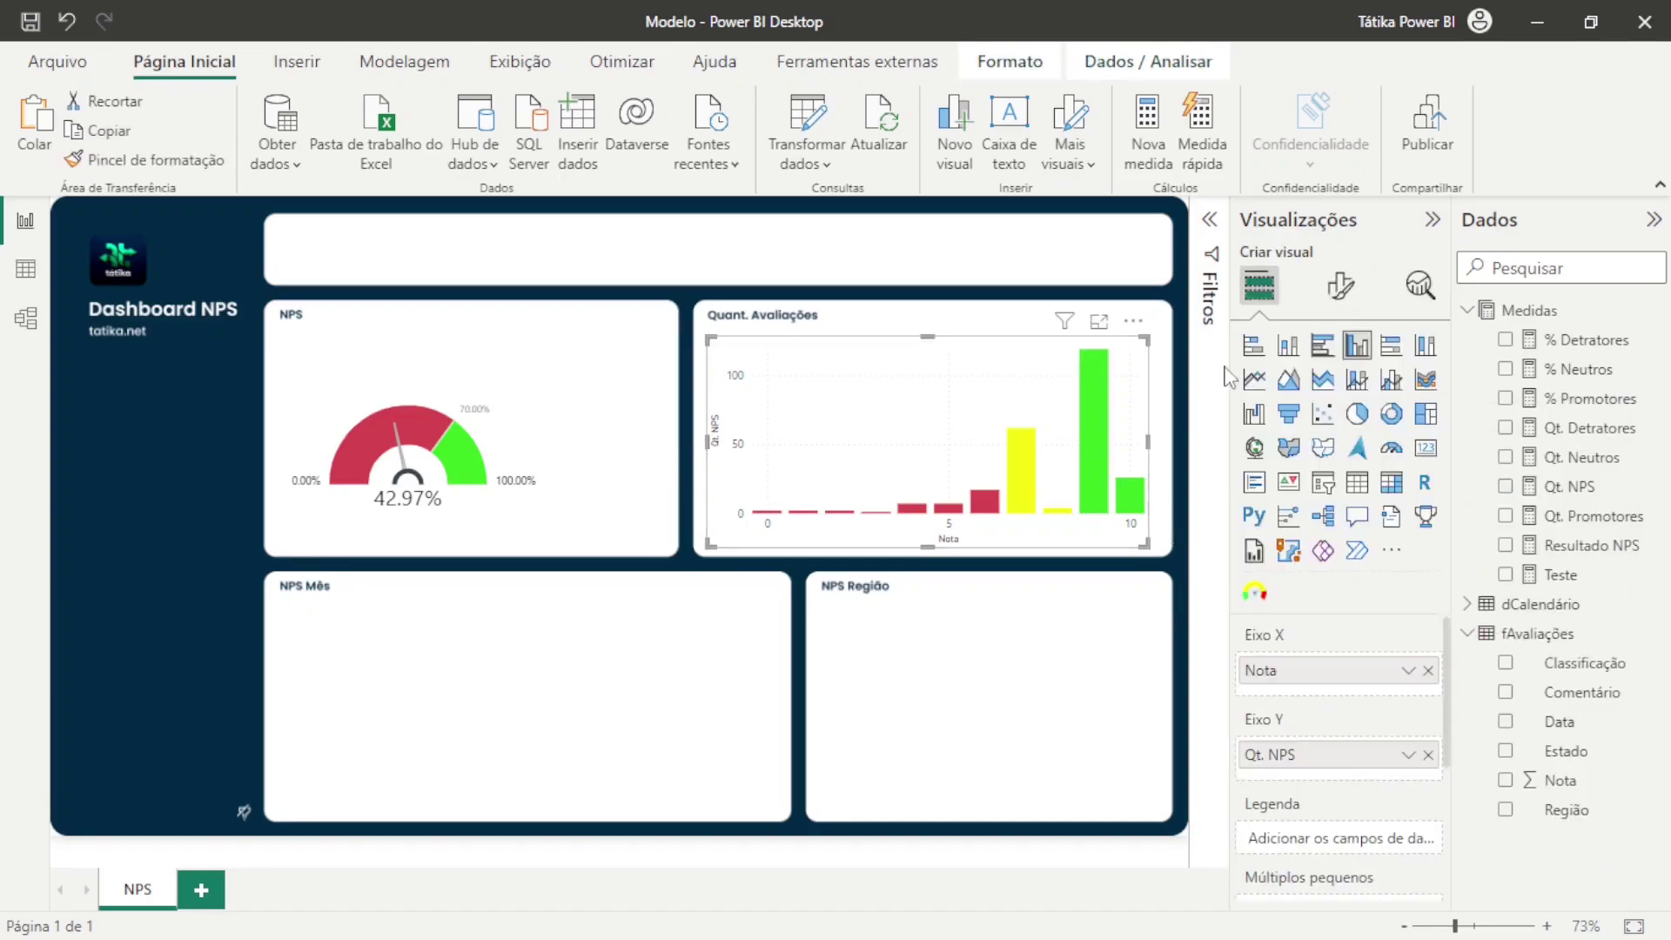
click(1339, 286)
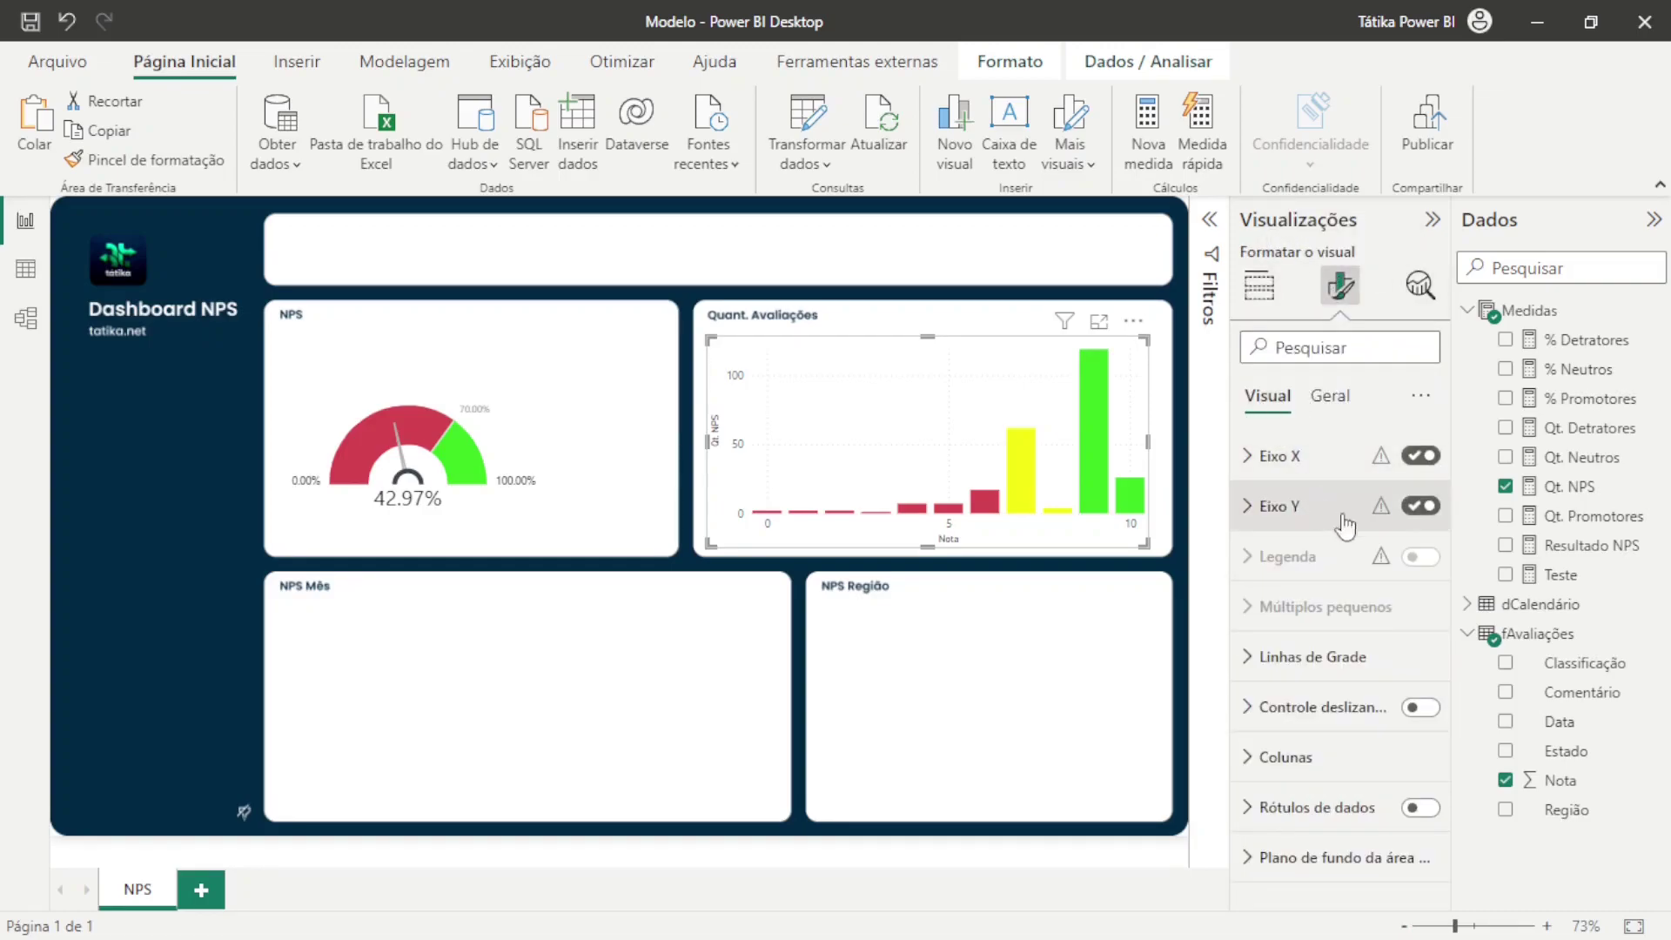
click(1097, 590)
click(1077, 544)
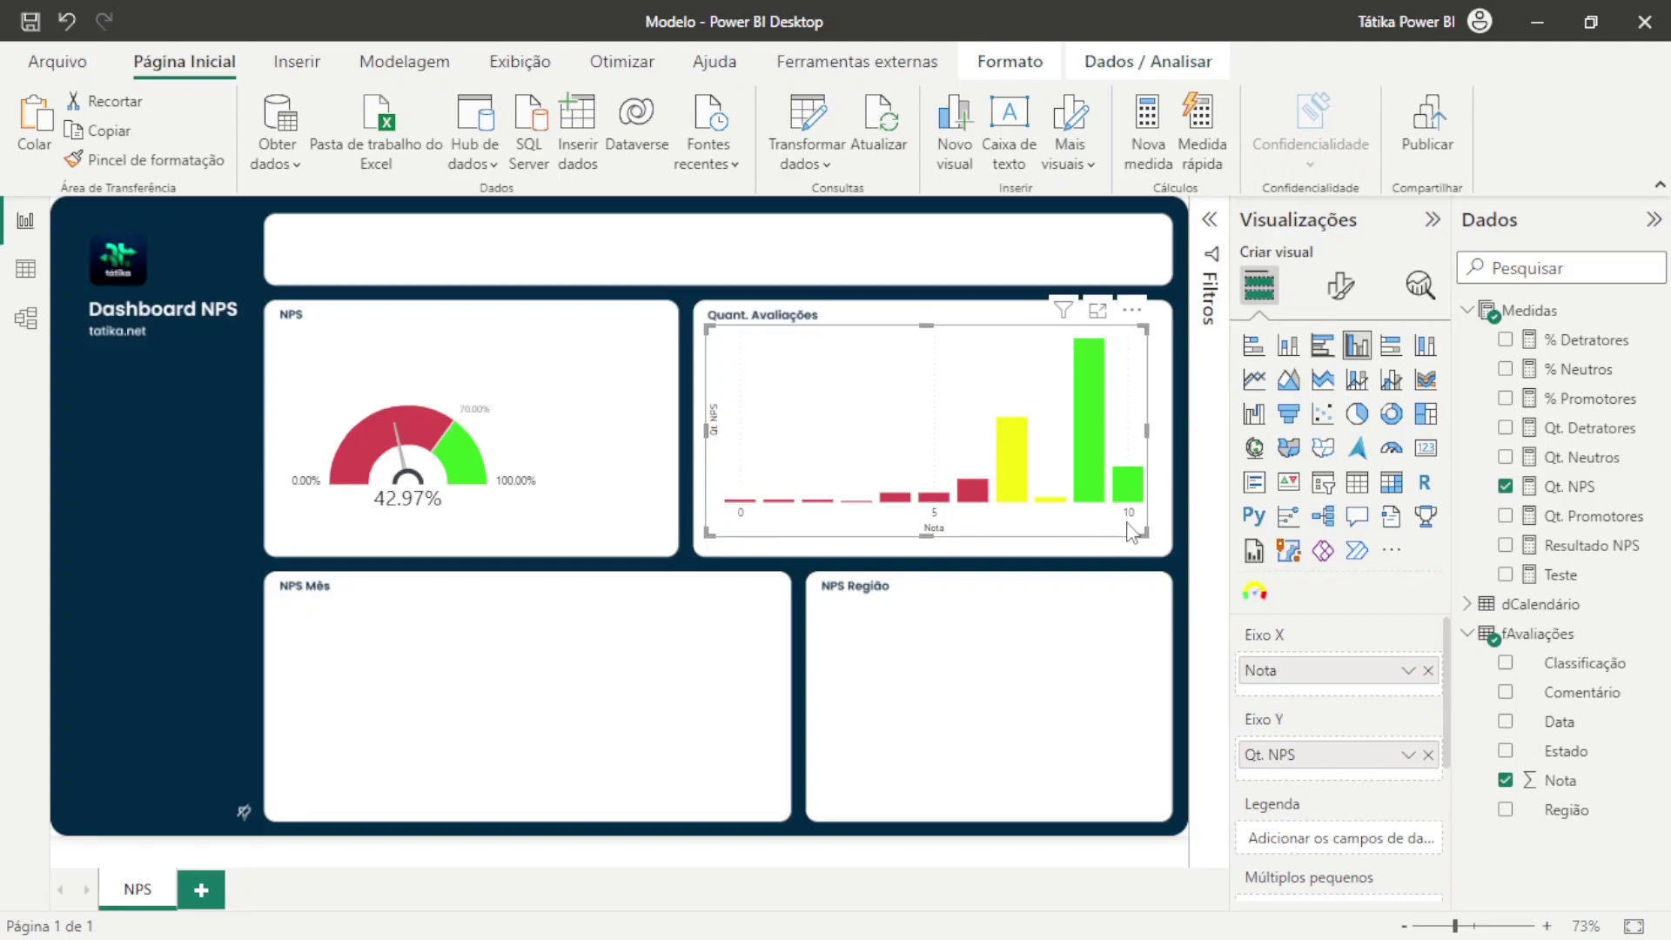
Set the X axis type of the Quant. Avaliações chart to Categórica
click(1132, 310)
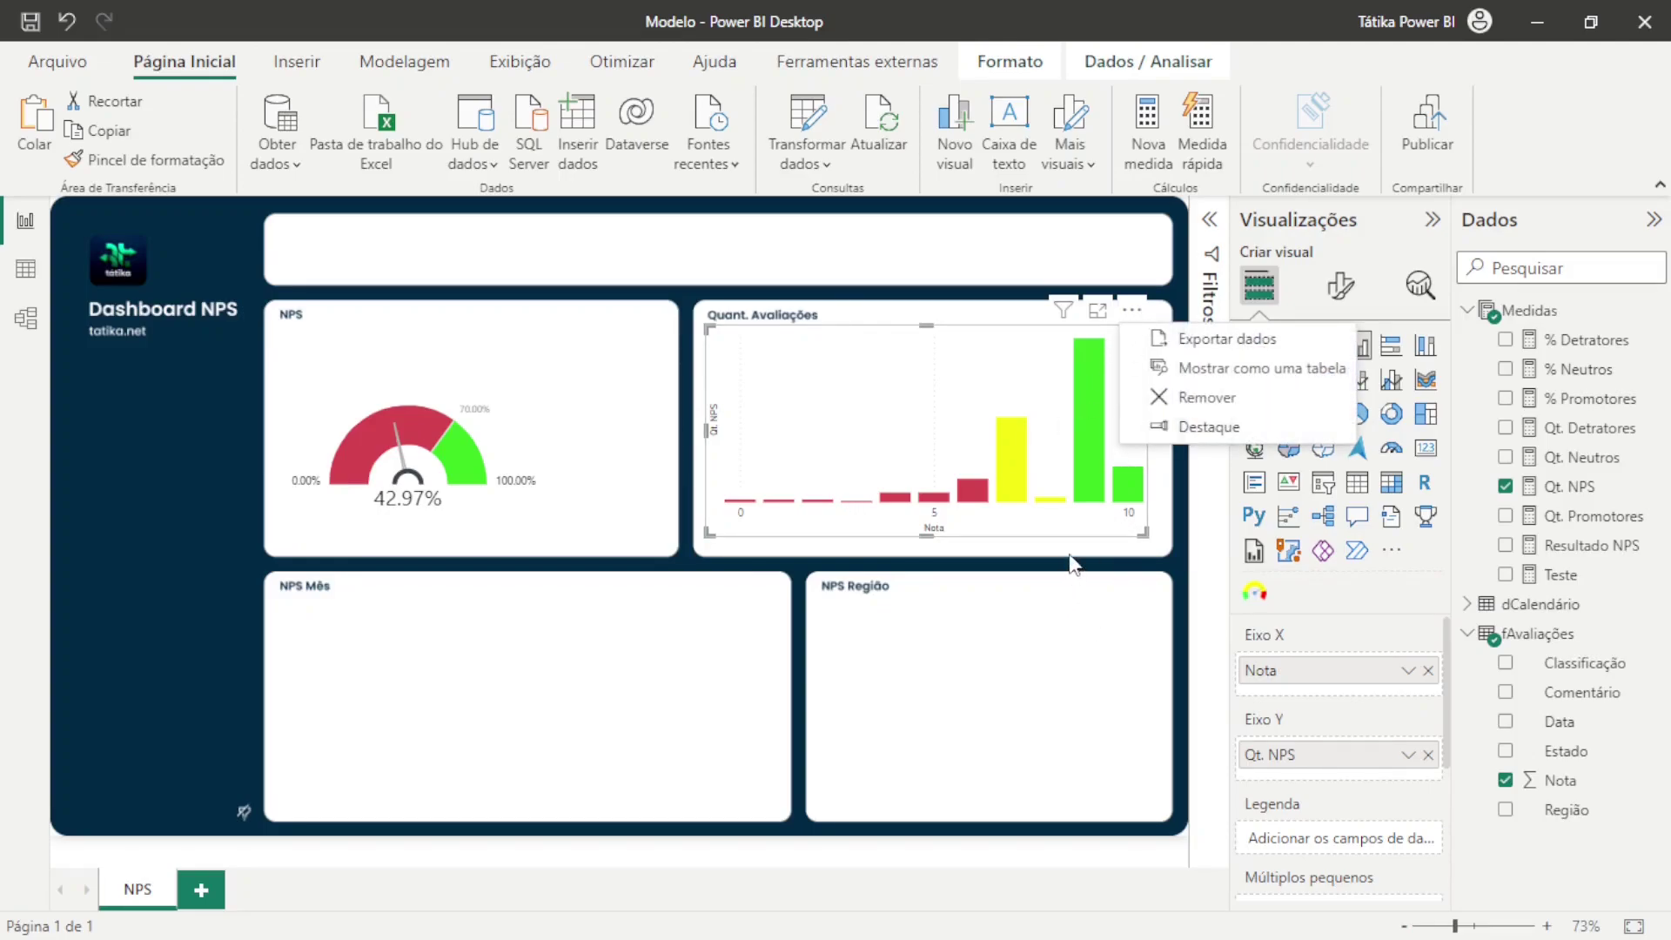
click(1342, 296)
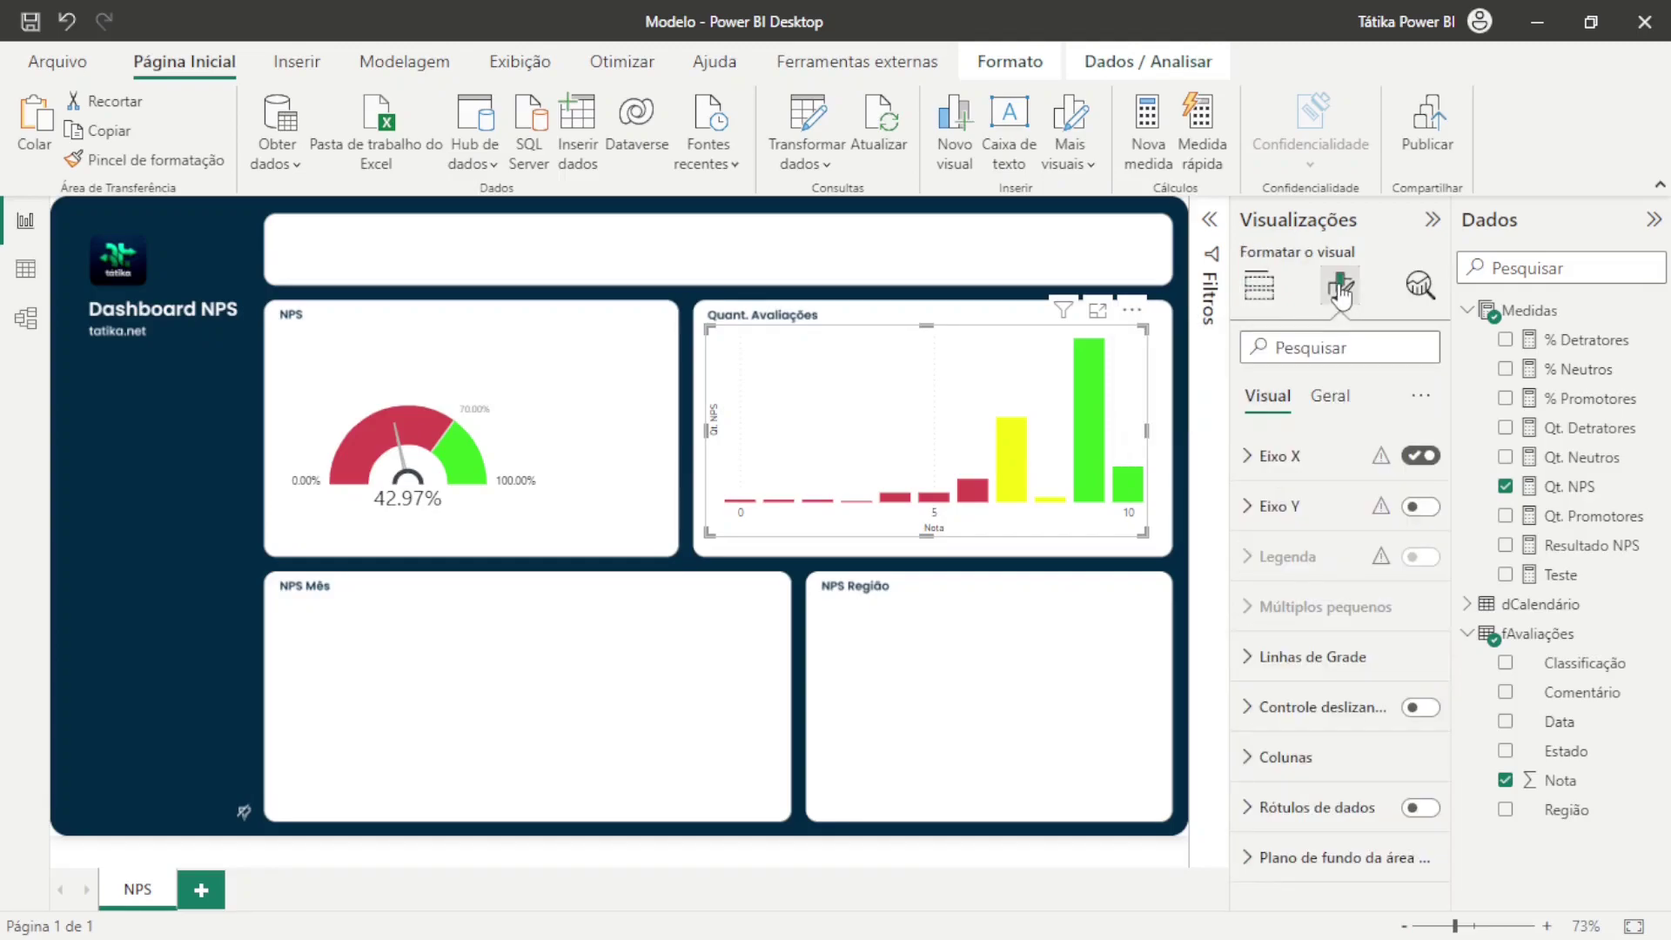
click(1330, 396)
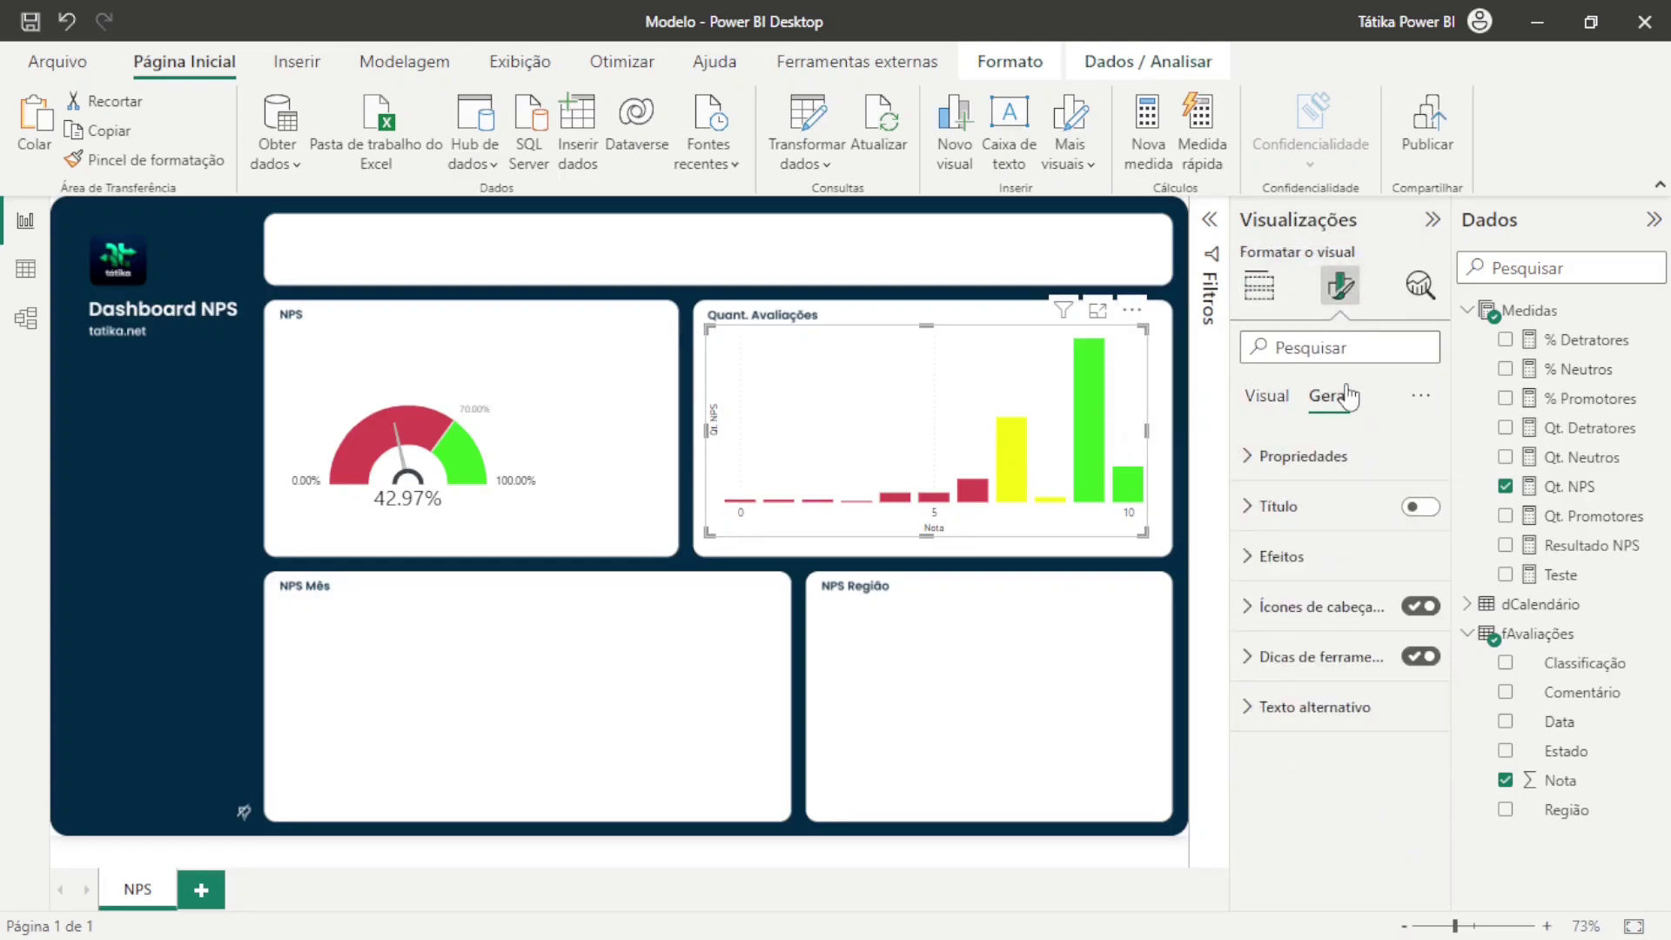
click(1270, 401)
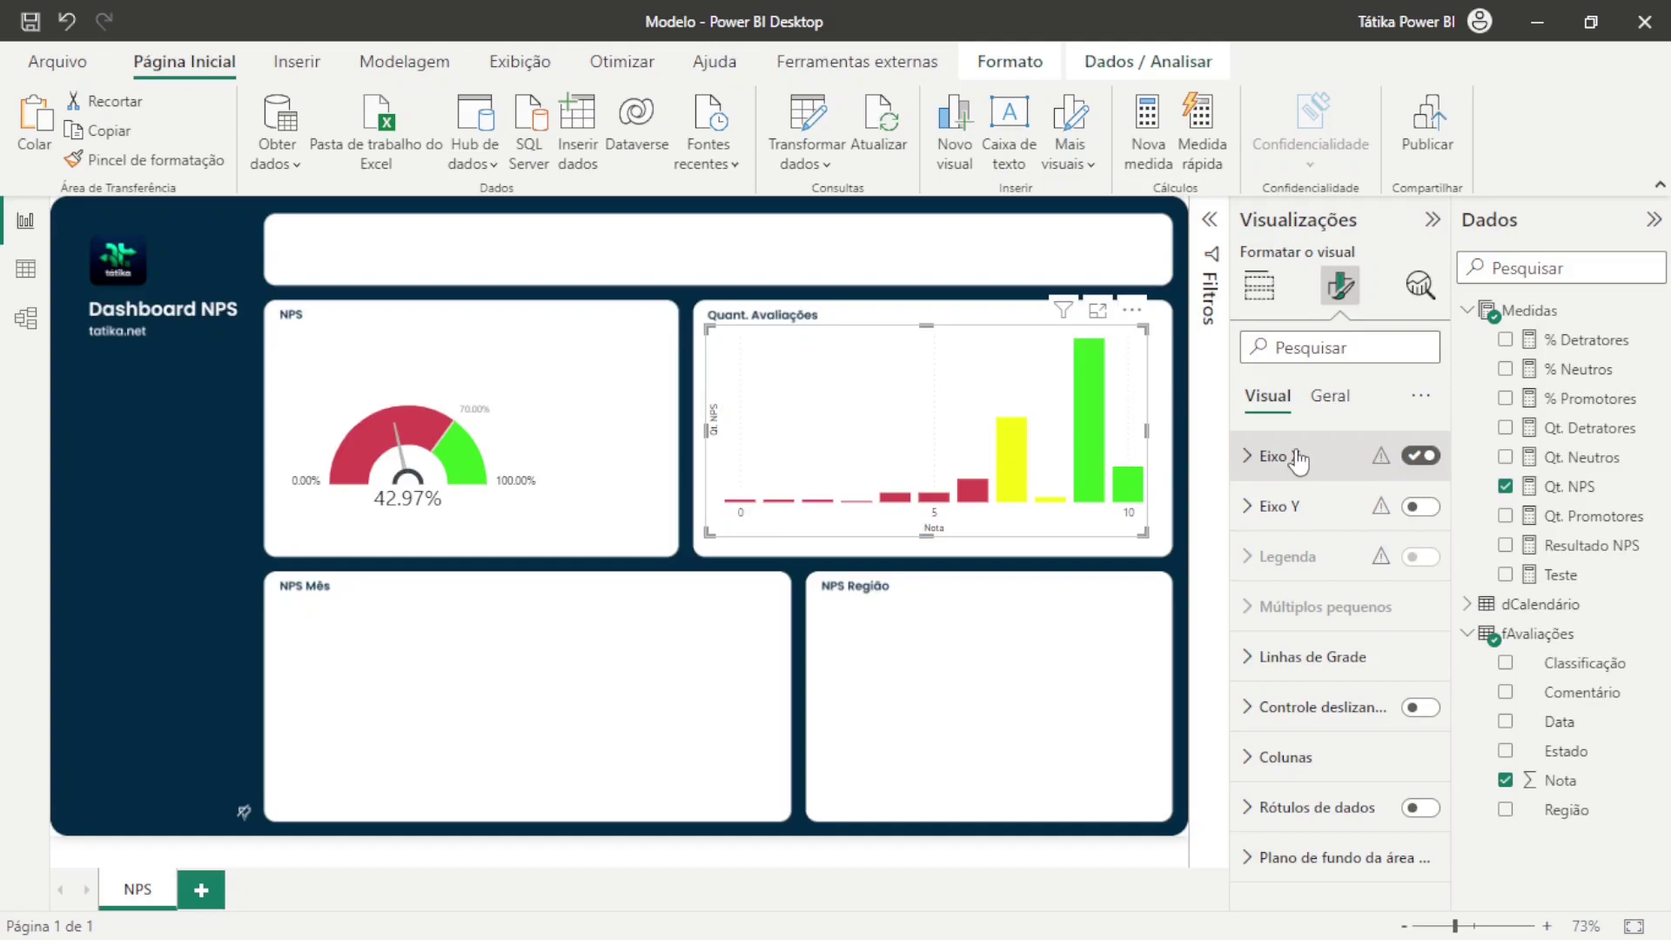
click(1298, 462)
click(1314, 544)
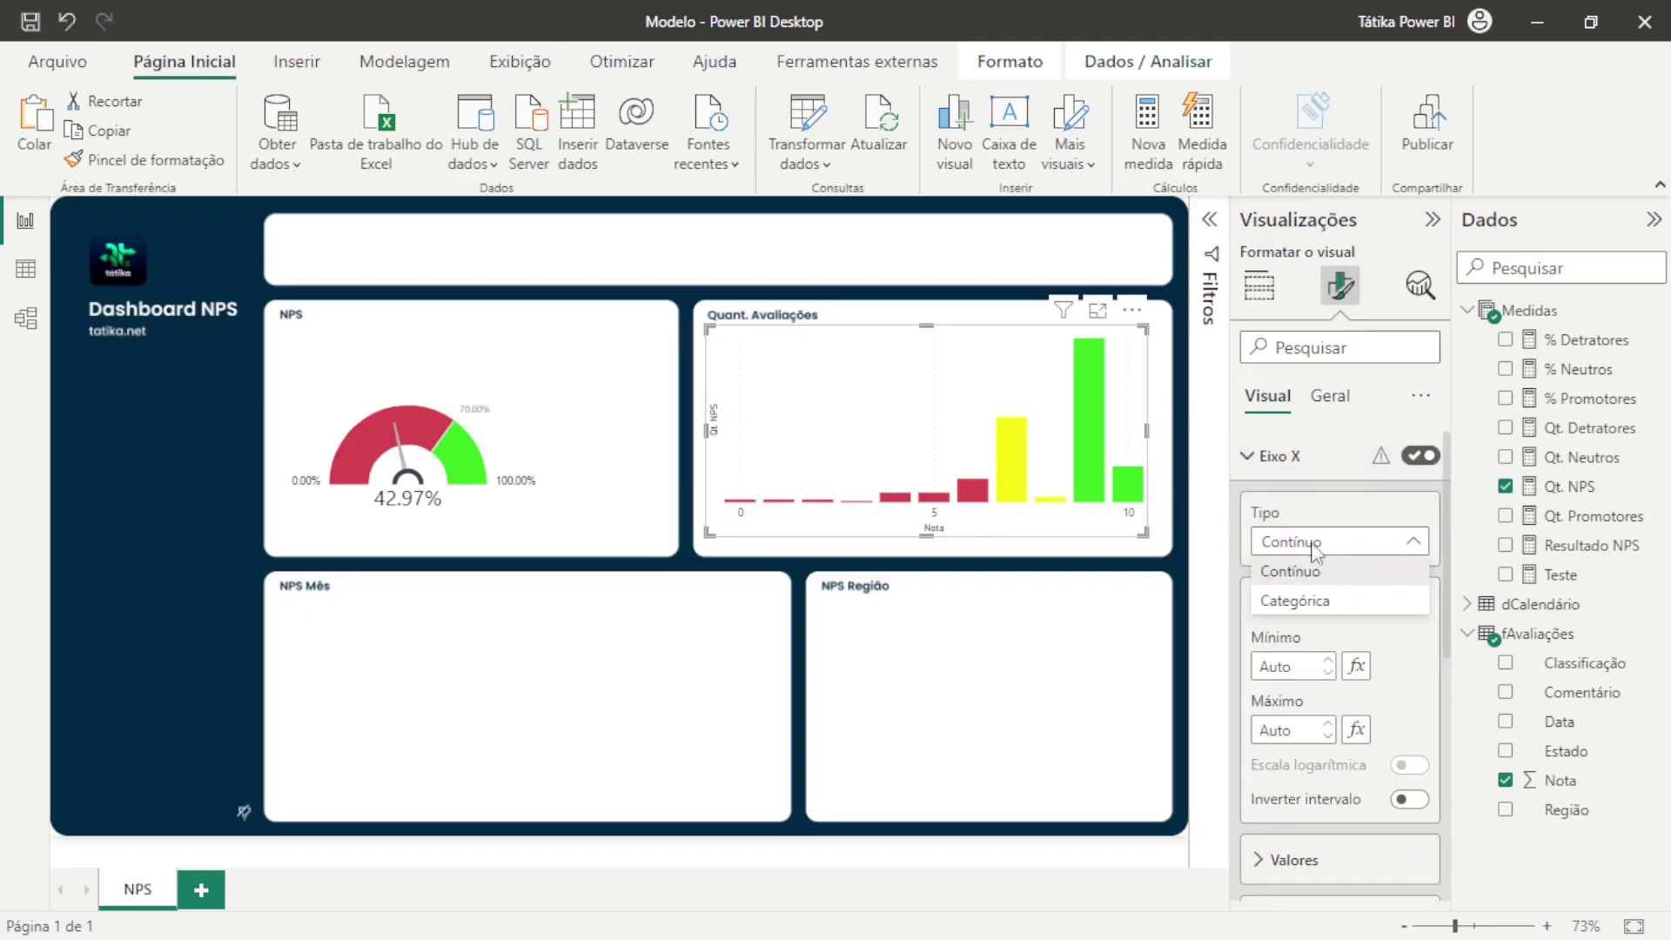
click(1316, 598)
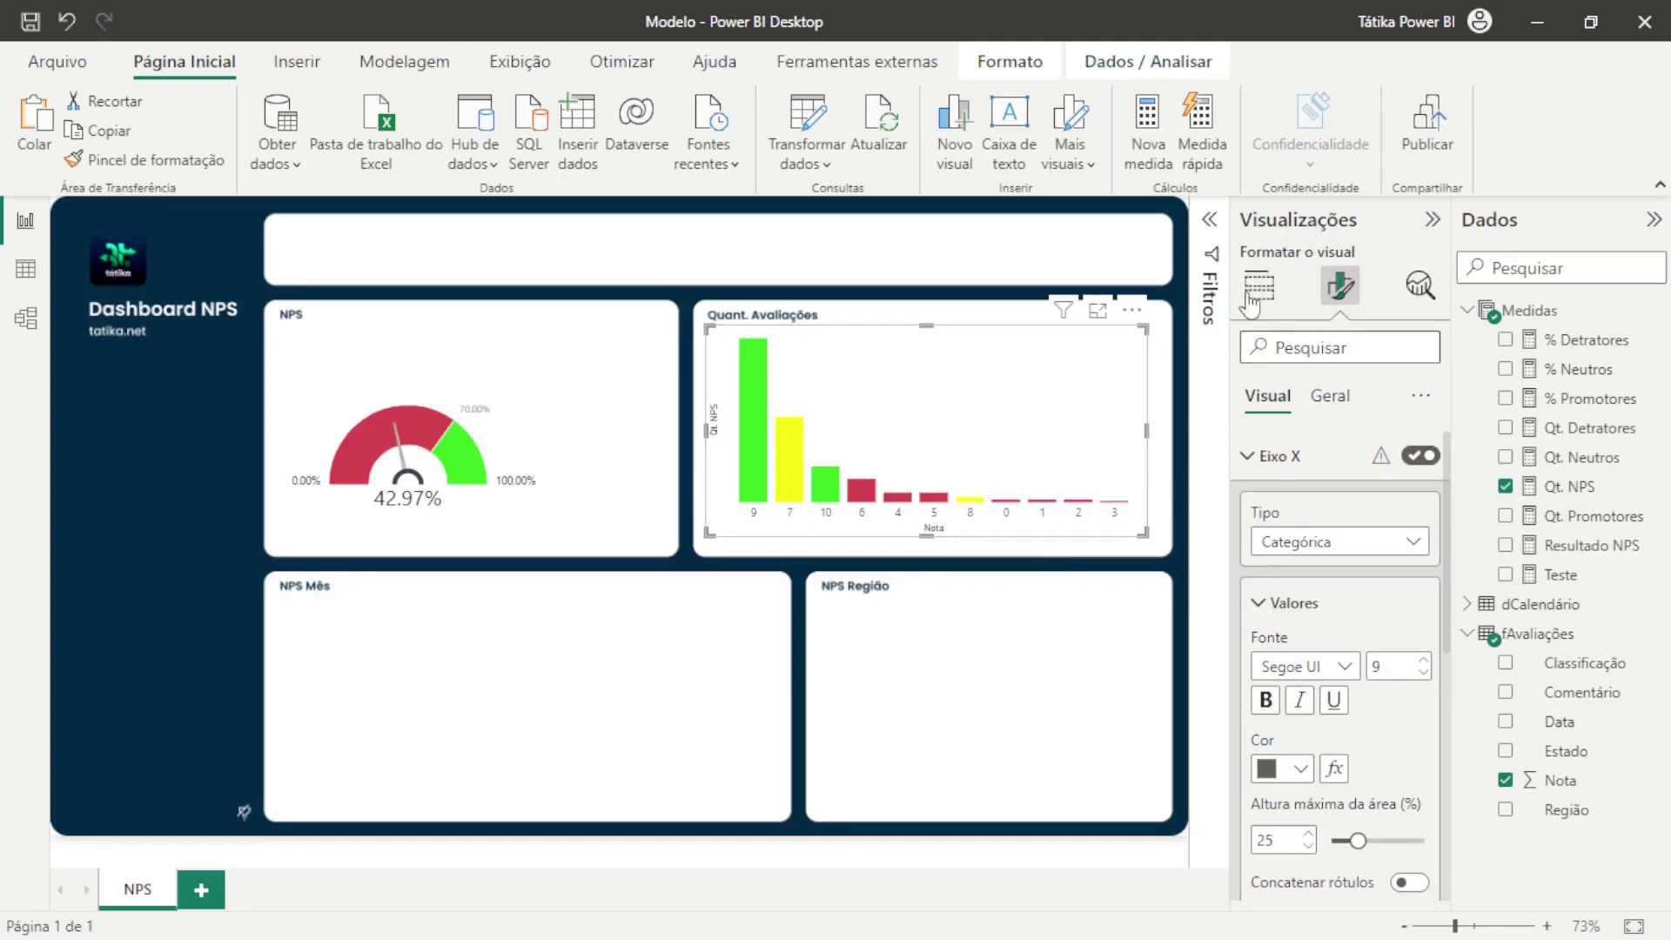
Sort the Quant. Avaliações chart's axis by Nota in ascending order
click(1131, 311)
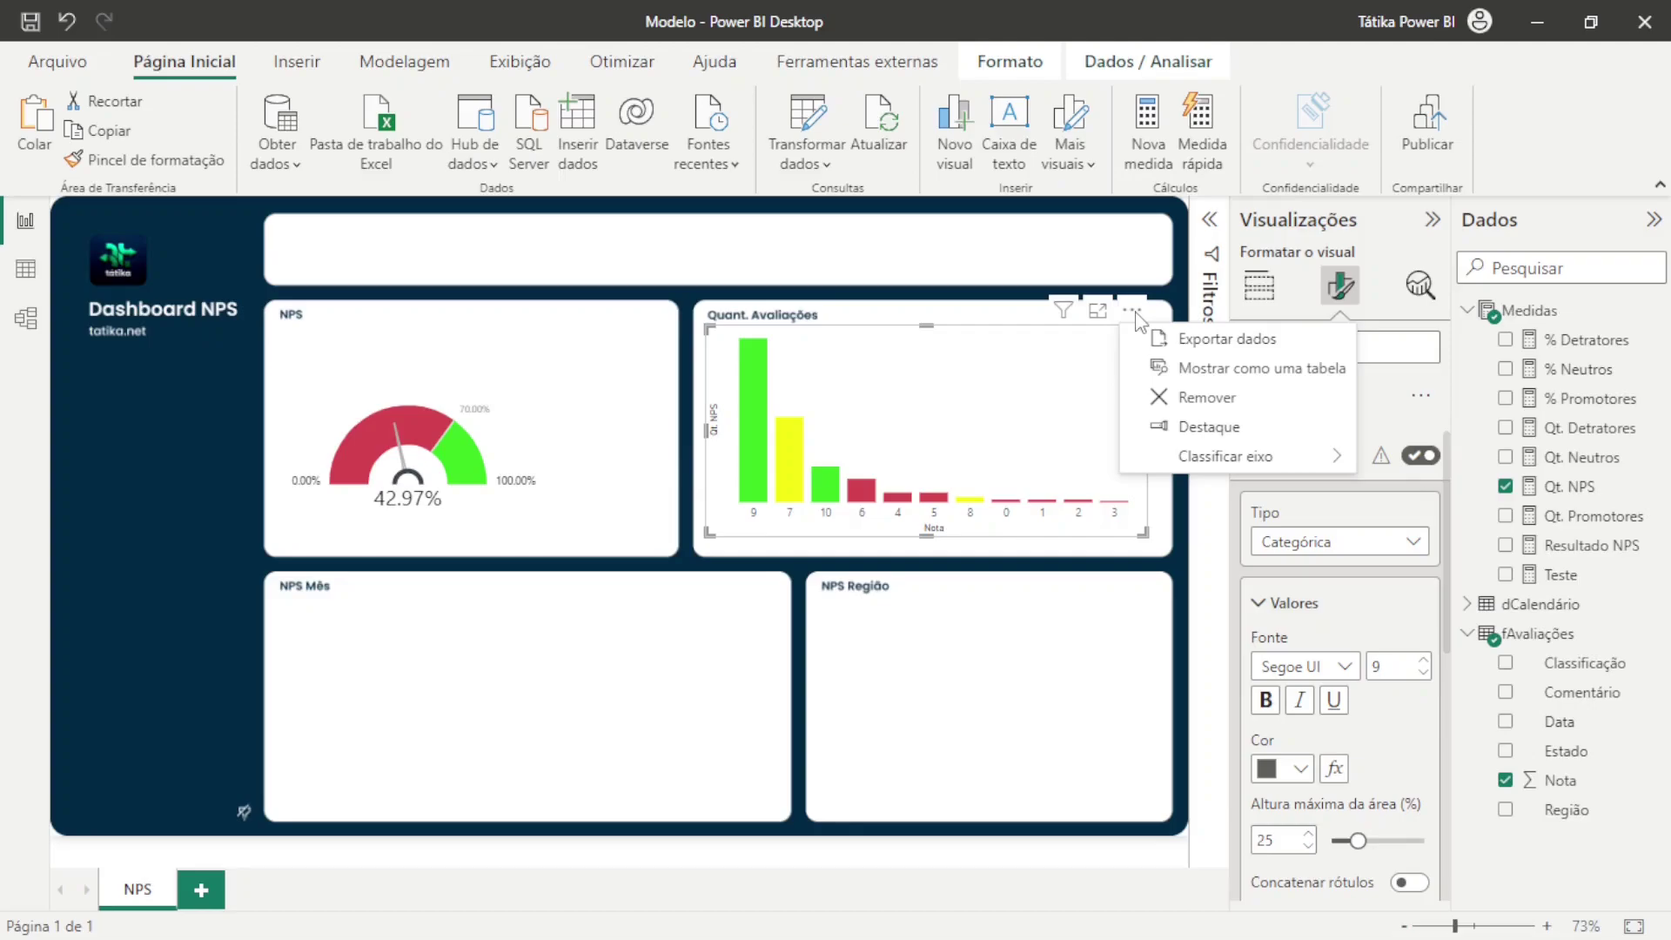
mouse_move(1253, 456)
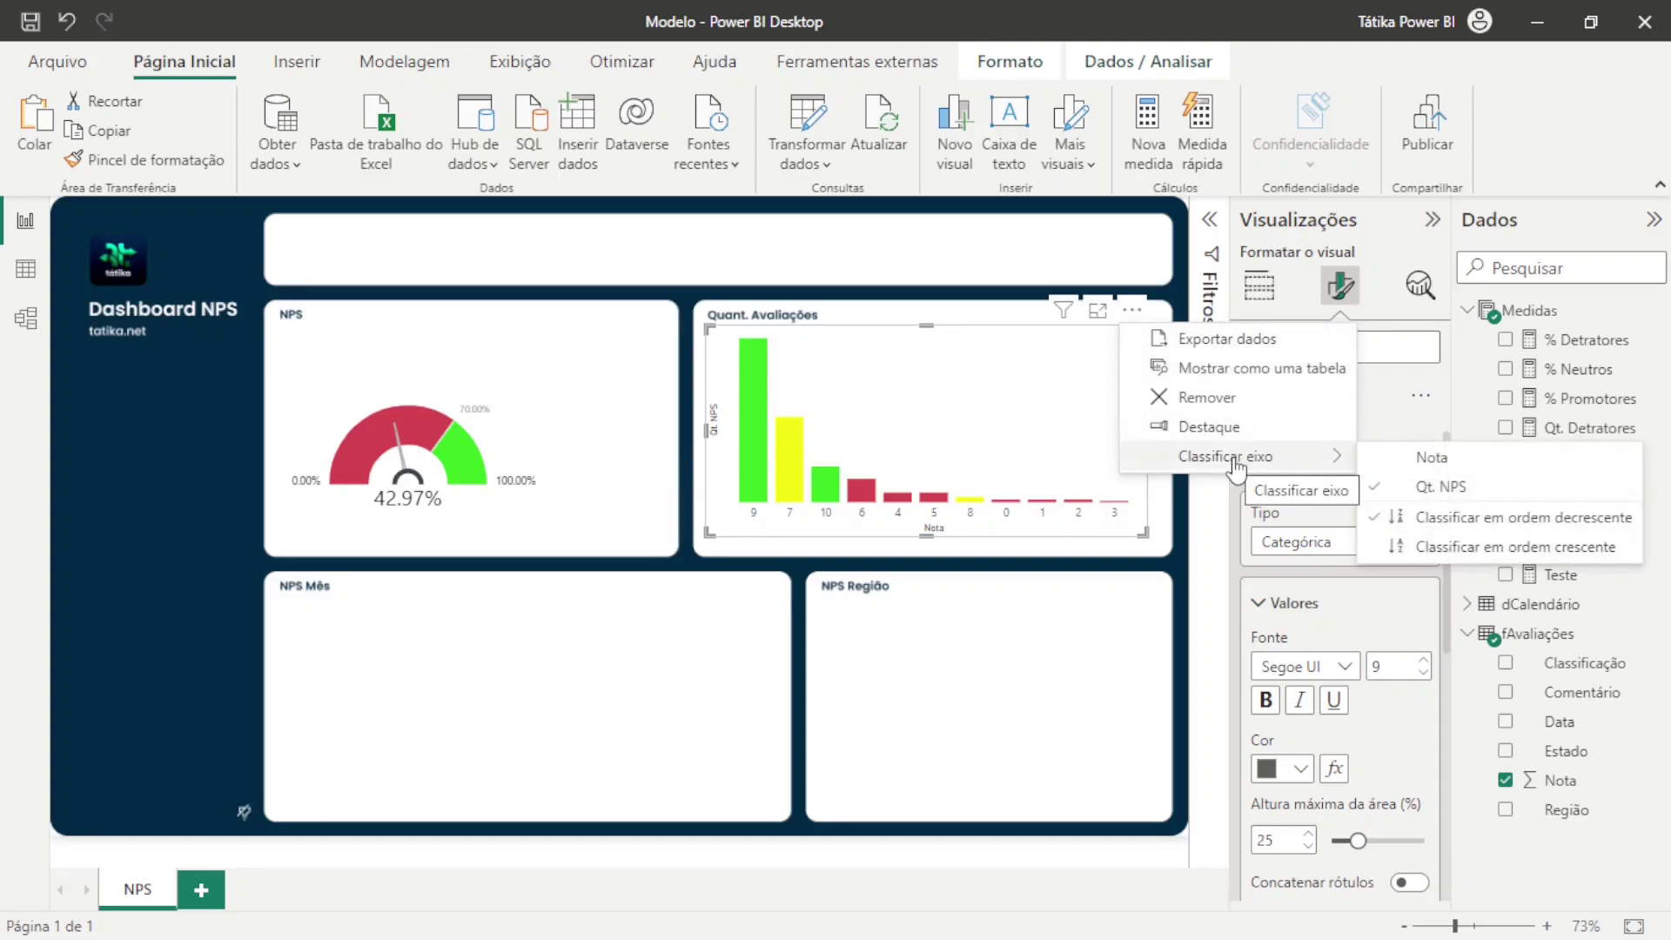
click(1456, 463)
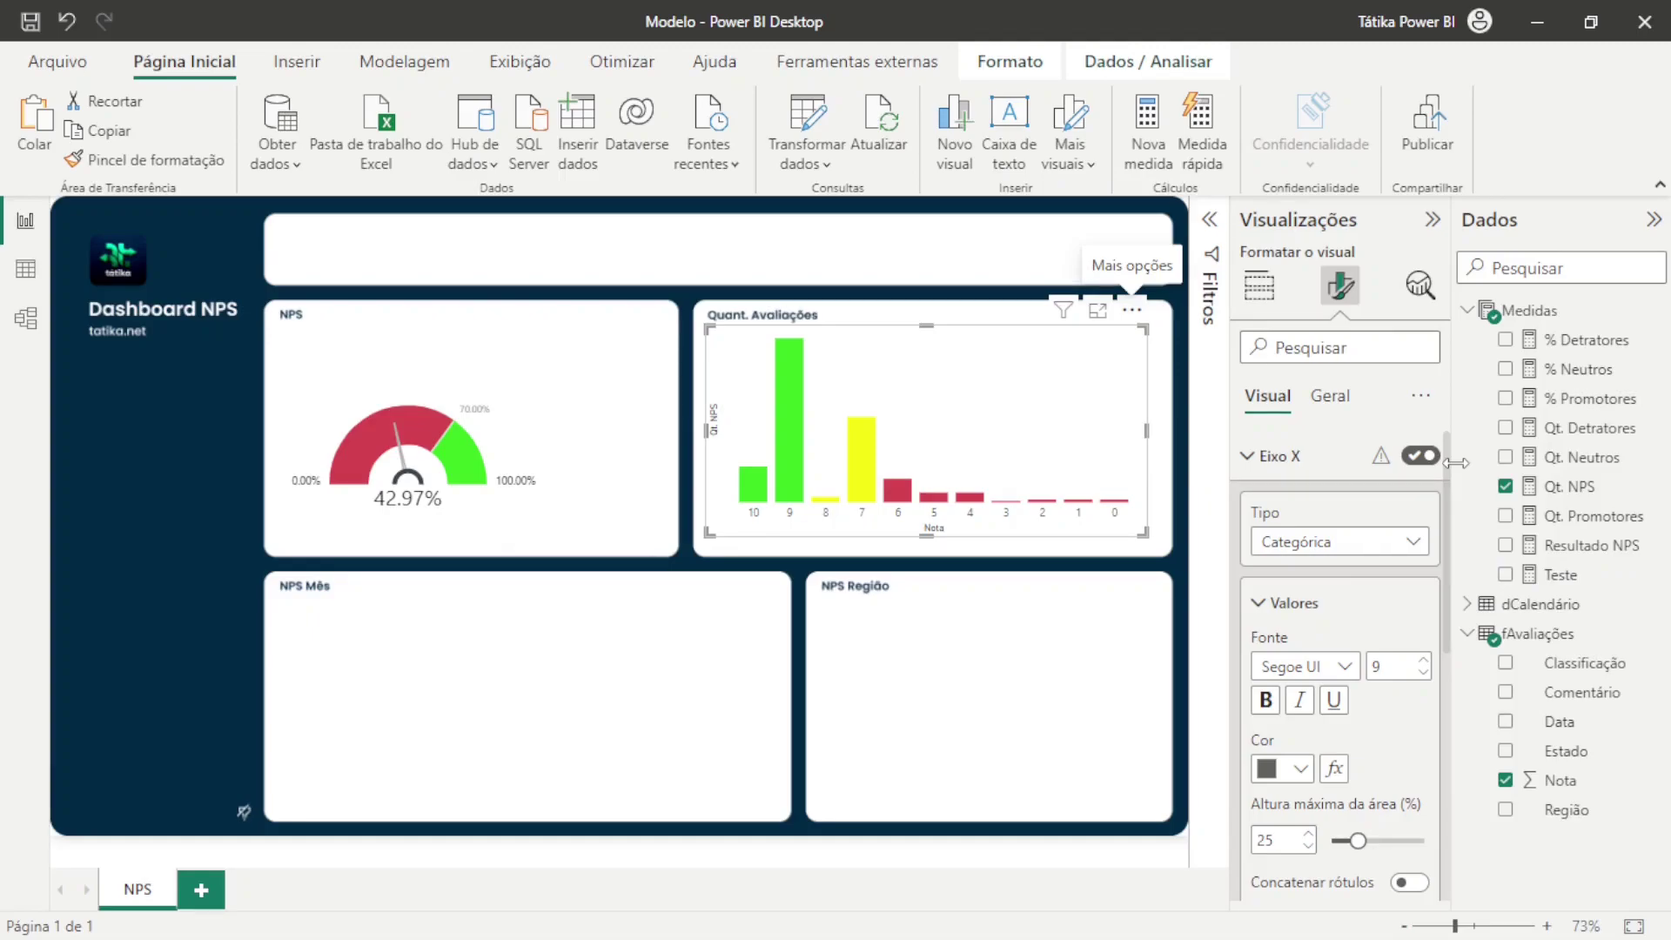
click(1131, 311)
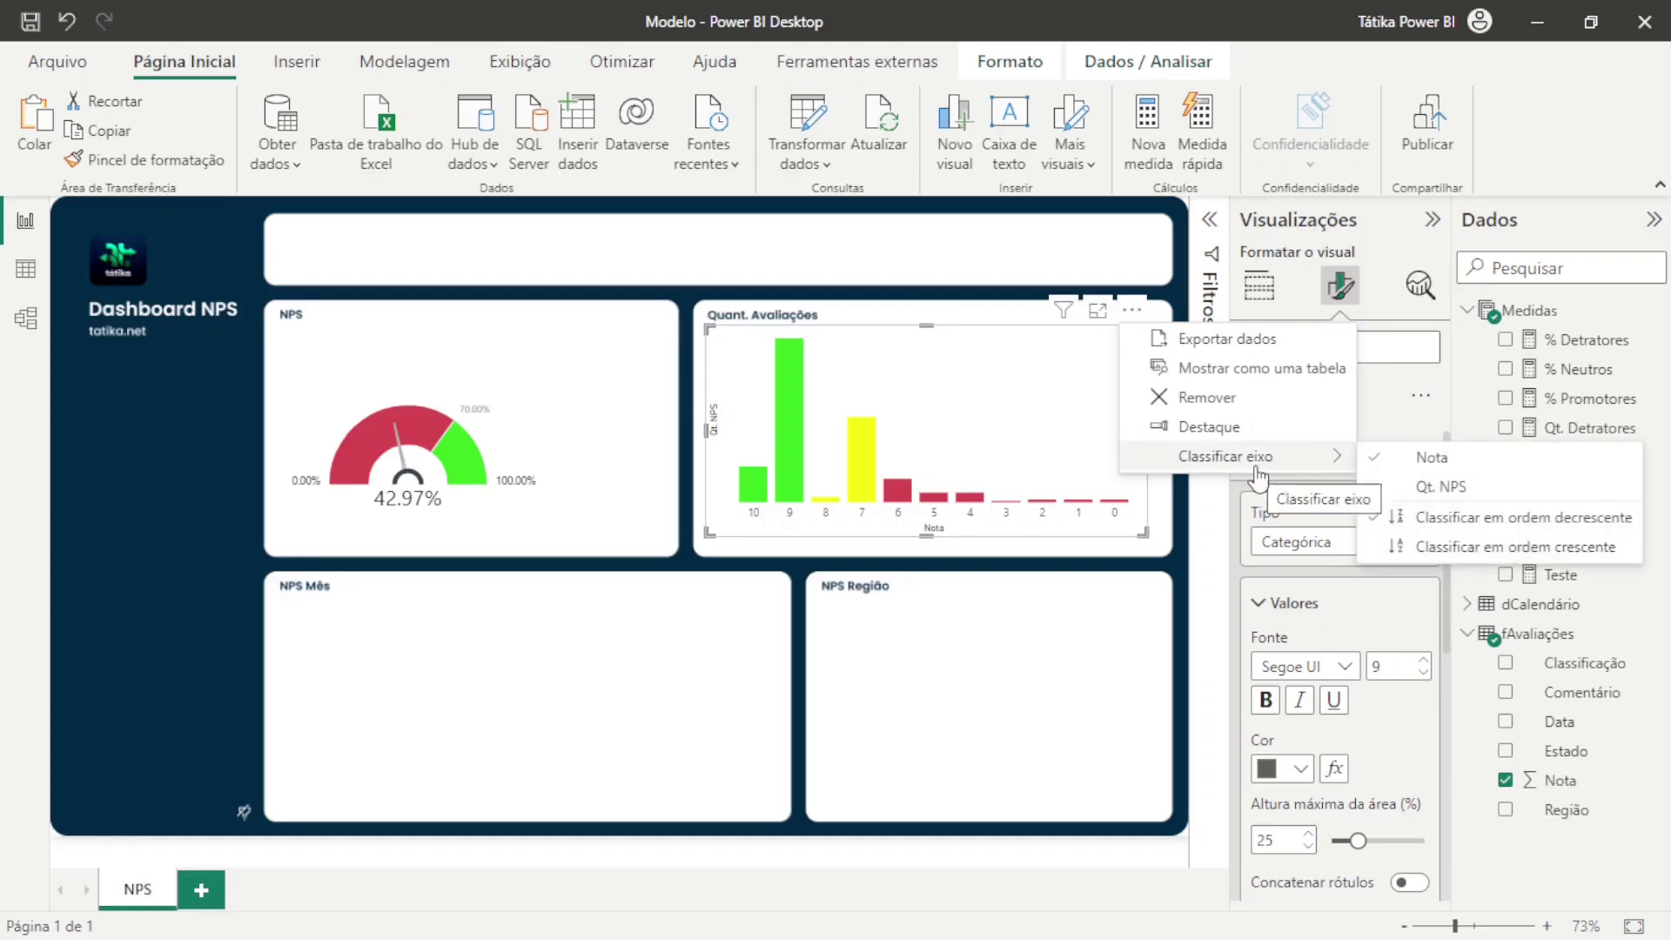
click(1506, 548)
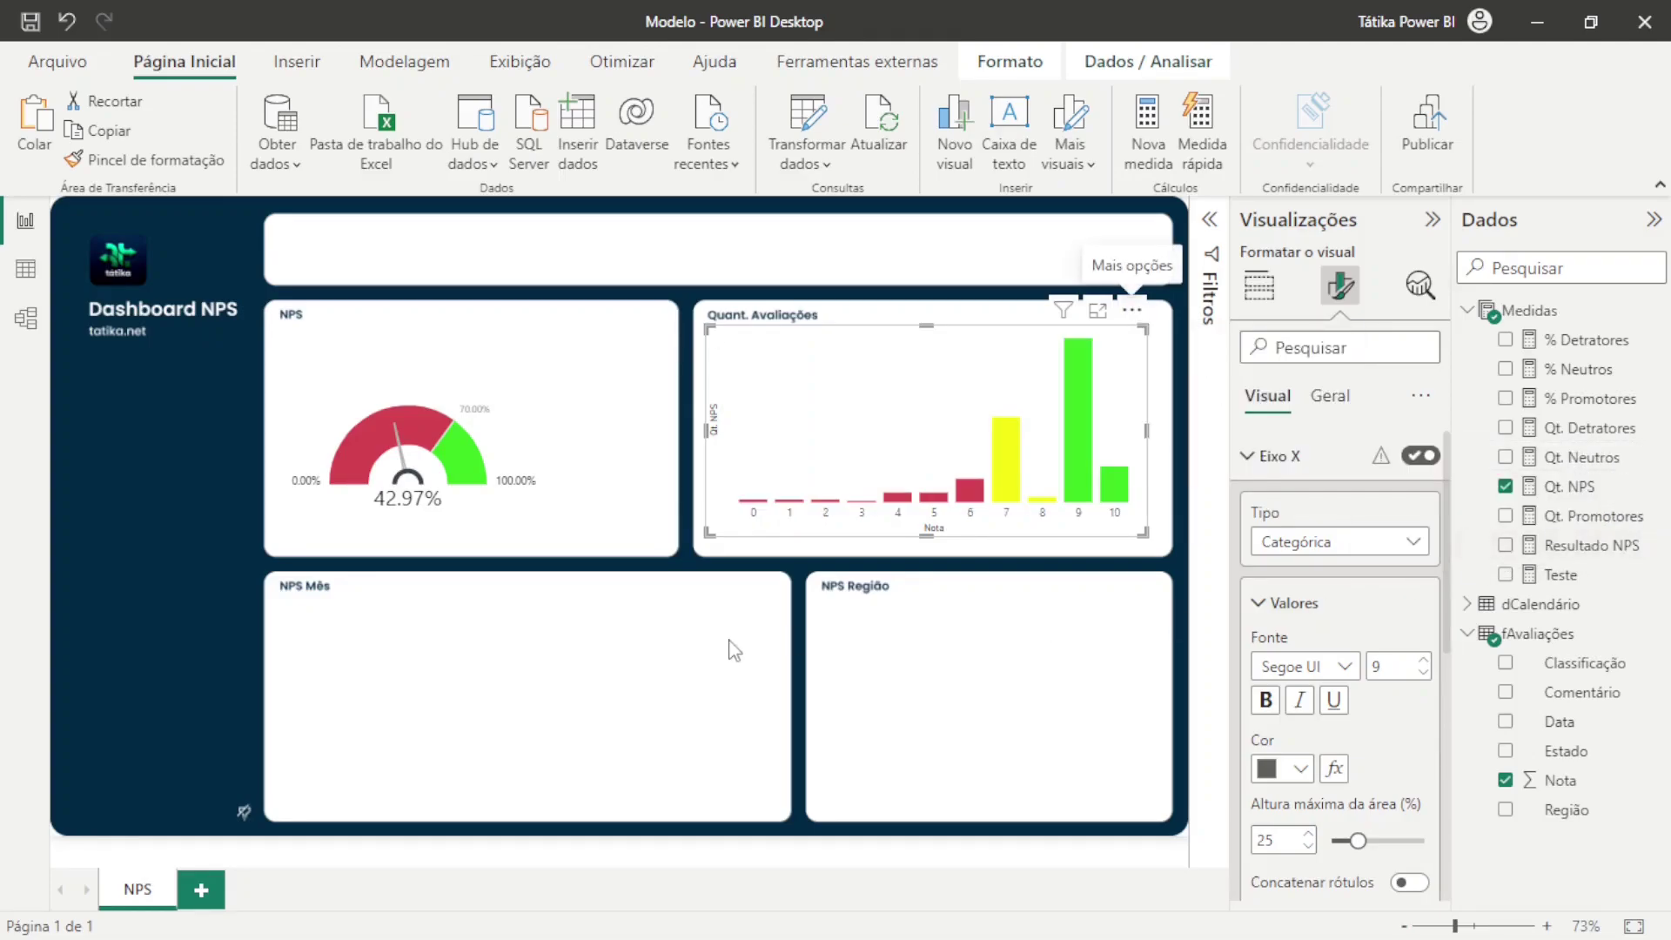
click(833, 567)
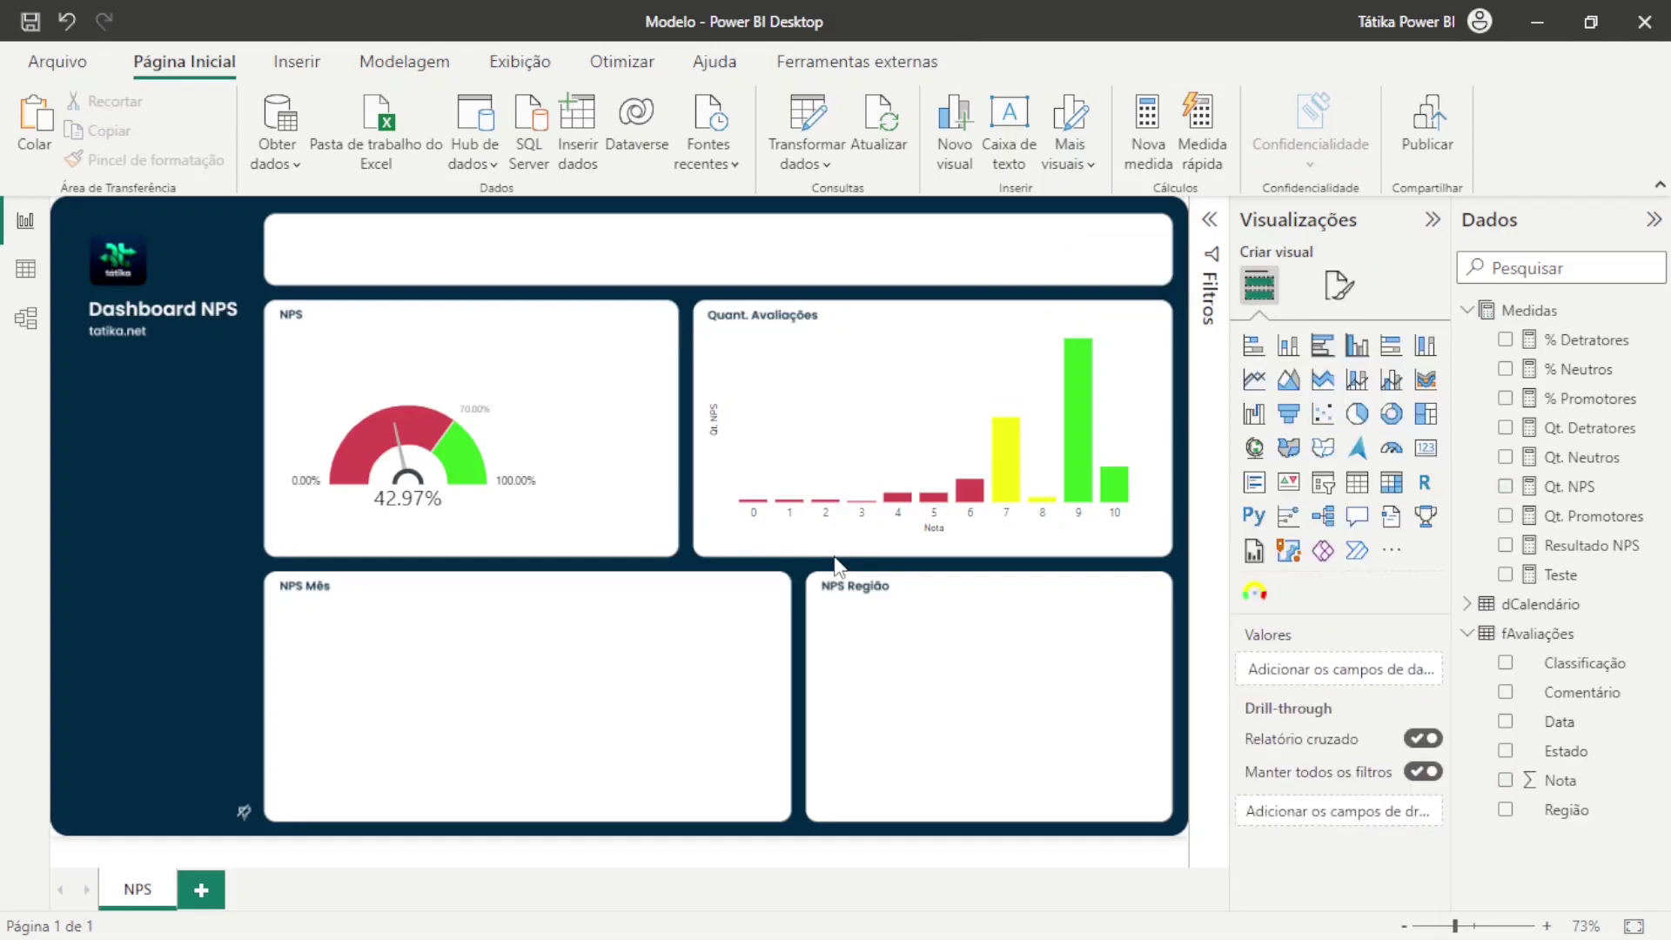
Examine the X axis formatting options of the Quant. Avaliações chart
click(713, 495)
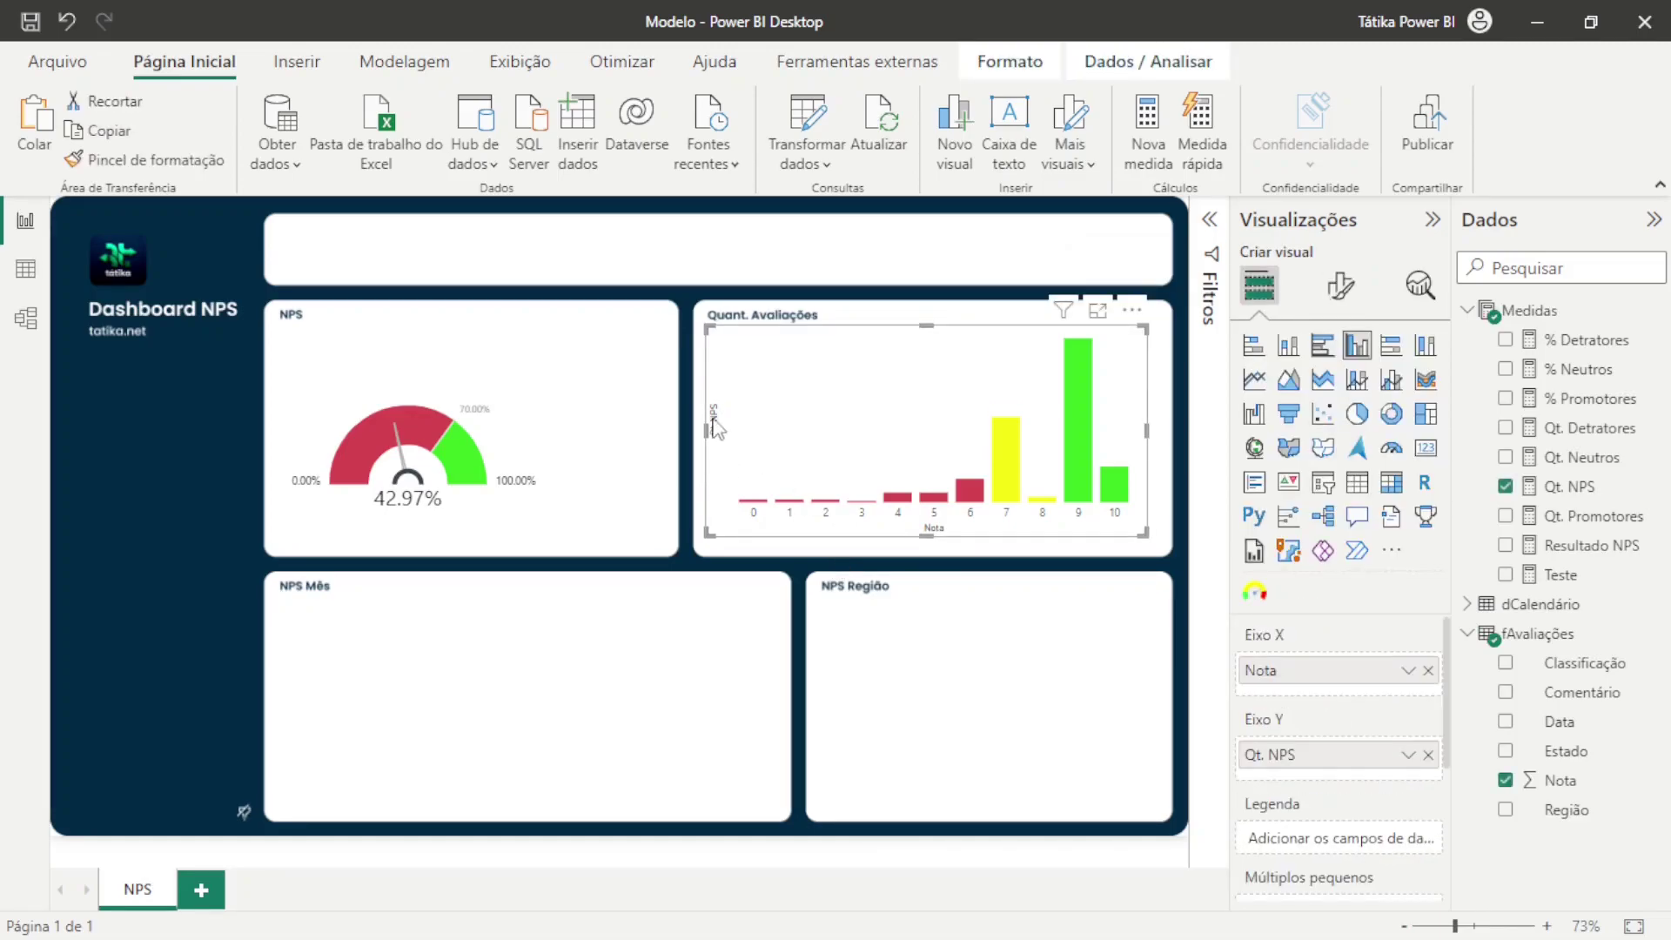
click(1340, 285)
click(1420, 456)
click(1420, 456)
click(1340, 456)
scroll(1389, 818, down, 2)
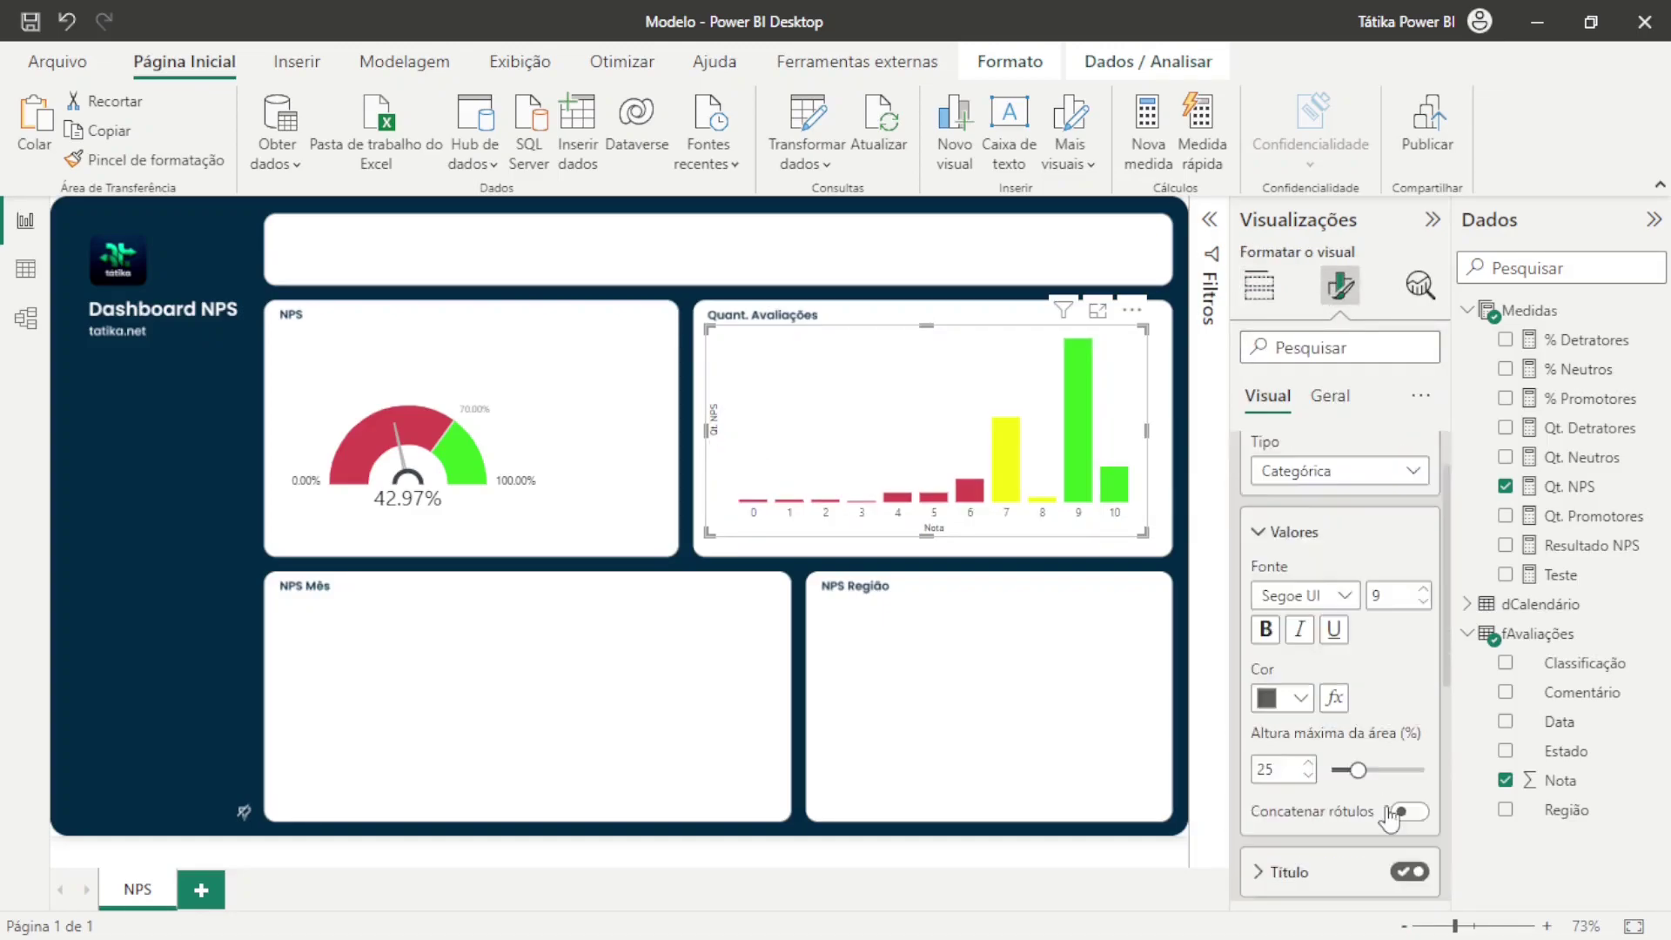
scroll(1390, 818, down, 1)
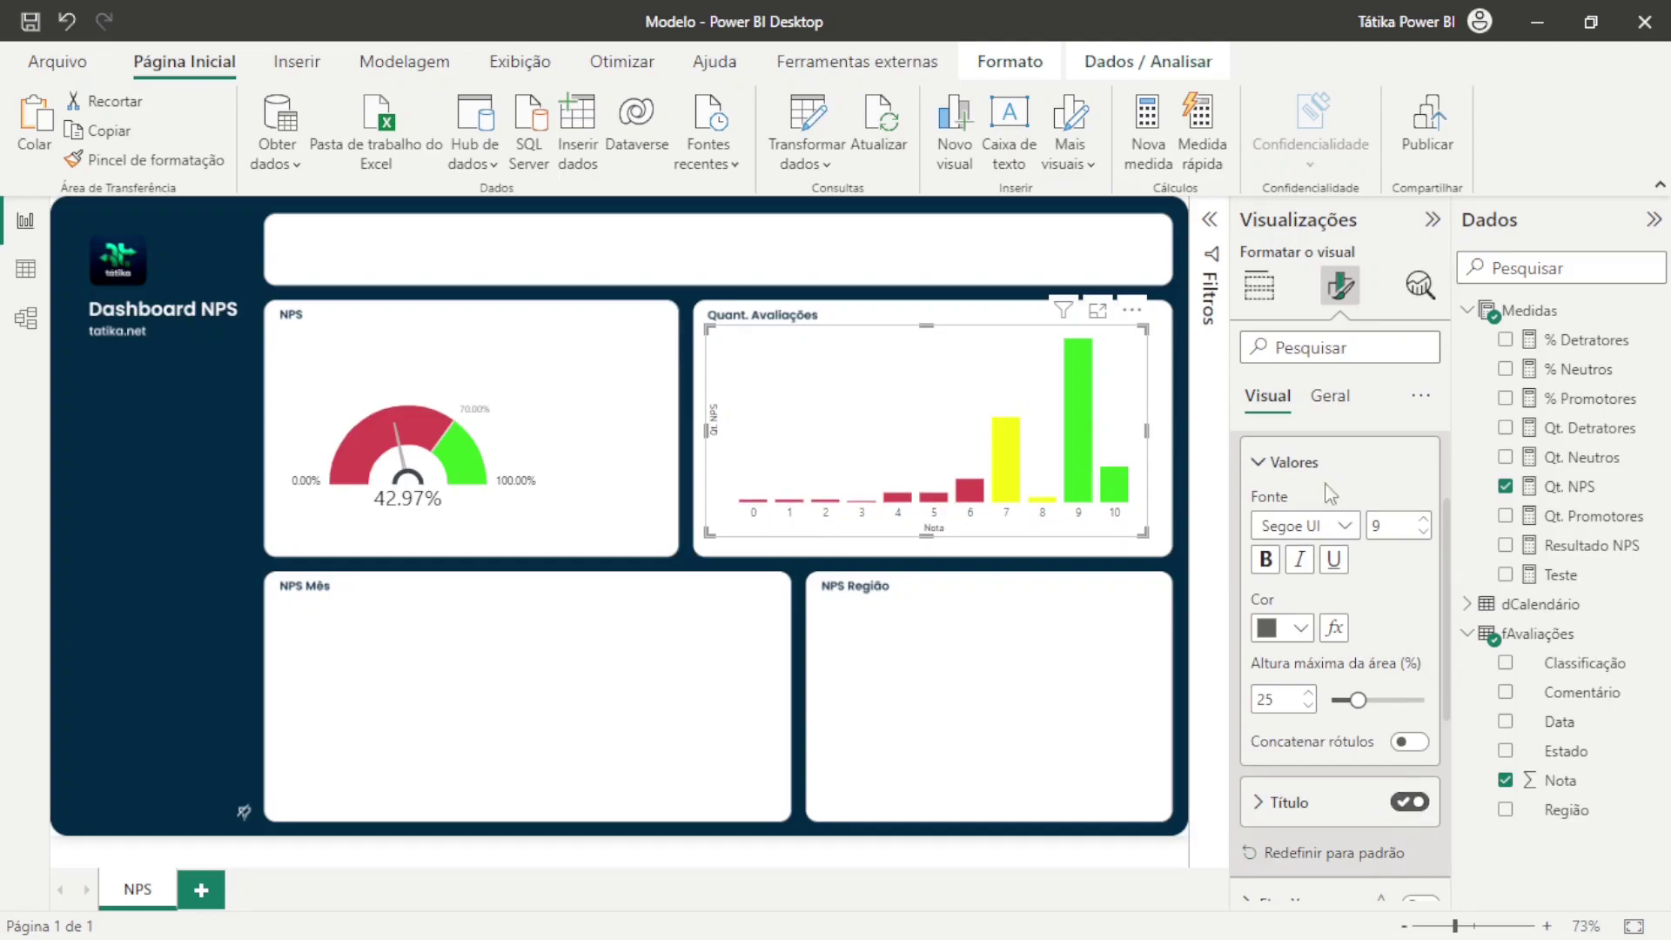
scroll(1313, 488, up, 3)
click(1318, 453)
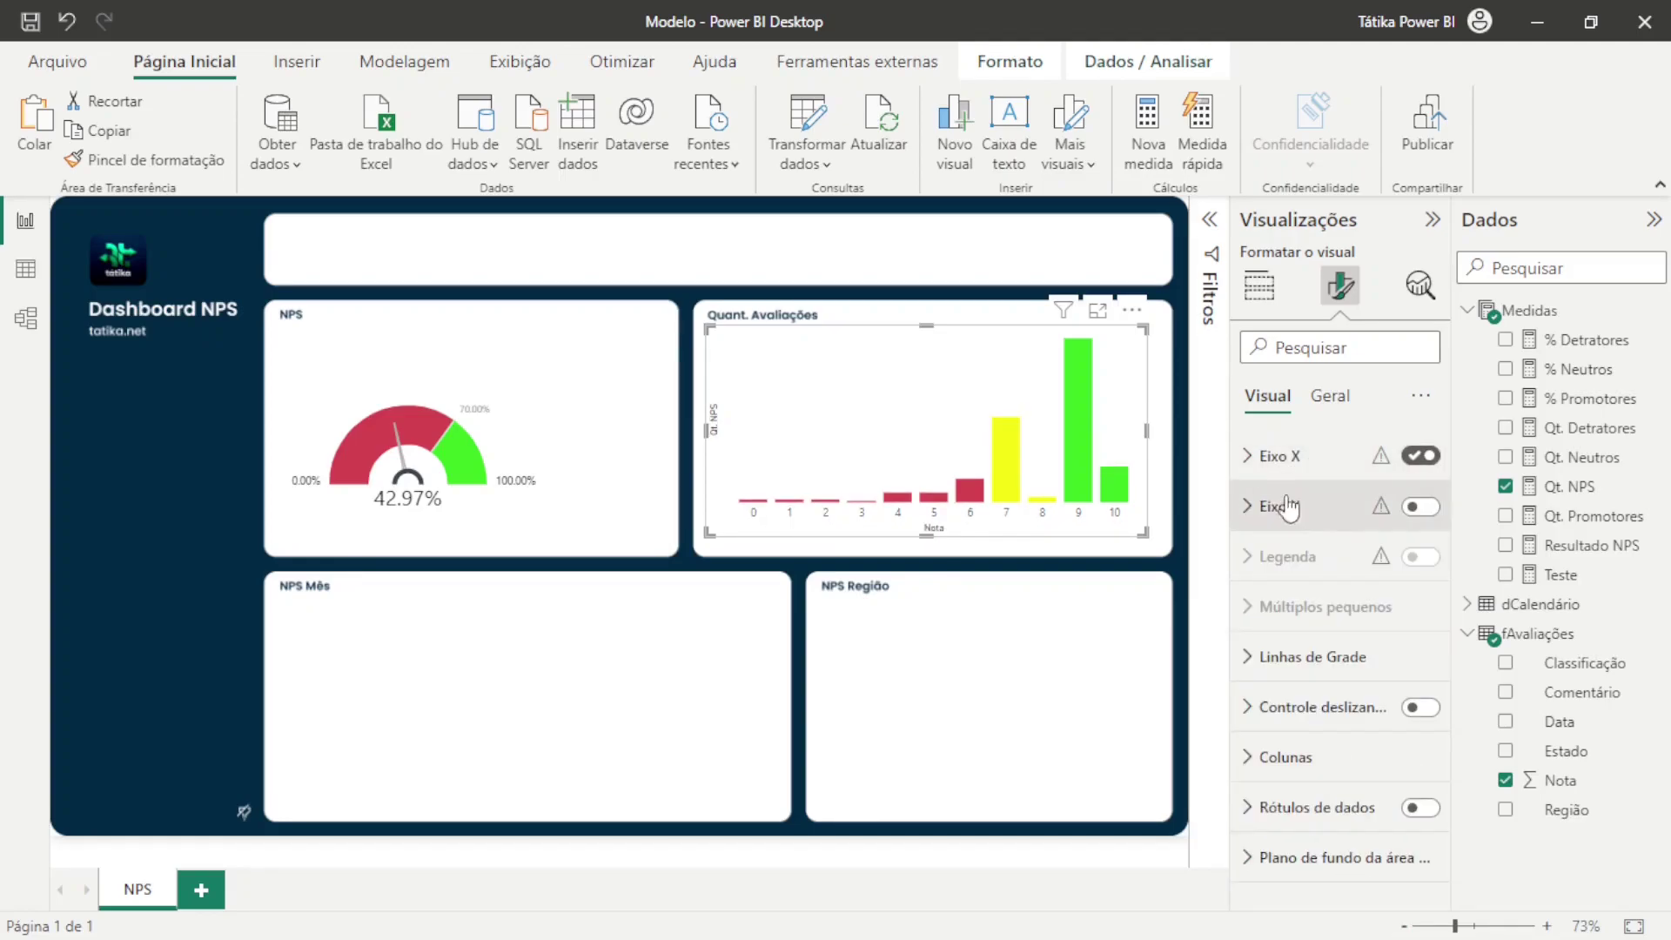
Turn on the Y axis of the Quant. Avaliações chart to remove its title, and turn the axis off again
click(1421, 507)
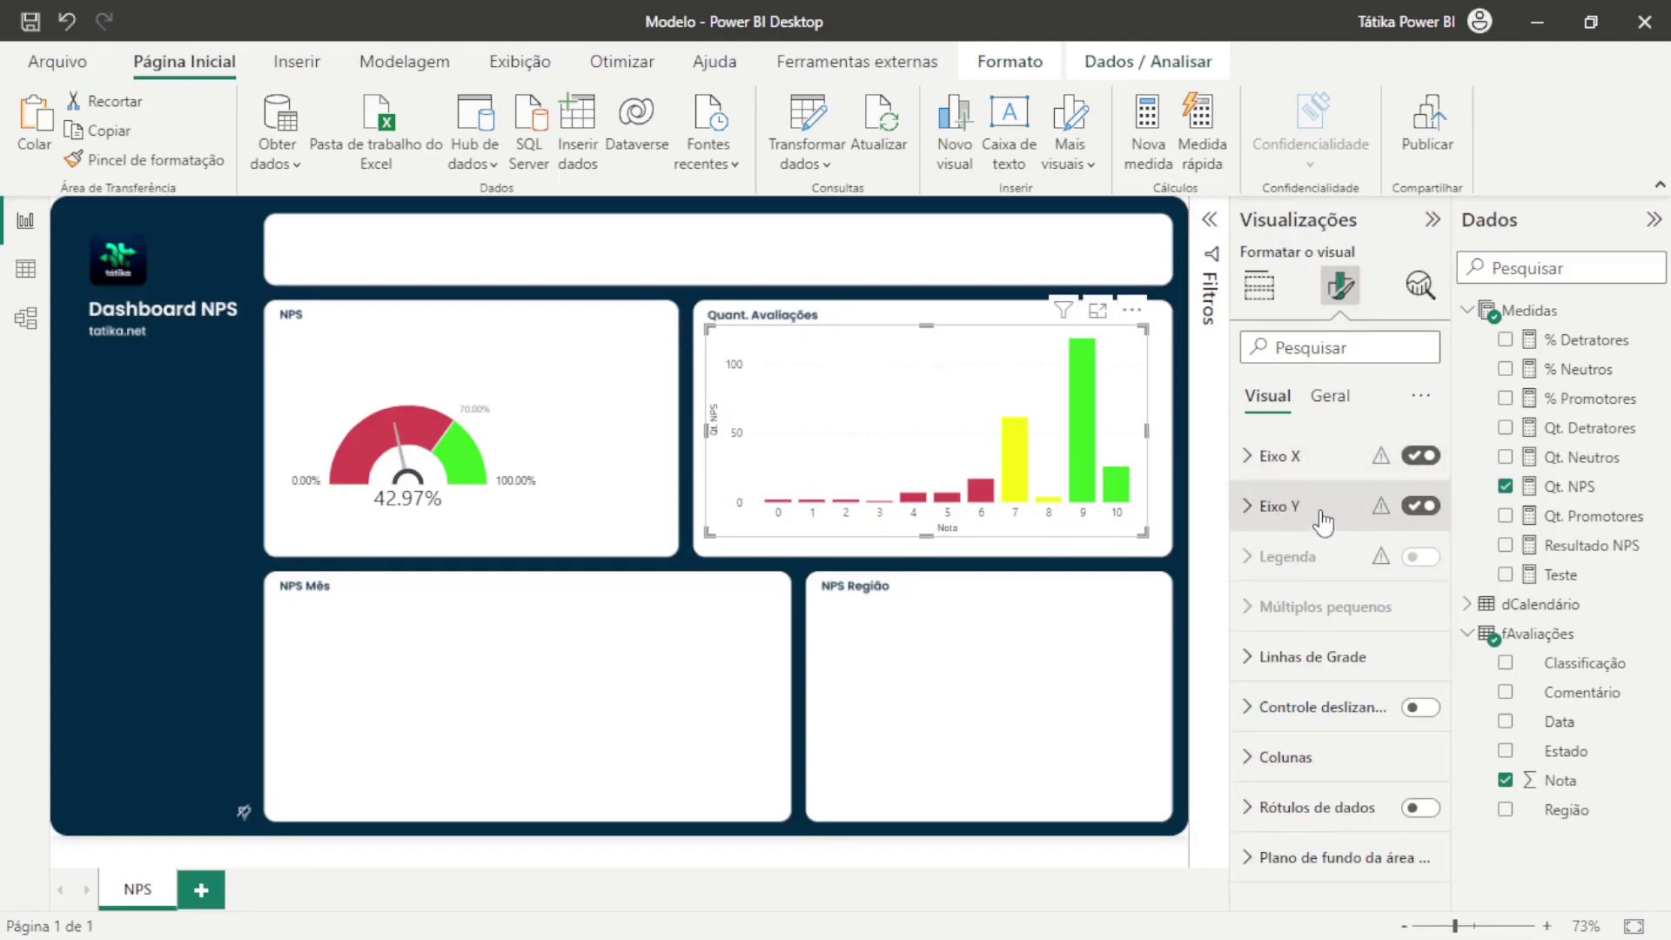
click(1325, 520)
scroll(1327, 540, down, 1)
click(1407, 746)
scroll(1414, 748, up, 2)
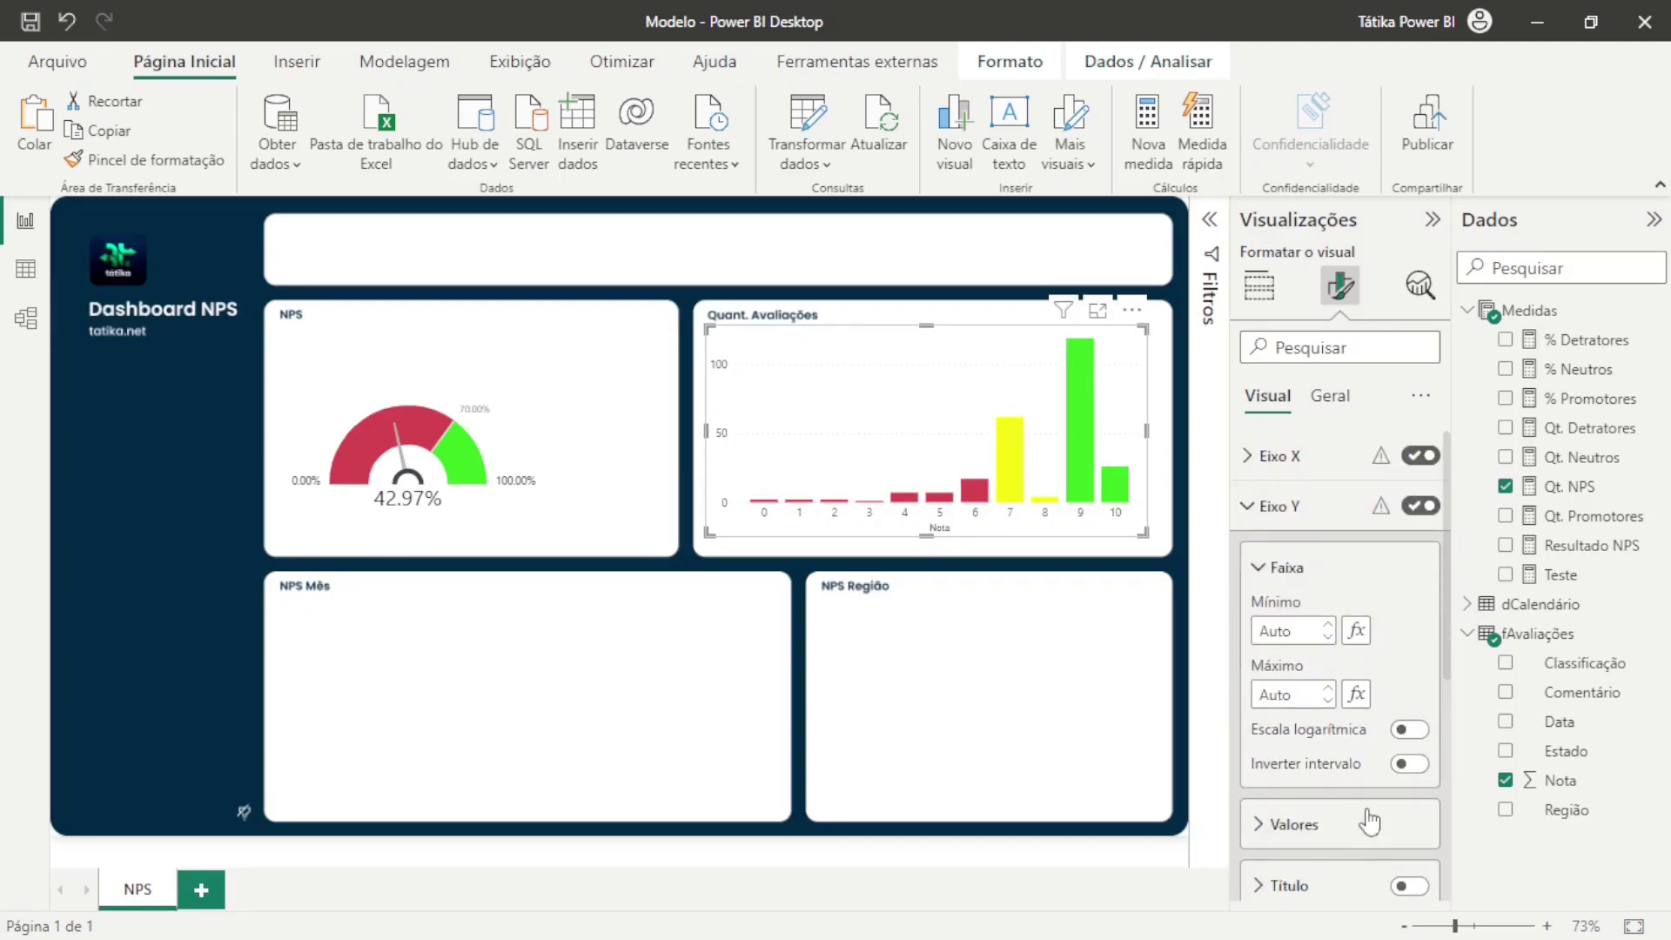
click(1423, 509)
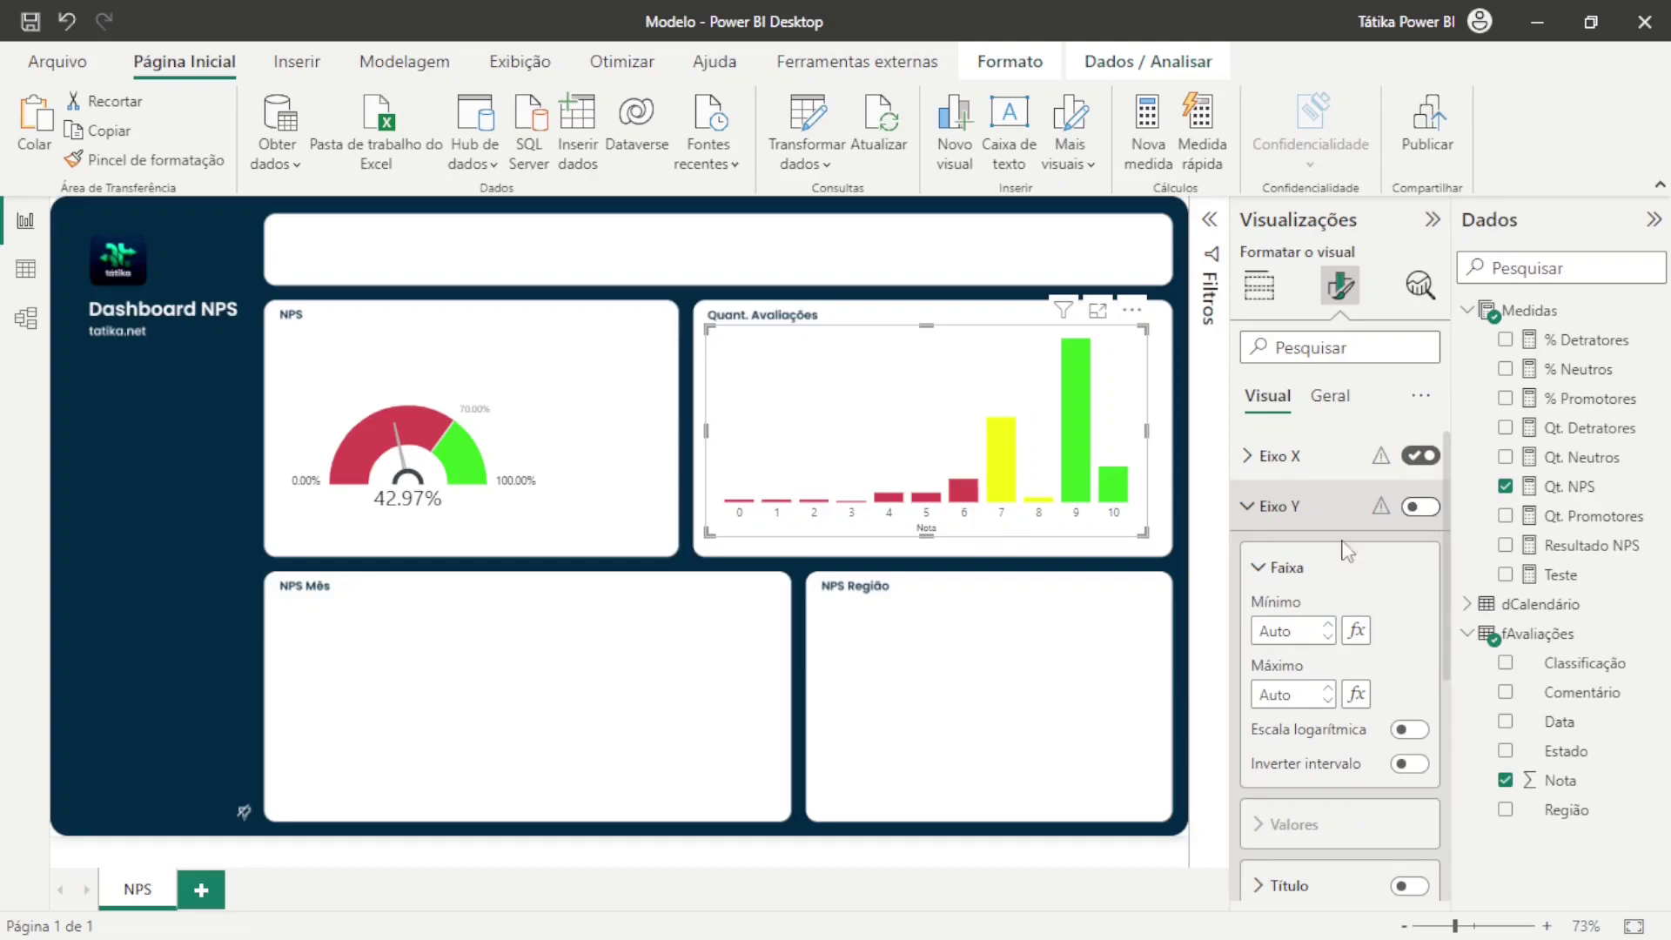
click(1094, 560)
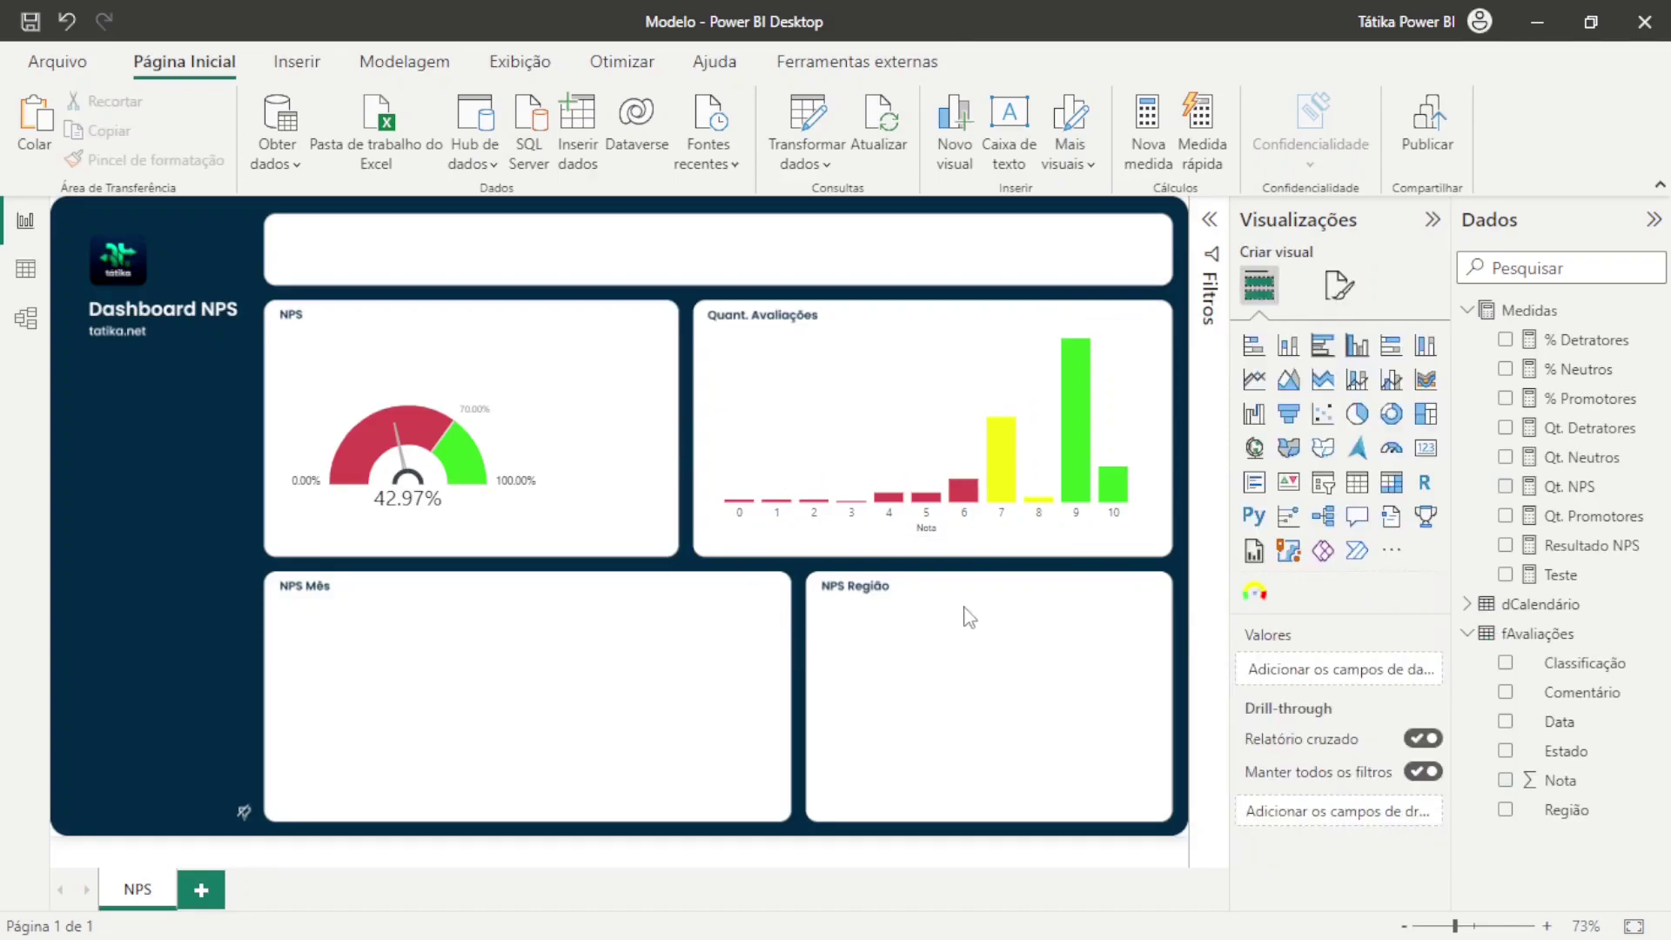
Turn off the X axis title of the Quant. Avaliações chart
click(921, 536)
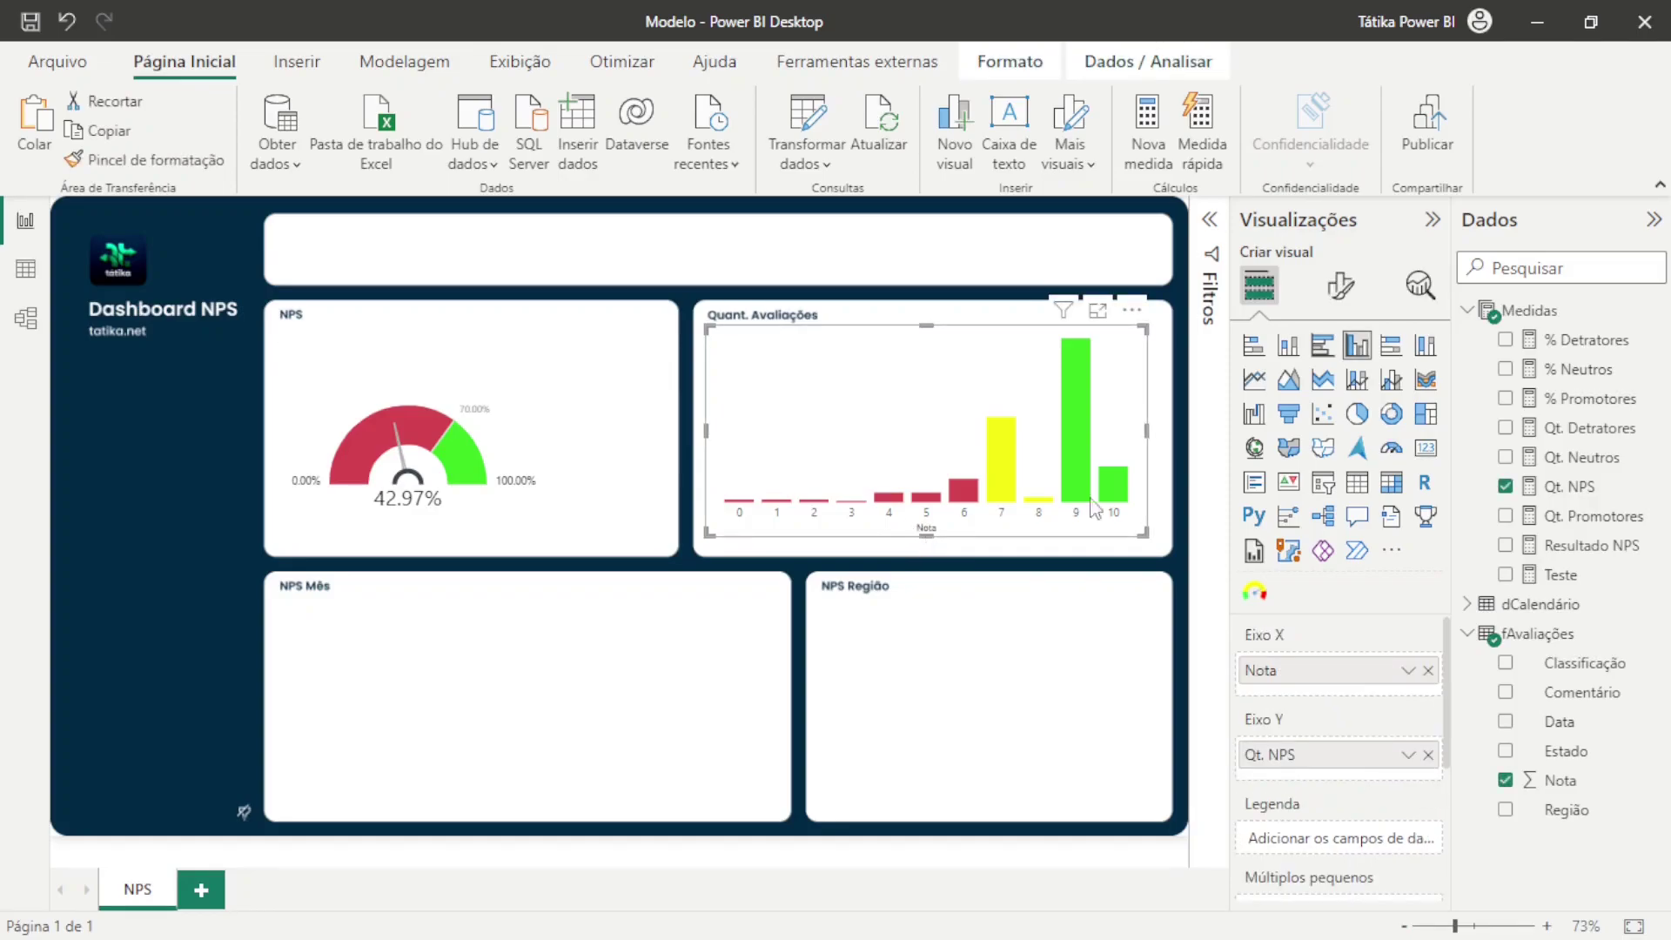
click(1343, 286)
click(1316, 468)
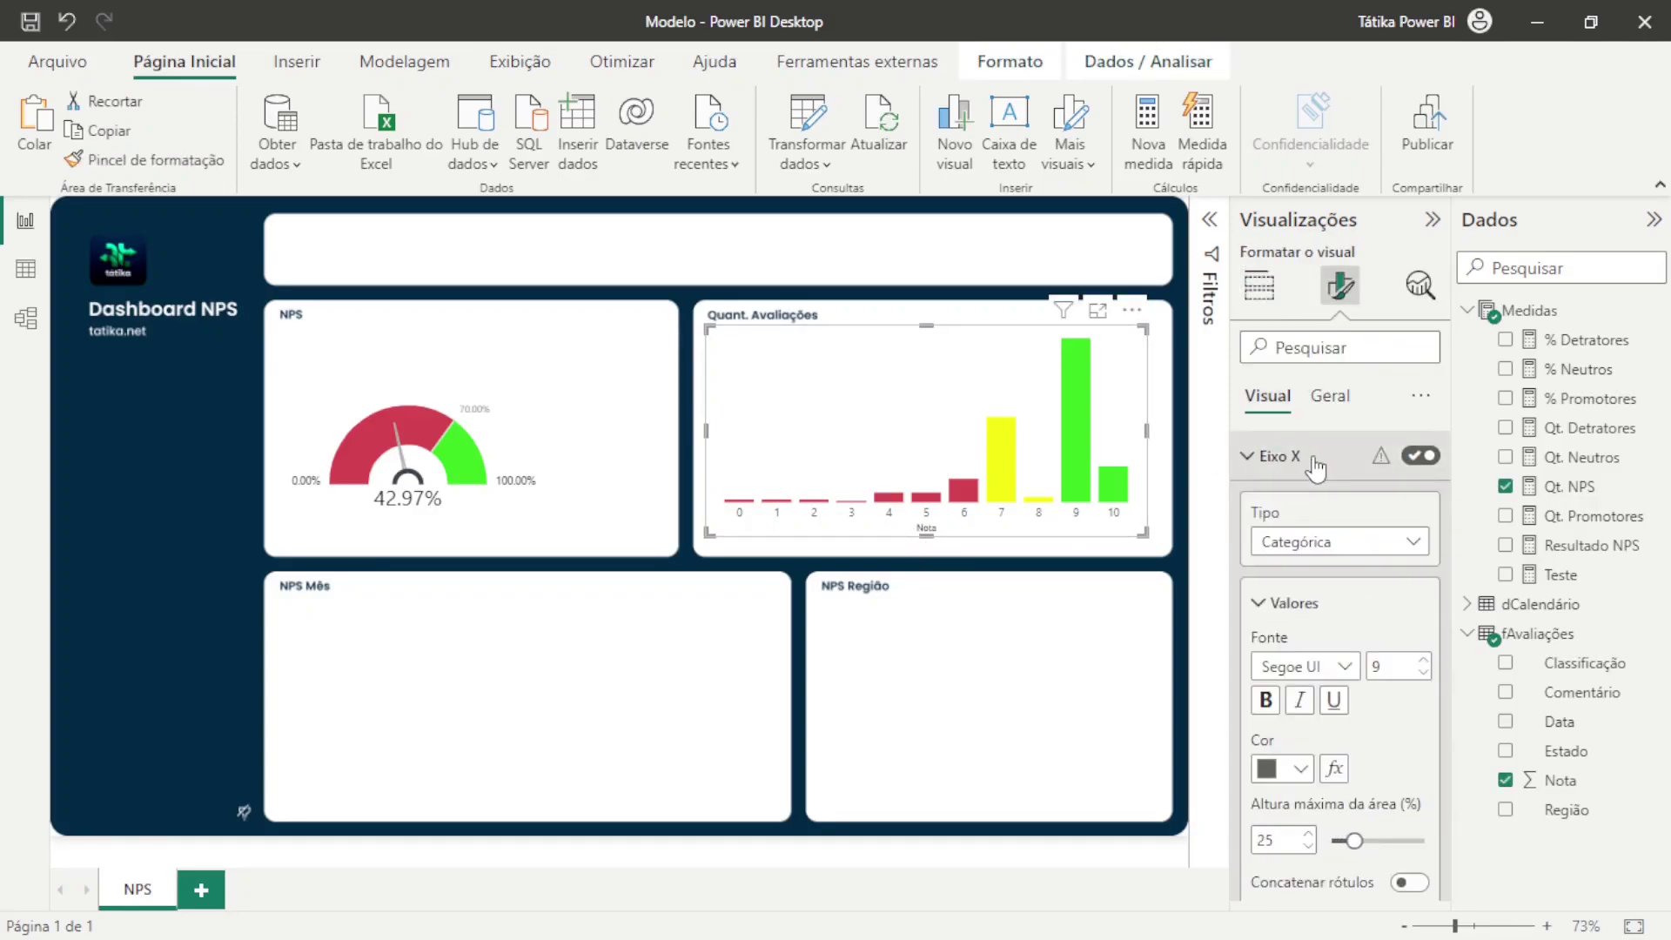
scroll(1354, 557, down, 3)
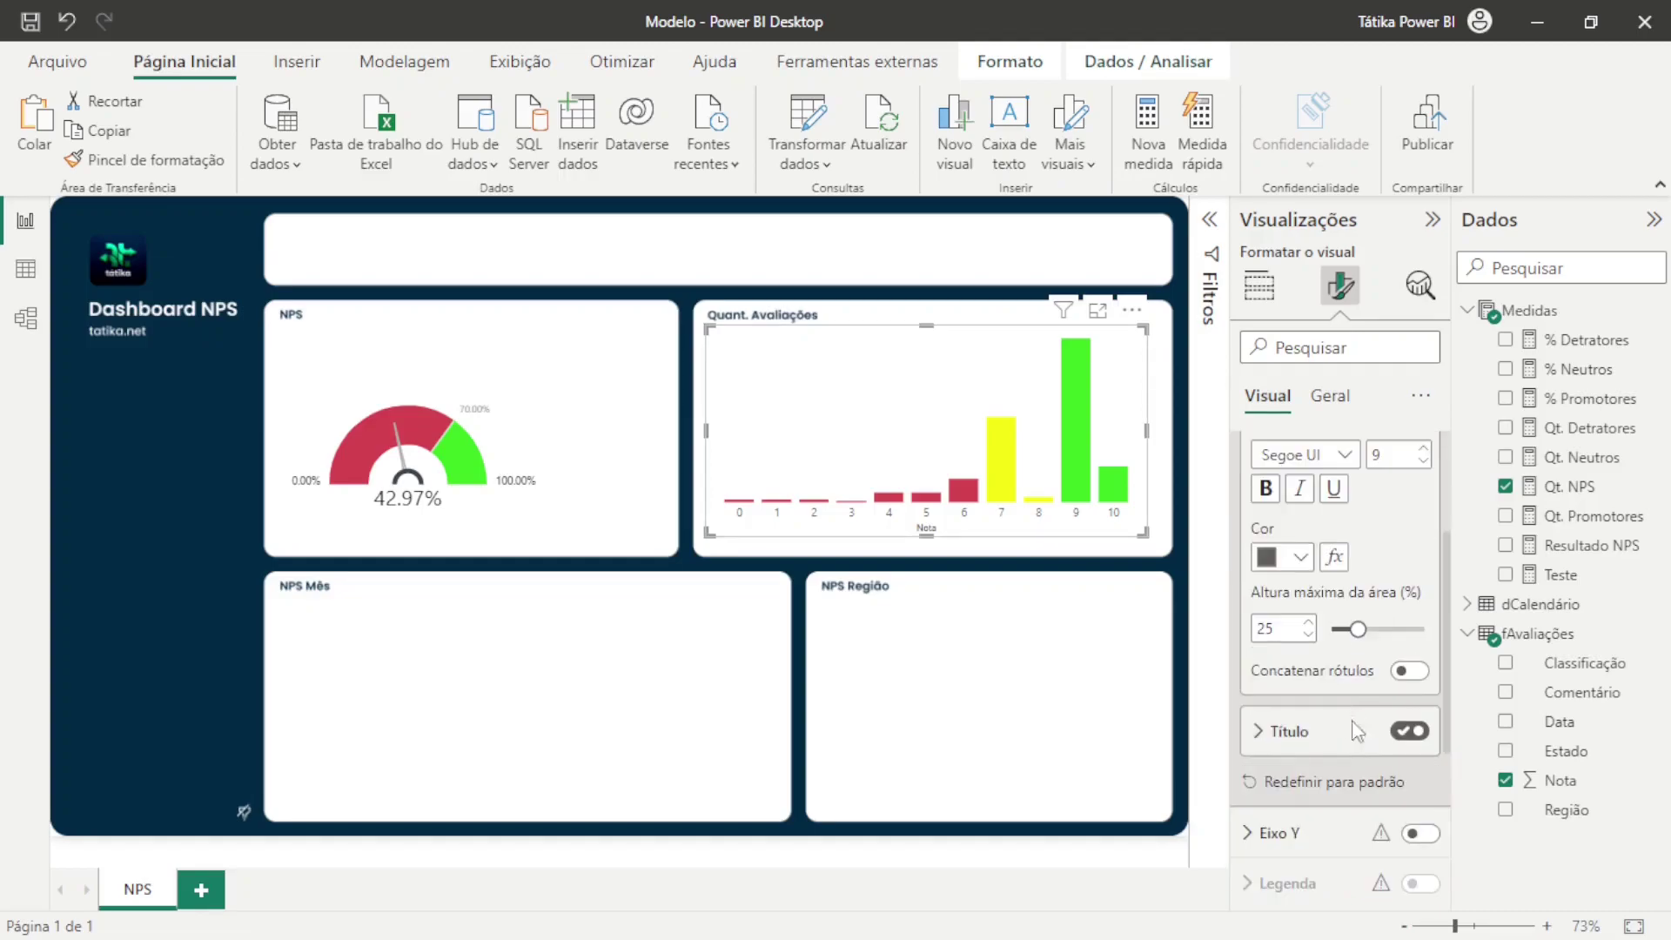
click(1403, 733)
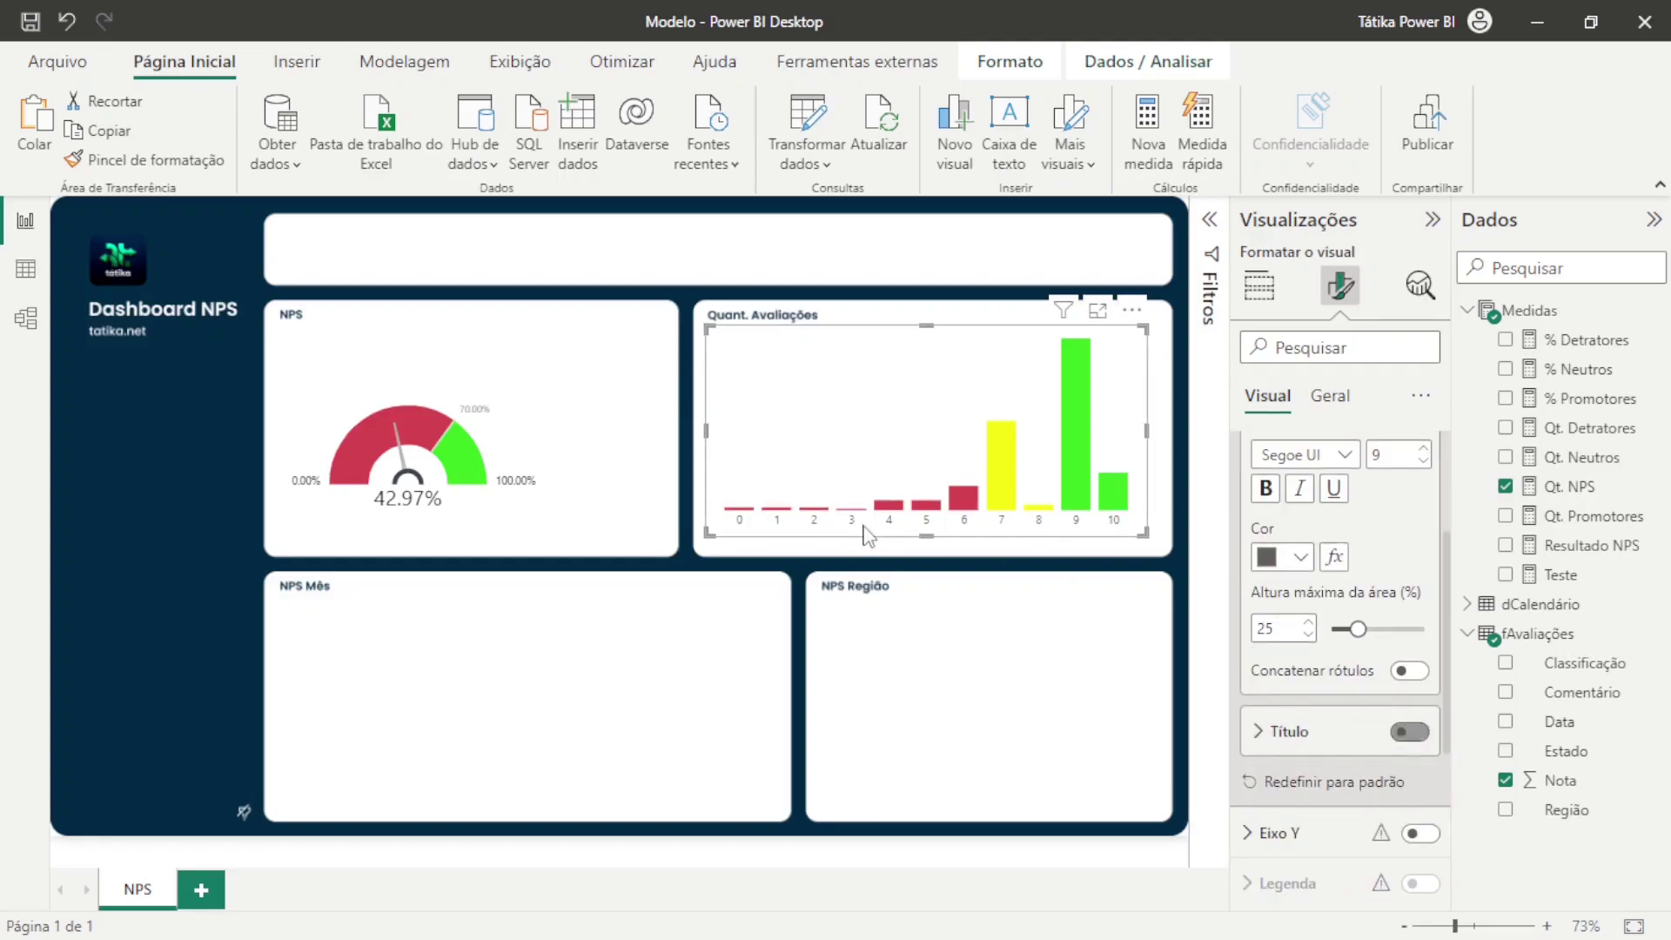
click(1010, 554)
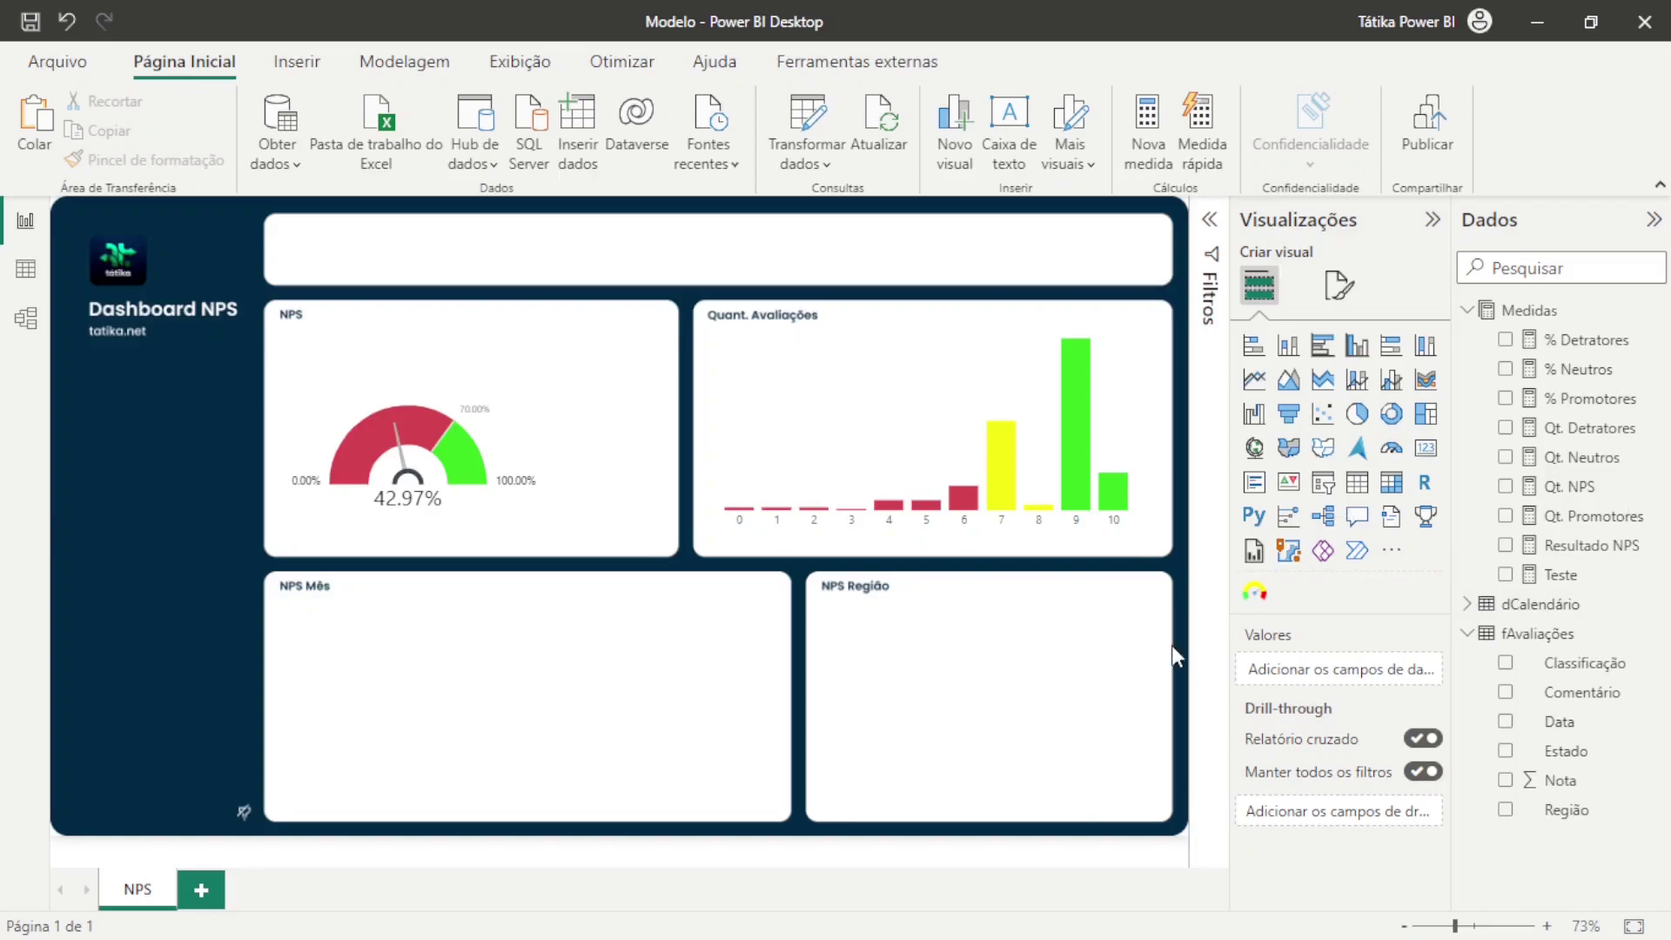
Insert a stacked column chart and size it to fit inside the NPS Mês card
click(1288, 345)
drag(372, 766, 475, 672)
drag(564, 744, 757, 799)
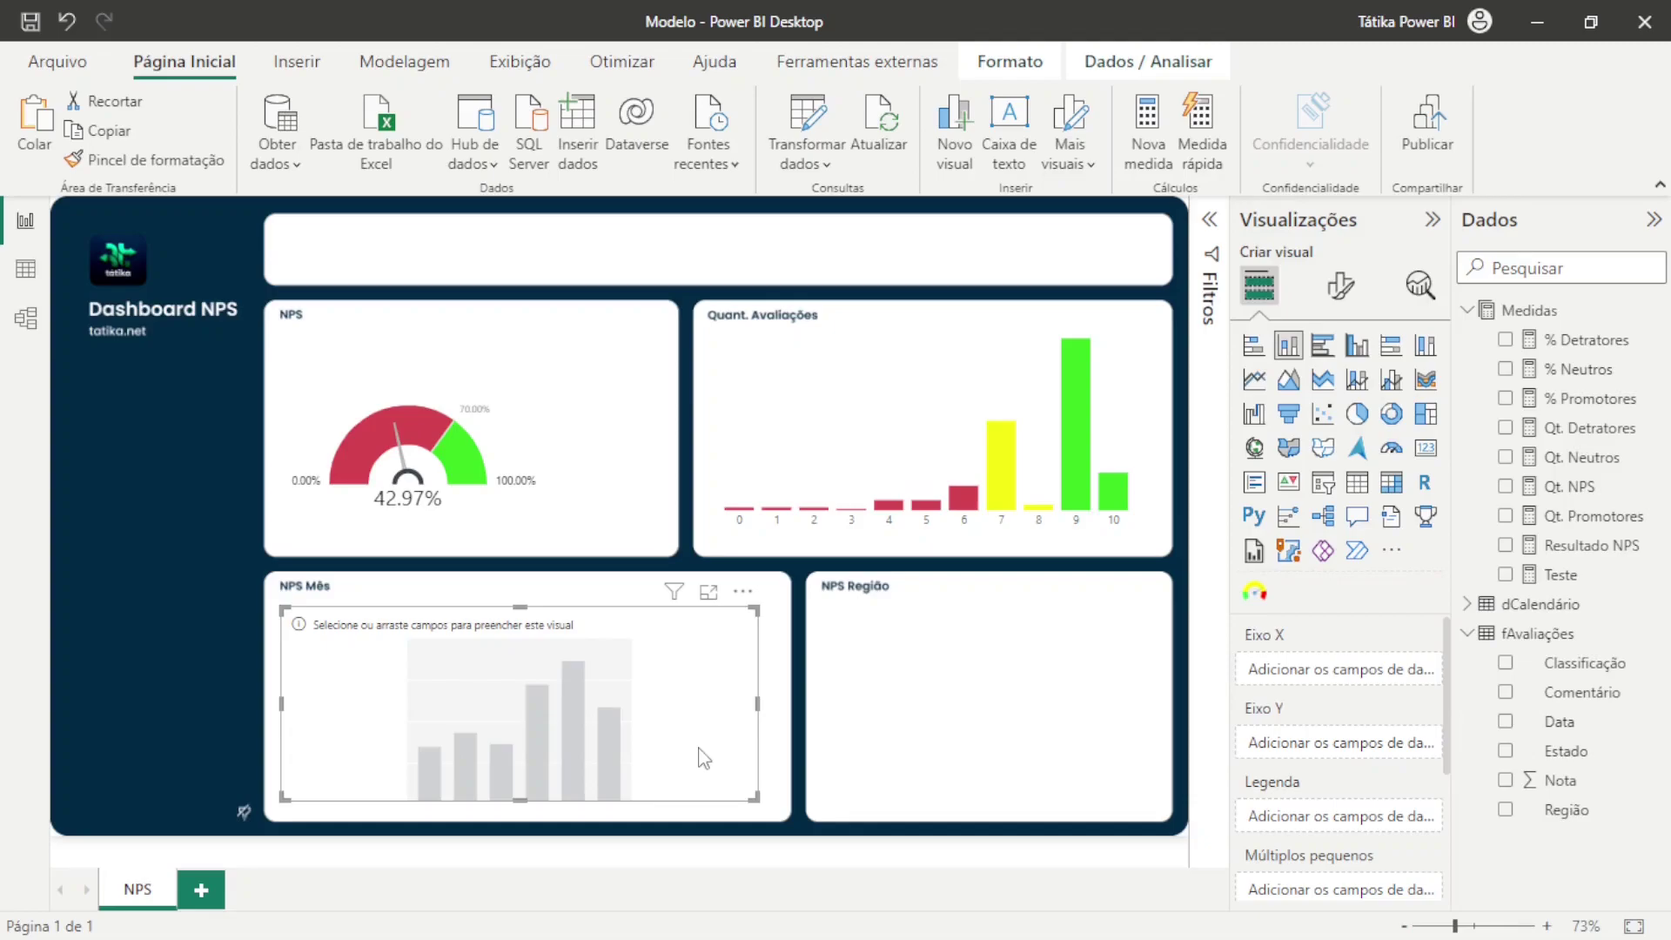
Plot Resultado NPS by month in the NPS Mês chart, replacing NomeMes with MesAbre on the X axis
drag(1579, 544, 515, 712)
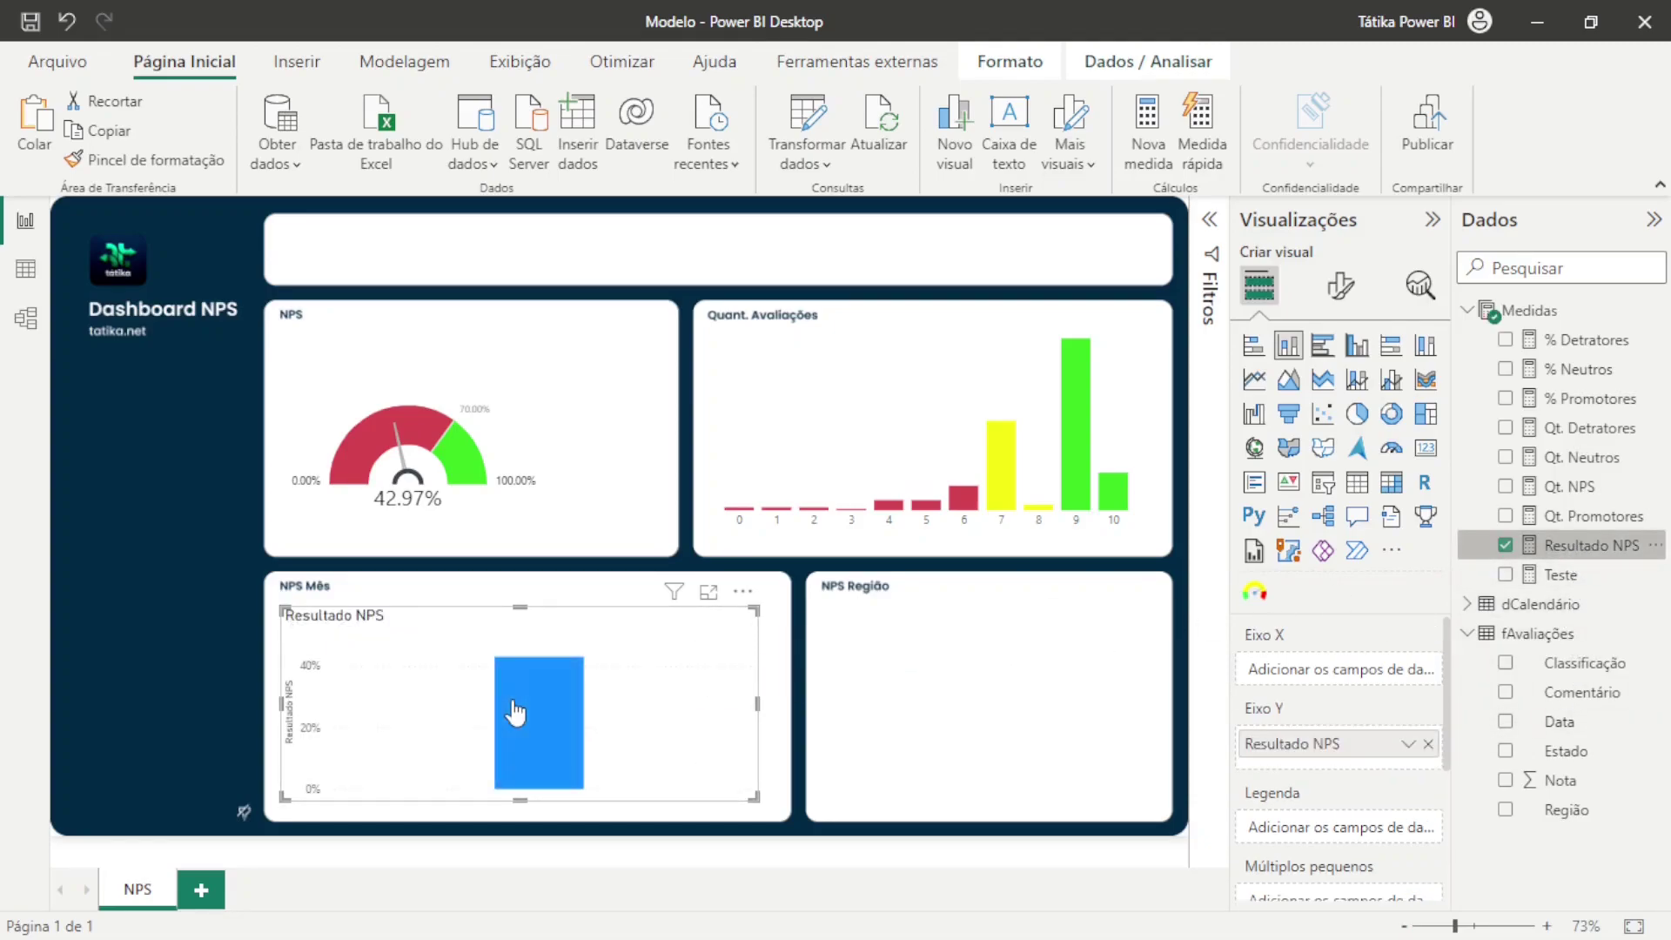
click(1467, 604)
drag(1579, 807, 678, 712)
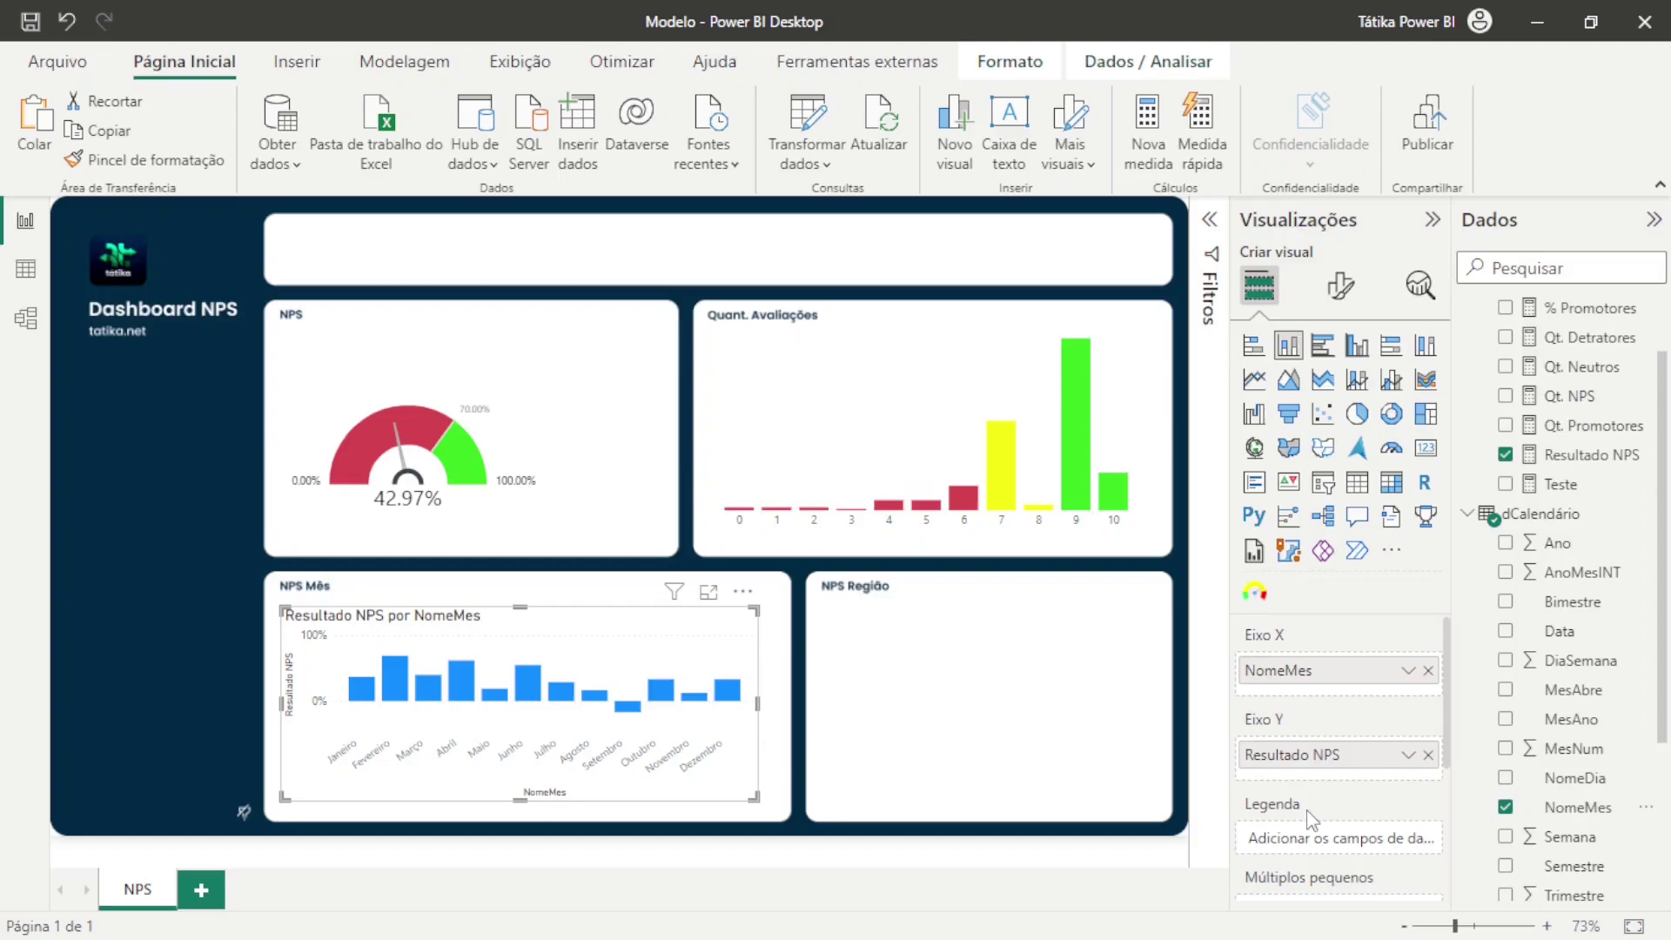
click(1428, 670)
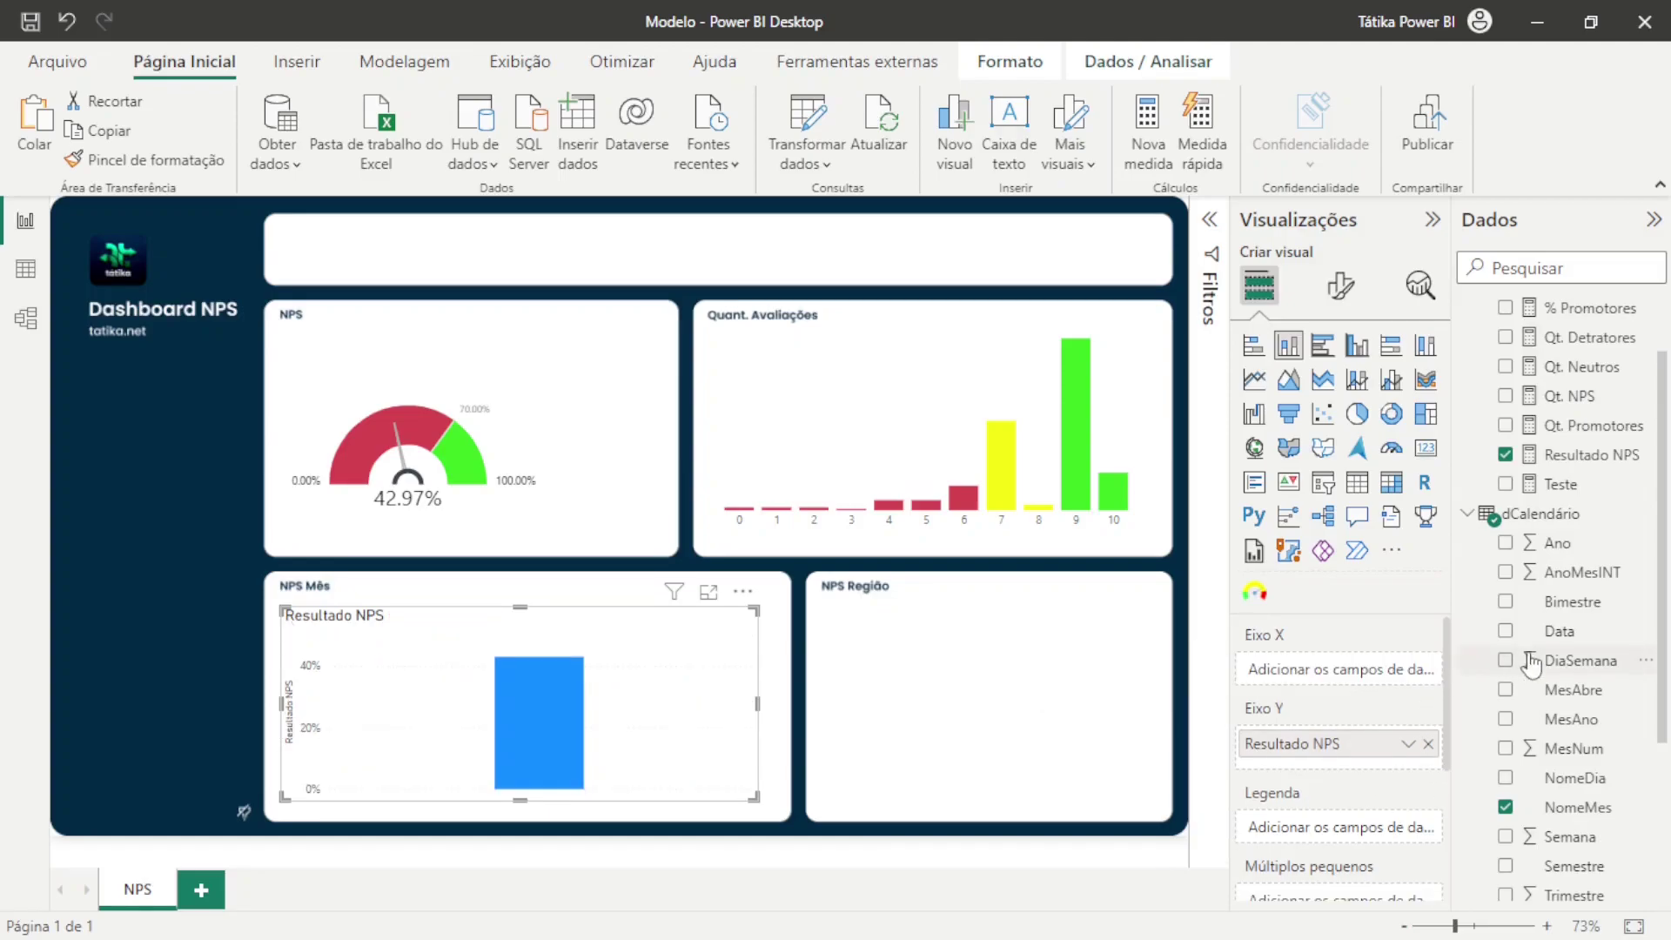
drag(1566, 689, 1331, 672)
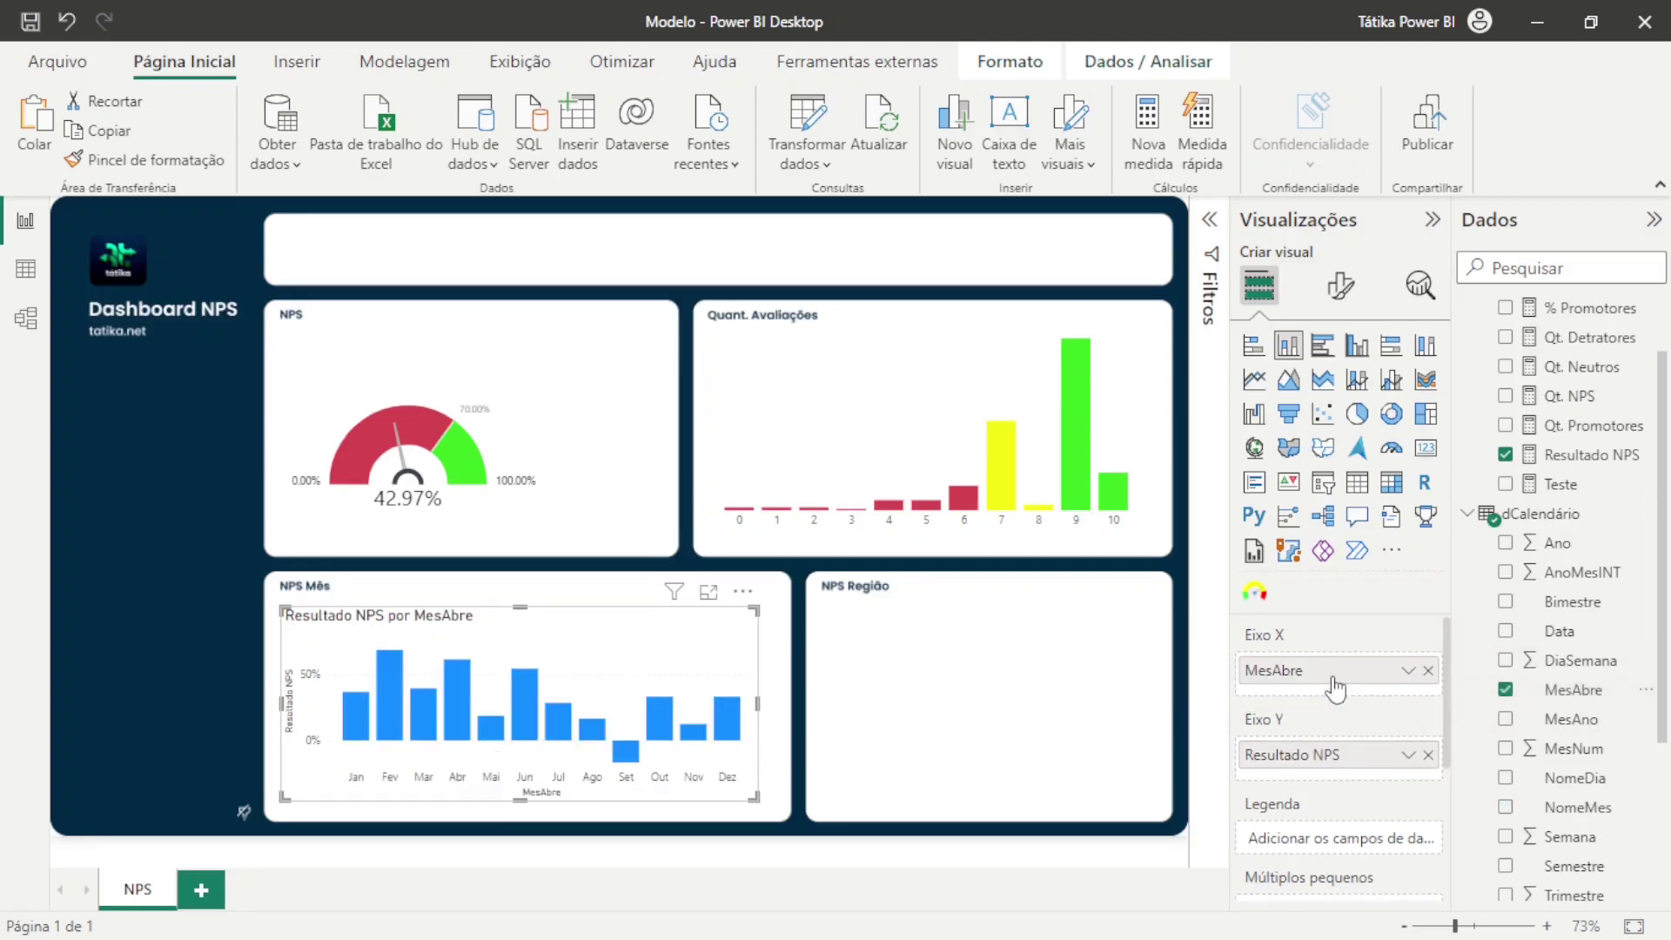
Widen the monthly NPS chart so it spans nearly the full width of the NPS Mês card
drag(755, 697, 782, 697)
click(305, 700)
click(310, 702)
drag(309, 703, 281, 703)
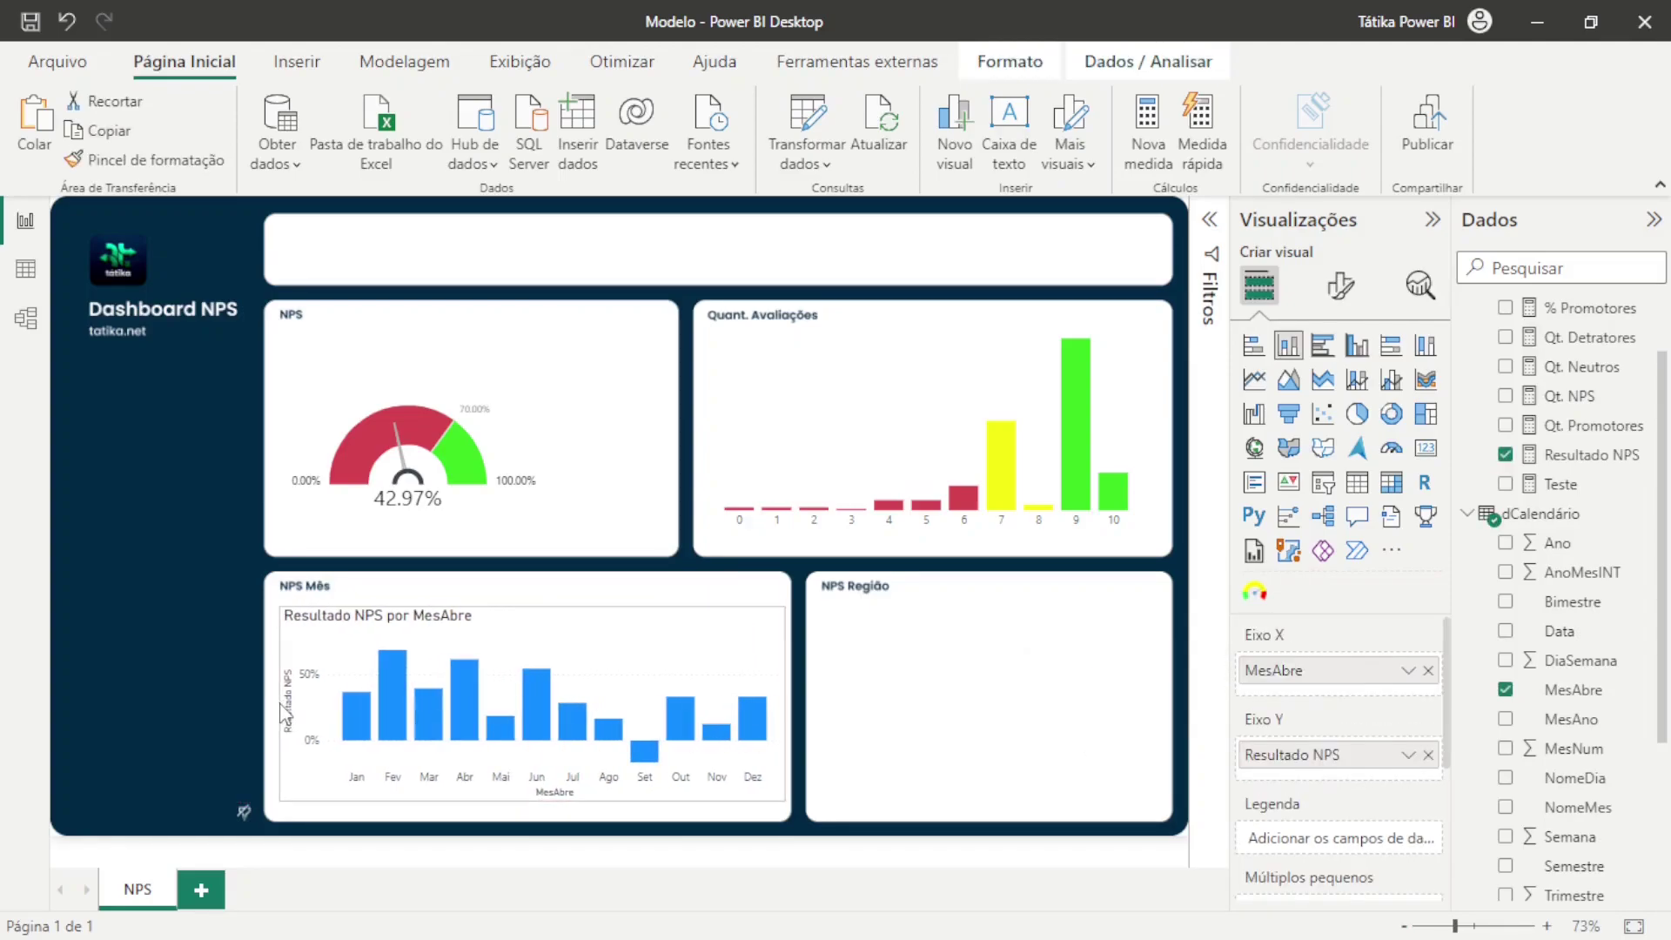
Turn off the X axis title of the NPS Mês chart and the X axis itself
click(1340, 286)
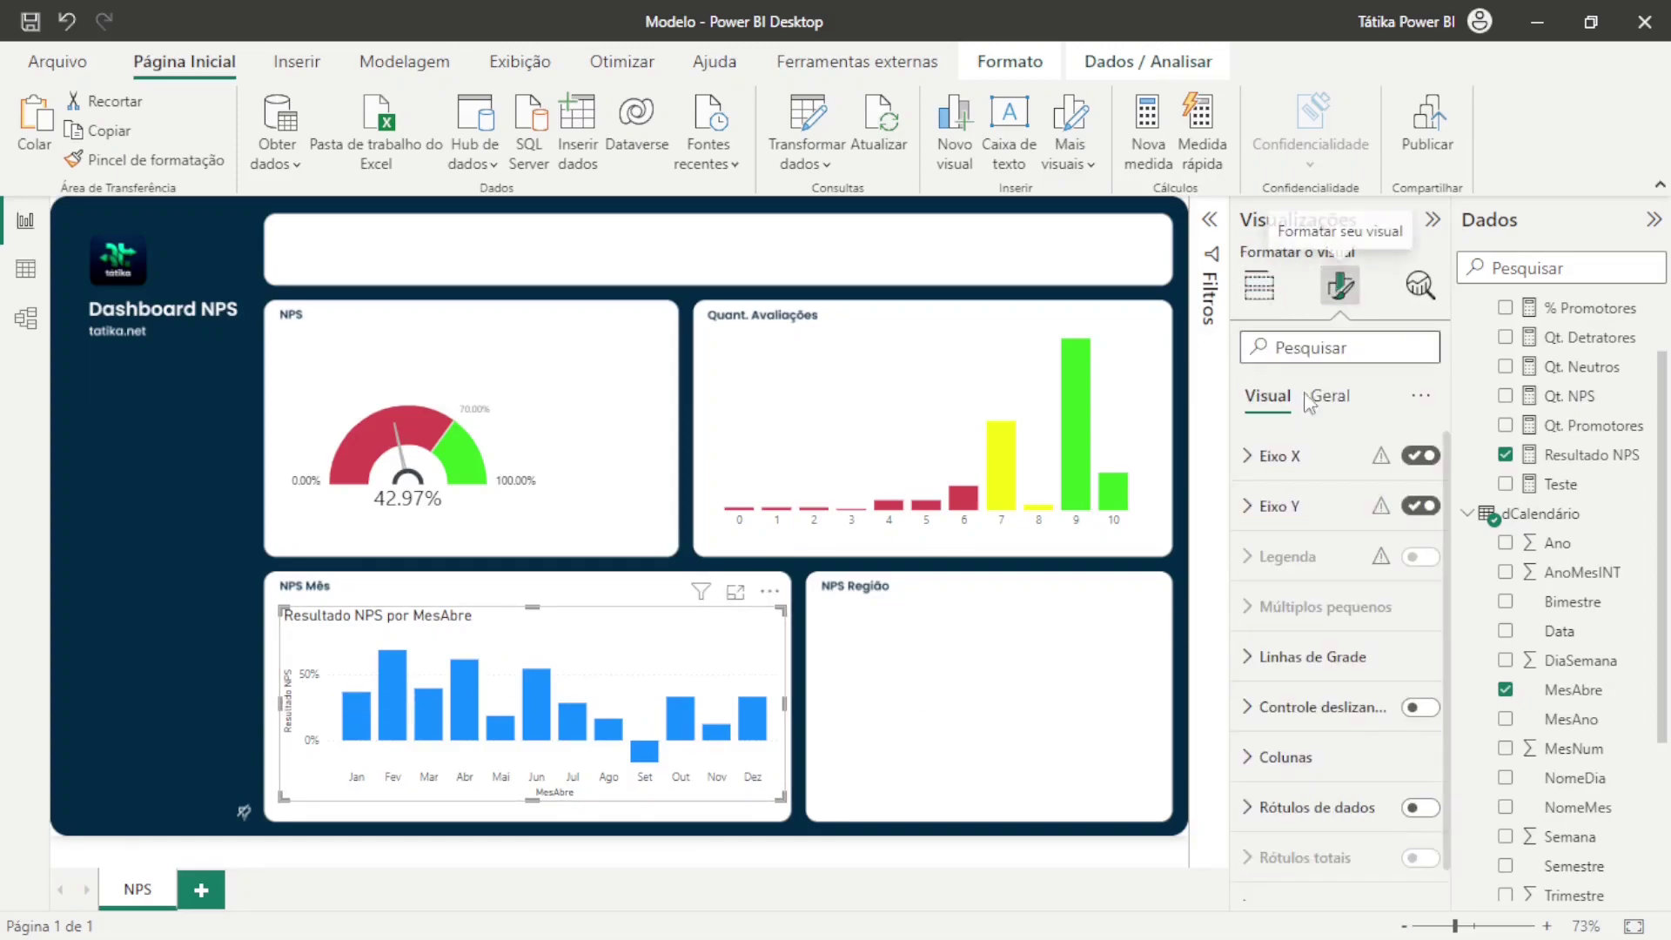
click(1311, 481)
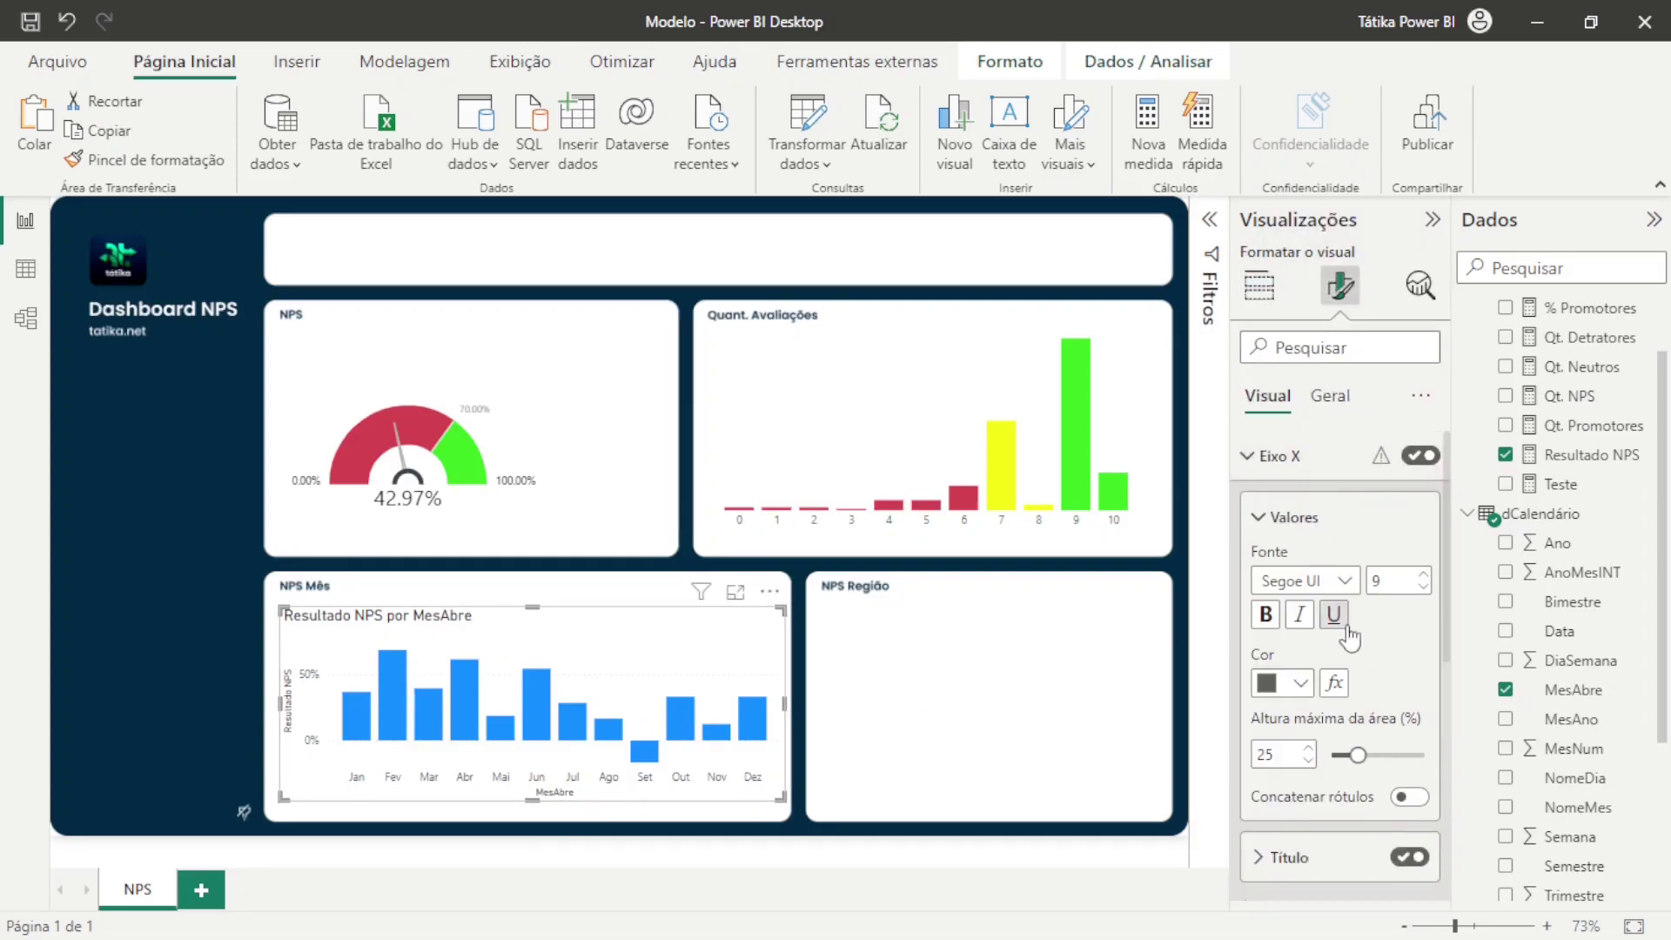
scroll(1368, 722, down, 3)
click(1409, 718)
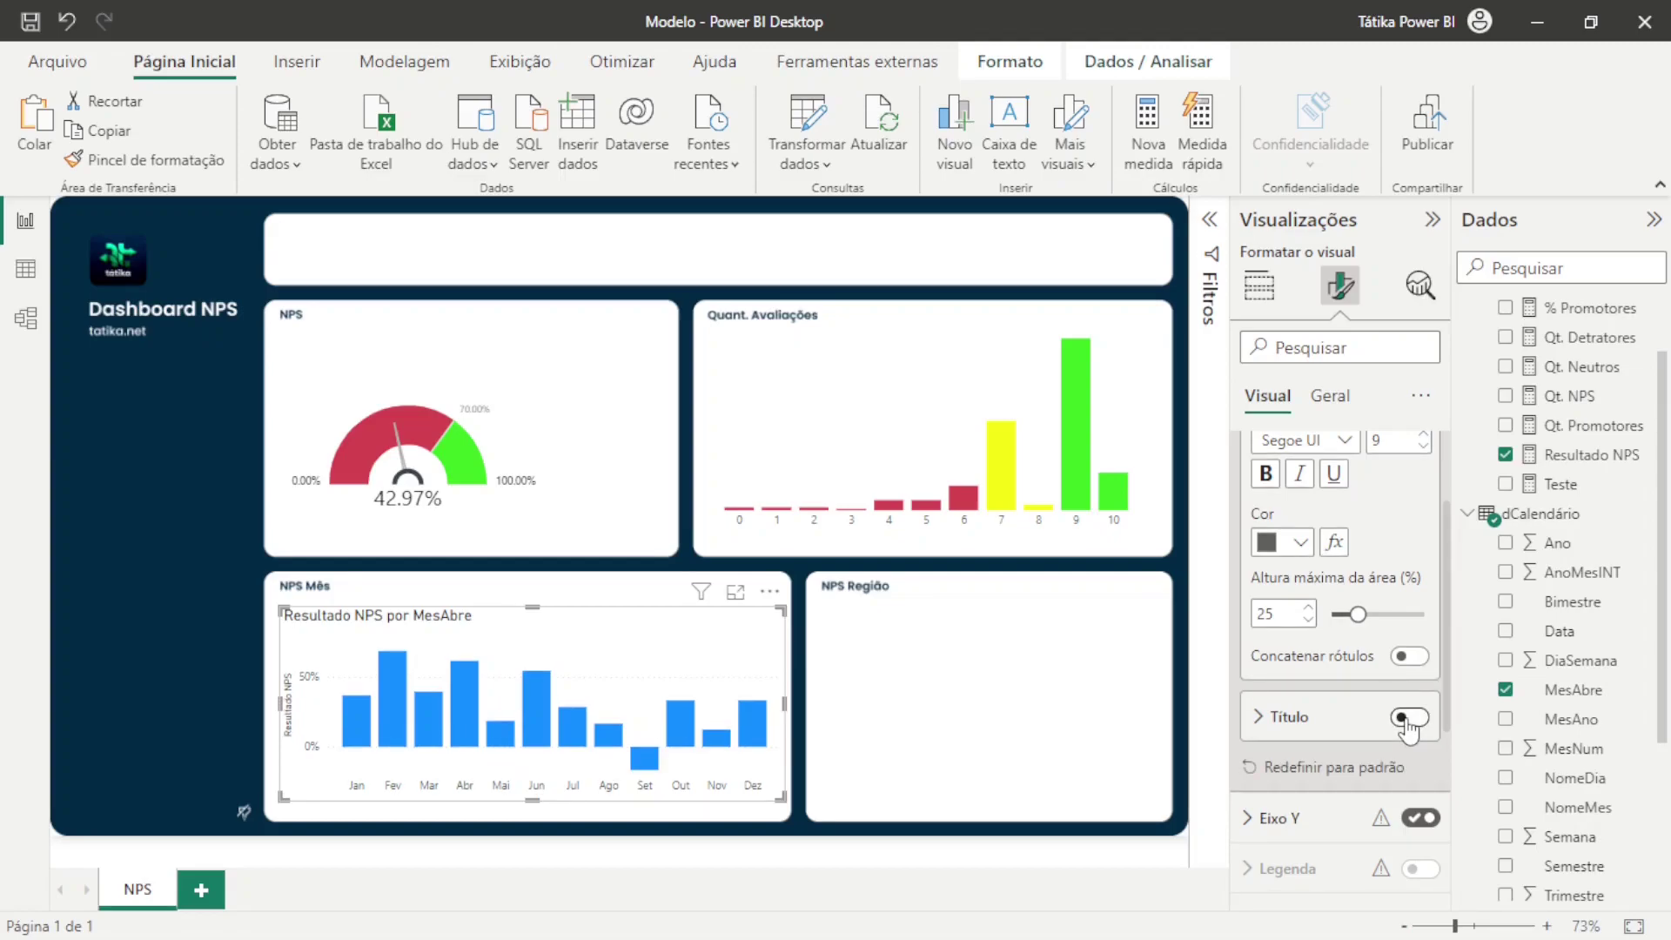
click(1409, 718)
scroll(1409, 722, up, 2)
click(1420, 456)
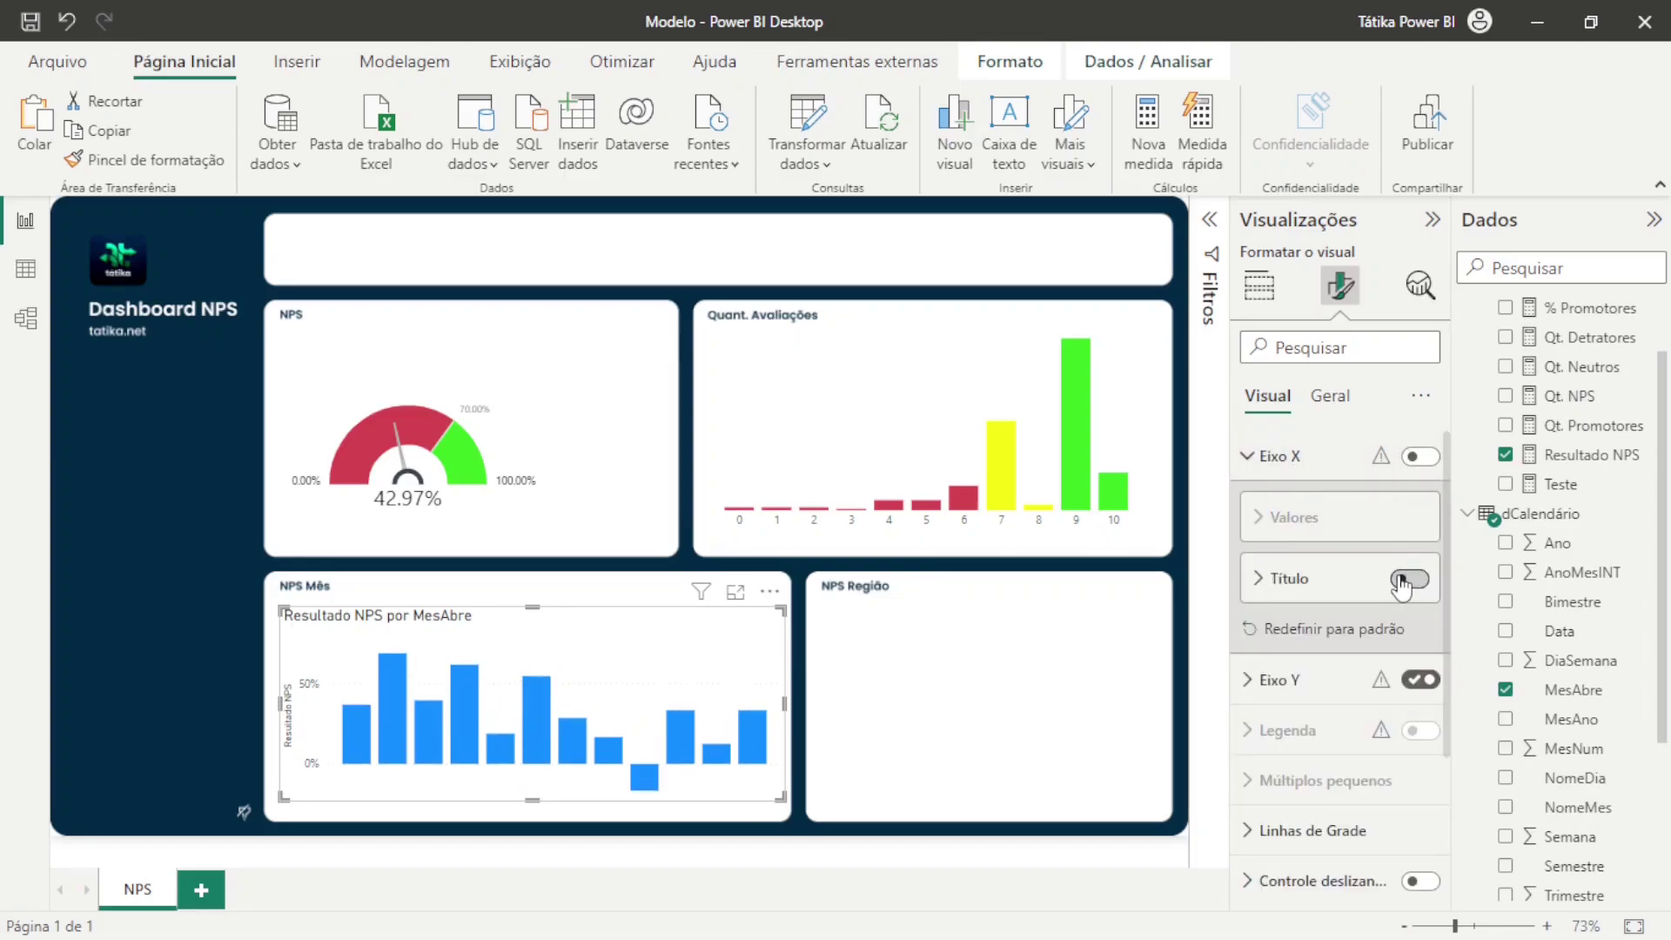
Turn off the Y axis title of the NPS Mês chart
click(1322, 461)
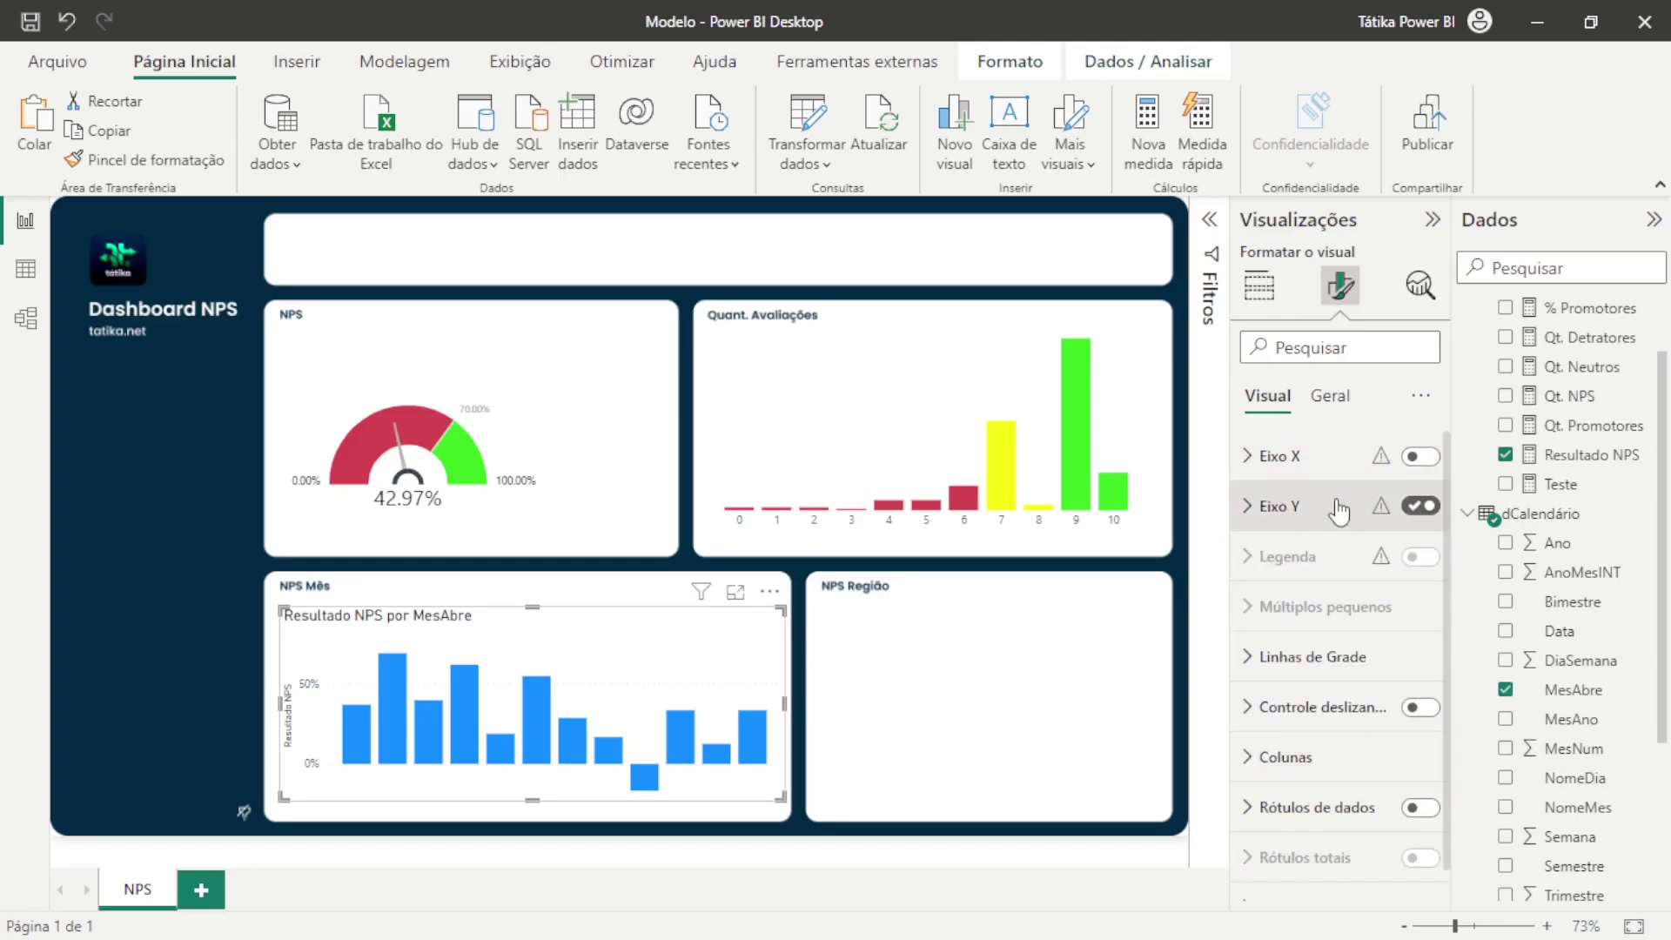
click(1340, 506)
scroll(1361, 600, down, 2)
click(1409, 745)
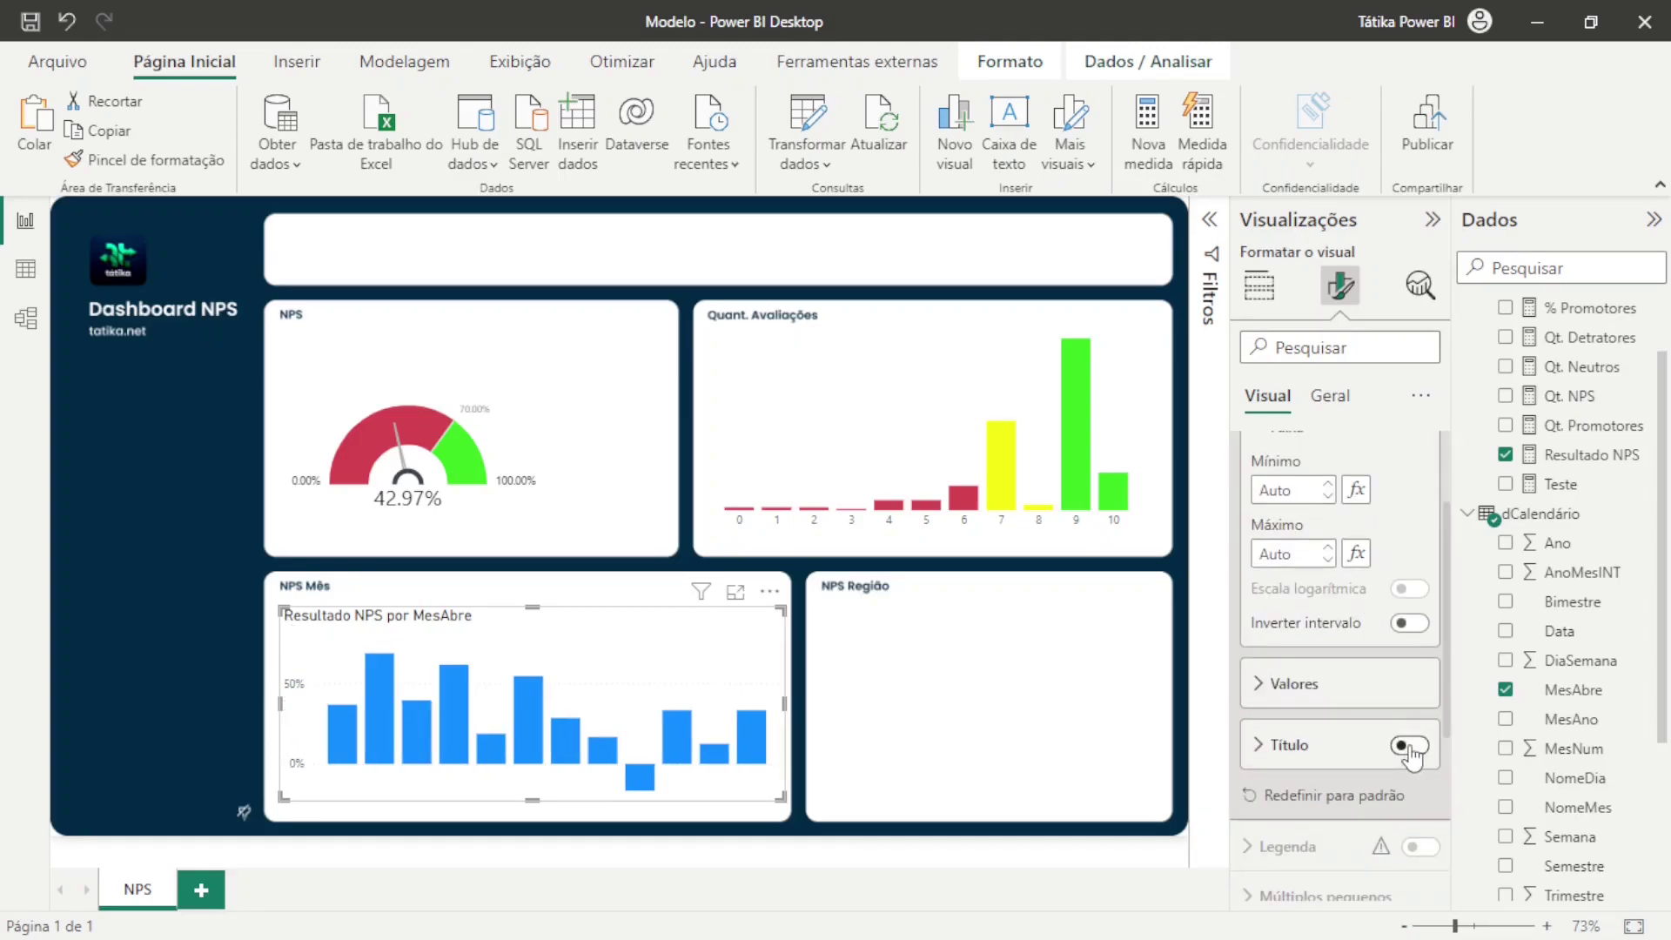
scroll(1316, 700, up, 1)
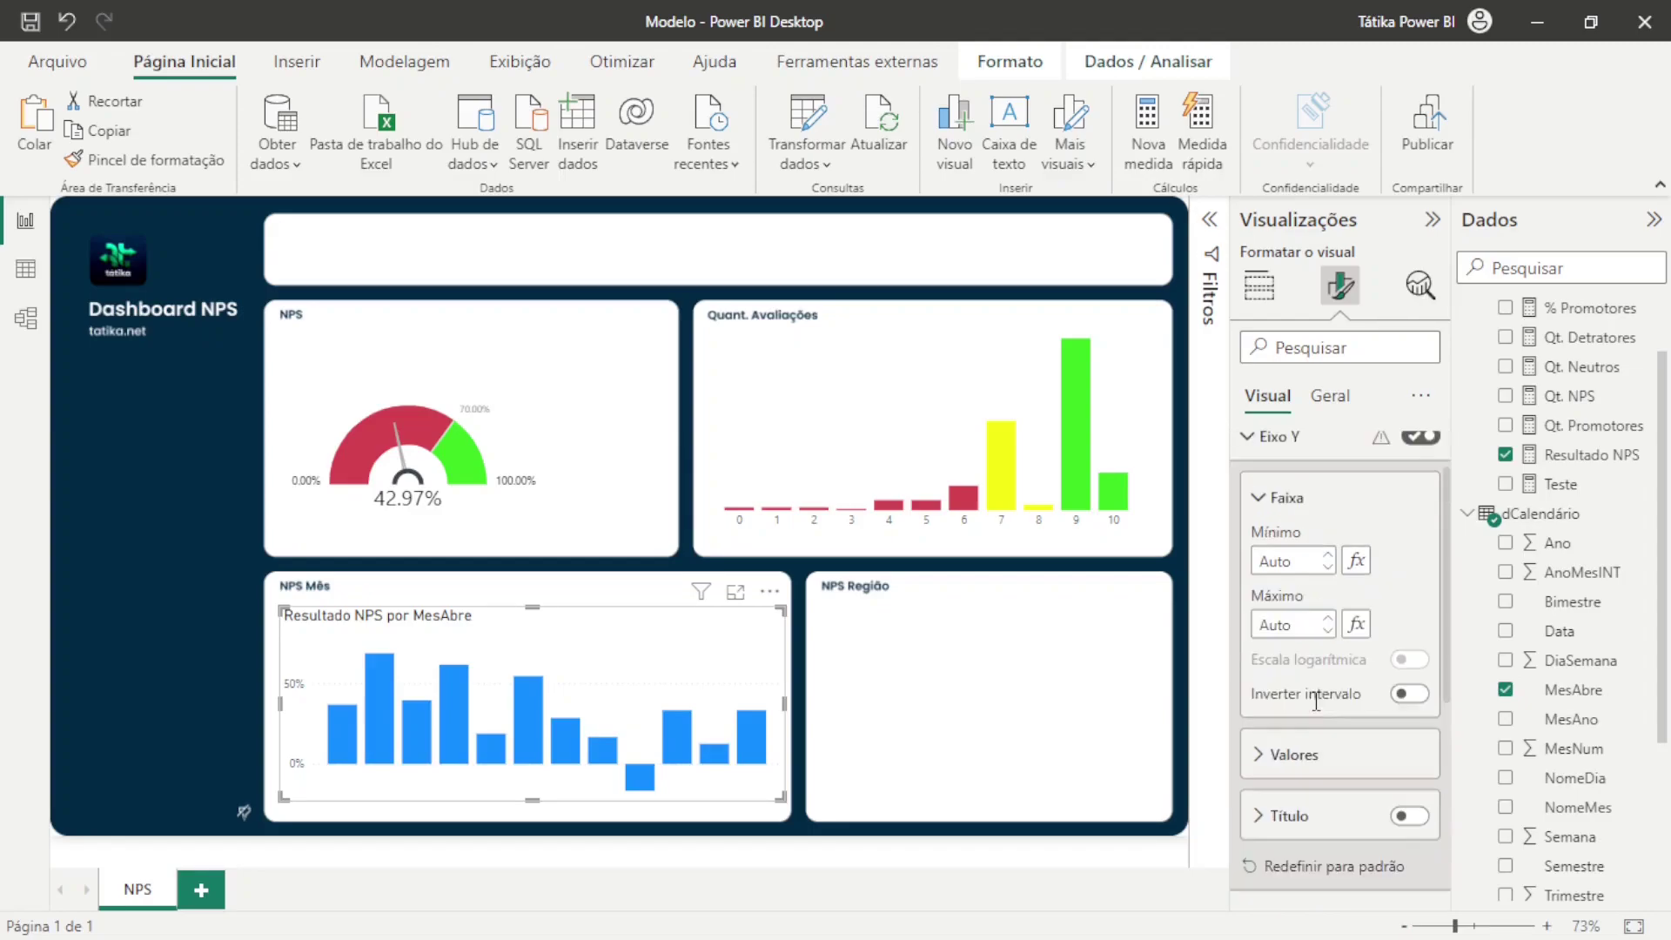
scroll(1315, 702, up, 1)
click(1275, 506)
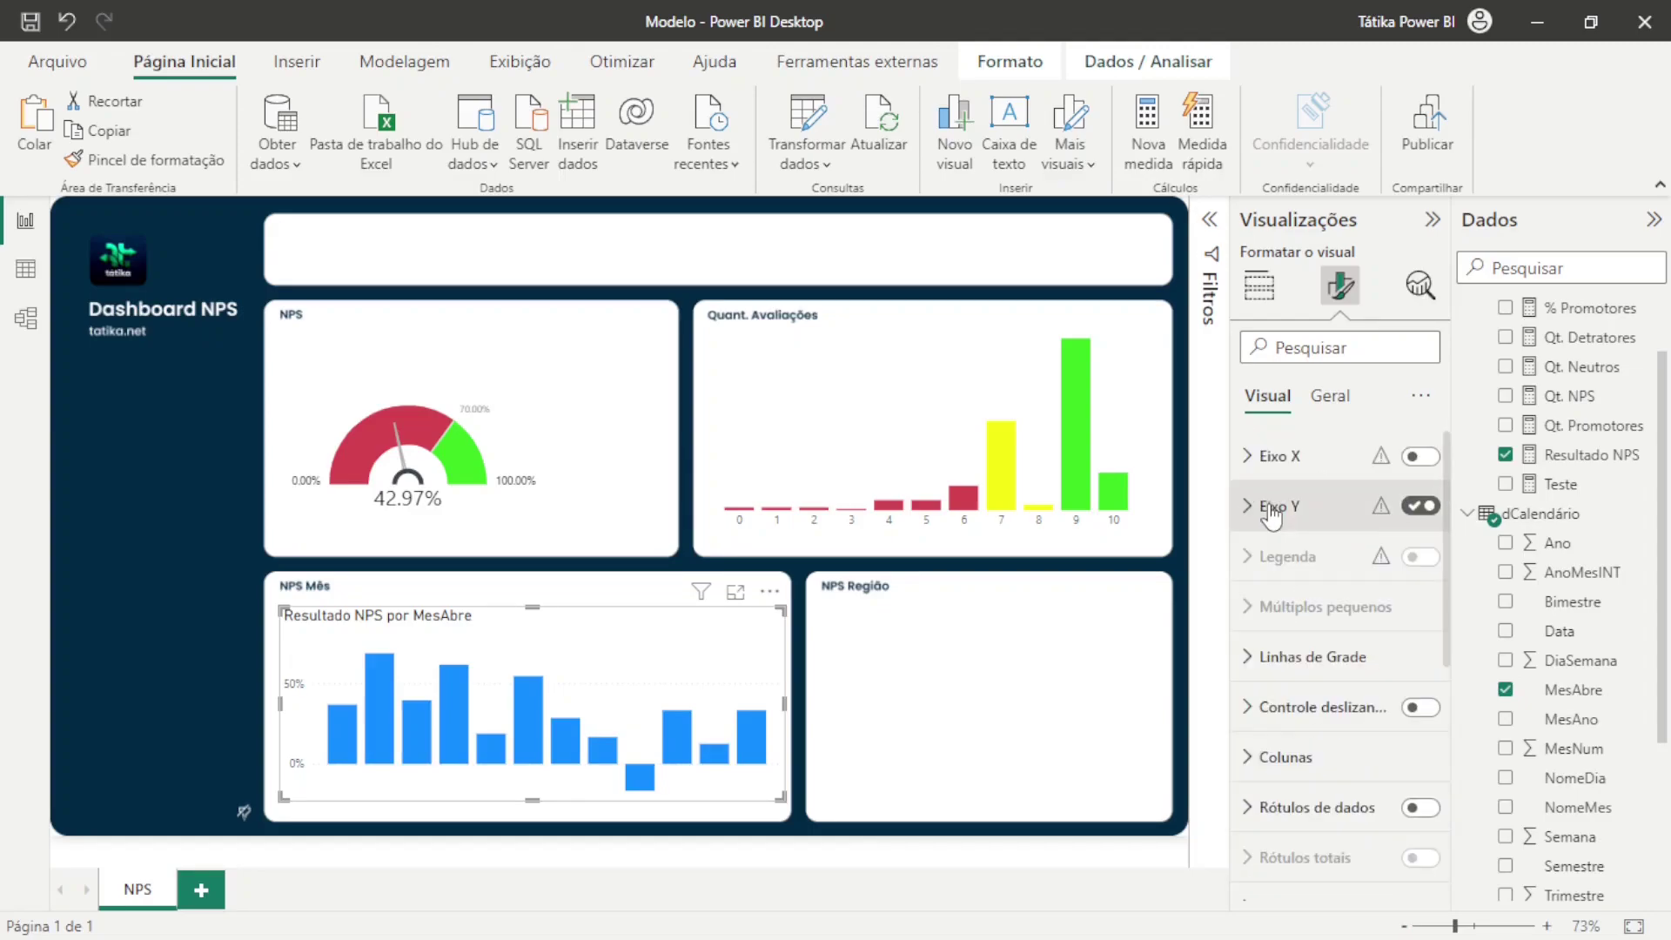
Turn on data labels for the NPS Mês chart and set their values to 0 decimal places
scroll(1316, 738, down, 1)
click(1415, 777)
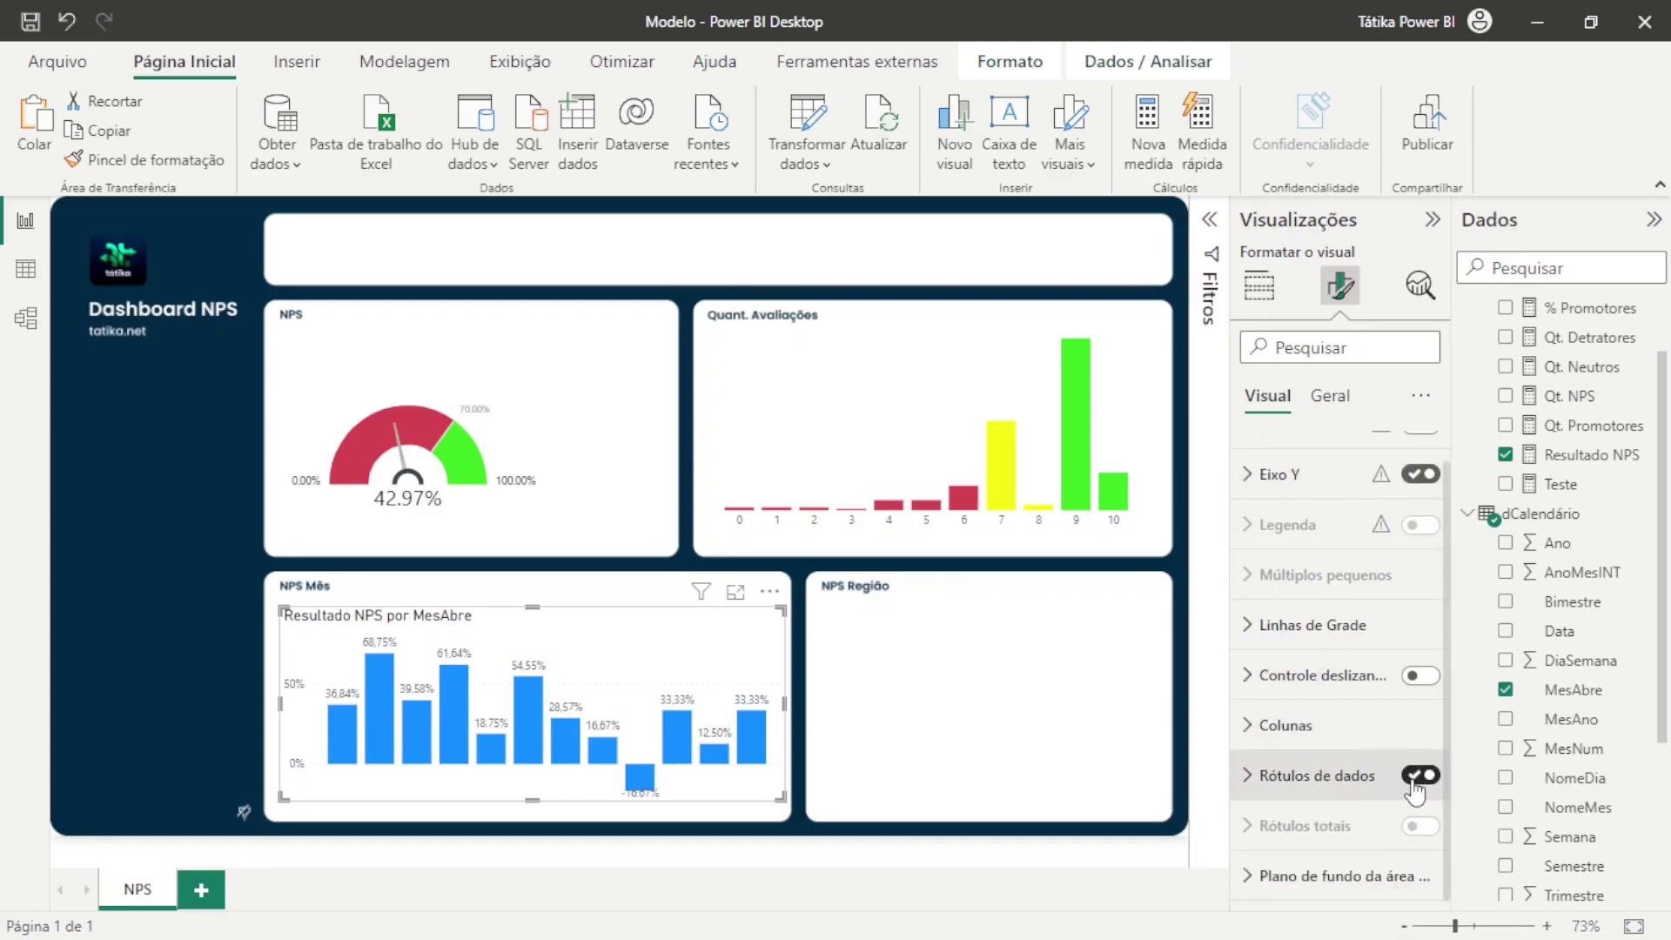
click(1358, 777)
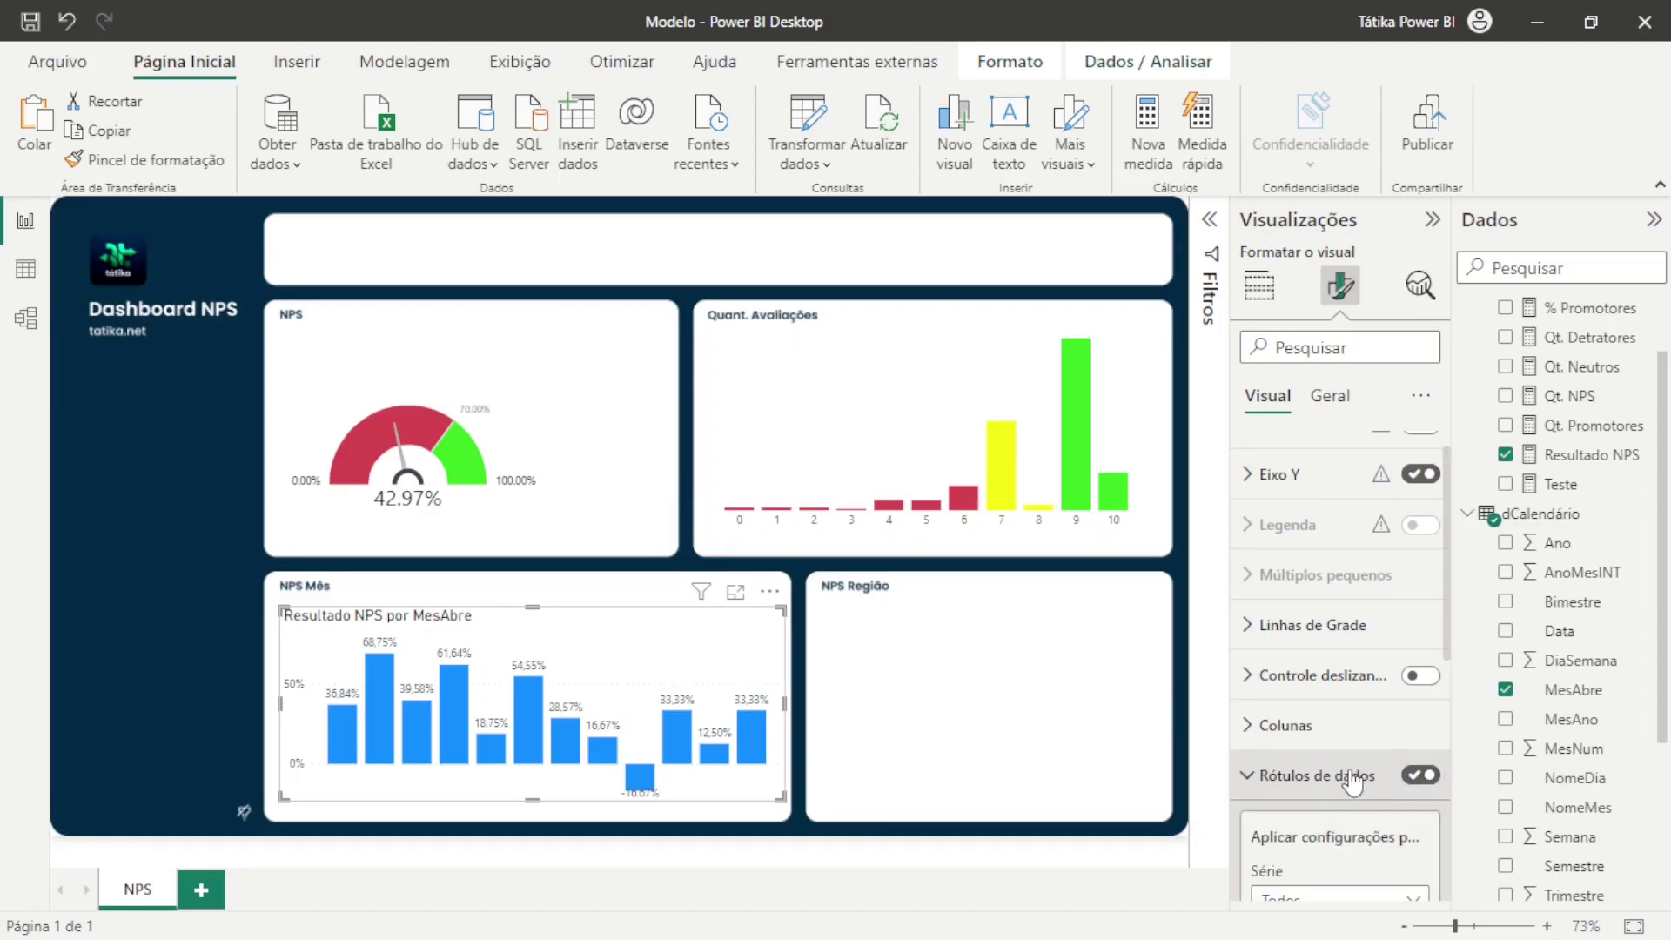
scroll(1353, 781, down, 3)
scroll(1351, 783, down, 2)
click(1353, 765)
scroll(1349, 787, down, 4)
click(1307, 773)
text(0)
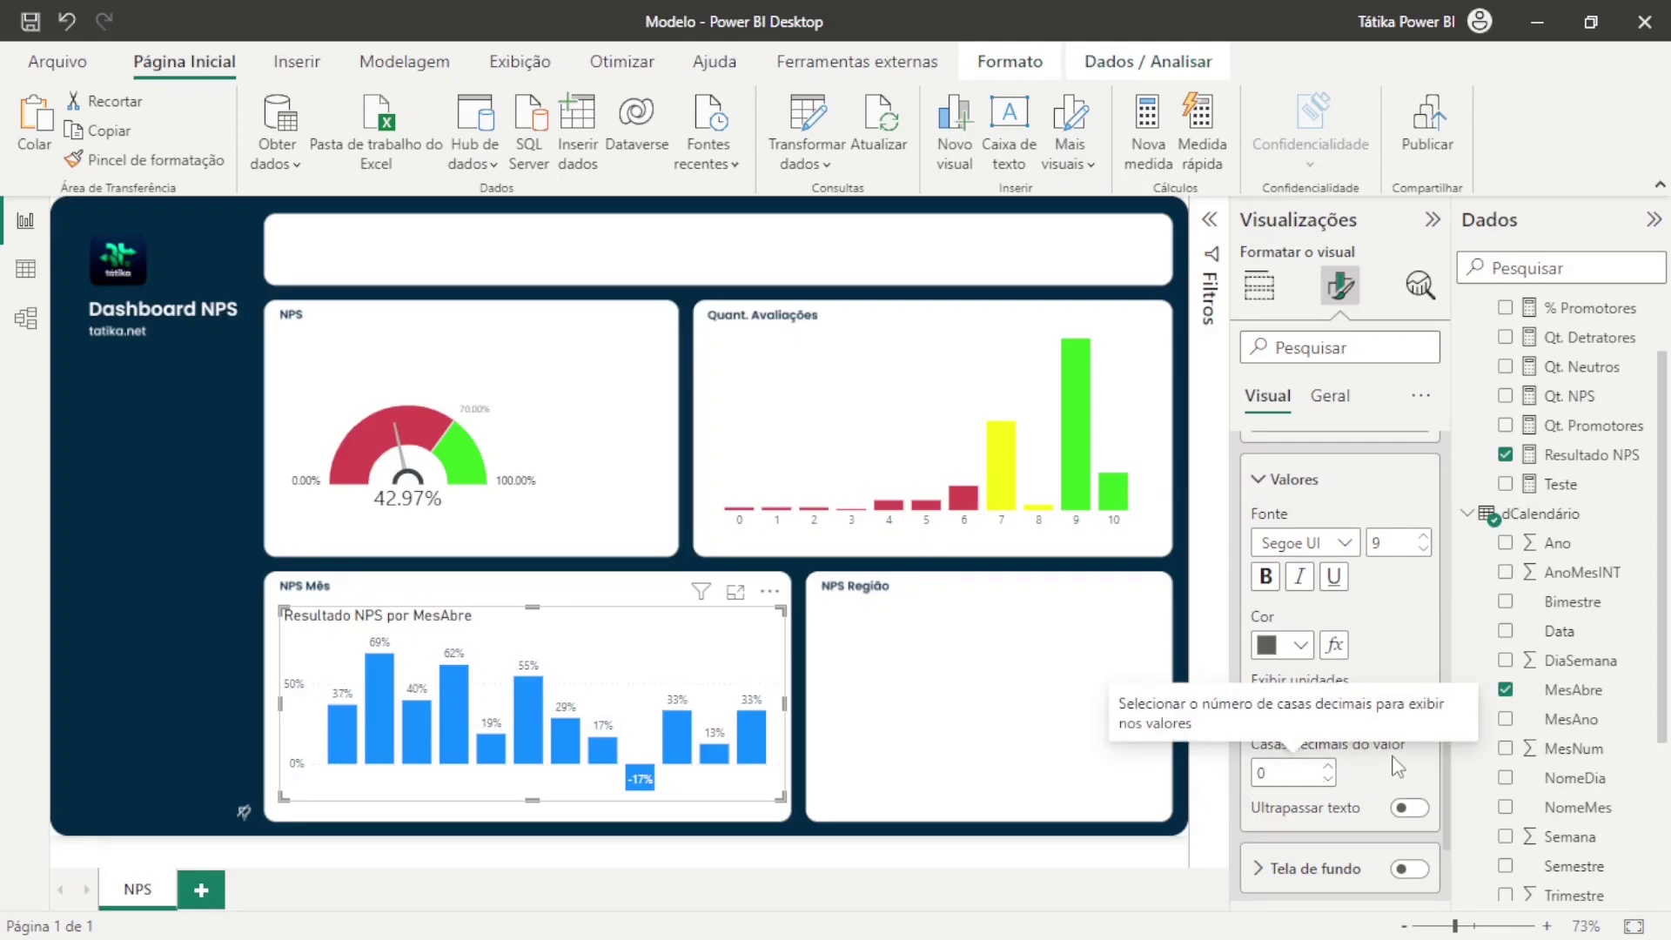
click(793, 761)
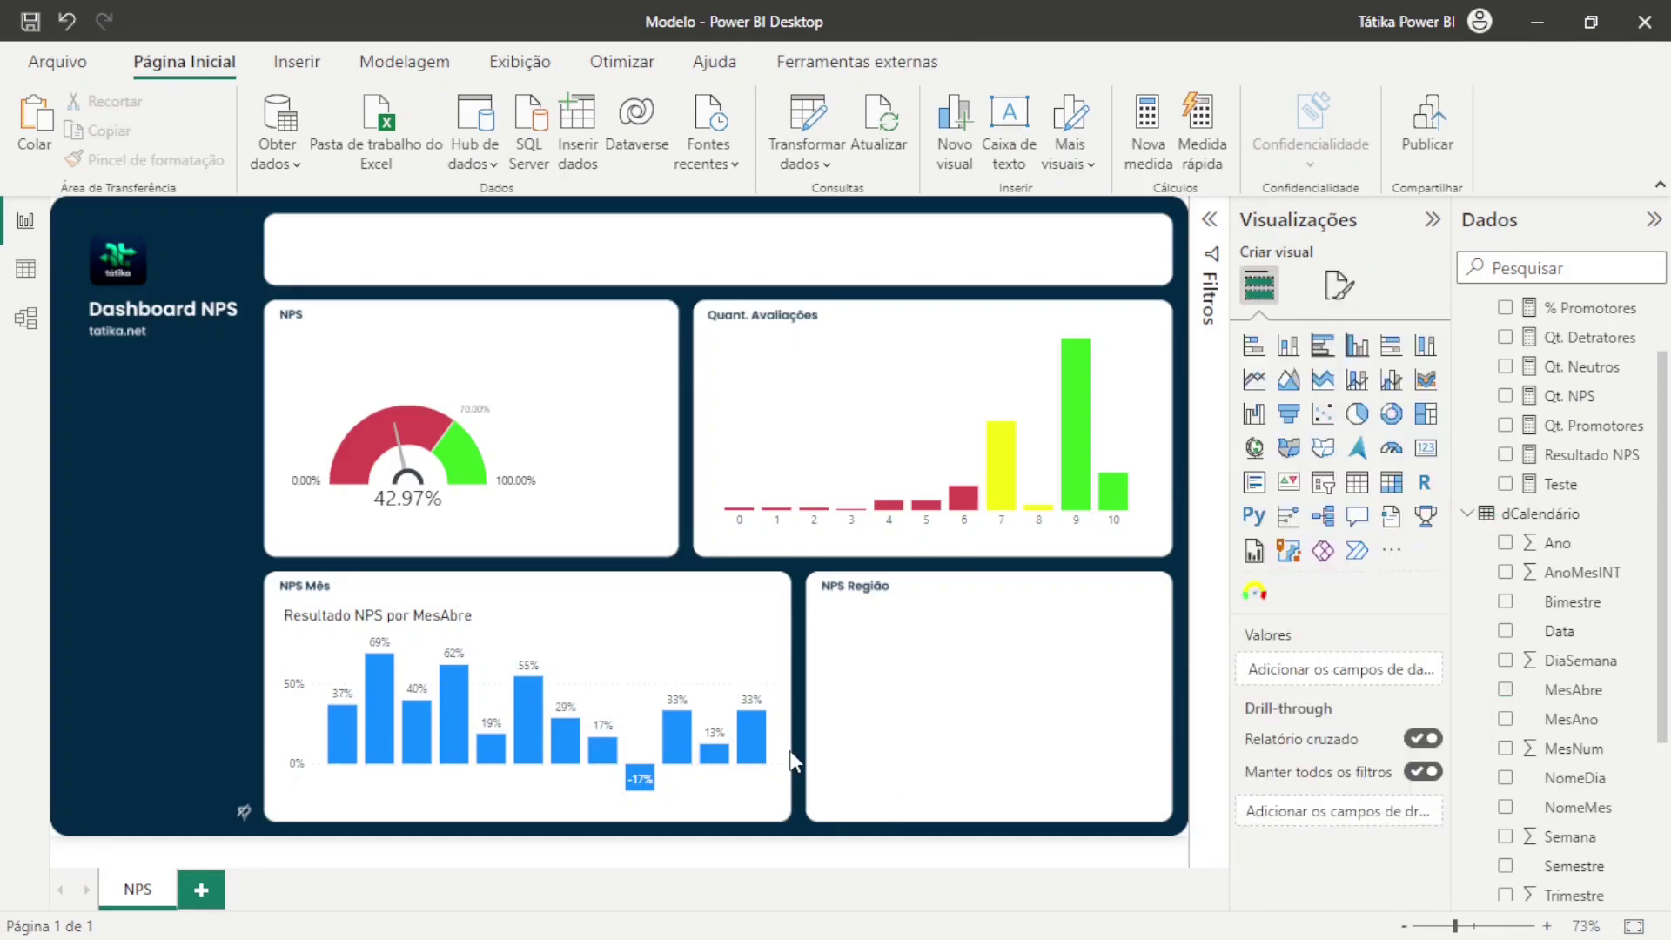
Turn off the title of the NPS Mês chart
click(777, 687)
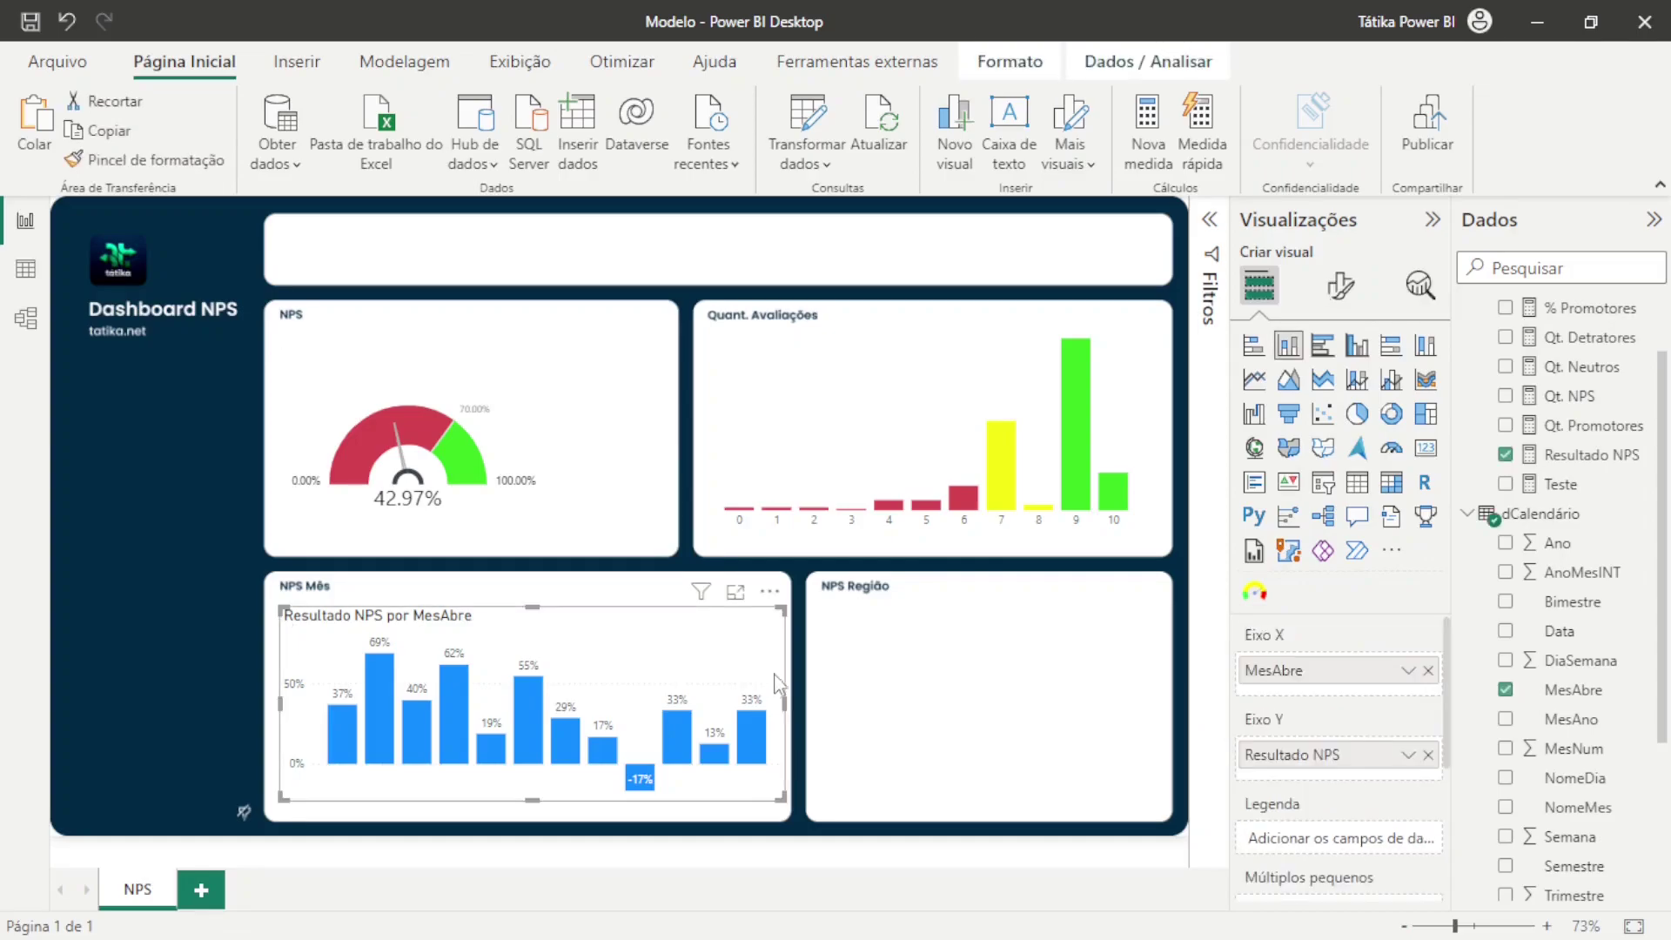
click(1340, 285)
click(1329, 395)
click(1420, 505)
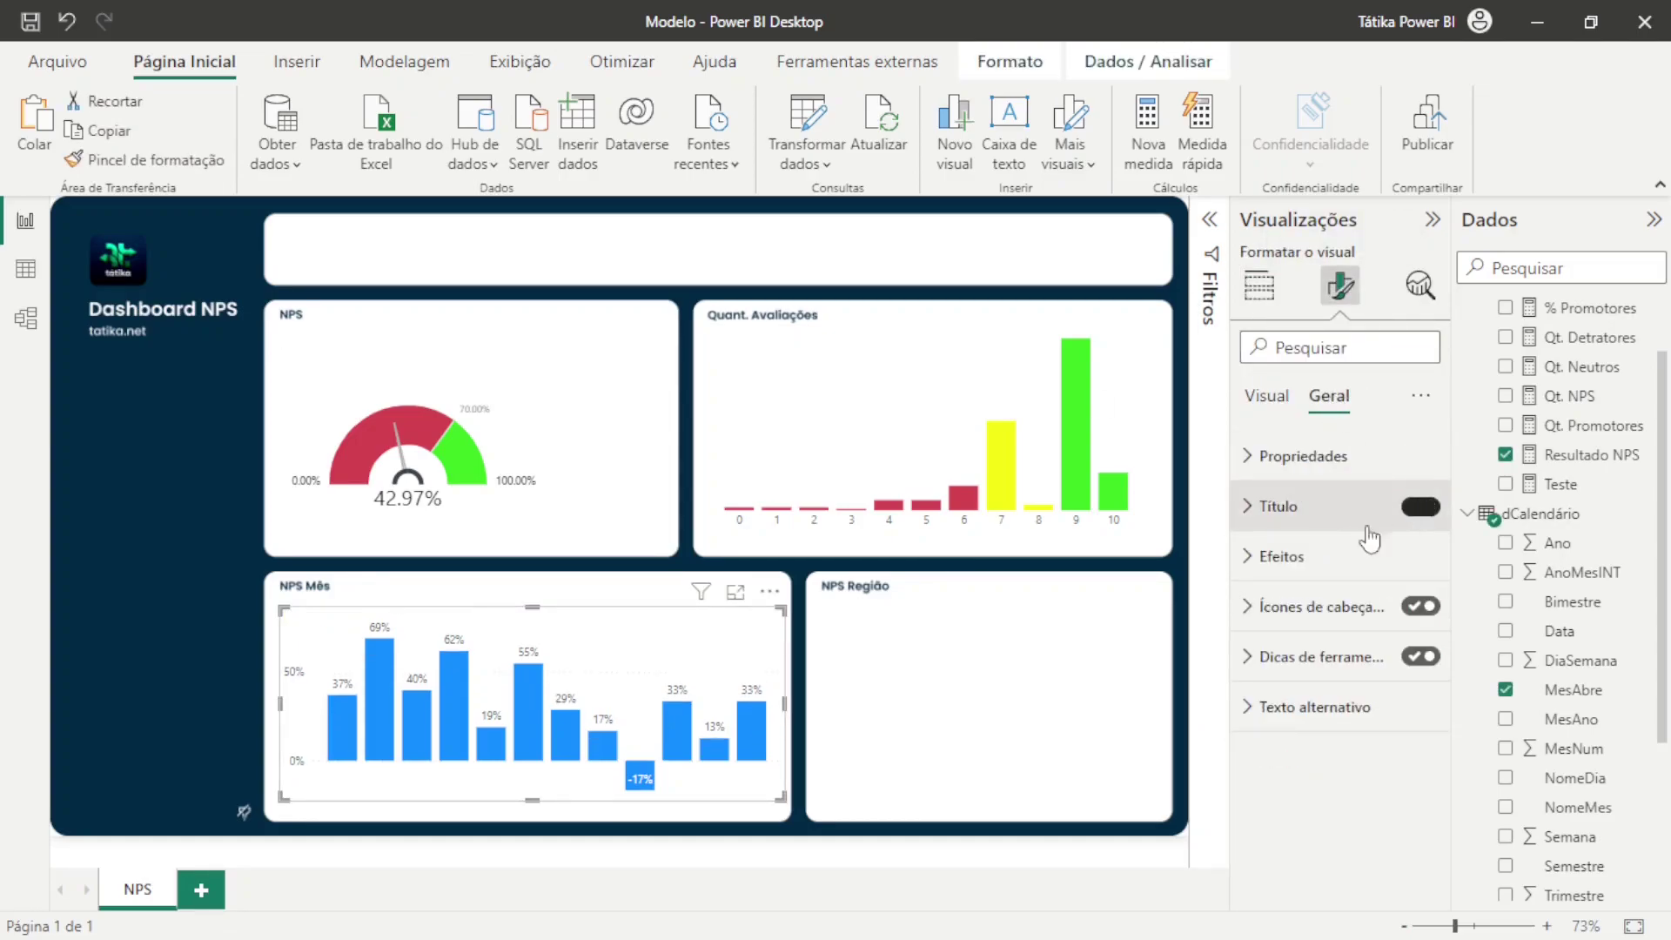
click(864, 745)
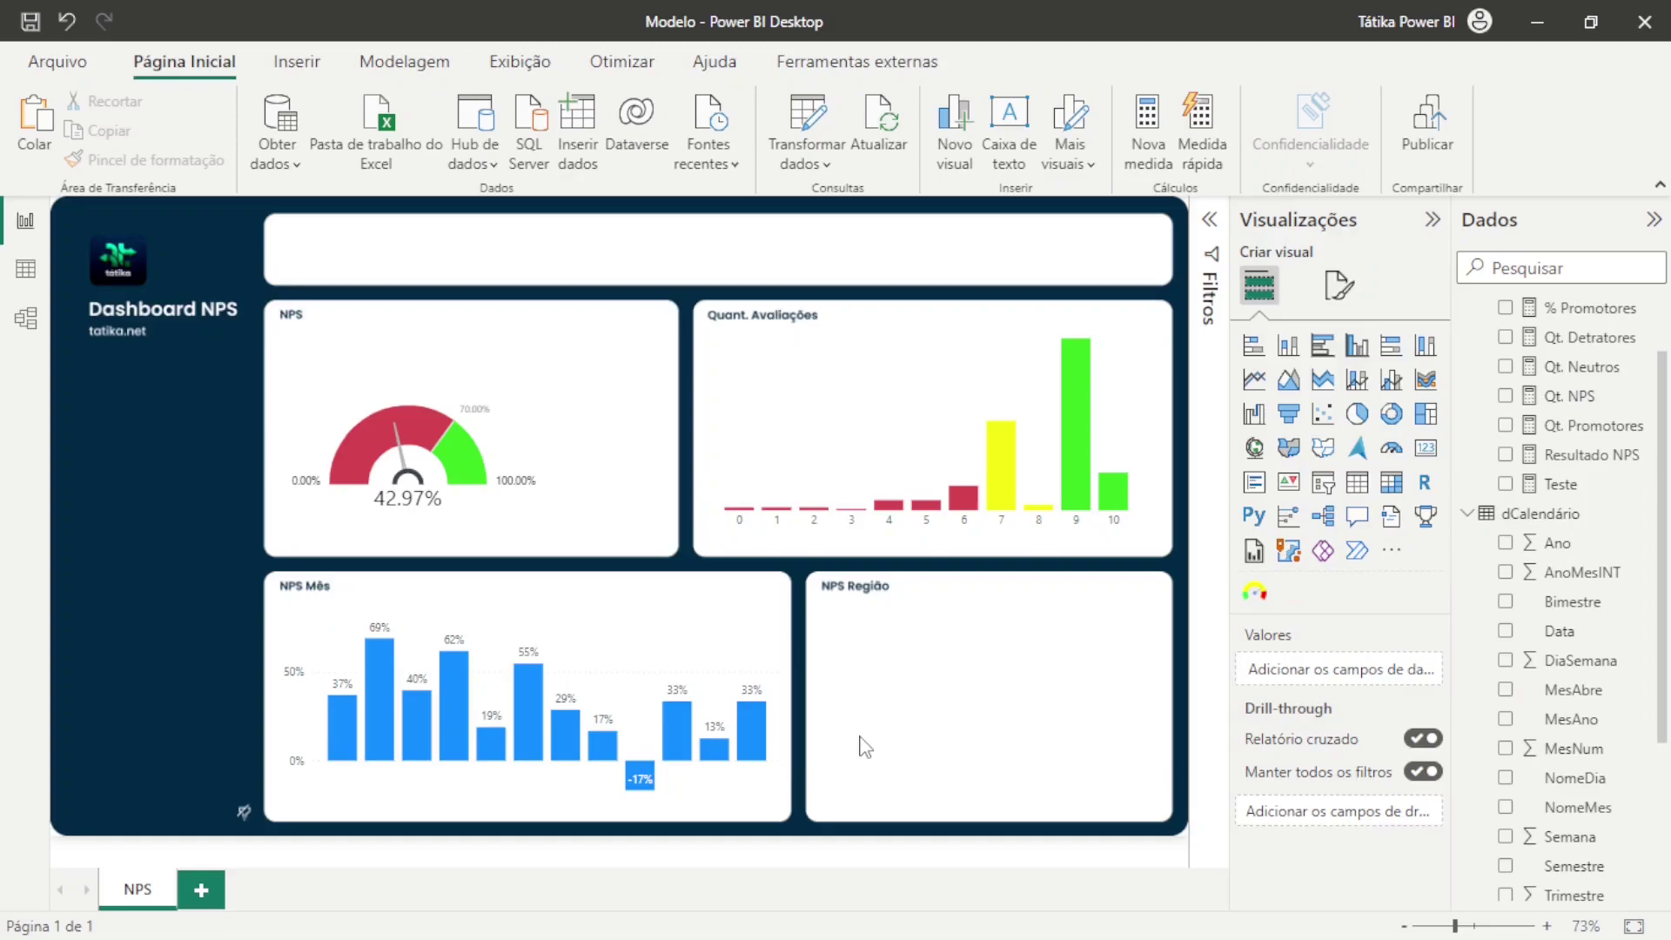
Turn off the Y axis of the NPS Mês chart
click(783, 635)
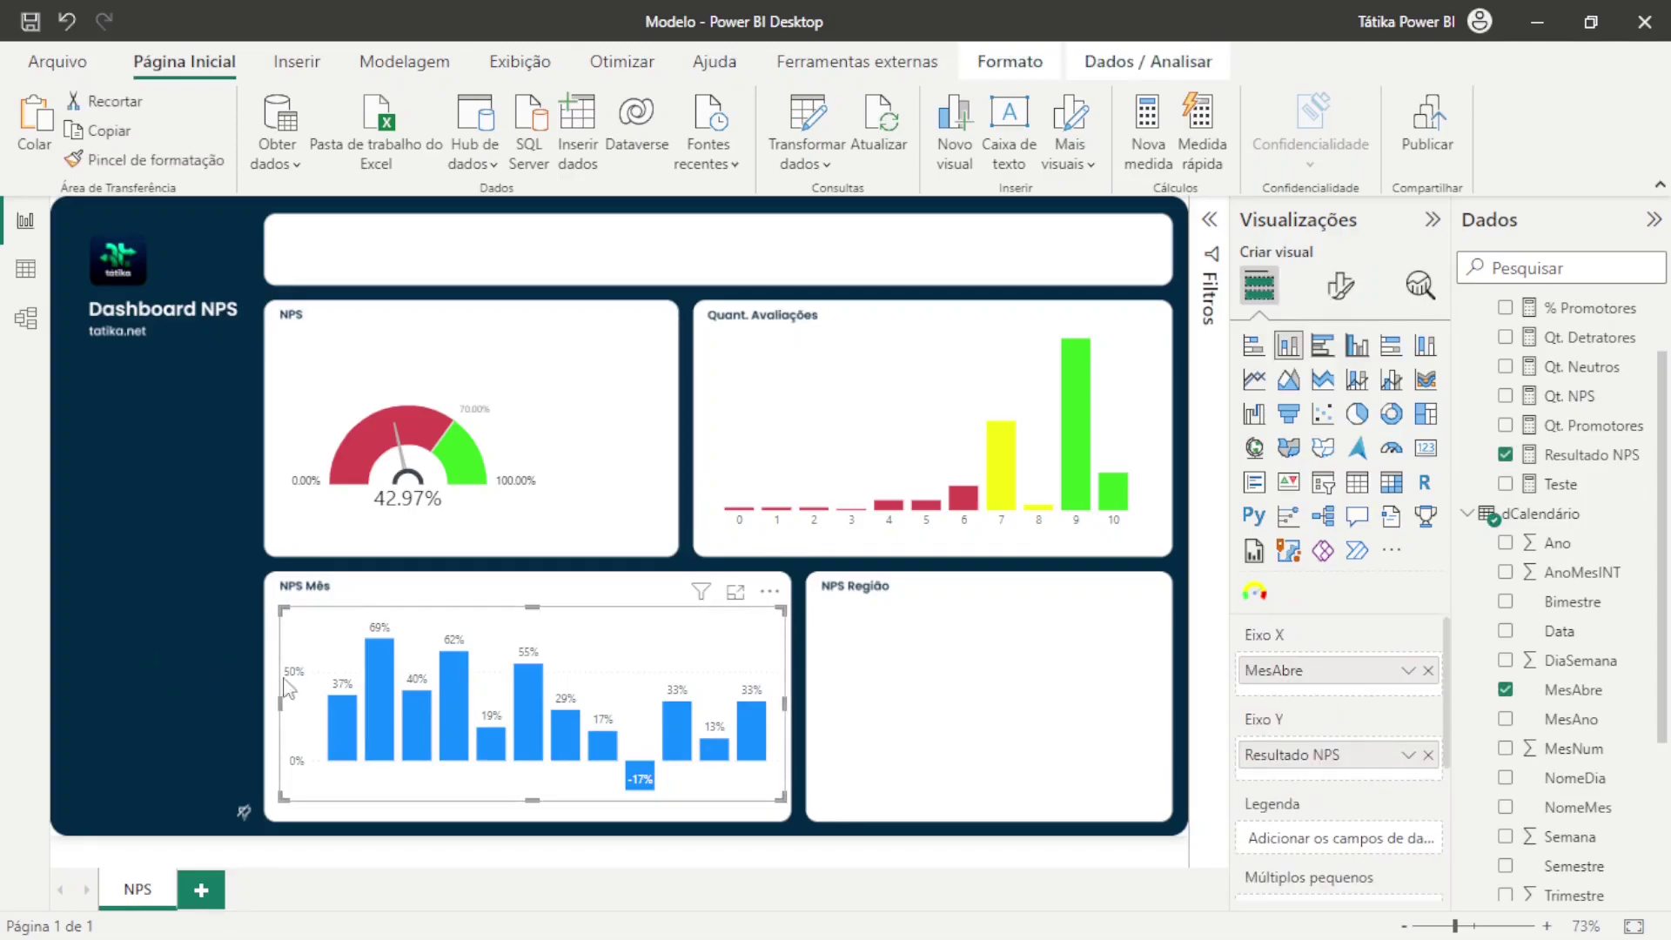
click(1342, 286)
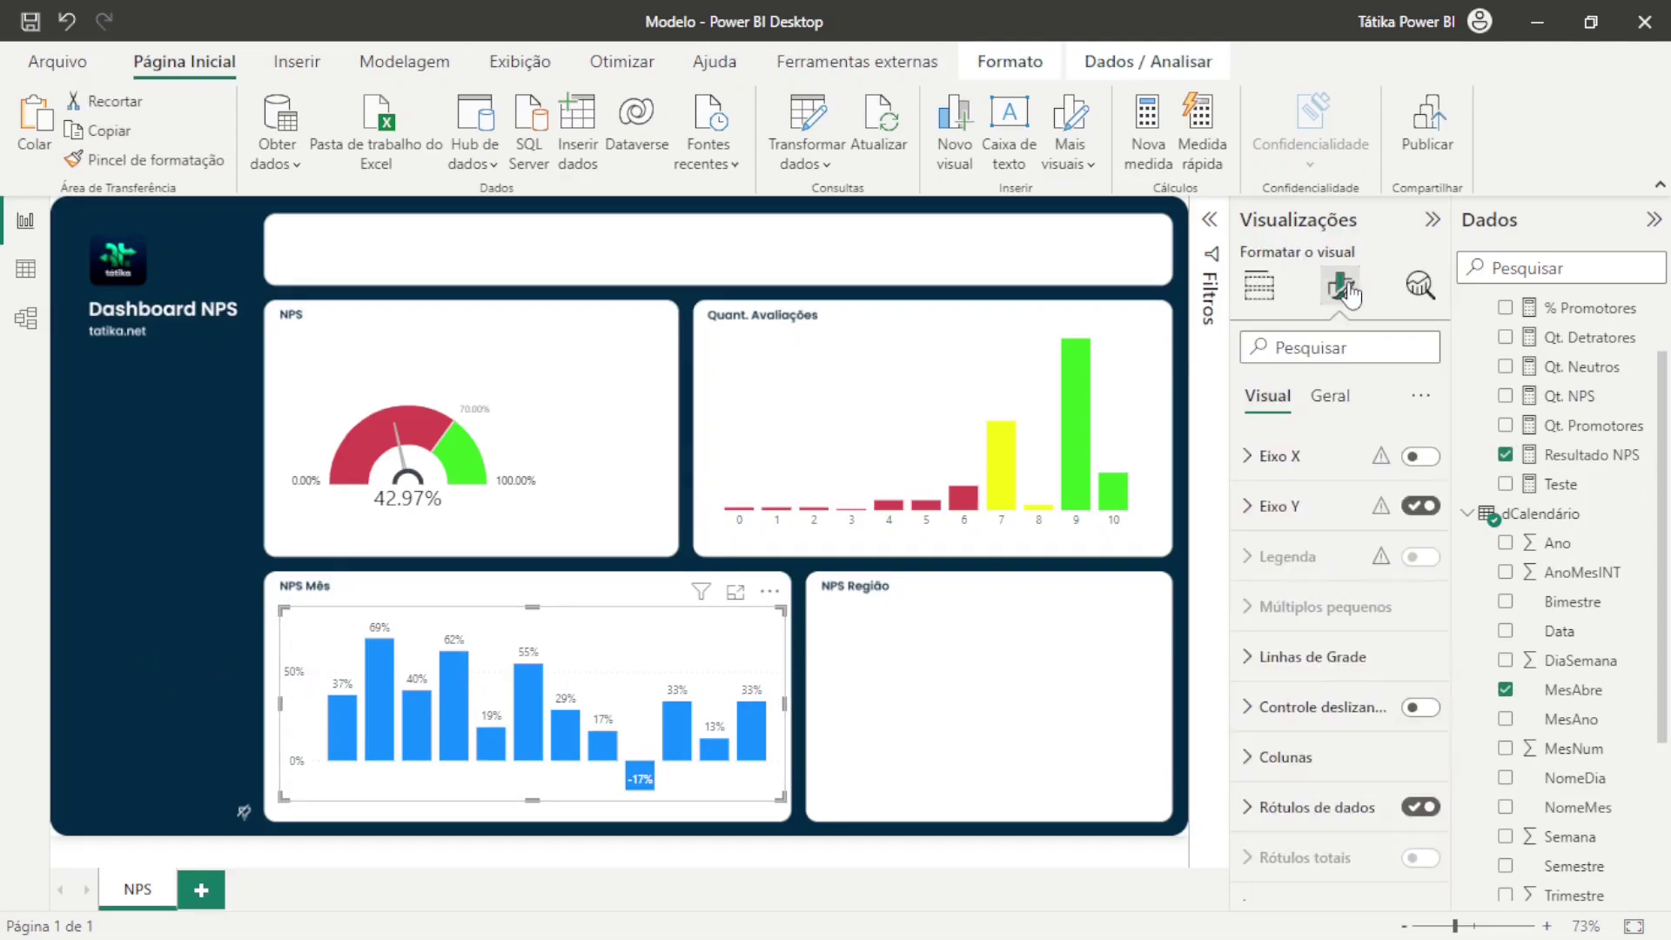
click(1423, 508)
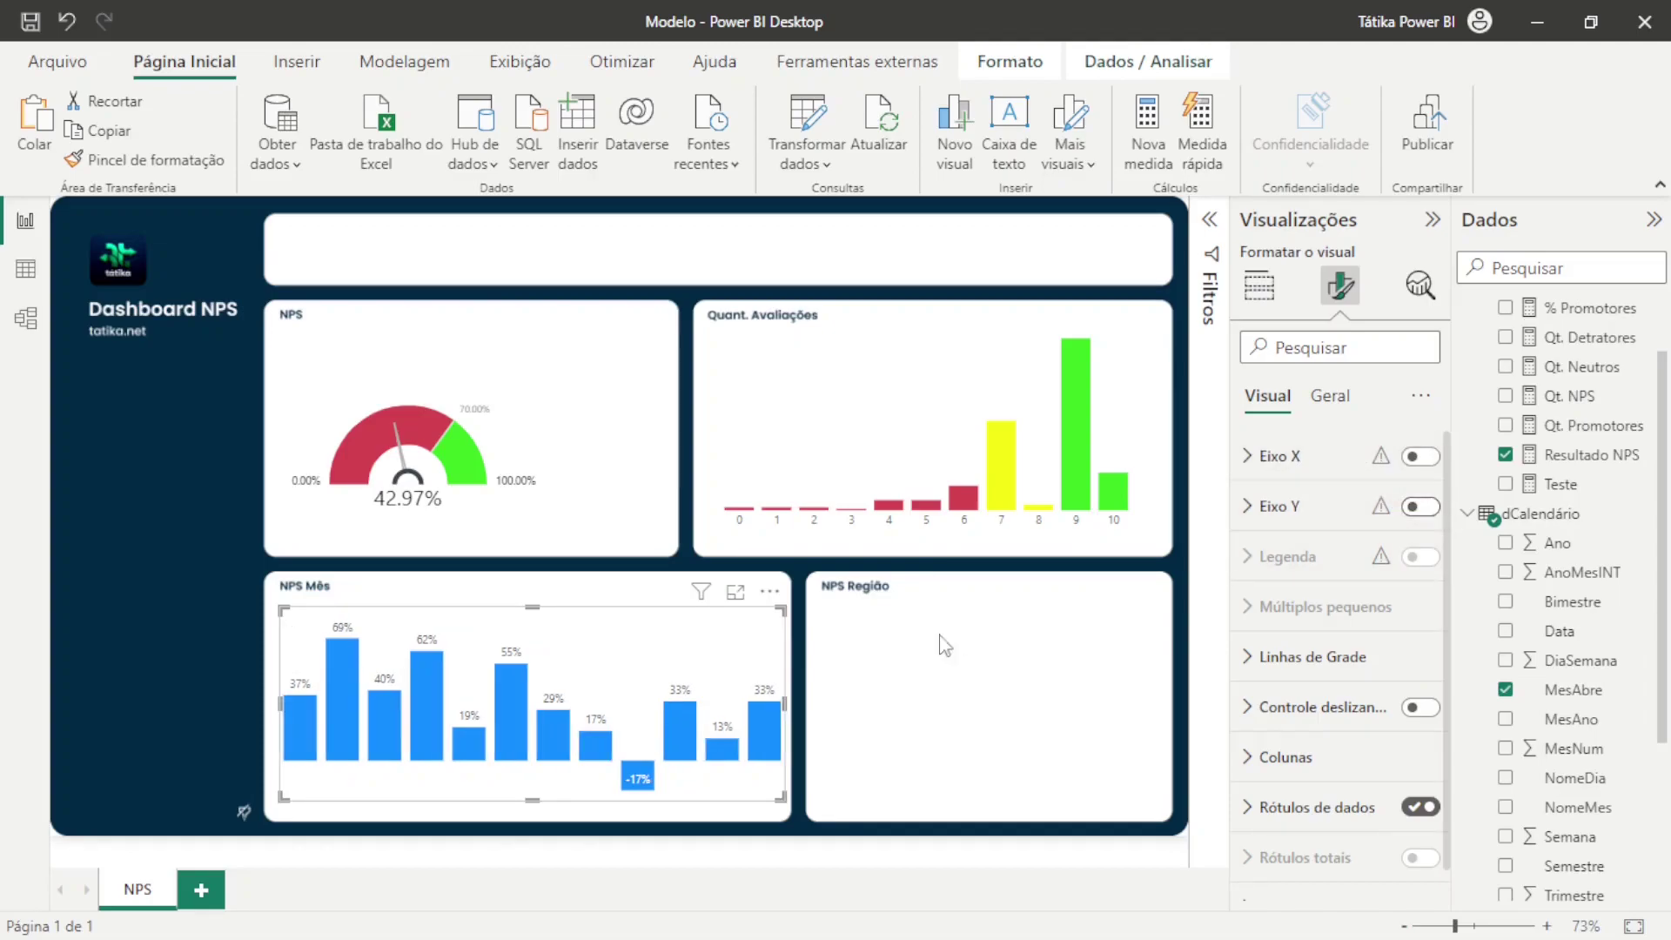
click(835, 760)
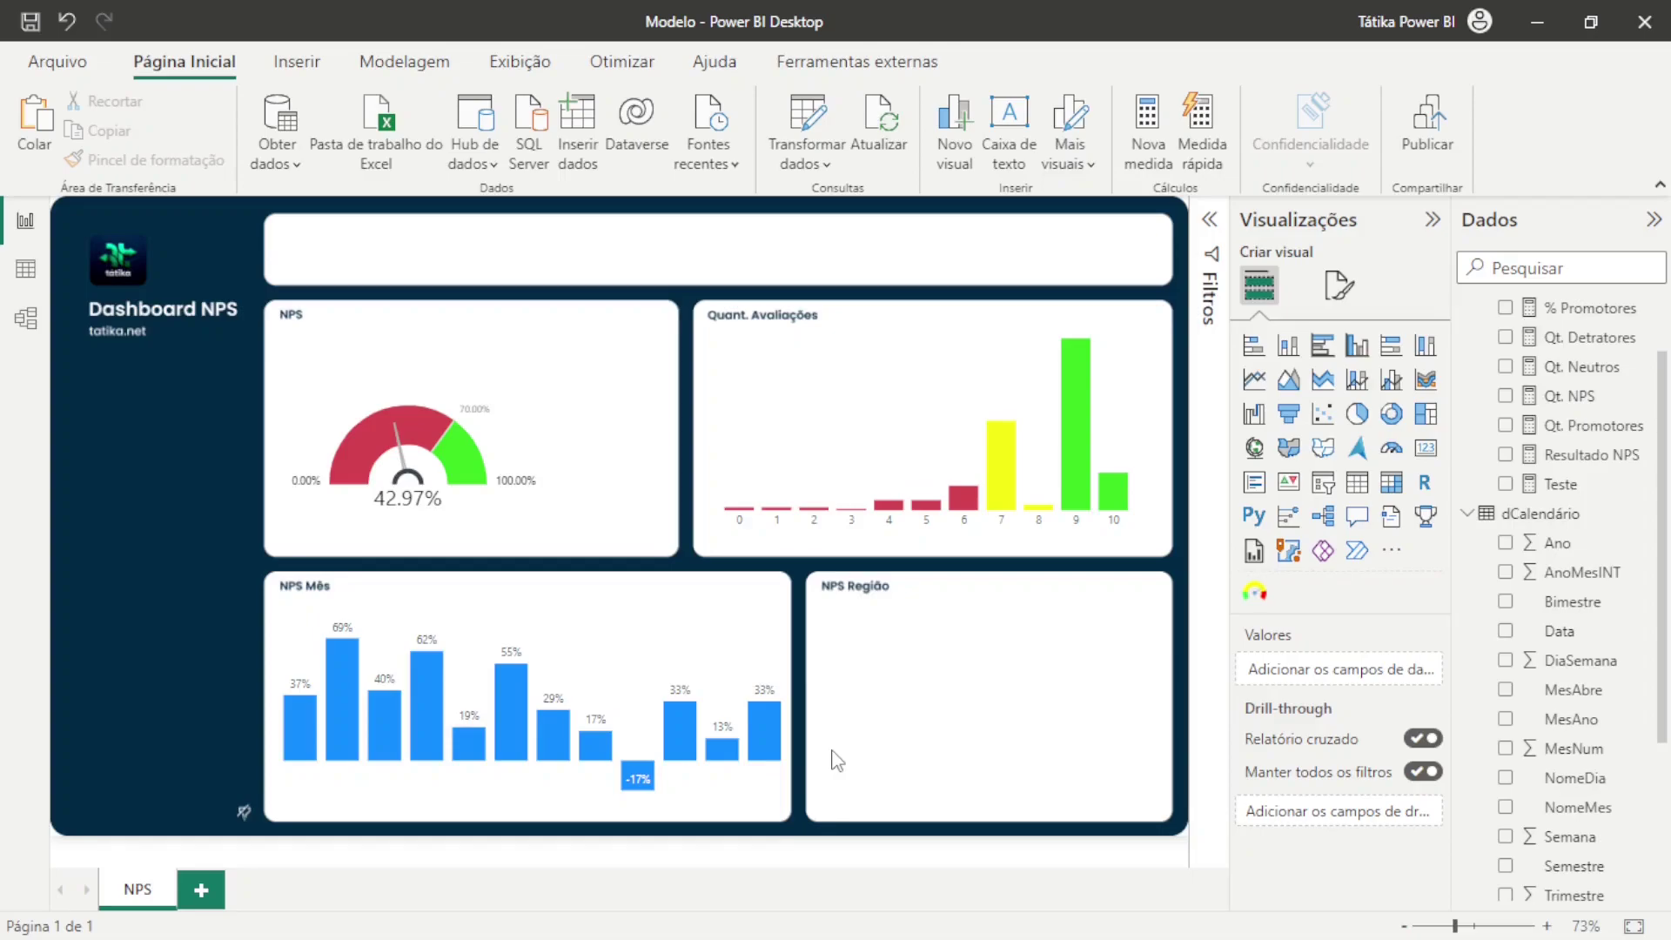
Turn the X axis of the NPS Mês chart back on so each column carries its month label
click(759, 796)
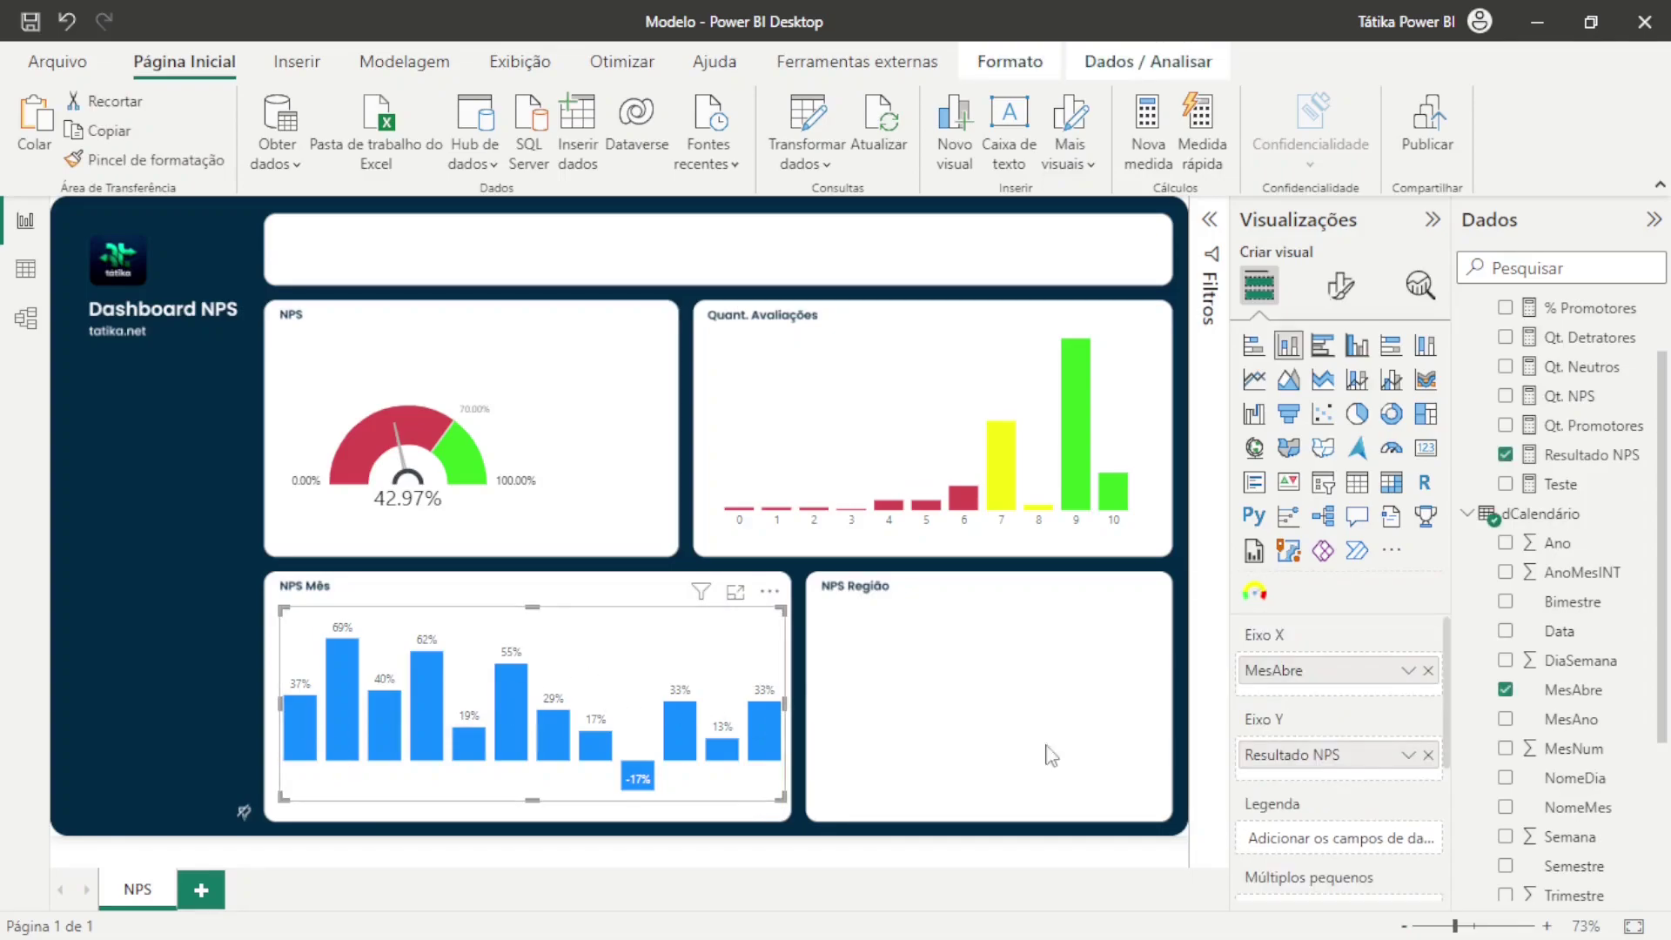
click(1340, 286)
click(1419, 457)
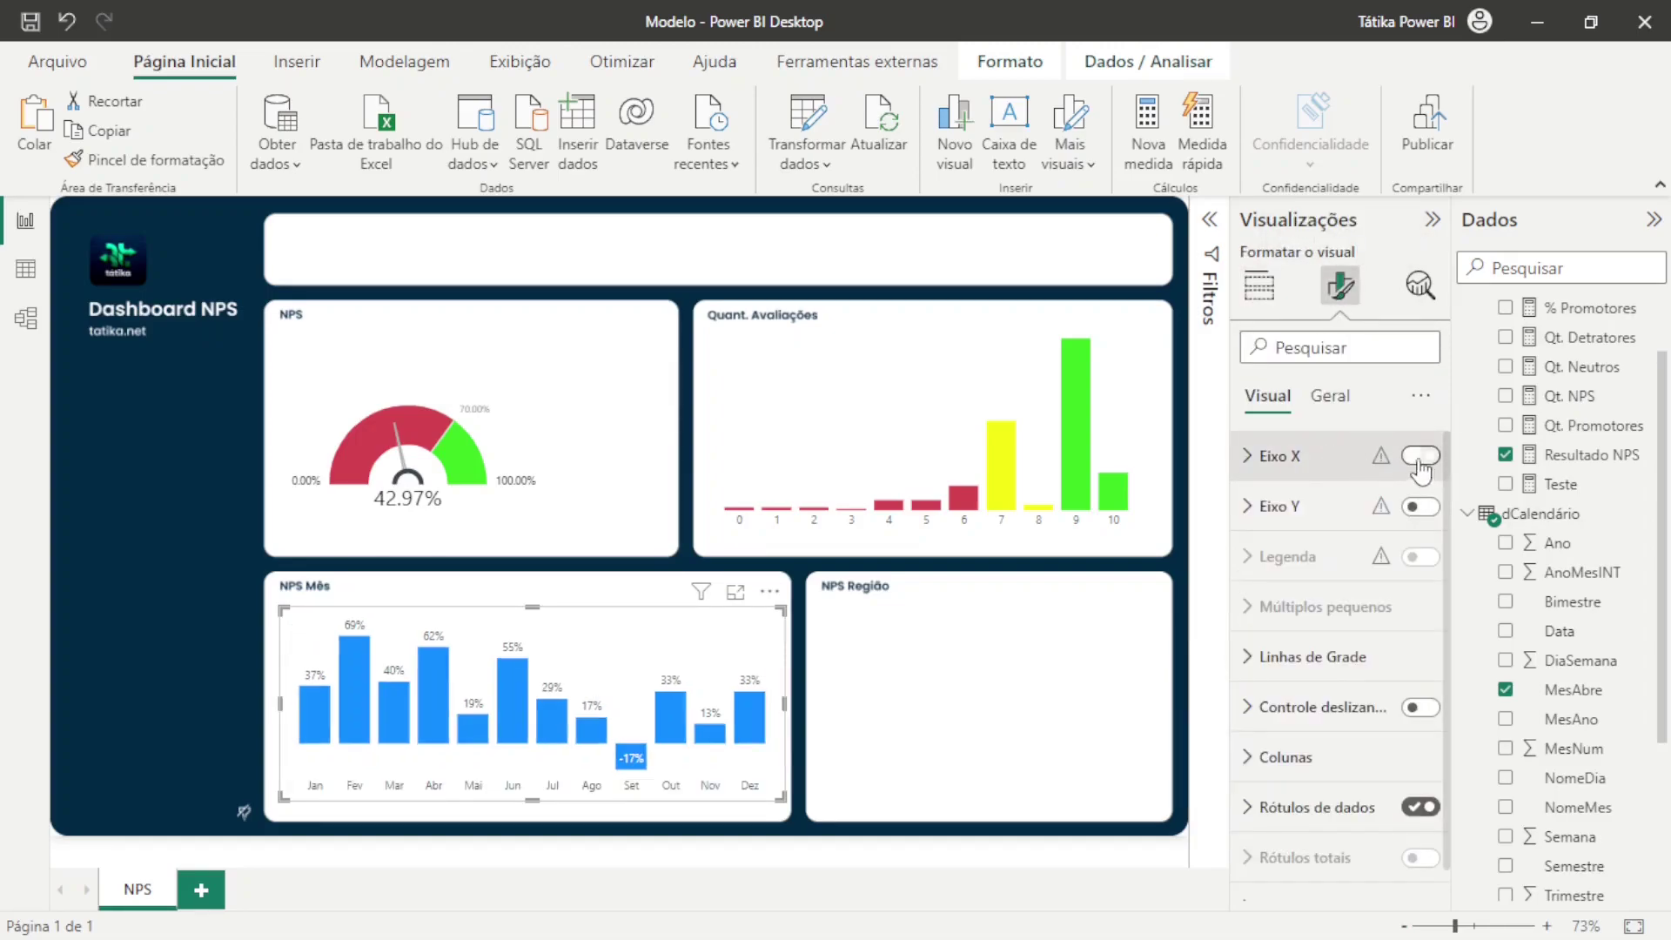
click(1349, 458)
scroll(1392, 810, down, 2)
scroll(1397, 835, down, 2)
scroll(1392, 870, up, 3)
click(880, 693)
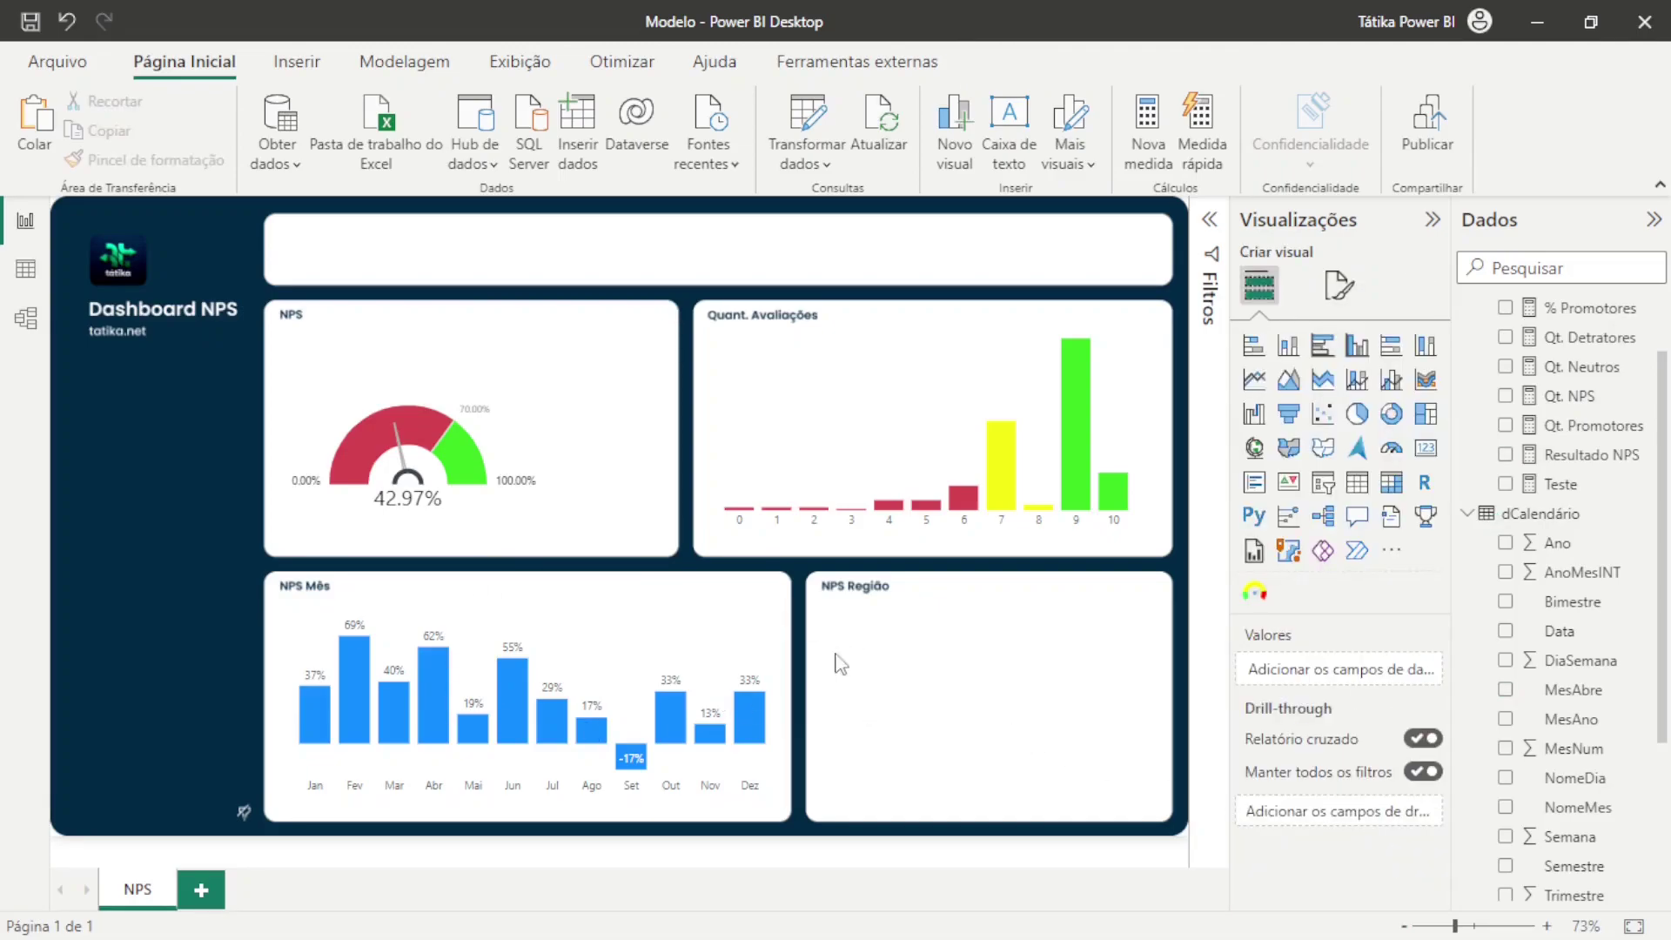
Duplicate the NPS Mês column chart and fit the copy inside the NPS Região card
click(782, 641)
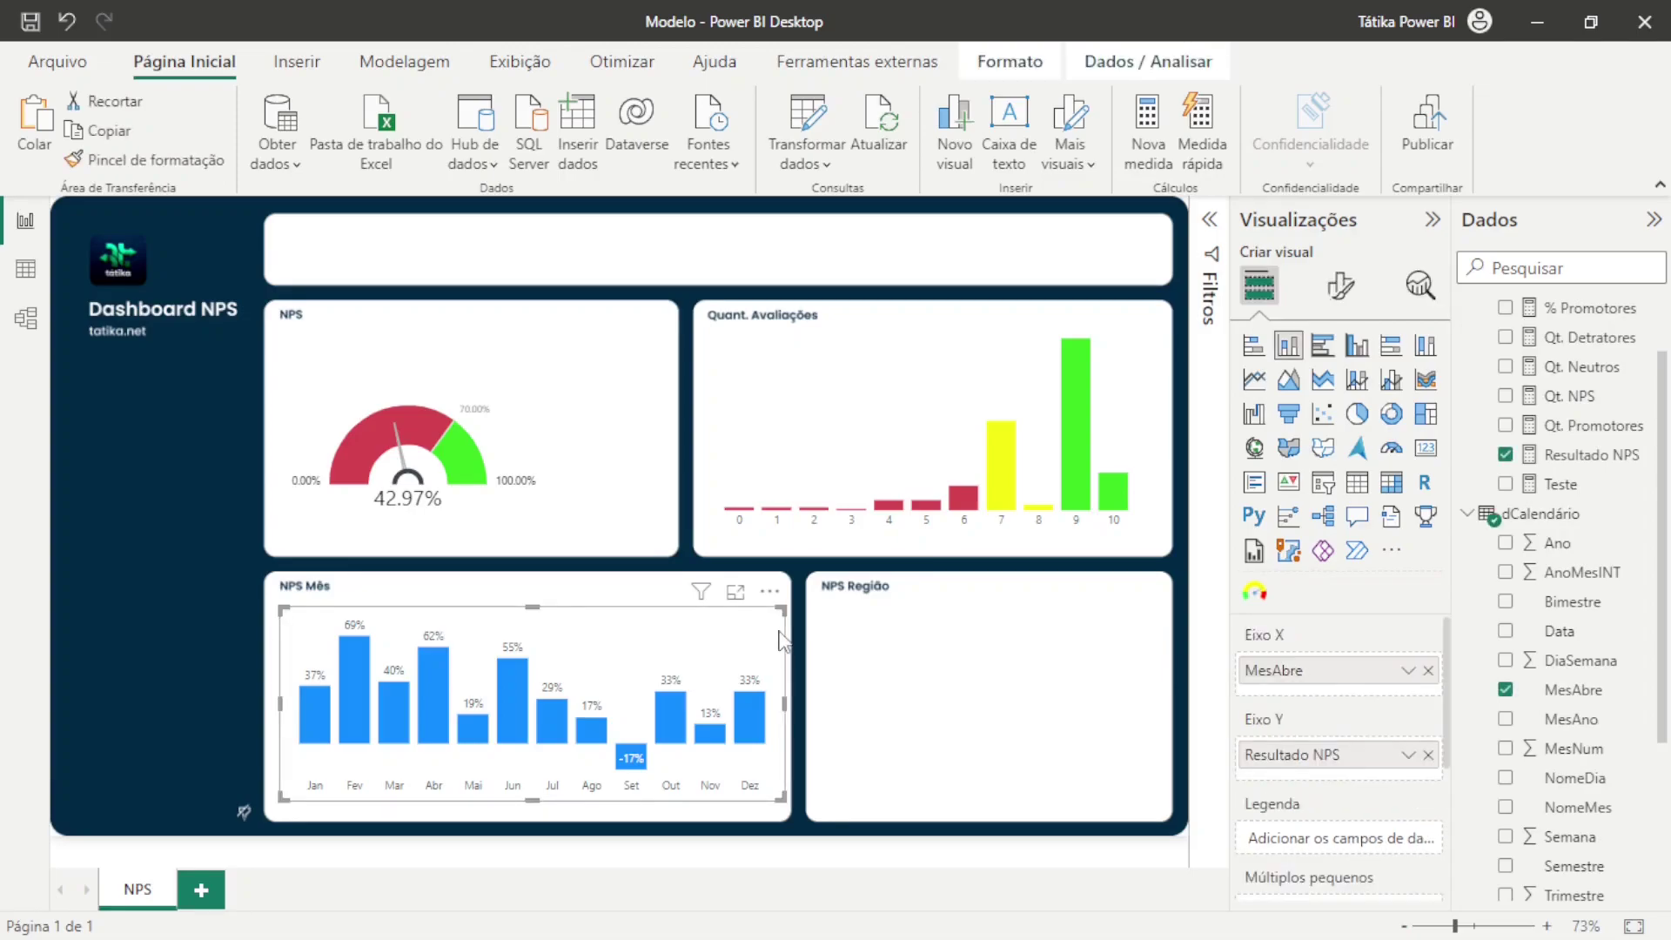
key(ctrl+c)
key(ctrl+v)
drag(781, 634, 1156, 619)
drag(664, 693, 825, 693)
mouse_move(992, 788)
mouse_down()
mouse_move(992, 813)
mouse_move(993, 799)
mouse_up()
Replace MesAbre with Região from fAvaliações in the copied chart and convert it to a stacked bar chart
drag(1409, 671, 1179, 670)
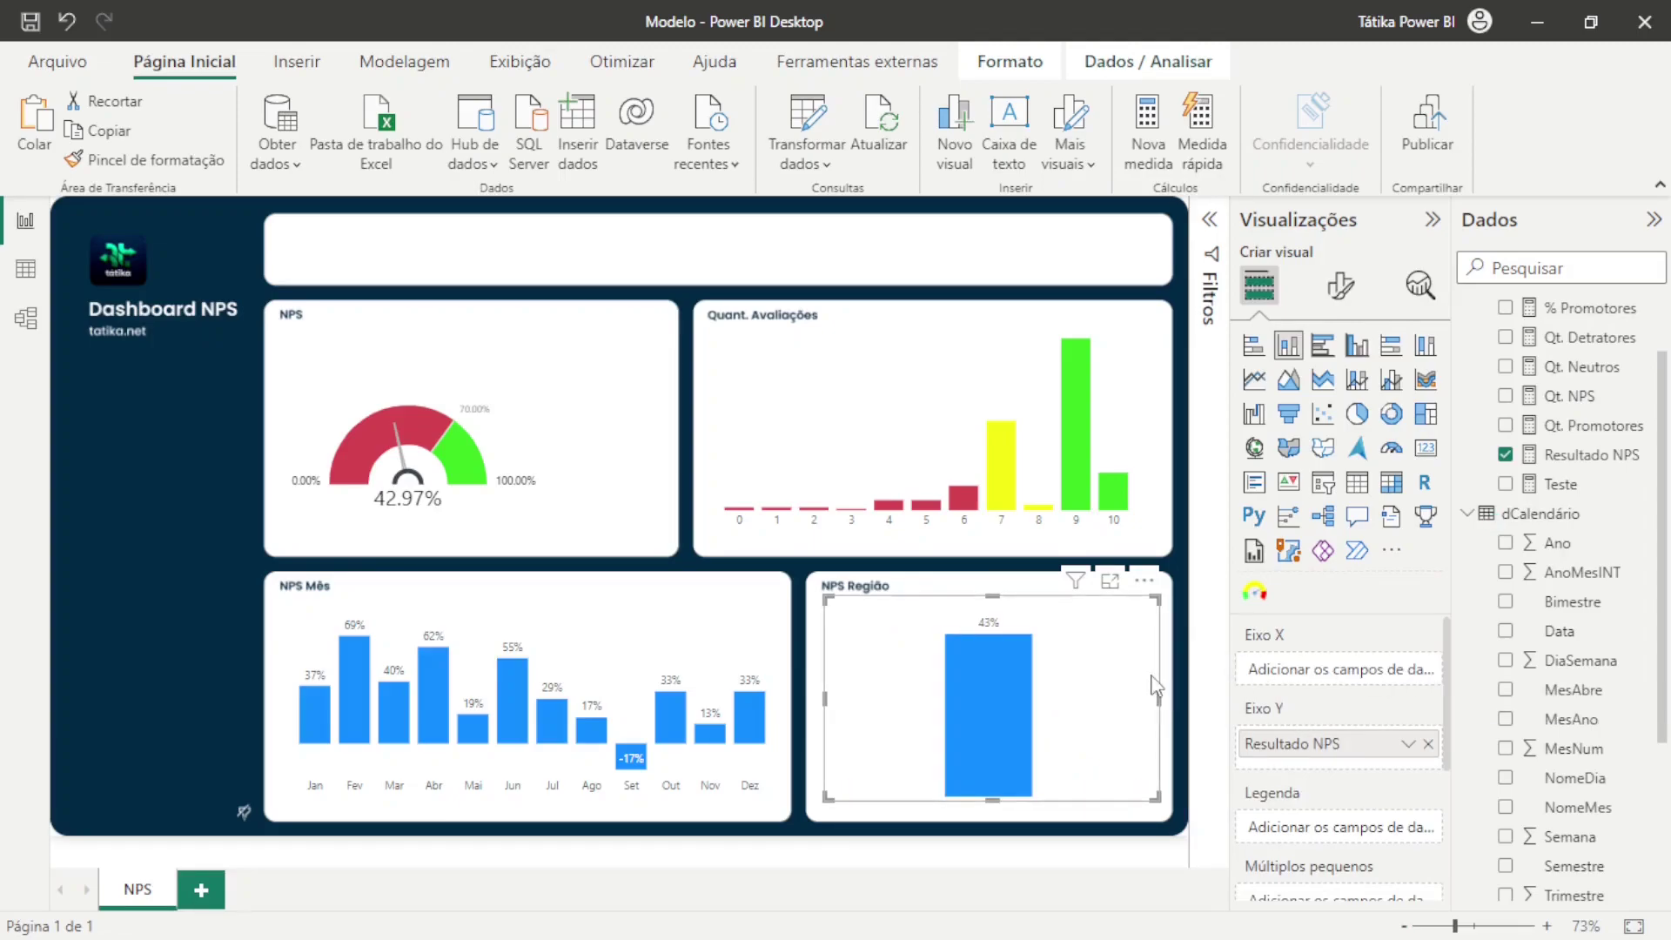
click(1391, 347)
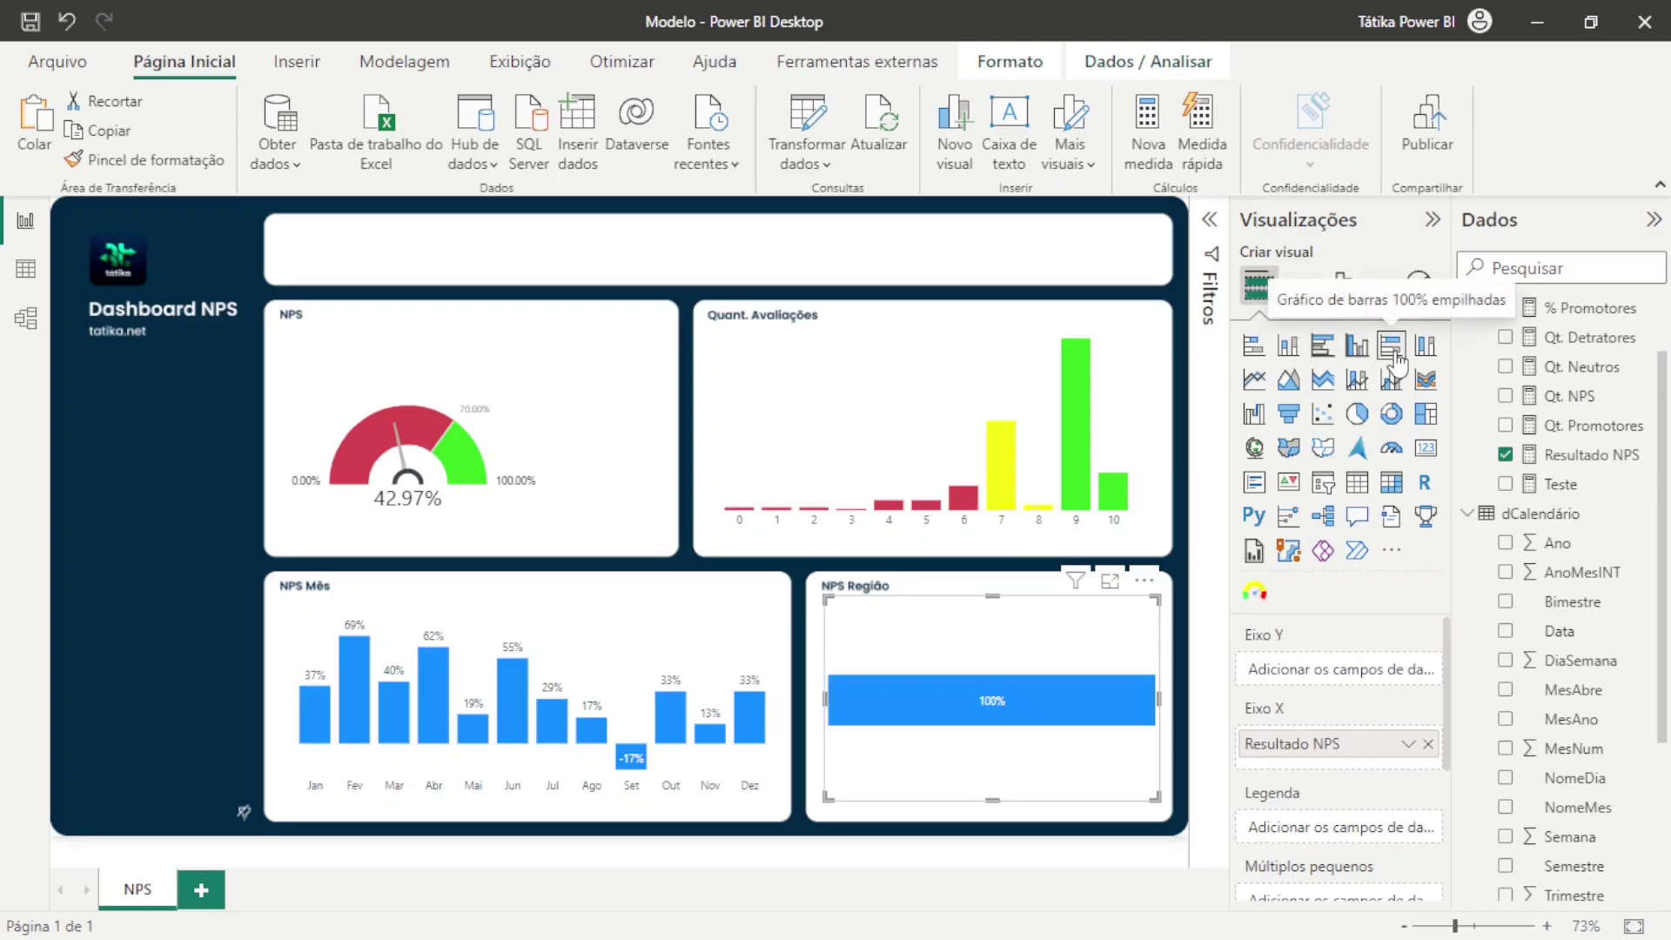
click(1468, 516)
click(1470, 634)
click(1470, 634)
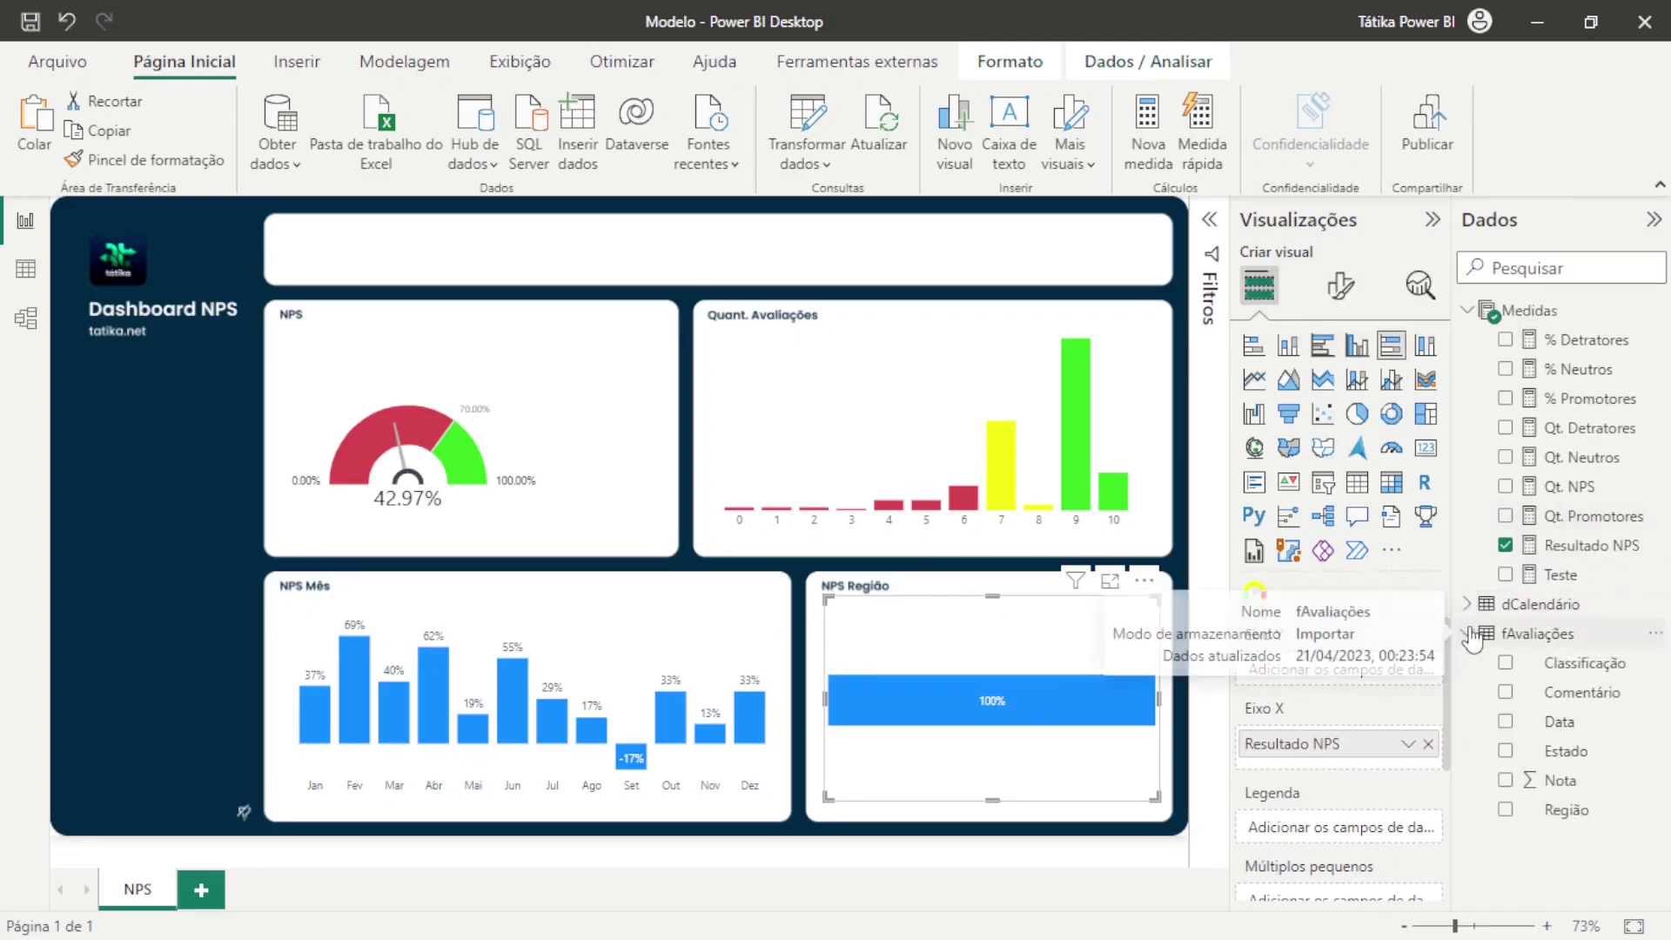
drag(1571, 809, 1380, 671)
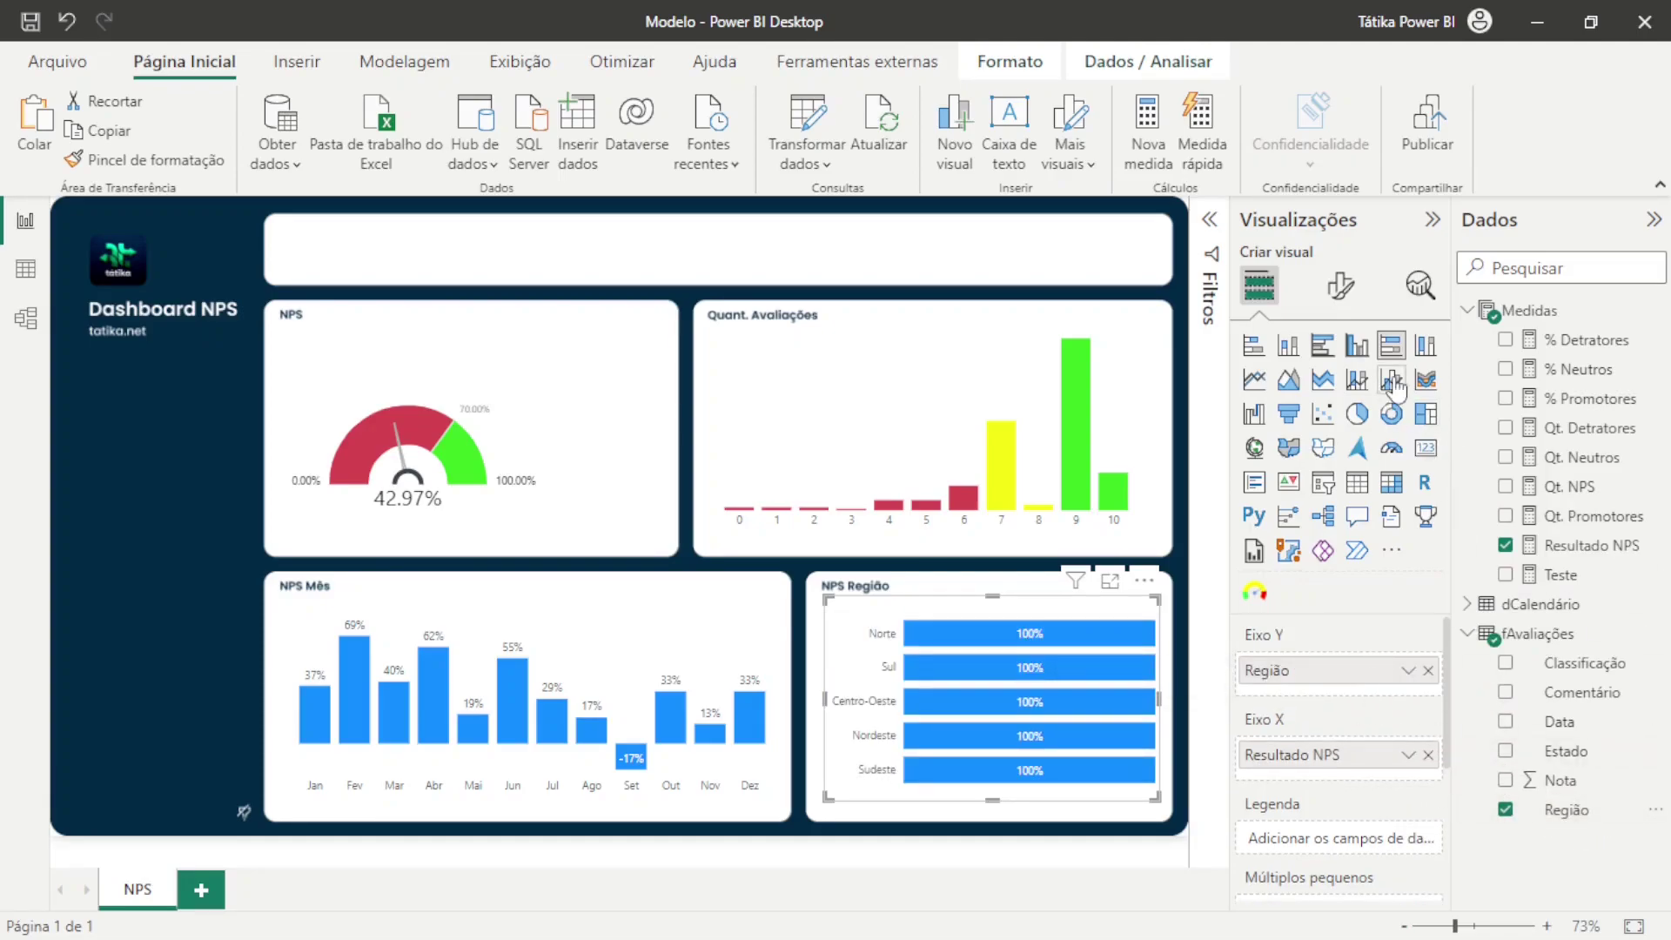
click(1254, 345)
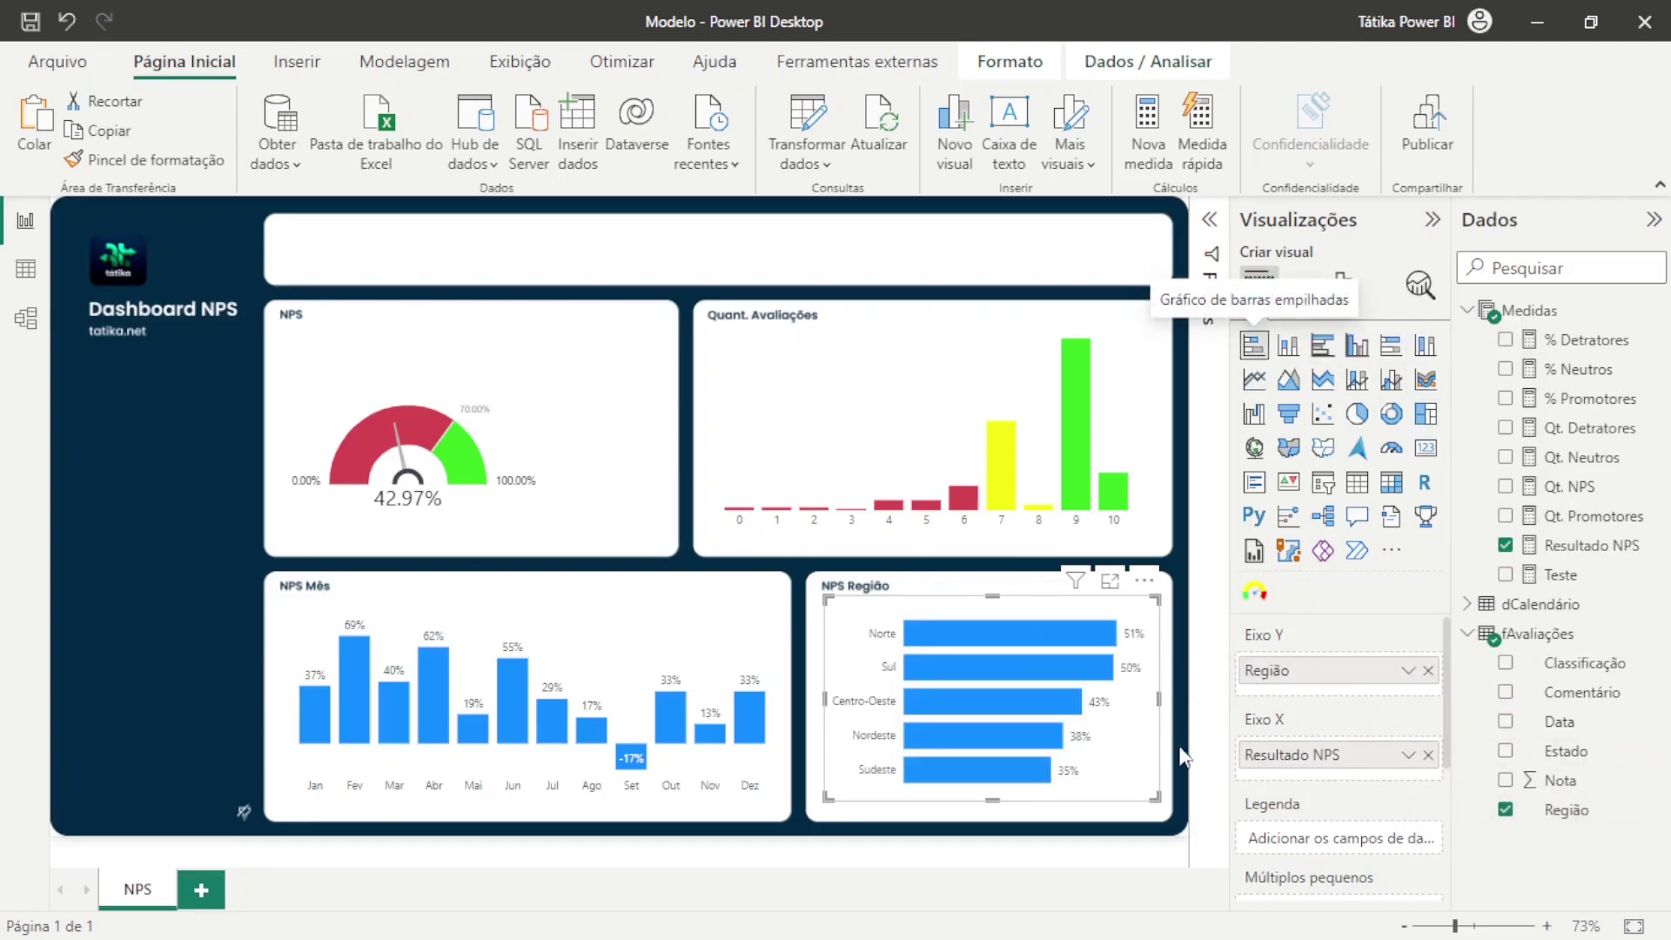
click(1166, 754)
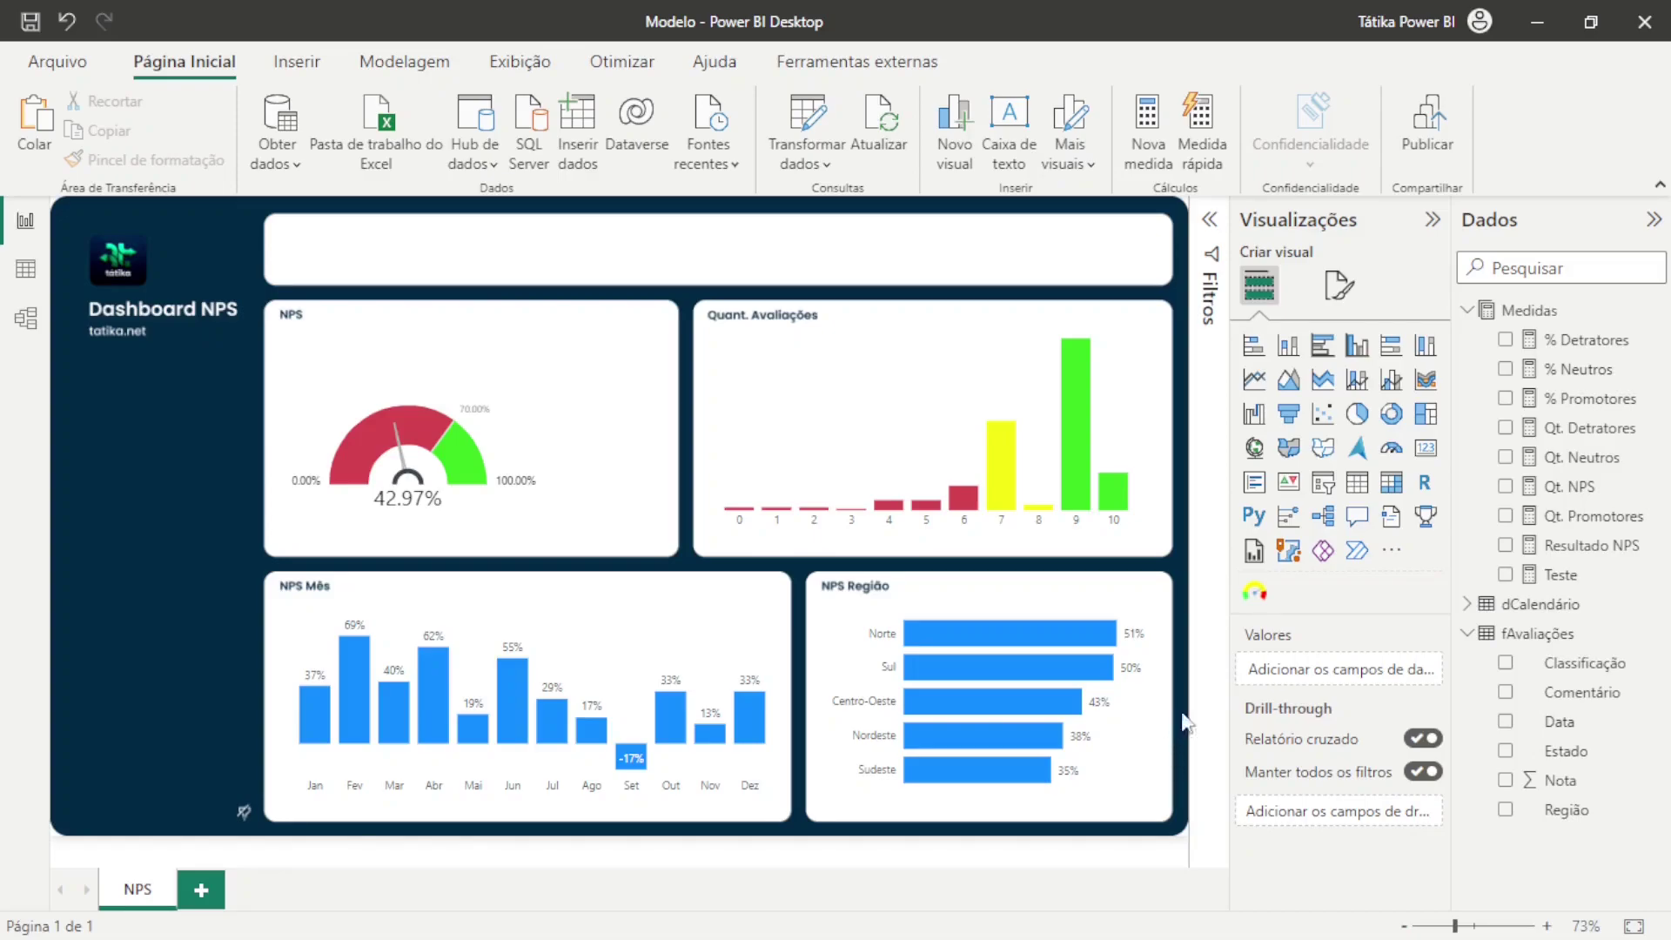
Insert a slicer and shrink it to fit inside the empty card above the charts
click(1320, 488)
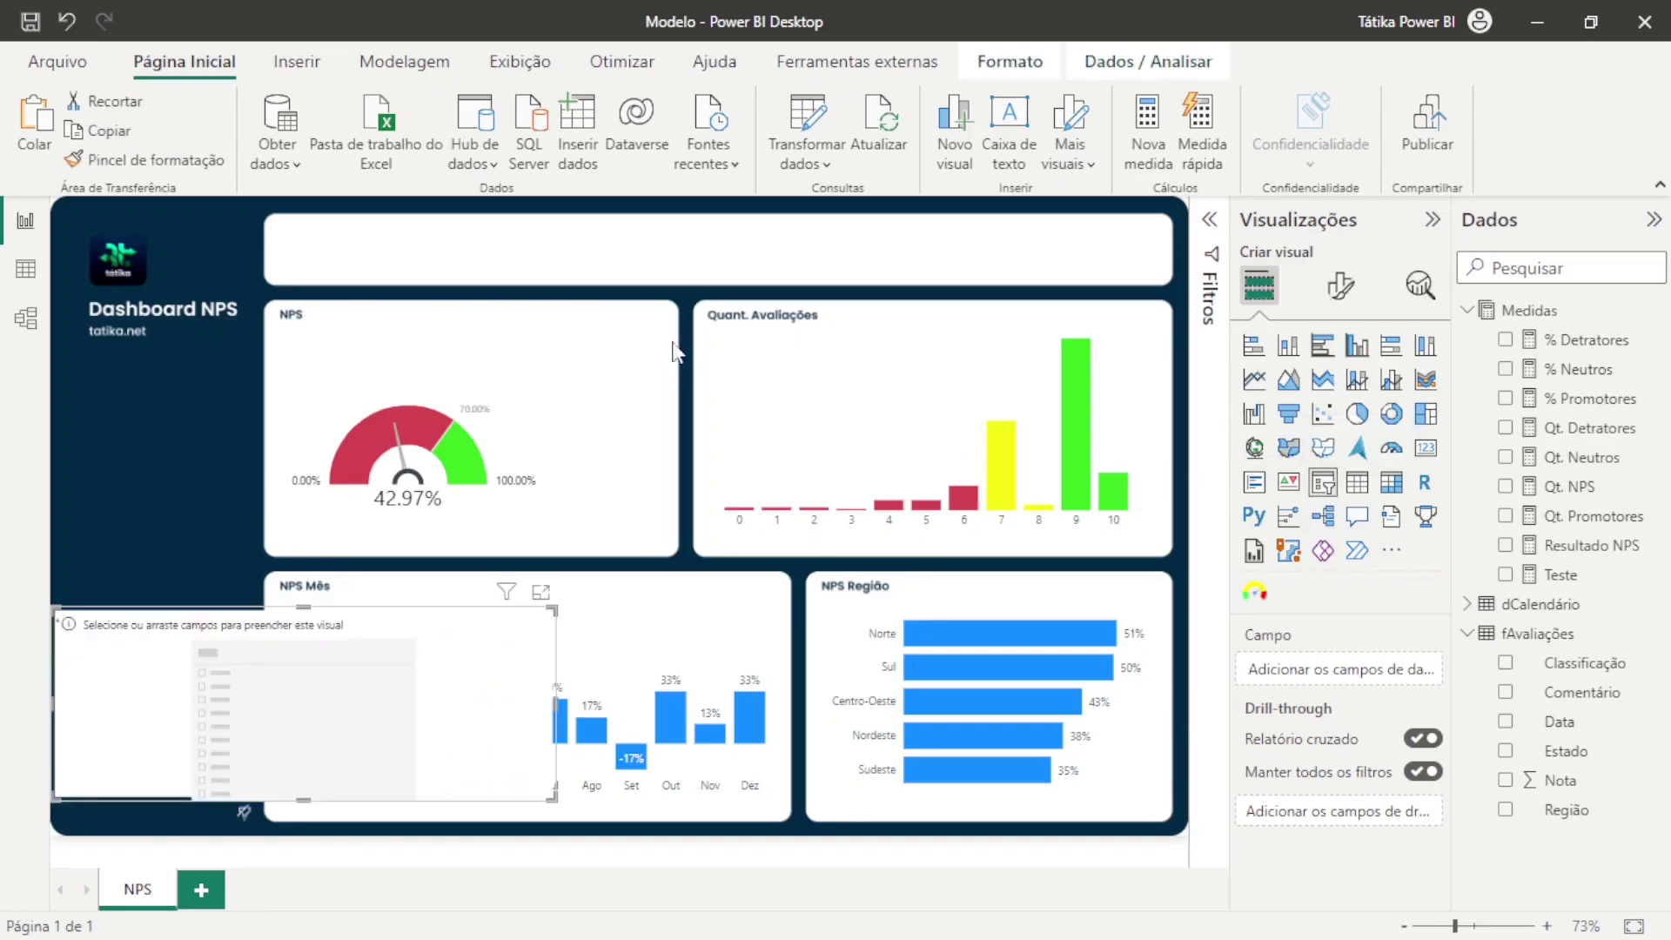
drag(224, 718, 669, 331)
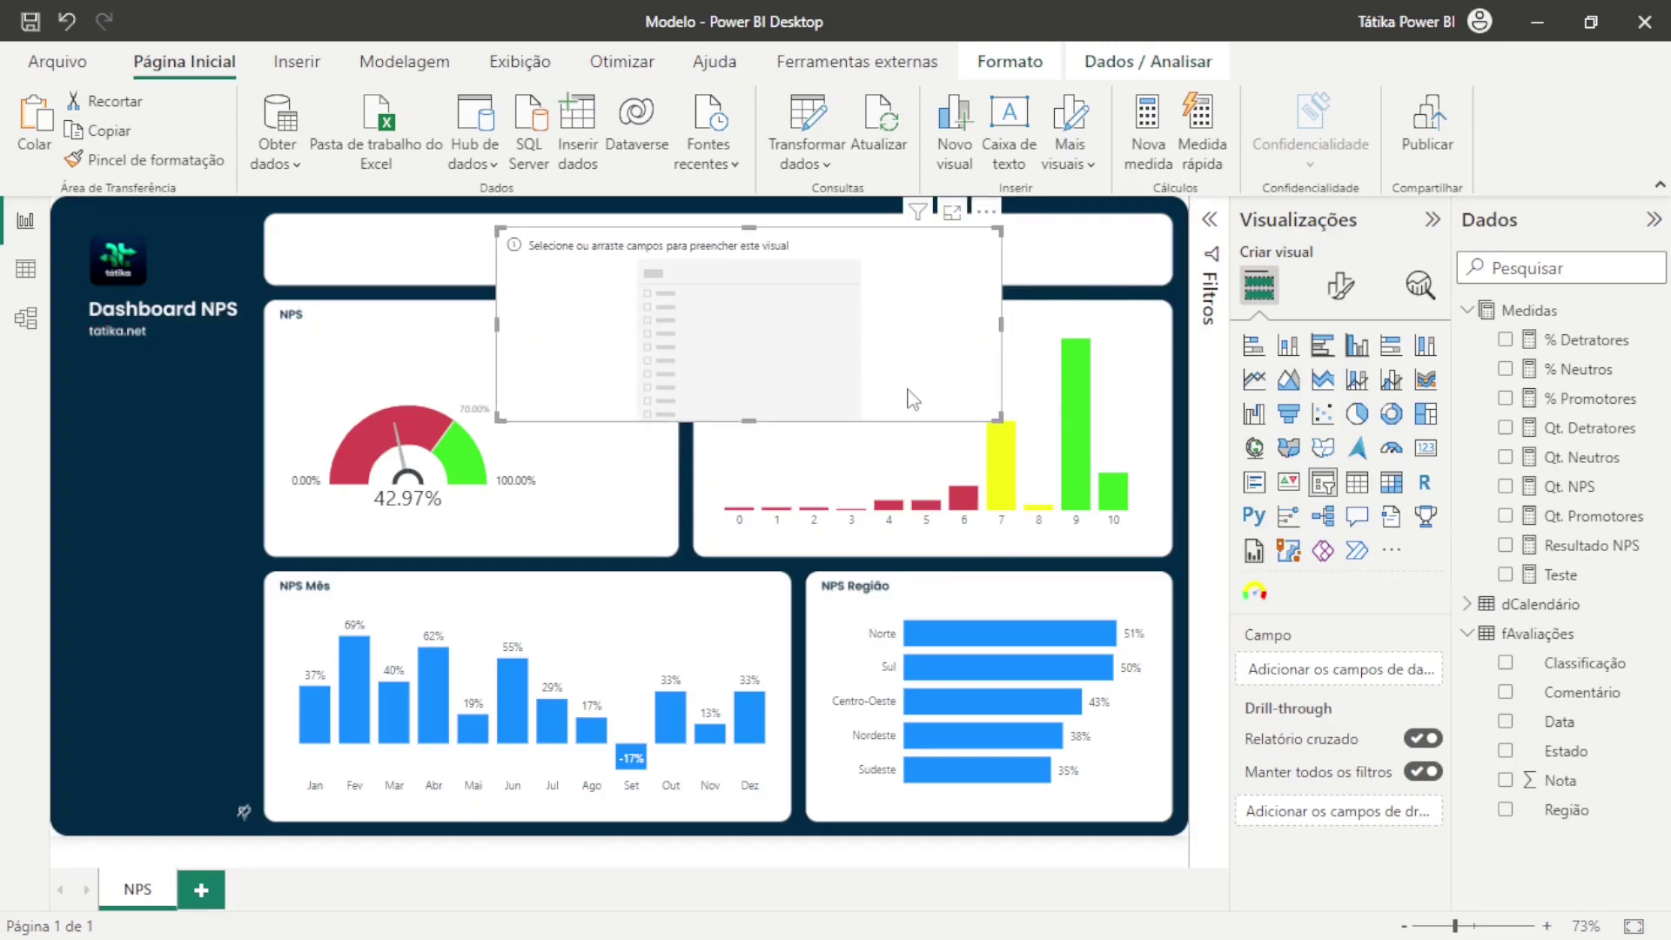
drag(1000, 421, 730, 252)
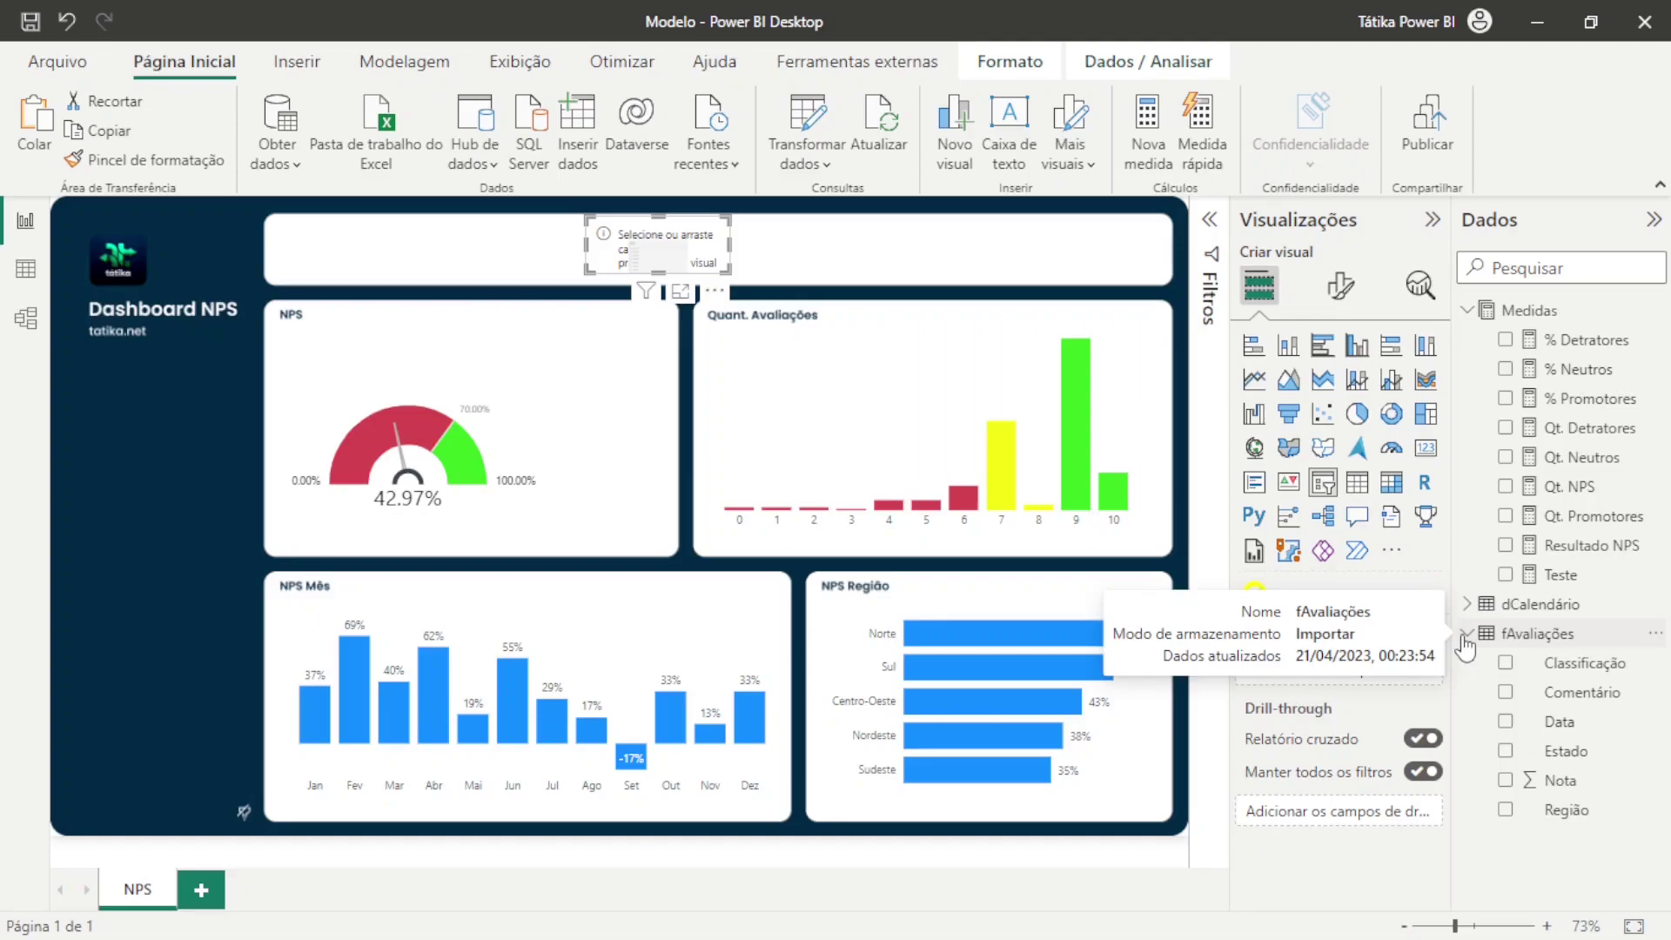
Assign the Ano field from dCalendário to the new slicer
click(1466, 635)
click(1467, 603)
drag(1557, 633, 713, 257)
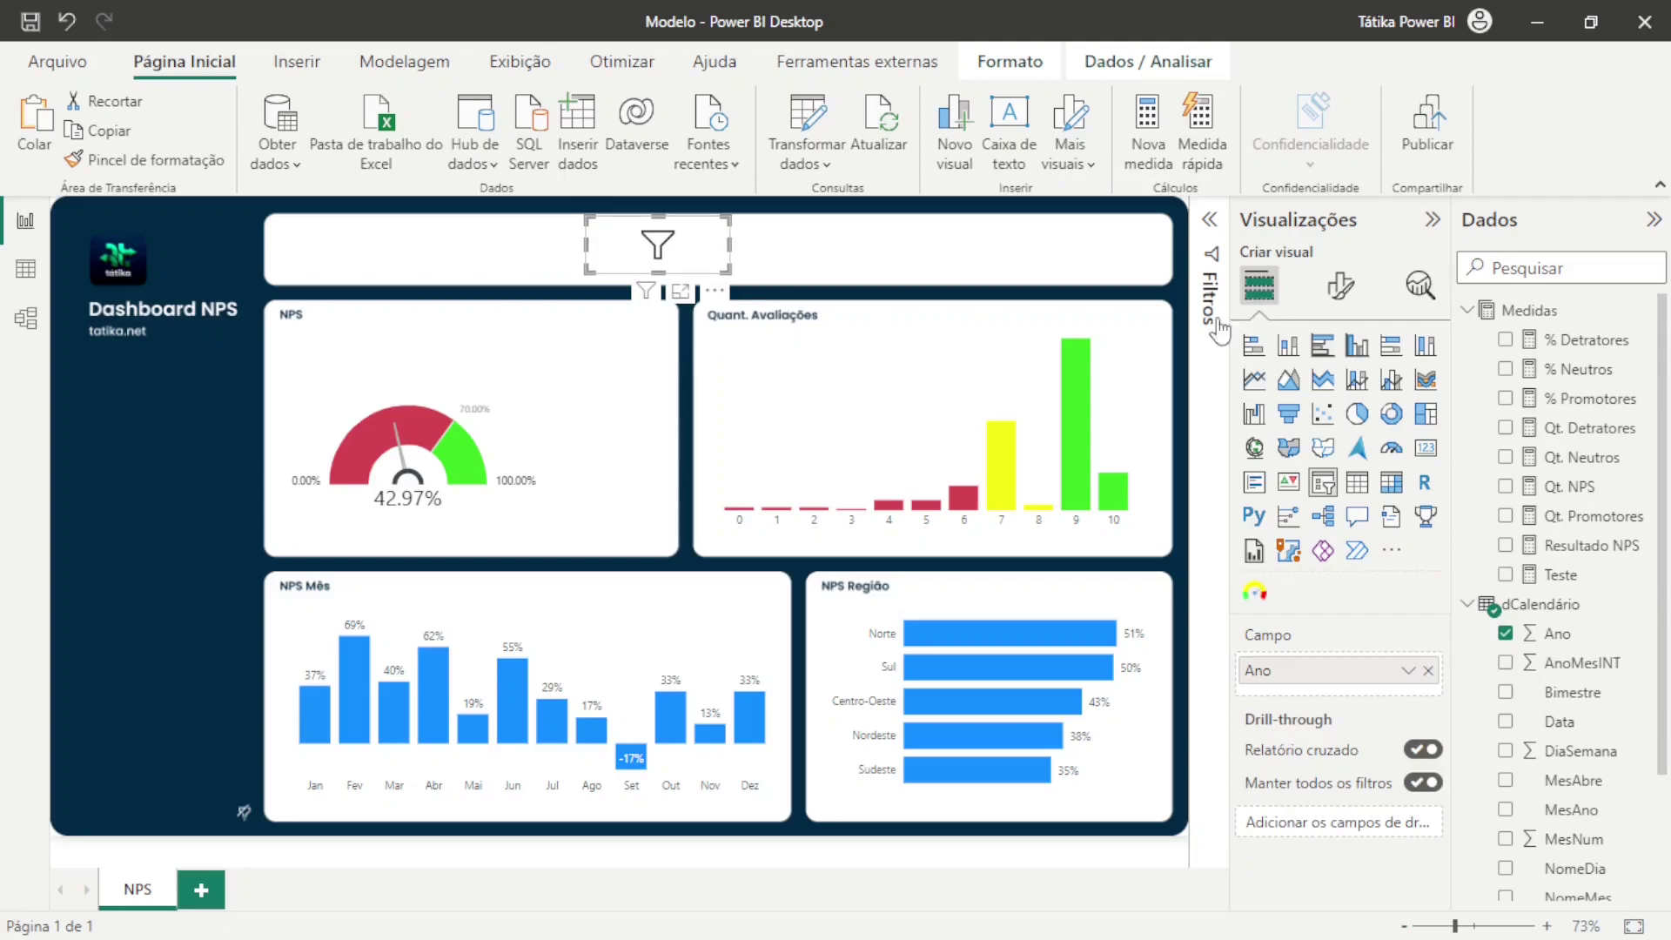
Set the Ano slicer's style to Suspenso after trying Lista vertical
click(1339, 285)
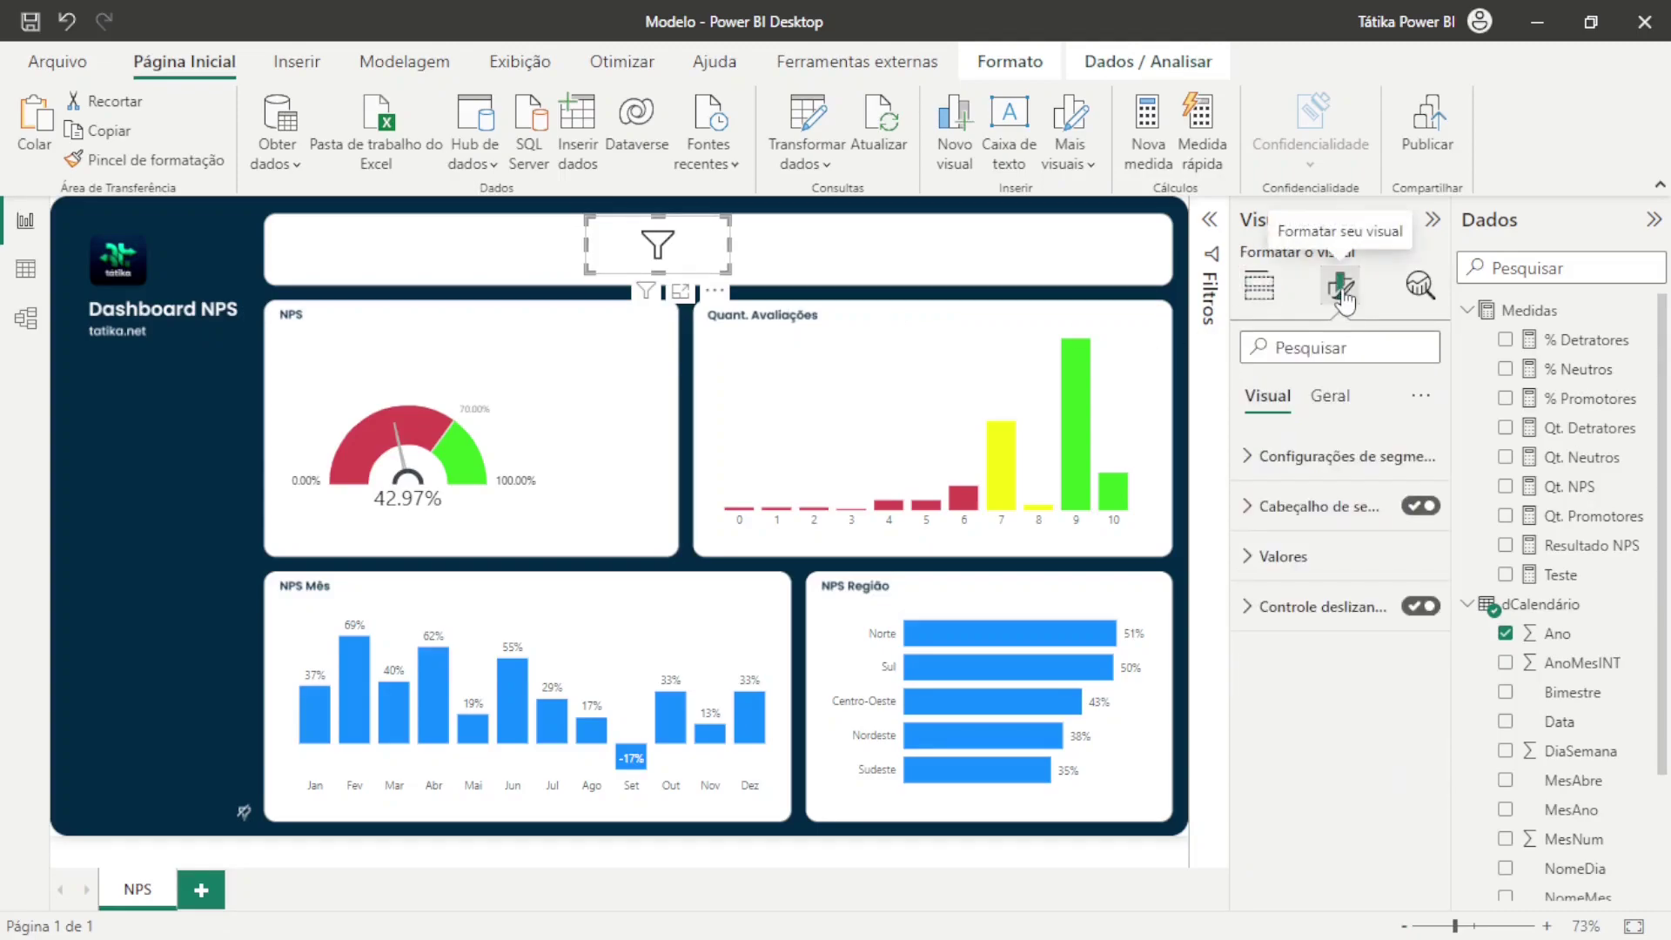
click(1335, 470)
click(1411, 581)
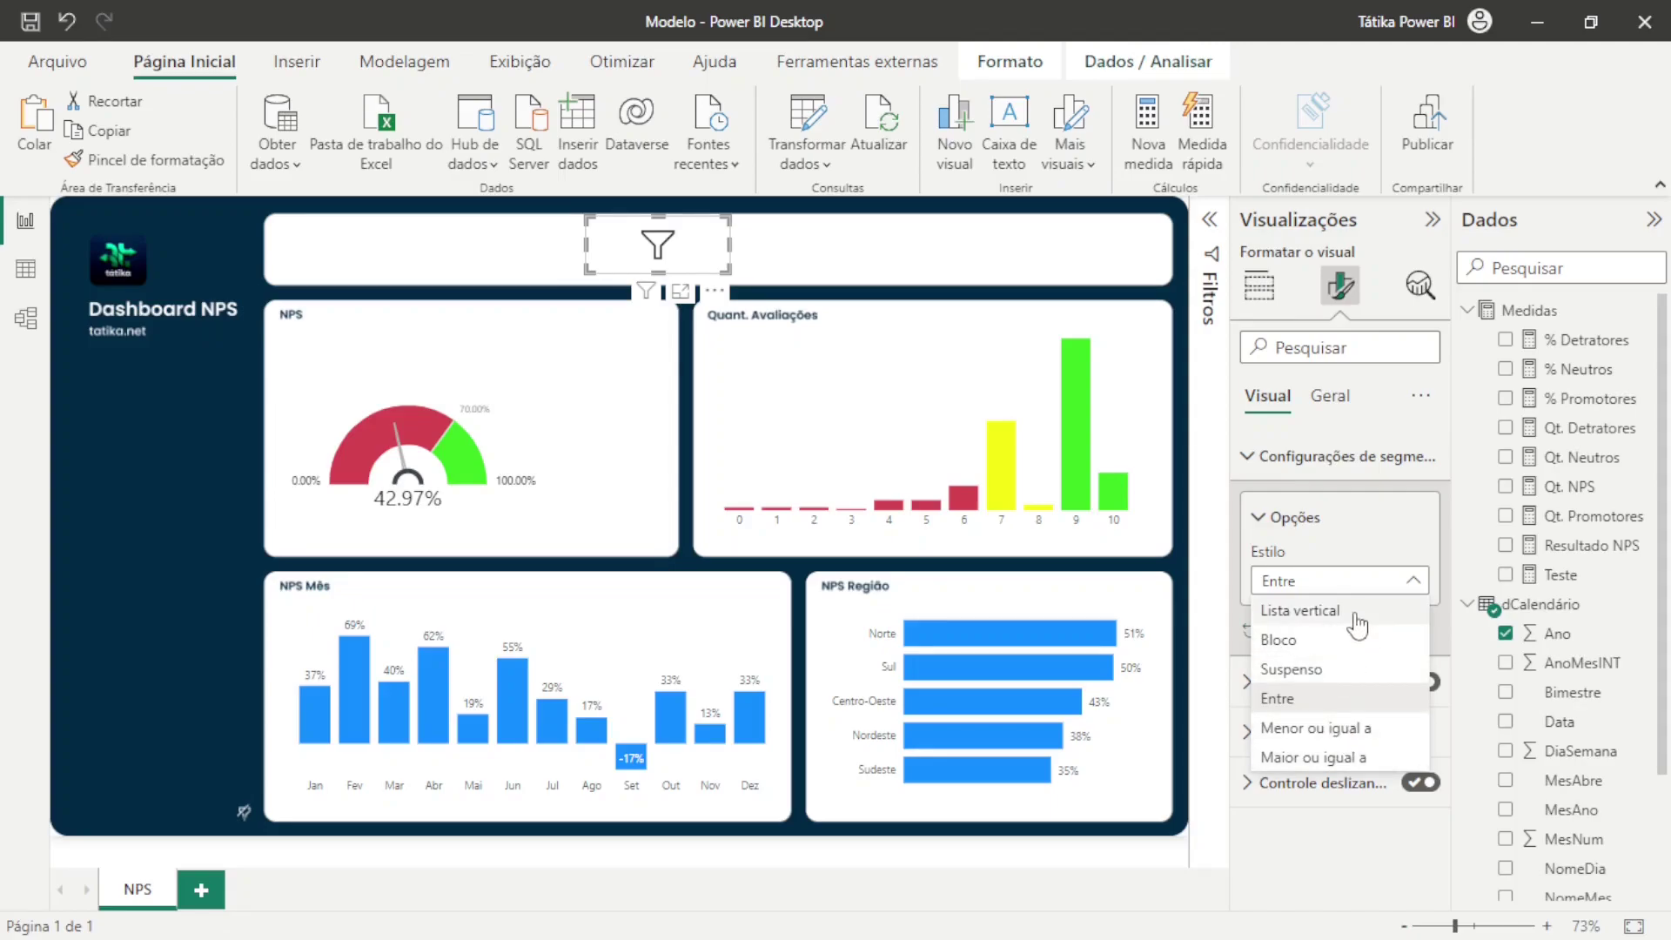
click(1357, 613)
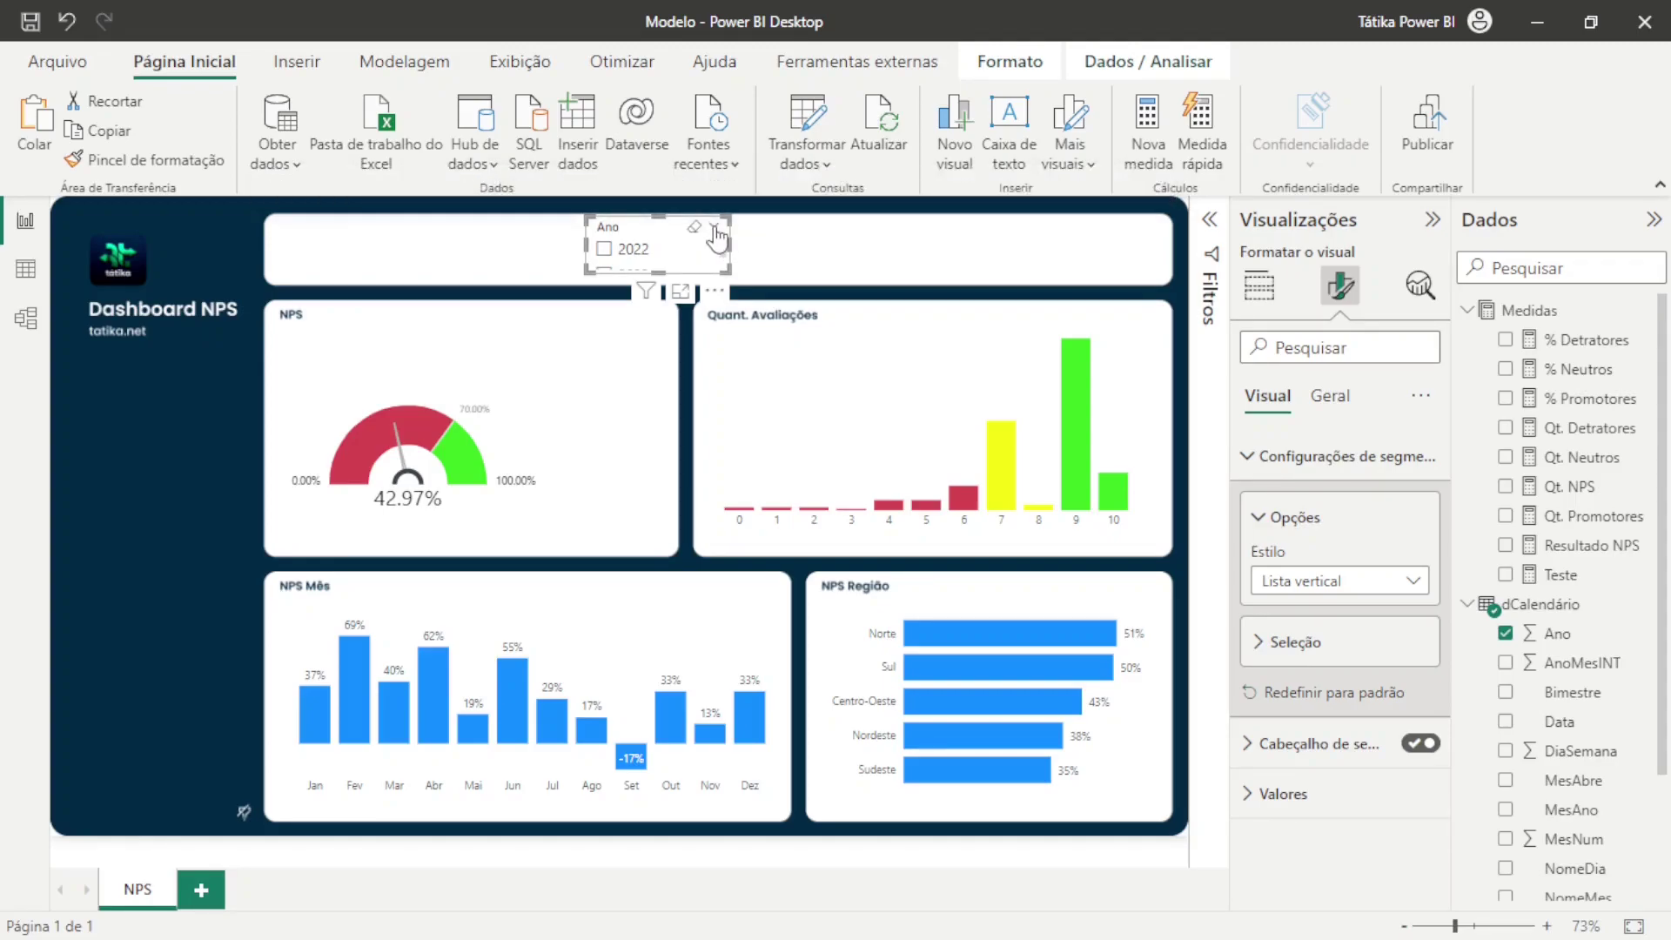
click(1336, 585)
click(1327, 688)
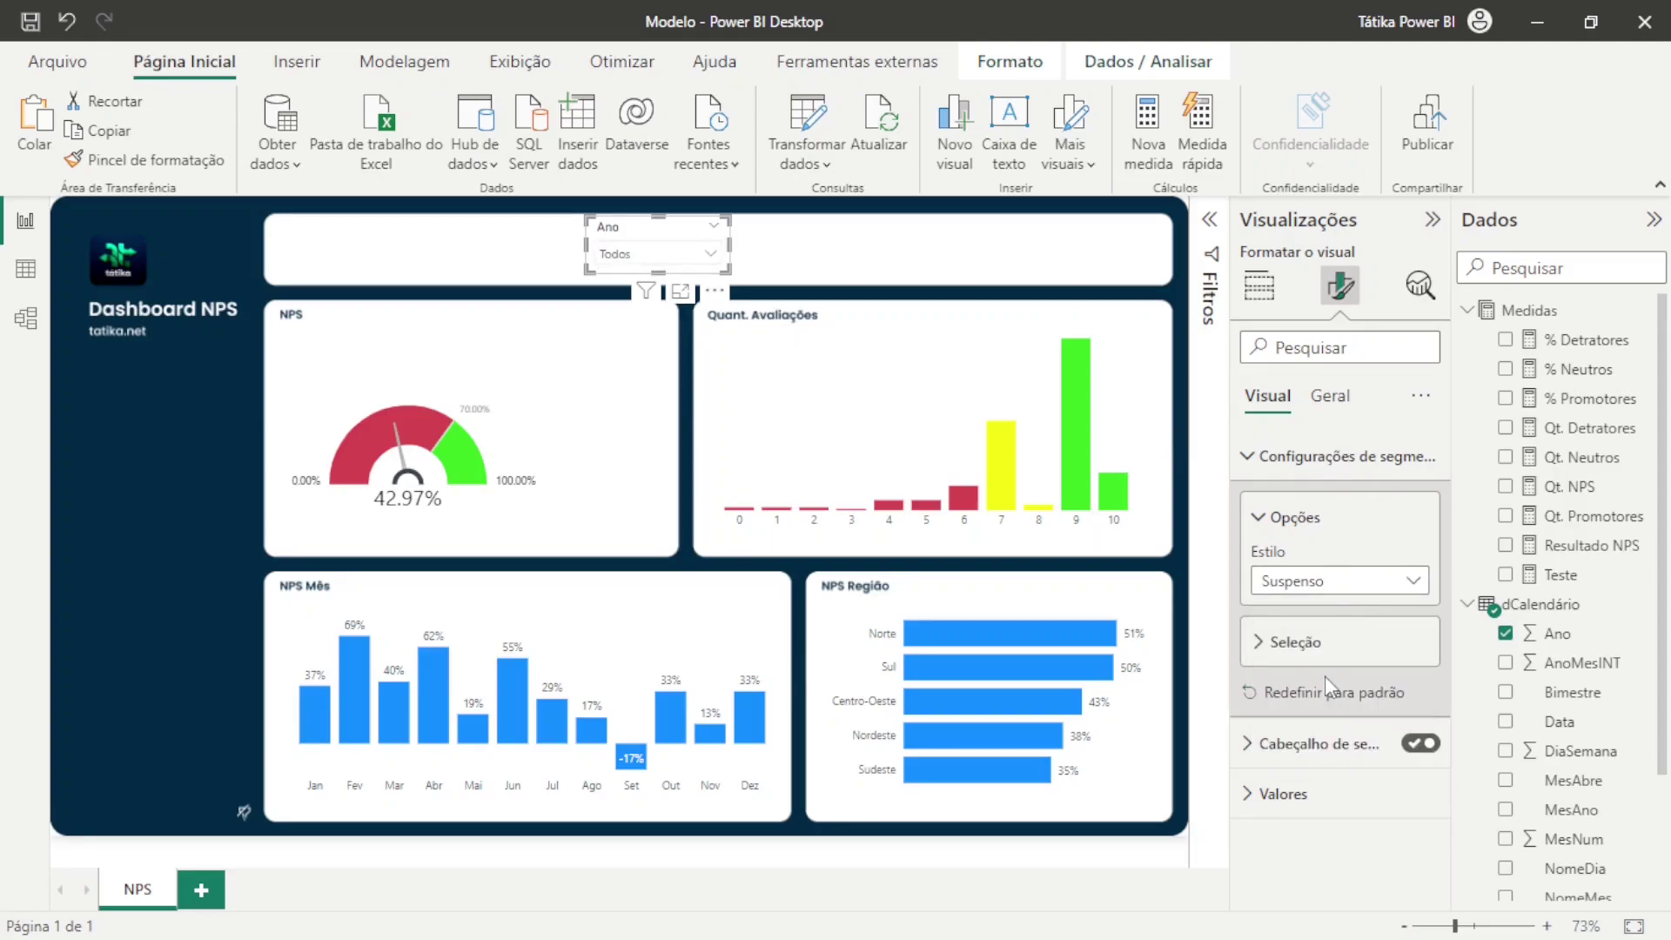
Expand and collapse the Ano slicer's value list to check how the dropdown behaves
click(729, 265)
click(719, 254)
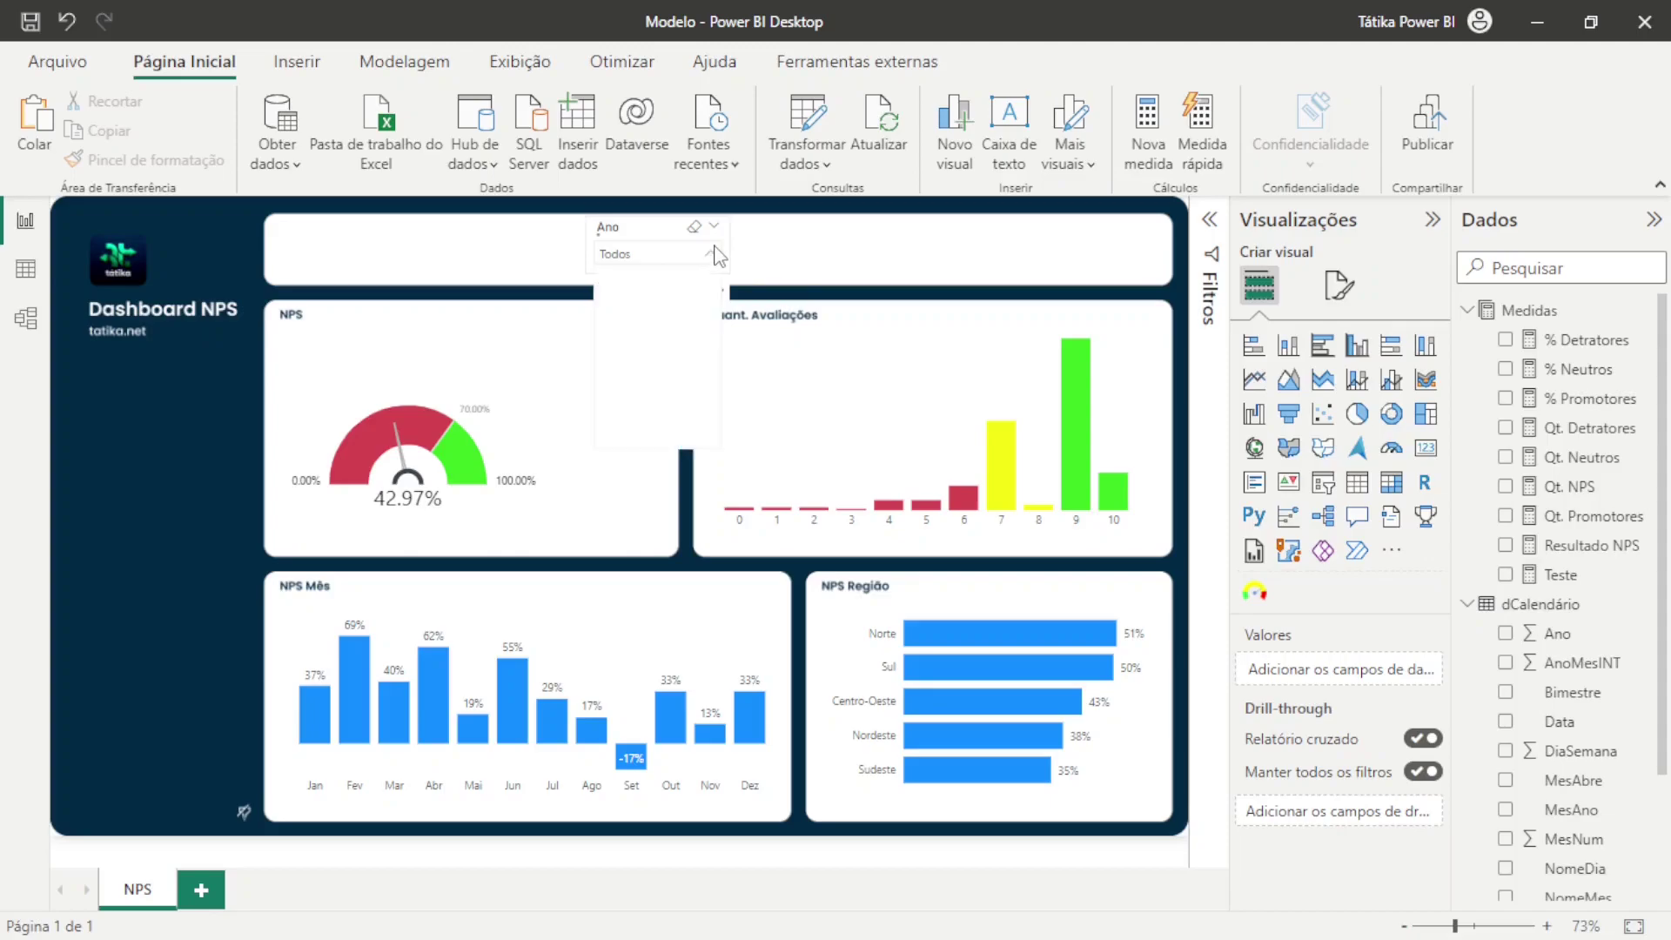
click(709, 249)
click(696, 235)
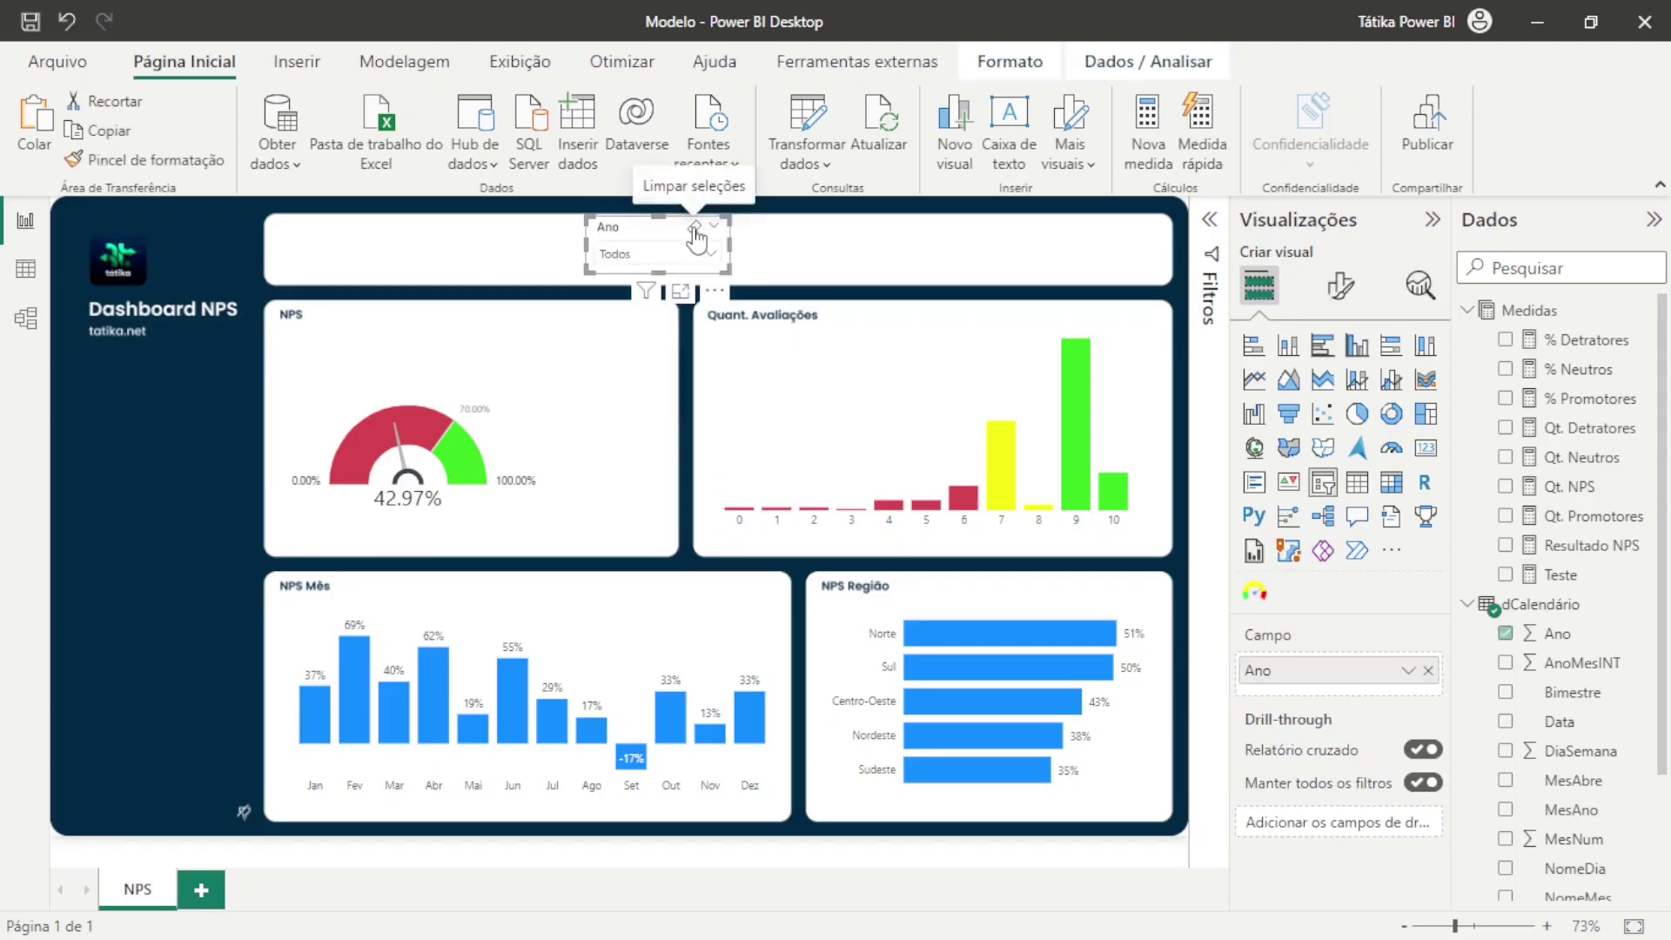
Duplicate the Ano slicer beside the original and replace the copy's field with MesAbre from dCalendário
drag(645, 235, 791, 237)
click(1428, 670)
drag(1558, 780, 1279, 675)
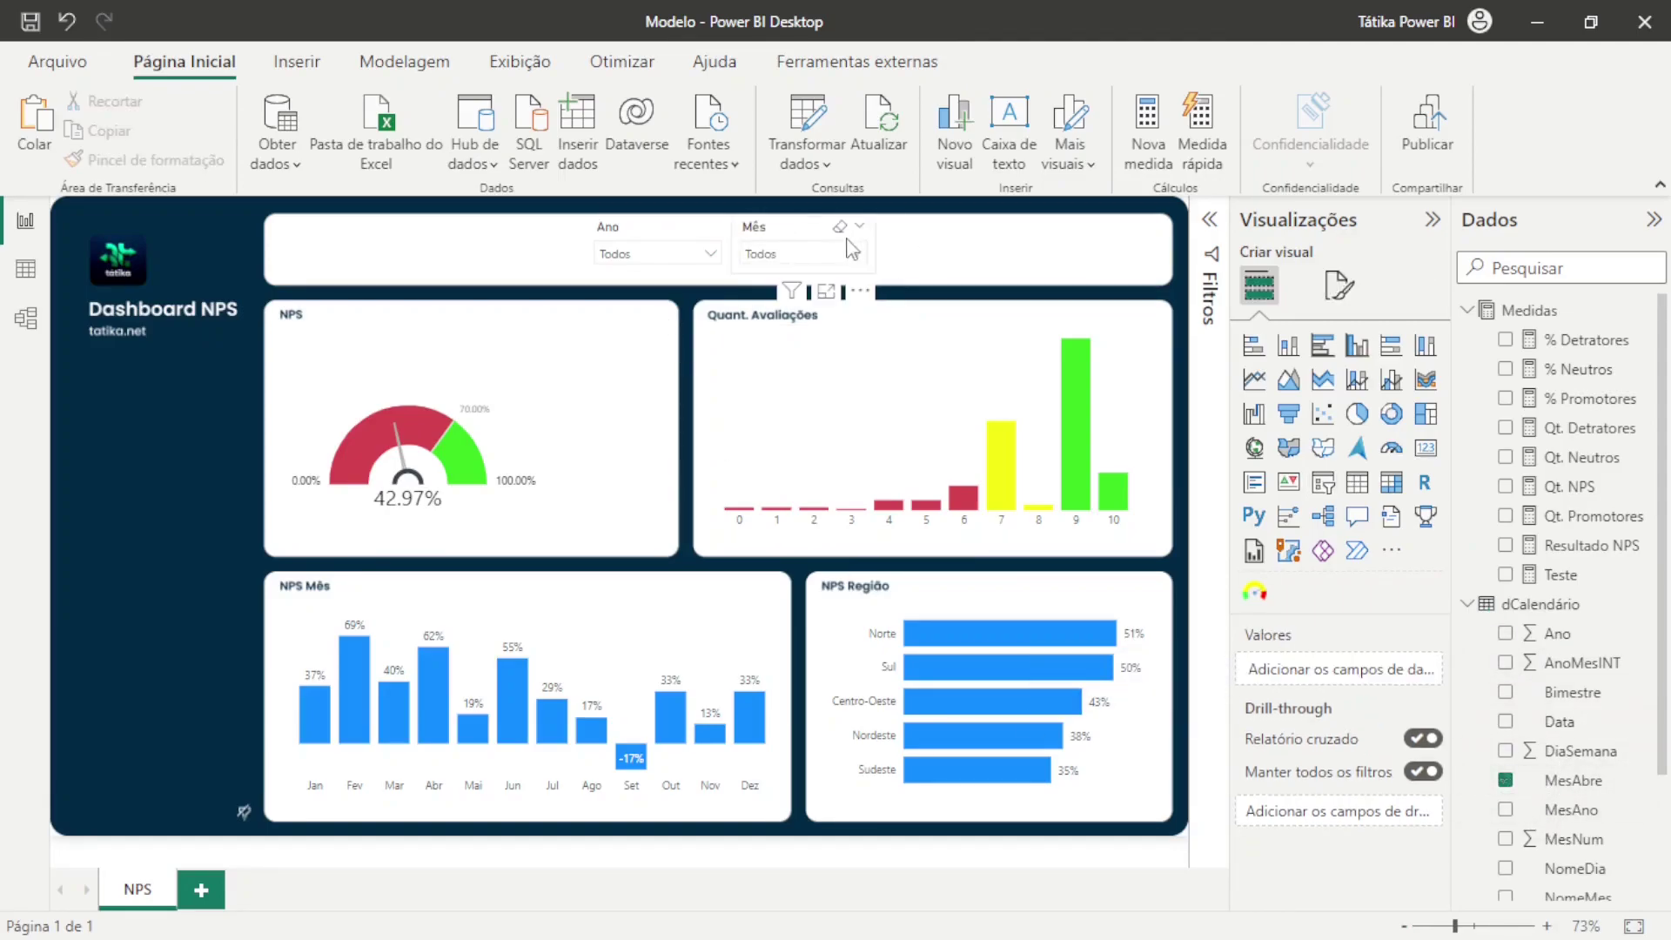
Duplicate the Mês slicer beside it and replace the copy's field with Estado from fAvaliações
drag(800, 244, 946, 235)
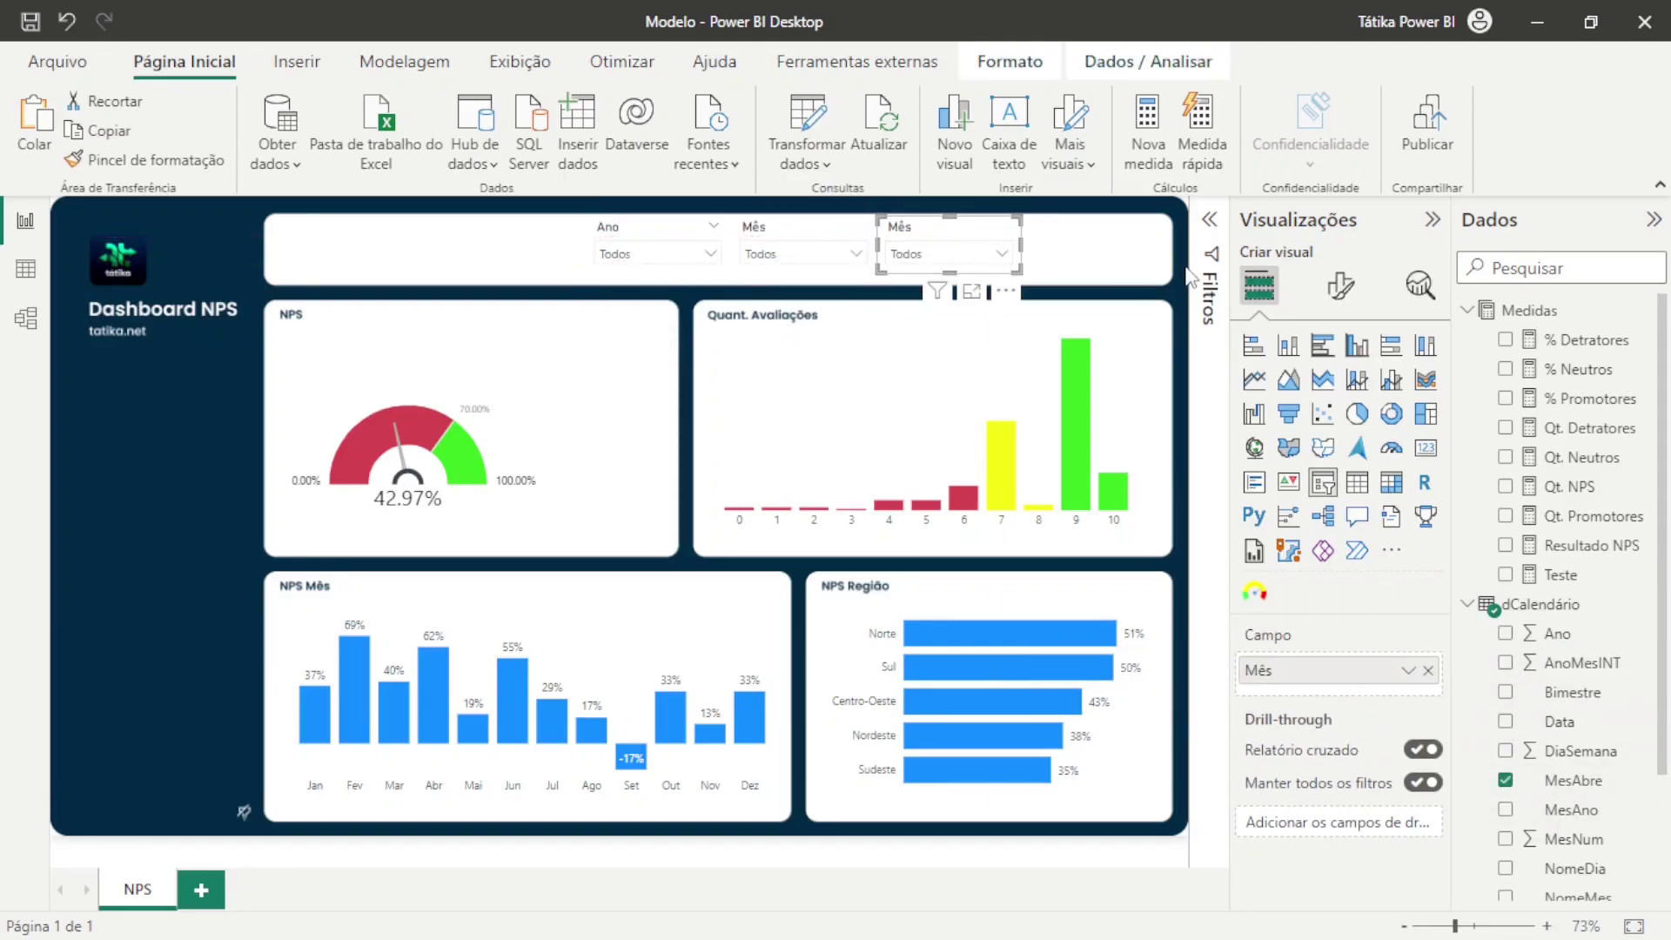
click(1428, 670)
click(1467, 604)
click(1467, 633)
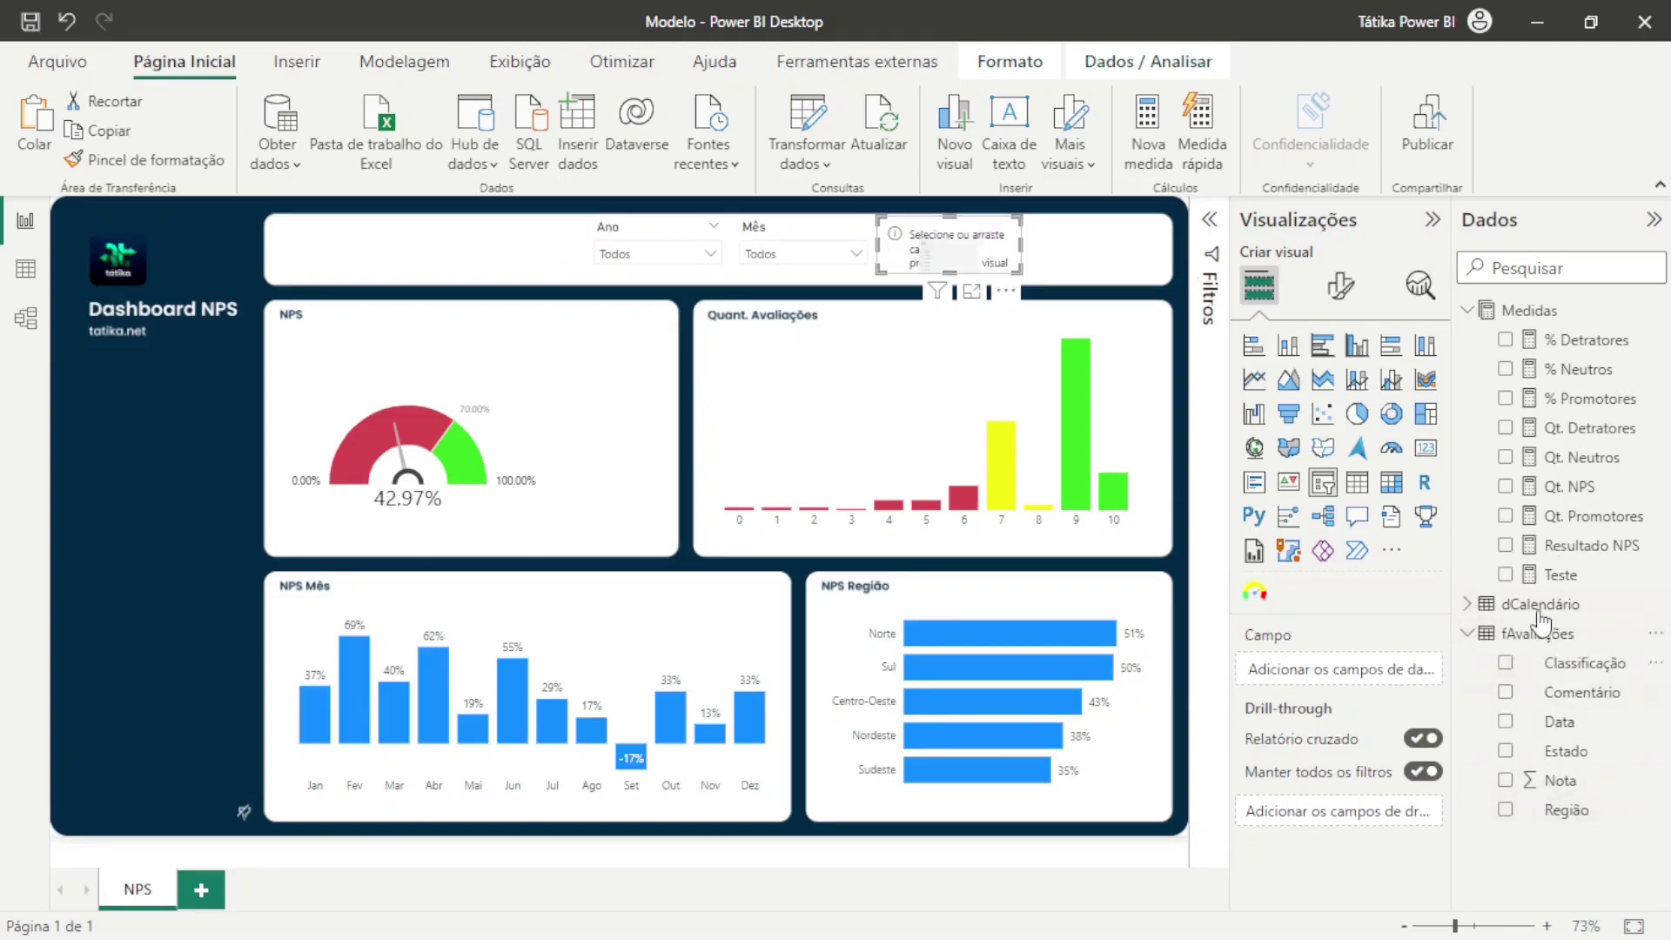
click(1505, 751)
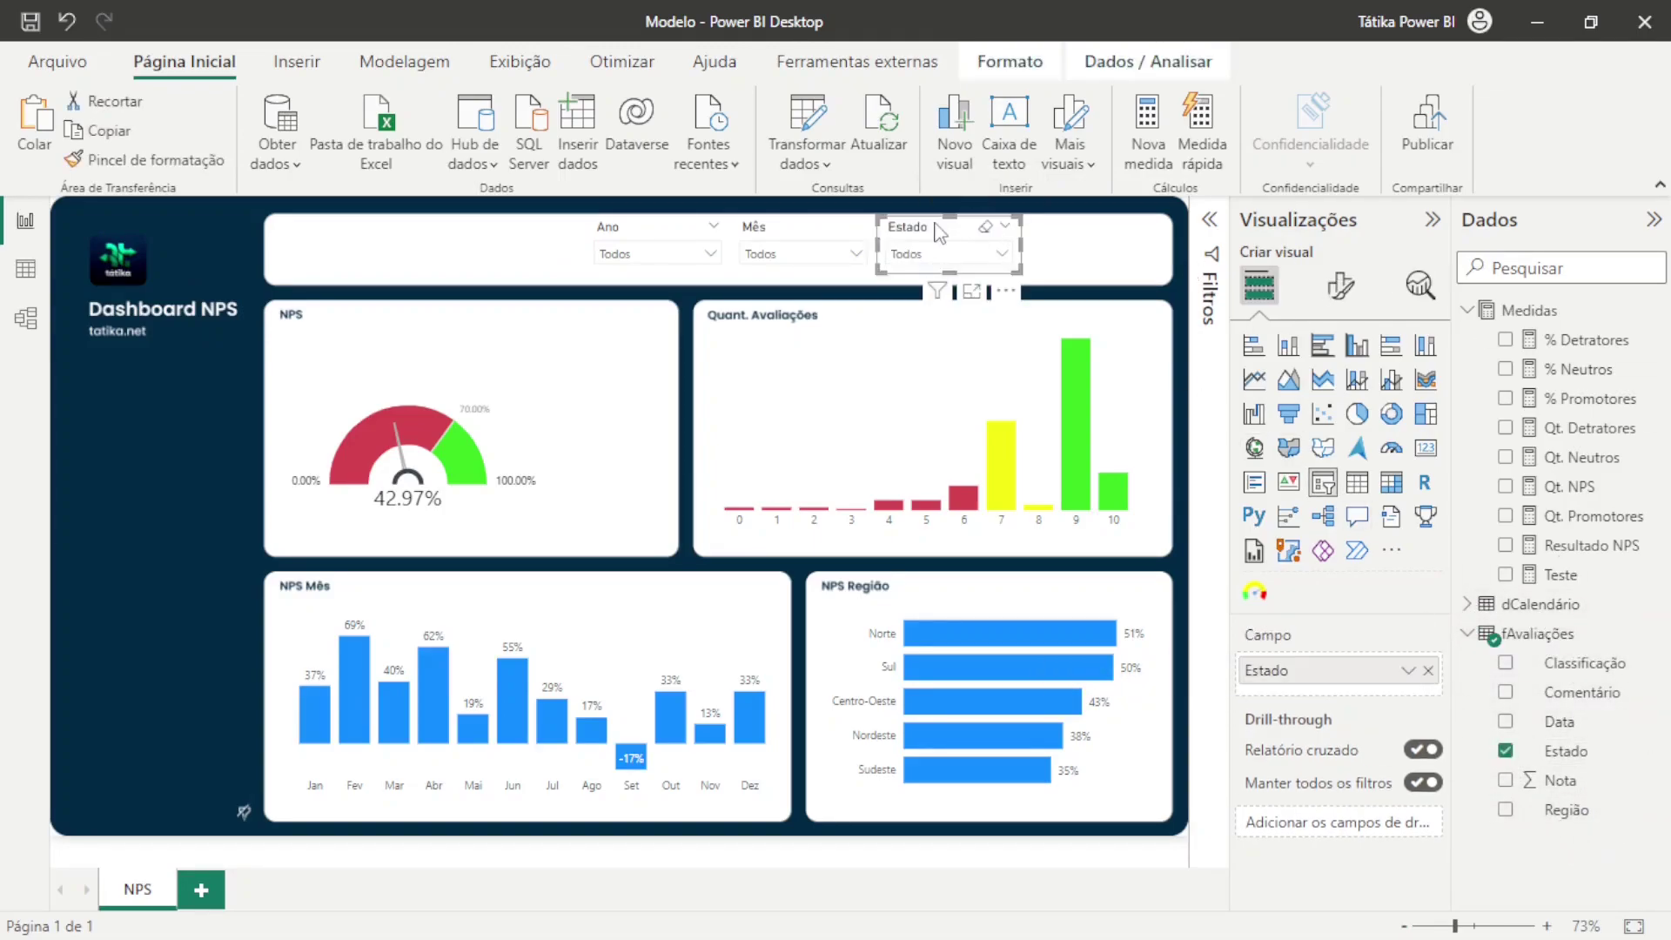
Copy the Estado slicer, place the copy beside it, and replace its field with Região
key(ctrl+c)
key(ctrl+v)
drag(918, 235, 1062, 235)
click(1428, 670)
click(1505, 809)
click(502, 261)
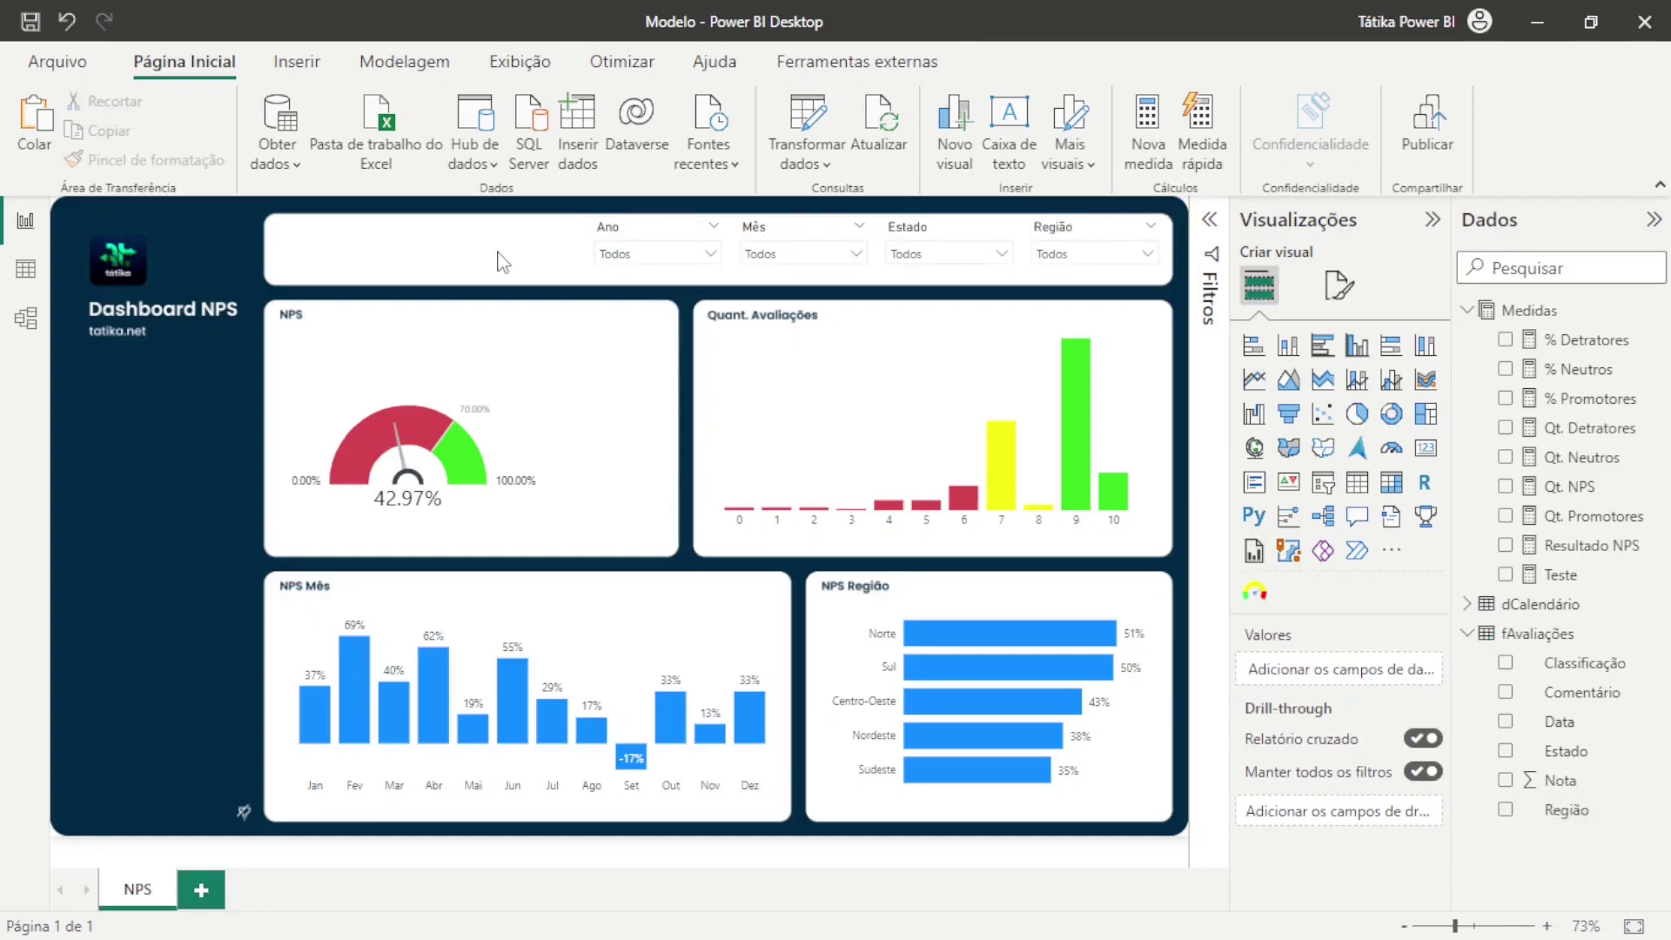
Test the slicers by filtering on Bahia and 2023, and clear both selections
click(944, 255)
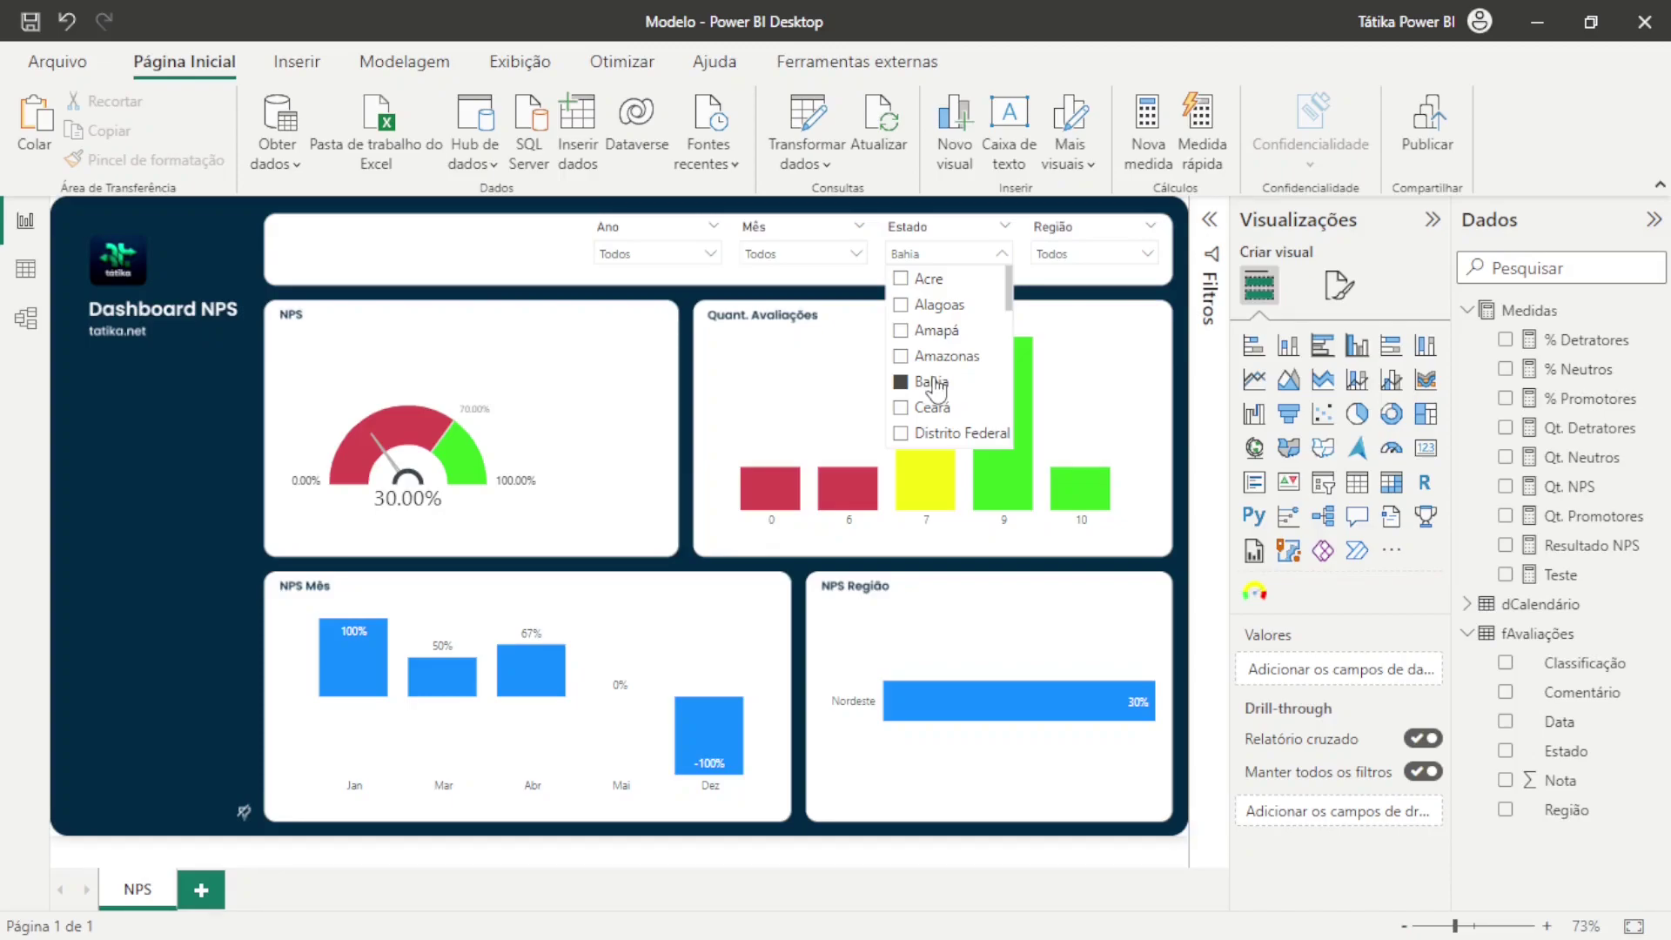
click(666, 254)
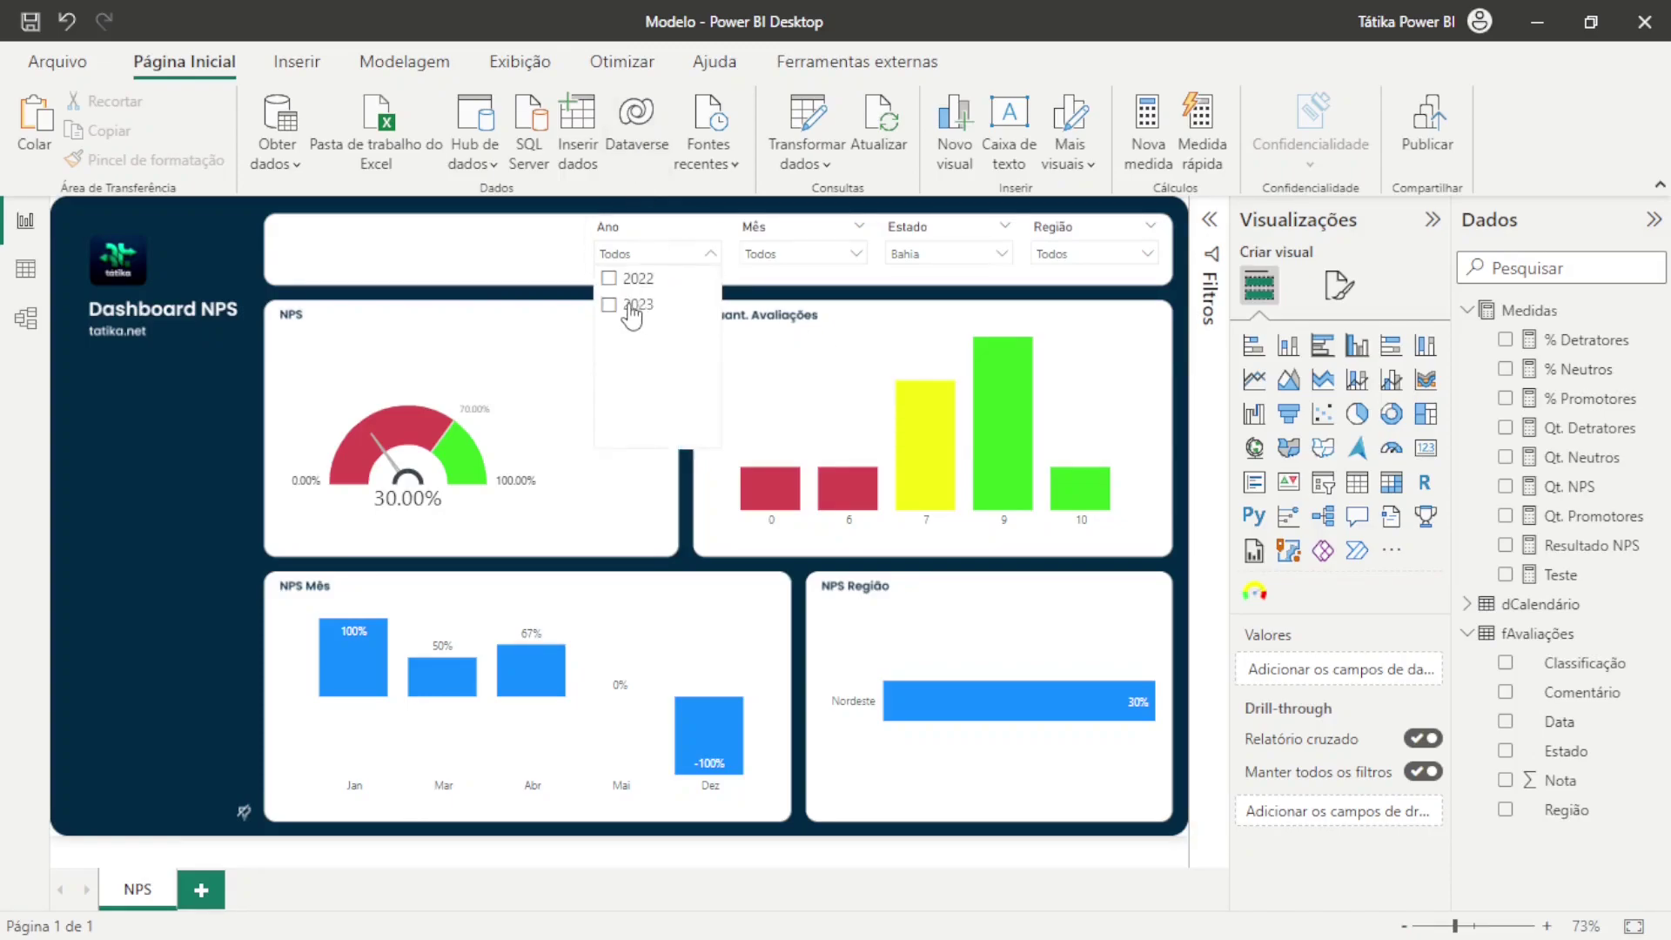
click(633, 307)
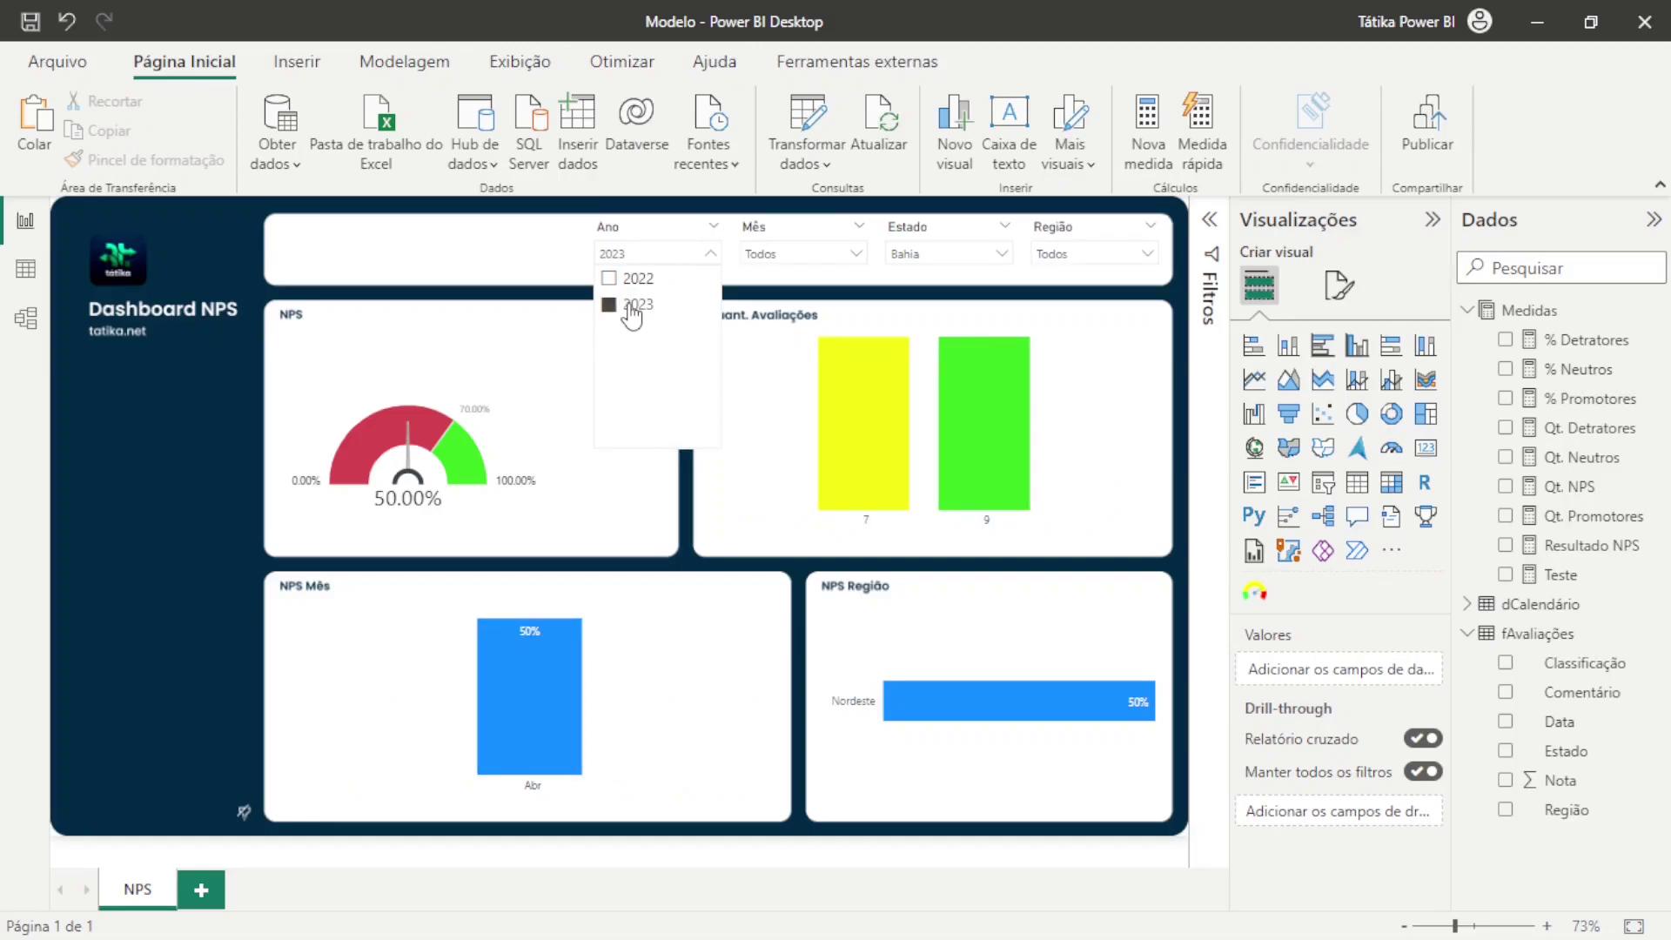
click(632, 305)
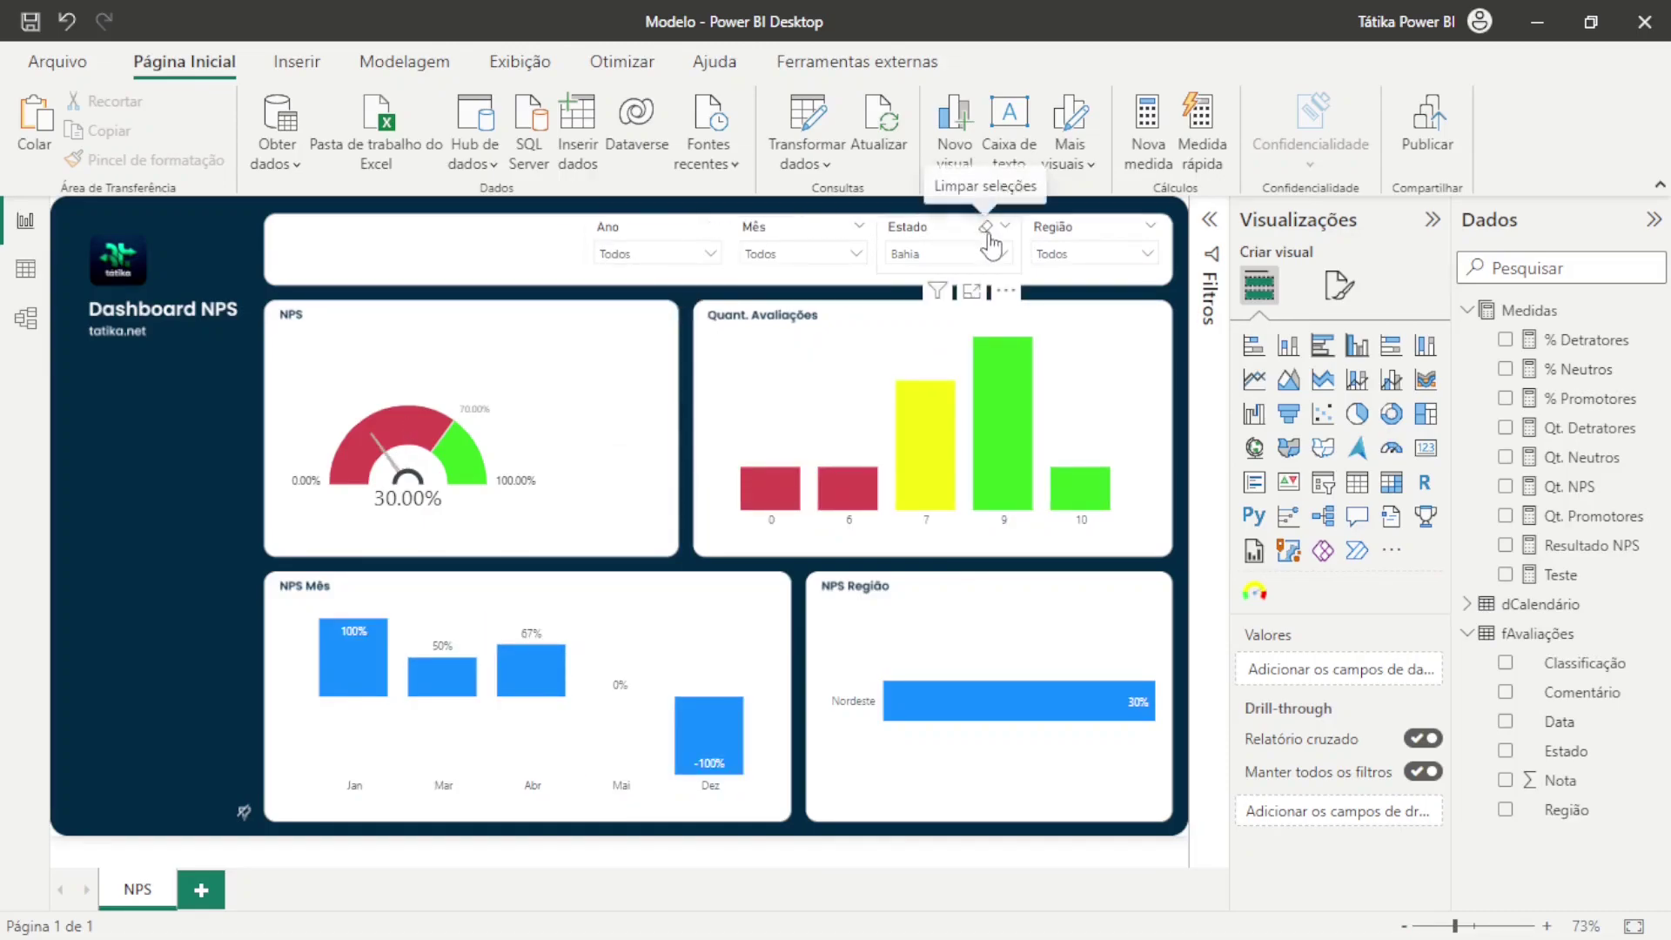
click(987, 228)
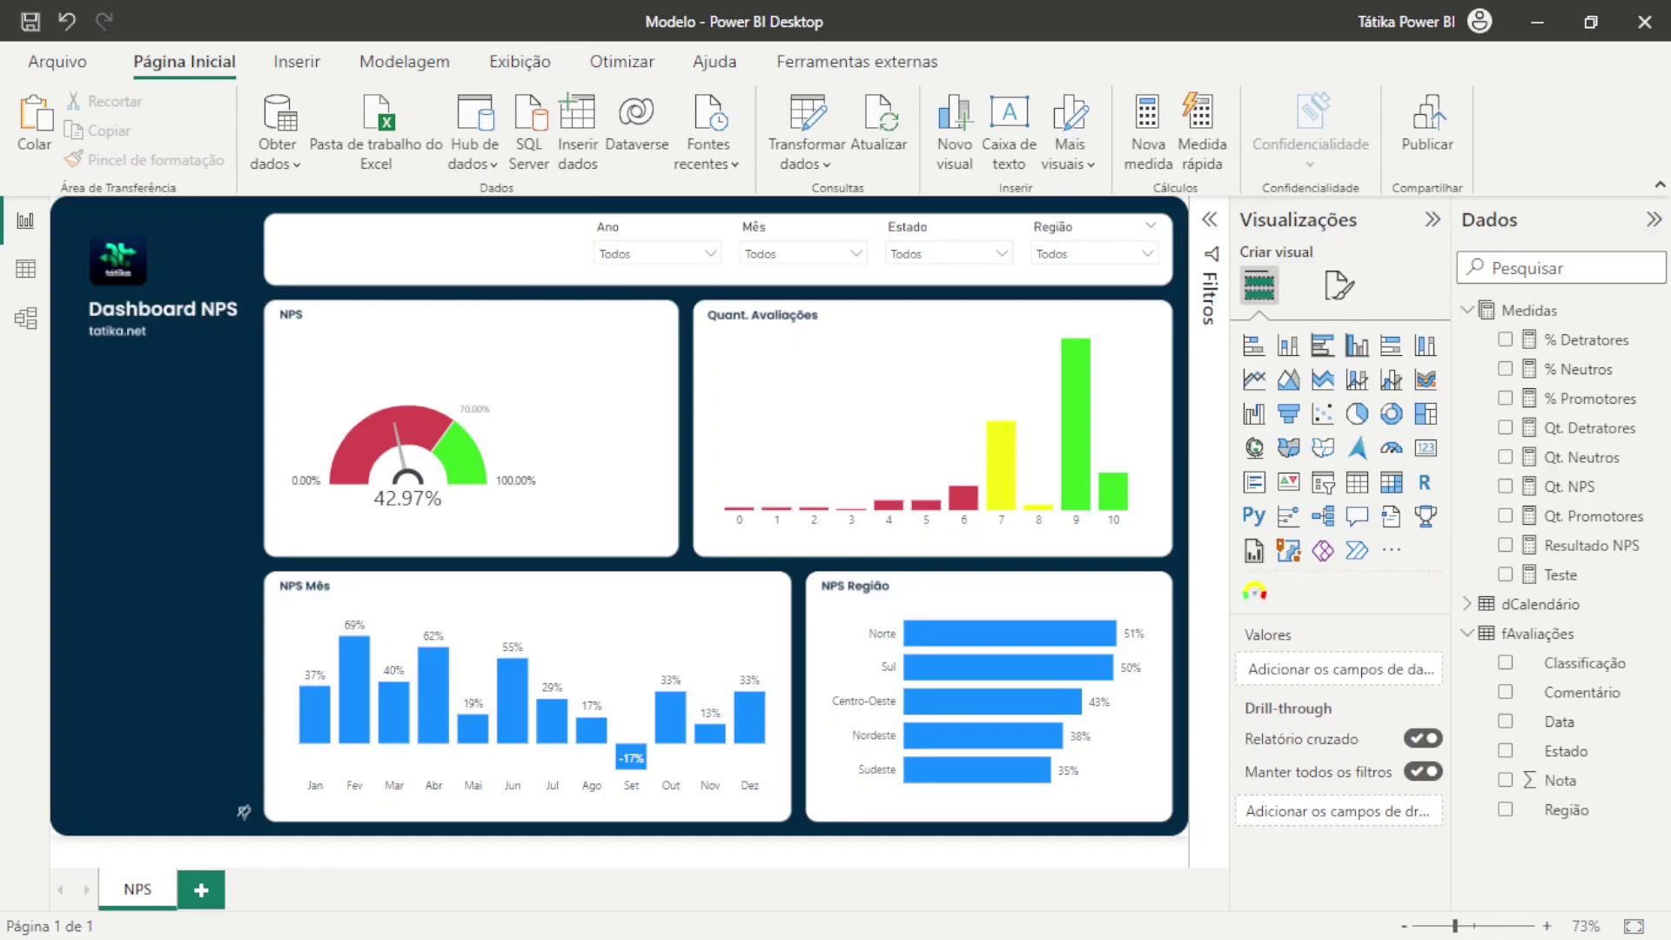
Place a text box in the dark sidebar with the Net Promoter Score heading, the 0 a 10 recommendation question and the NPS formula
click(184, 494)
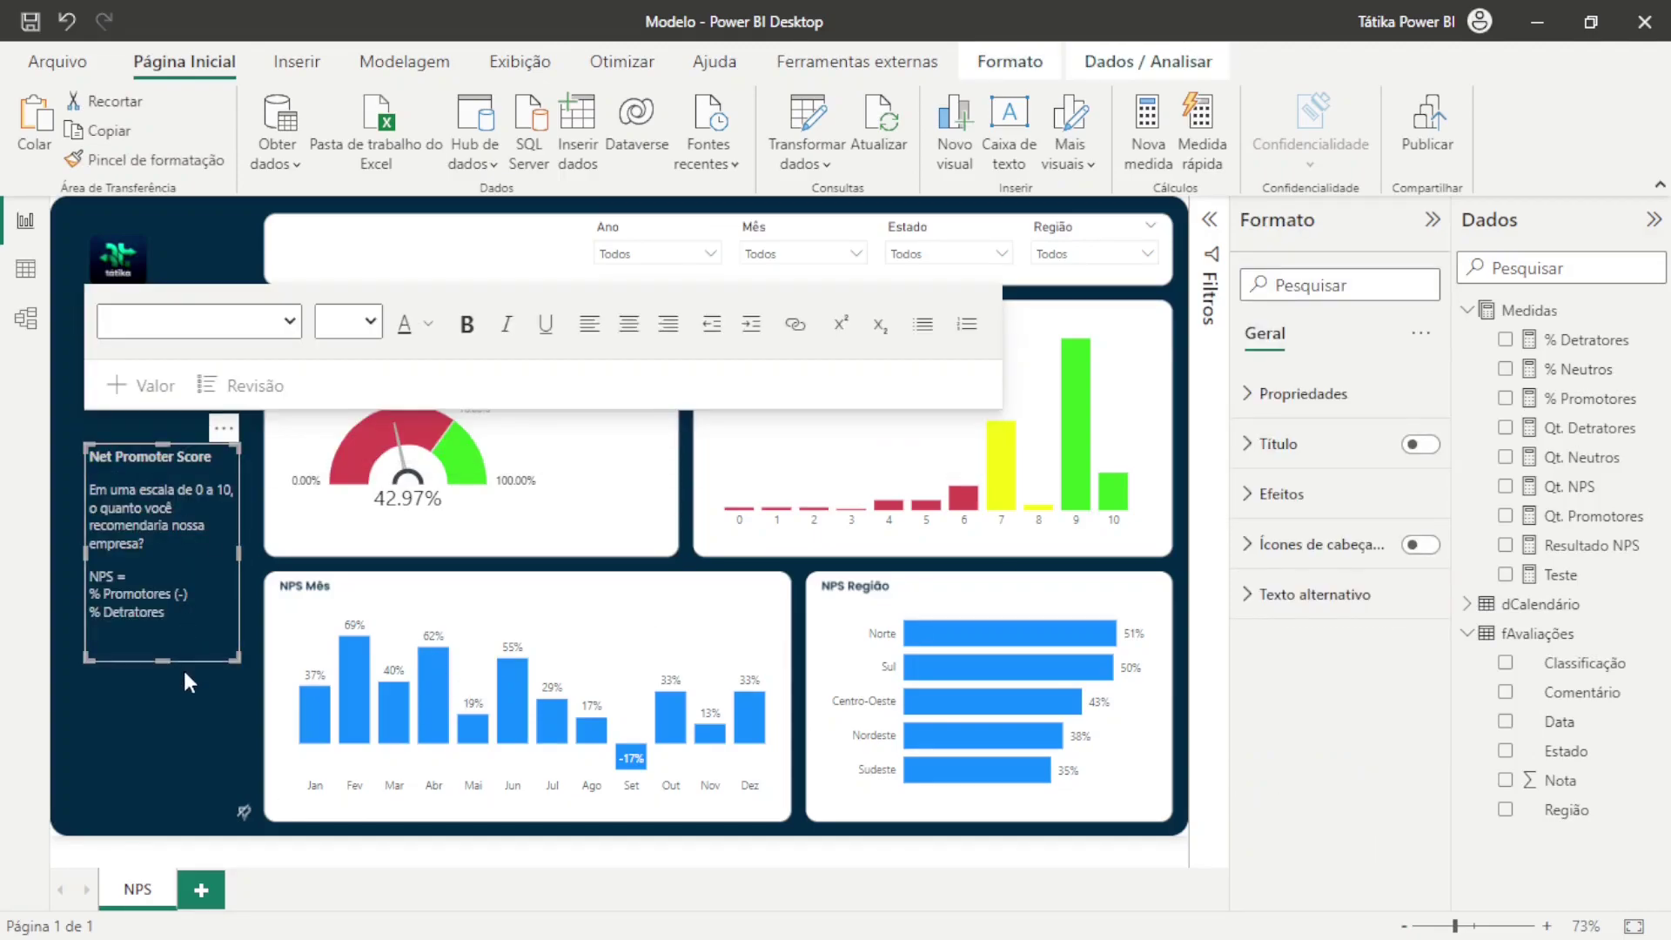
click(180, 668)
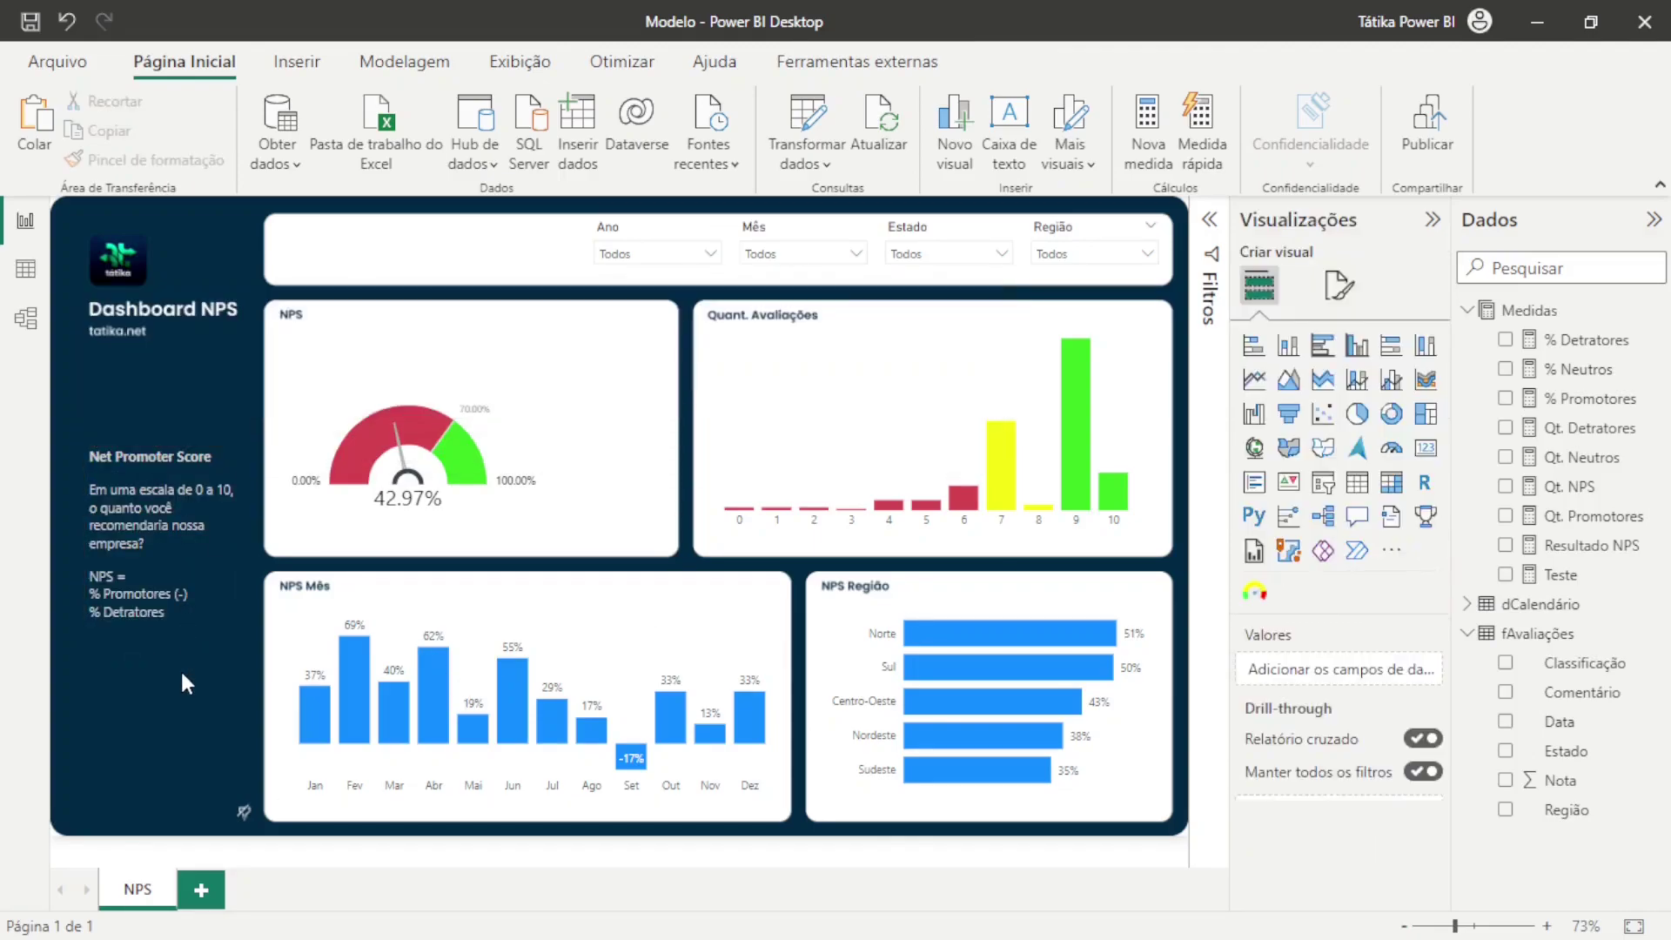
Insert a text box below the NPS explanation and enter the sample text "qeafbadfb"
click(297, 61)
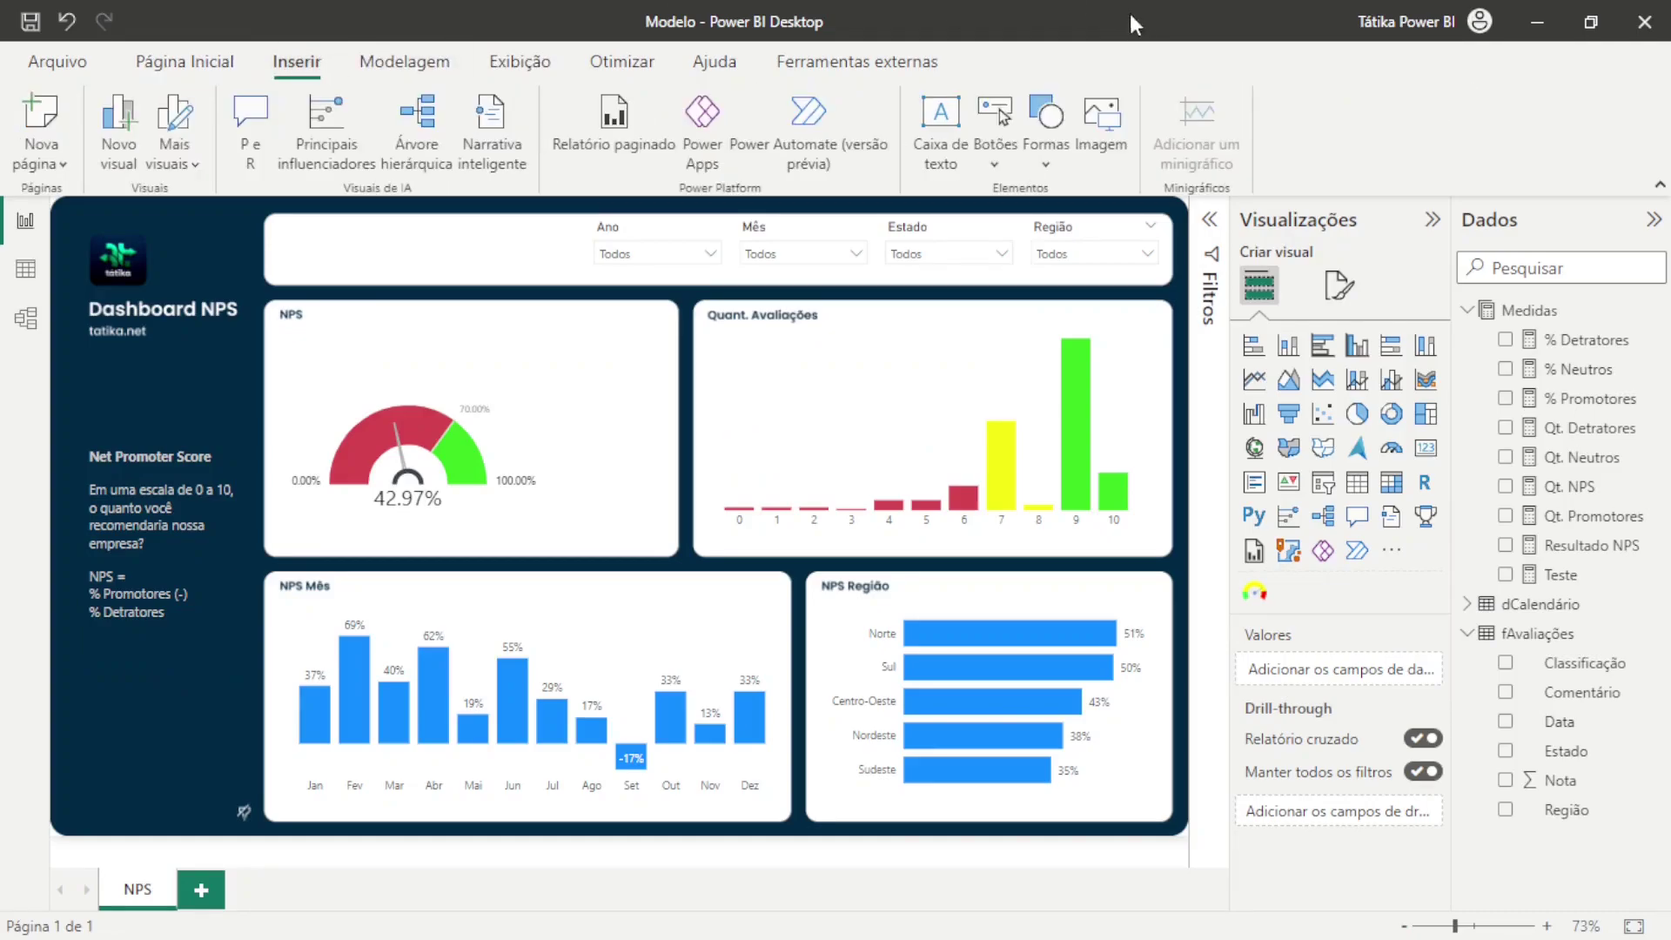
click(945, 165)
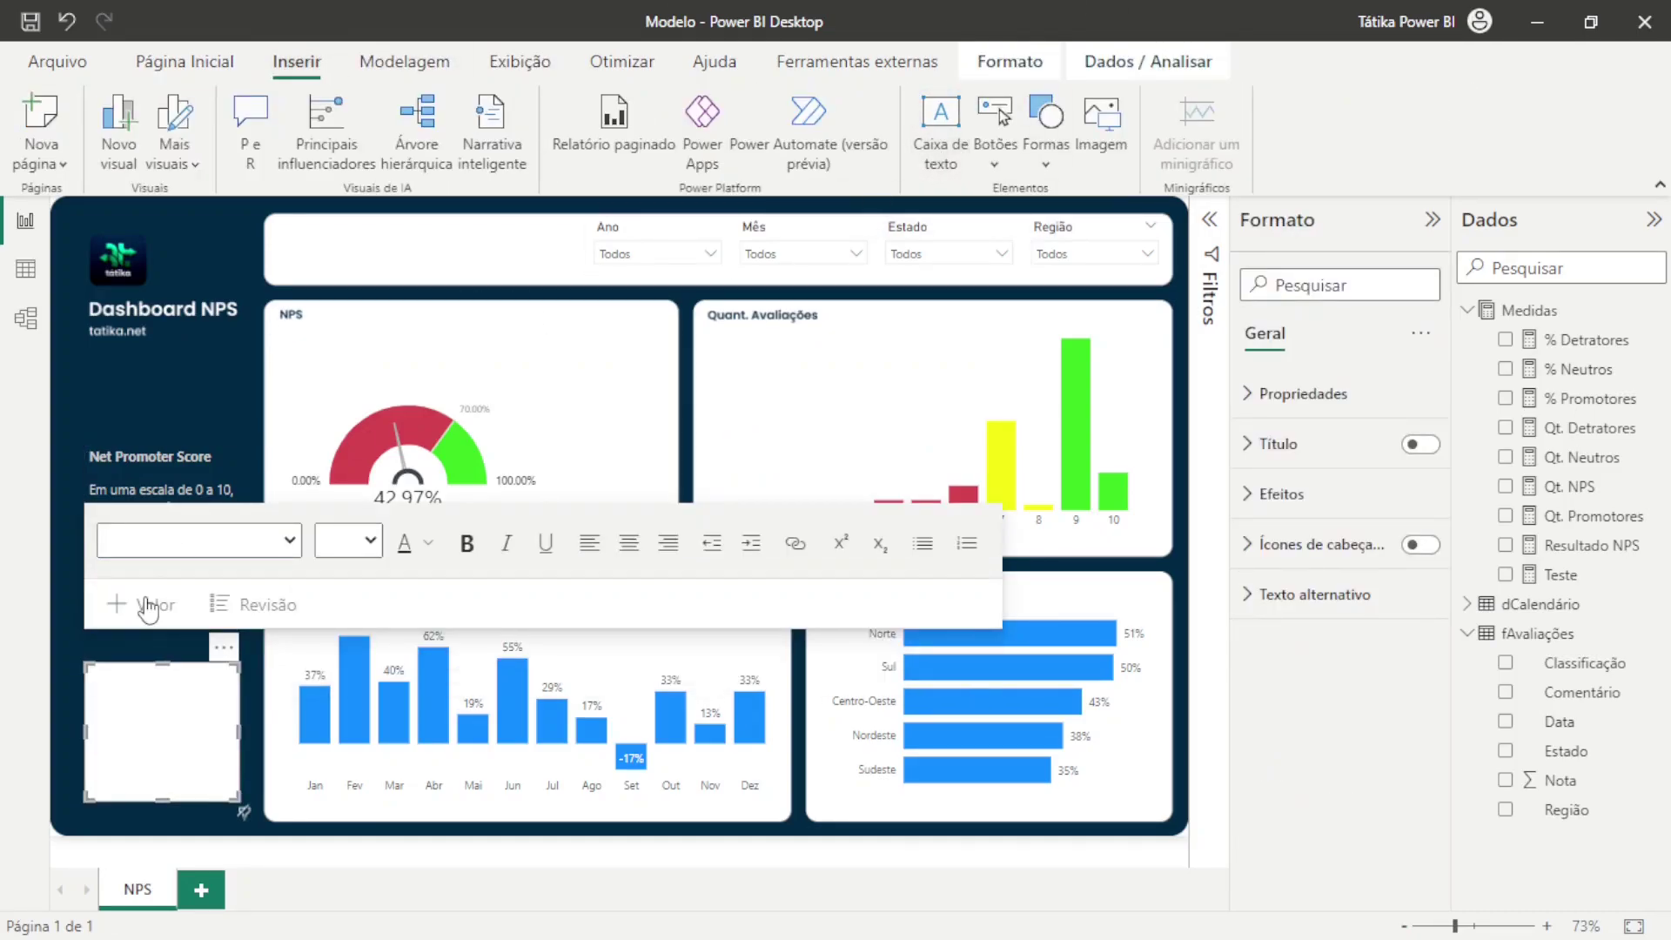
click(162, 739)
text(qeafbadfb)
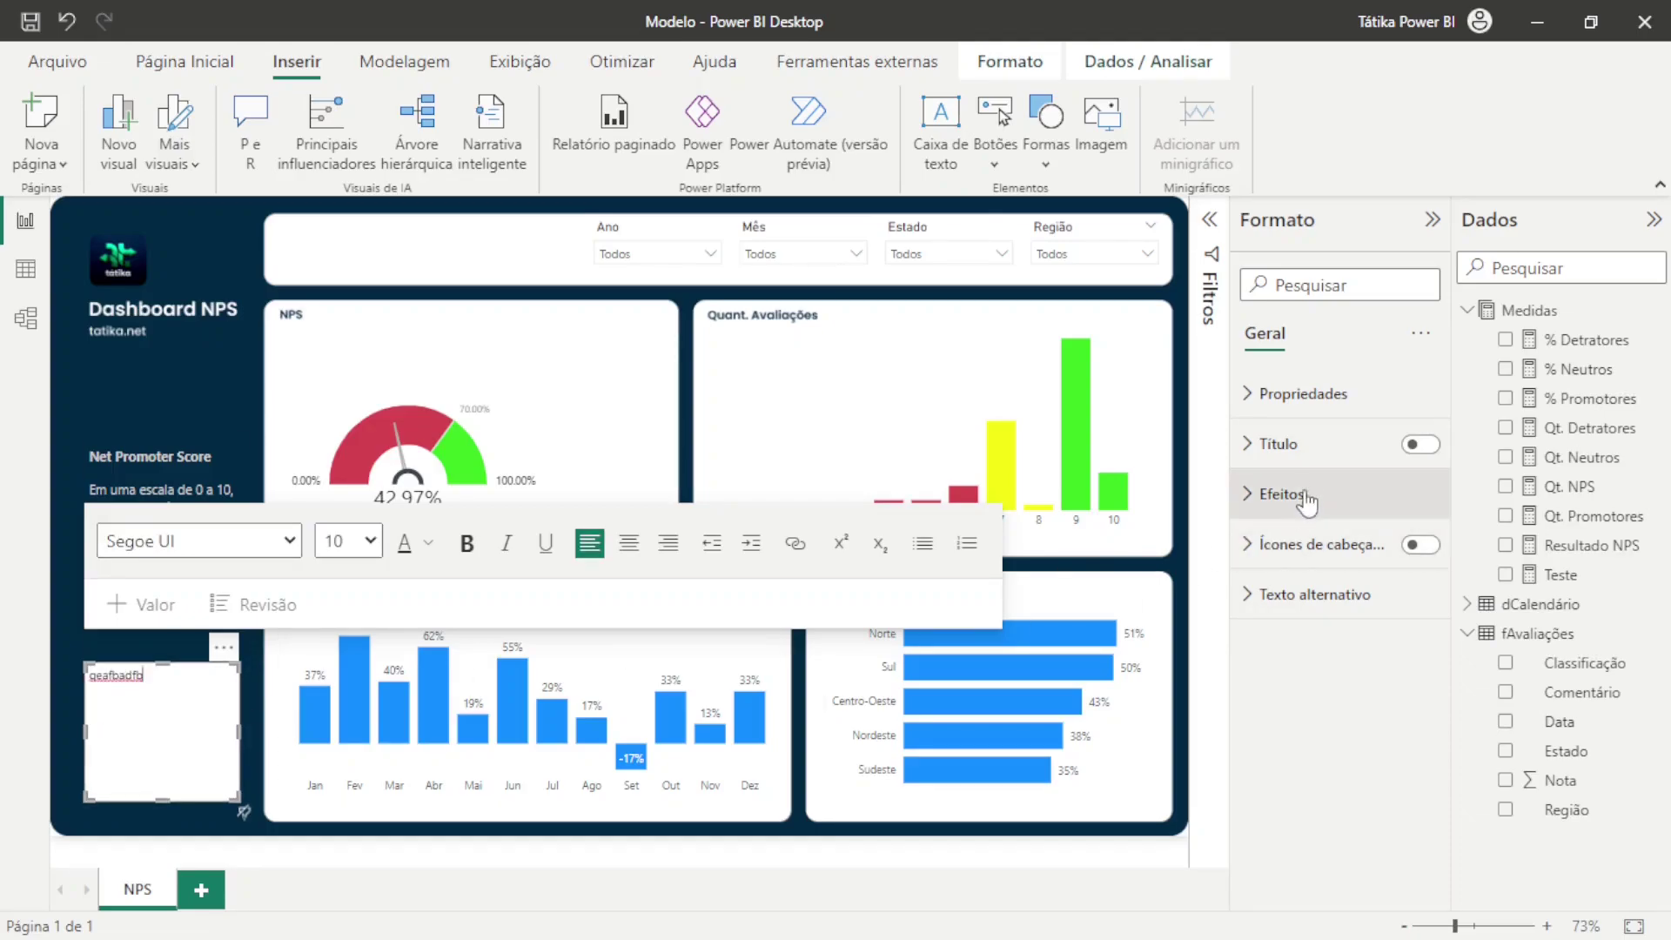
Turn off the sample text box's background and set its text colour to white
click(1279, 493)
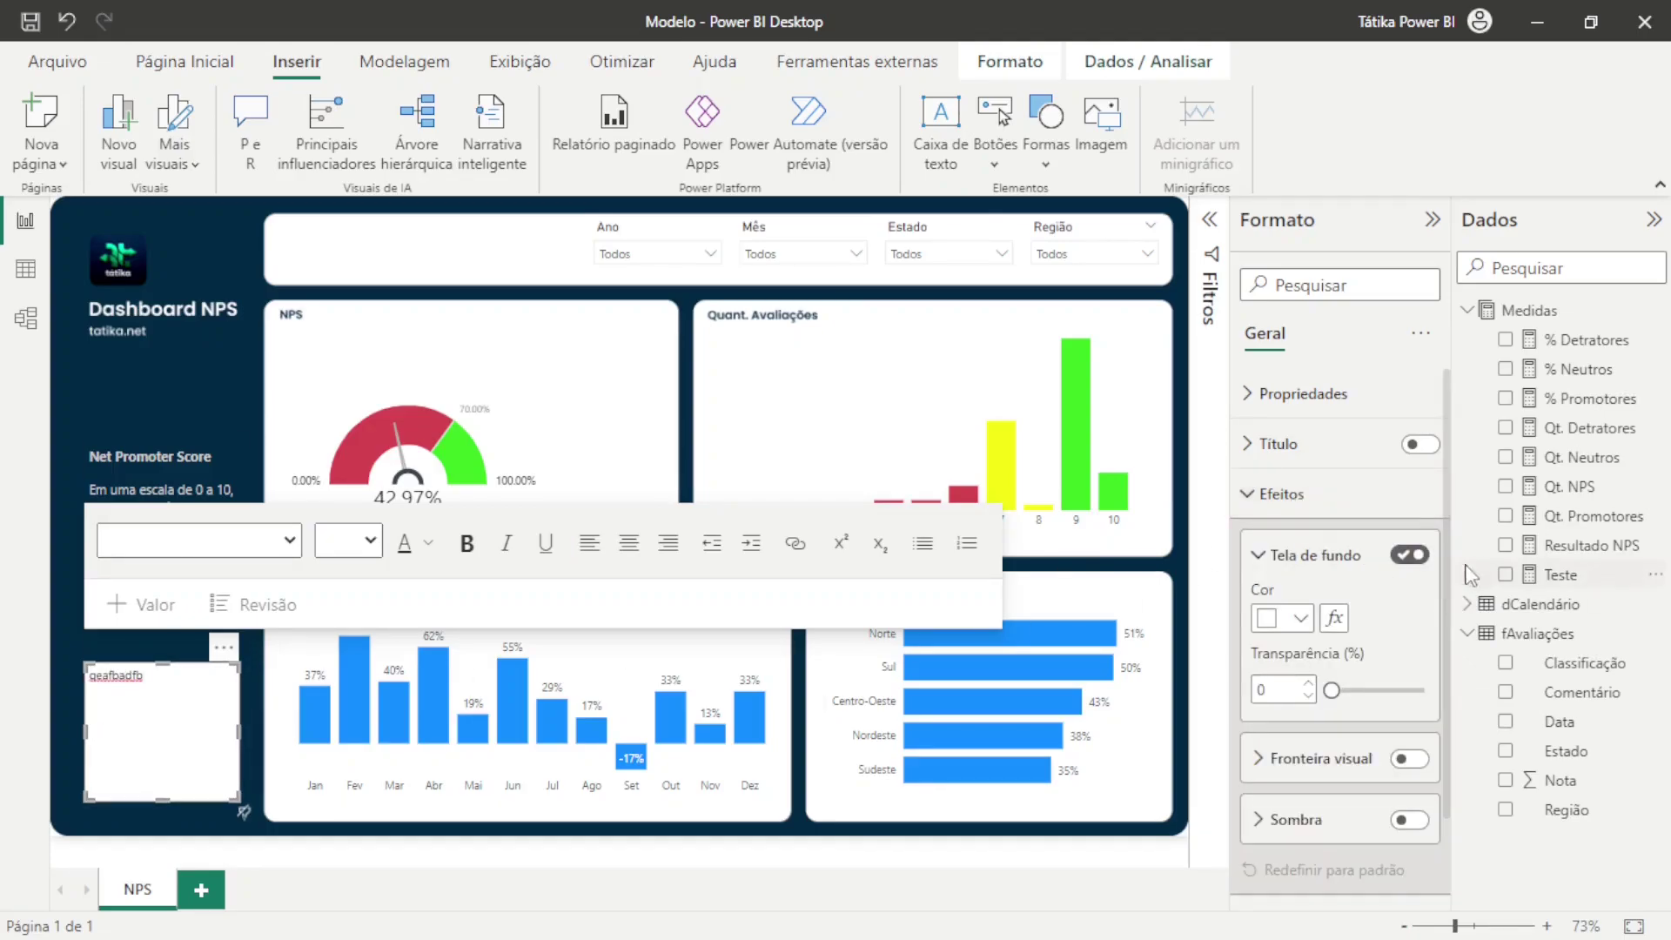
click(1413, 557)
click(171, 677)
drag(171, 677, 63, 663)
click(427, 543)
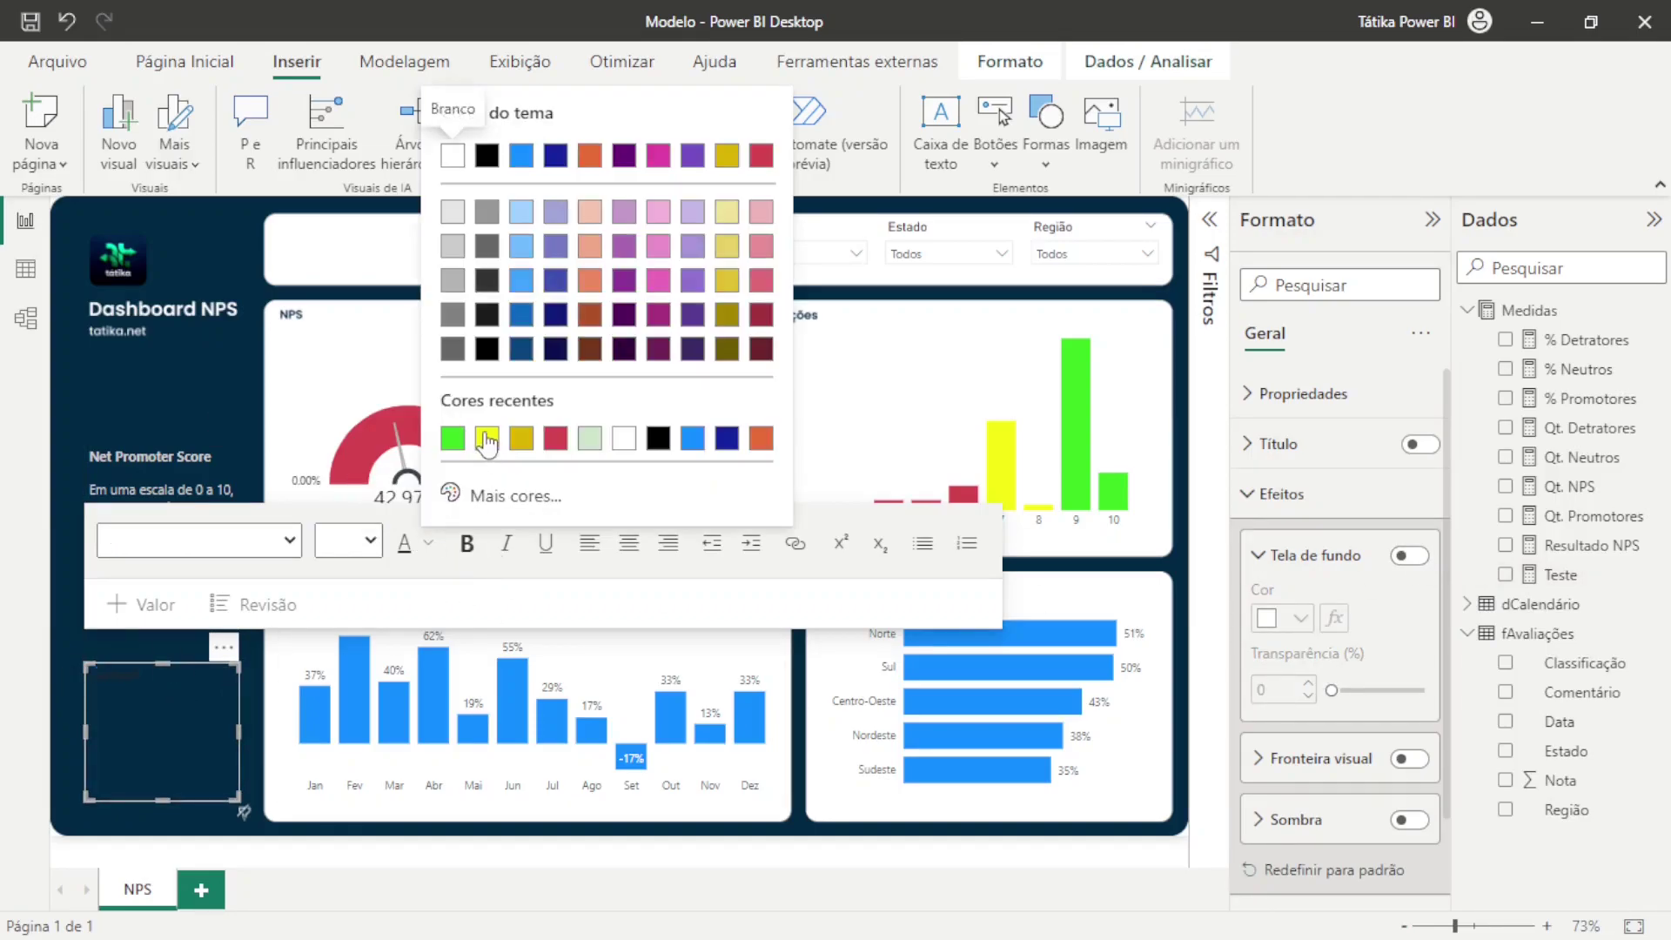
click(453, 256)
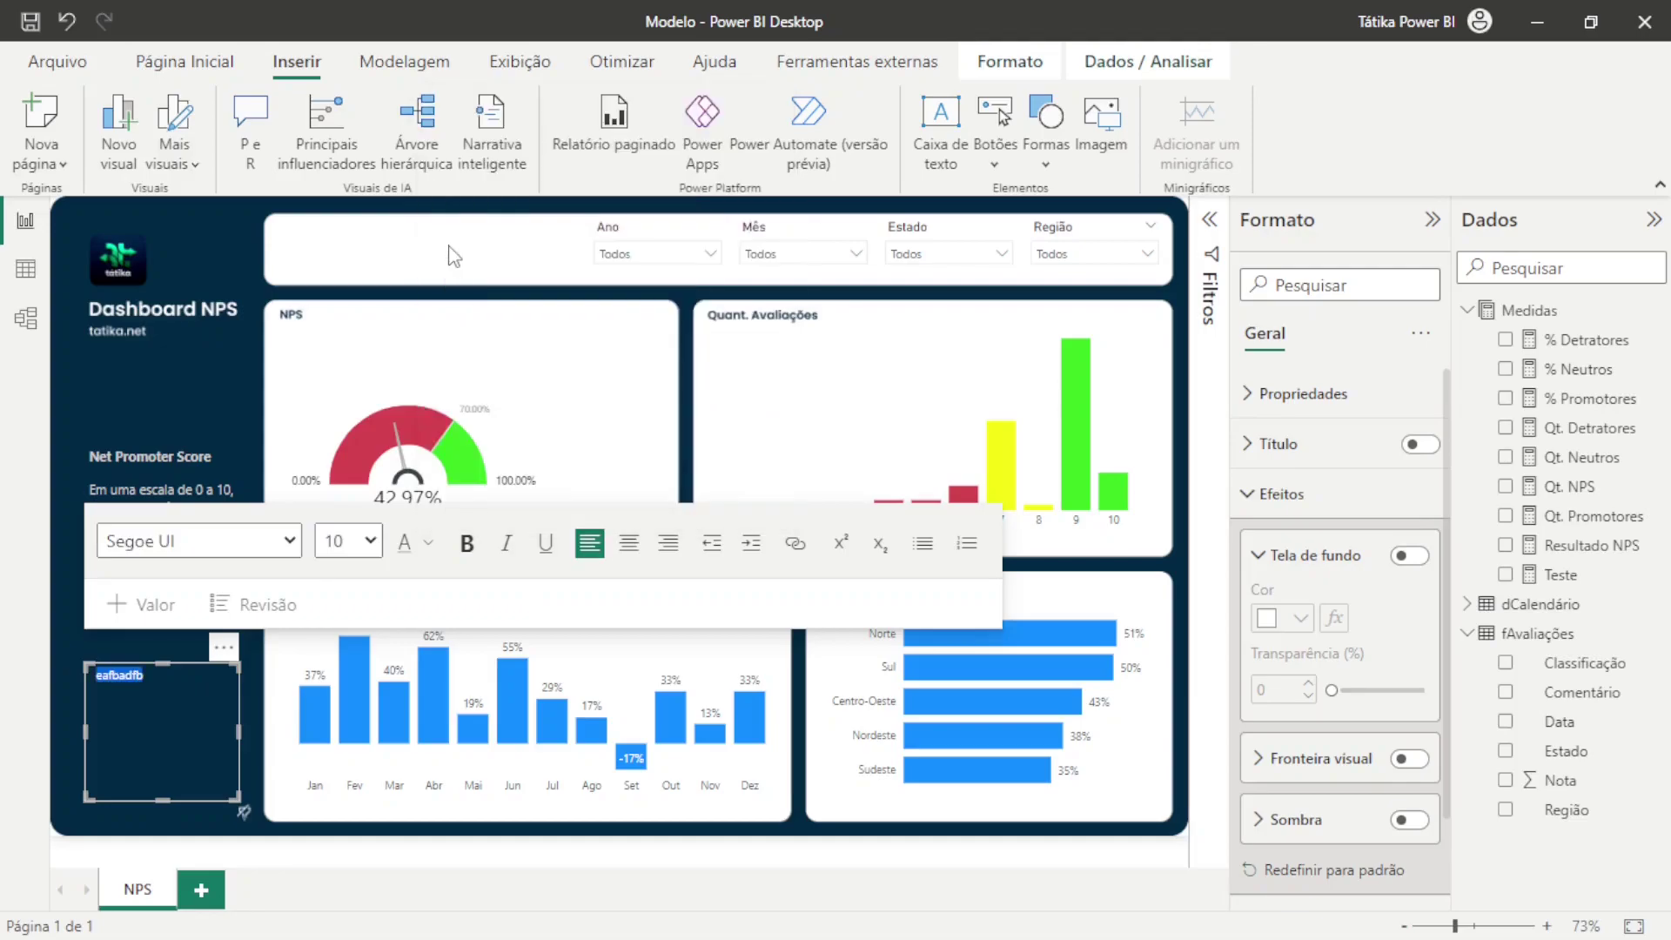
click(63, 687)
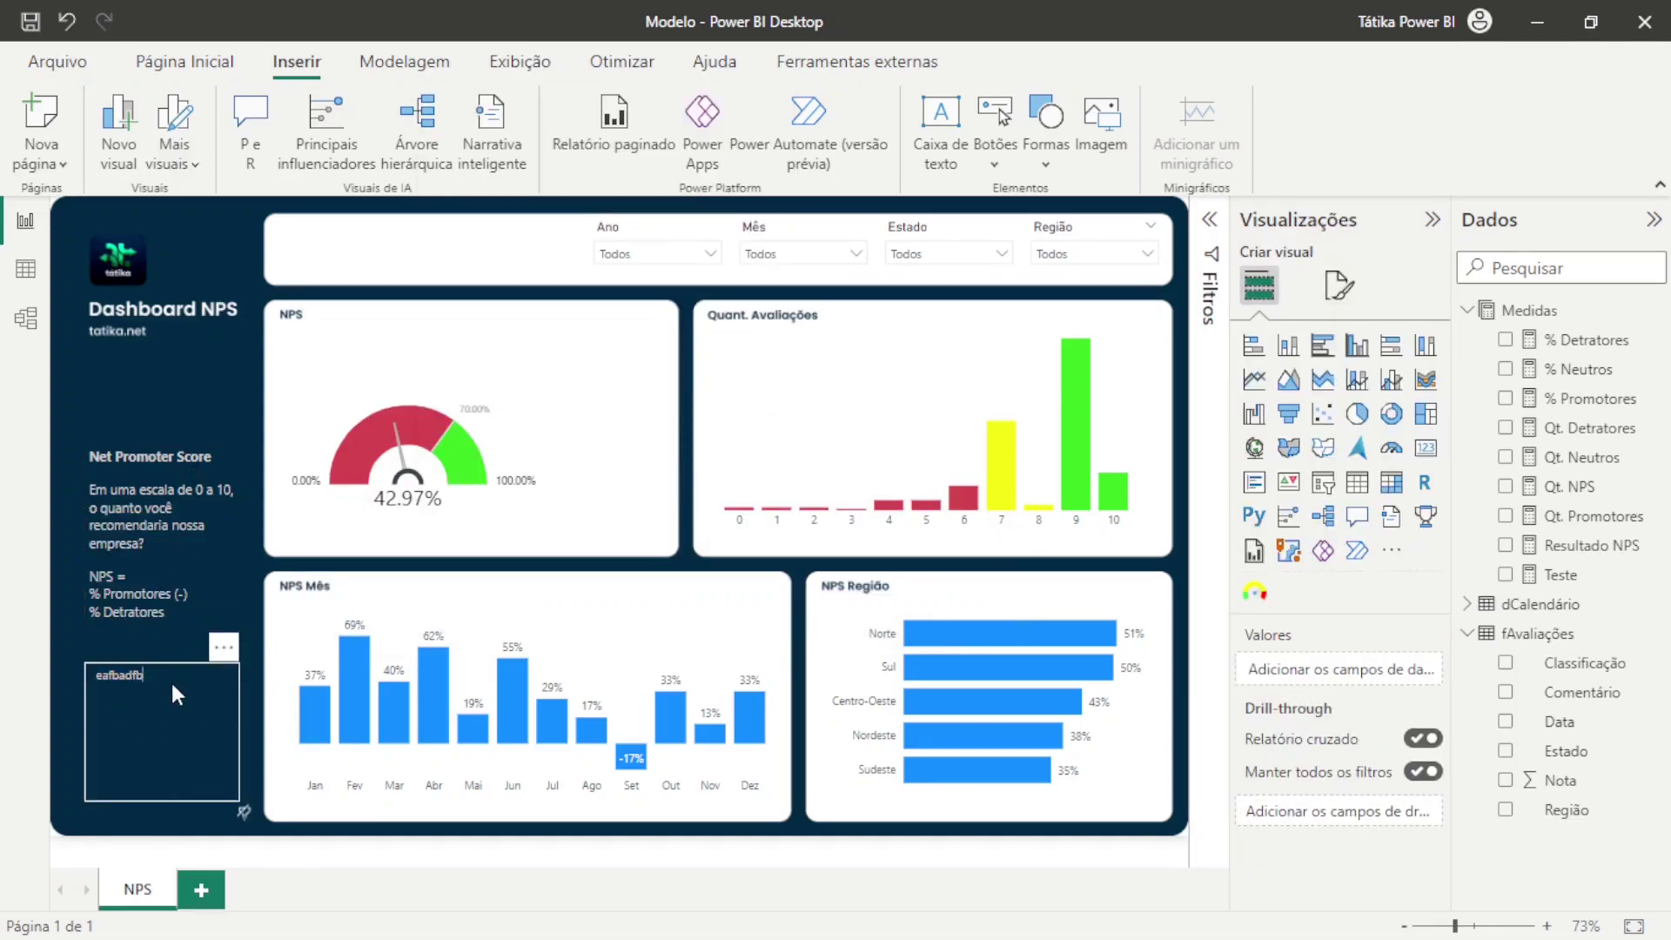
Delete the sample text box from the sidebar
click(171, 677)
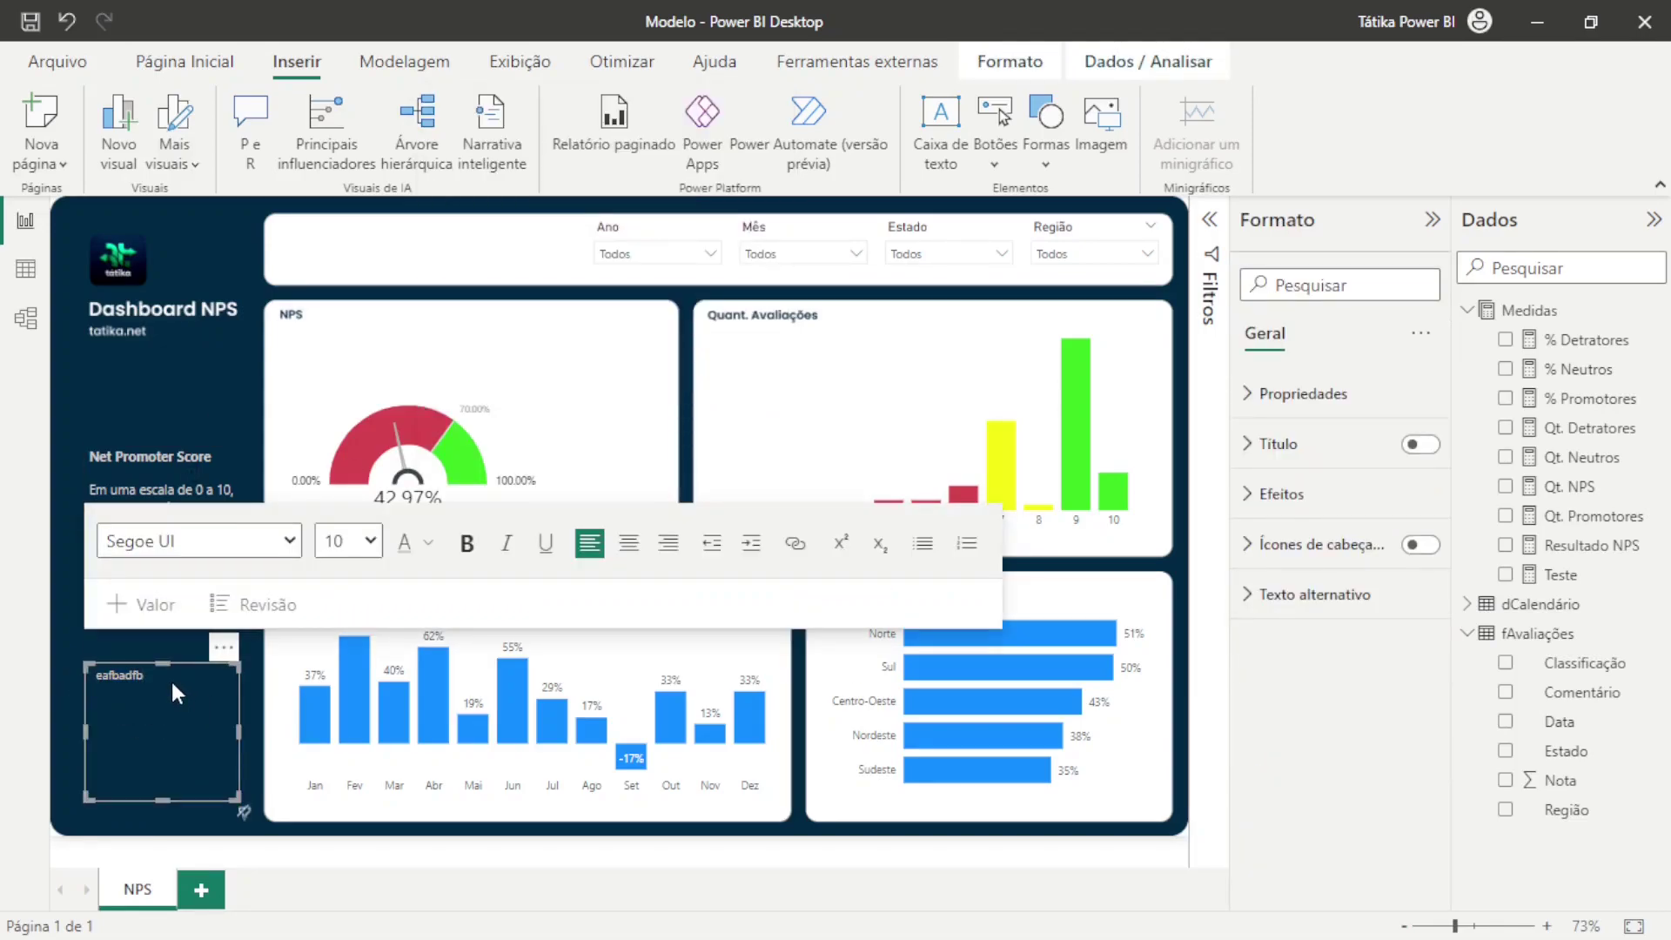
click(224, 647)
click(272, 677)
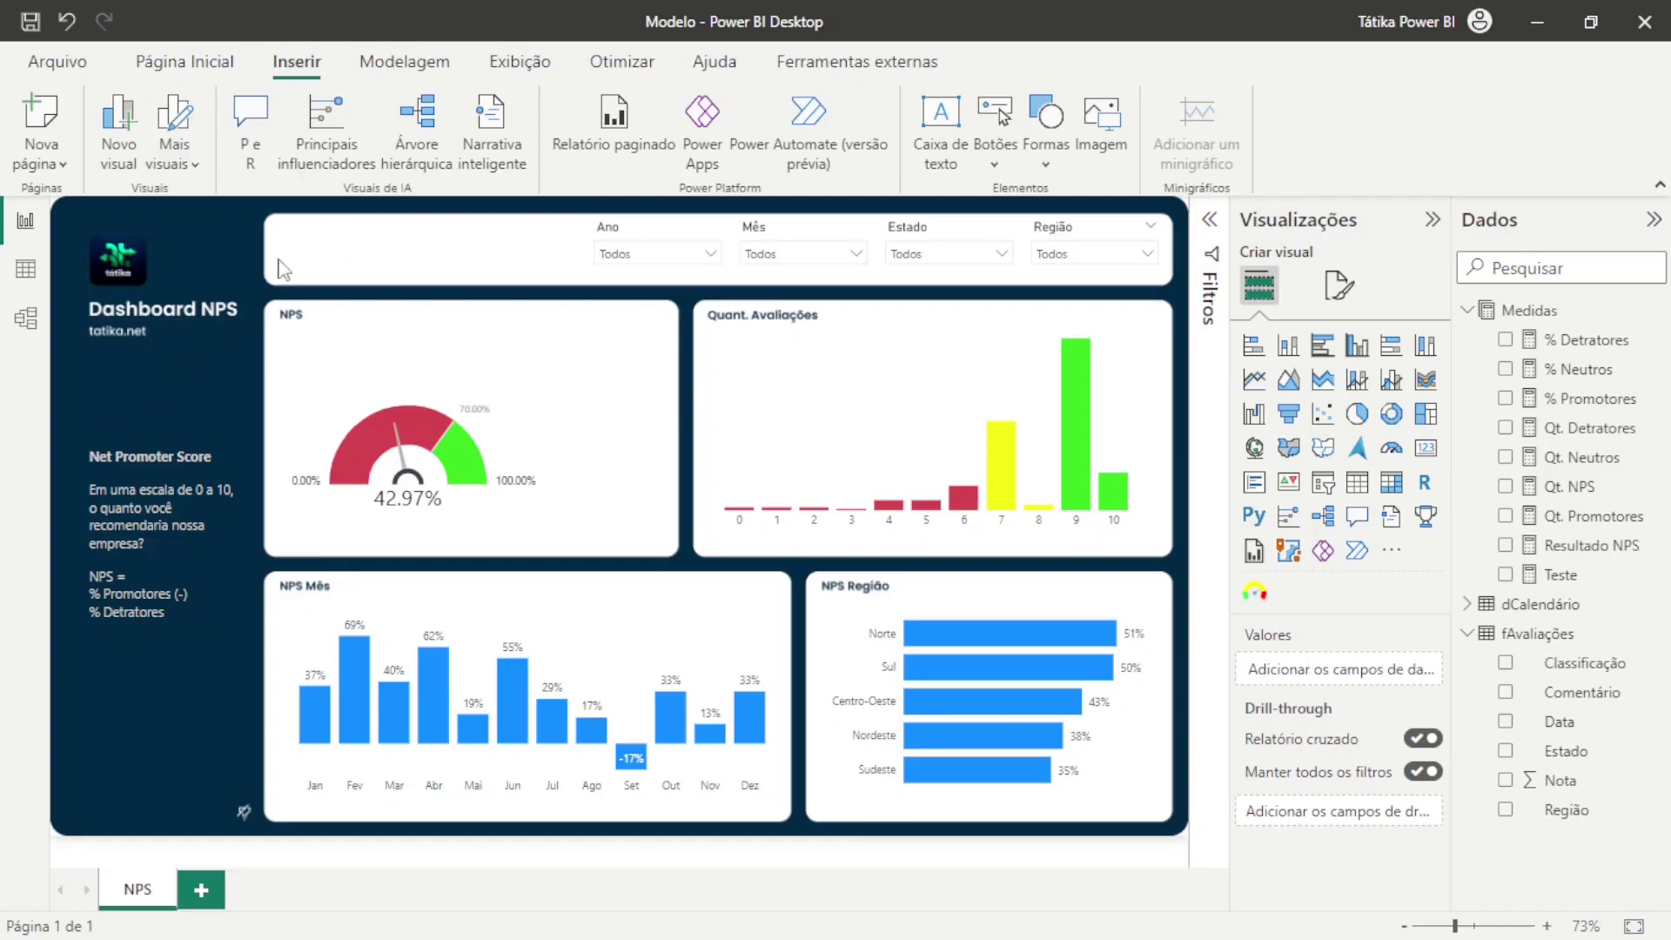
Insert the Score image and fit it into the slicer card, beside the Ano slicer
click(1103, 132)
click(694, 259)
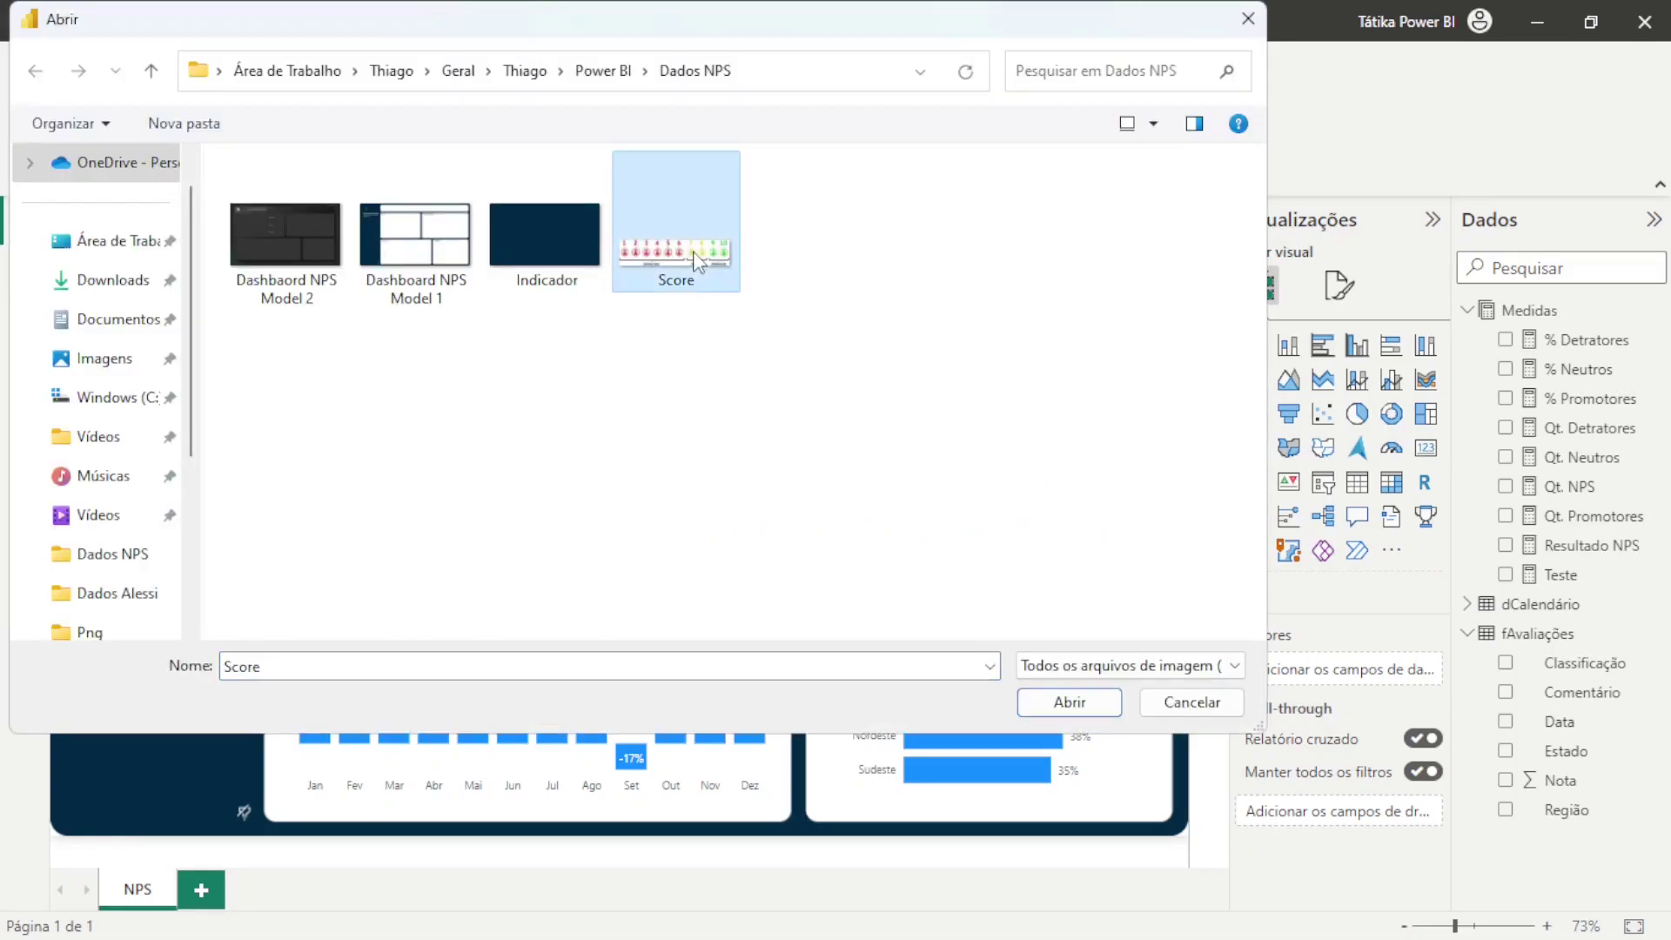
click(1068, 702)
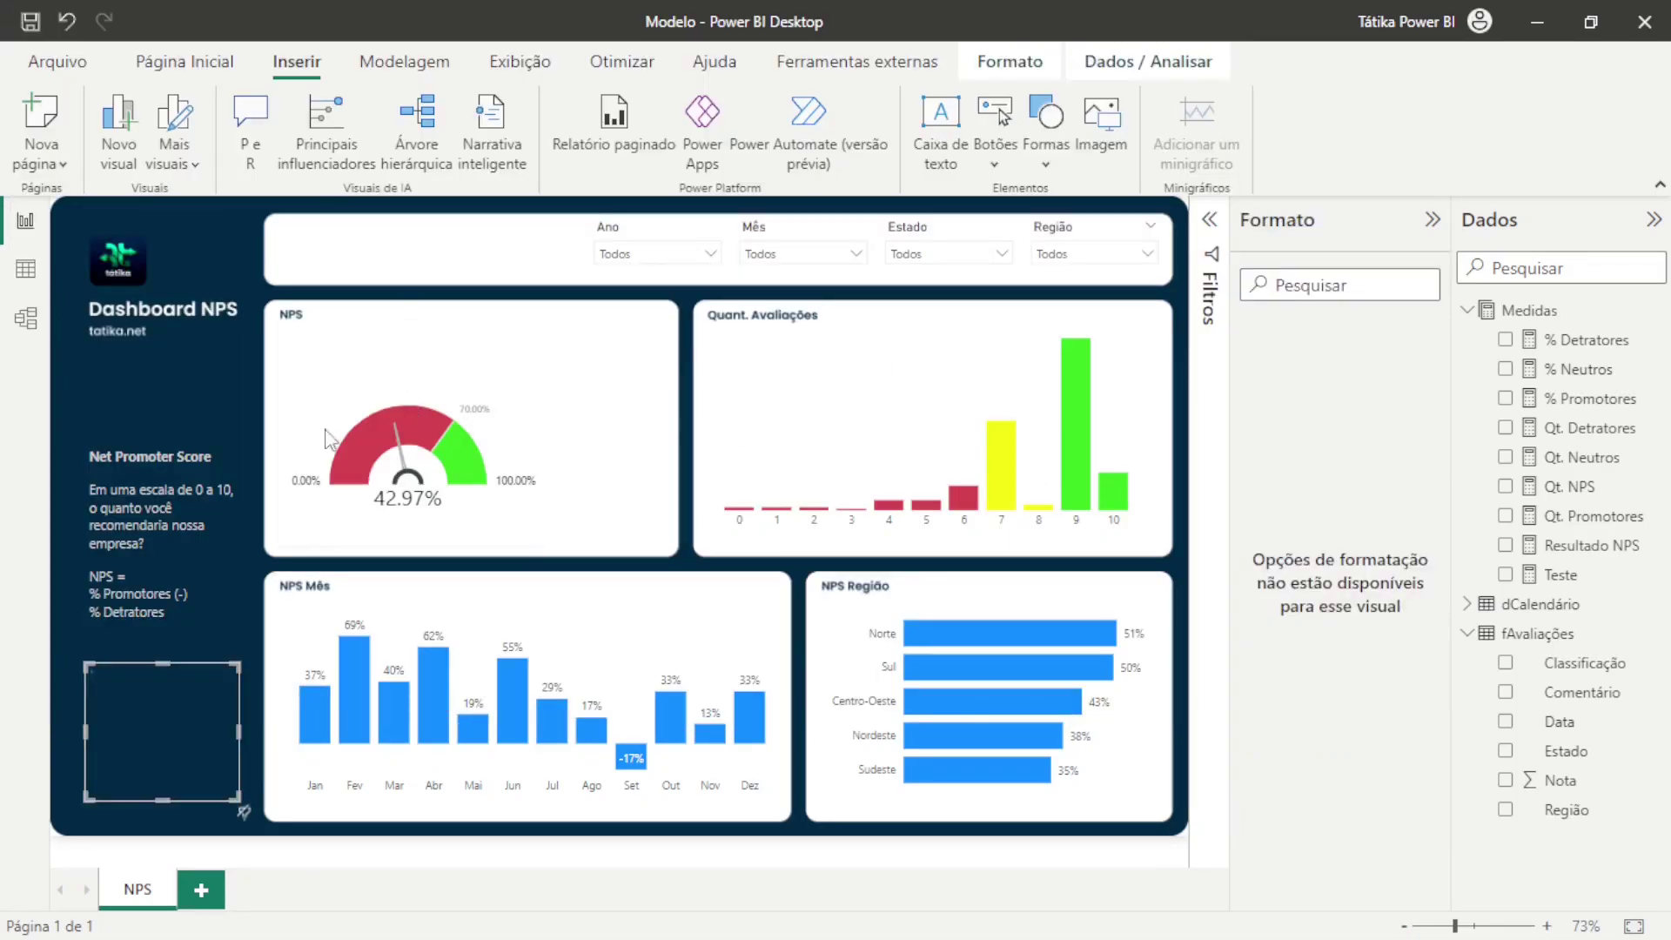
drag(169, 707, 562, 259)
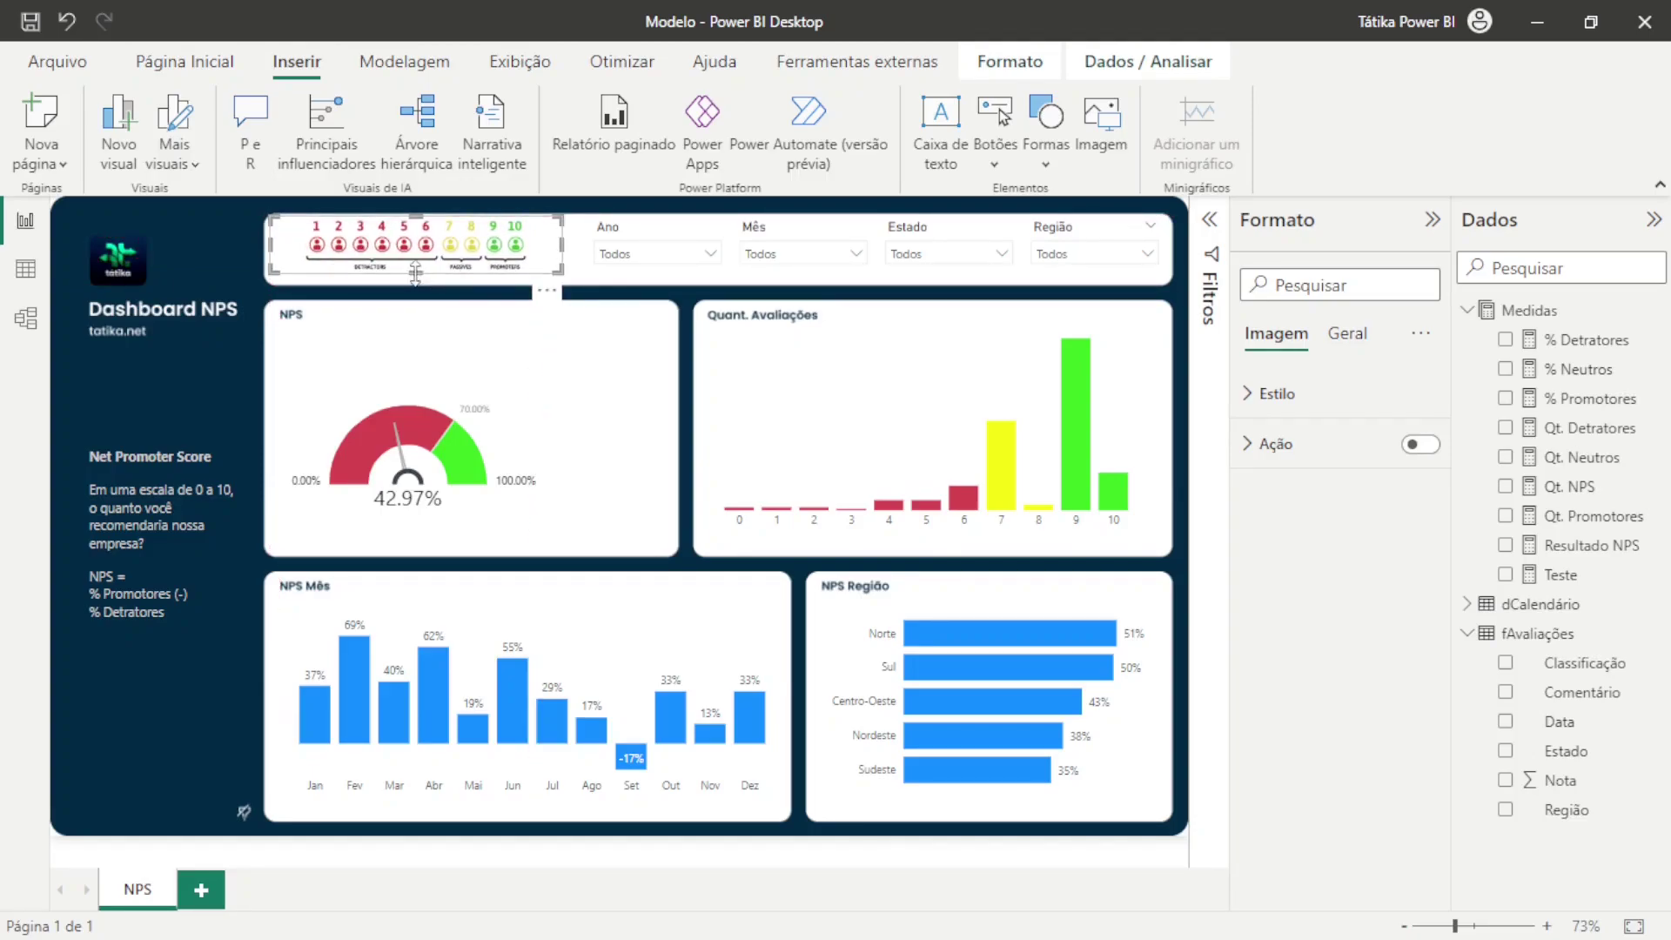
drag(420, 278, 424, 285)
click(238, 238)
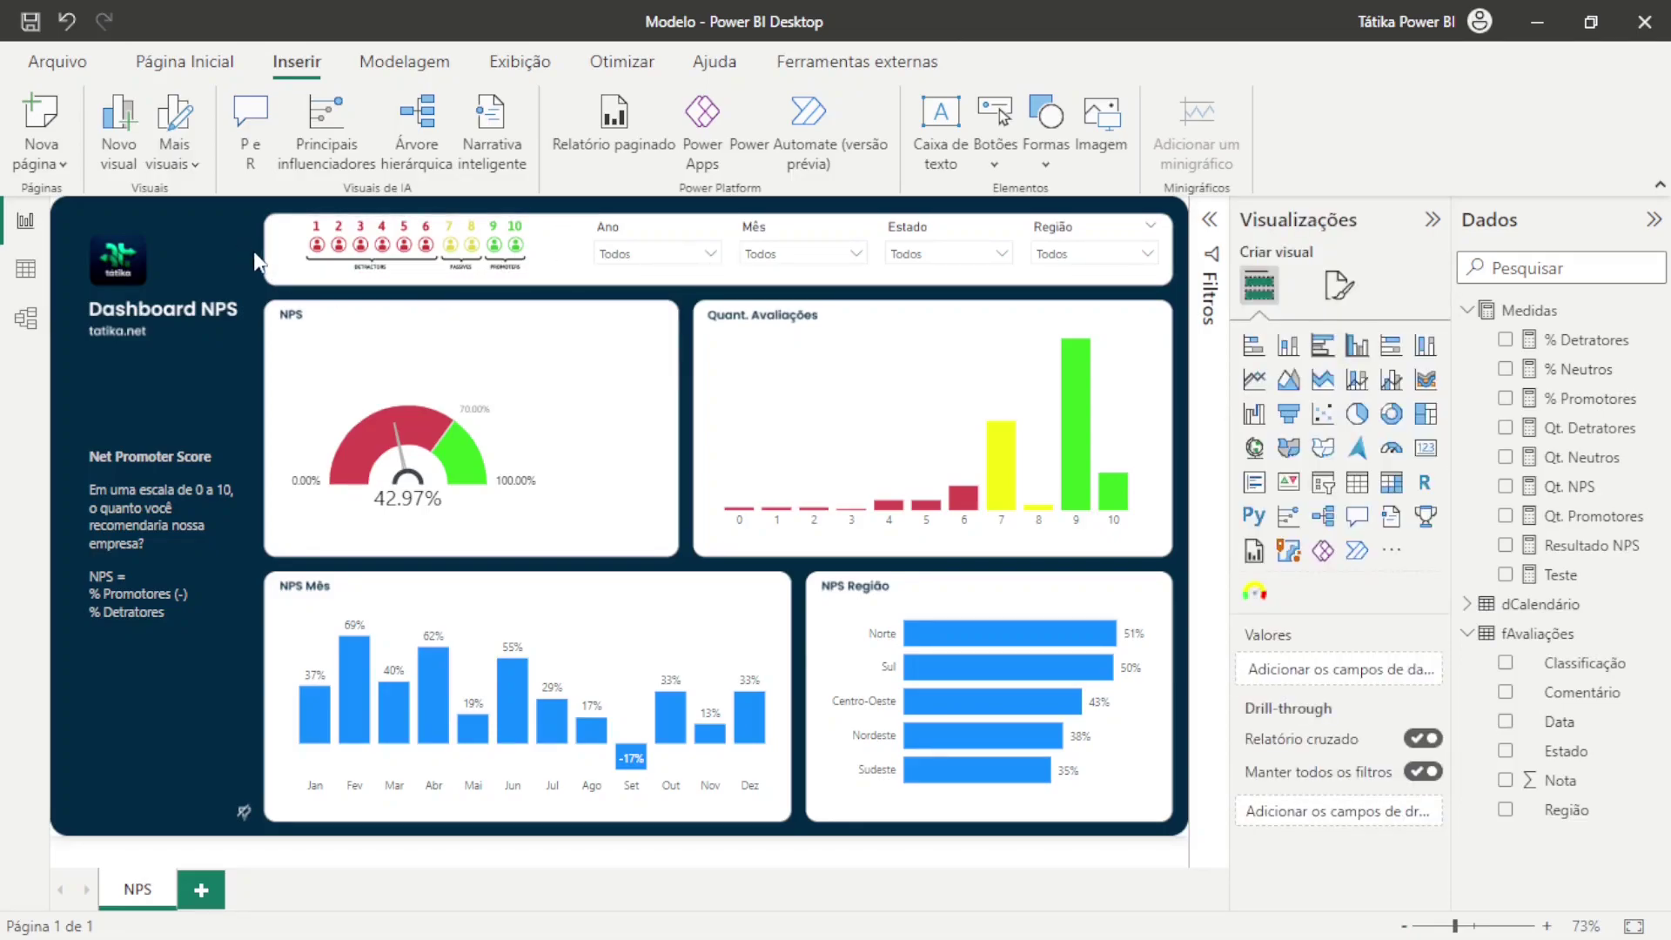
click(385, 271)
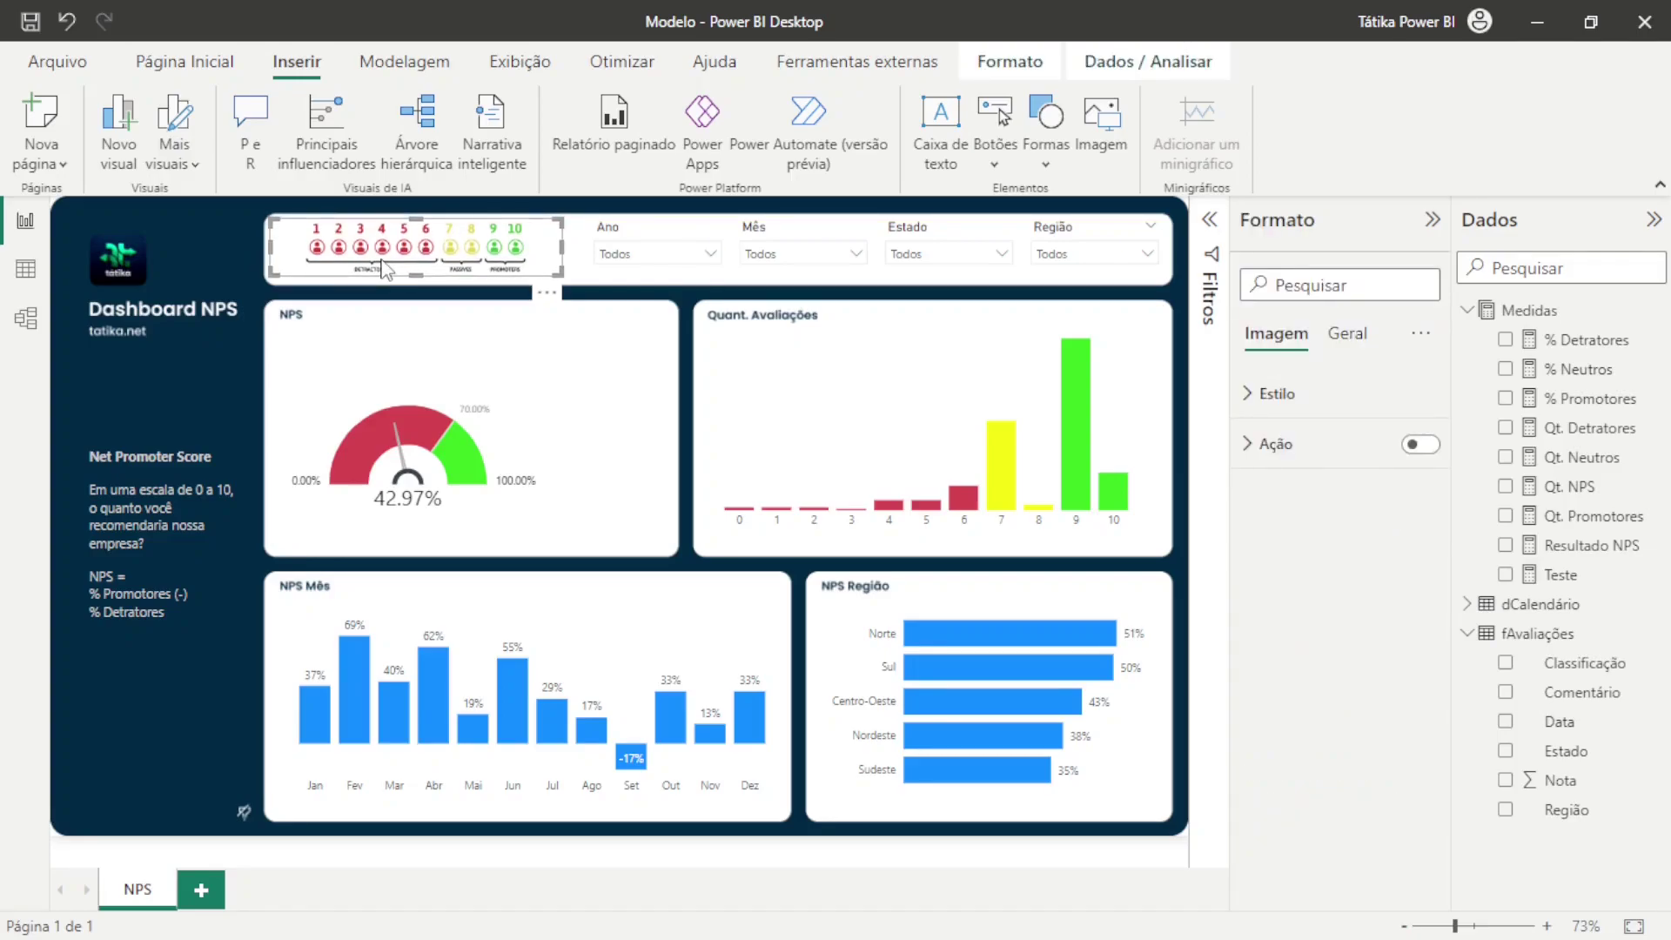
click(227, 237)
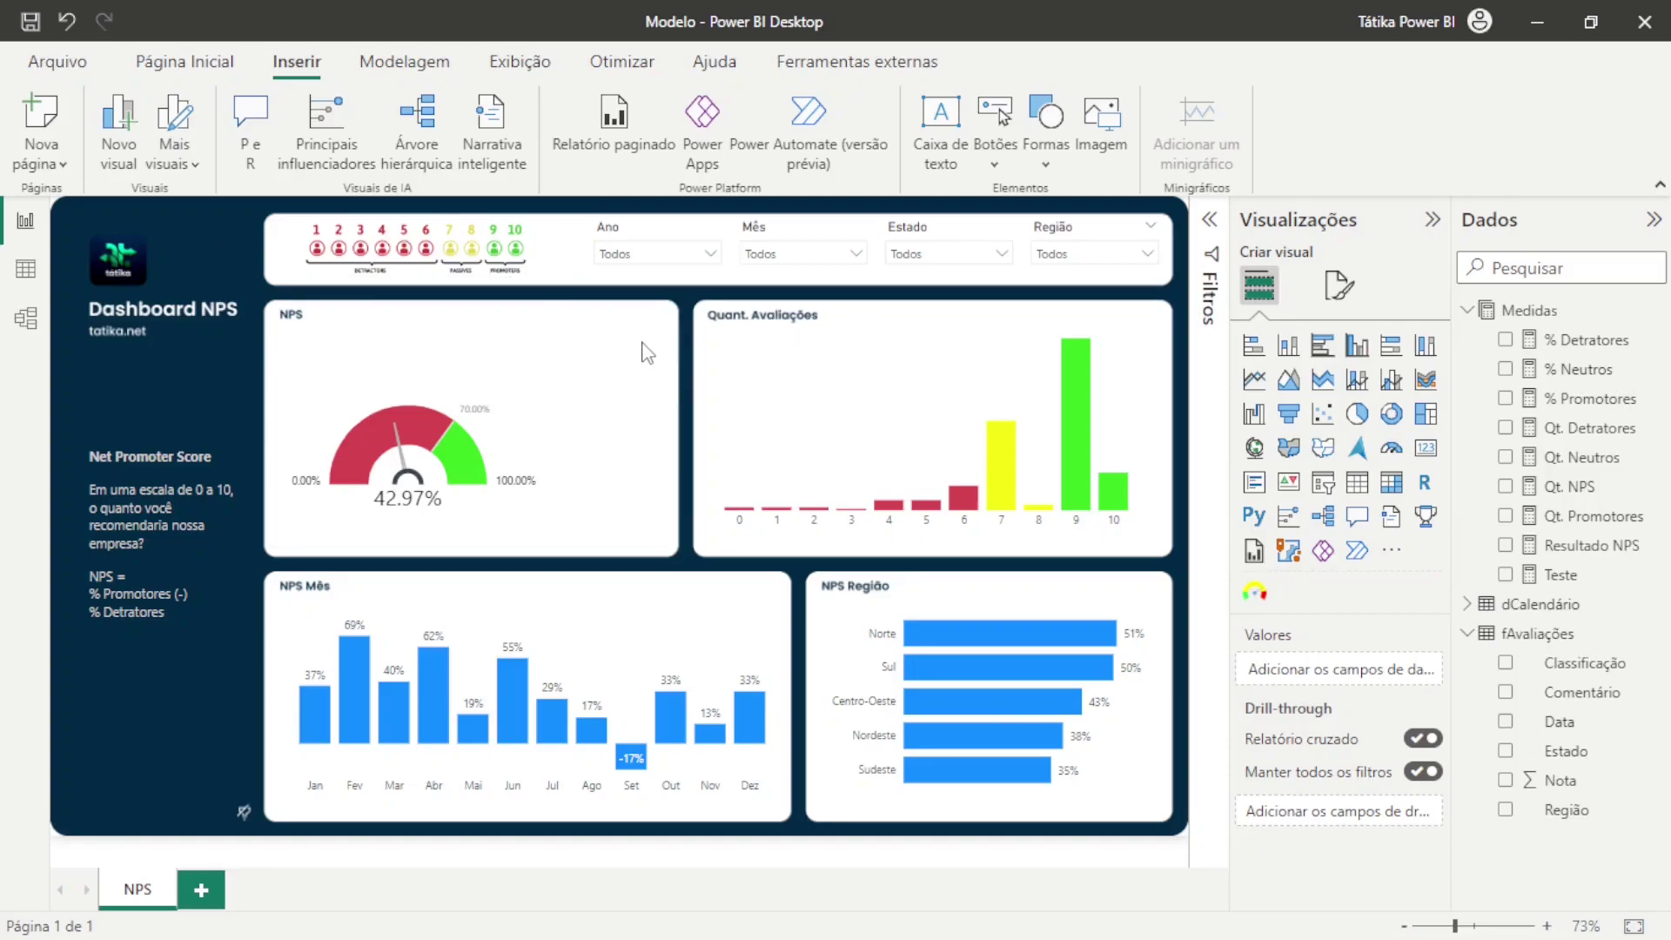
Insert a small donut chart in the upper corner of the NPS card, with Qt. Promotores and Qt. NPS as values
click(1390, 413)
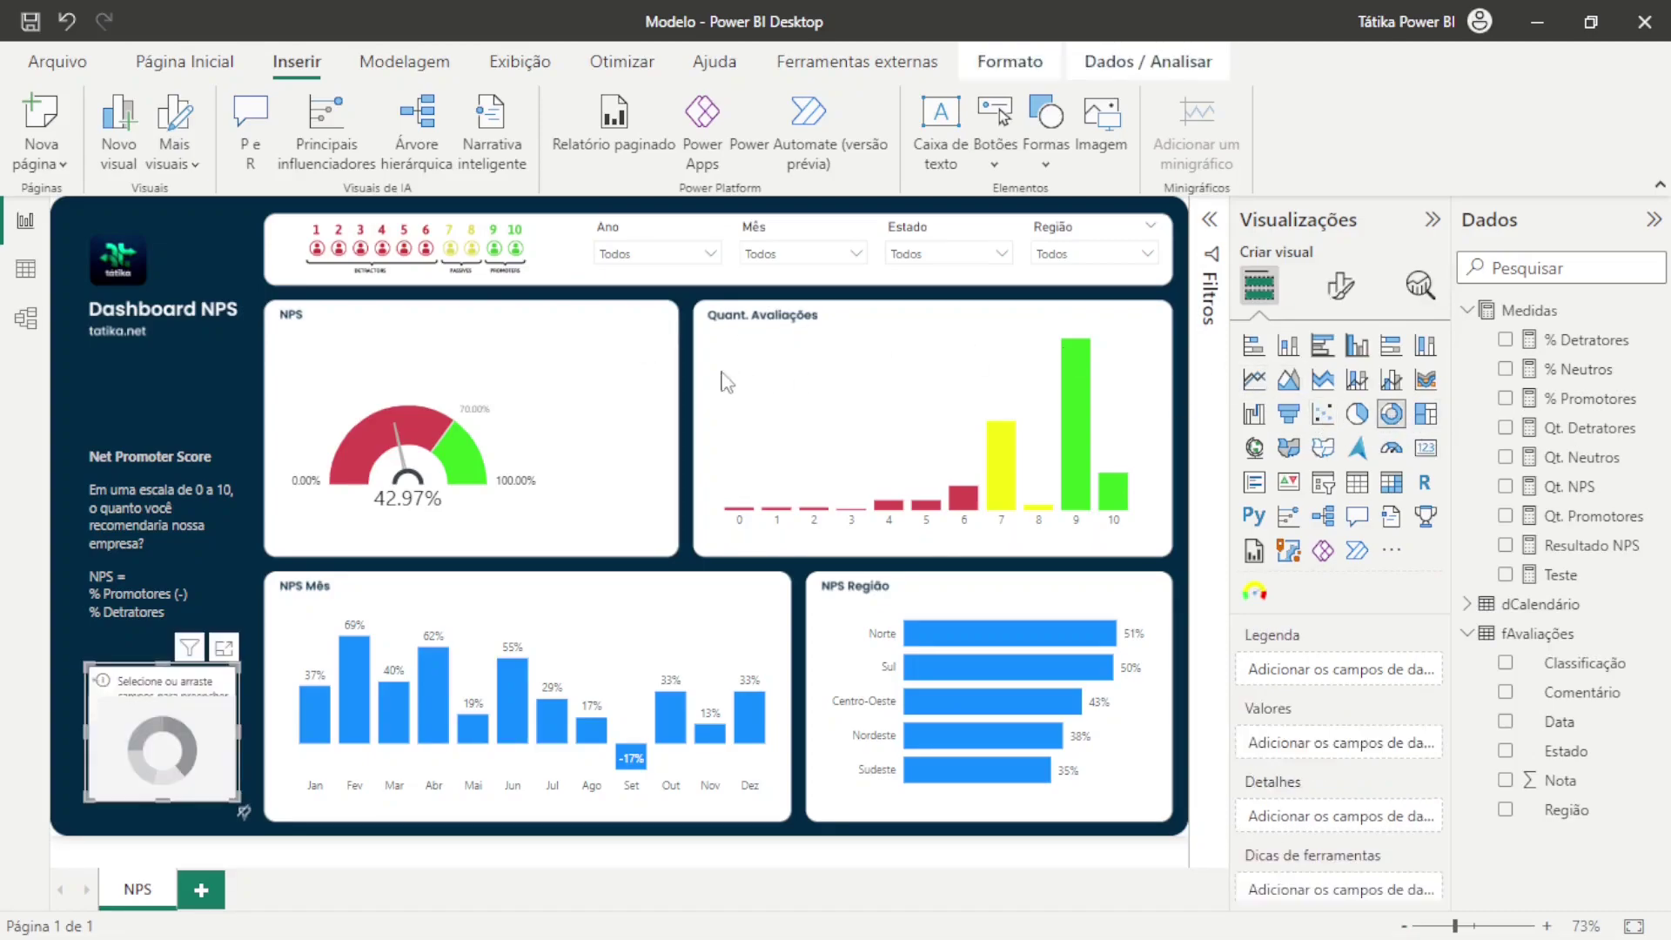
drag(103, 755, 663, 388)
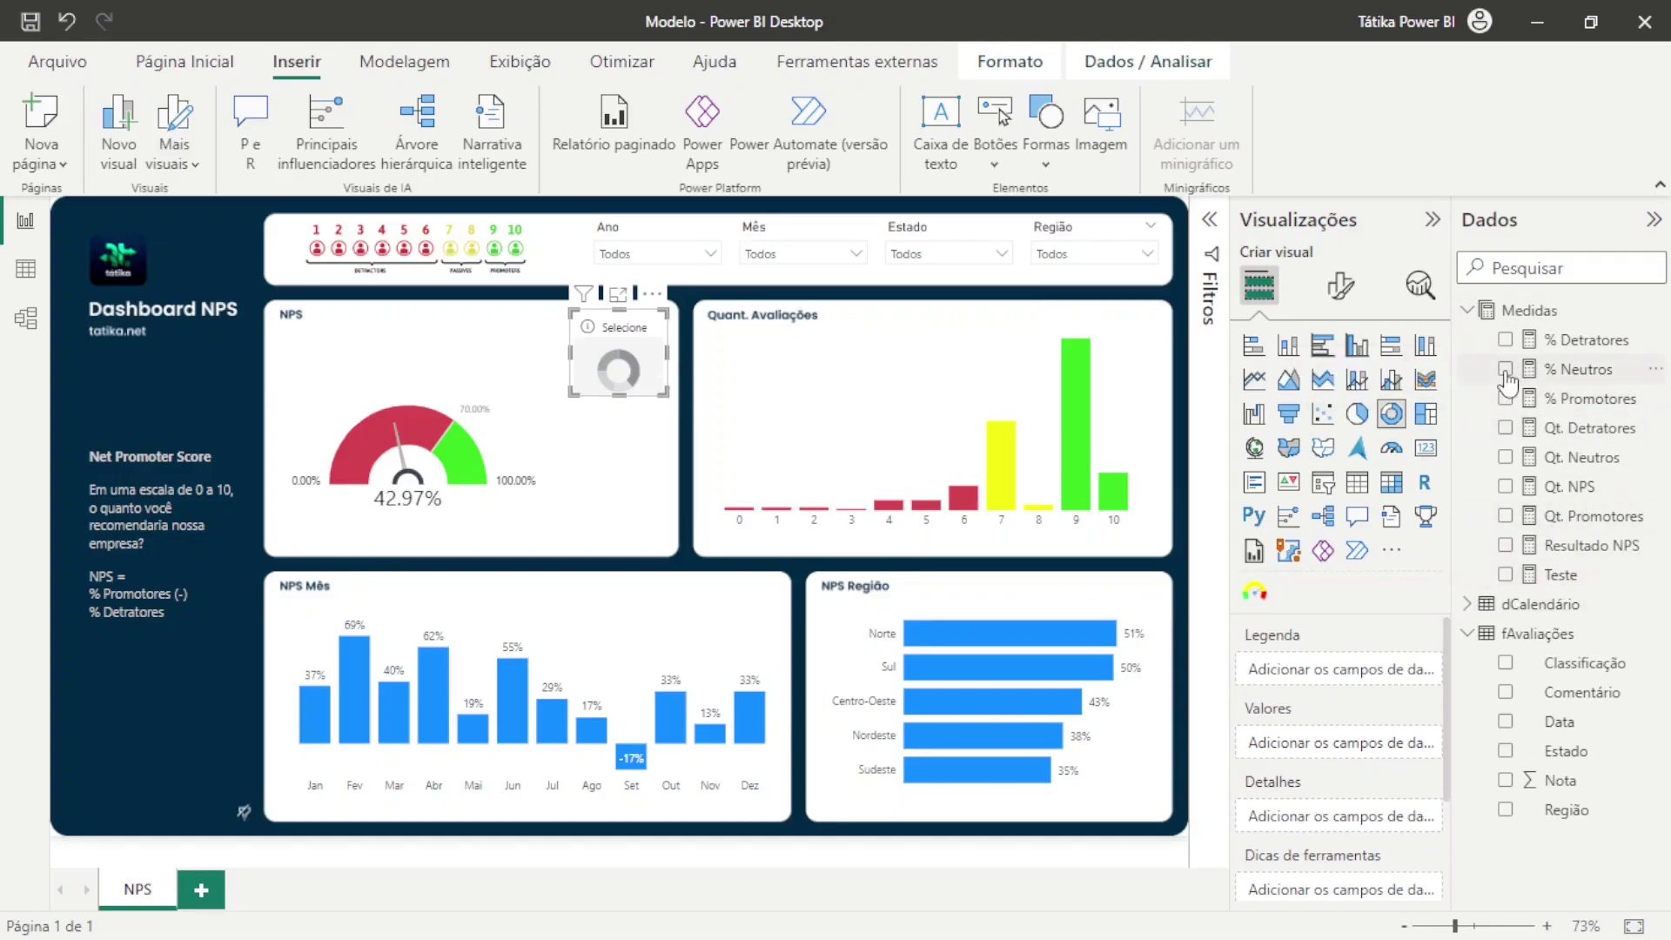
click(1506, 516)
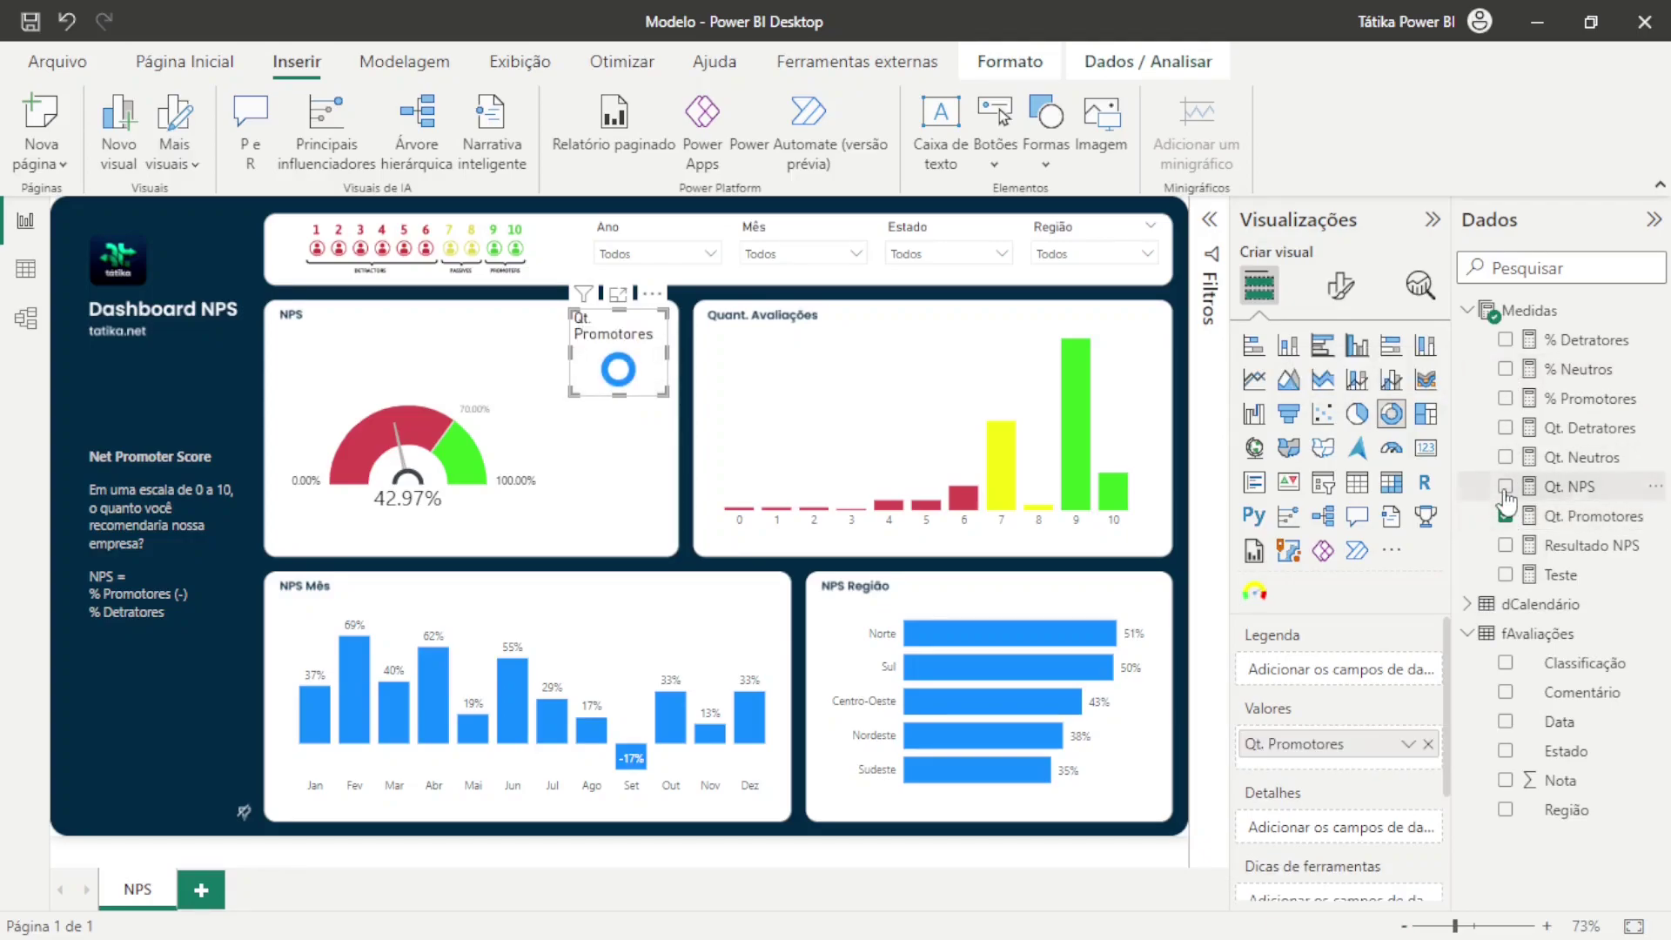
click(1506, 488)
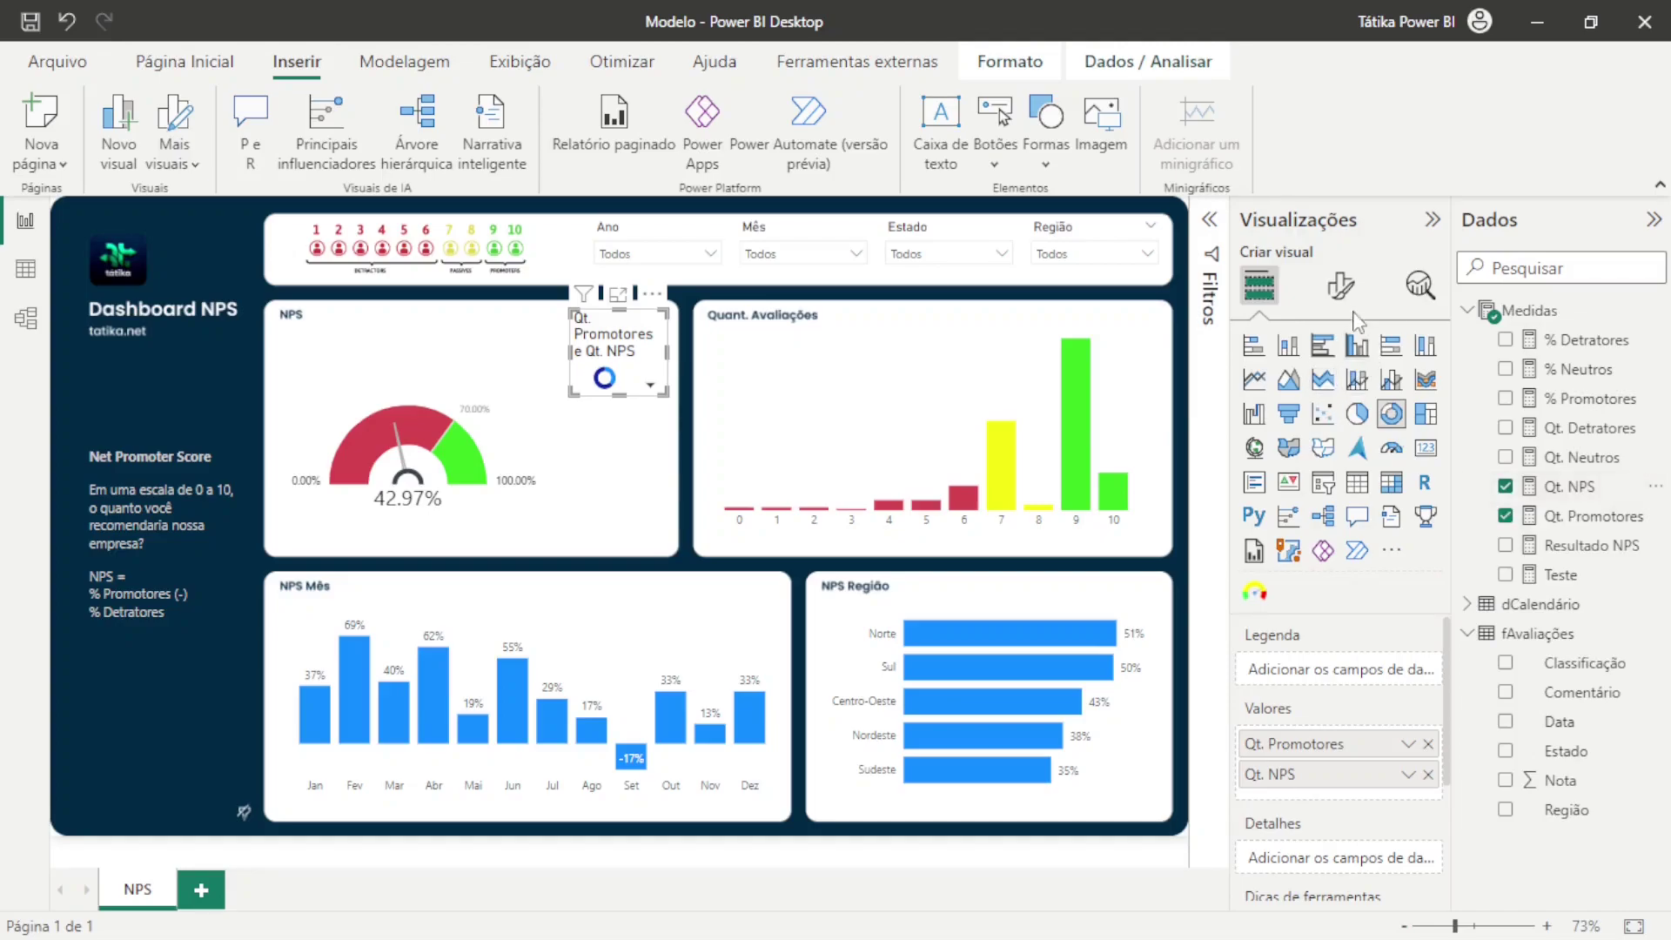
Turn off the donut chart's legend, detail labels and title, and check a slice's tooltip
click(1340, 285)
click(1420, 455)
click(1414, 573)
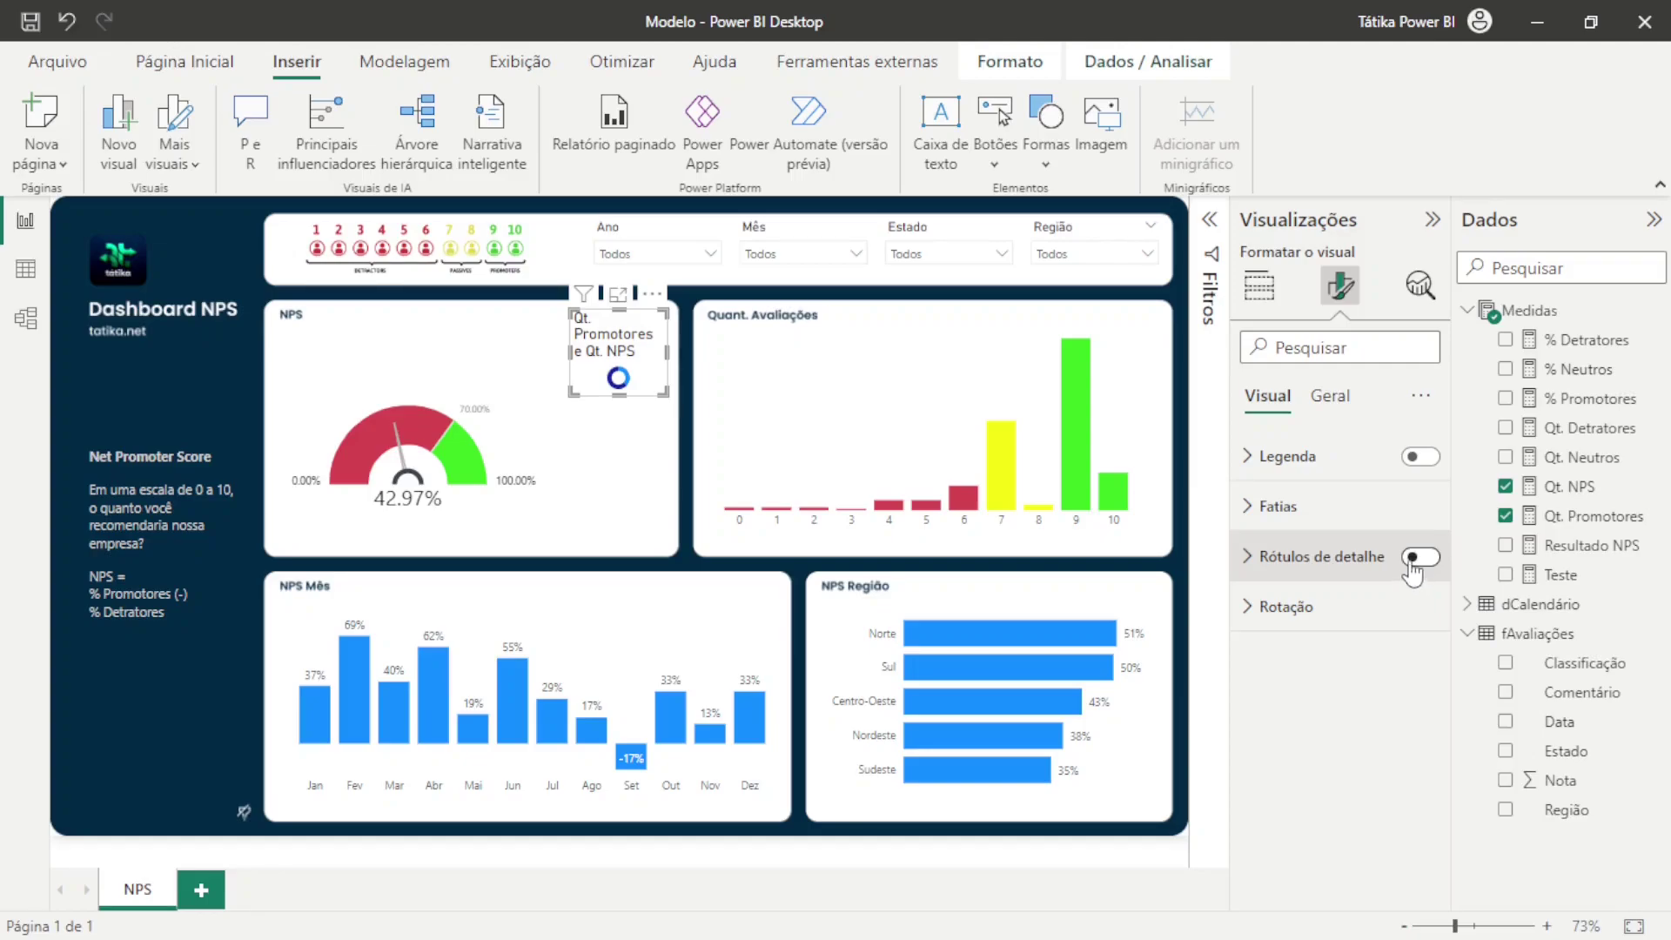
click(1329, 396)
click(1421, 507)
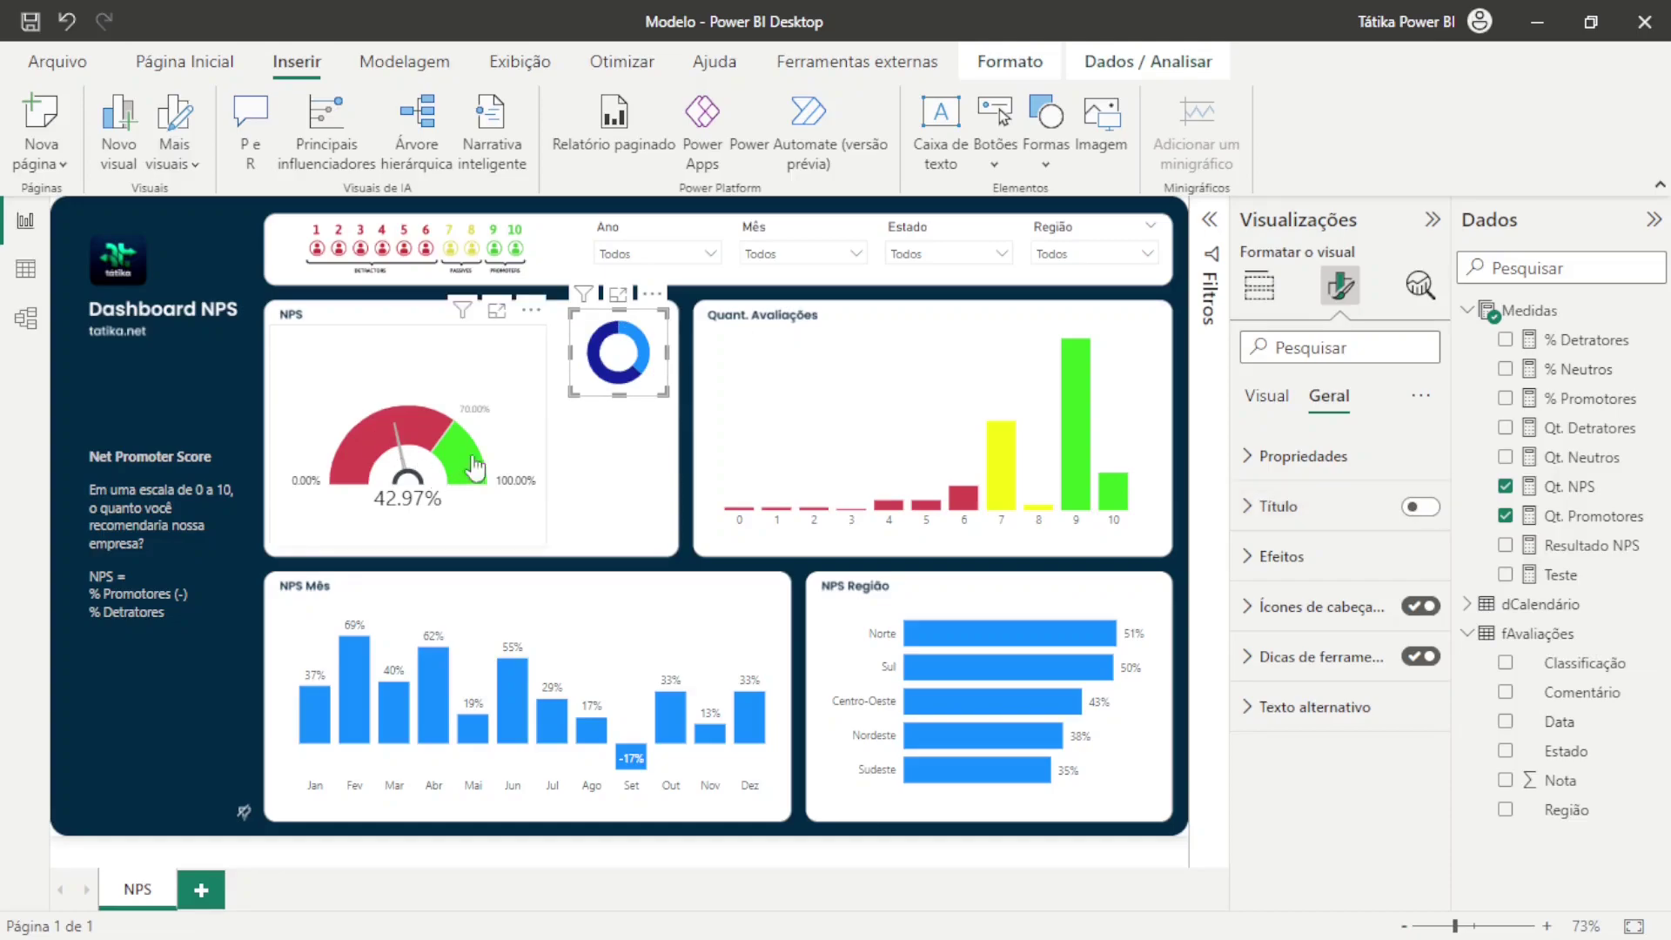
click(622, 366)
mouse_move(638, 374)
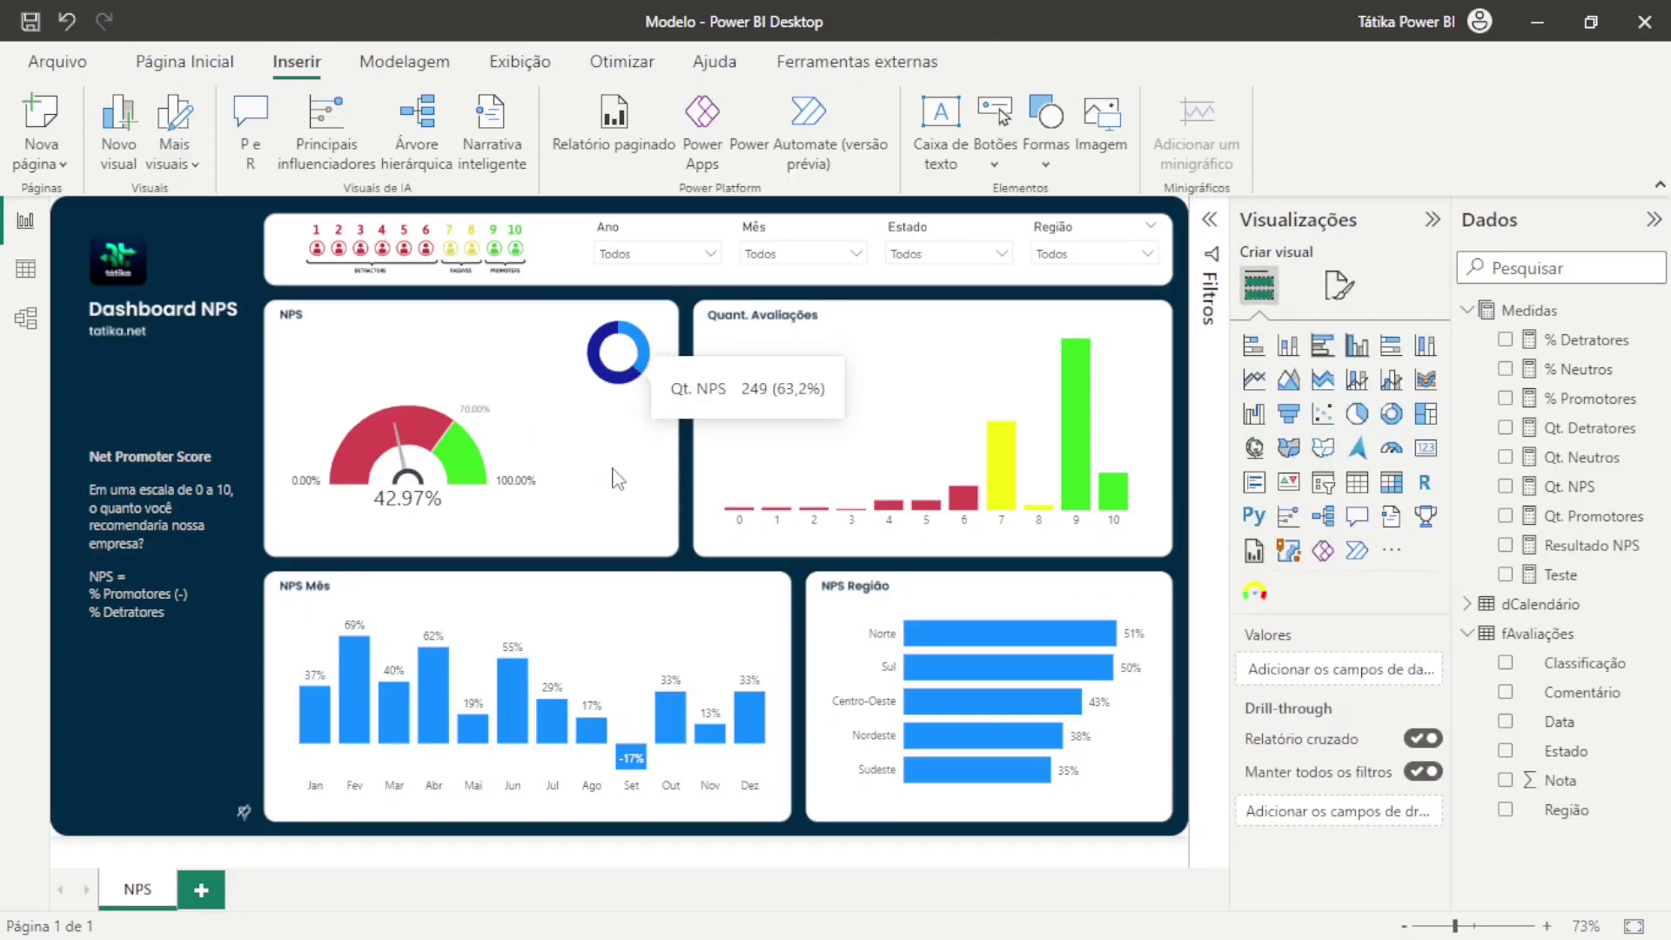
Insert a small card just below the donut chart in the NPS card, showing the % Promotores measure
click(1425, 448)
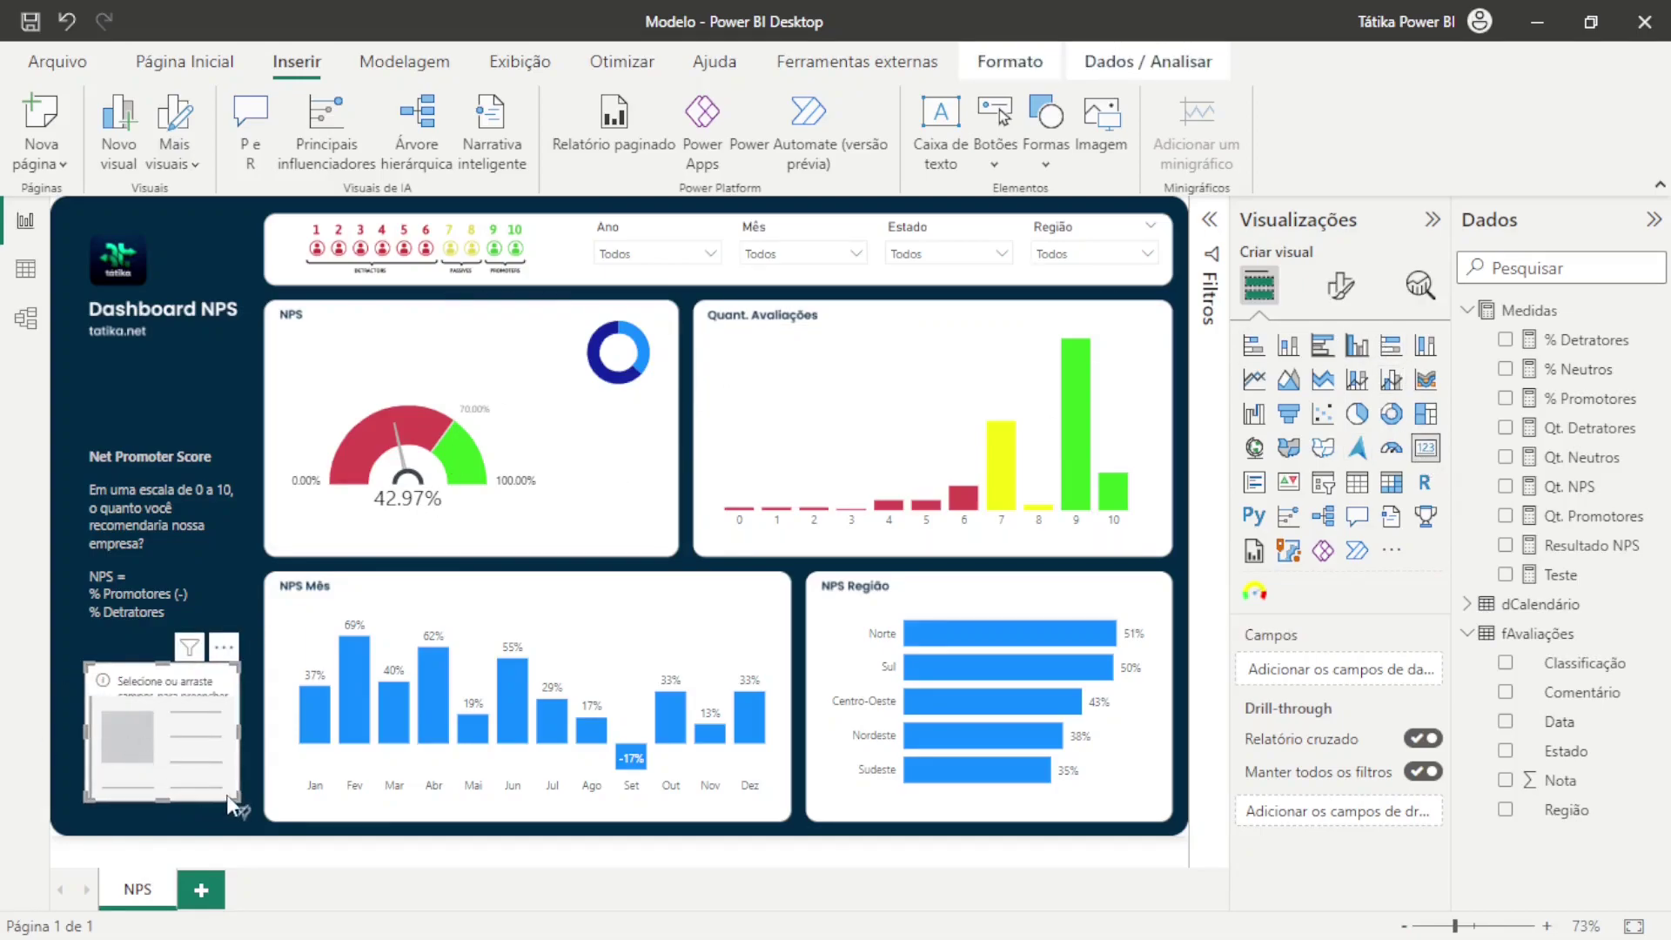
drag(237, 798, 650, 462)
drag(662, 463, 660, 459)
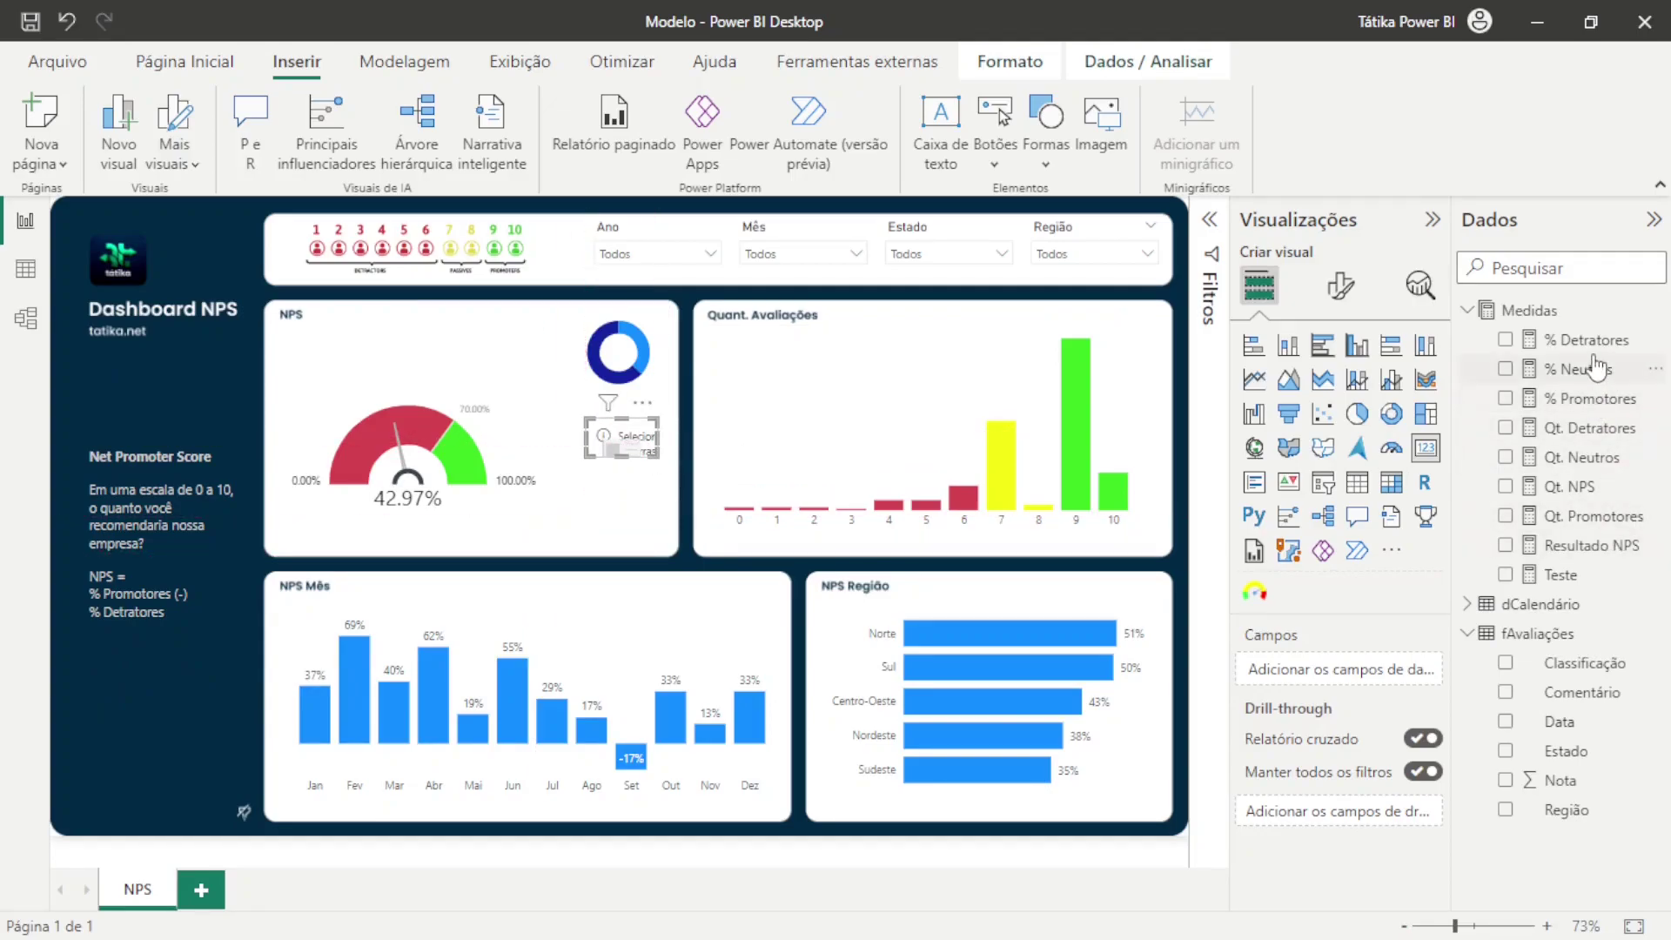
drag(1594, 398, 629, 440)
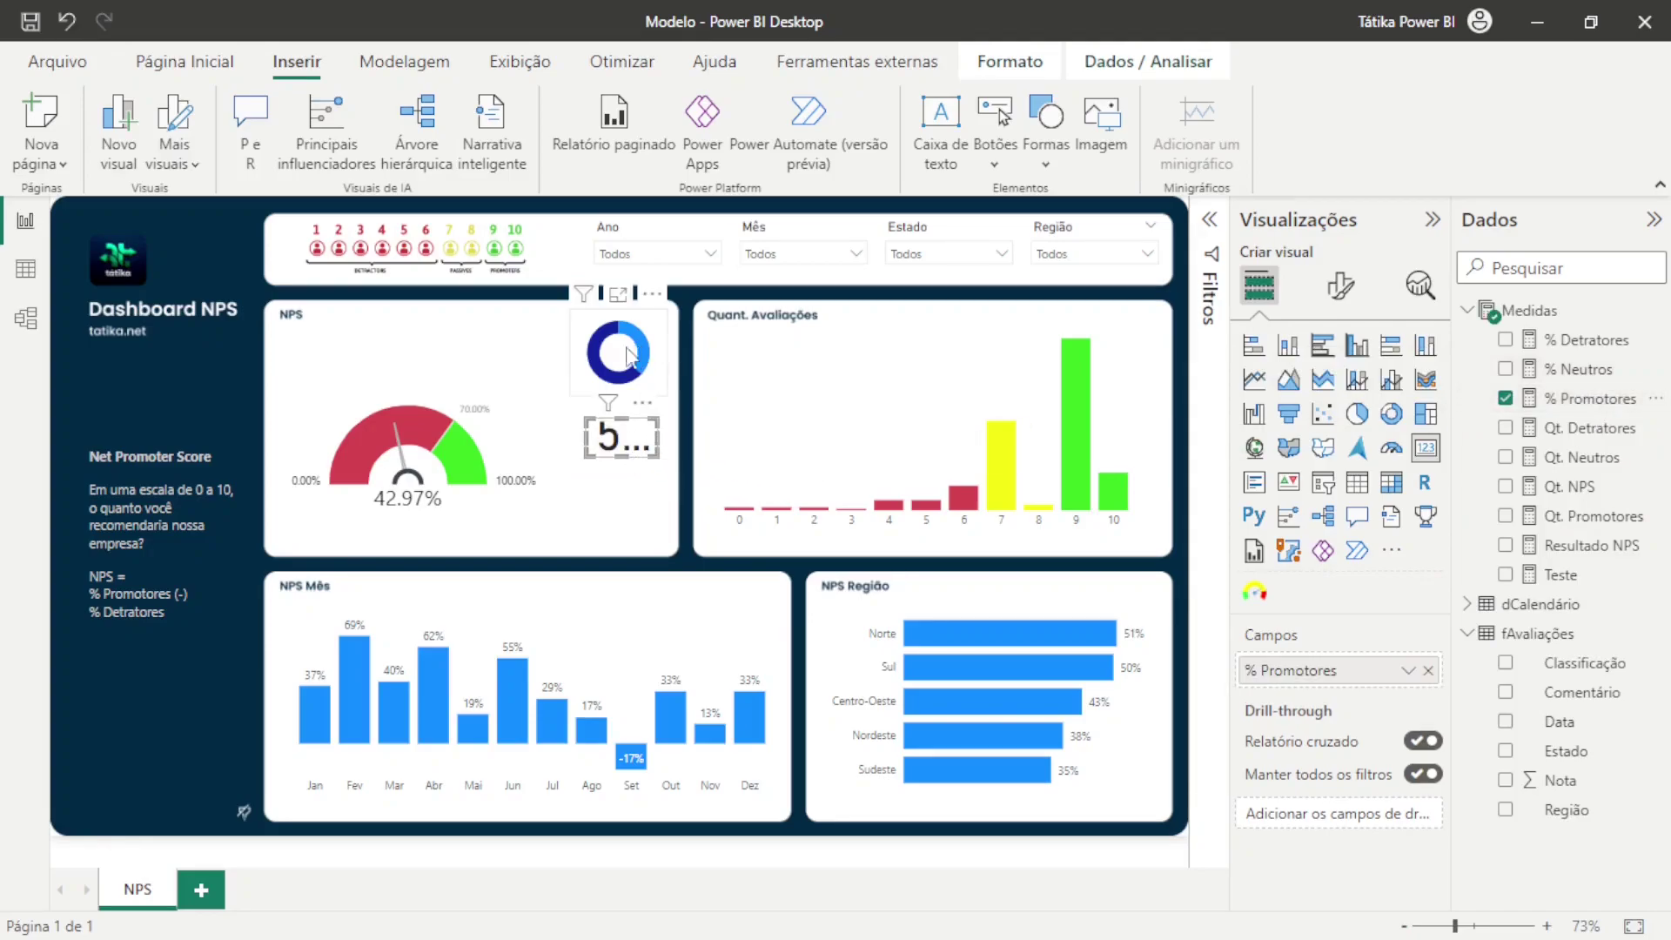
Turn off the card's category label and set its value to font size 15 with 0 decimal places
click(1340, 285)
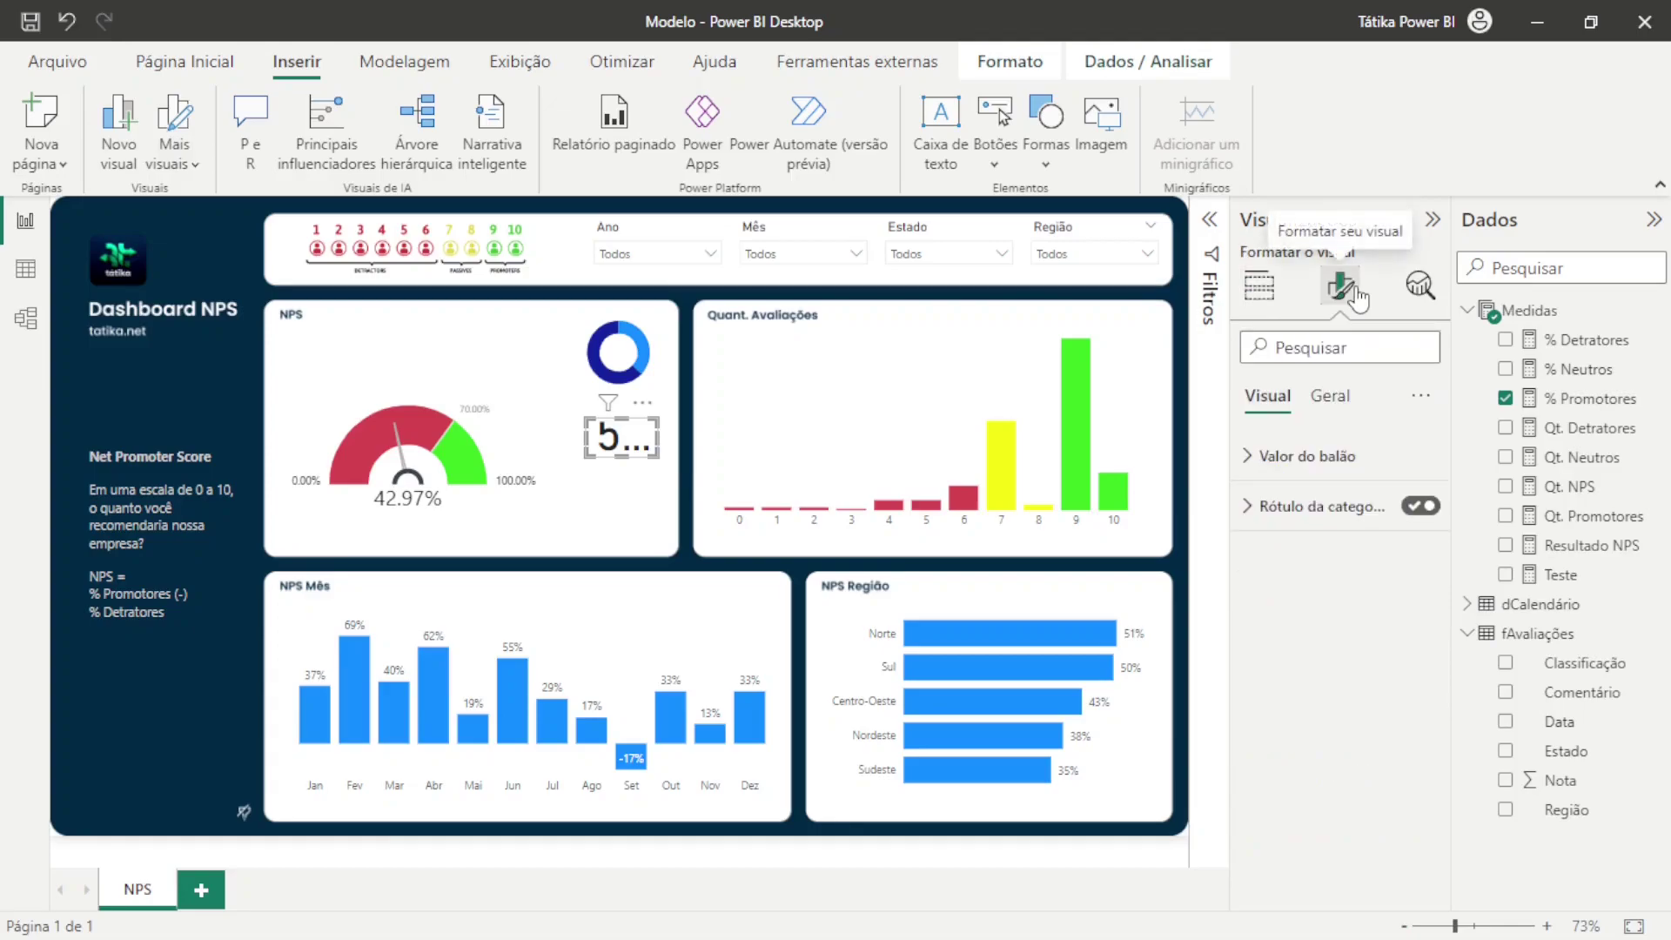
click(1420, 506)
click(1319, 461)
double_click(1402, 541)
text(20)
click(1301, 772)
text(0)
click(1422, 549)
click(1421, 549)
click(1422, 549)
click(1422, 549)
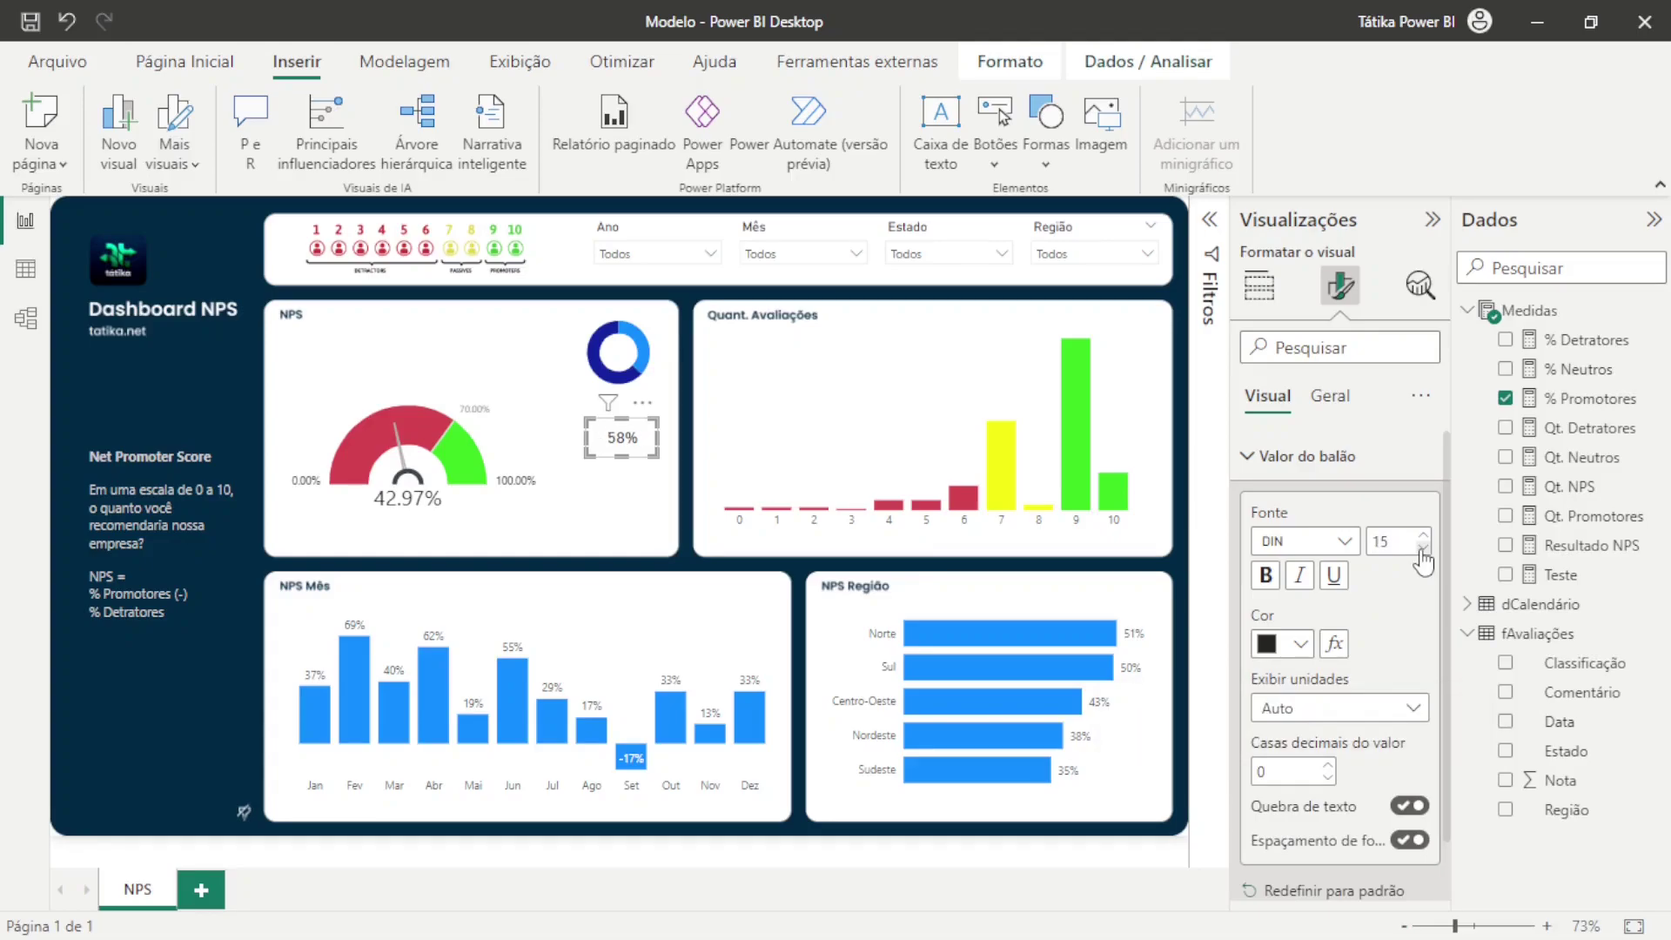
Shrink the % Promotores card, place it over the donut's center and check its background effect settings
drag(657, 457, 634, 373)
click(637, 402)
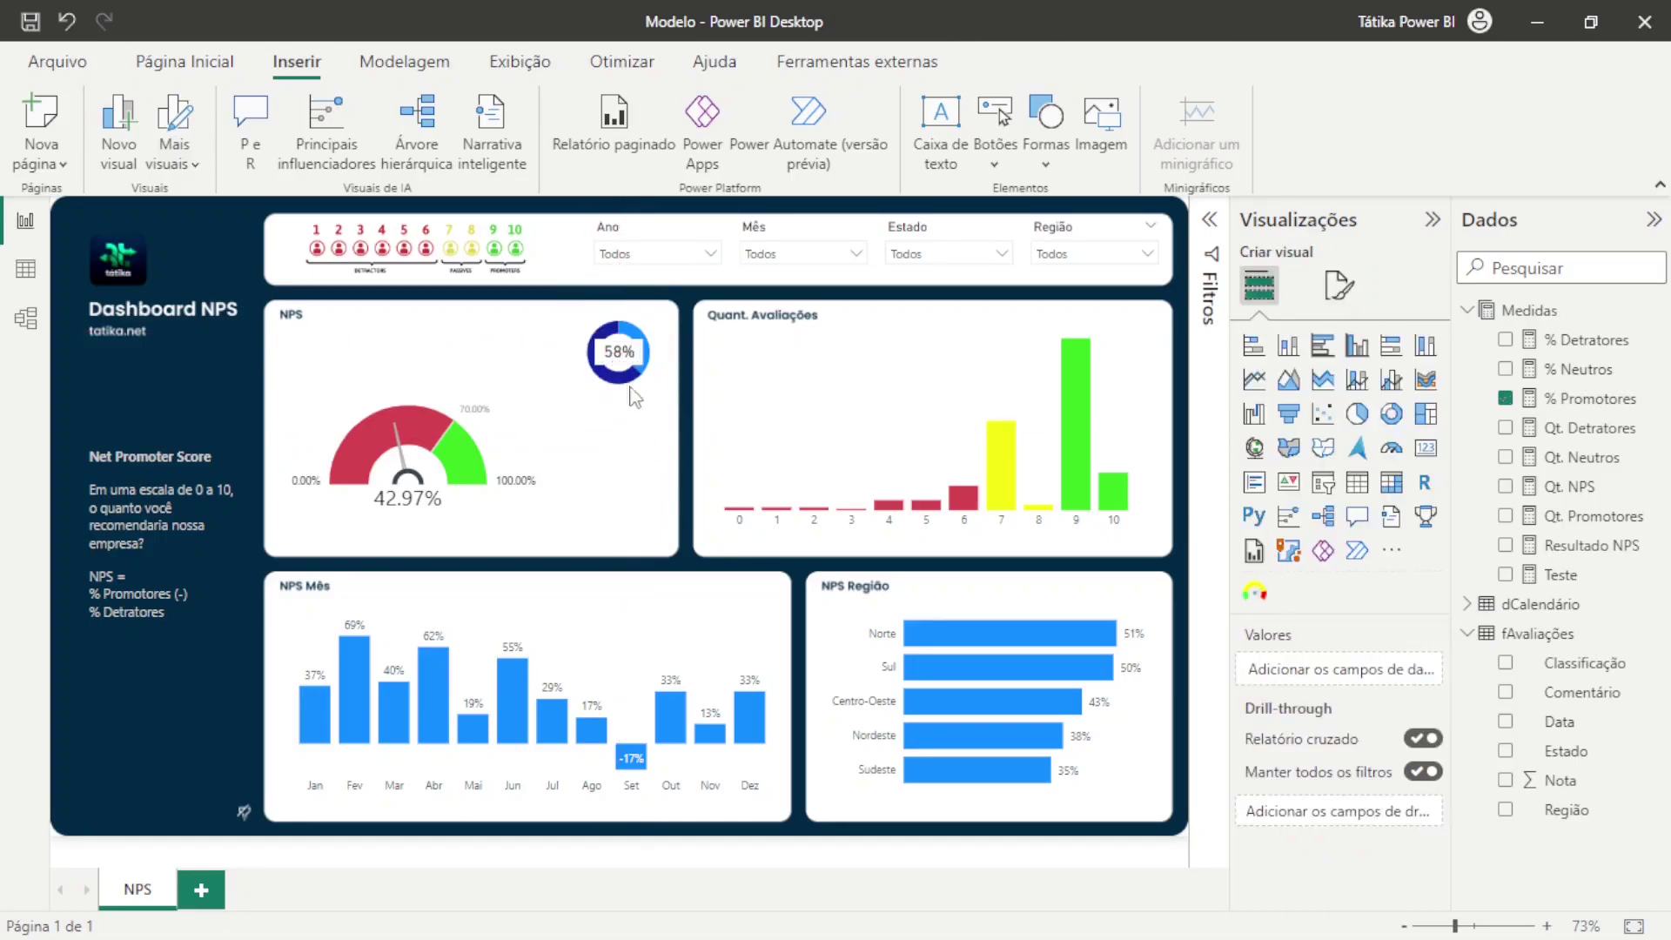
click(623, 357)
click(1339, 286)
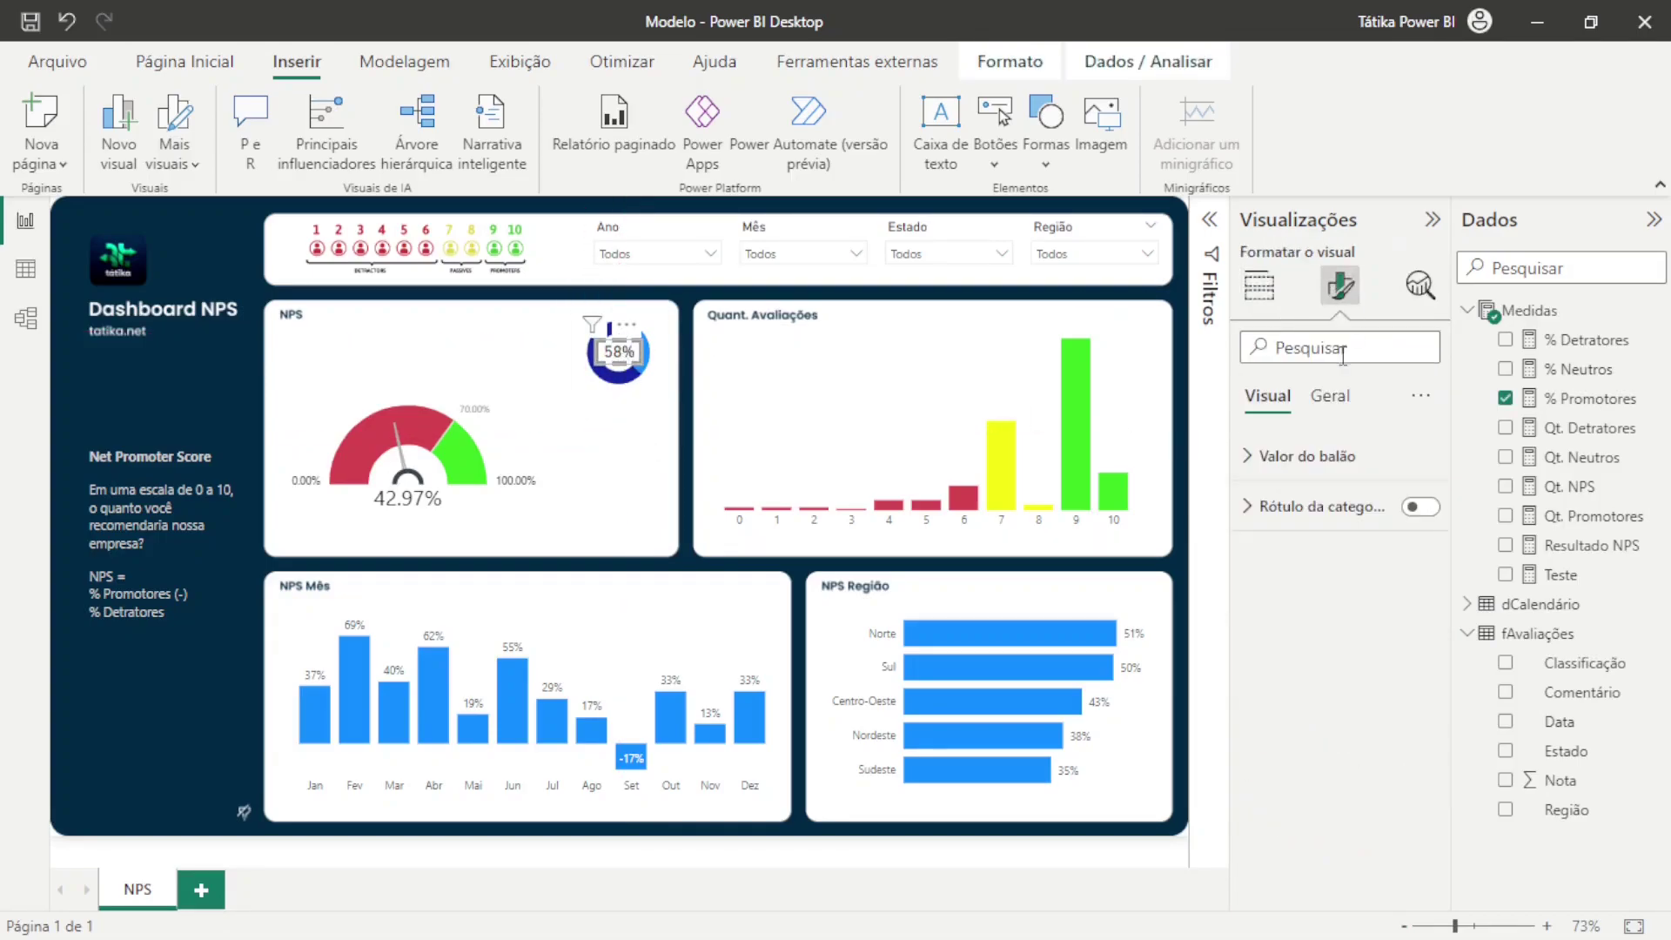
click(1328, 396)
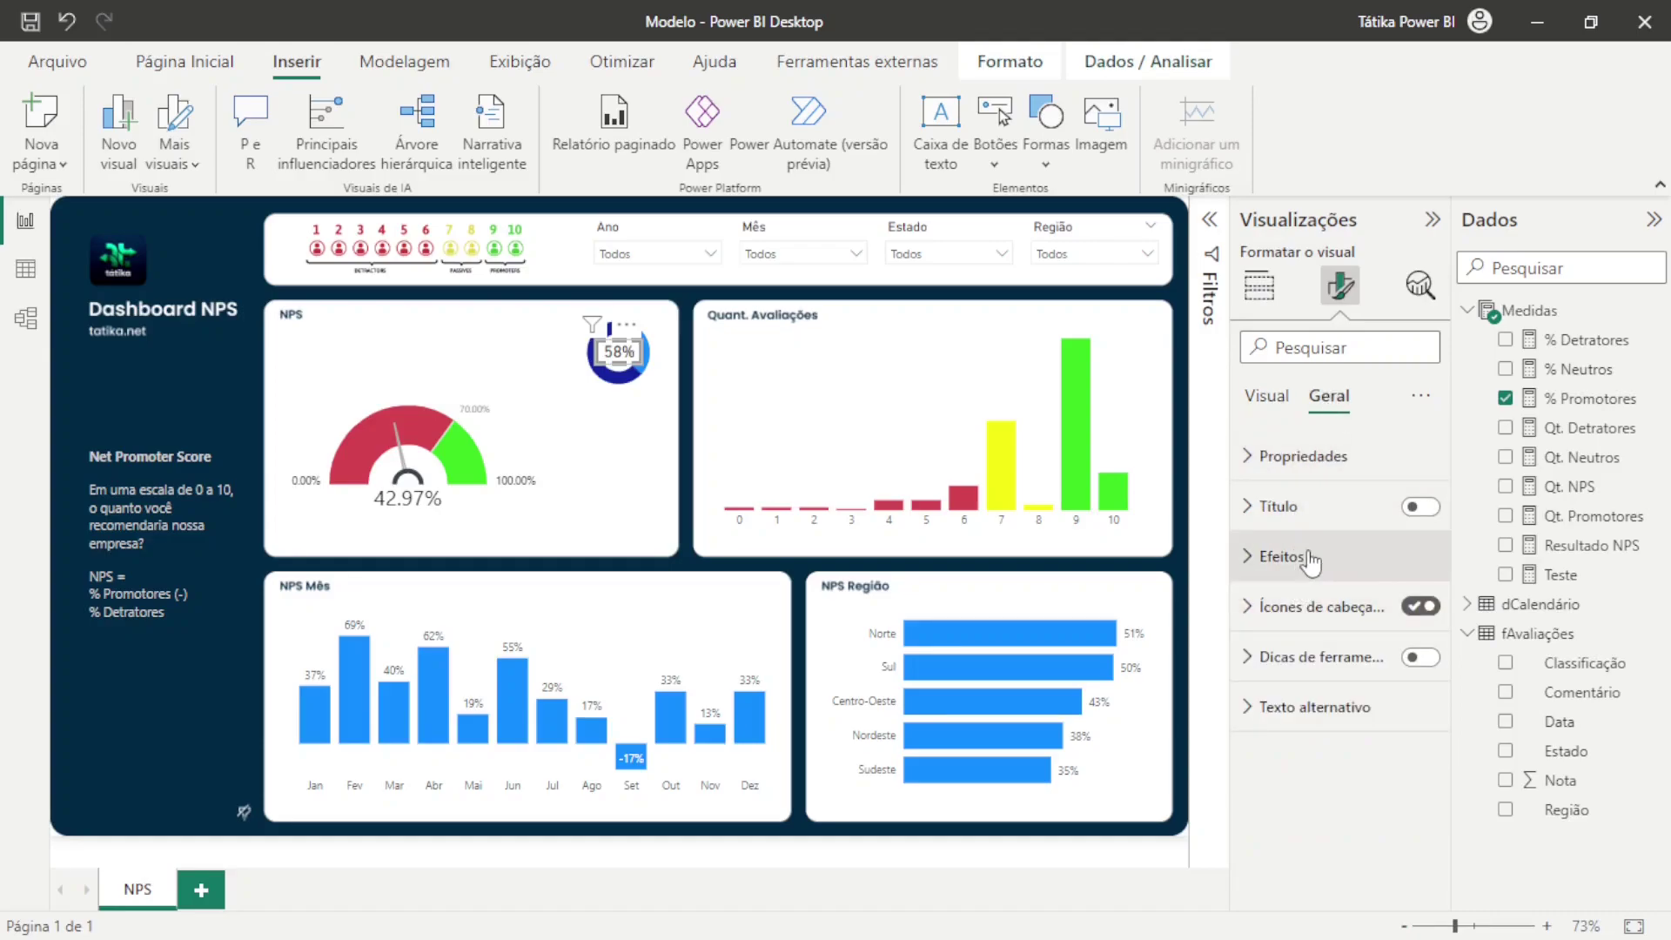
click(1309, 557)
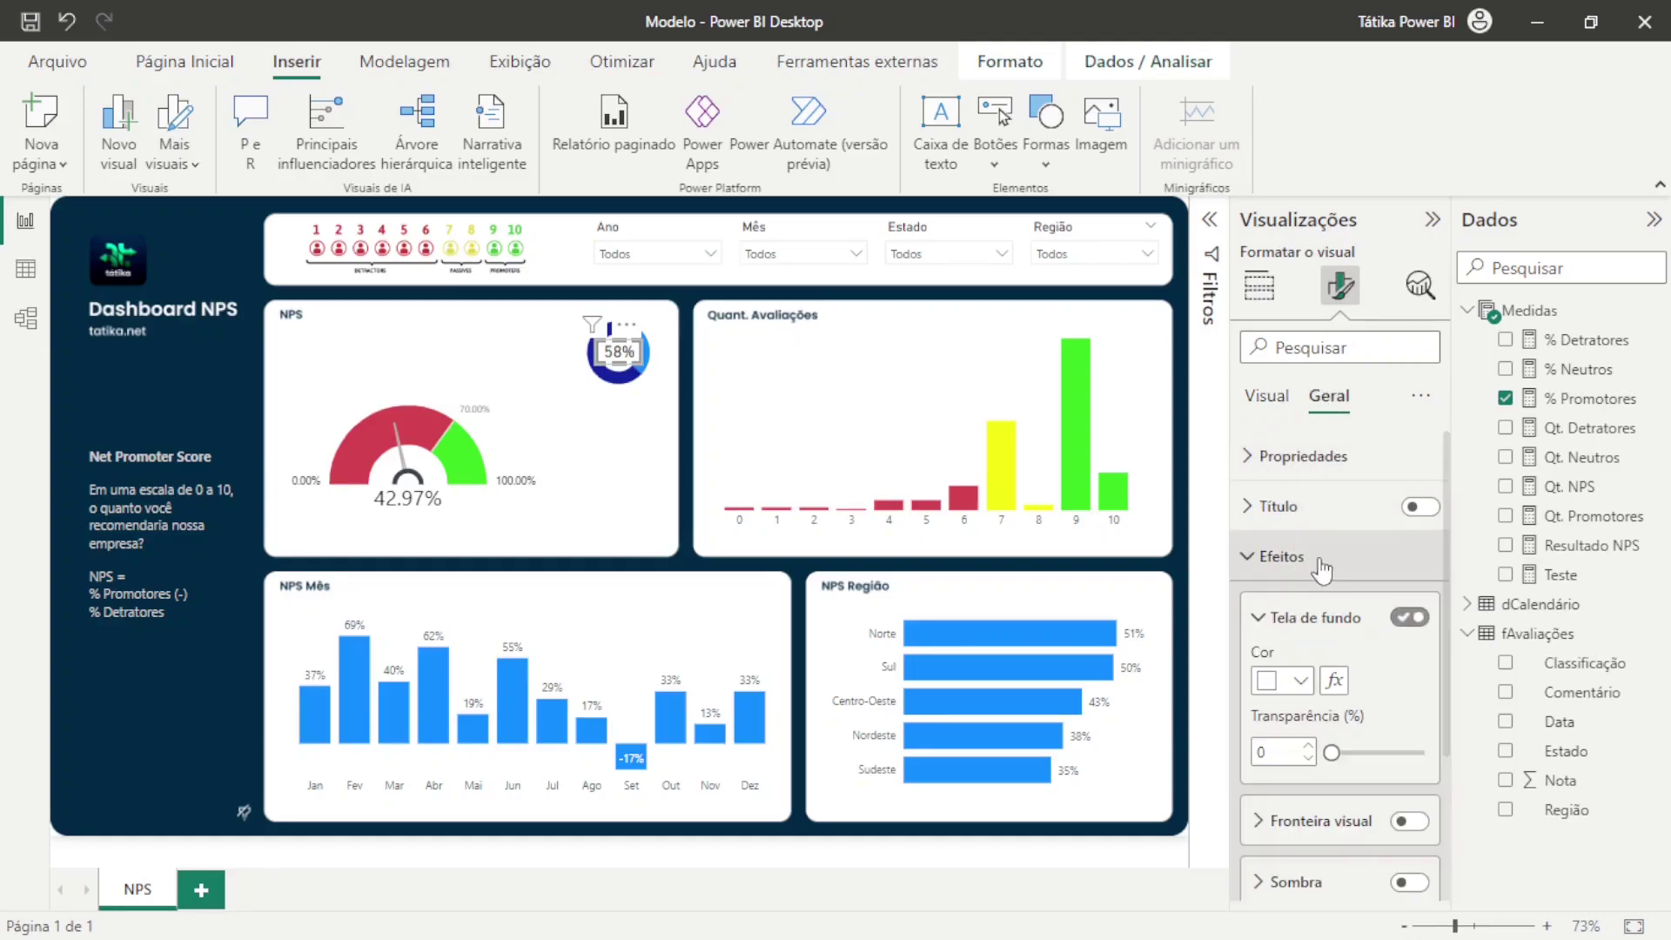
click(689, 470)
Refine the fit of the % Promotores card inside the donut's hole so it leaves the ring uncovered
click(619, 359)
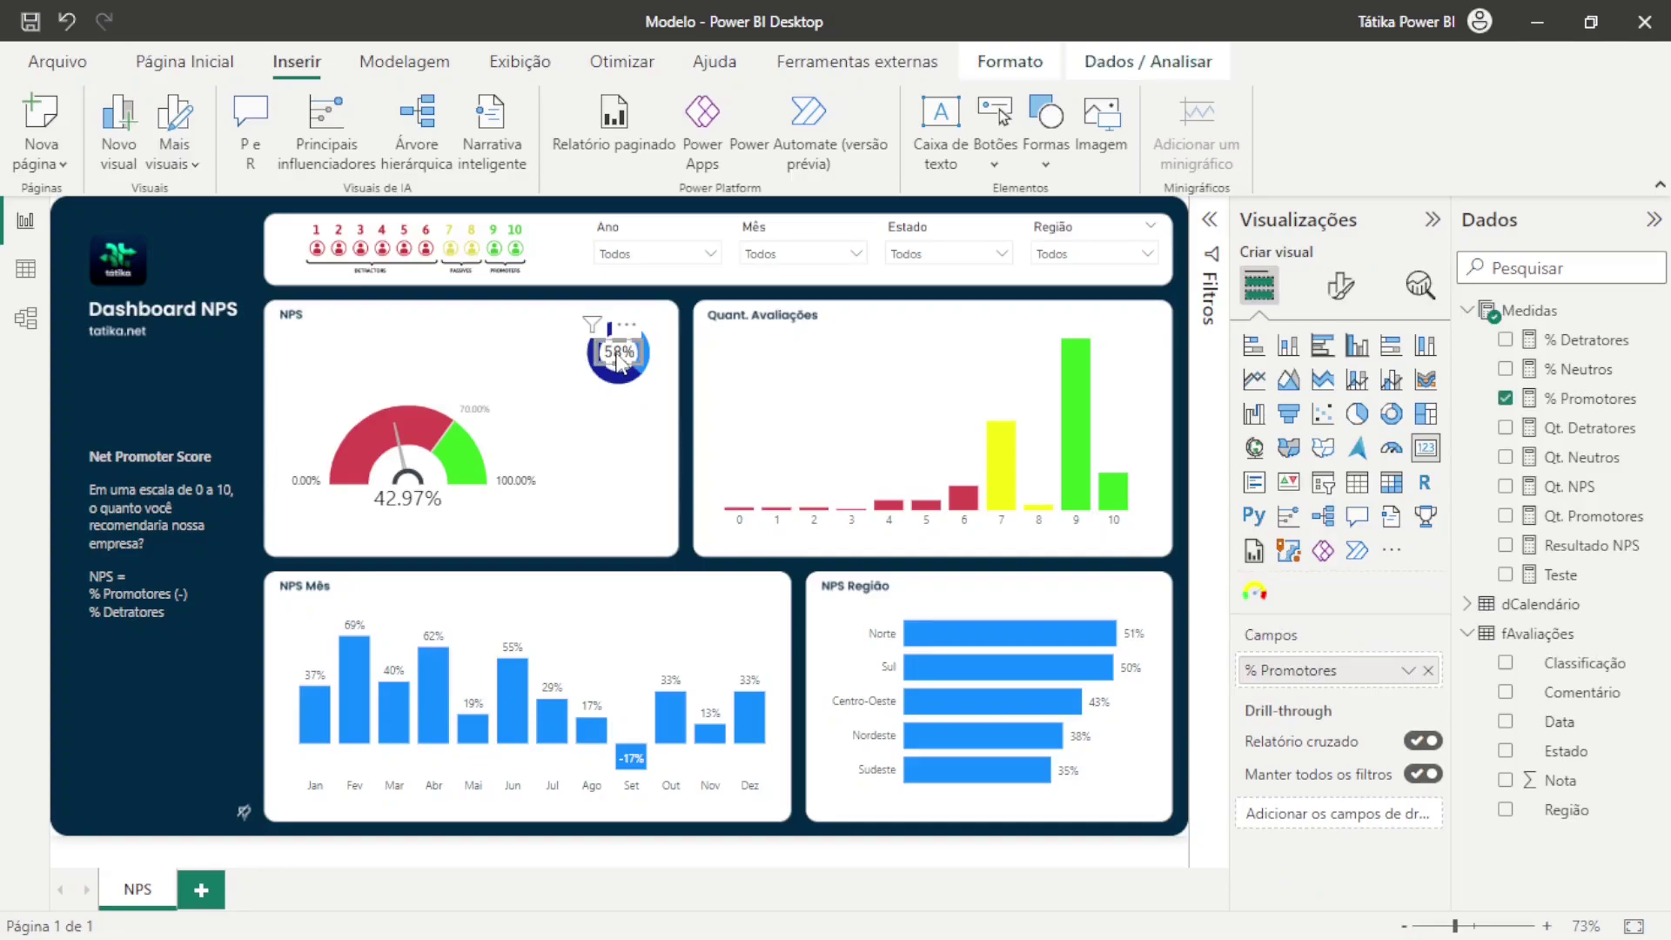
click(645, 445)
click(619, 352)
click(664, 470)
click(619, 357)
click(634, 410)
Color the donut's Qt. Promotores slice green #3CDD23 and its Qt. NPS slice light grey
click(627, 383)
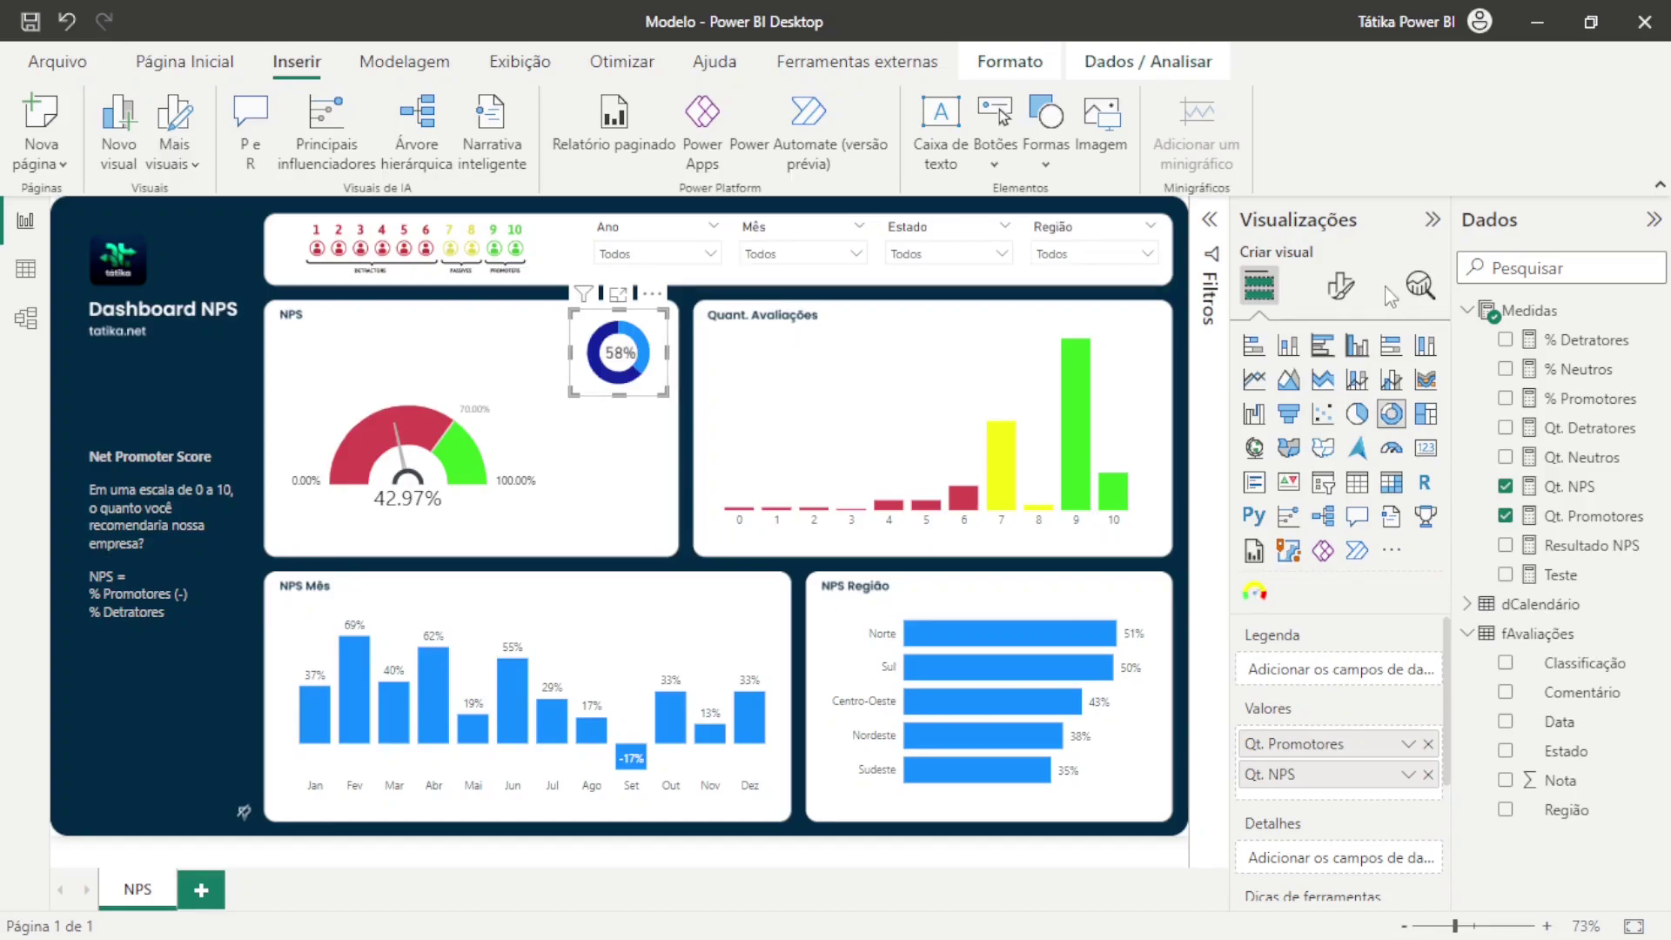
click(1340, 285)
click(1302, 506)
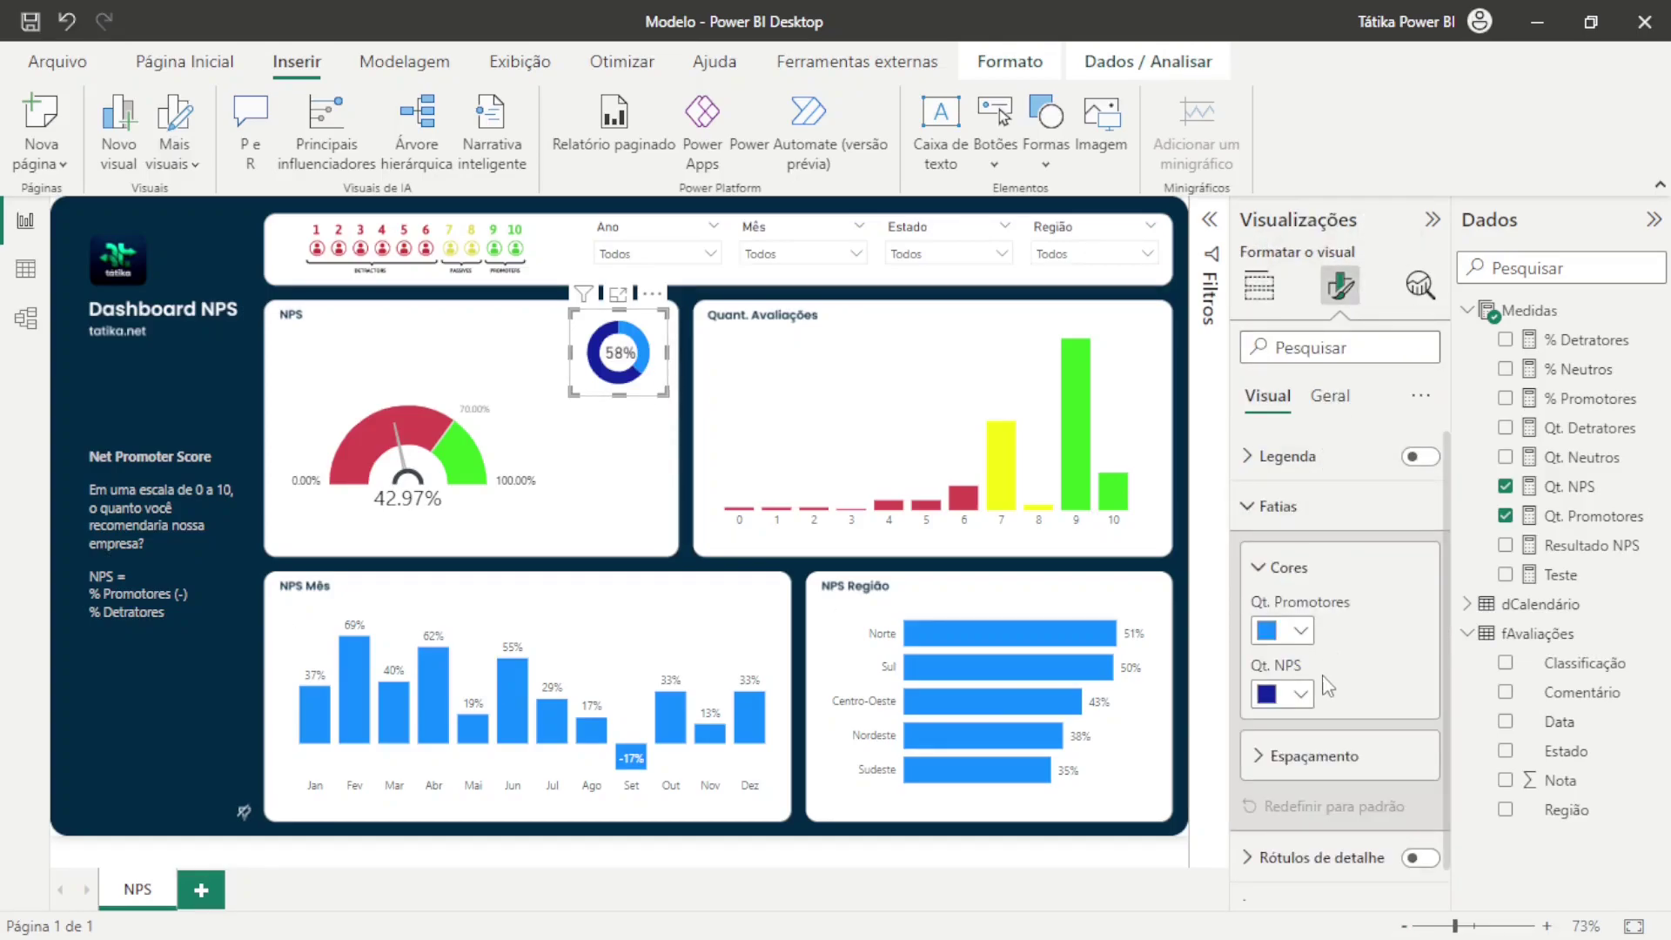
click(1296, 634)
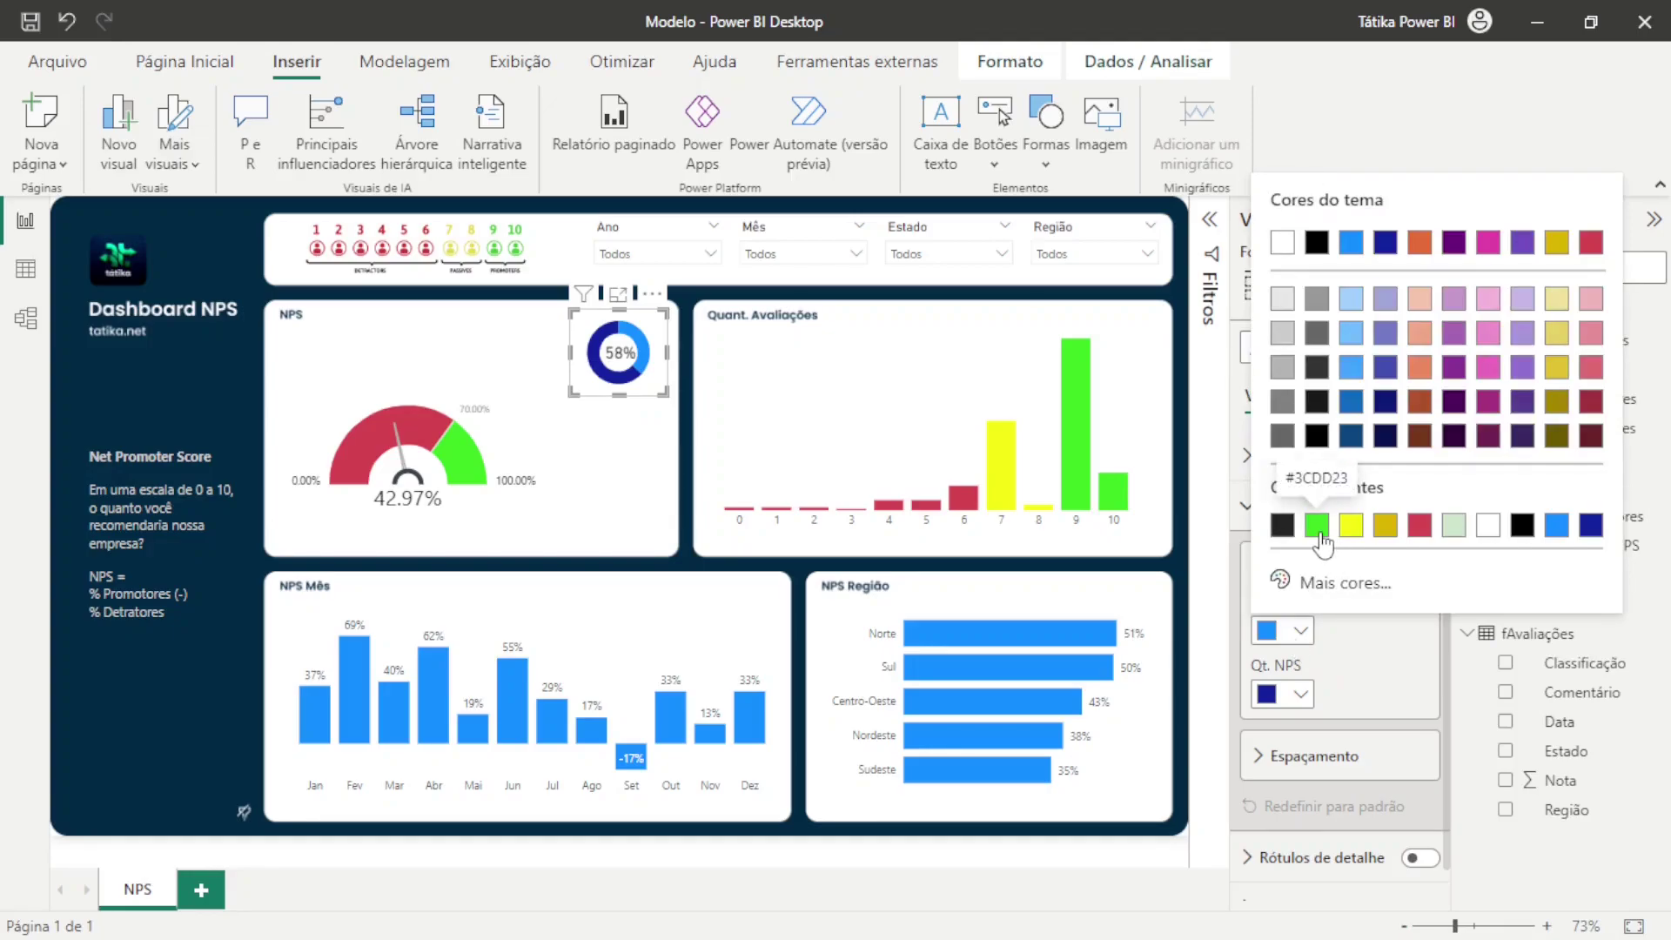
click(1317, 525)
click(1300, 693)
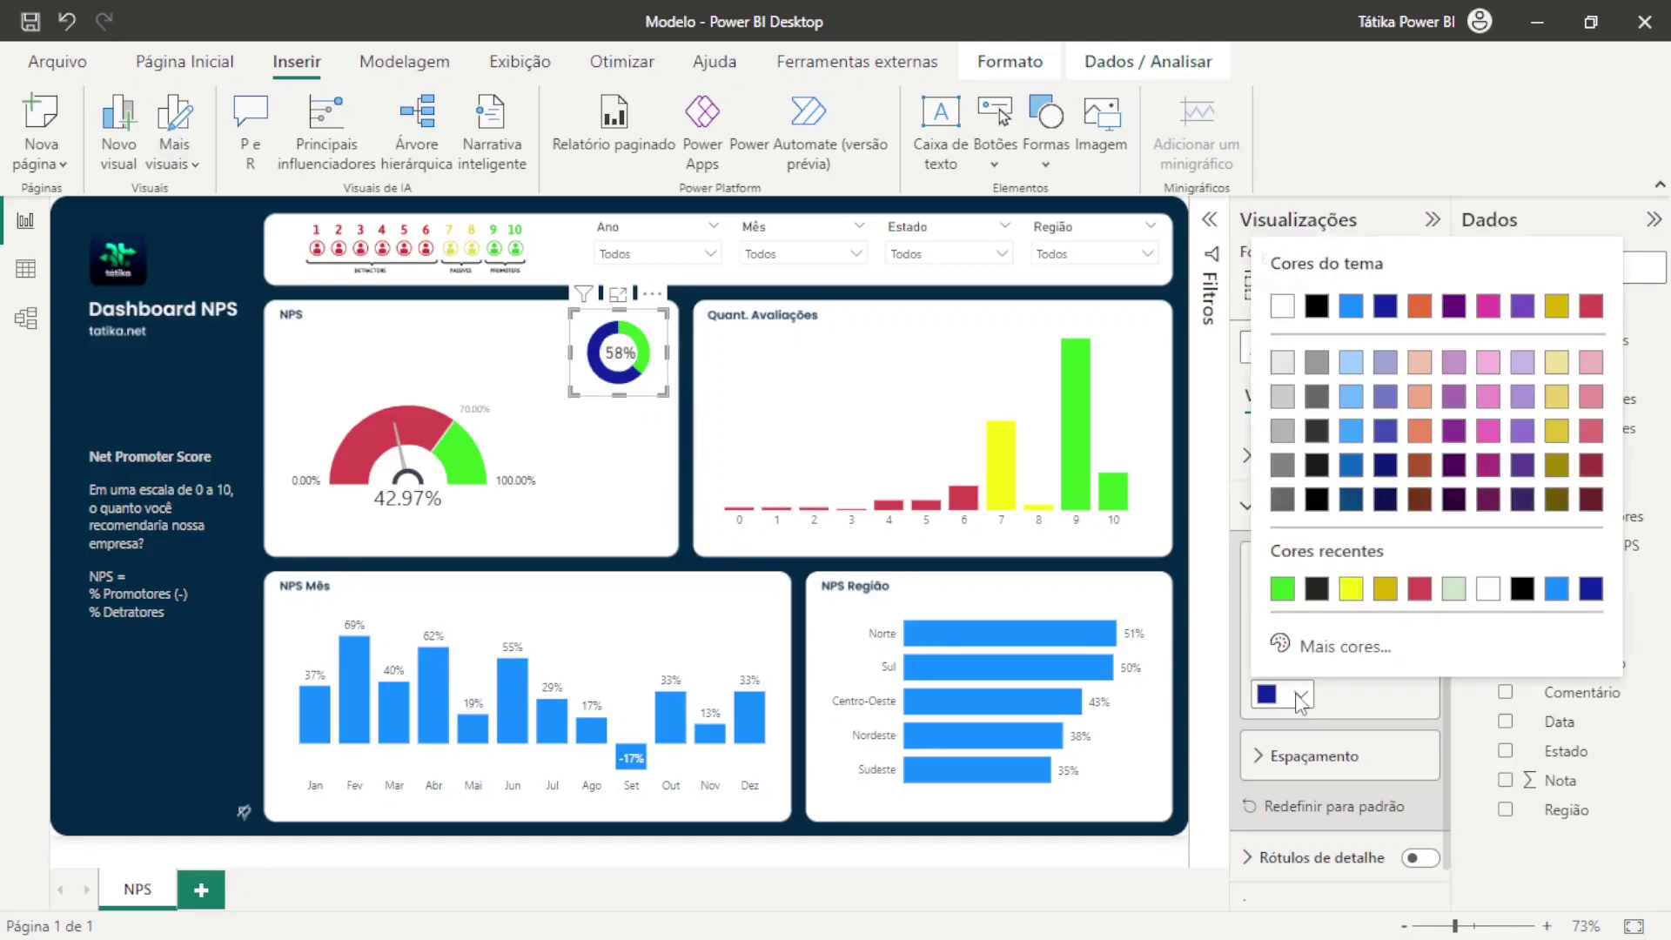
click(1288, 362)
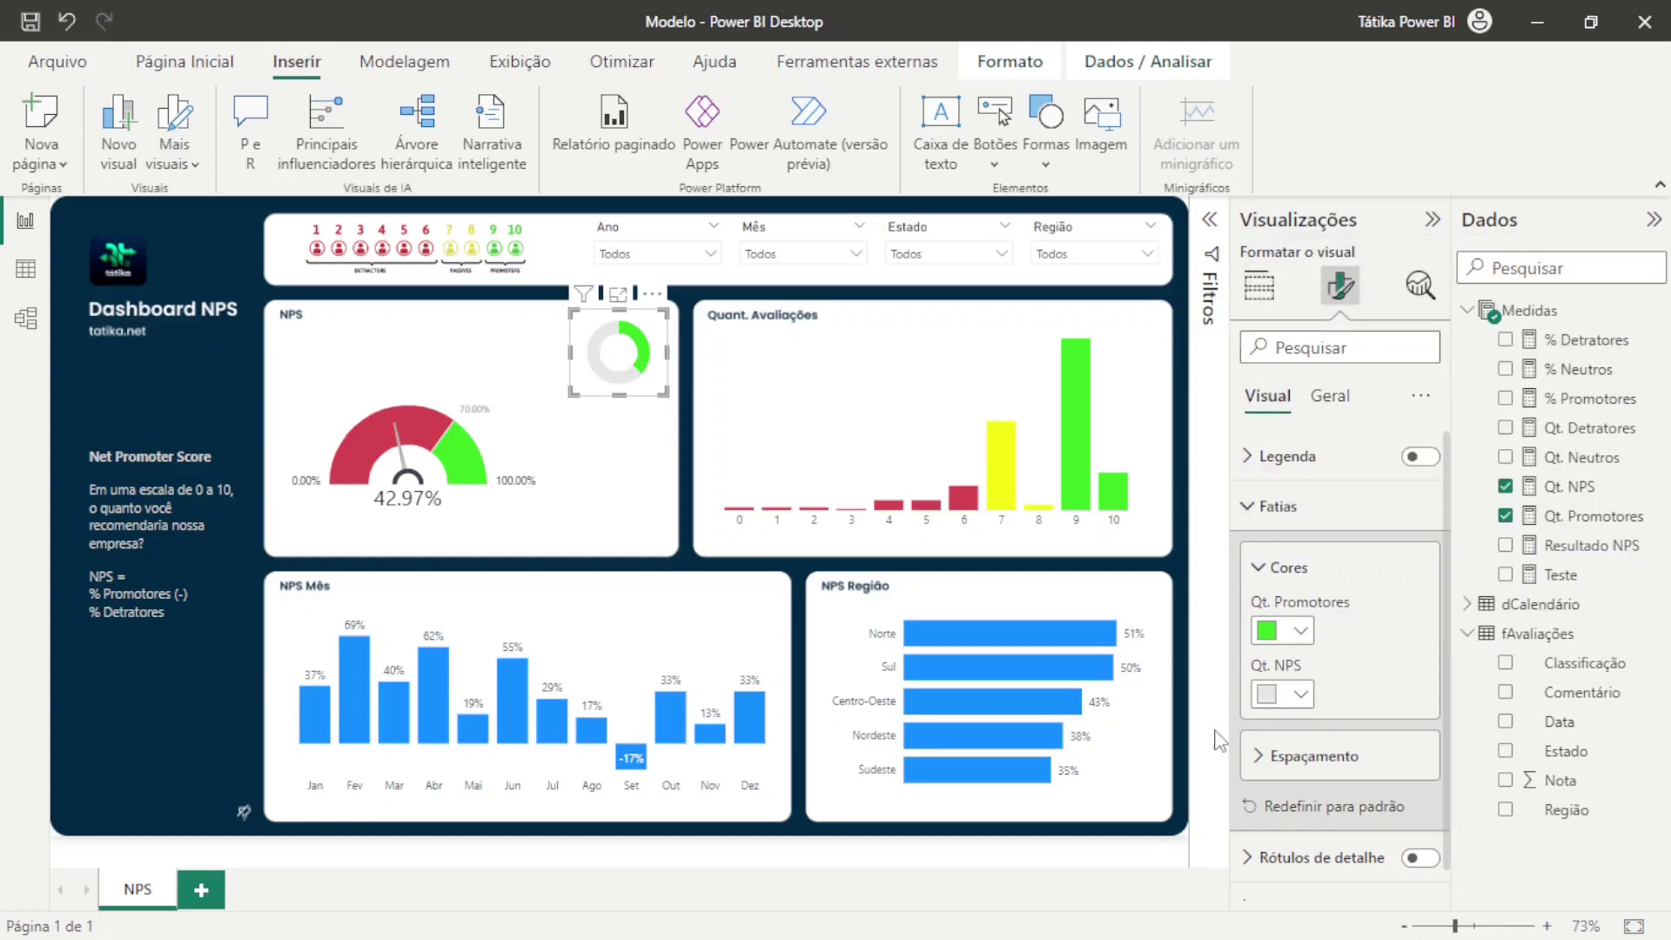
Try white as the color of the donut's Qt. NPS slice
click(1292, 694)
click(1284, 308)
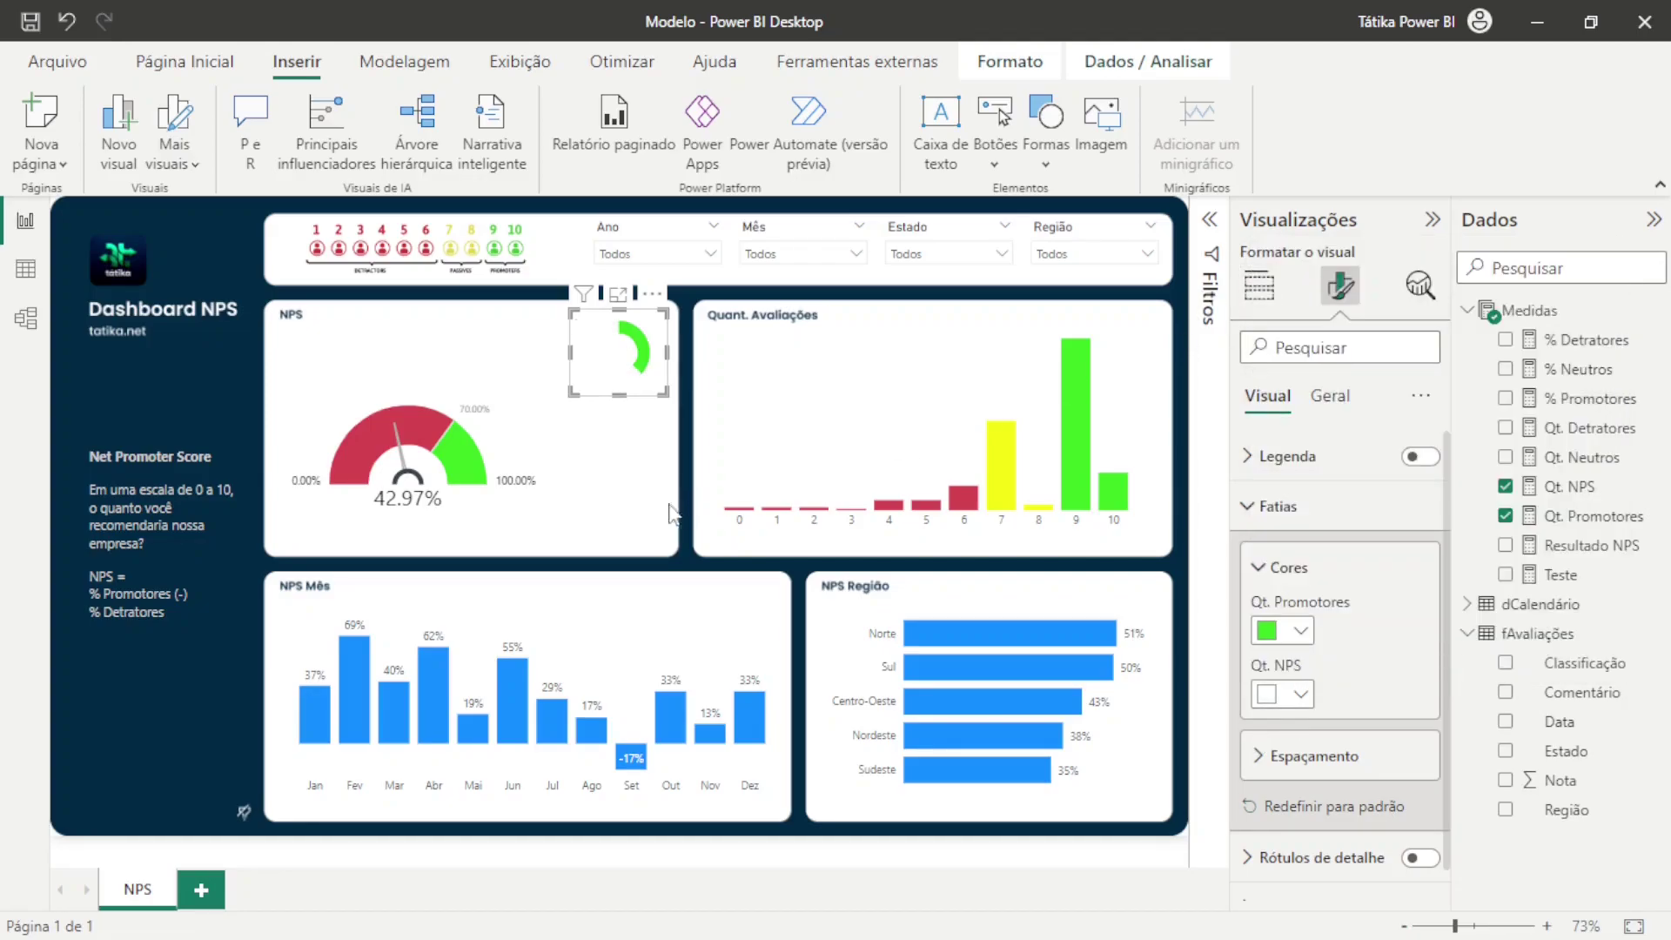
click(623, 519)
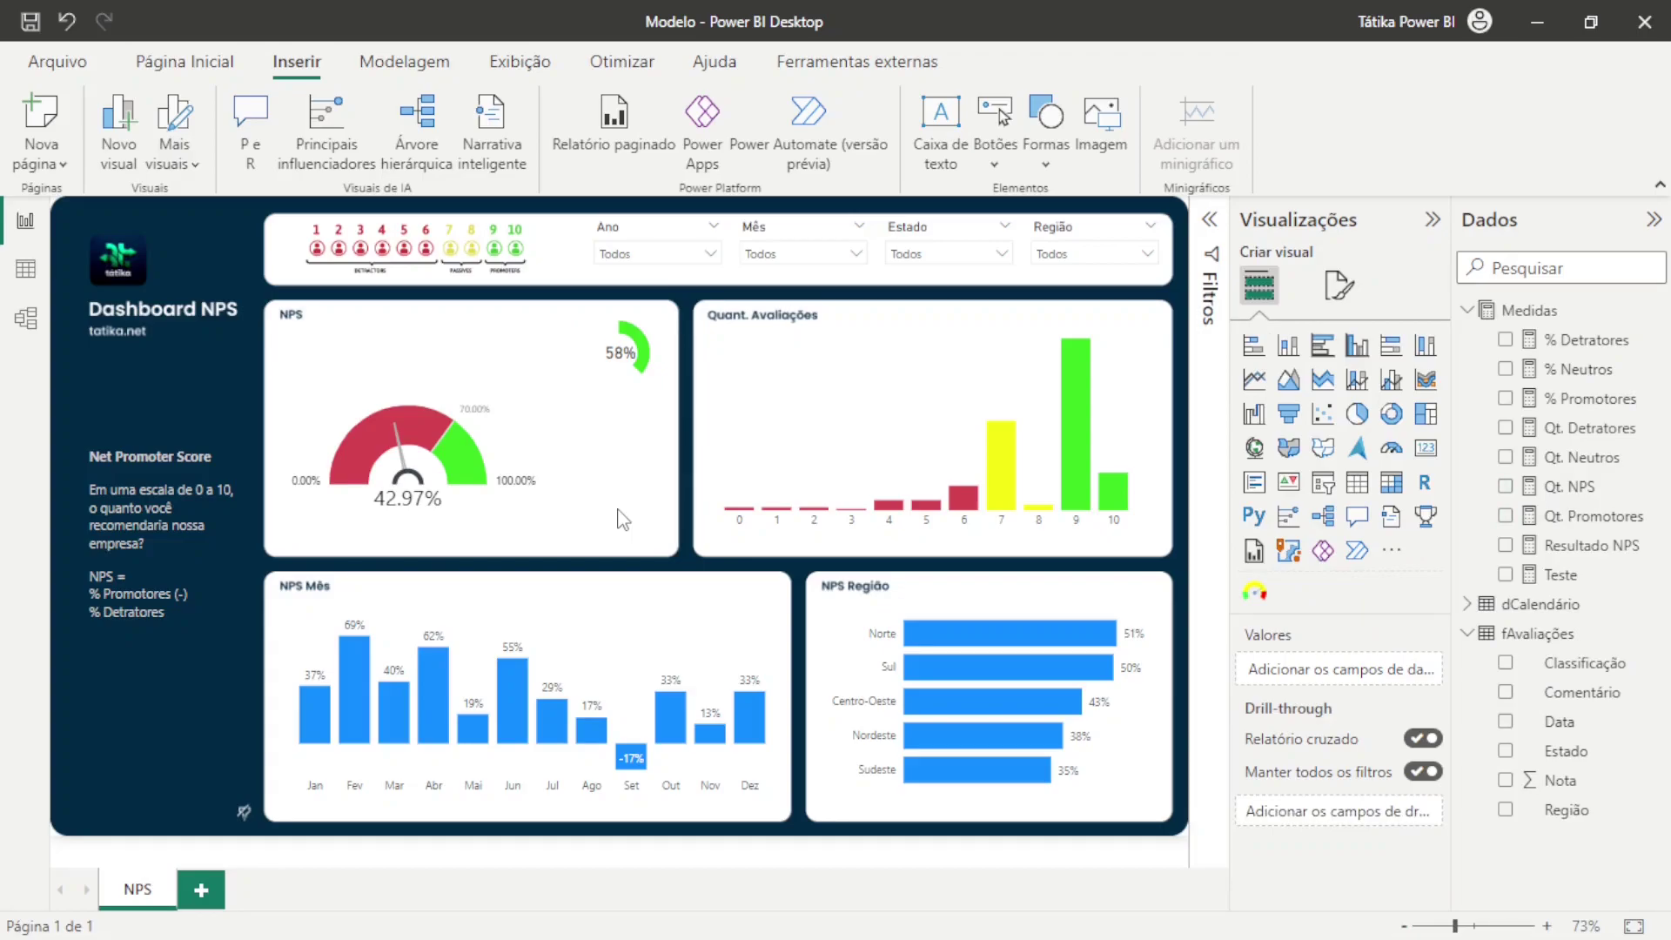
Set the donut's Qt. NPS slice back to light grey
click(638, 393)
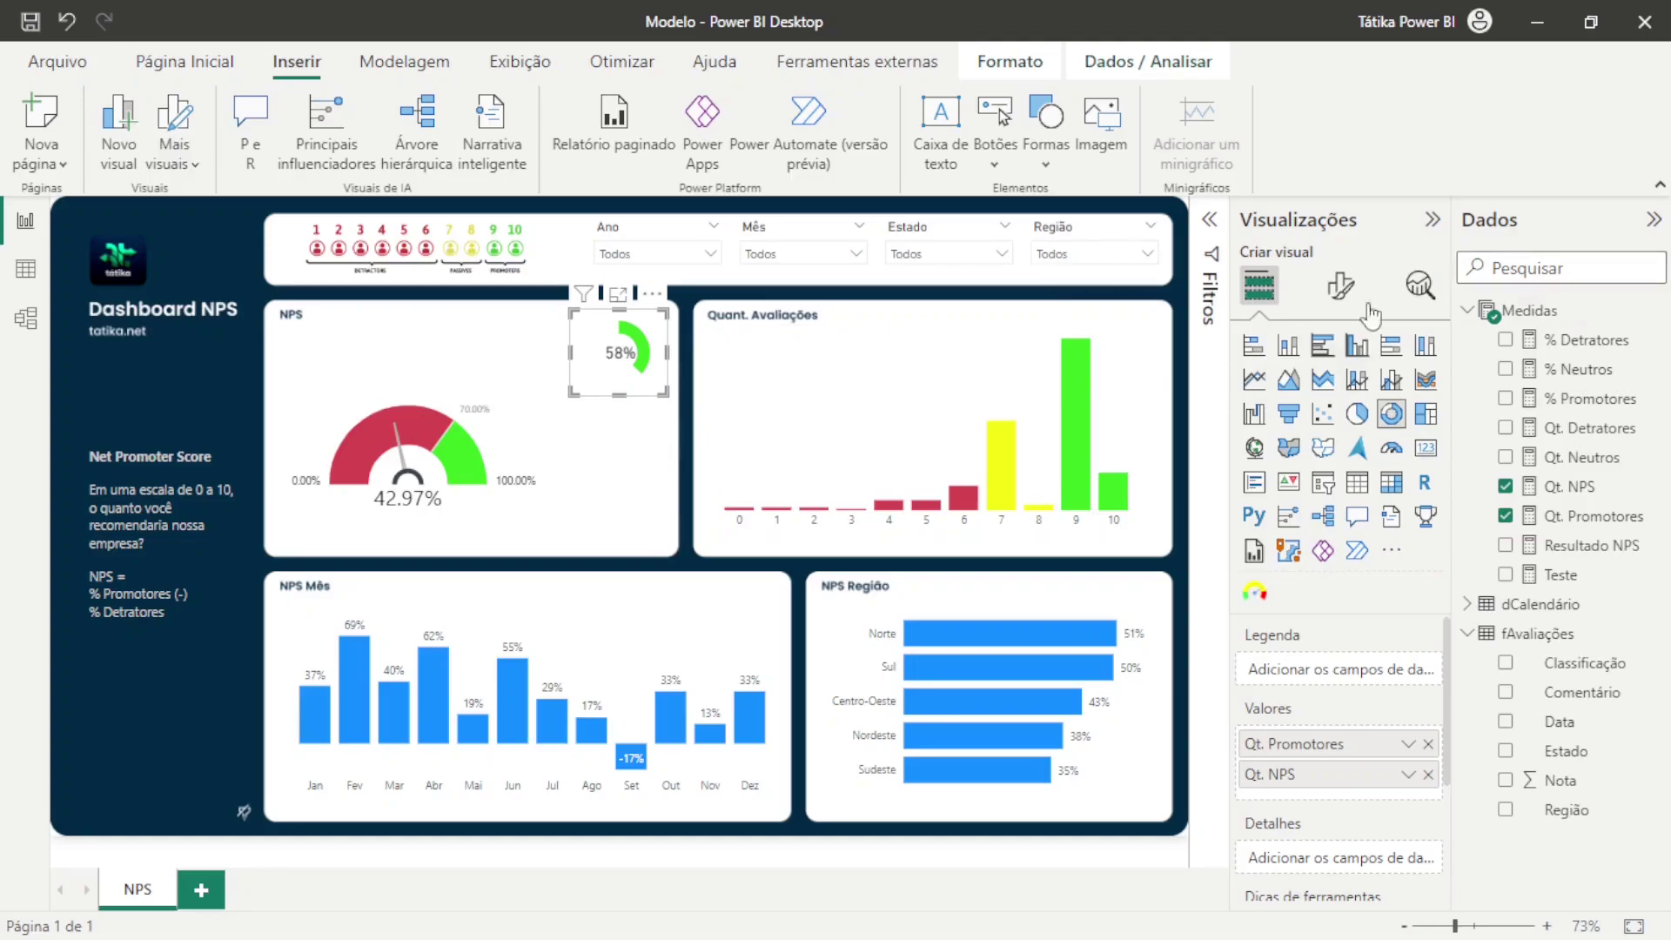
click(1340, 286)
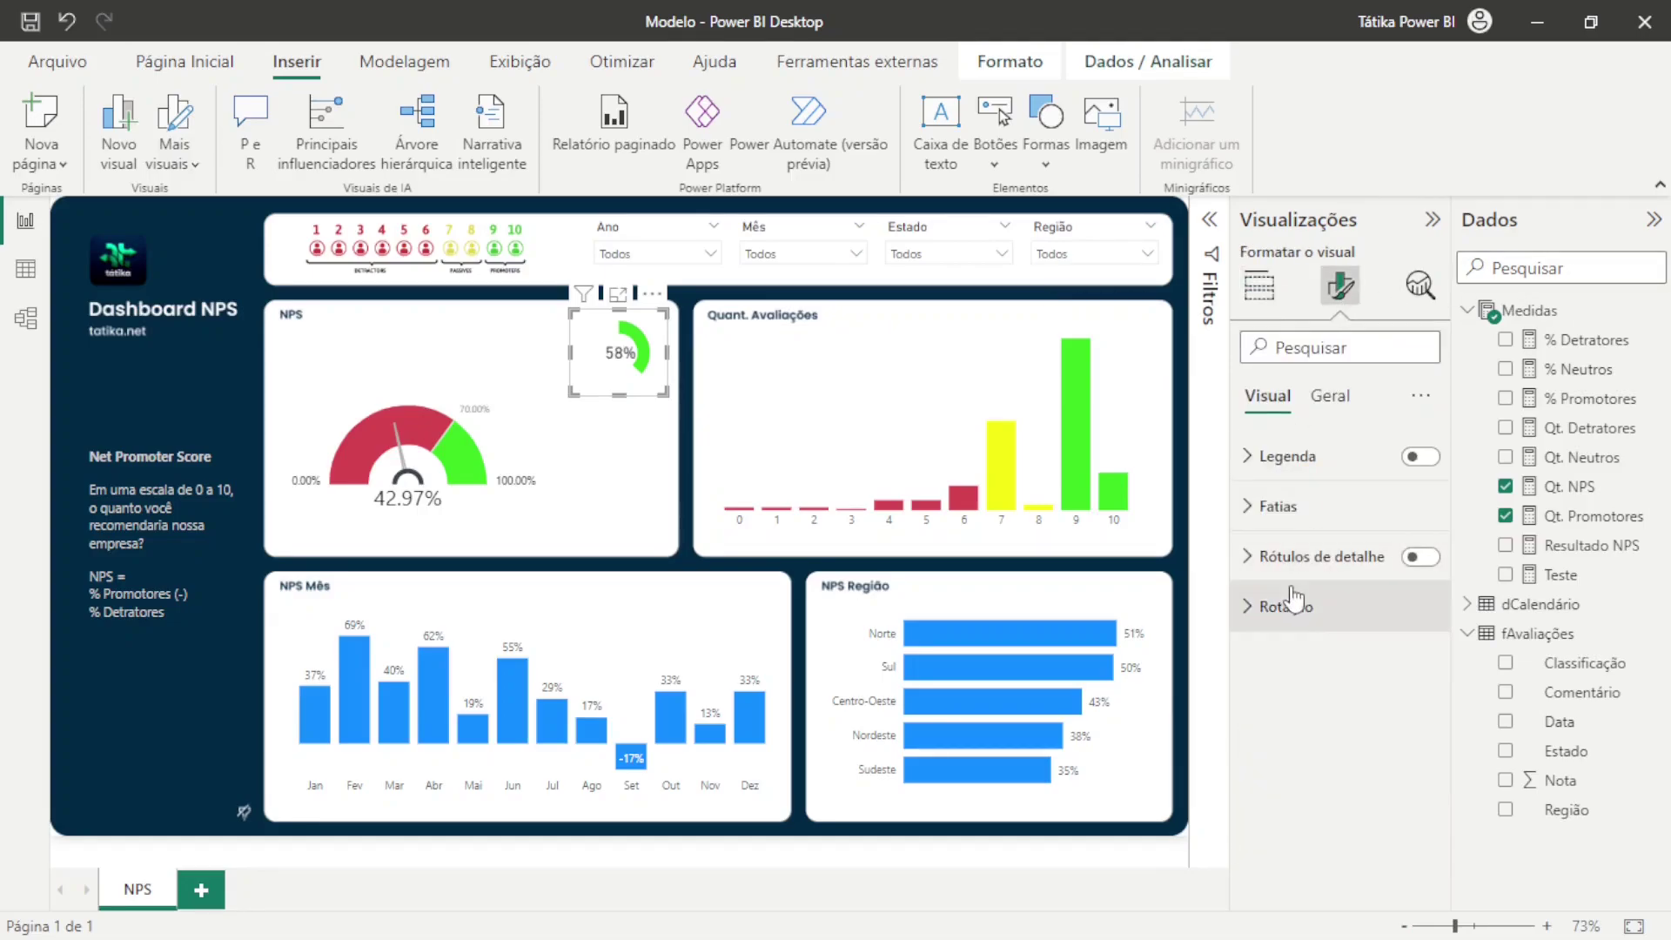
click(1292, 505)
click(1282, 694)
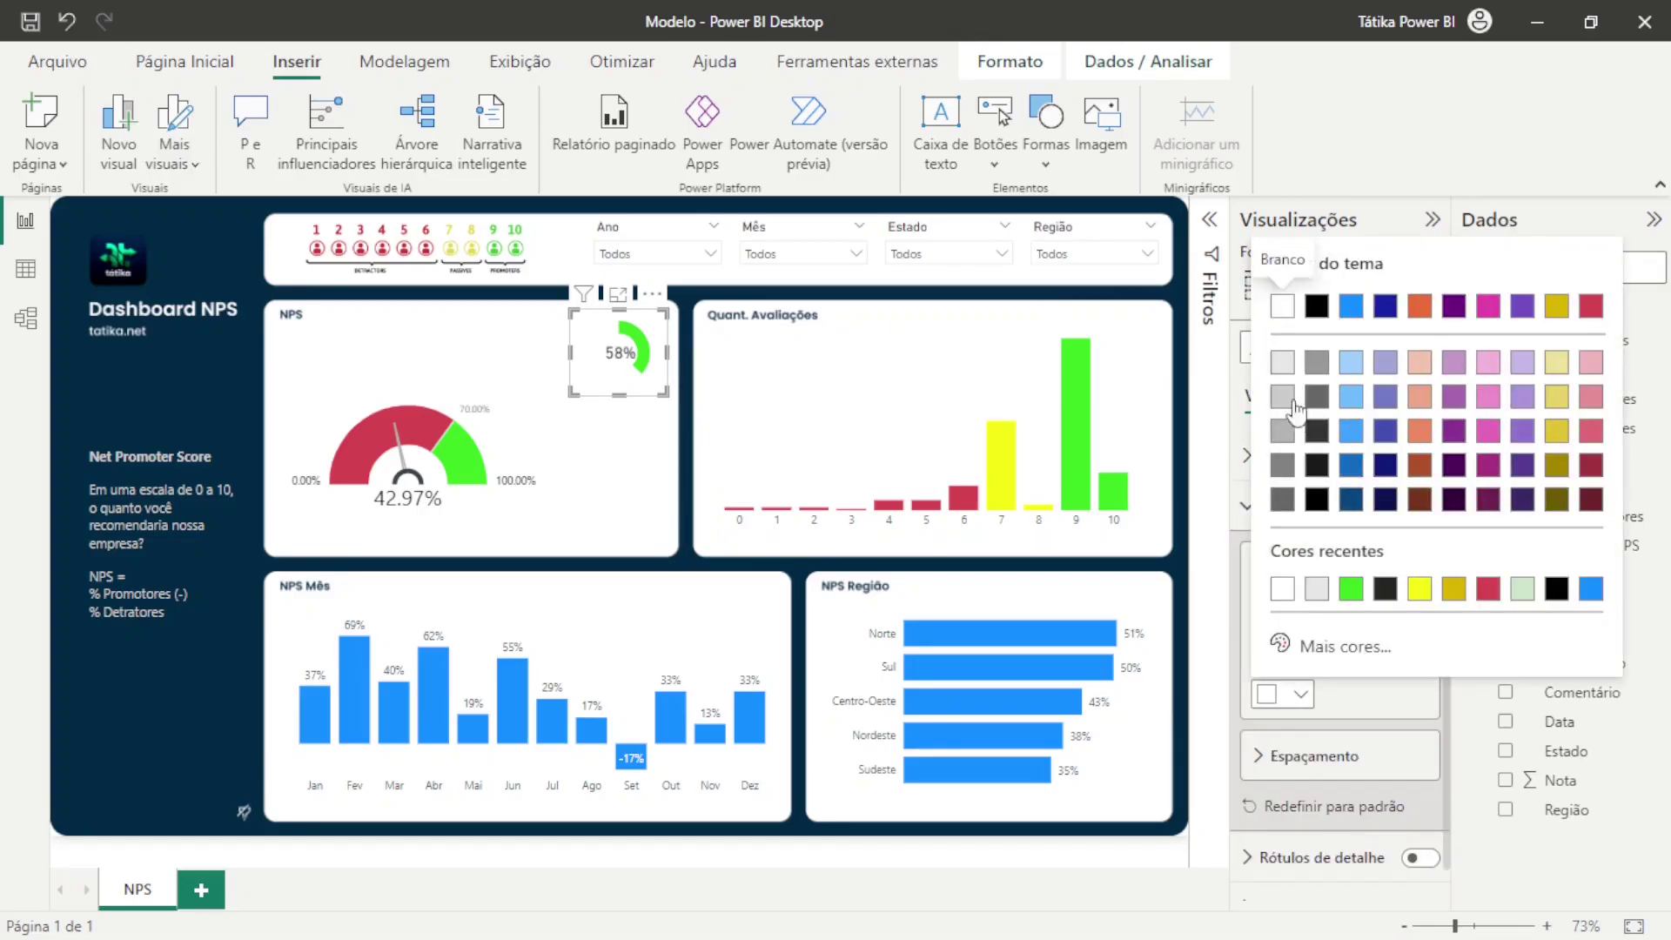
click(1281, 363)
click(643, 485)
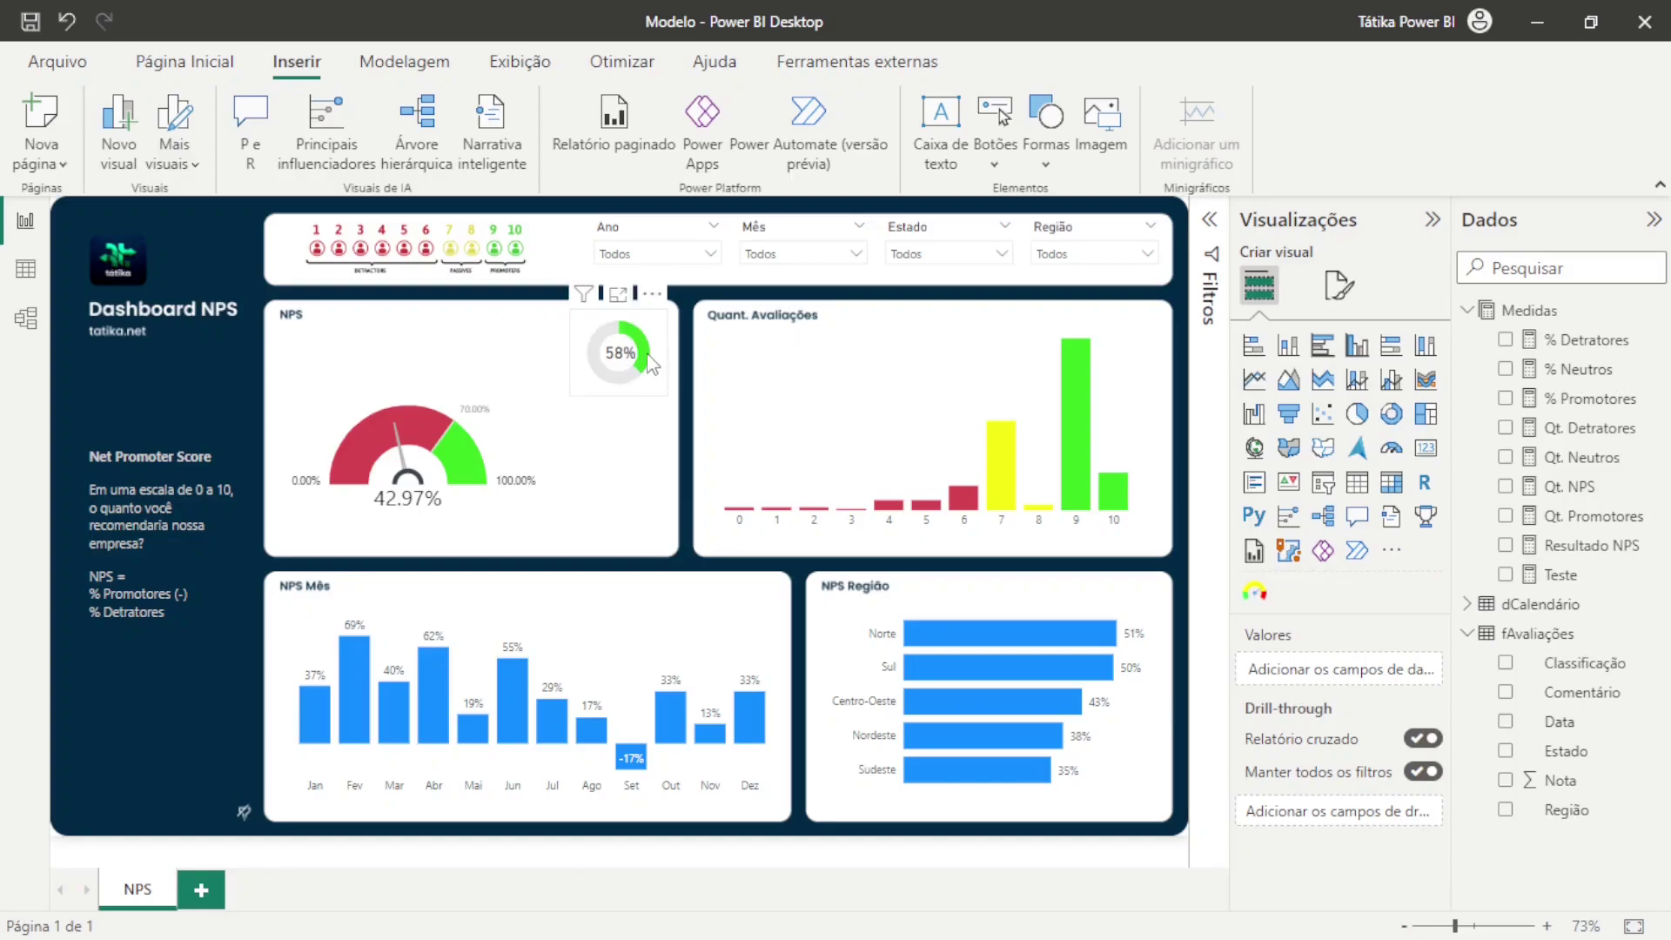
Check the tooltip of the donut's green Qt. Promotores slice
mouse_move(651, 364)
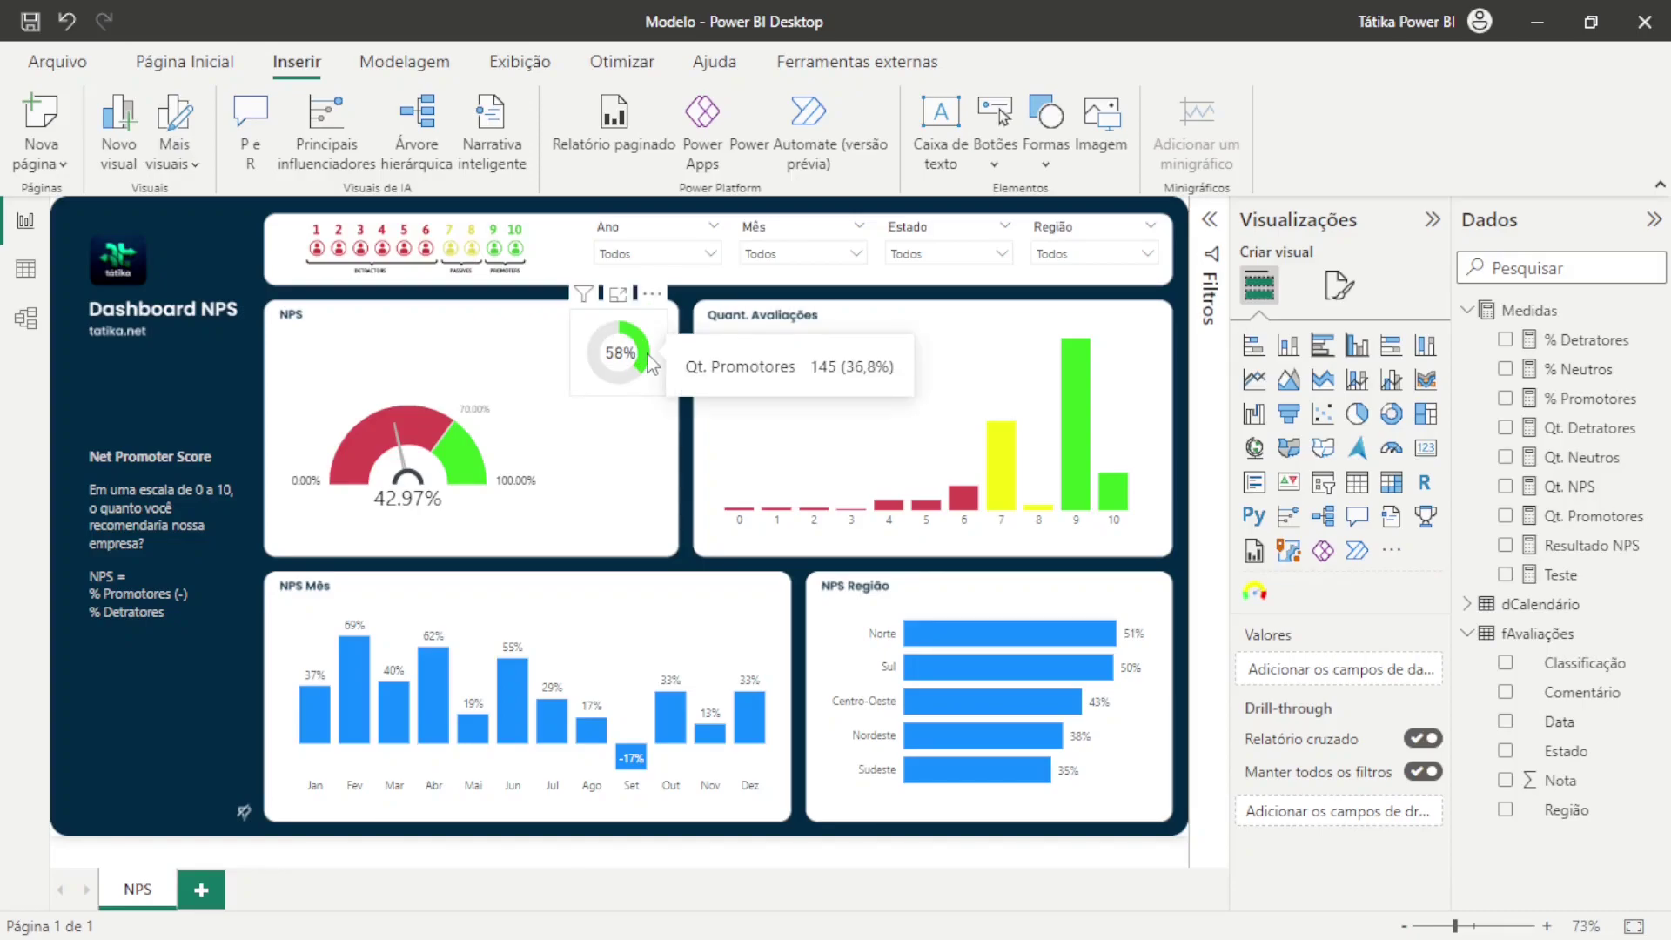
click(662, 389)
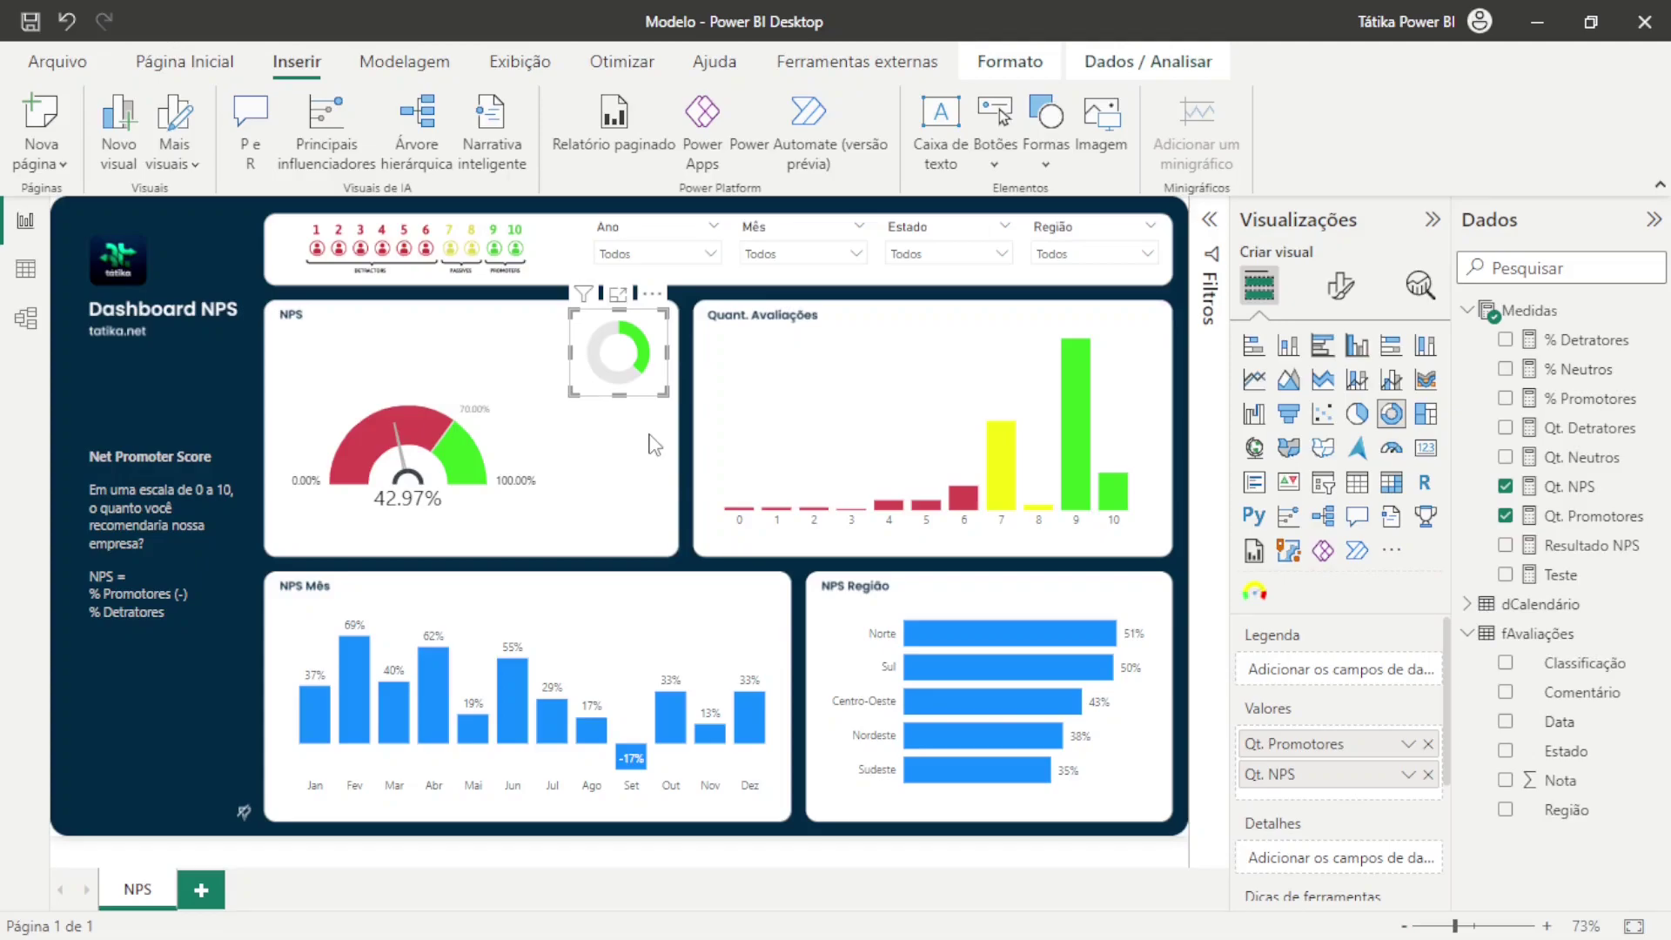
click(654, 446)
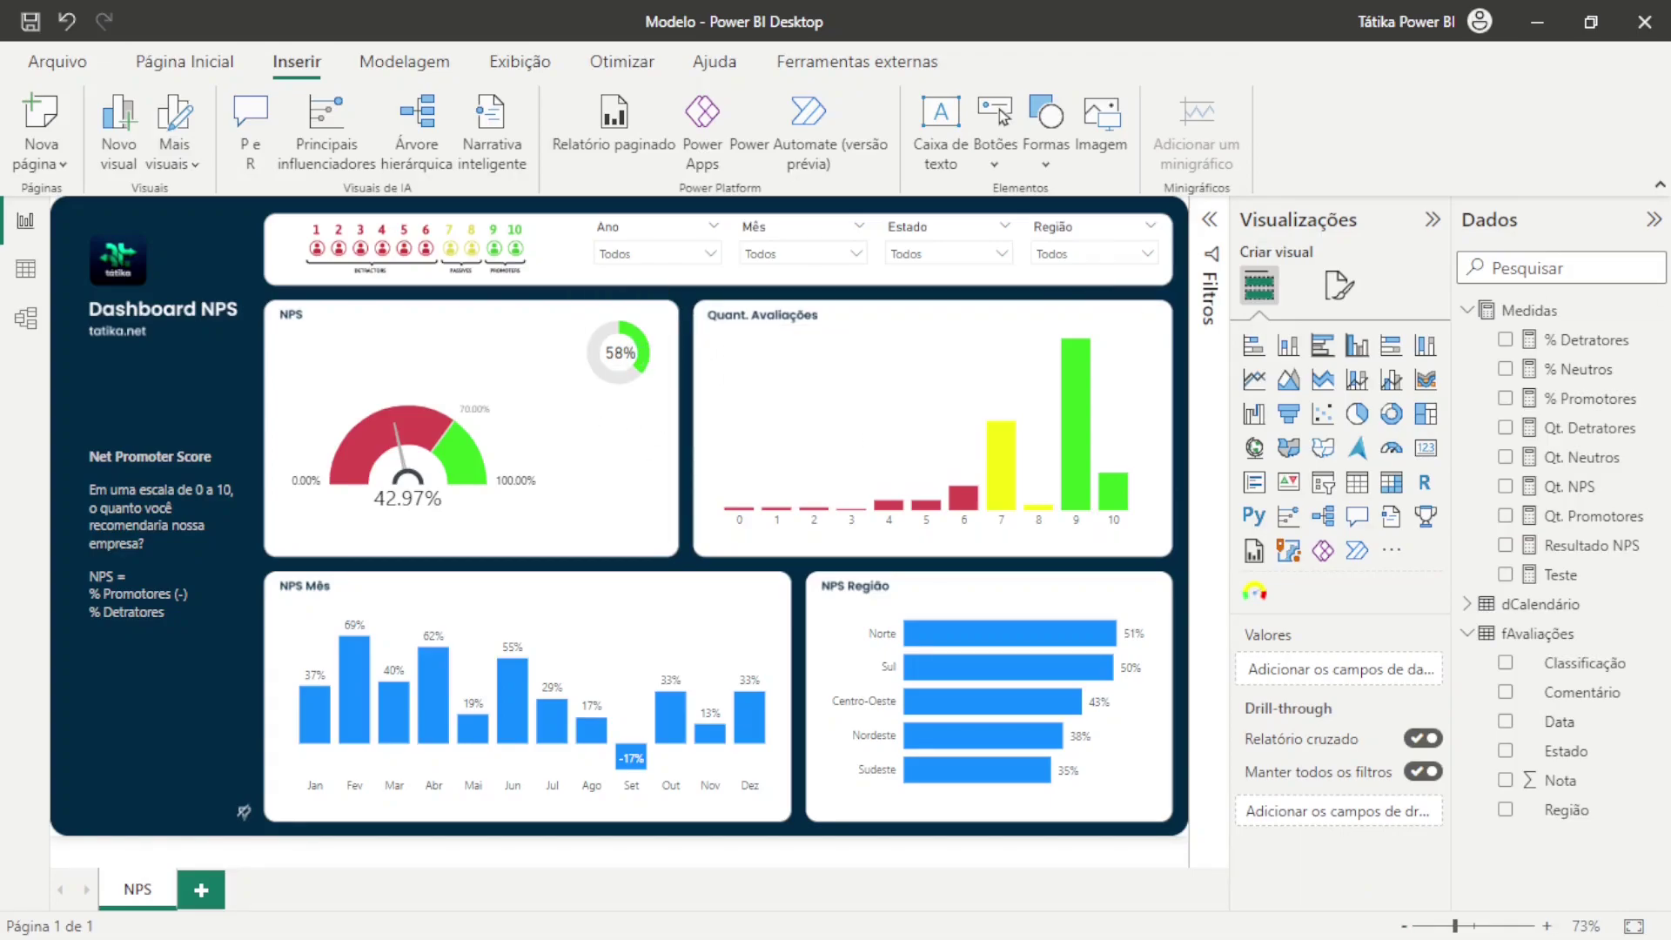
Create the measure "~ NPS Promotores = ([Qt. NPS] - [Qt. Promotores])" in the Medidas table
right_click(1524, 329)
key(Escape)
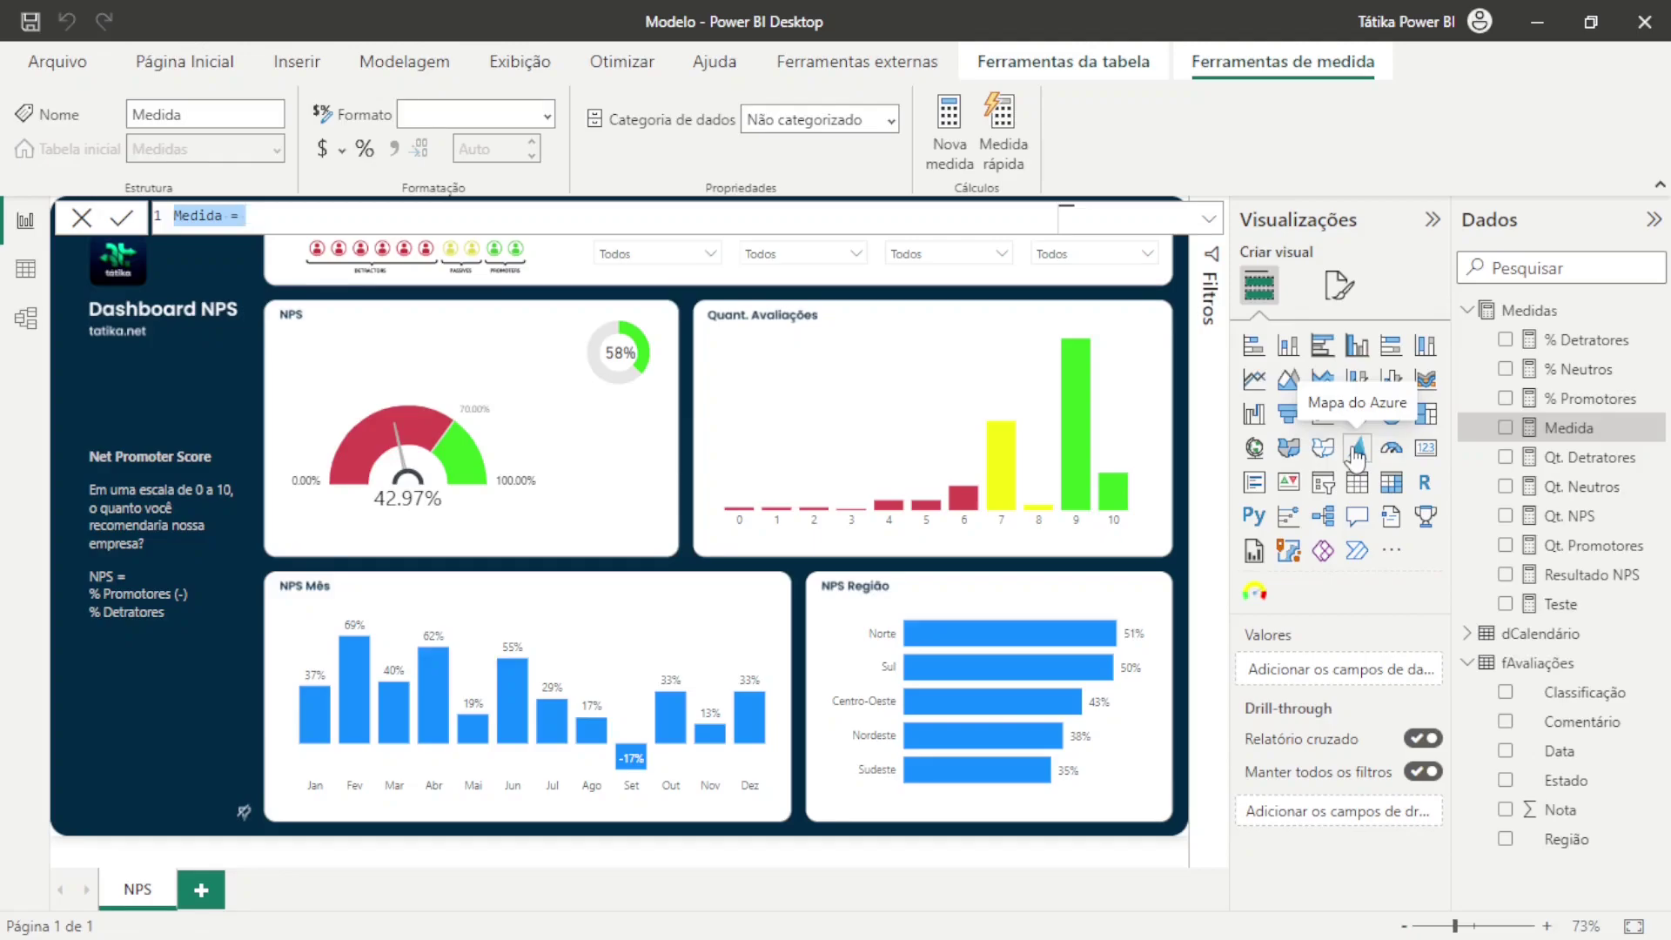
text(~)
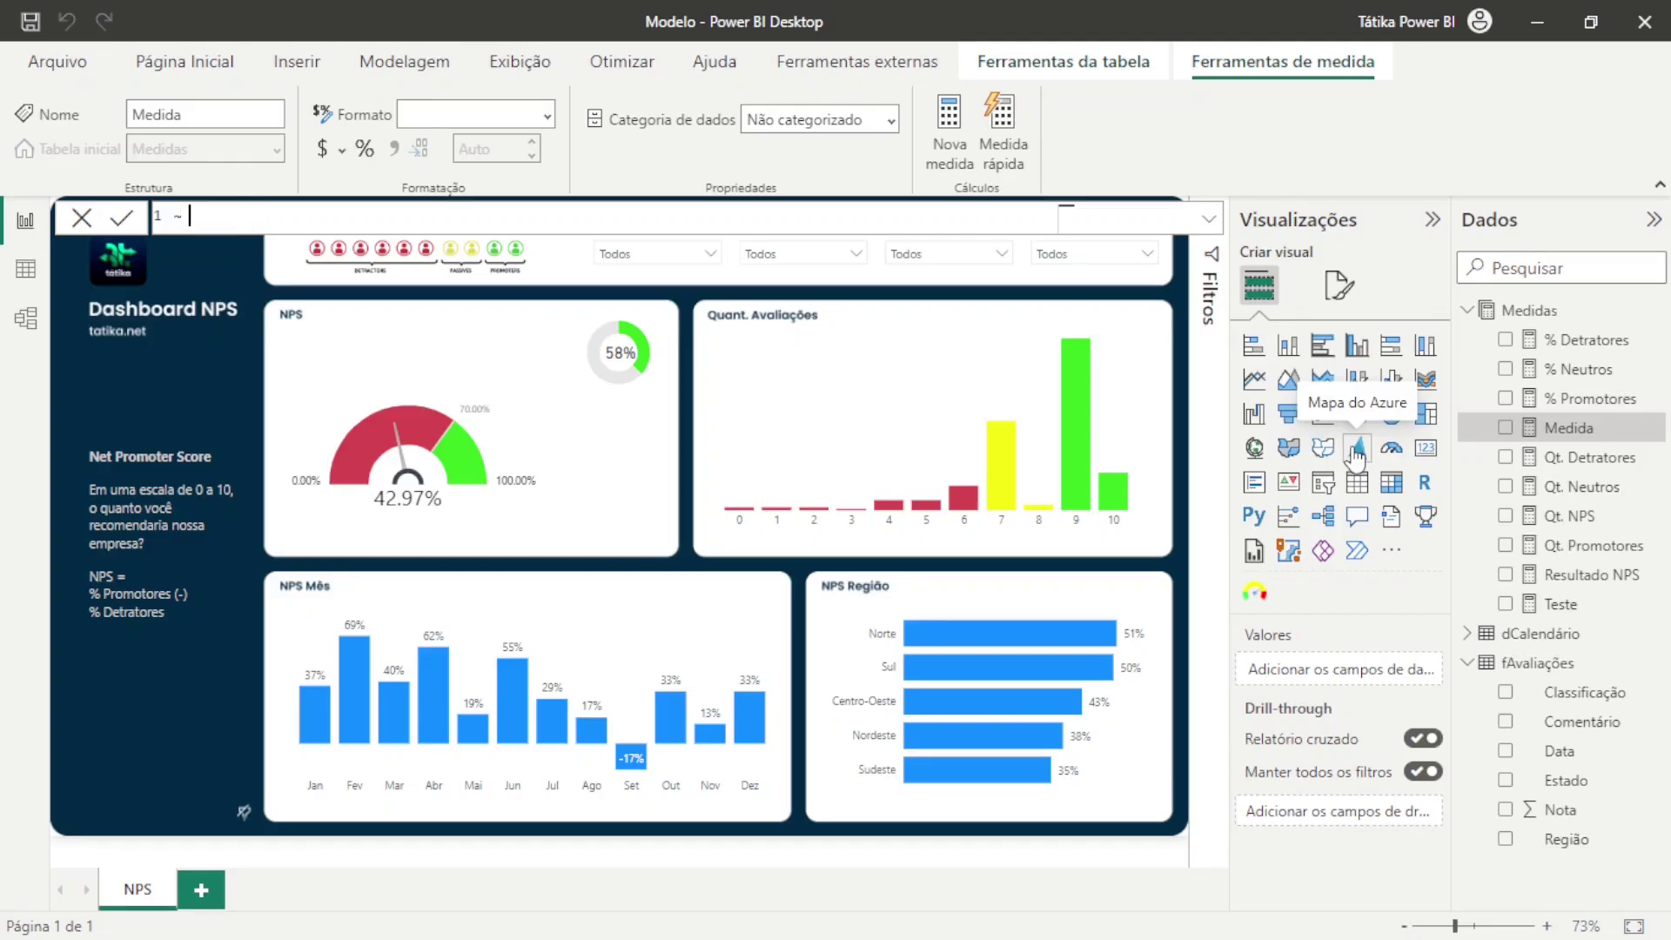
text( NPS Promotores = ([Qt)
key(Down)
key(Down)
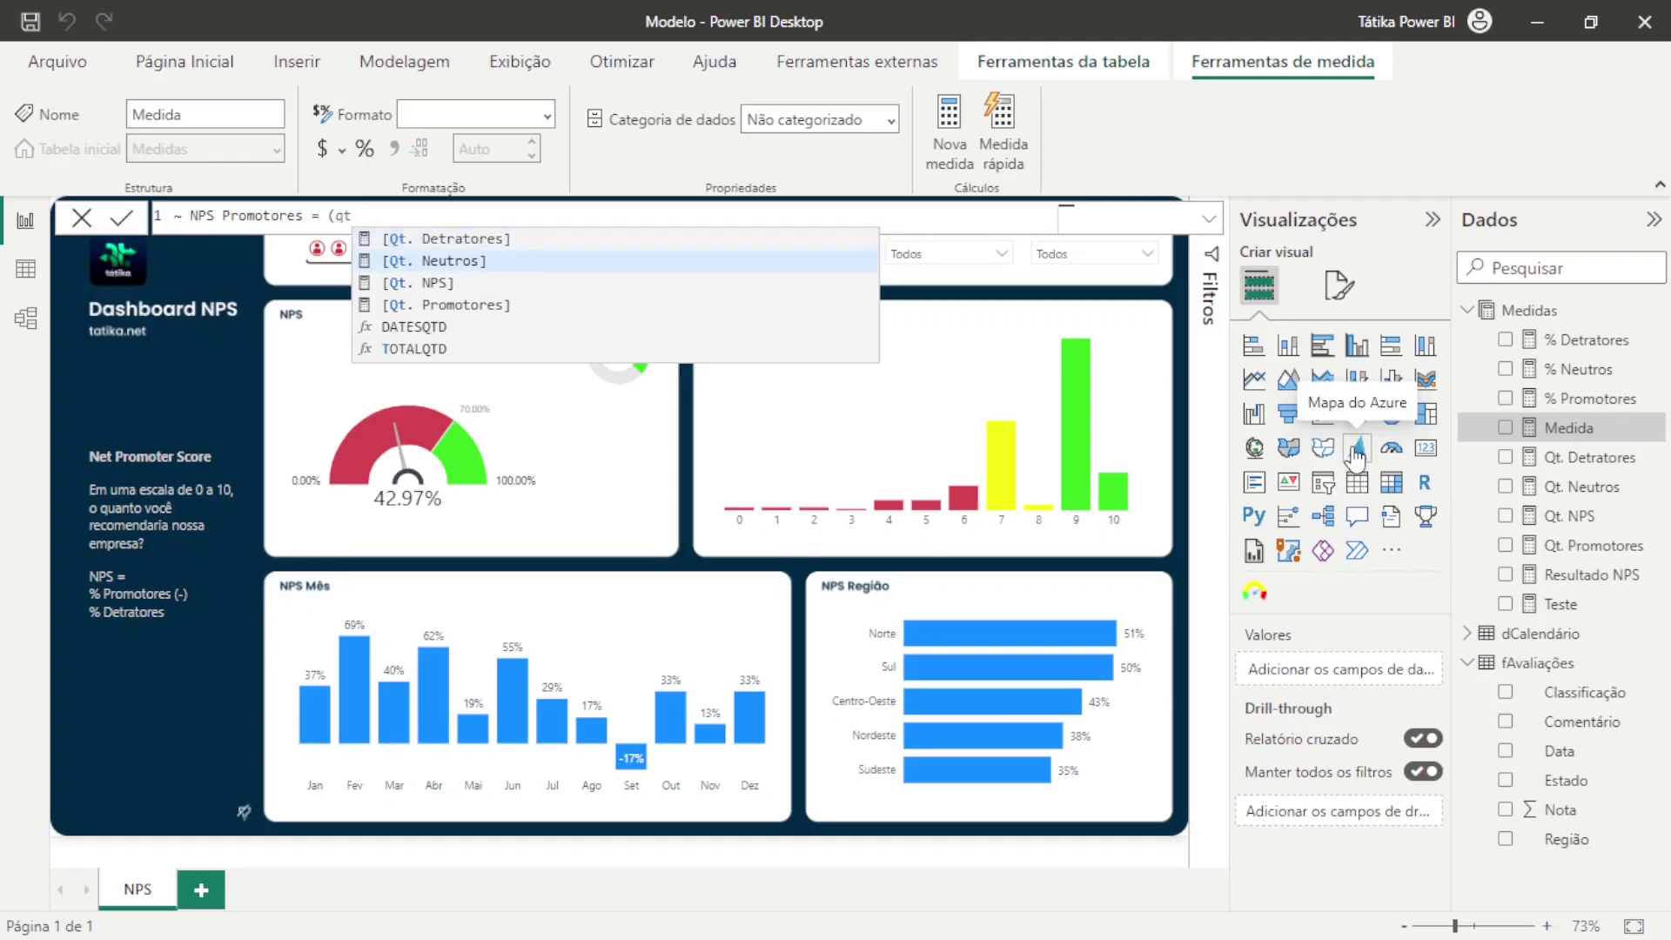
key(Tab)
text(- )
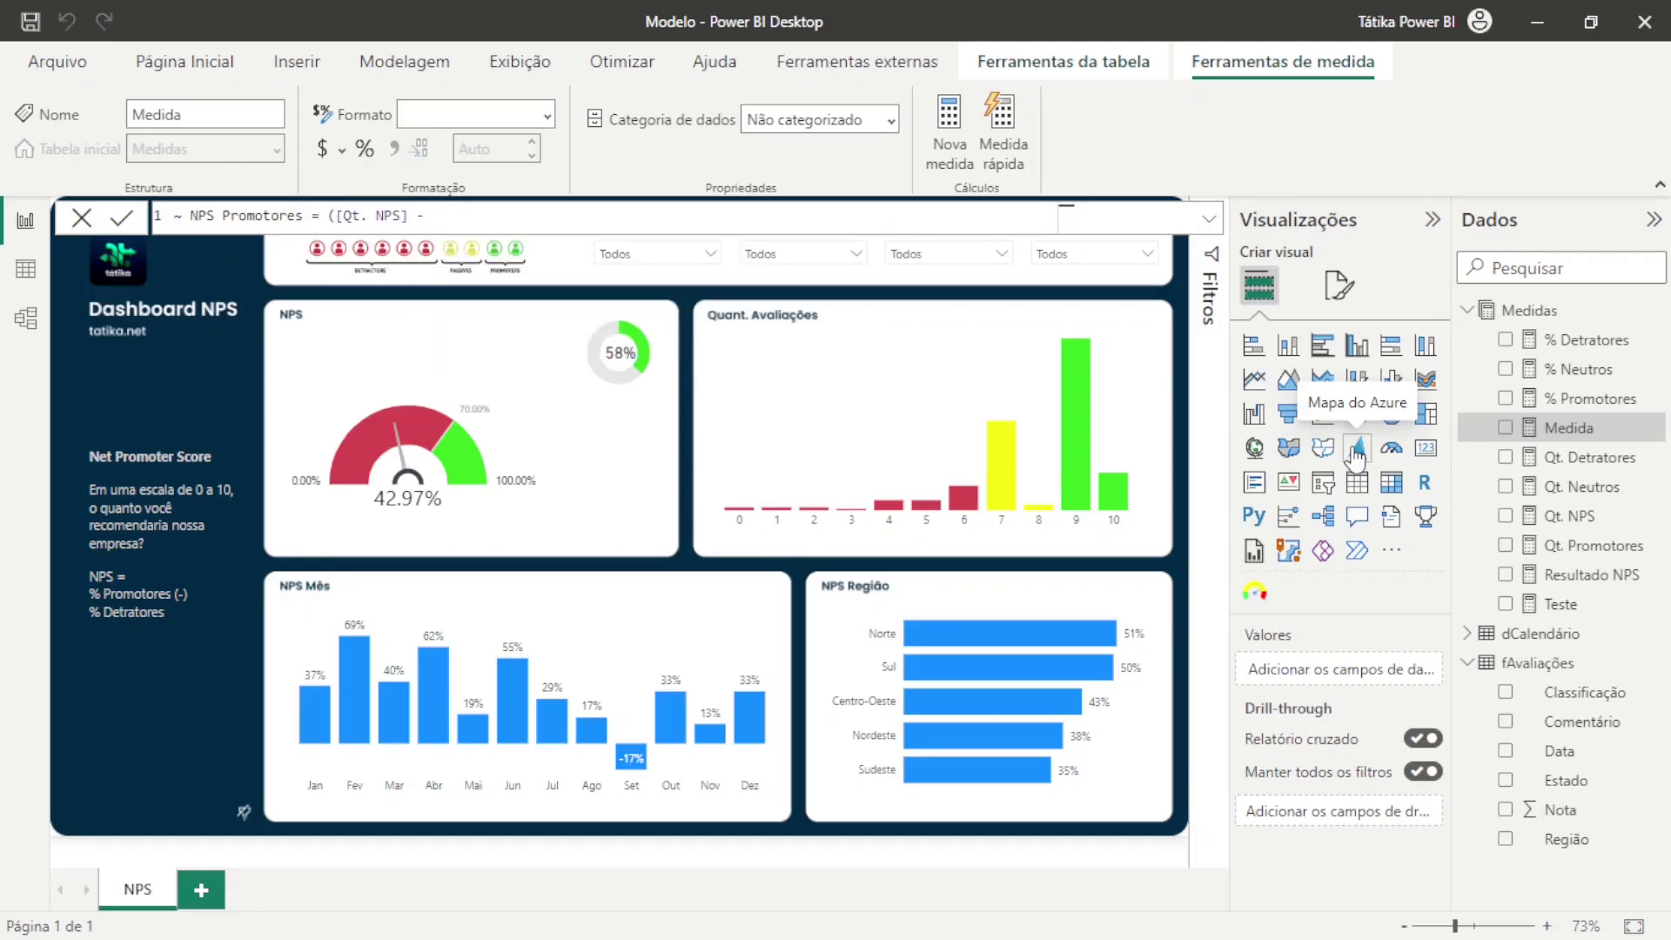
text(prom)
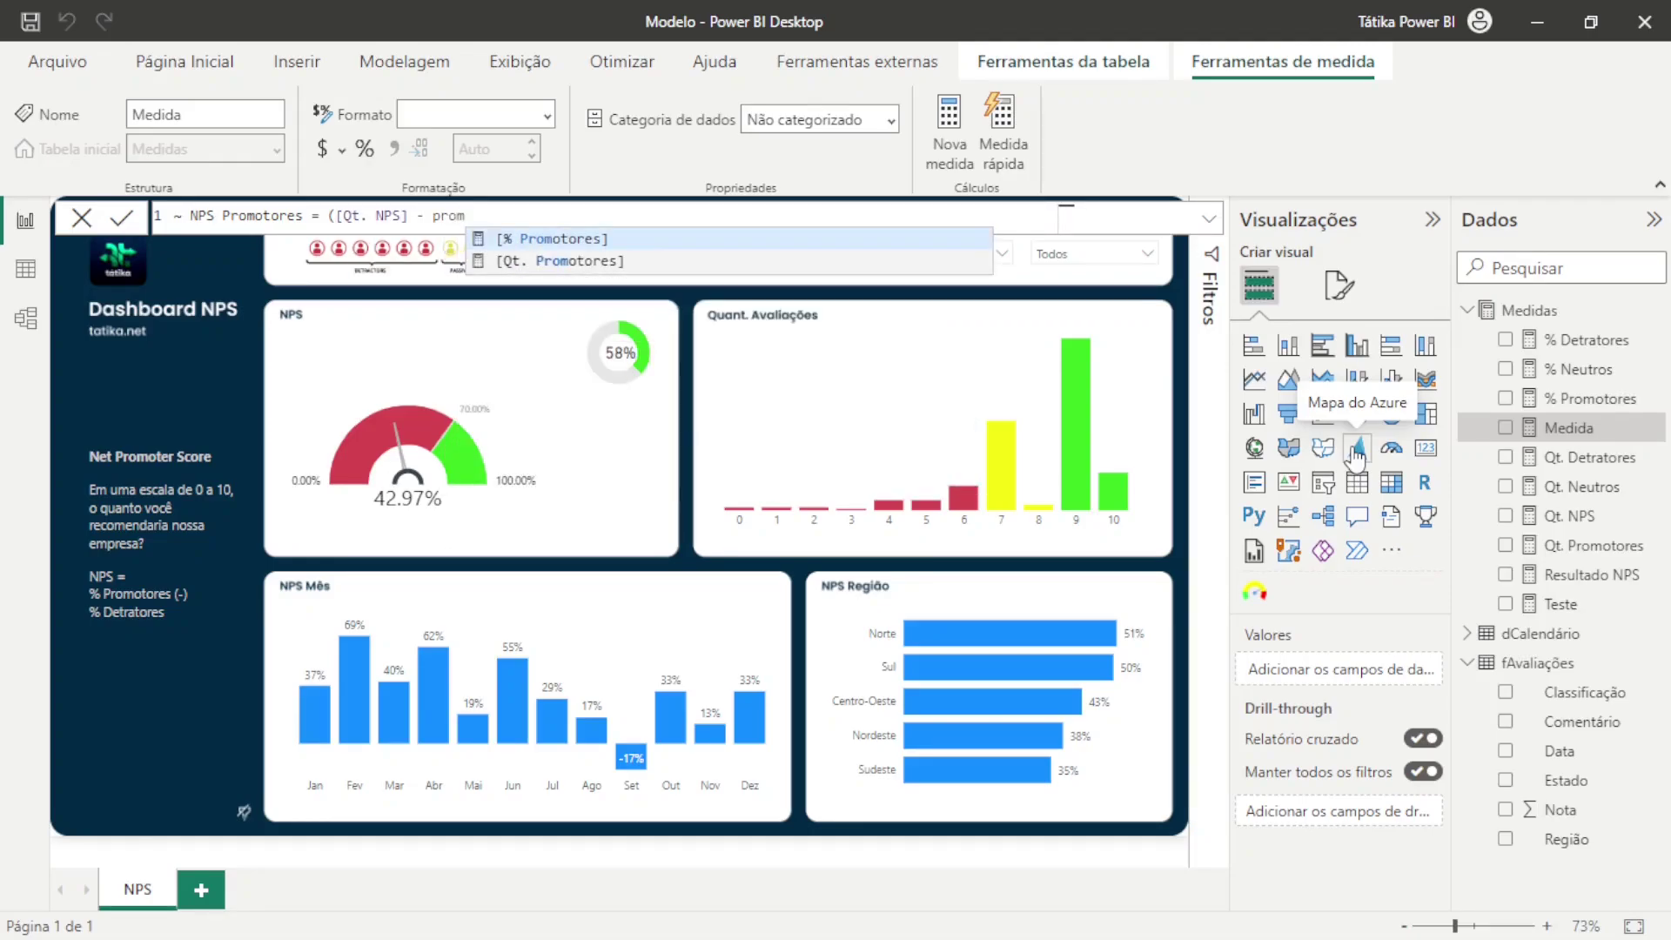
key(Down)
key(Tab)
text())
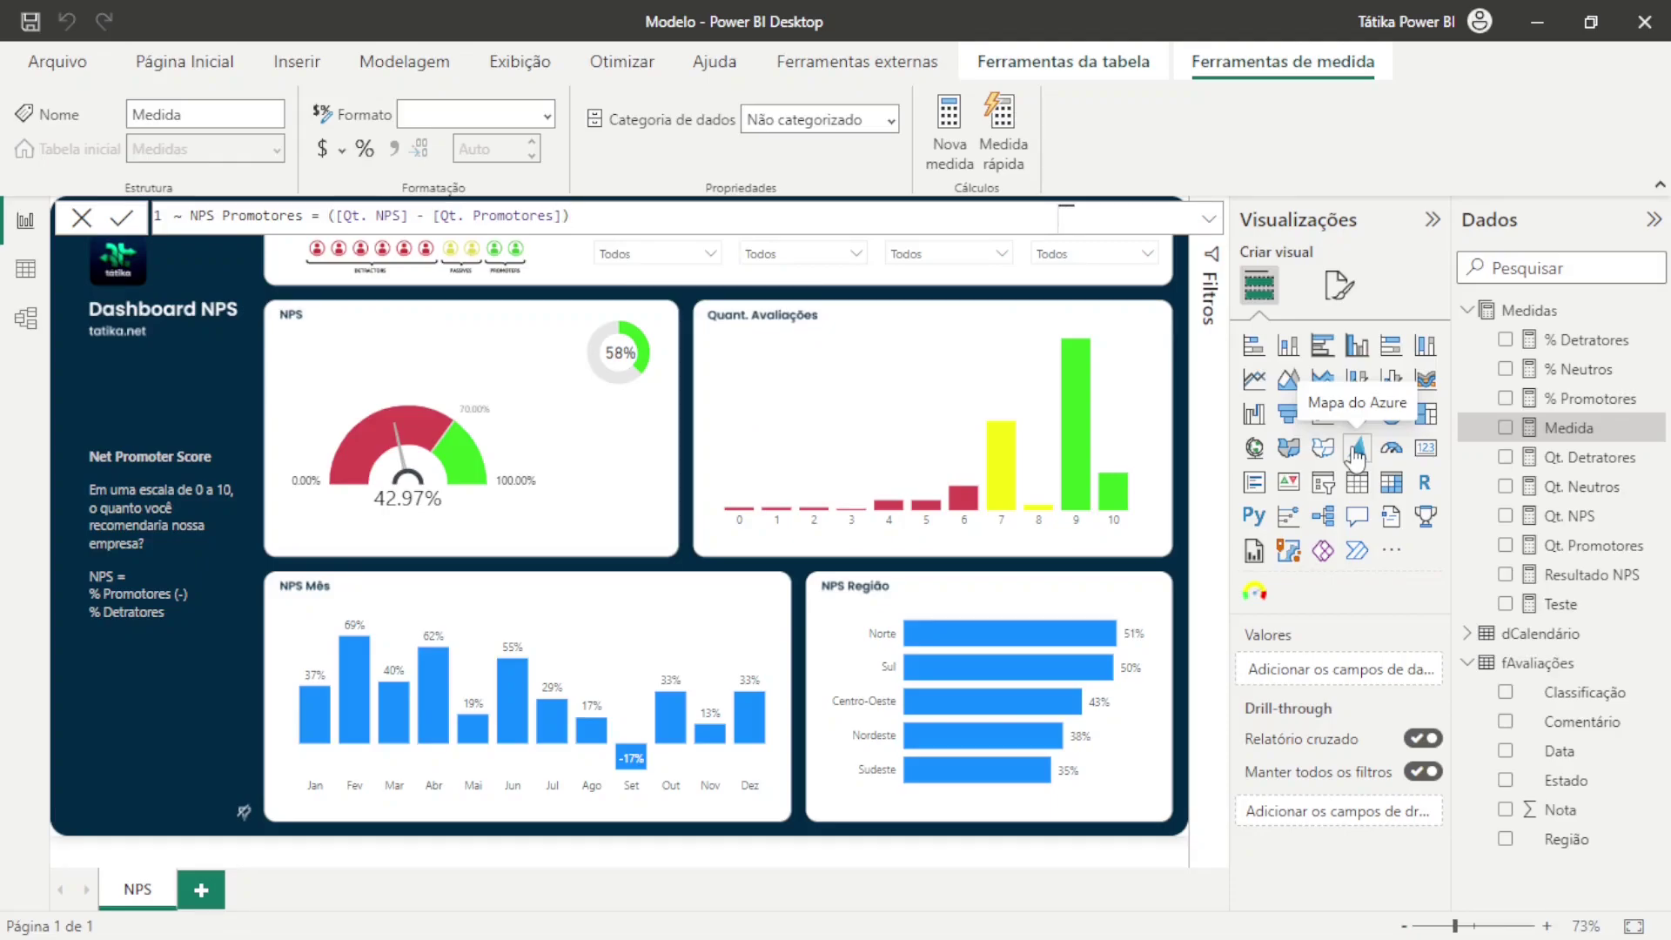
key(Return)
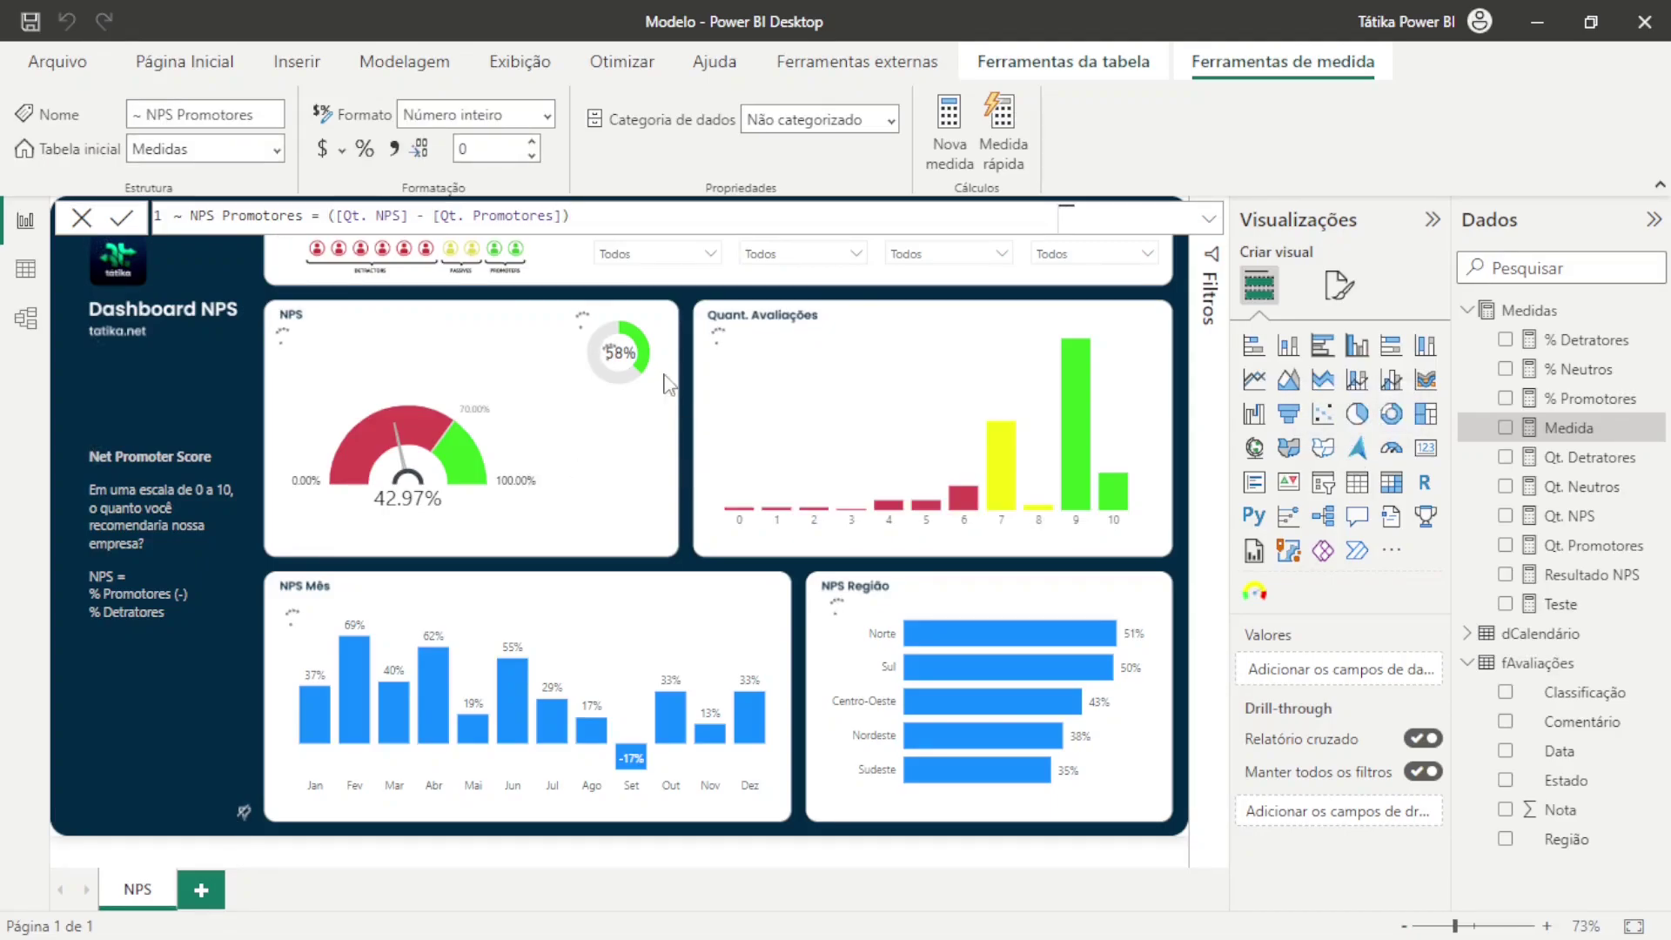
Replace Qt. NPS with ~ NPS Promotores in the donut chart's values
click(653, 389)
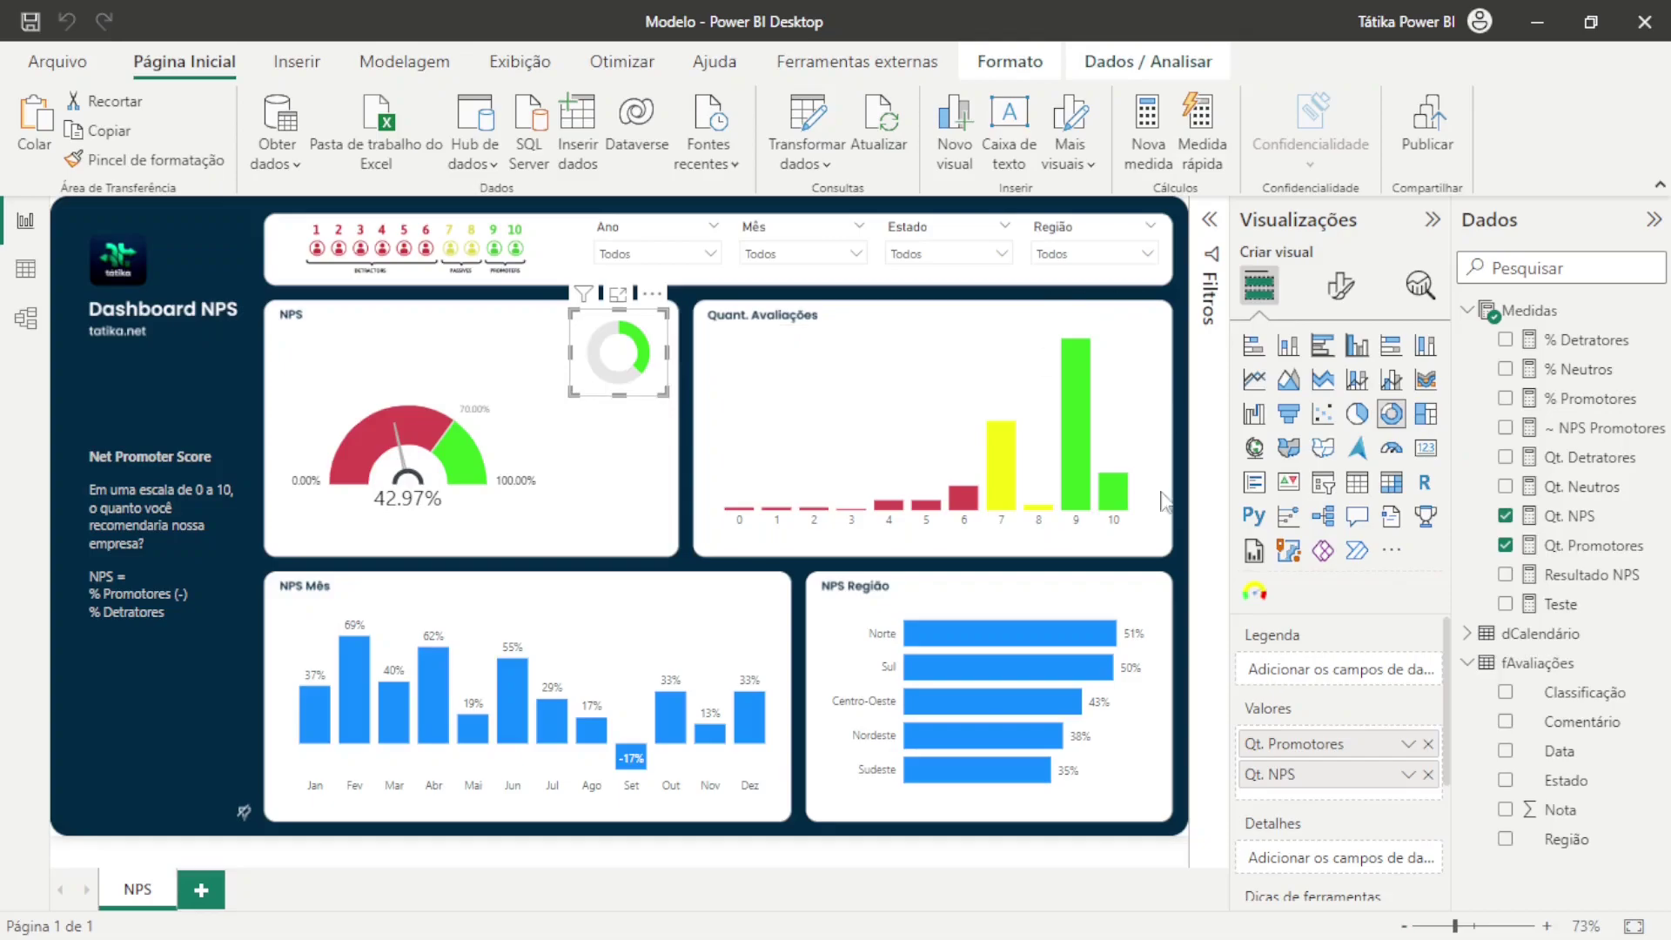
click(1502, 526)
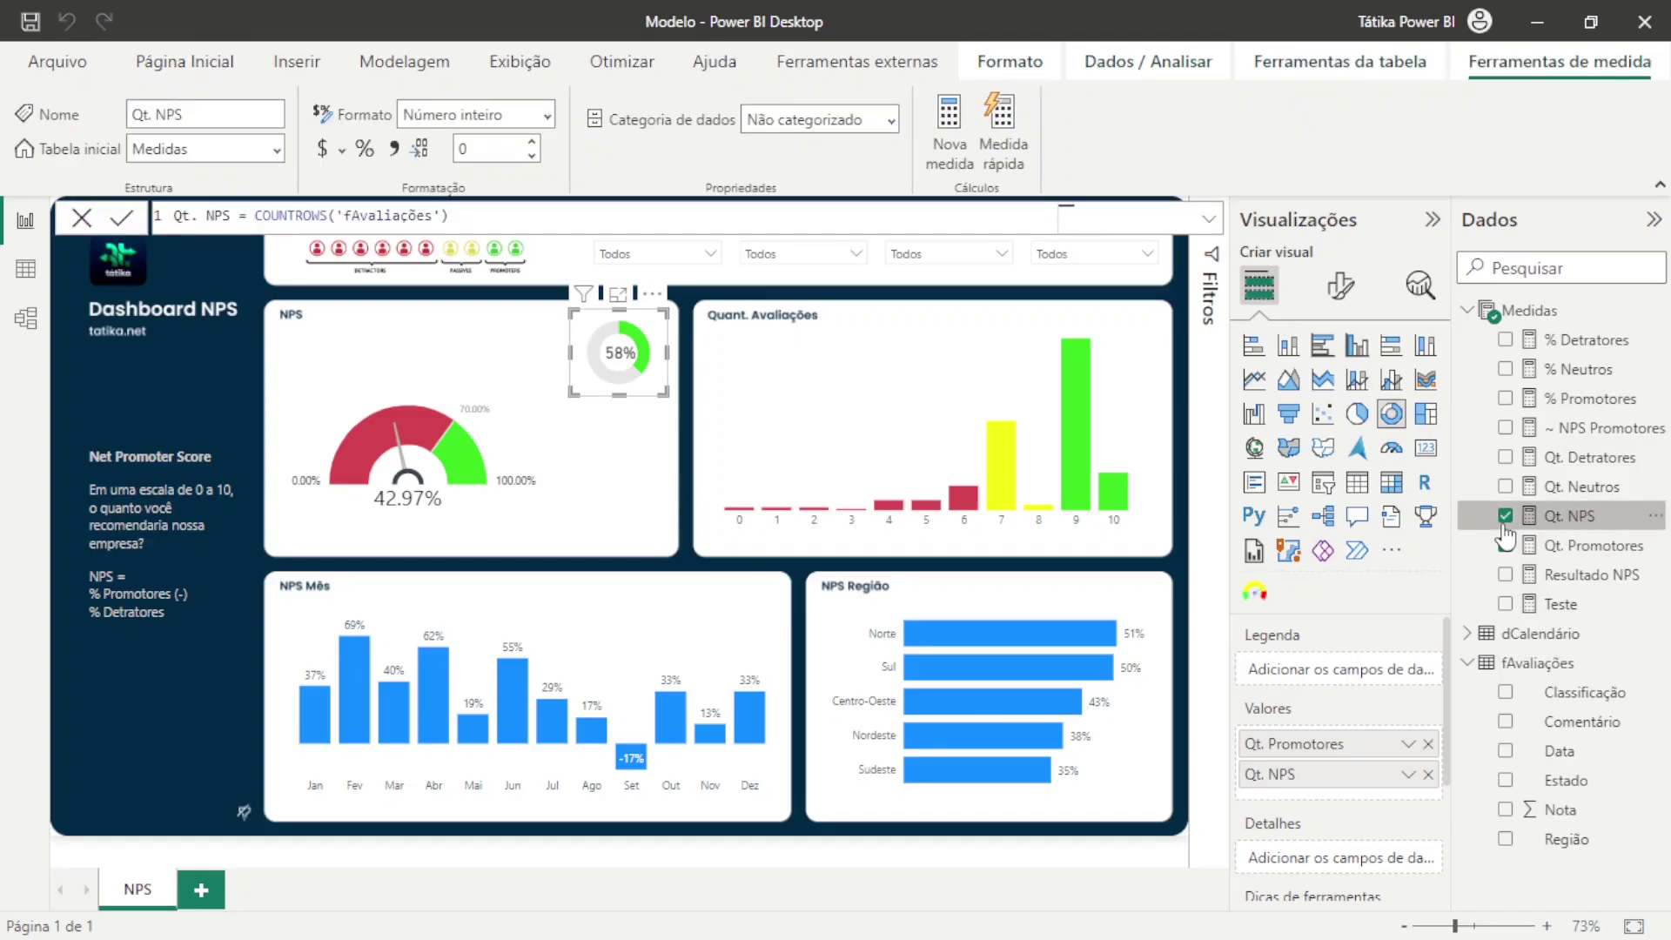
click(1506, 518)
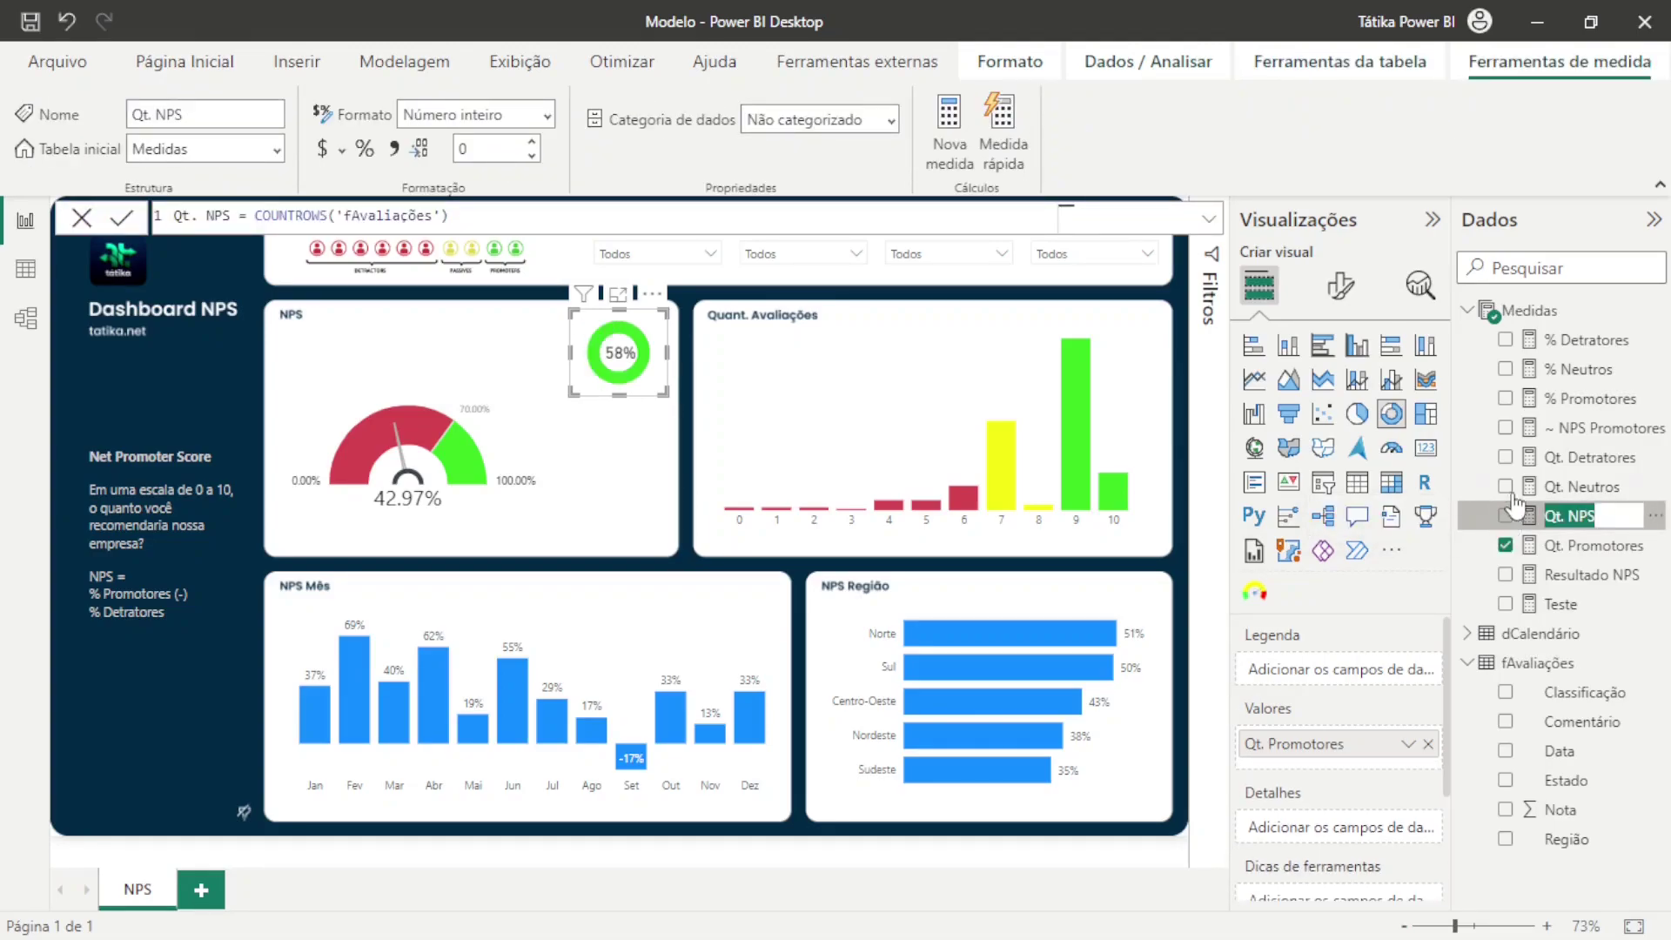
click(1506, 429)
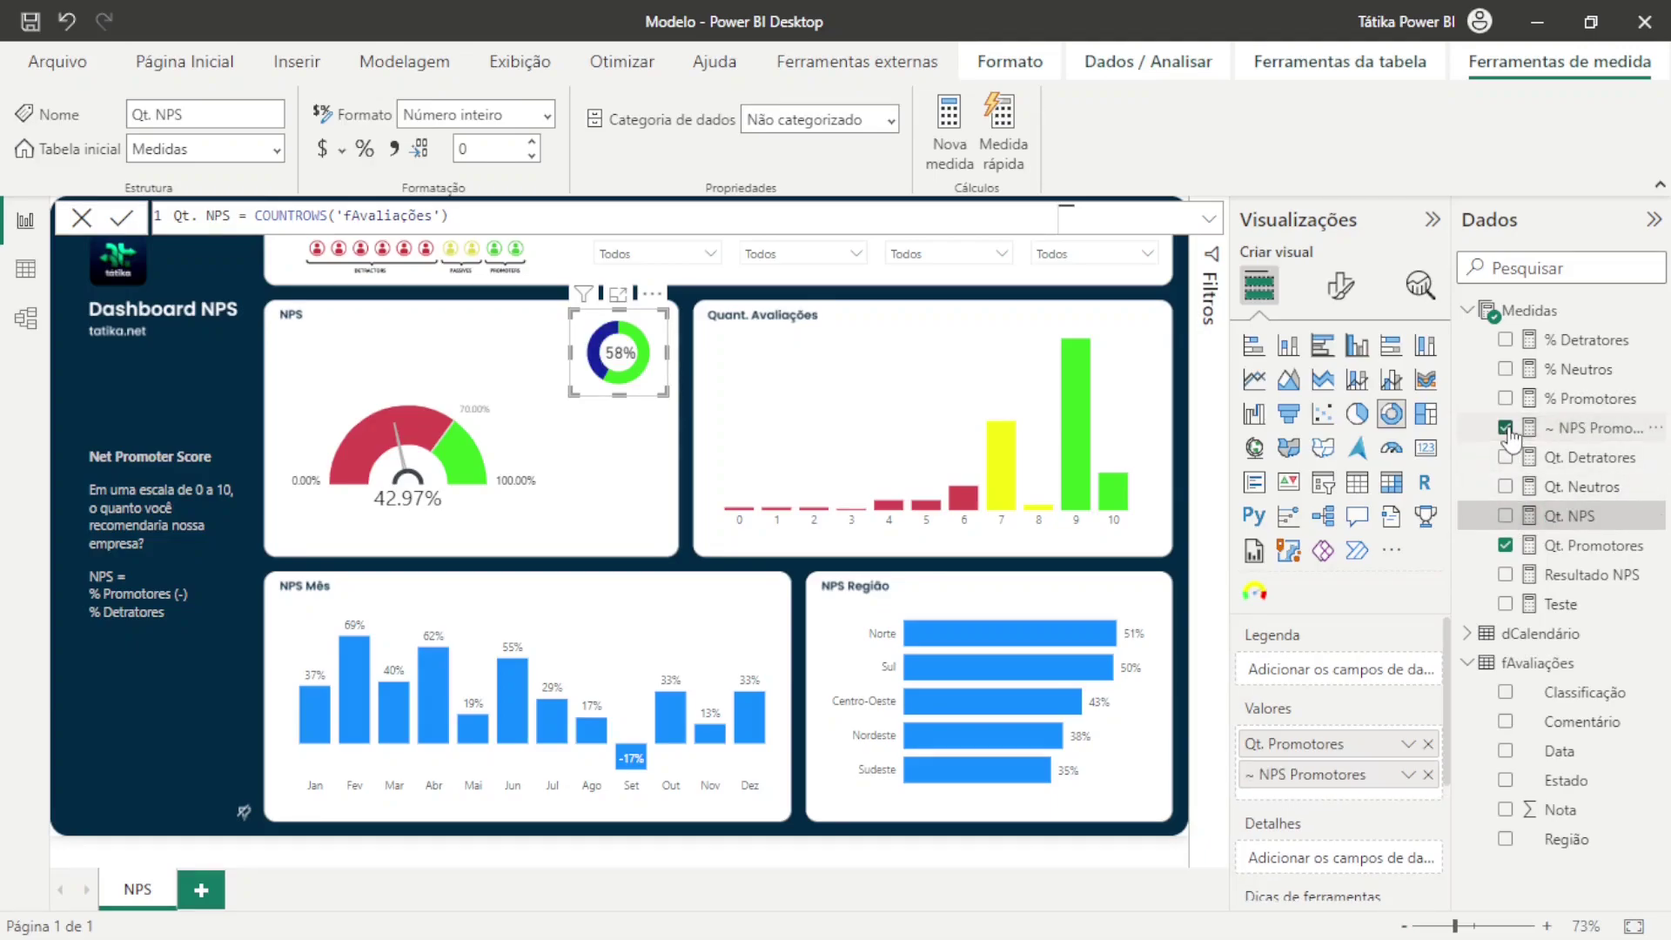
Set the donut chart's ~ NPS Promotores slice to light grey
click(1326, 305)
click(1288, 507)
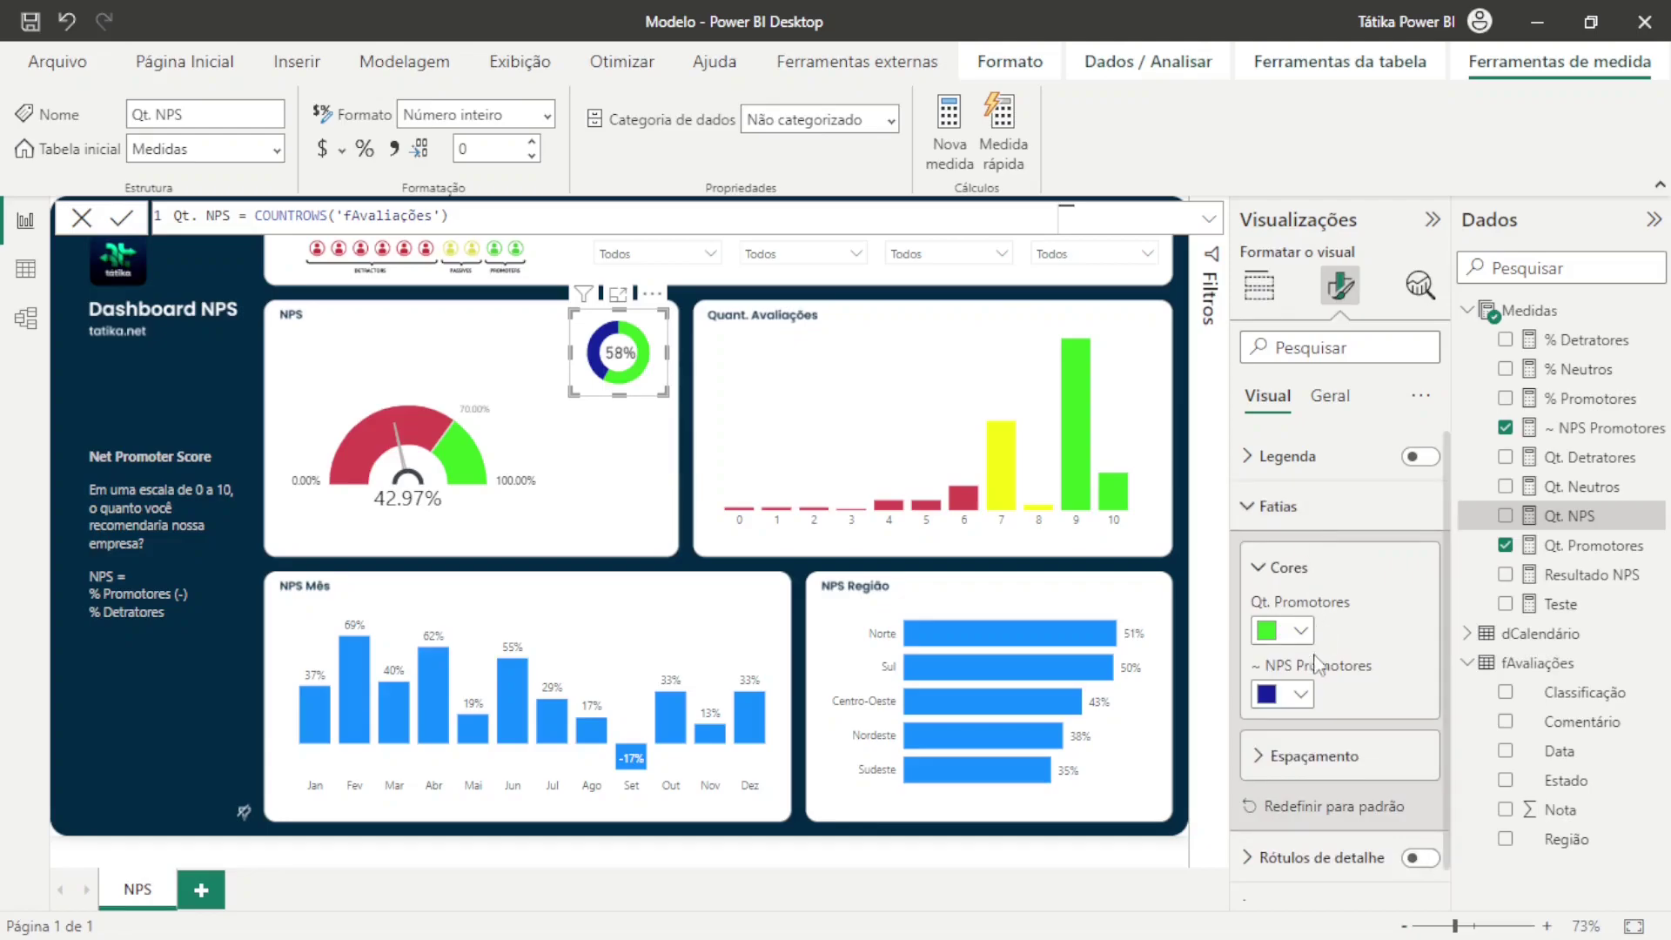
click(1302, 700)
click(1284, 591)
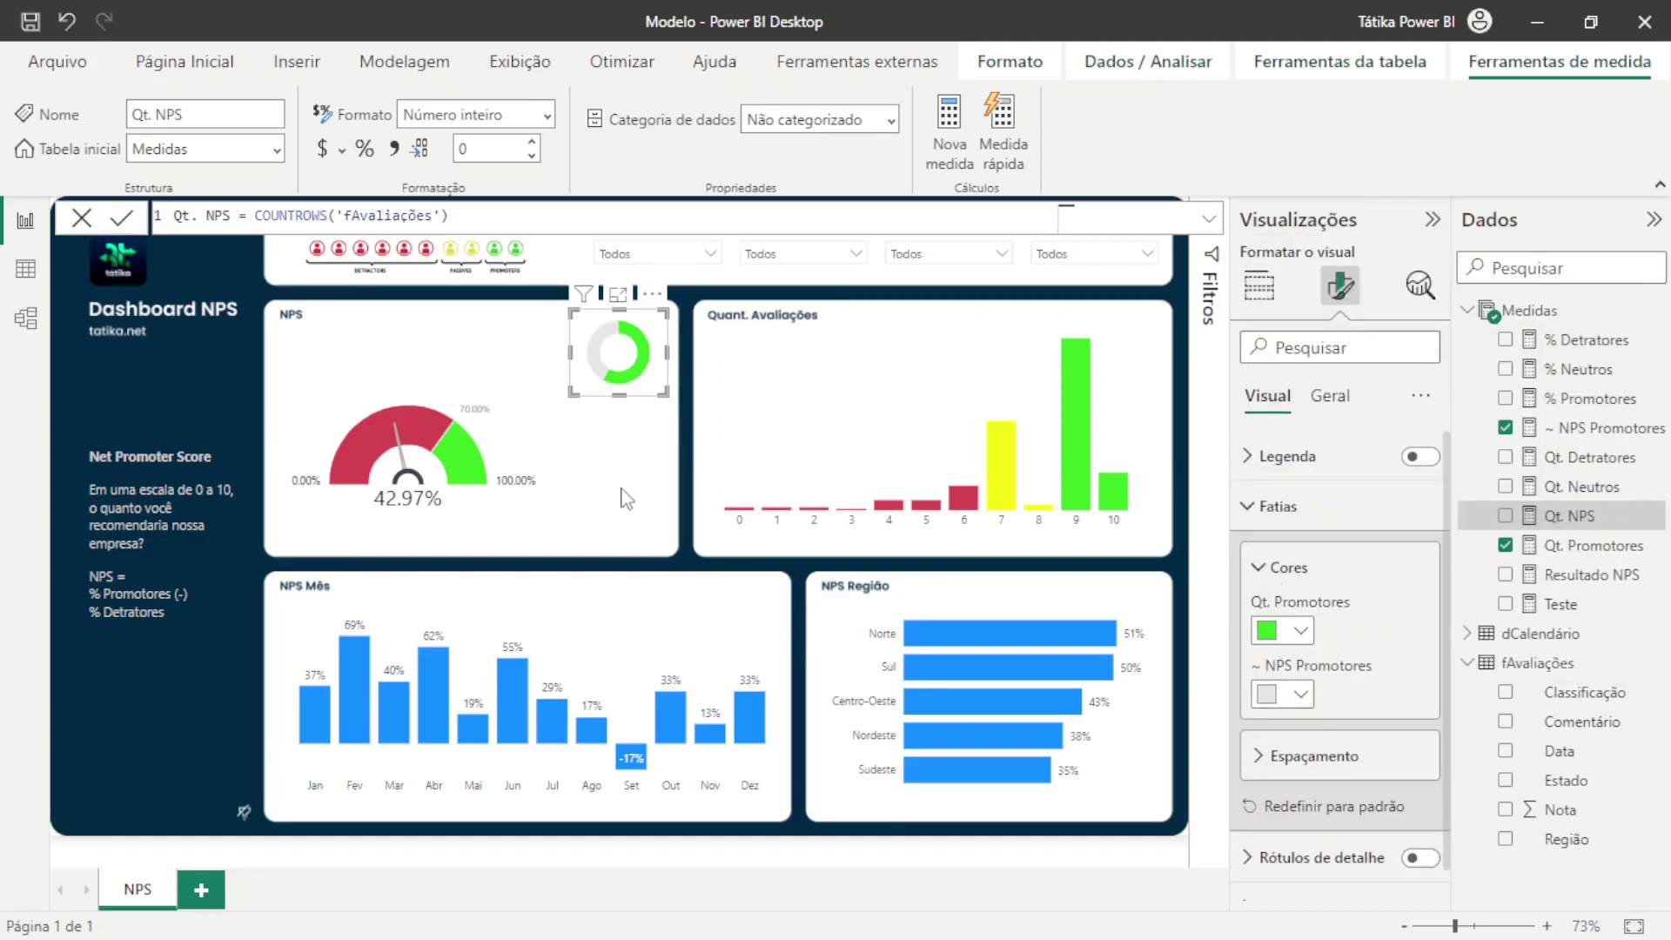
click(670, 458)
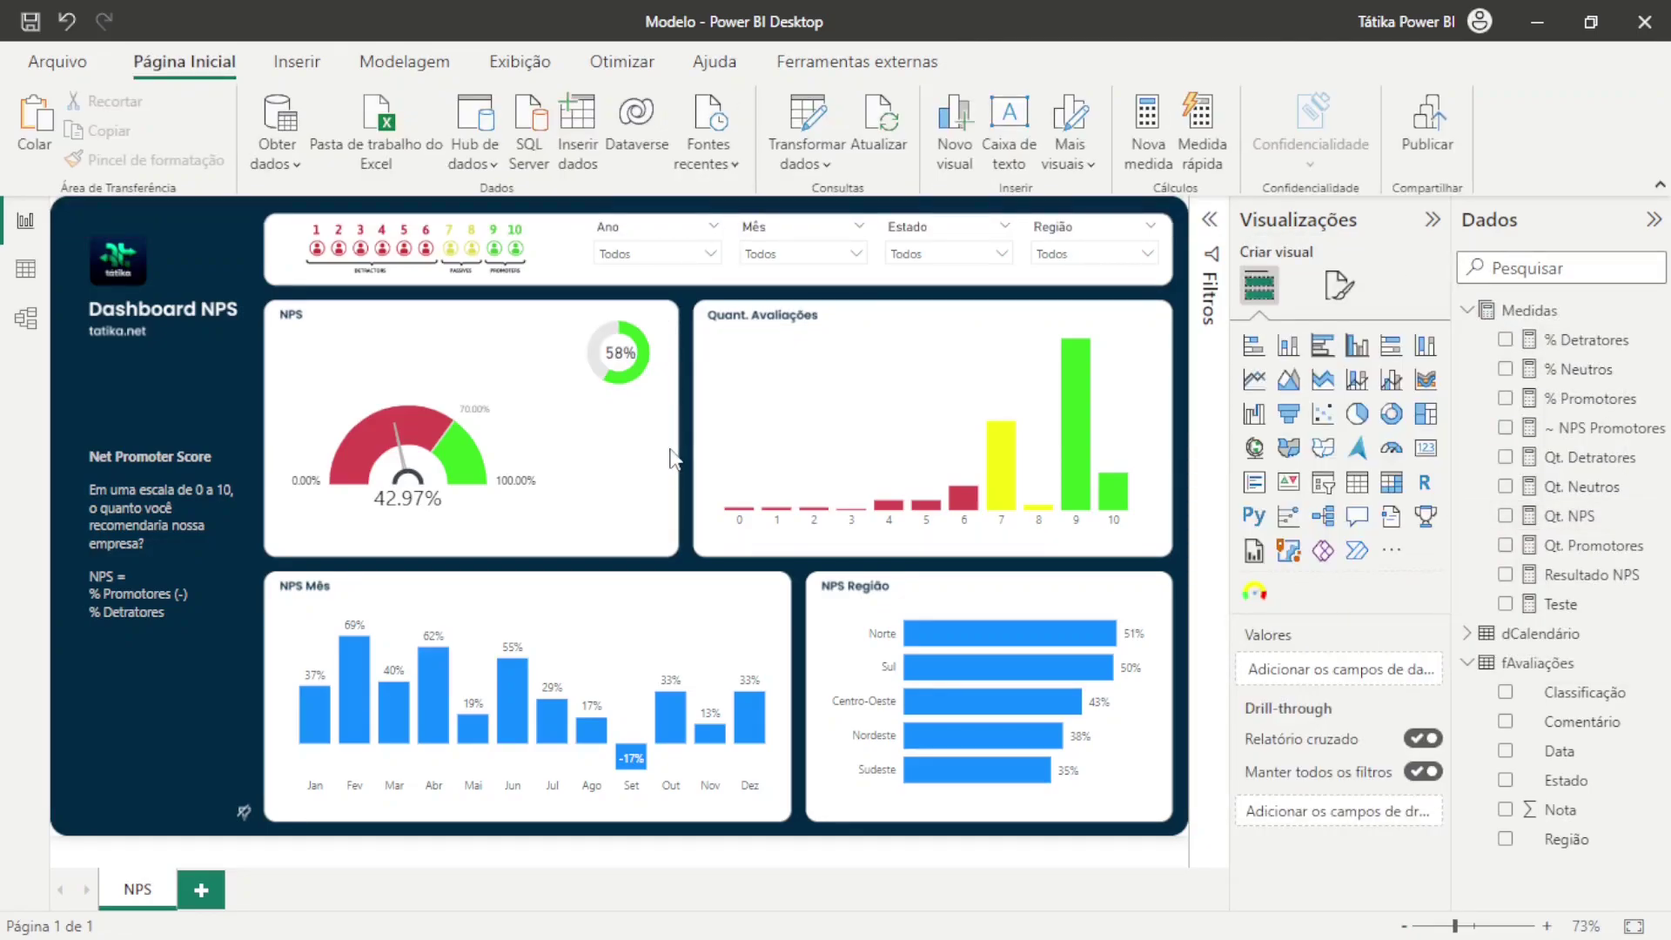
mouse_move(646, 376)
Review the formula of the ~ NPS Promotores measure
click(1566, 427)
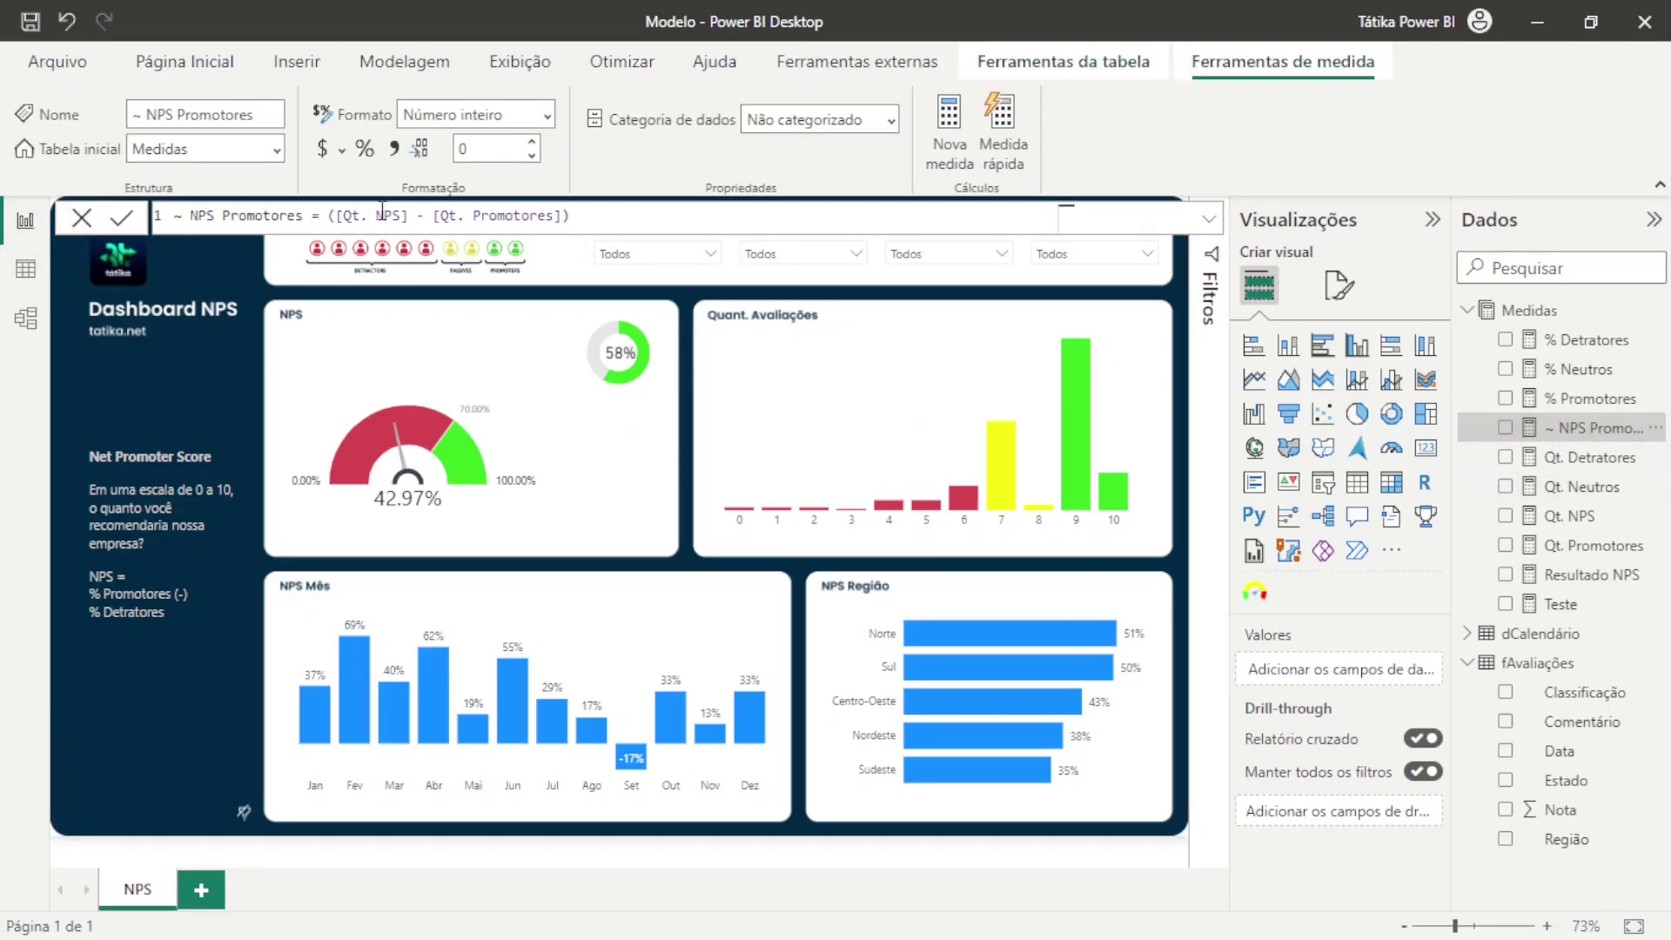
click(652, 423)
mouse_move(566, 320)
mouse_down()
mouse_move(656, 366)
mouse_move(665, 411)
mouse_up()
click(642, 381)
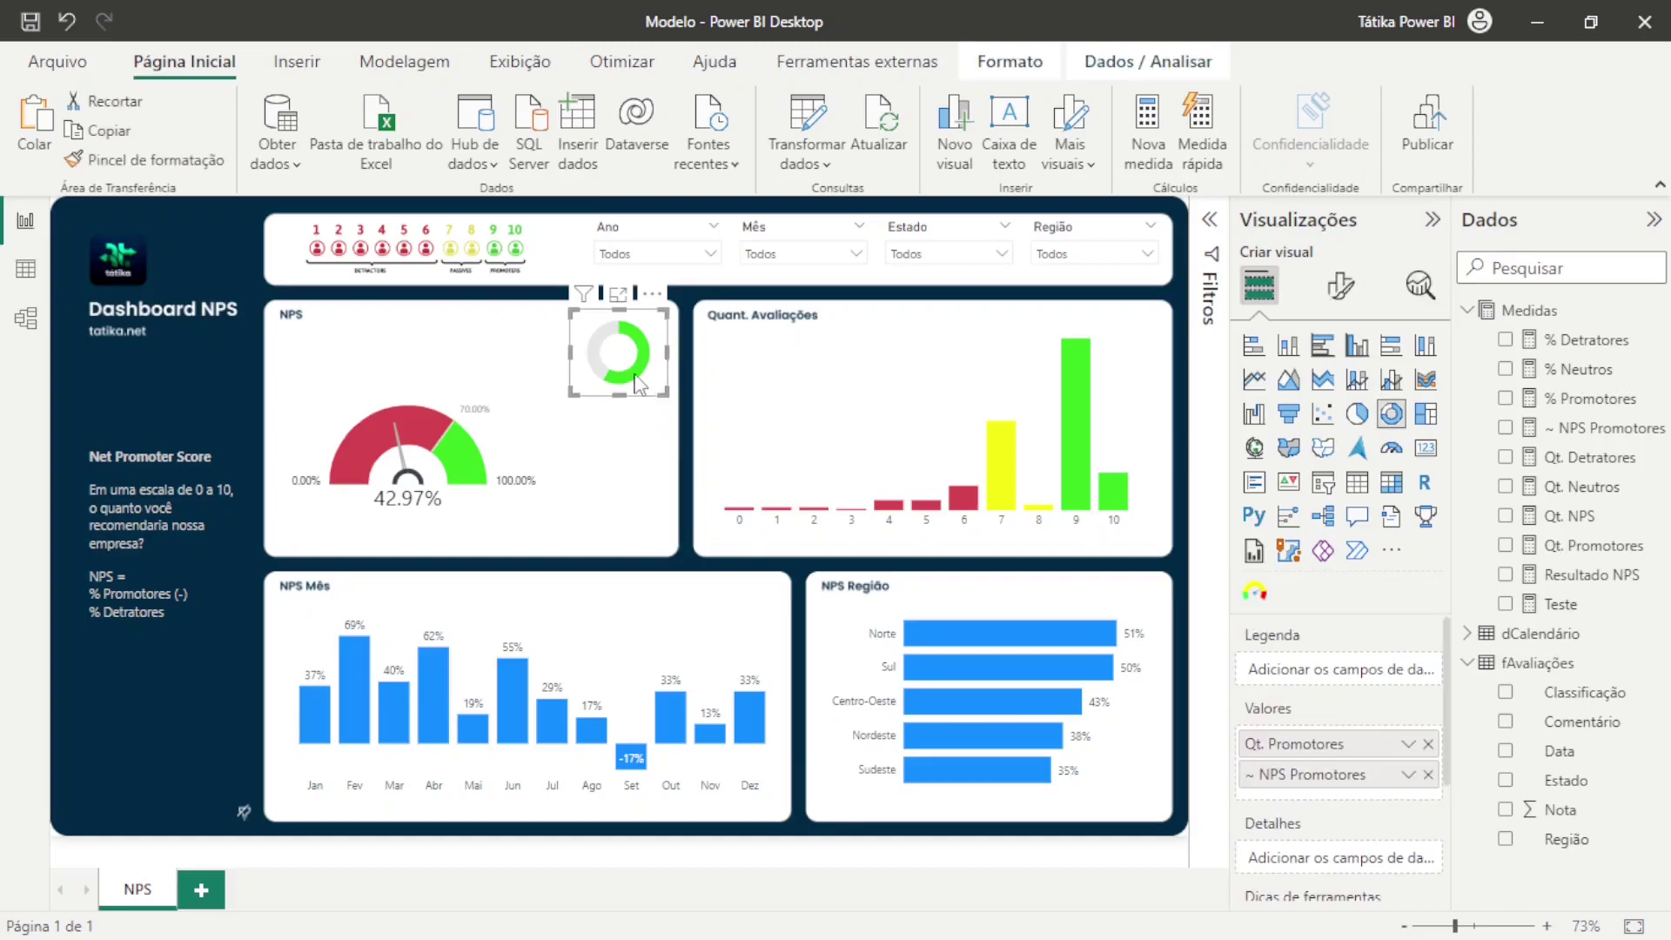
click(655, 411)
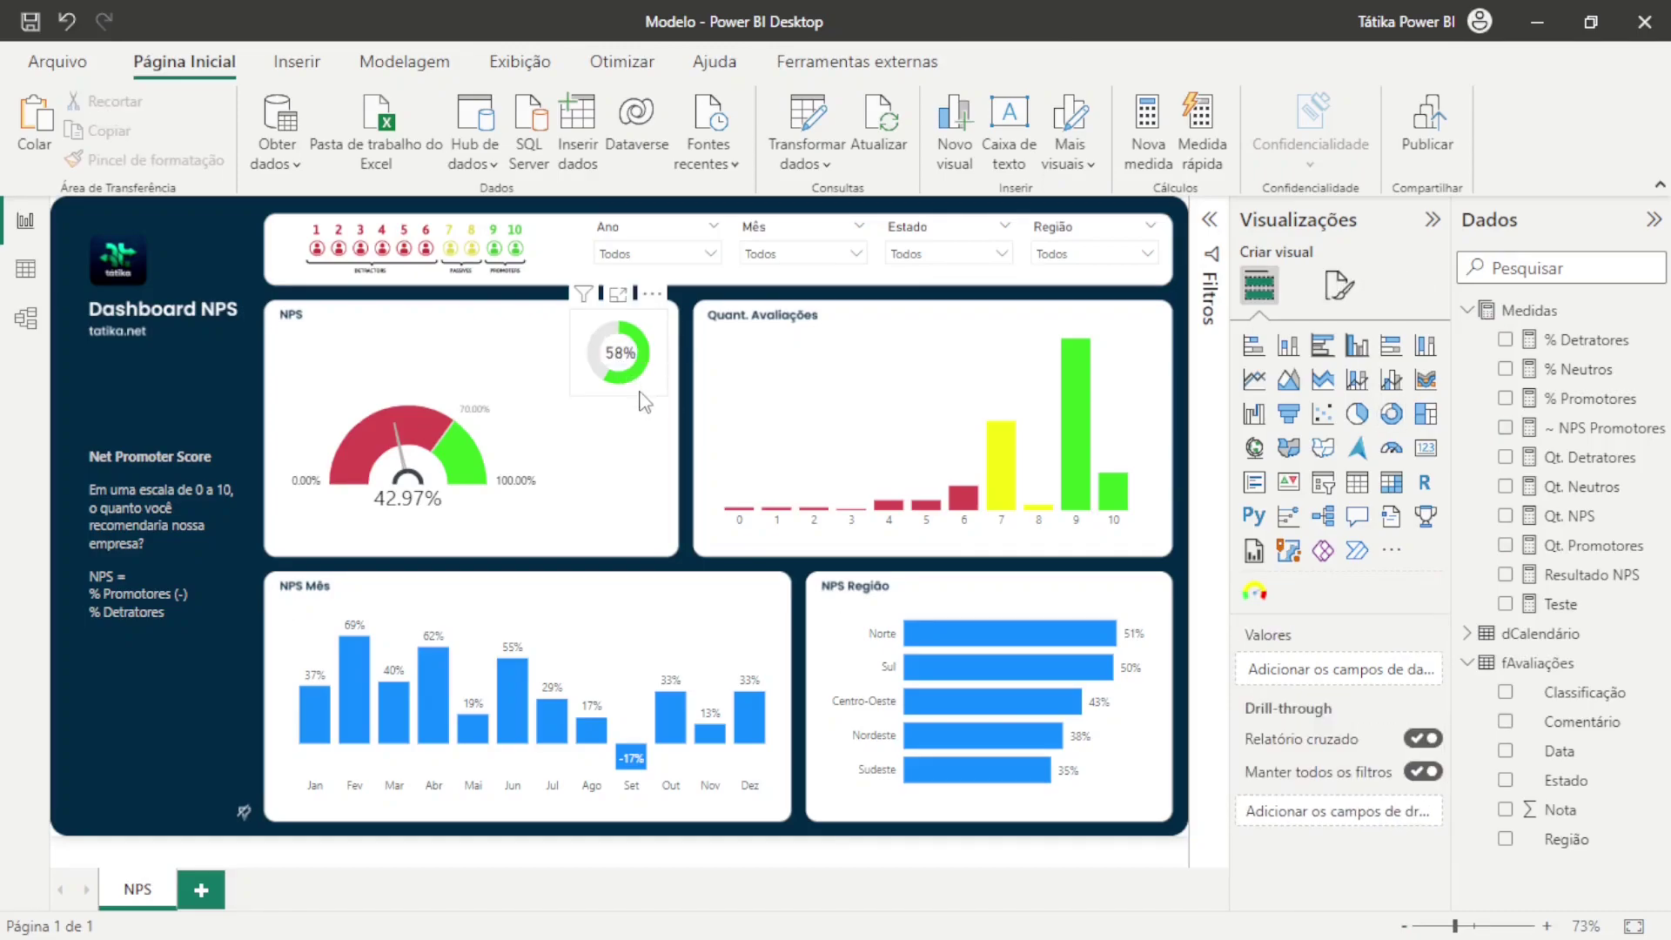
click(643, 393)
click(654, 444)
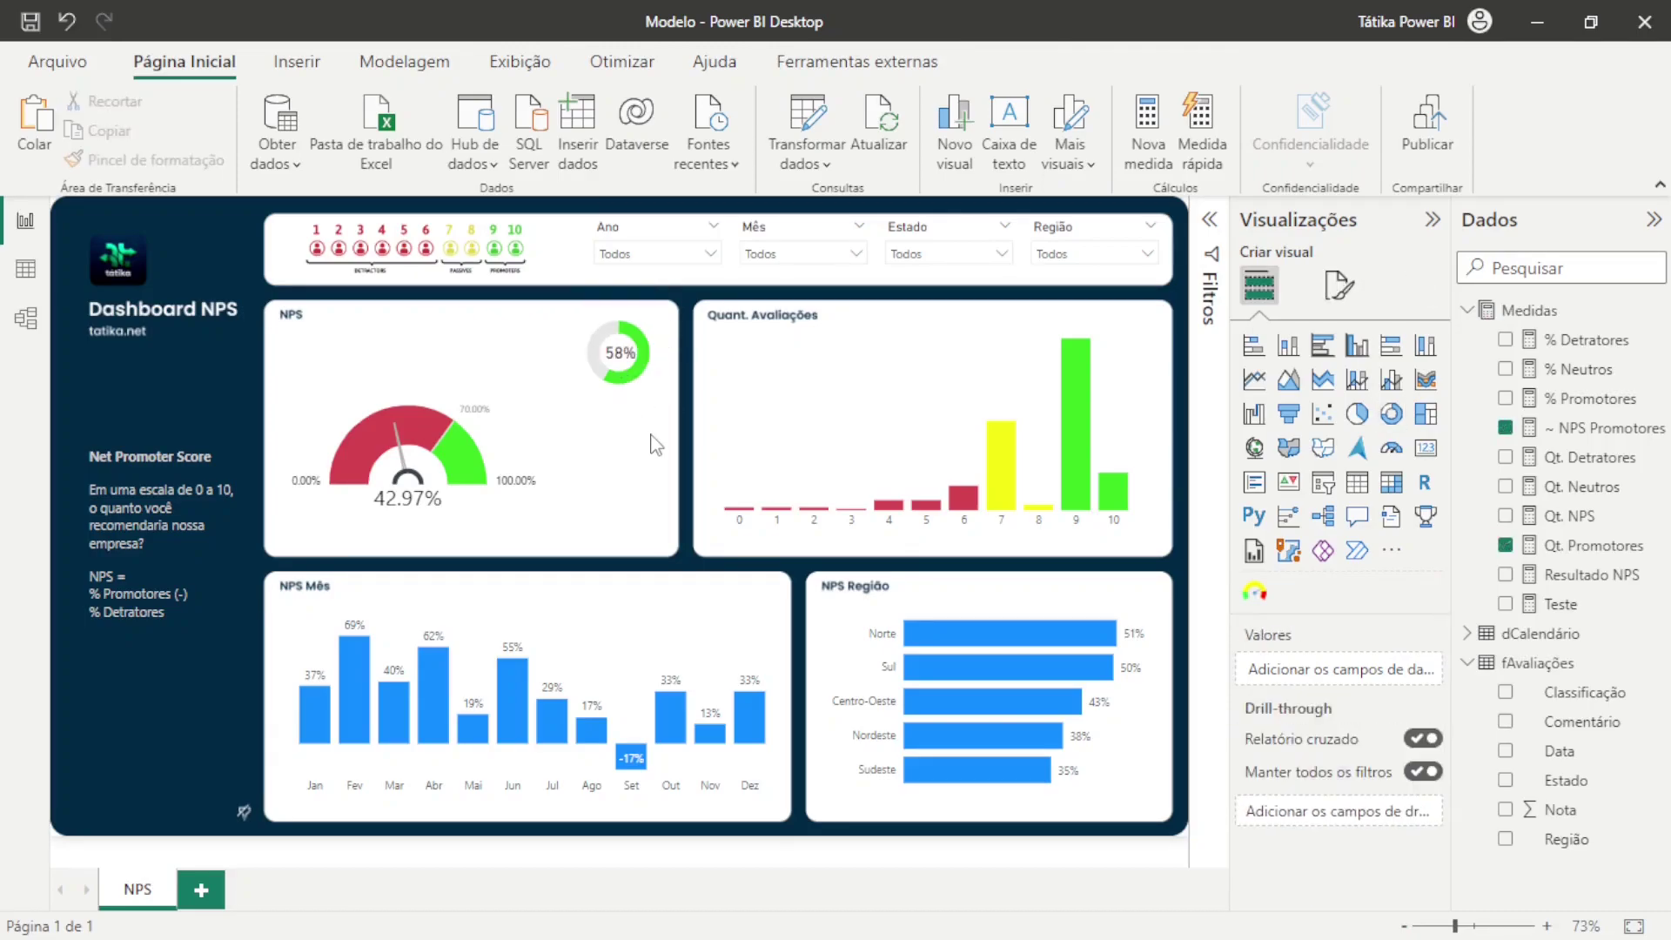
click(628, 369)
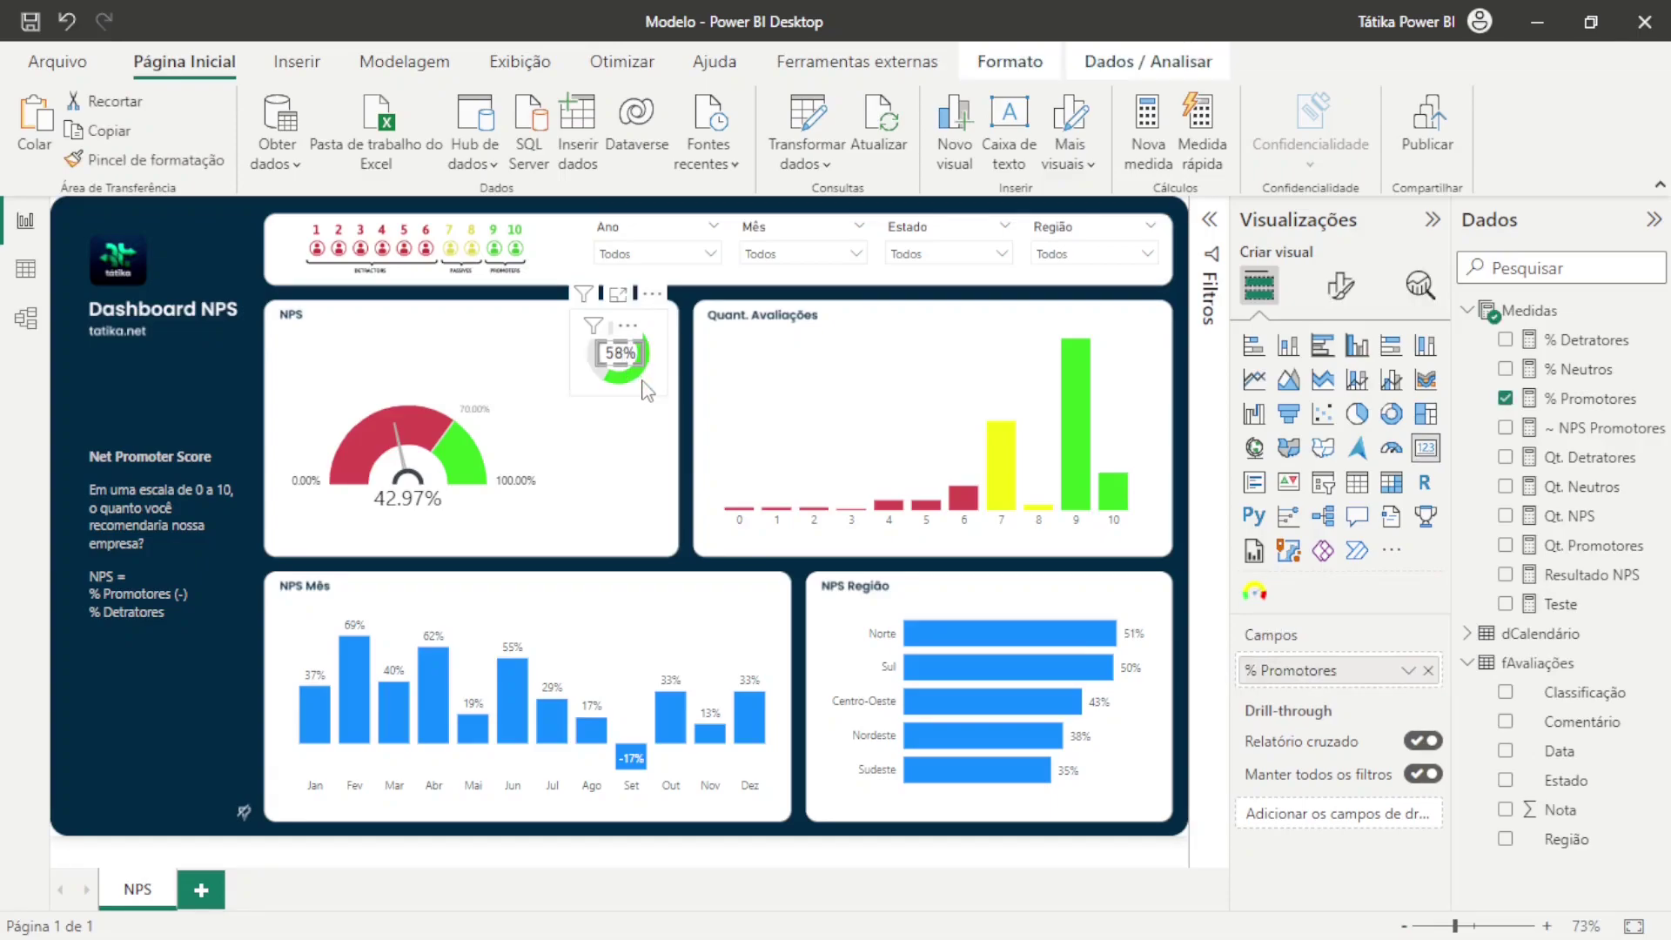
right_click(644, 387)
mouse_move(709, 443)
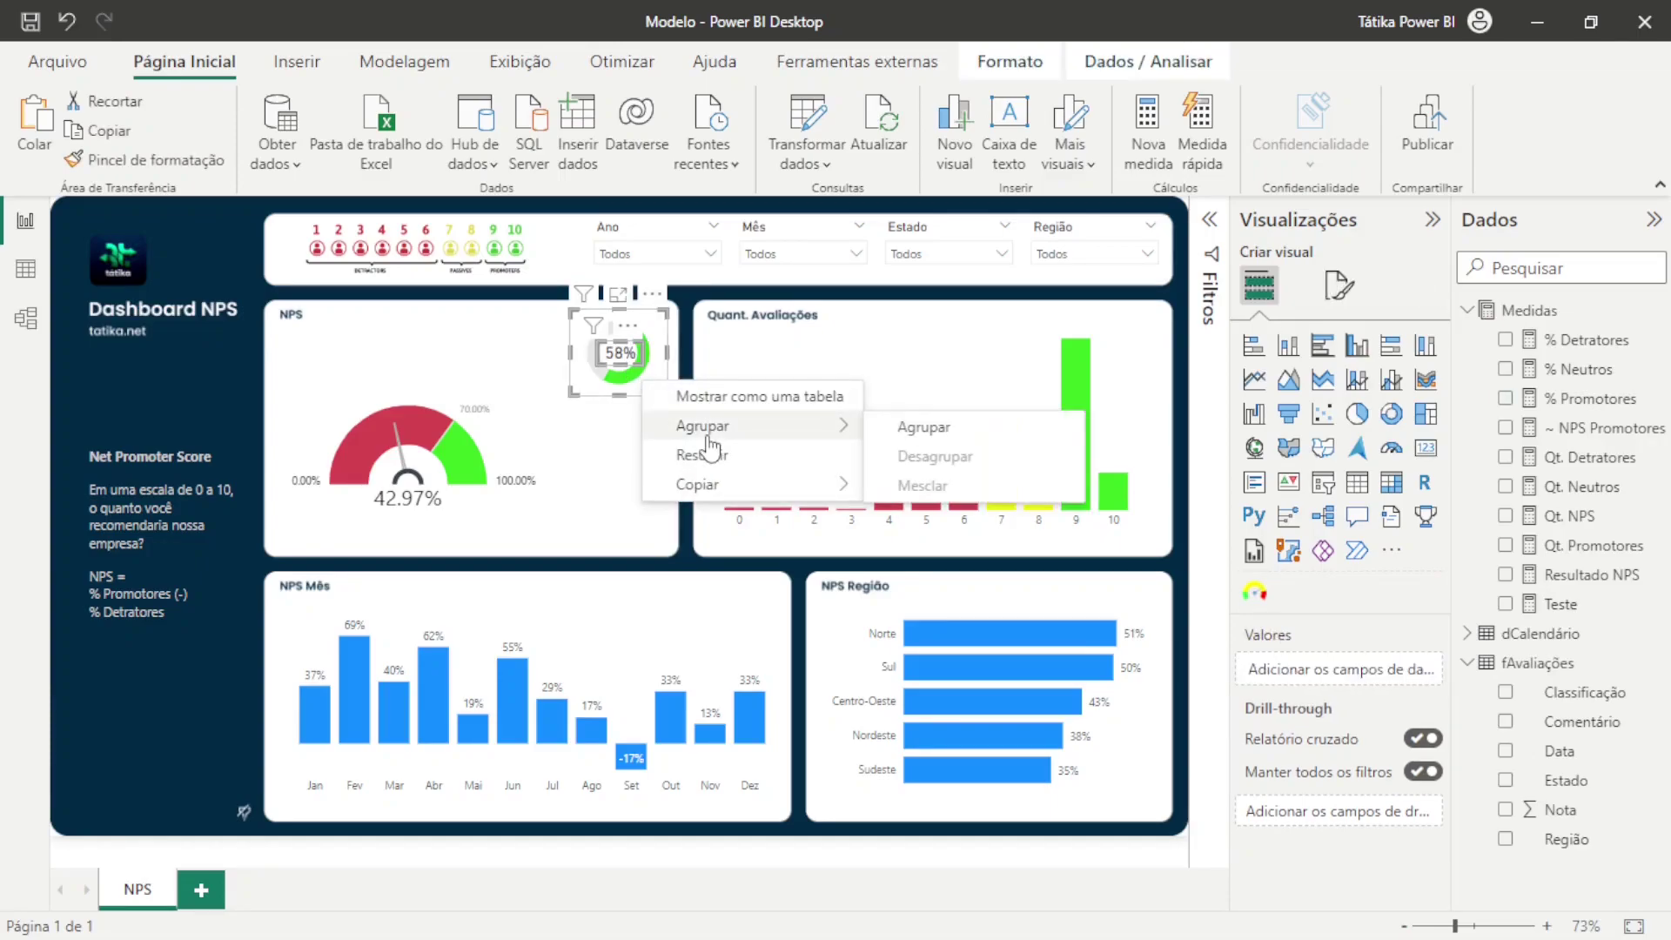
click(644, 450)
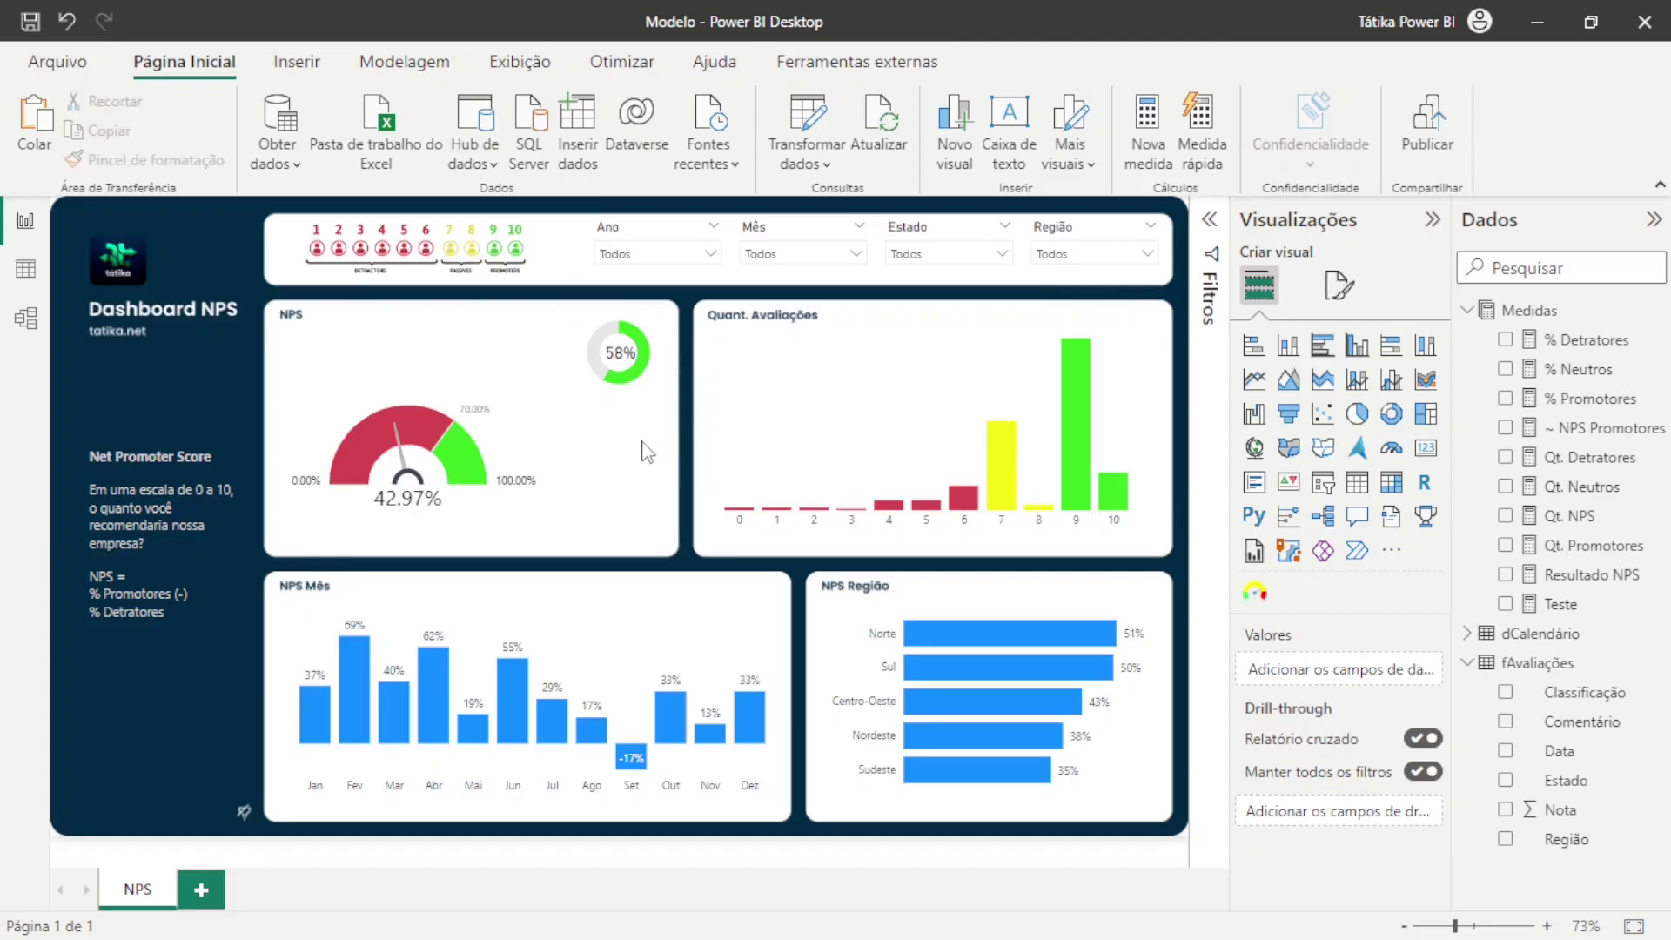
Duplicate the donut and its percentage card twice, stacking the copies below the original in the NPS panel
click(627, 367)
click(642, 455)
drag(651, 389, 654, 550)
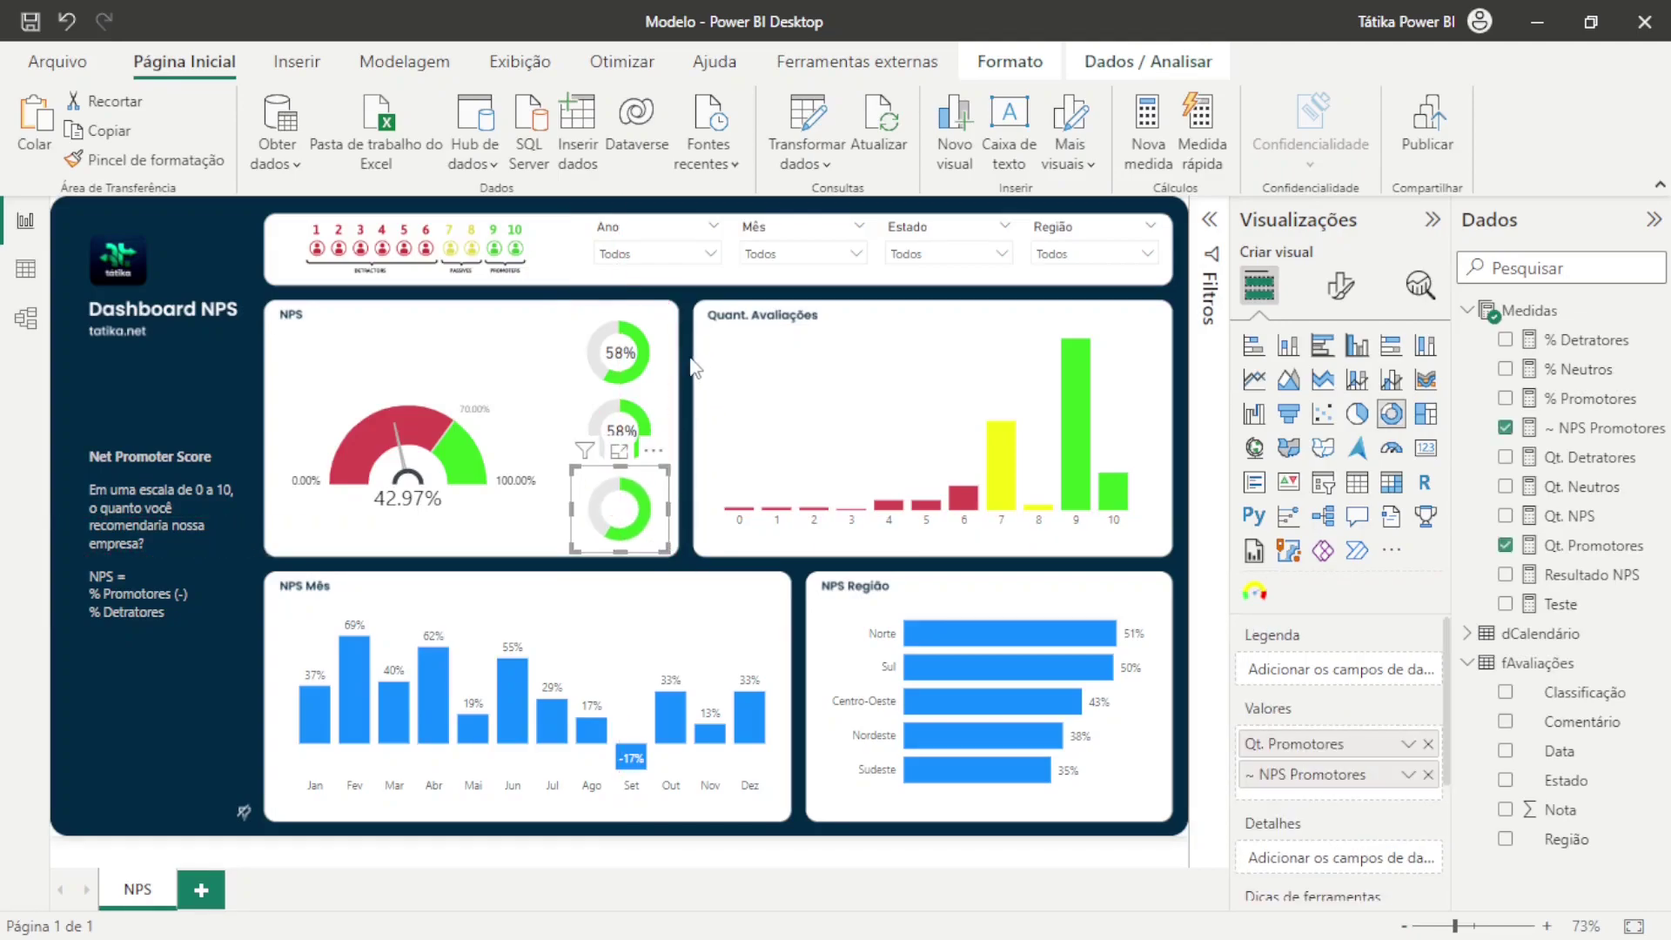
click(692, 366)
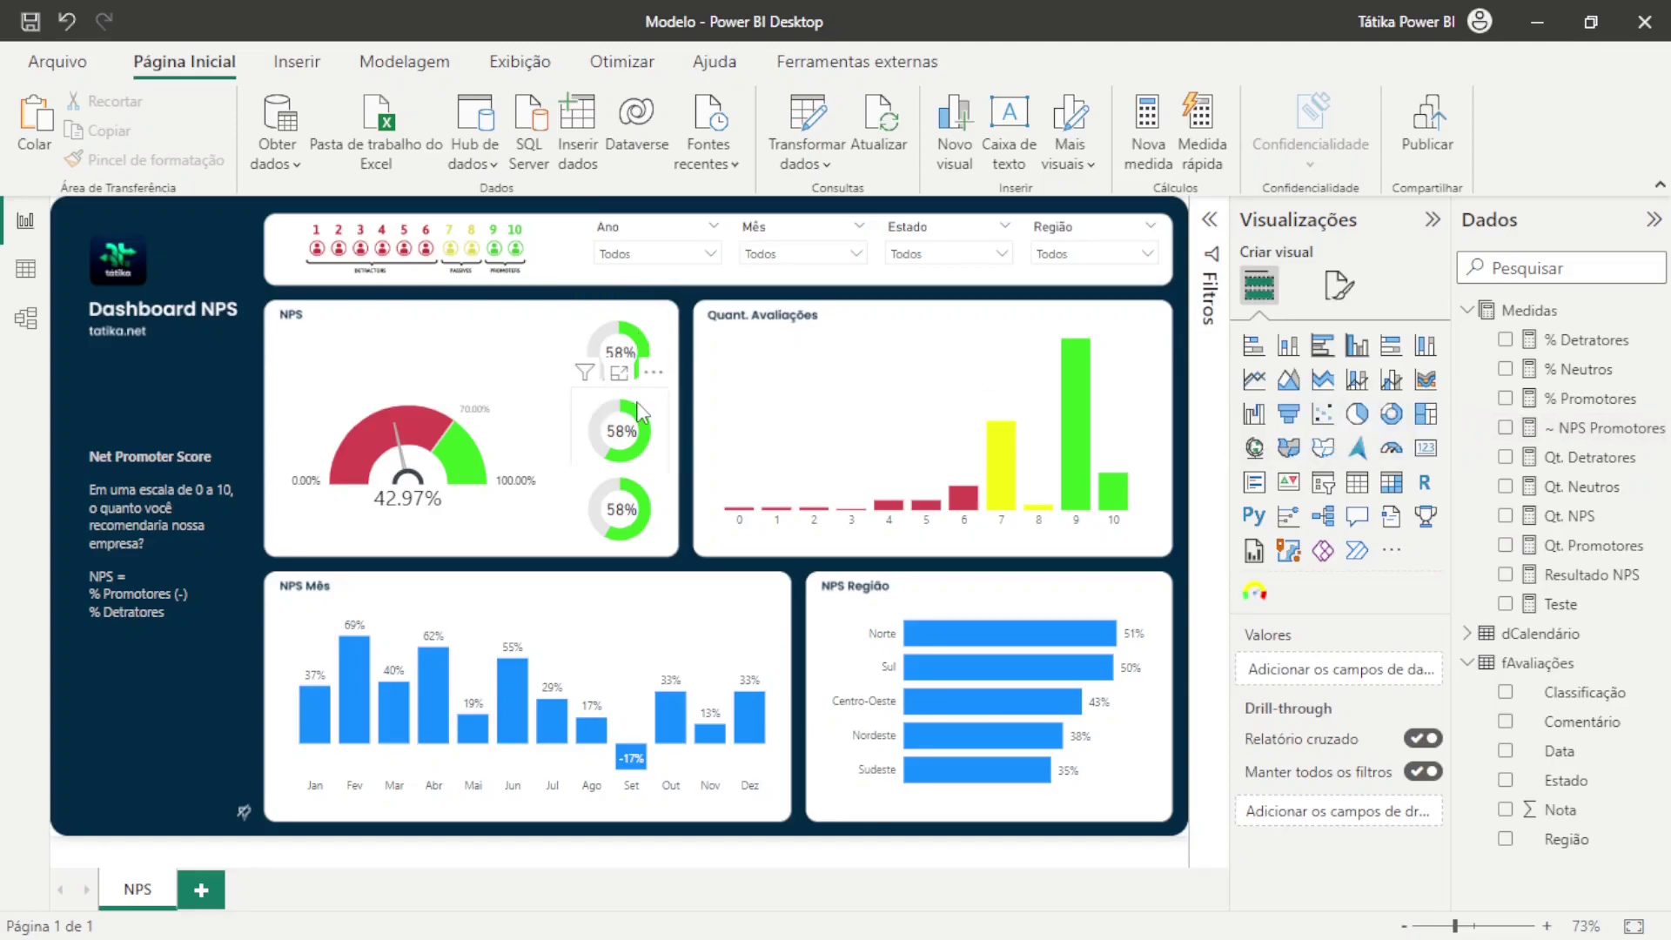
click(662, 429)
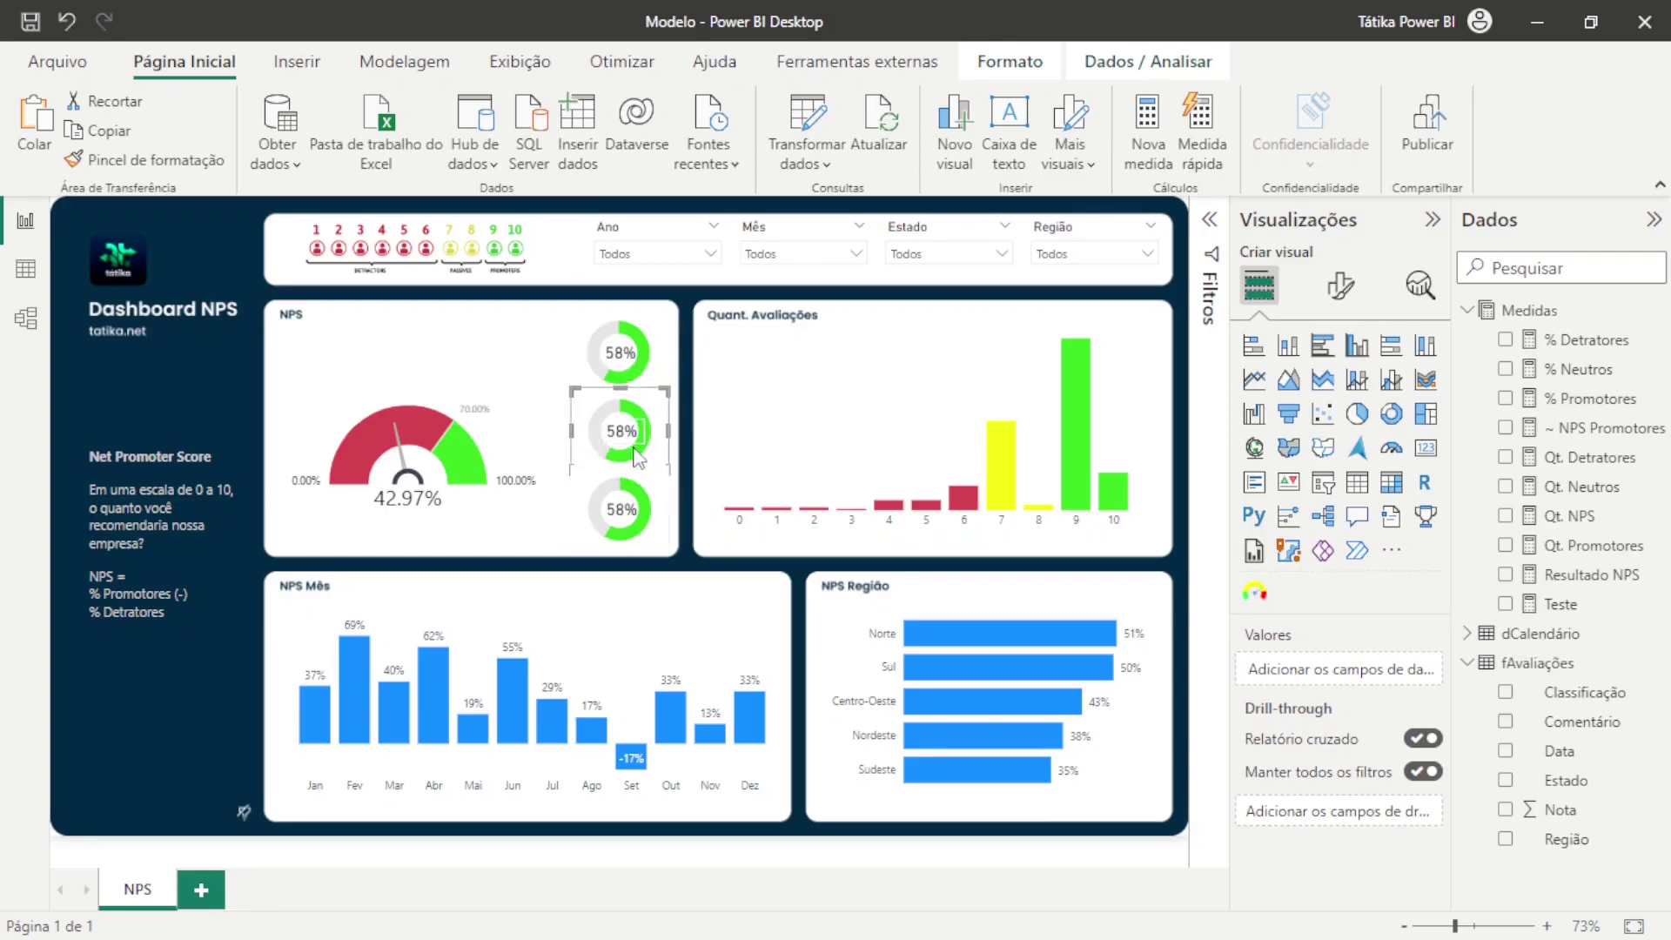
click(677, 532)
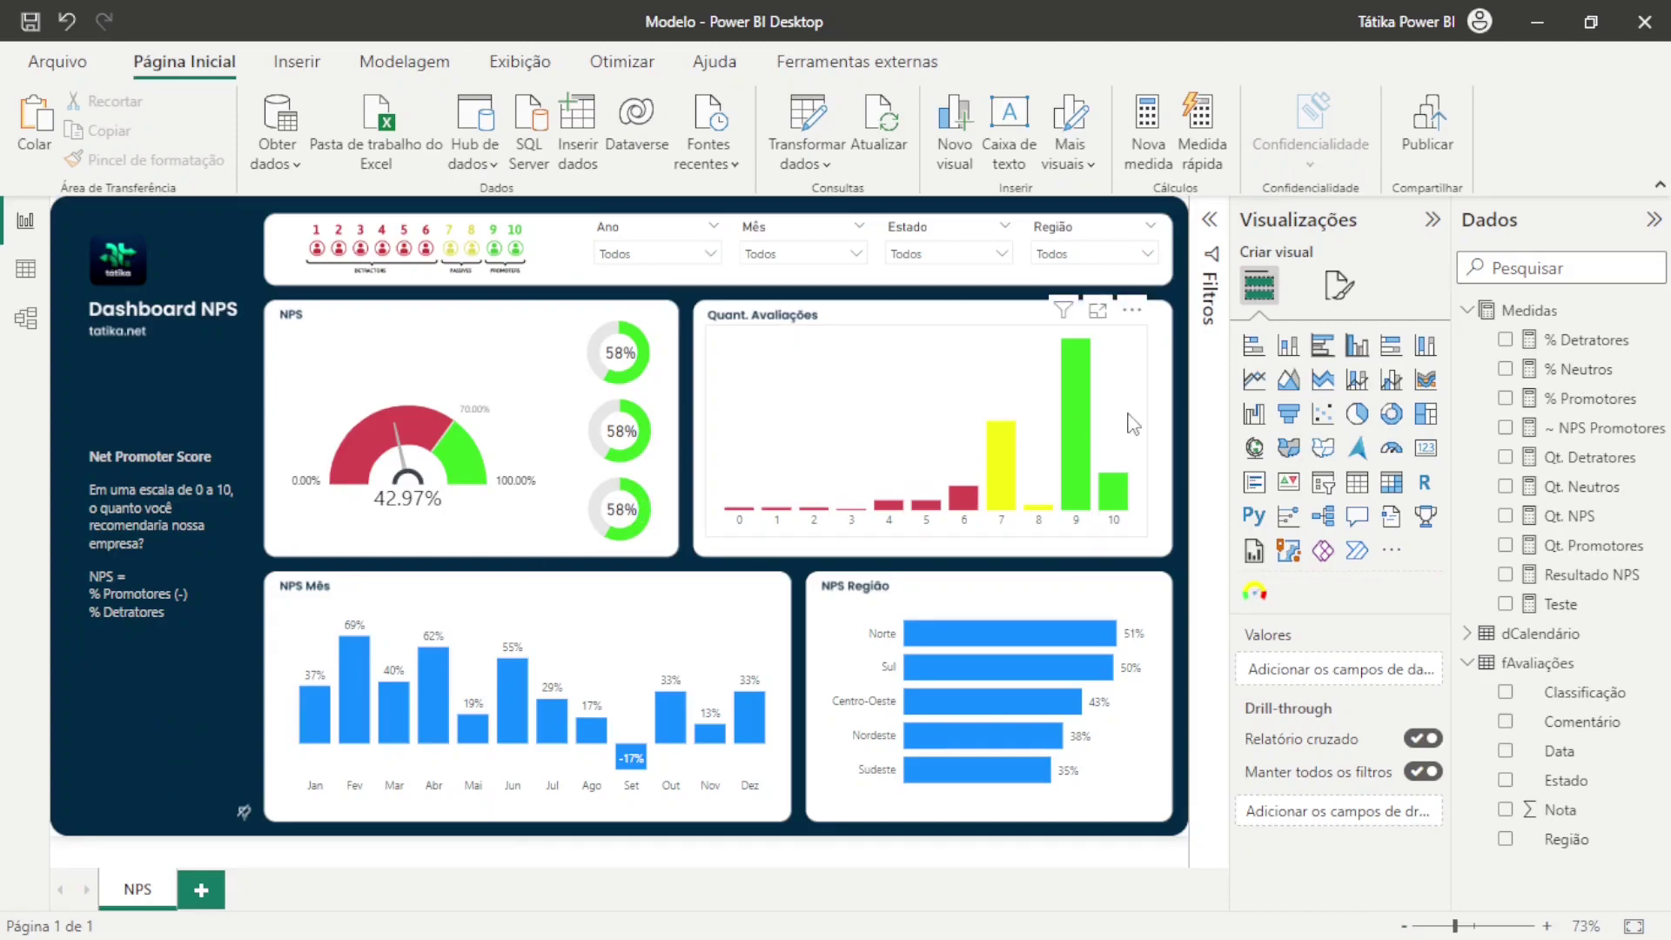
Add a new report page and allow it to be used as a tooltip
mouse_move(1073, 434)
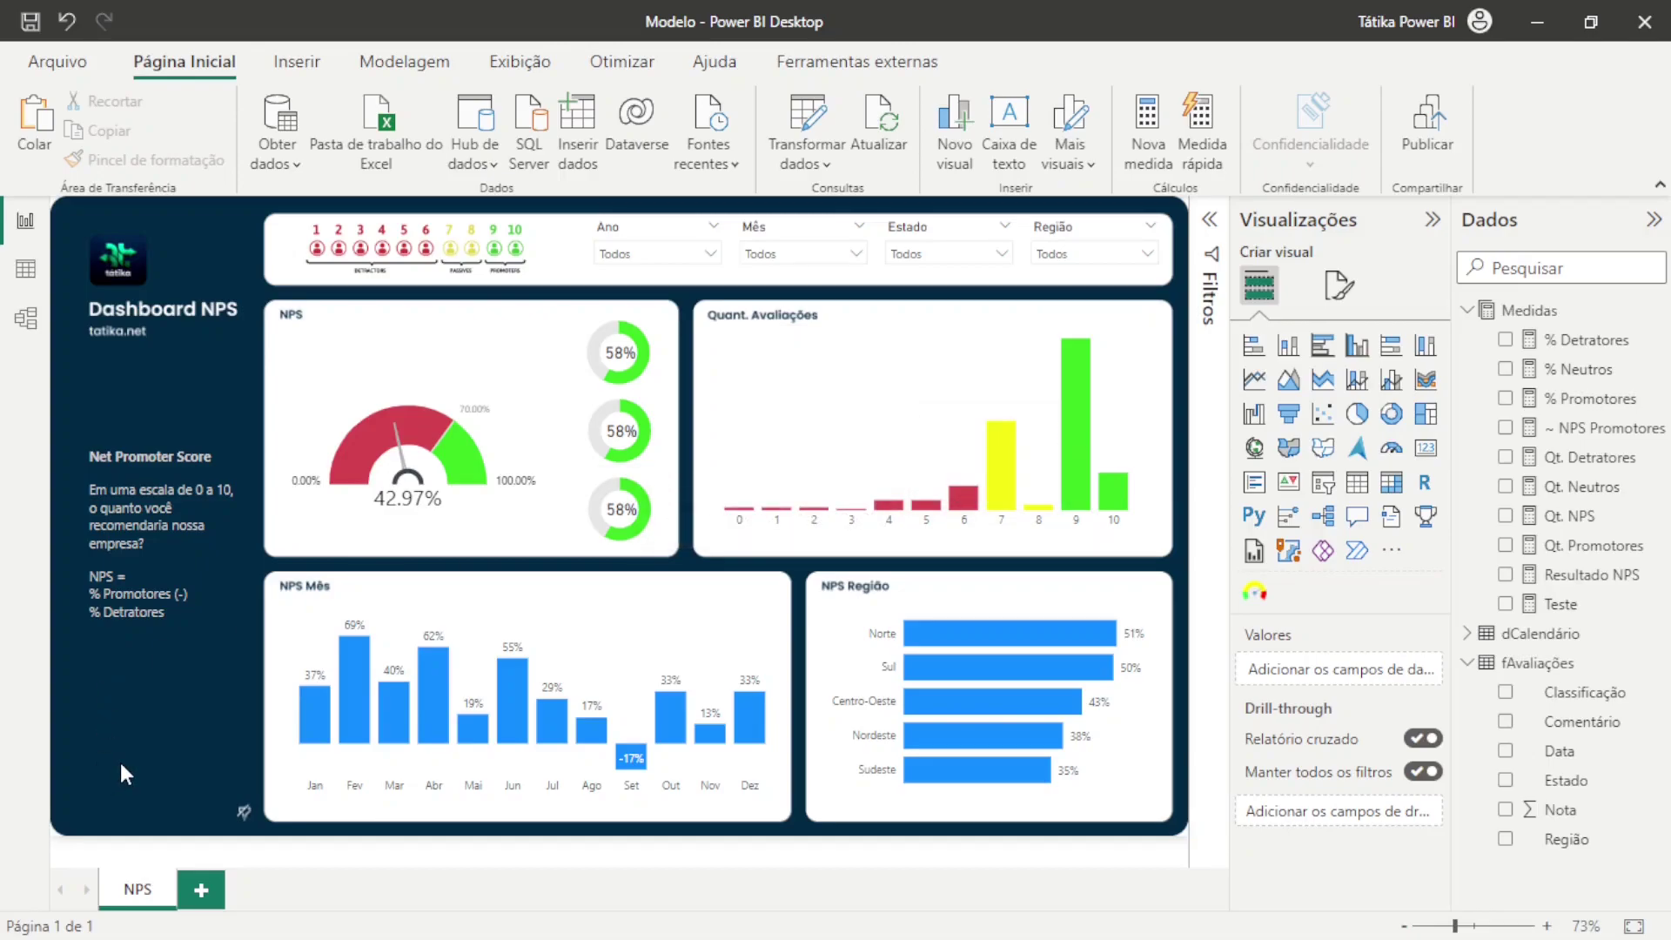
click(201, 889)
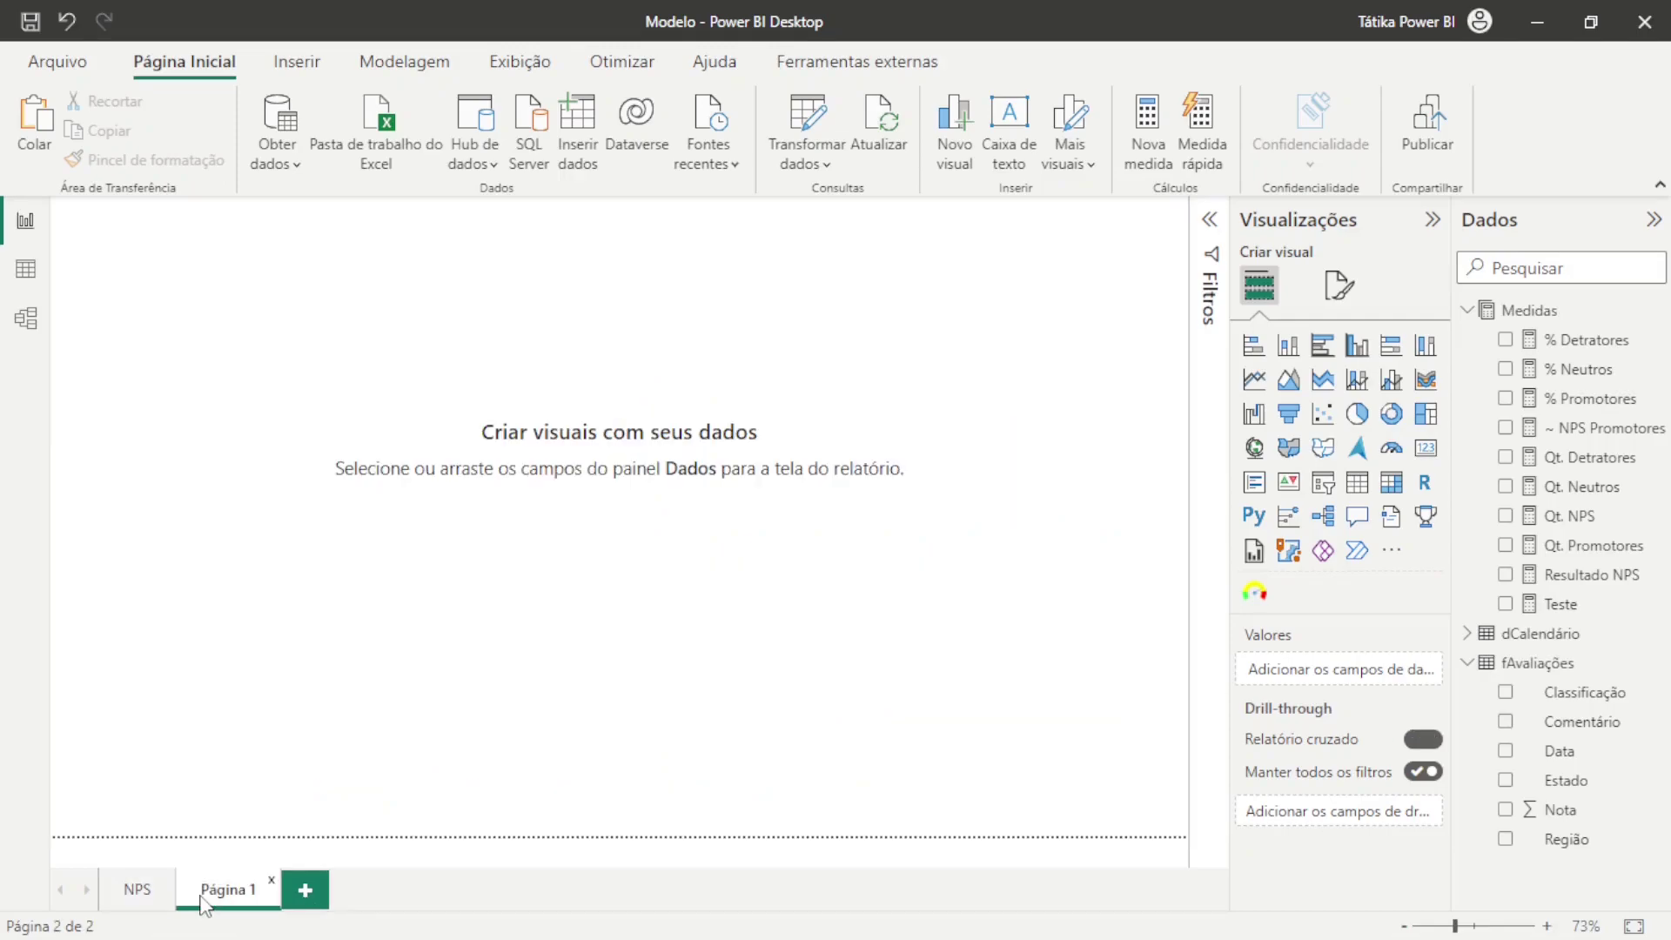
click(1334, 294)
click(1343, 402)
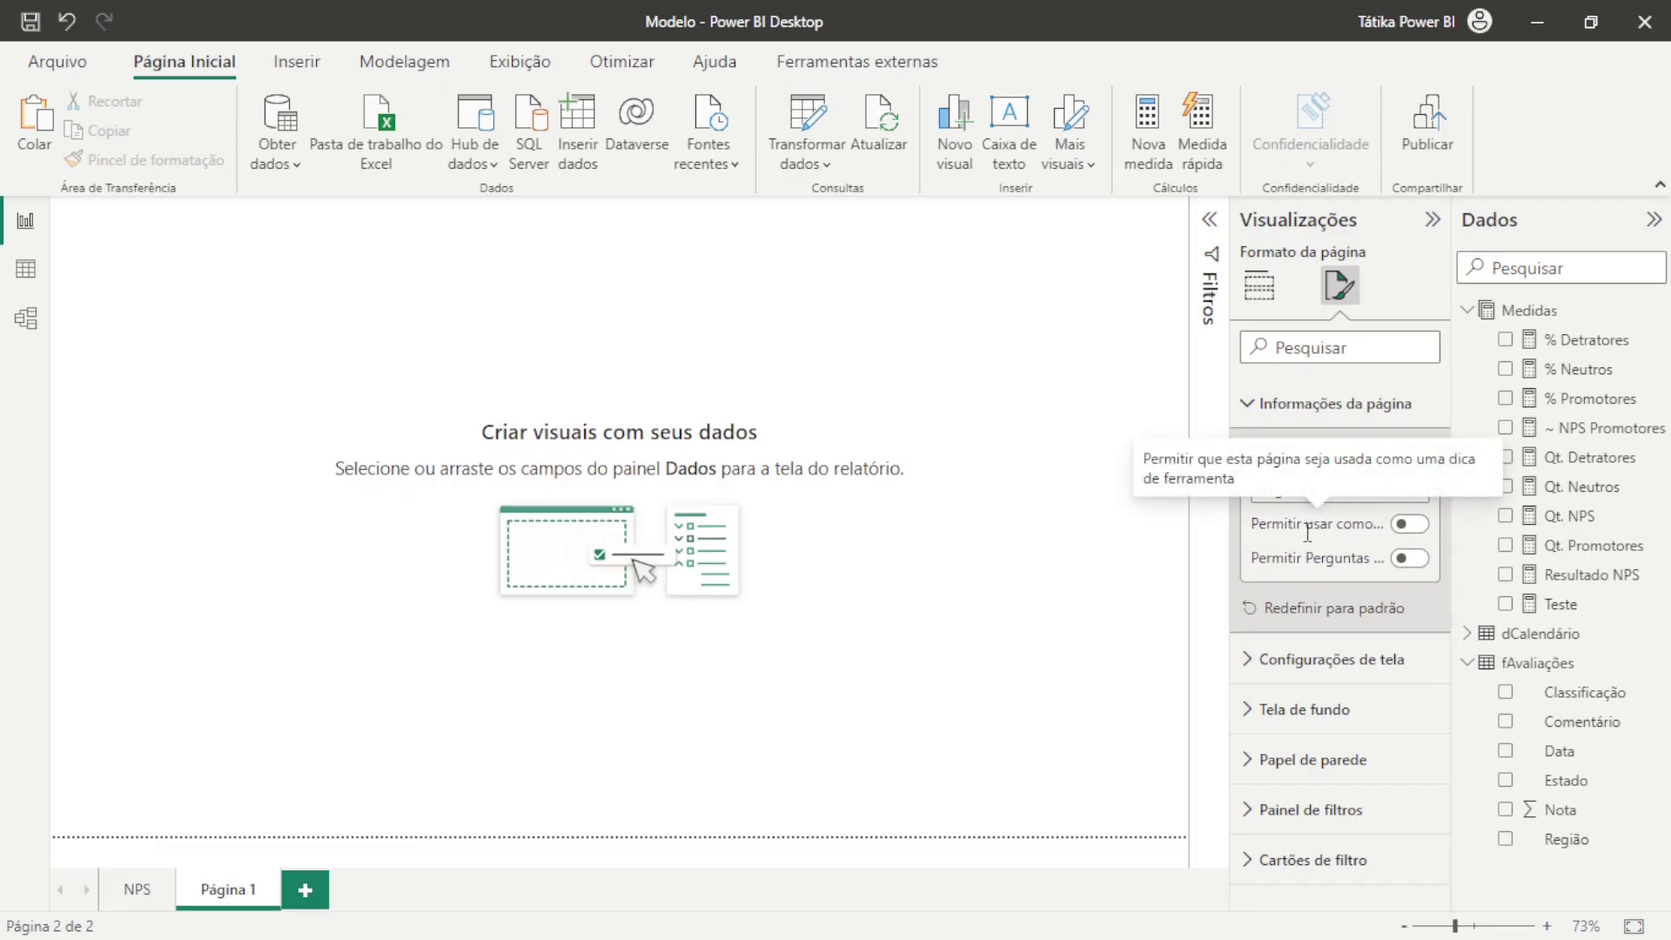
click(1408, 523)
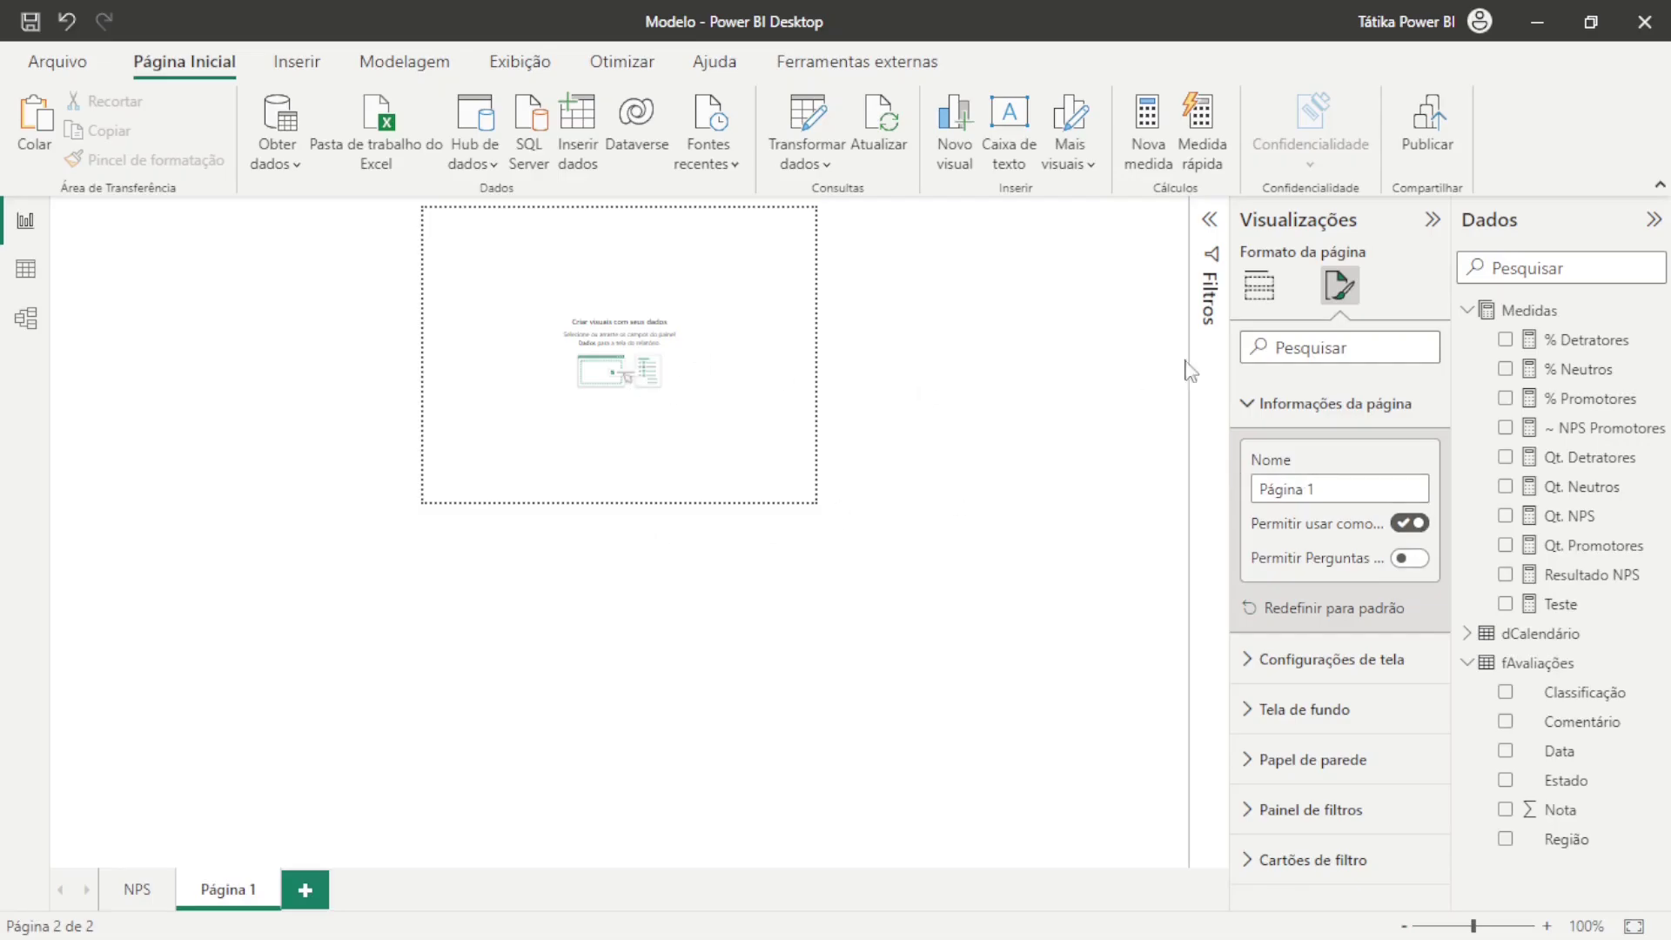
Load Indicador.png as the tooltip page's canvas background image
click(1259, 287)
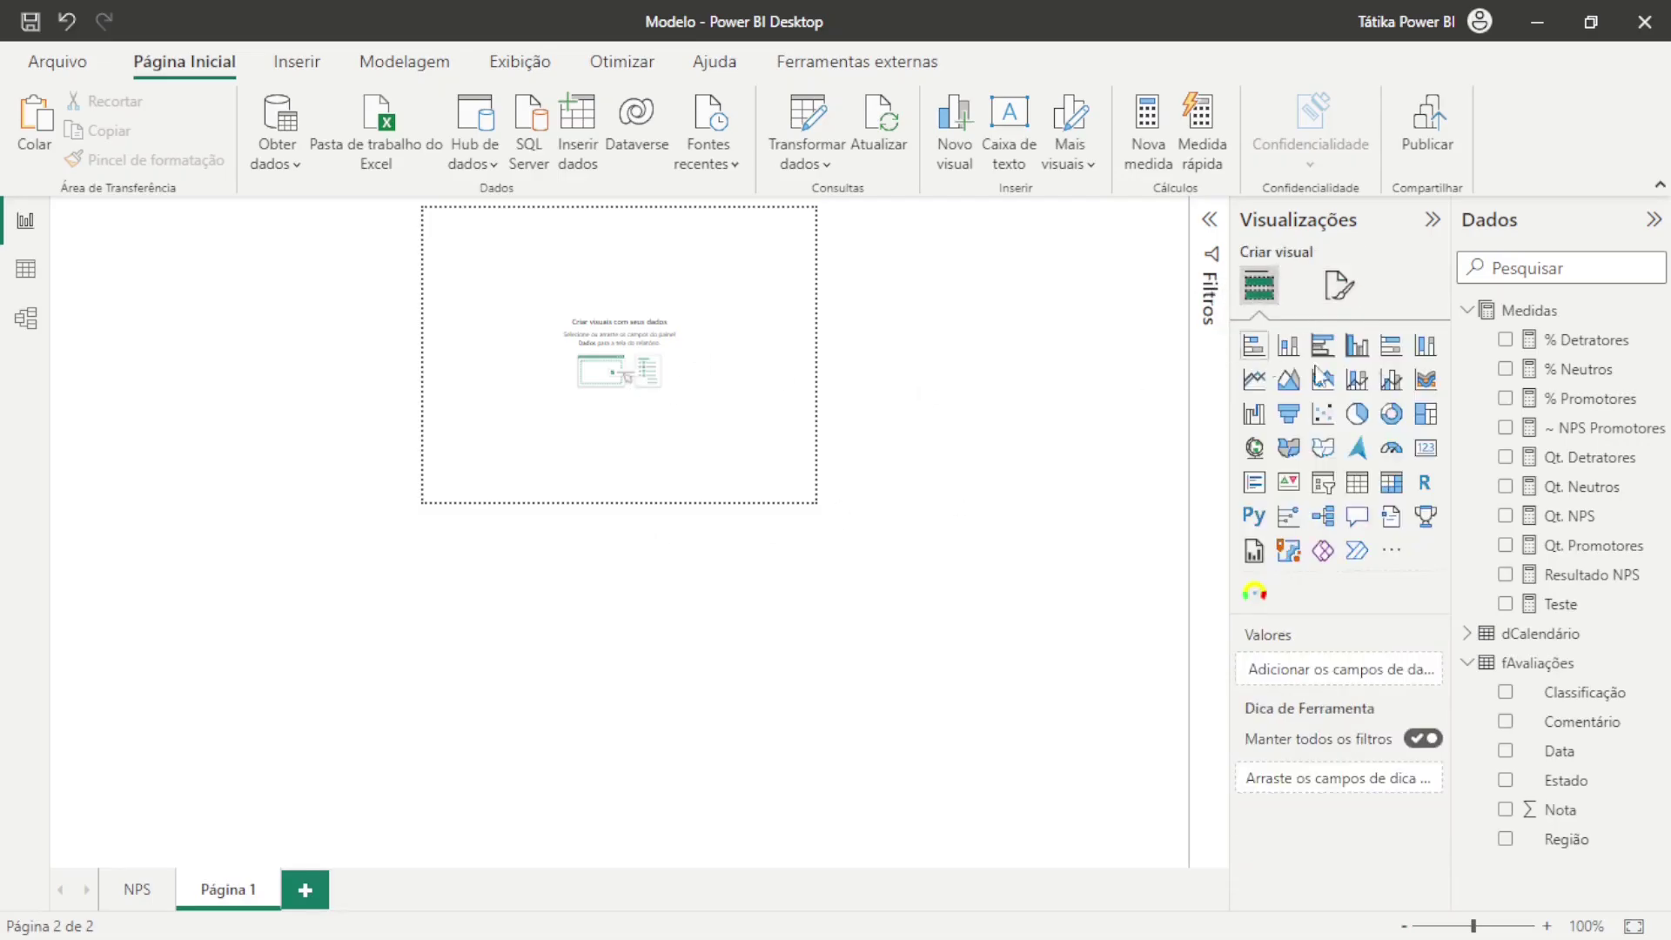
click(1345, 300)
click(1332, 515)
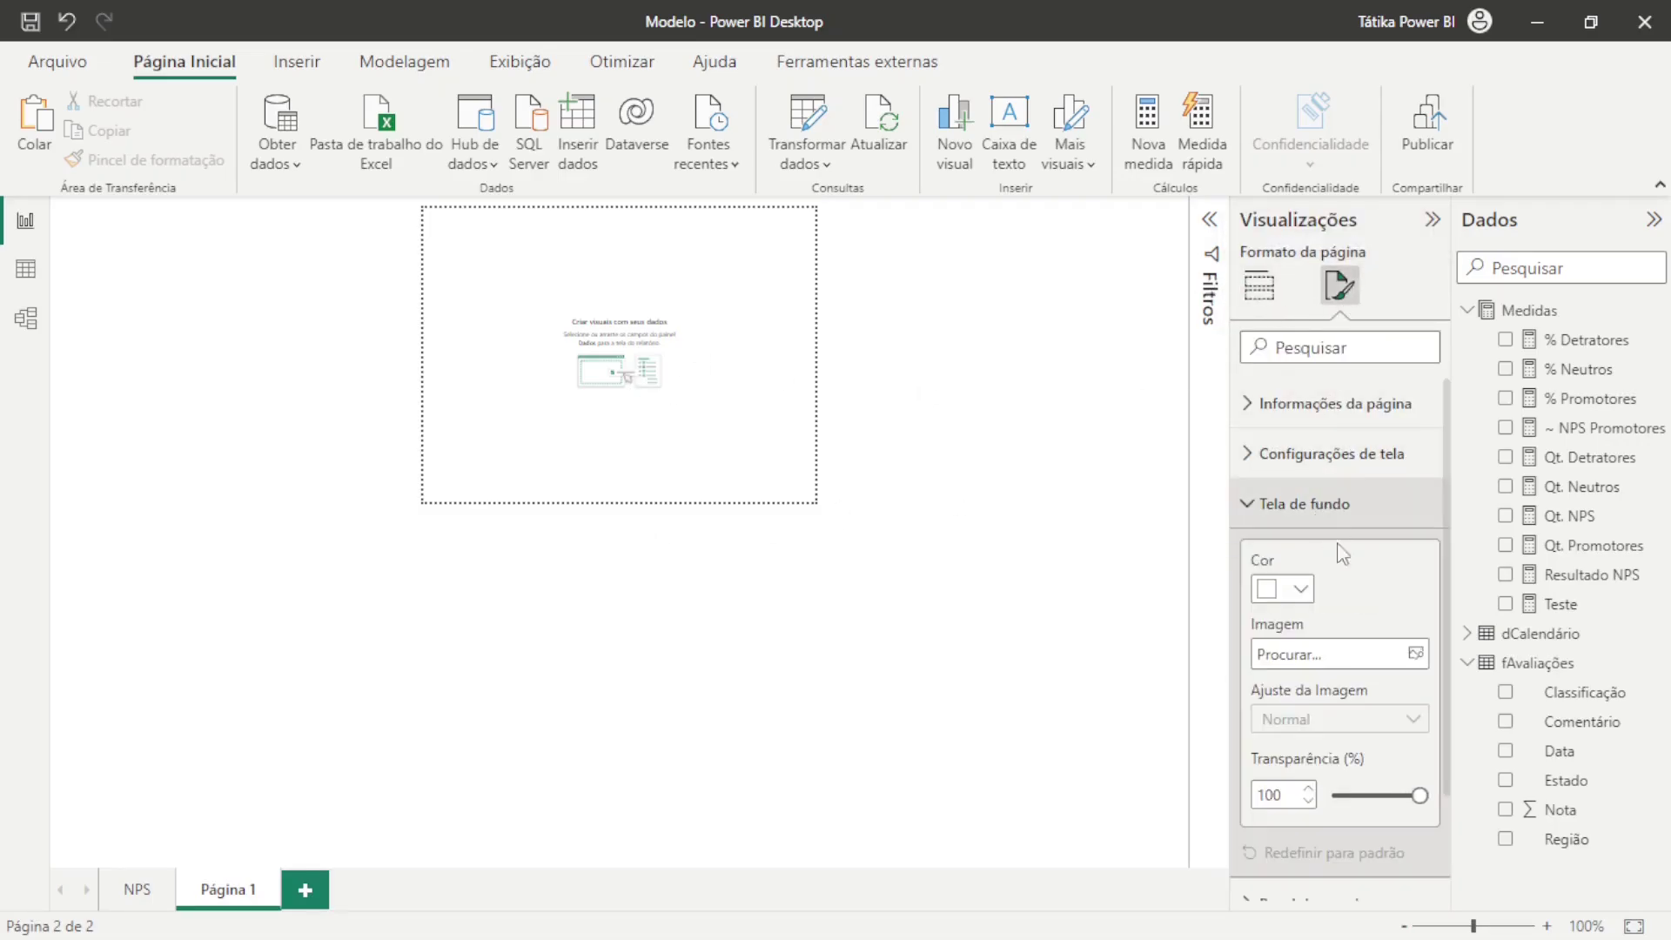
click(1415, 653)
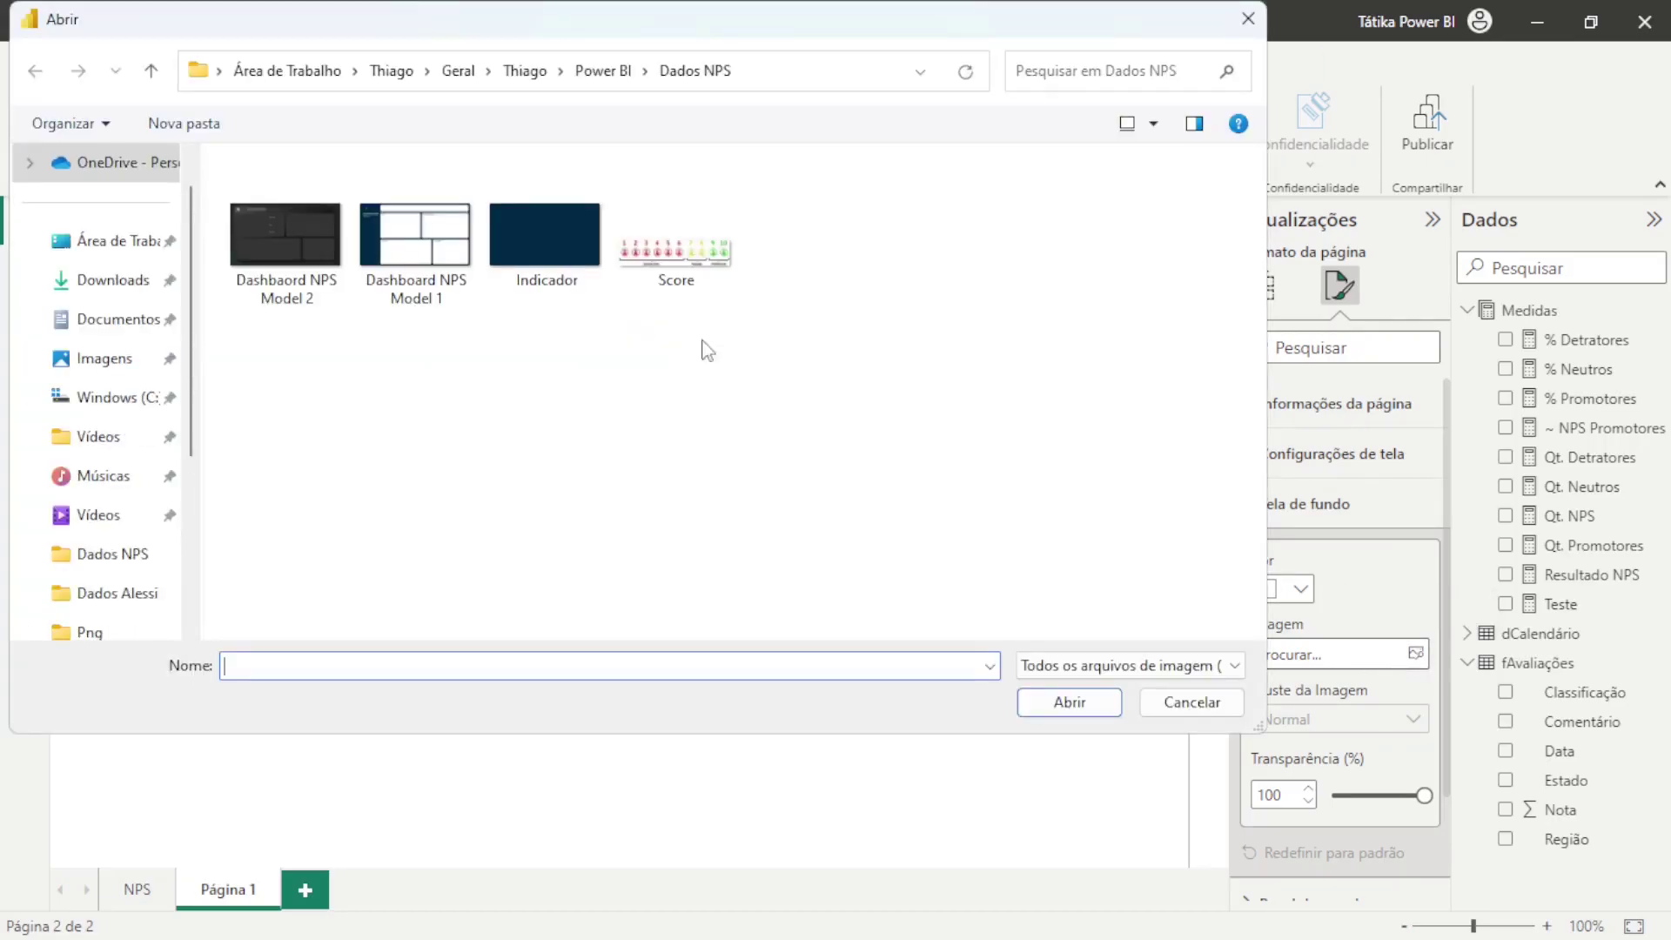
click(574, 252)
click(1084, 705)
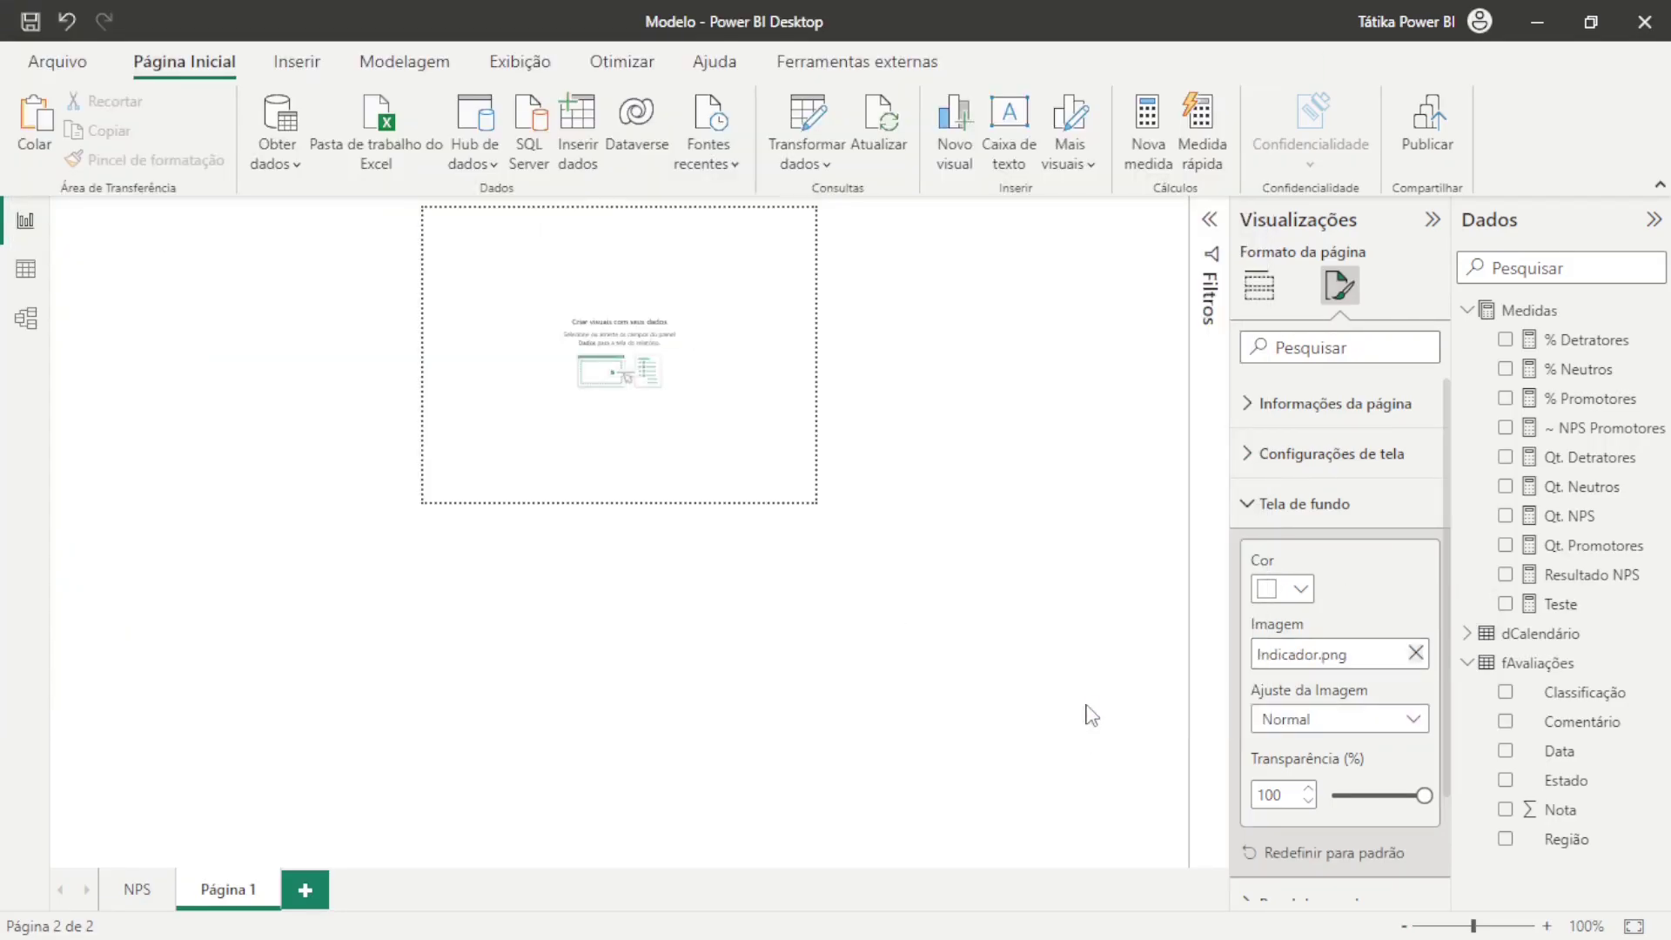
Change the background image's fit on the tooltip page and make the image fully opaque
click(1337, 721)
click(1298, 773)
drag(1395, 802, 1255, 790)
click(810, 631)
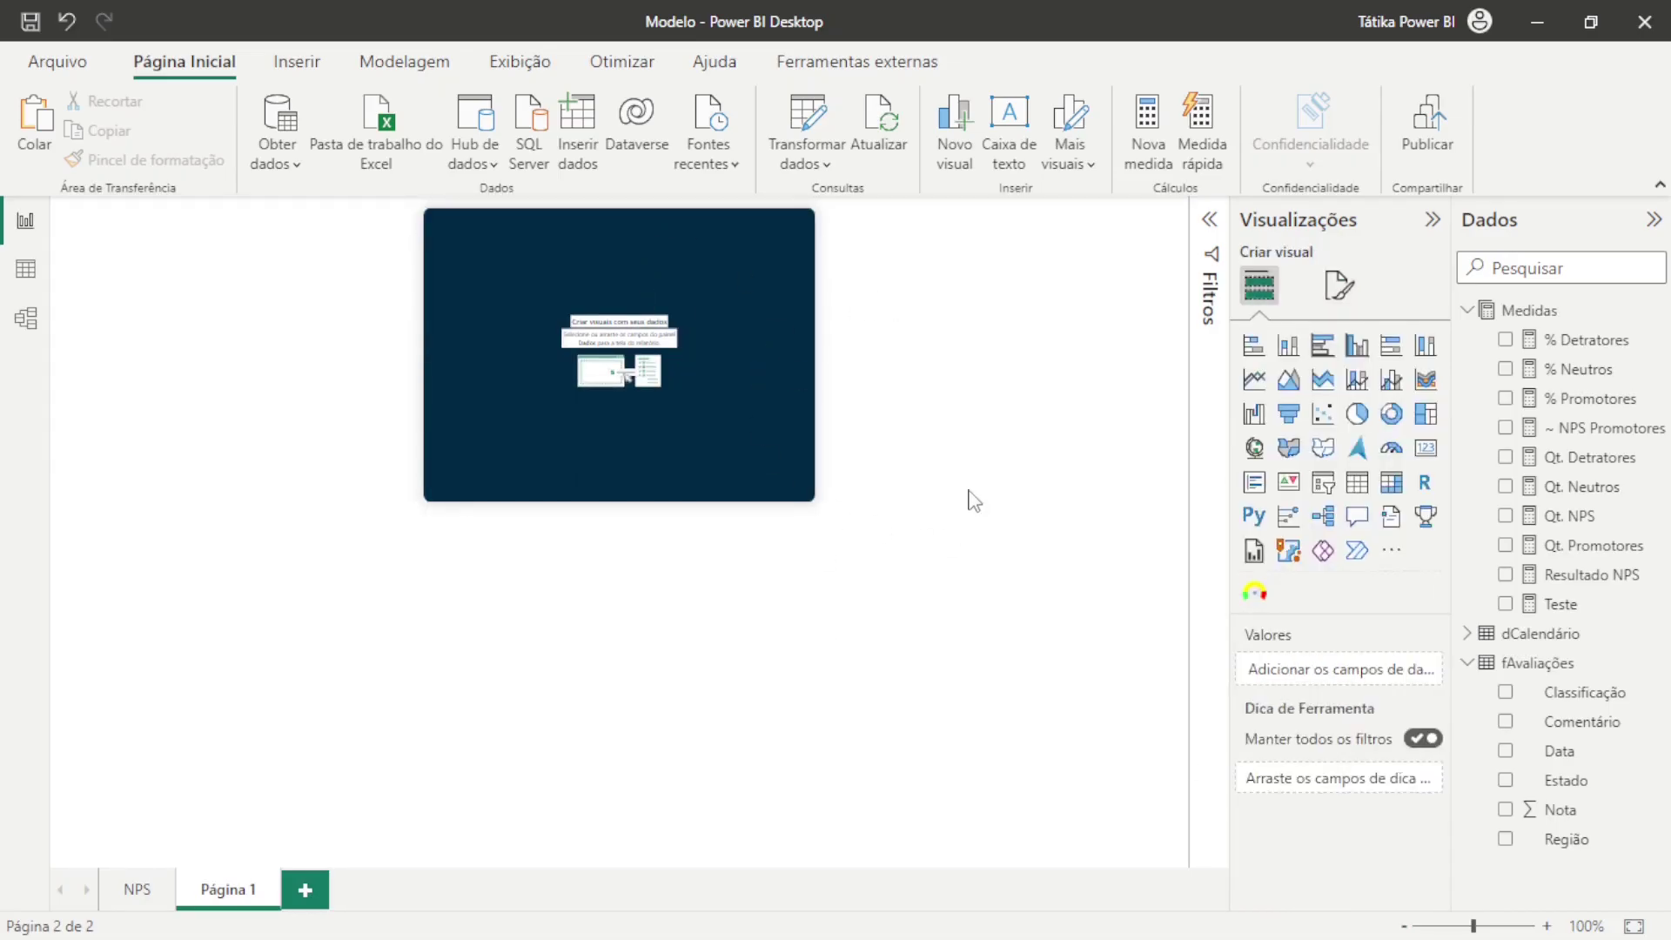
Insert a table on the tooltip page with dCalendário's Data column followed by fAvaliações' Comentário column
click(1354, 484)
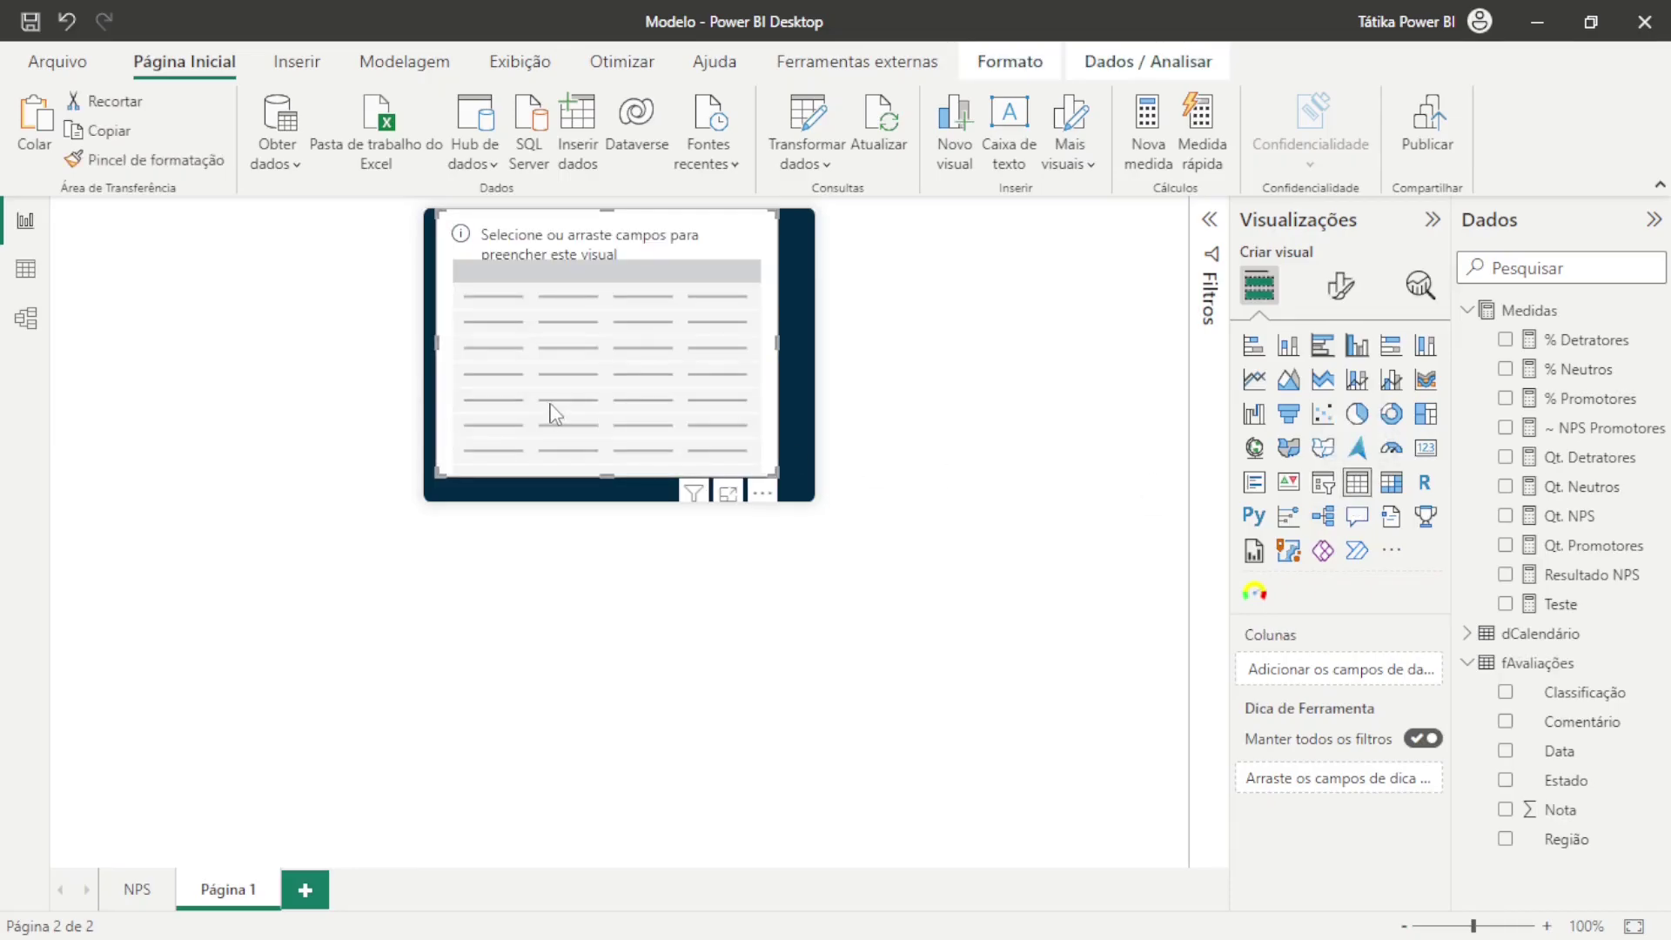
drag(1557, 726, 633, 397)
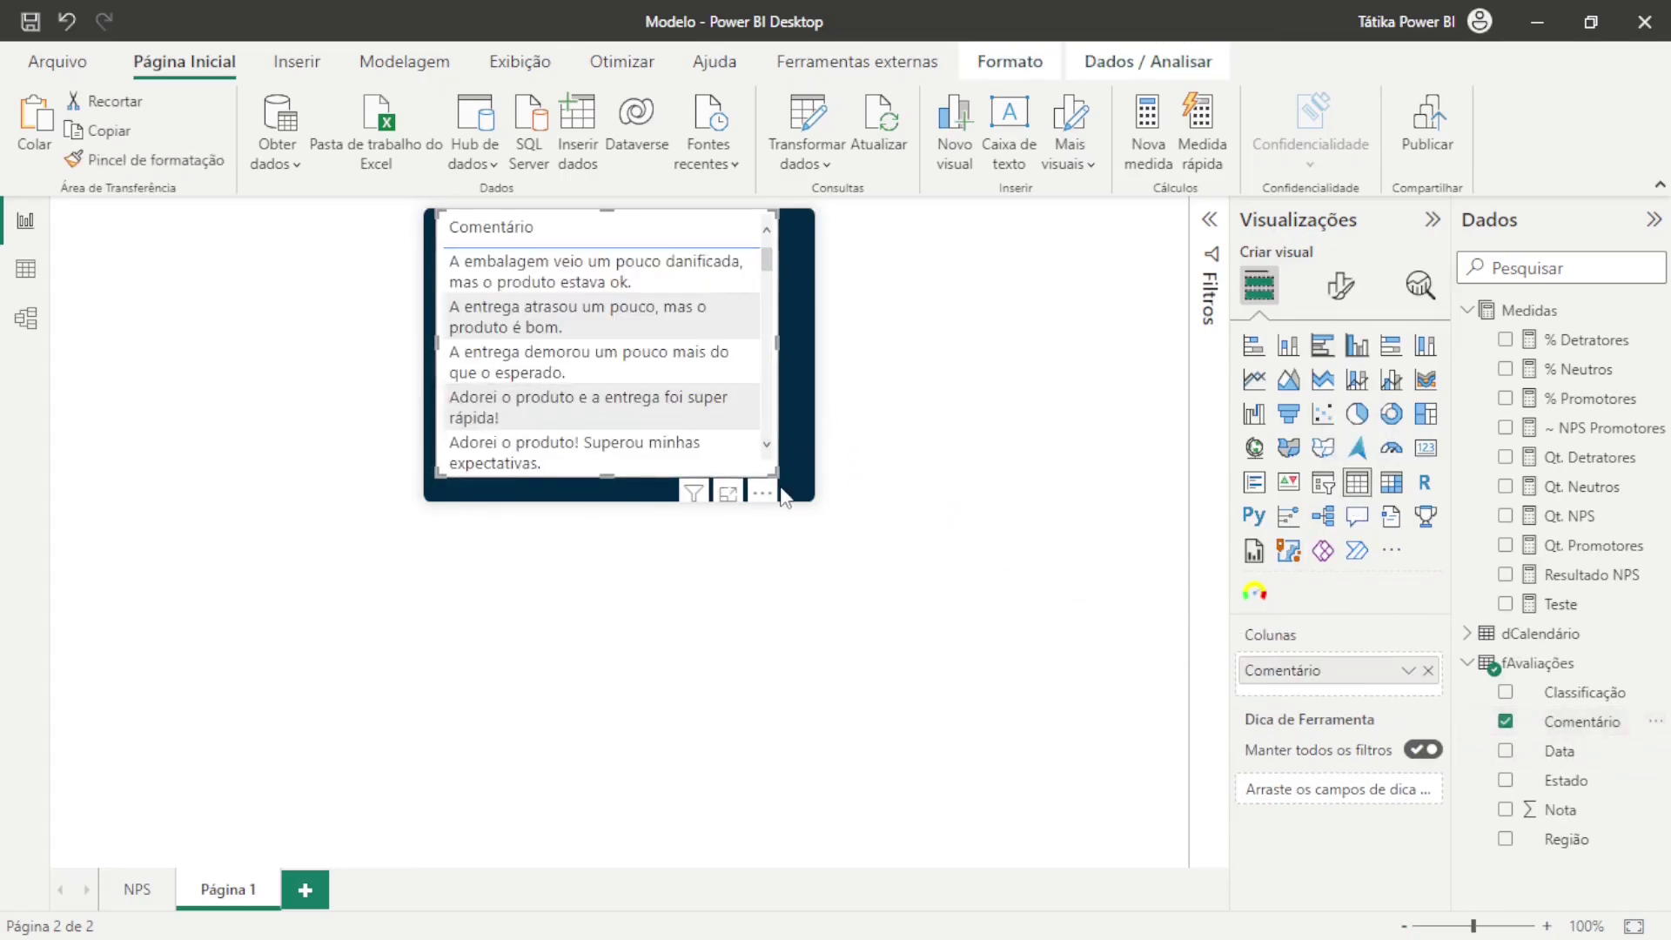
click(1461, 640)
drag(1566, 752, 1337, 668)
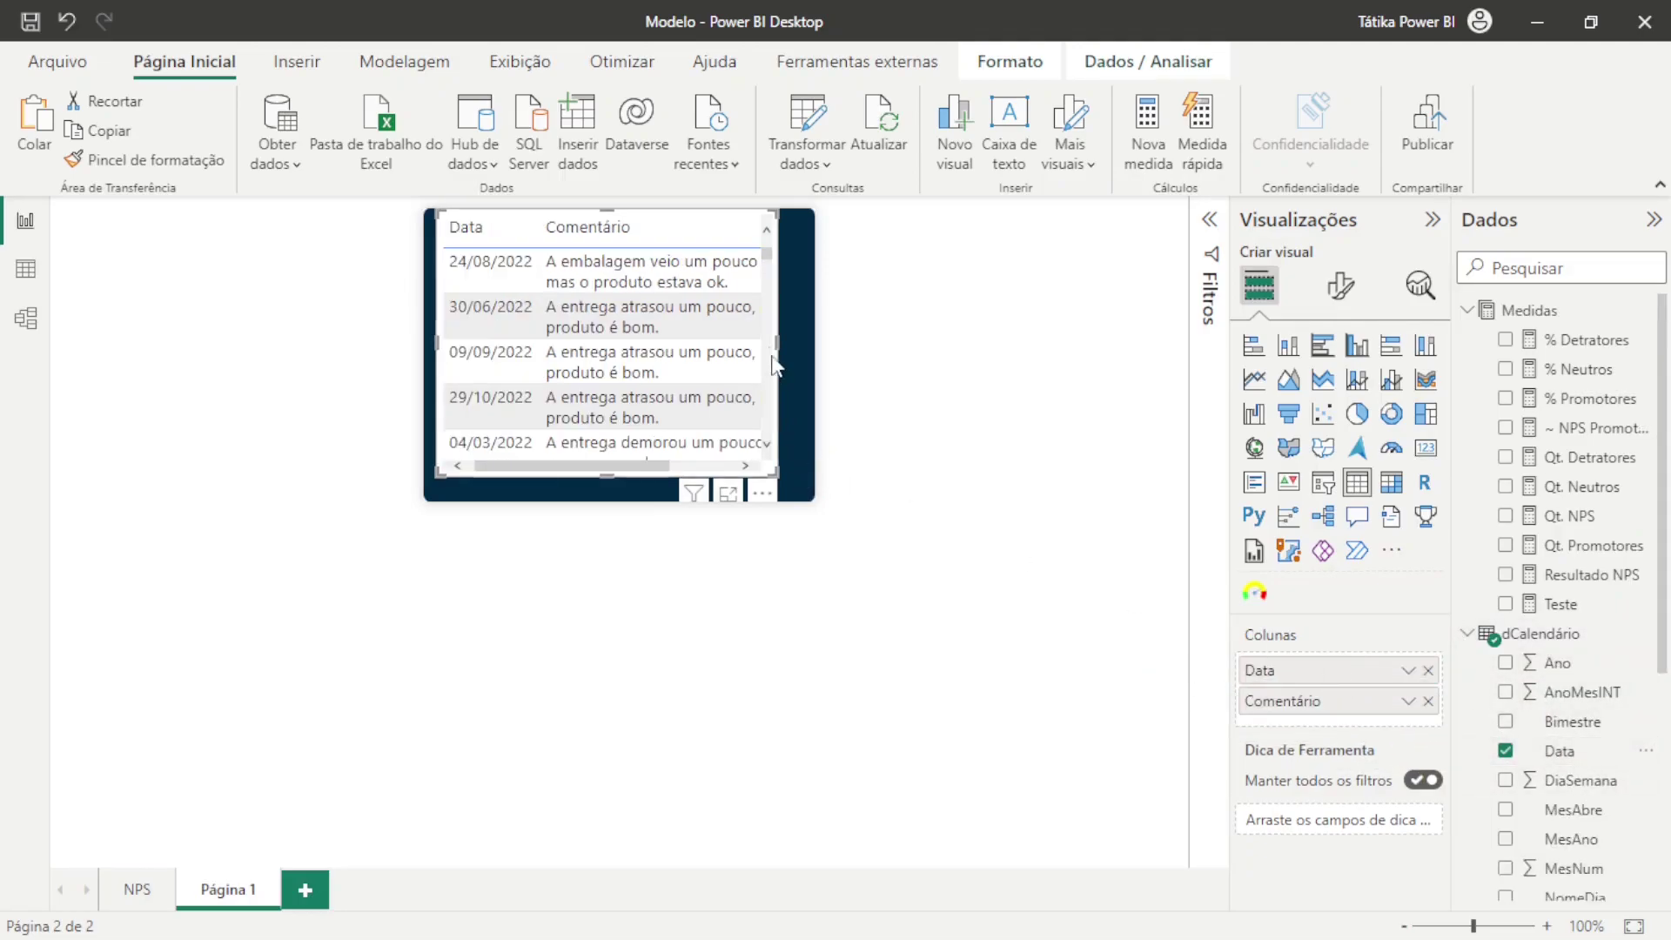
Set the table's global font size to 9
click(1340, 286)
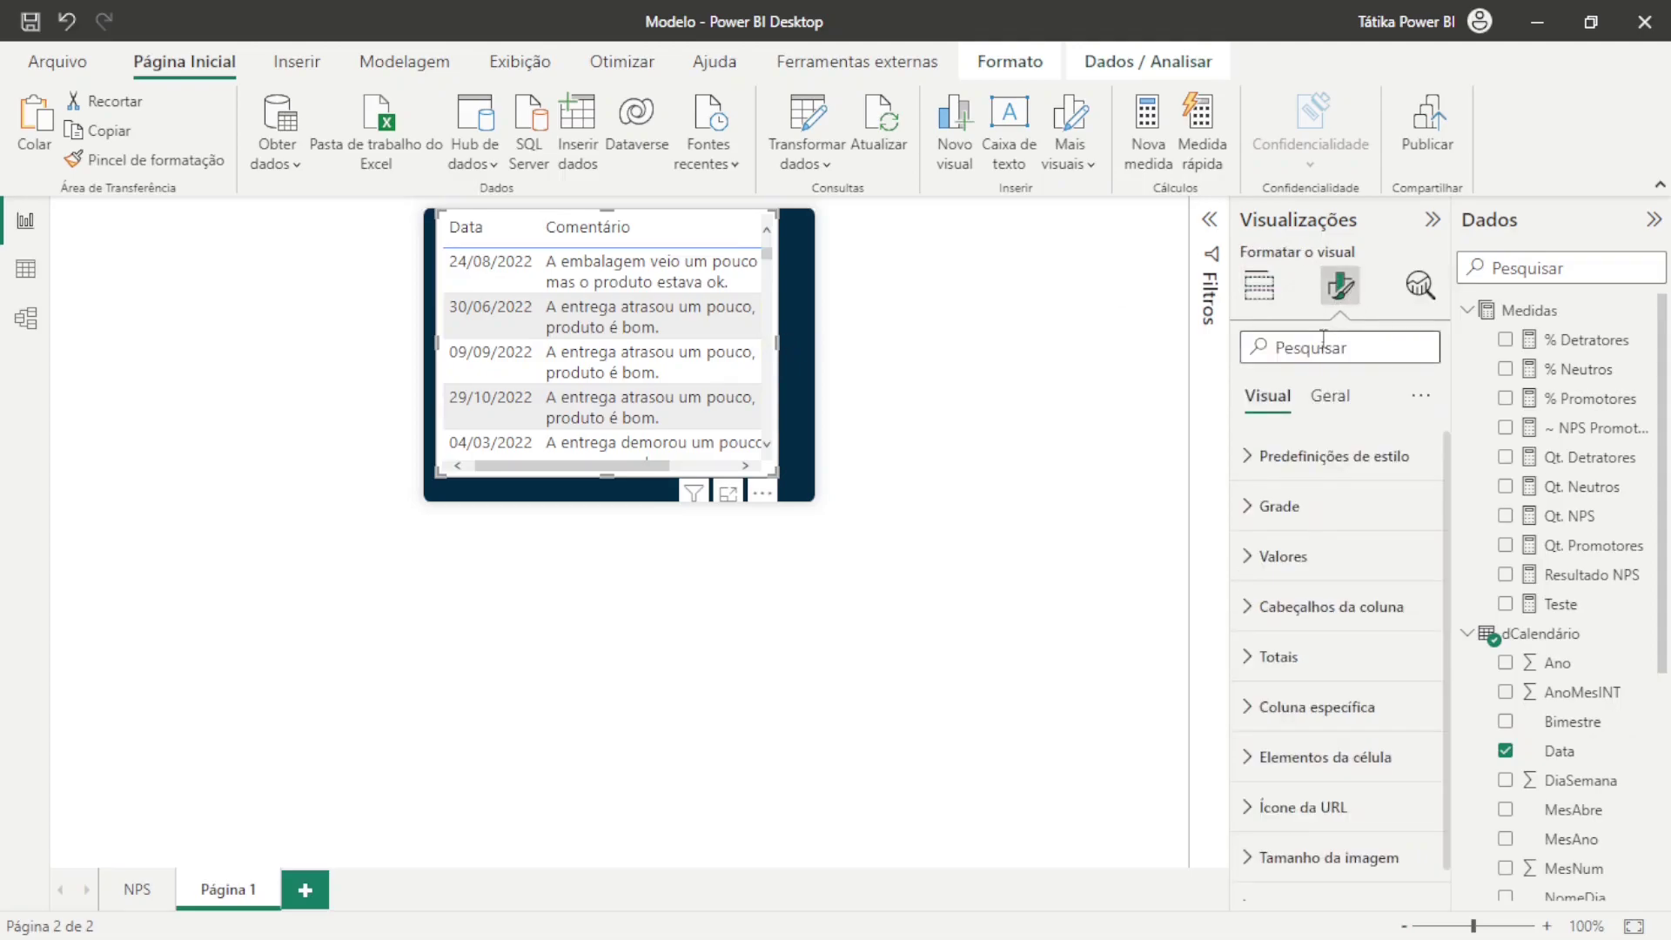
text(glob)
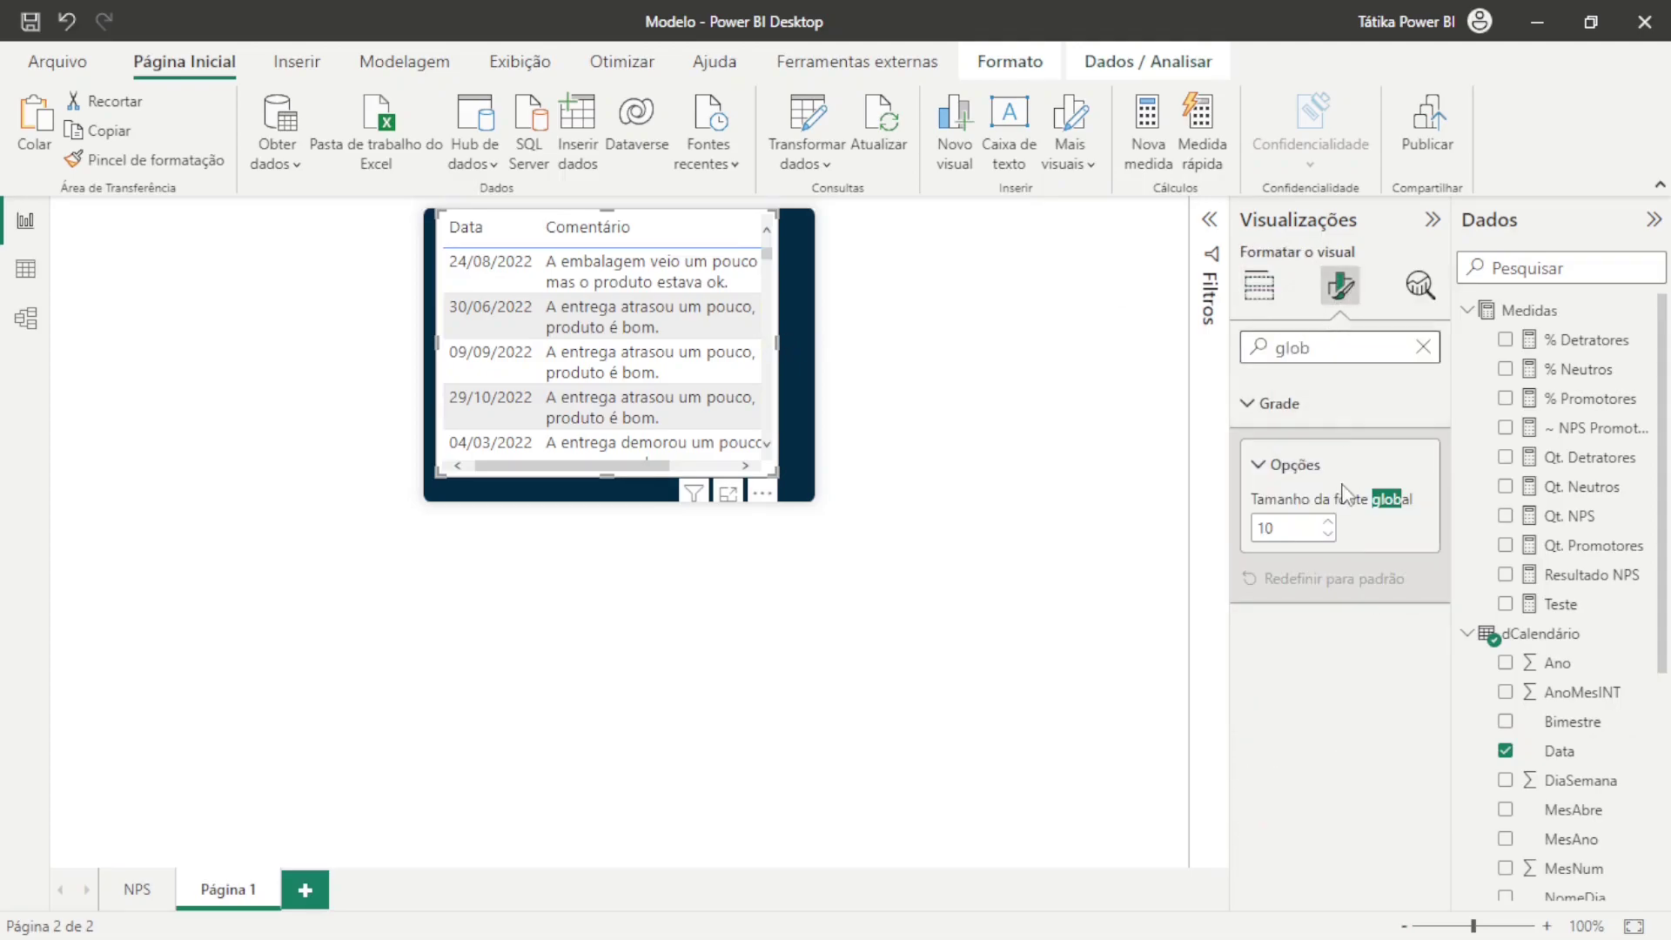
click(1327, 534)
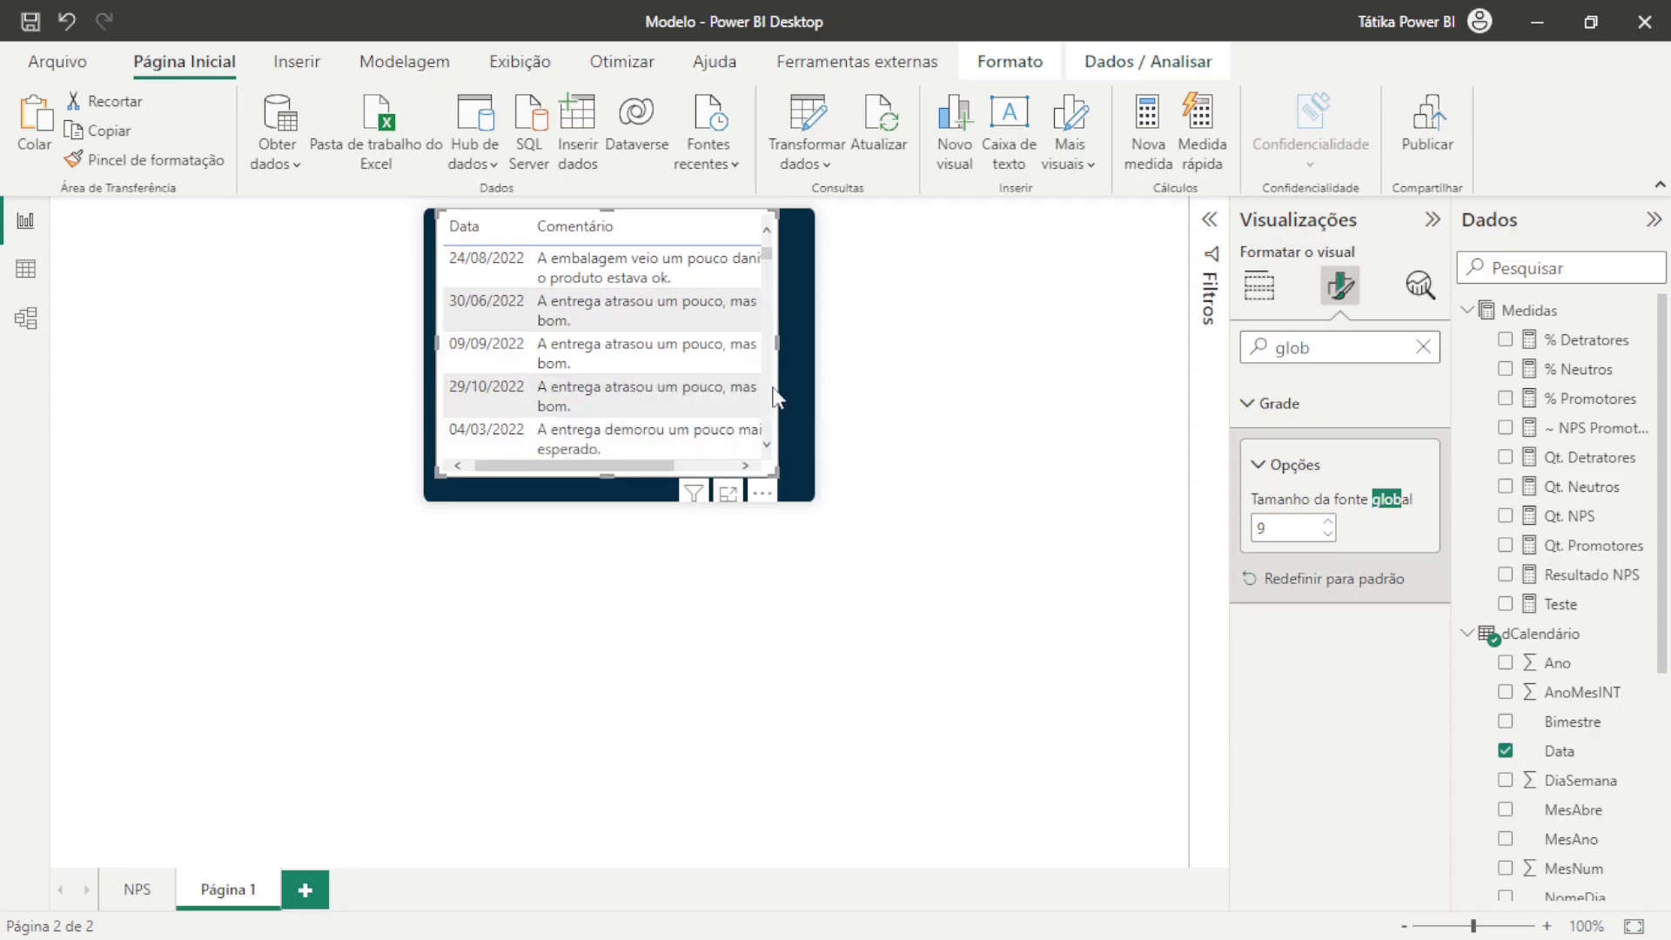
Enlarge the table to span the tooltip page's full width and nearly its full height
drag(777, 401, 814, 357)
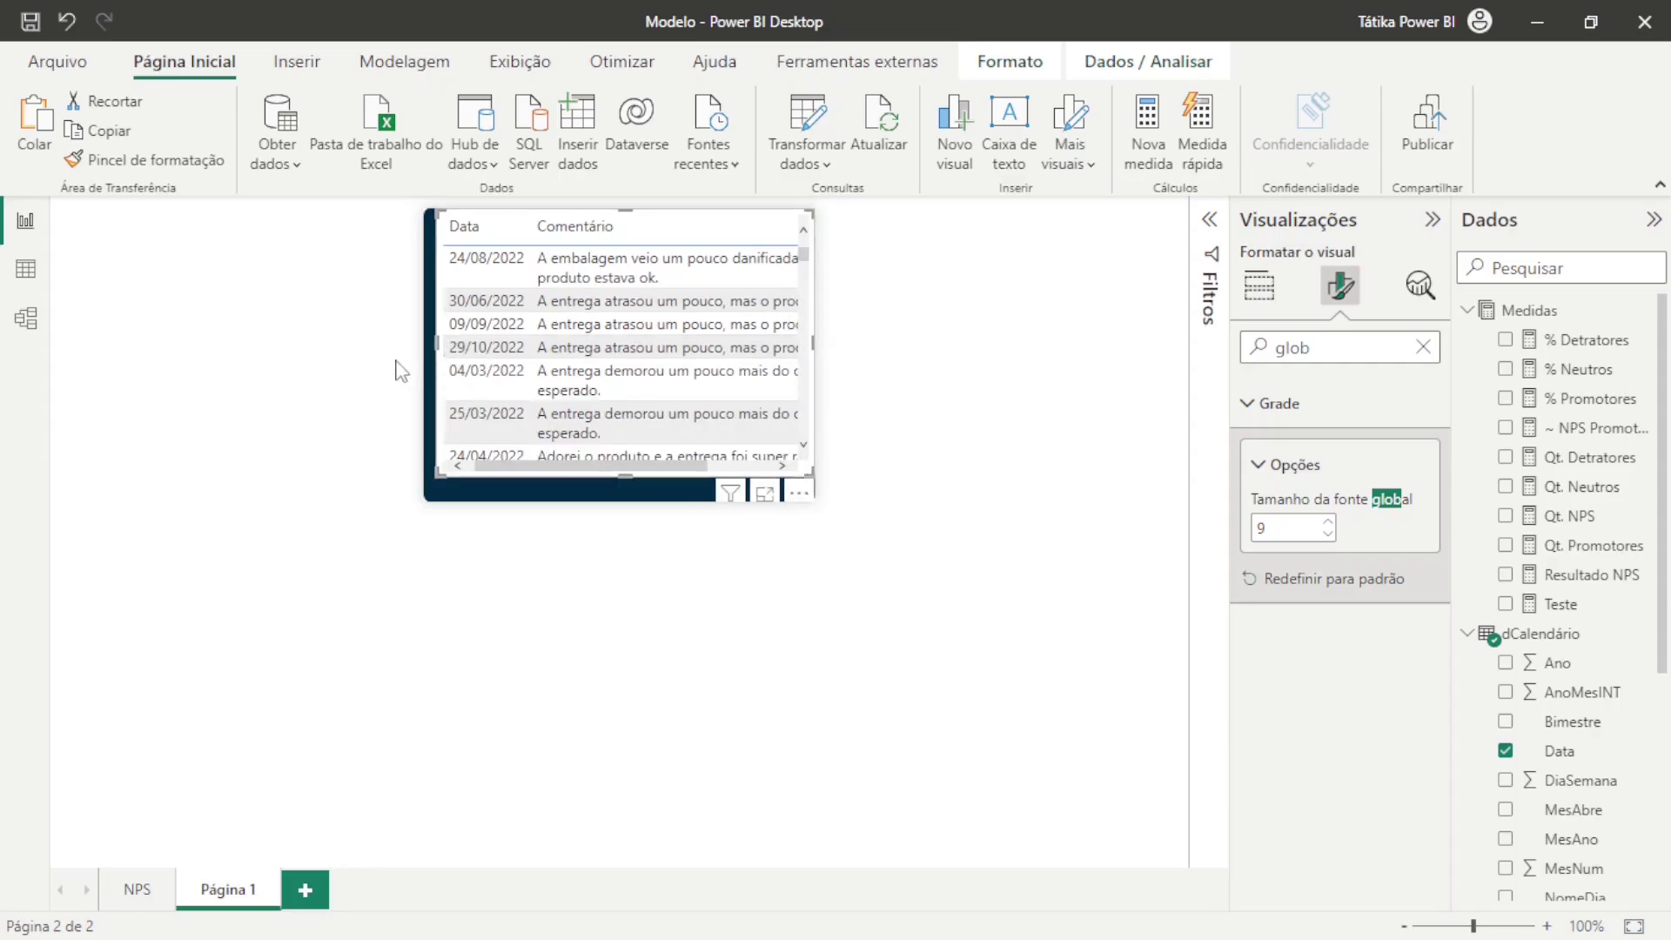
drag(432, 342, 422, 342)
drag(625, 476, 621, 492)
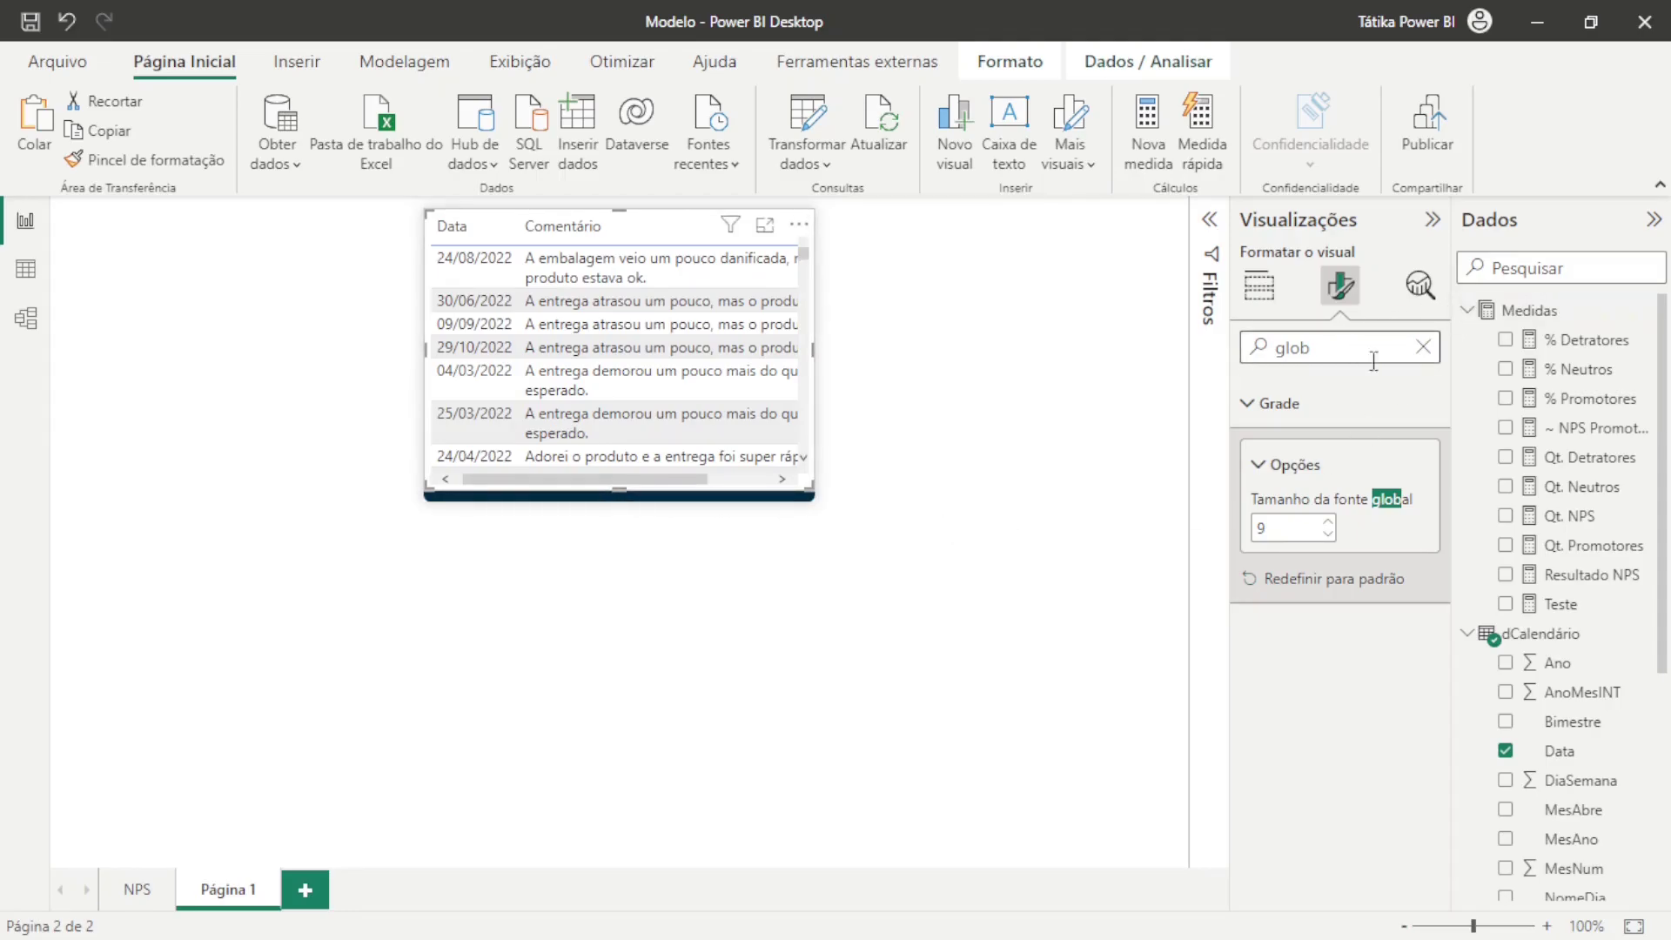
Turn off the table's background effect
click(1422, 348)
click(1329, 396)
click(1307, 561)
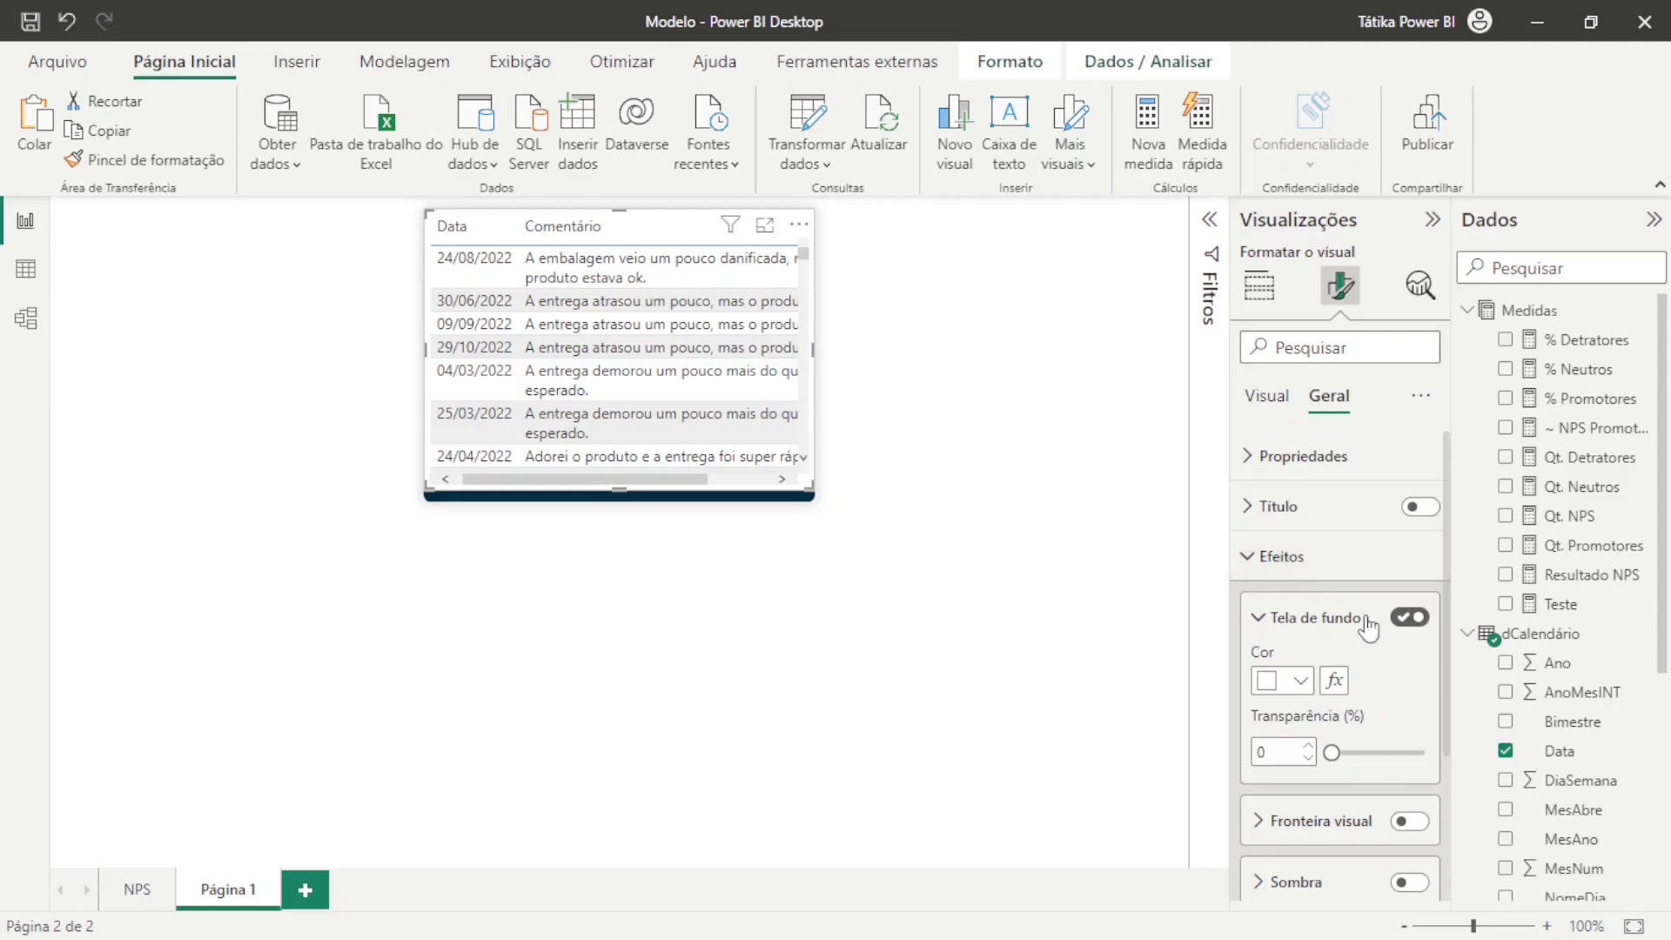
click(1408, 618)
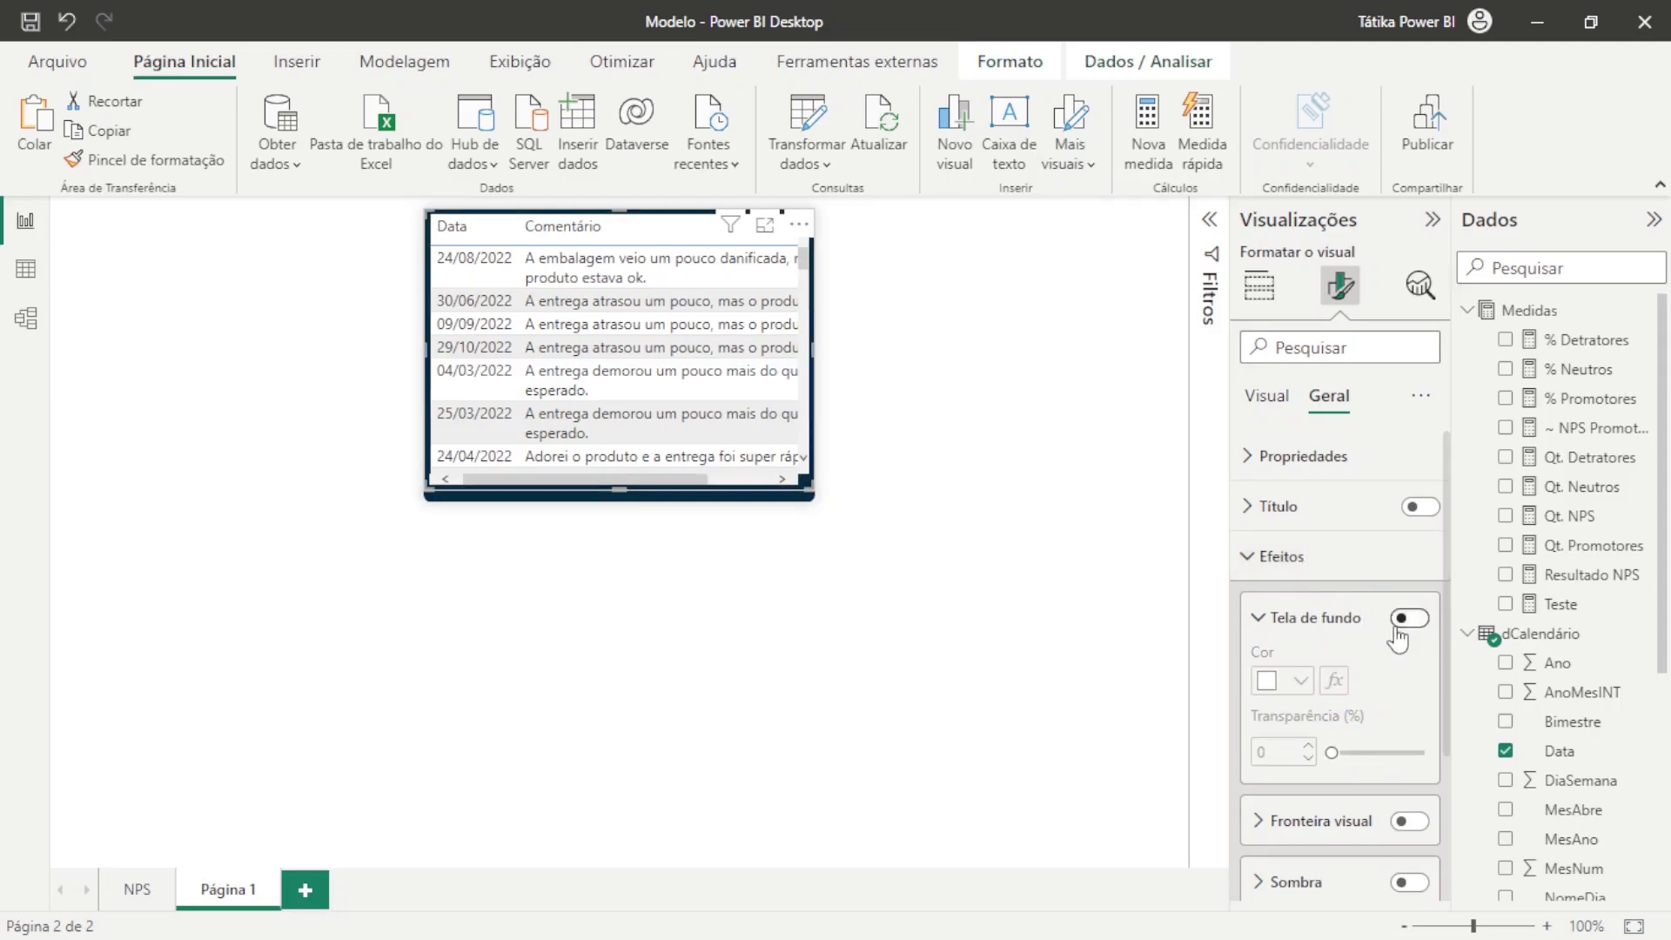
click(1297, 561)
Set the table's style preset to Nenhum
click(1275, 396)
click(1296, 477)
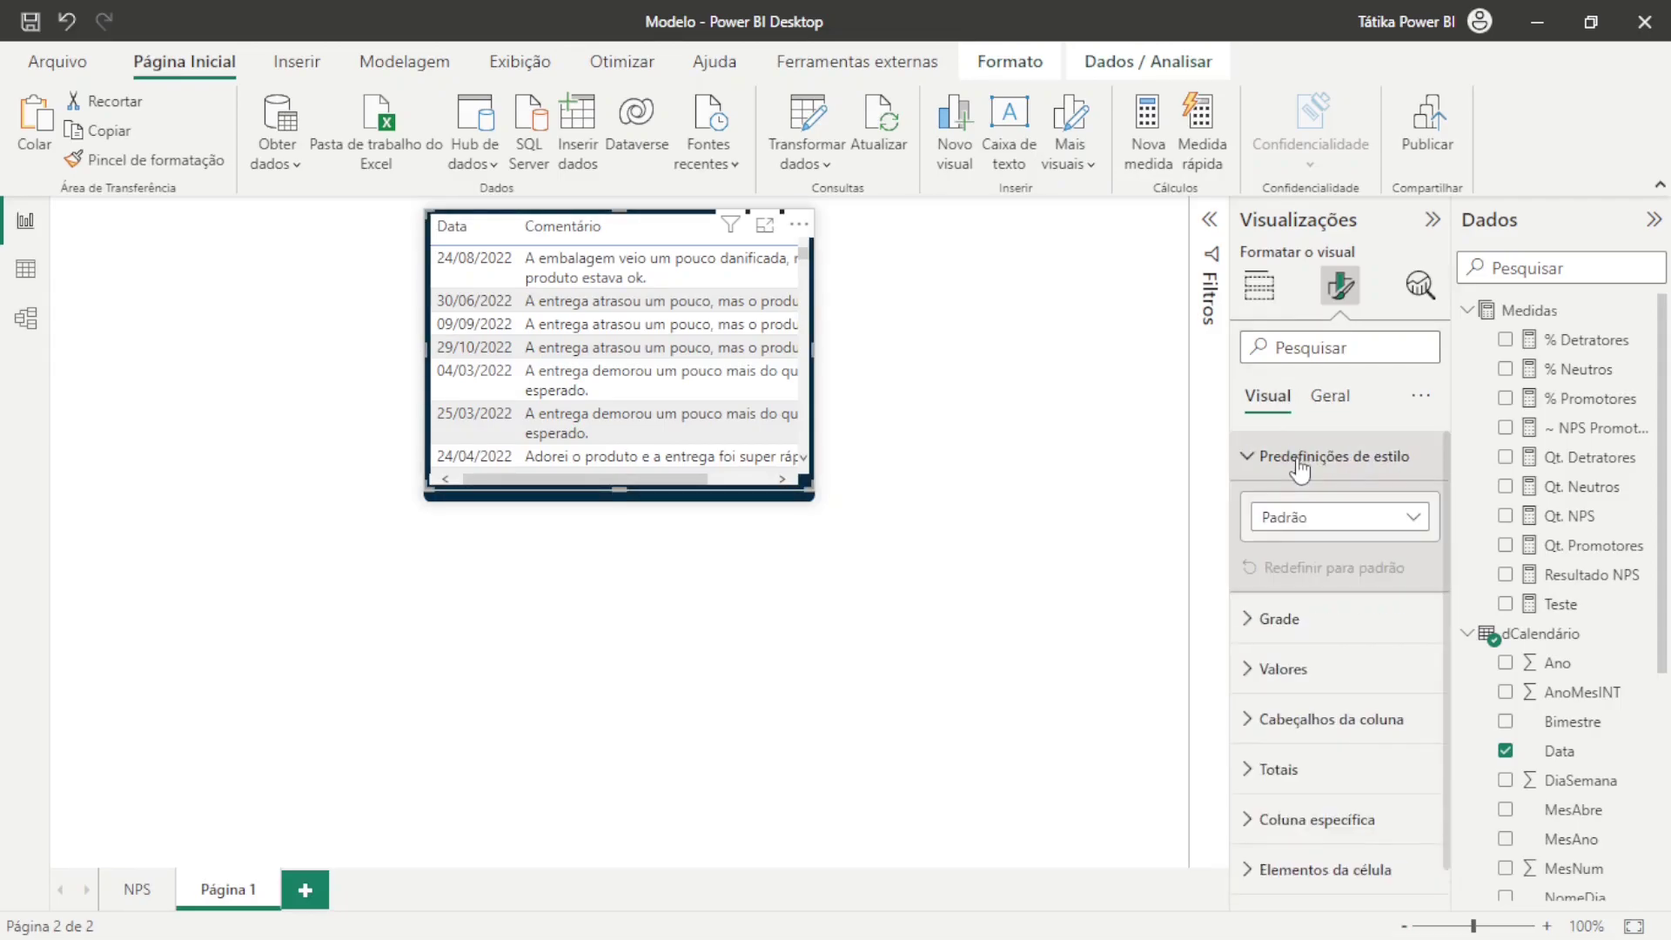
click(1296, 517)
click(1300, 576)
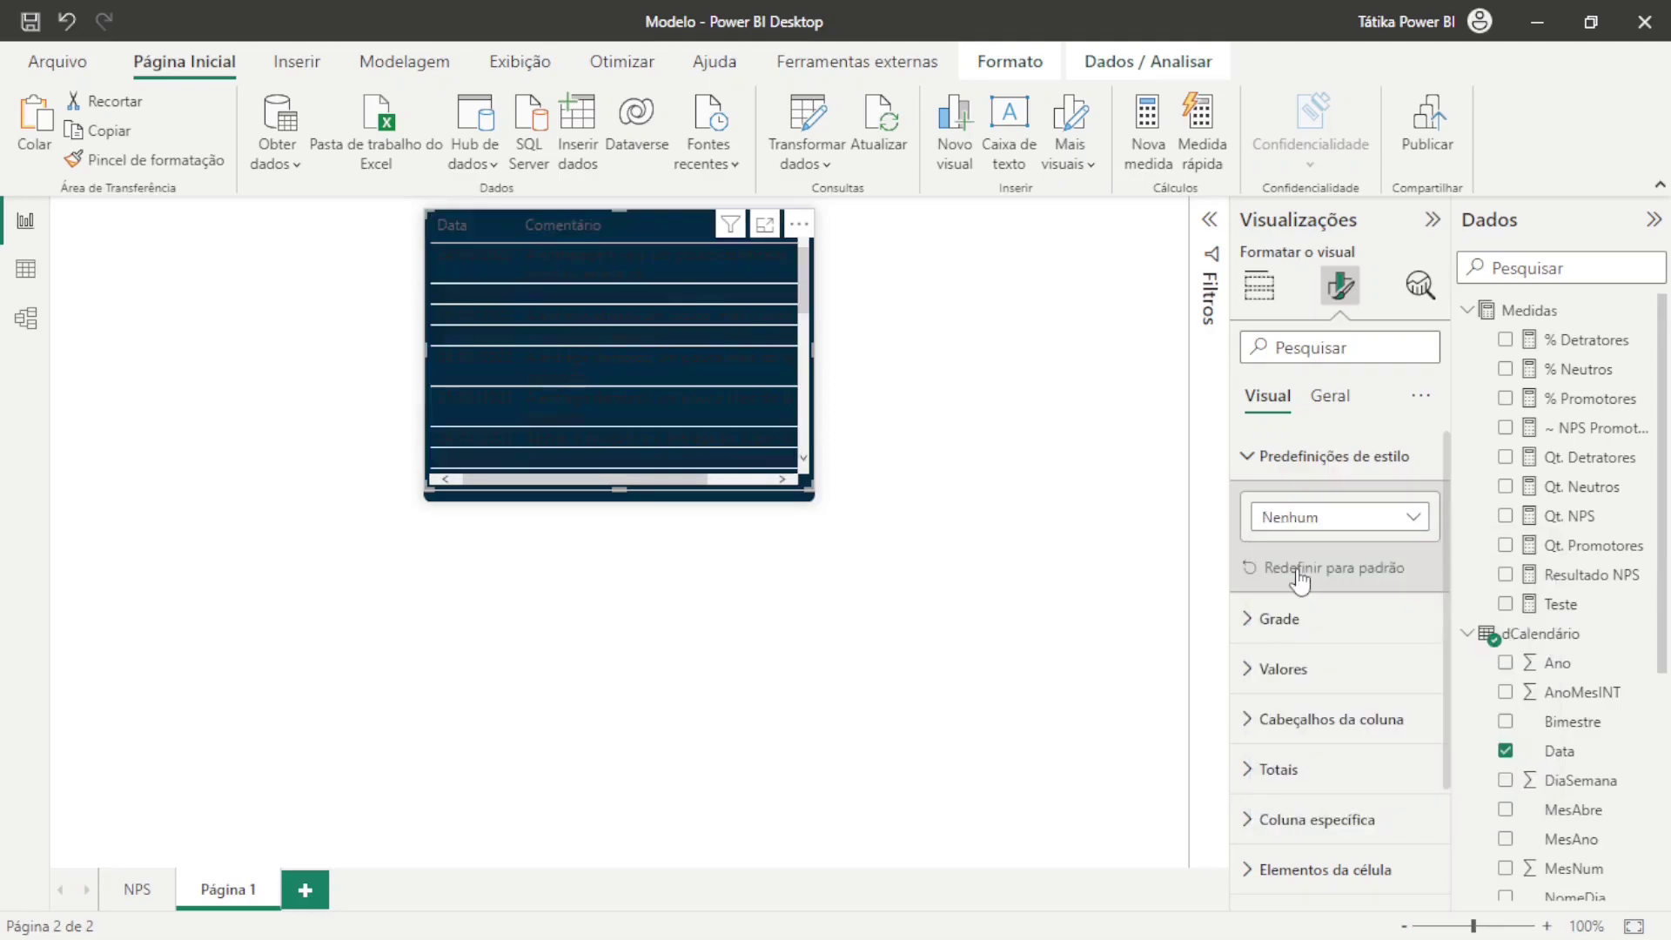
Set both the text colour and the alternate text colour of the table's values to white
click(1287, 470)
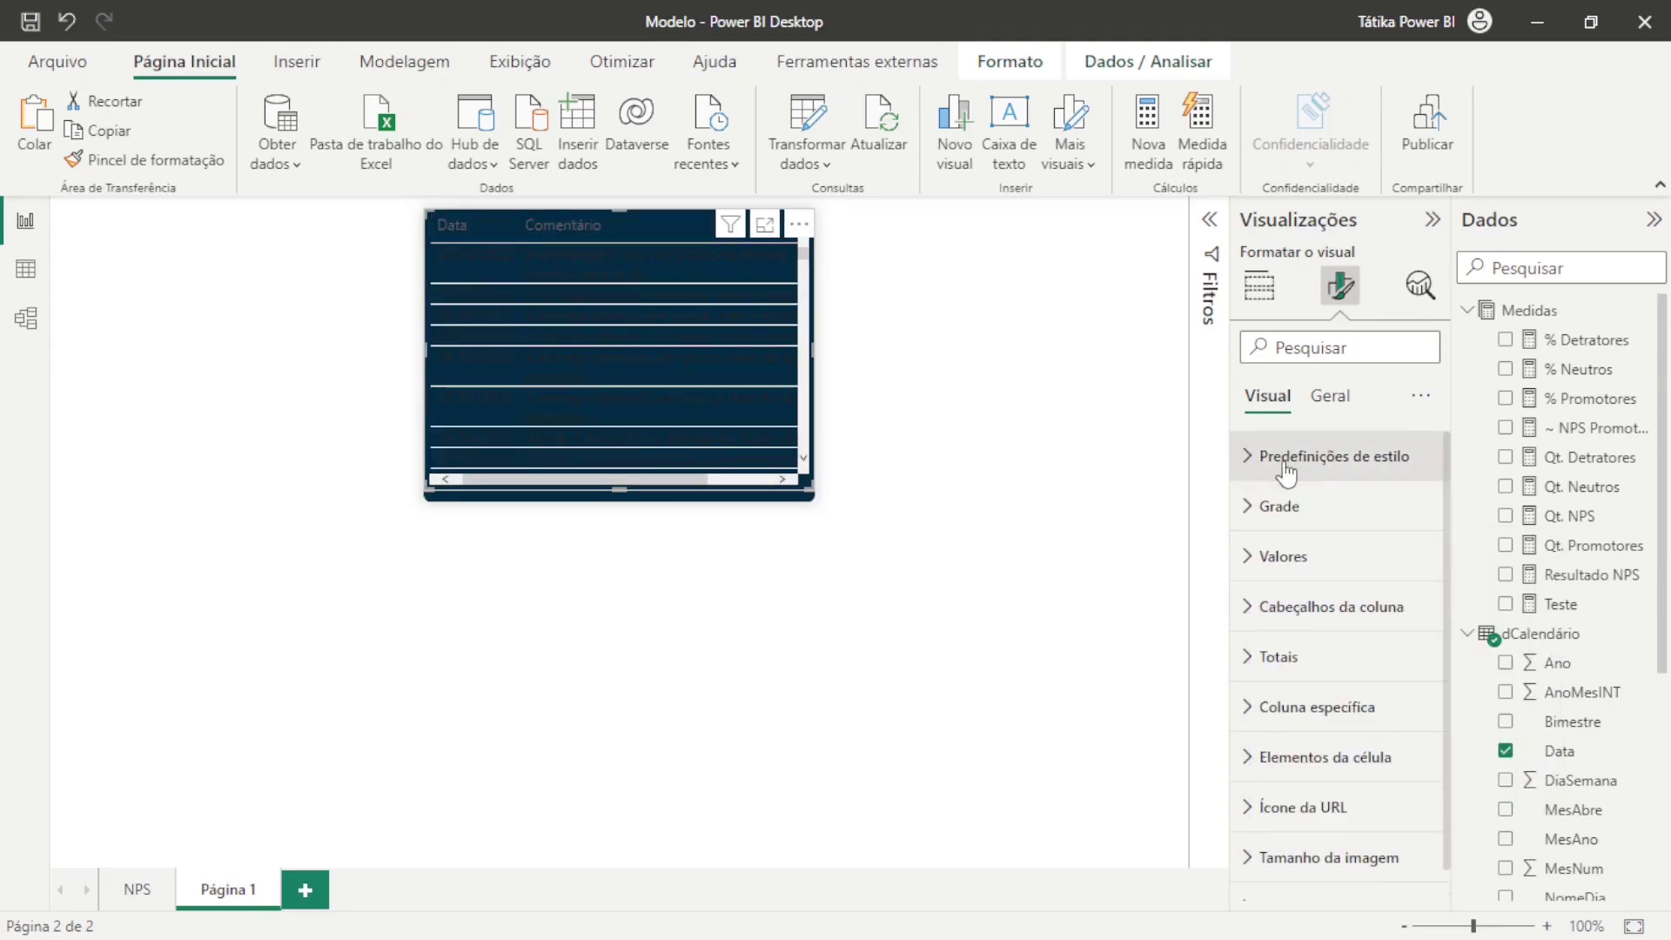
click(1313, 557)
click(1300, 783)
click(1268, 377)
scroll(1313, 792, down, 2)
click(1299, 770)
click(1280, 666)
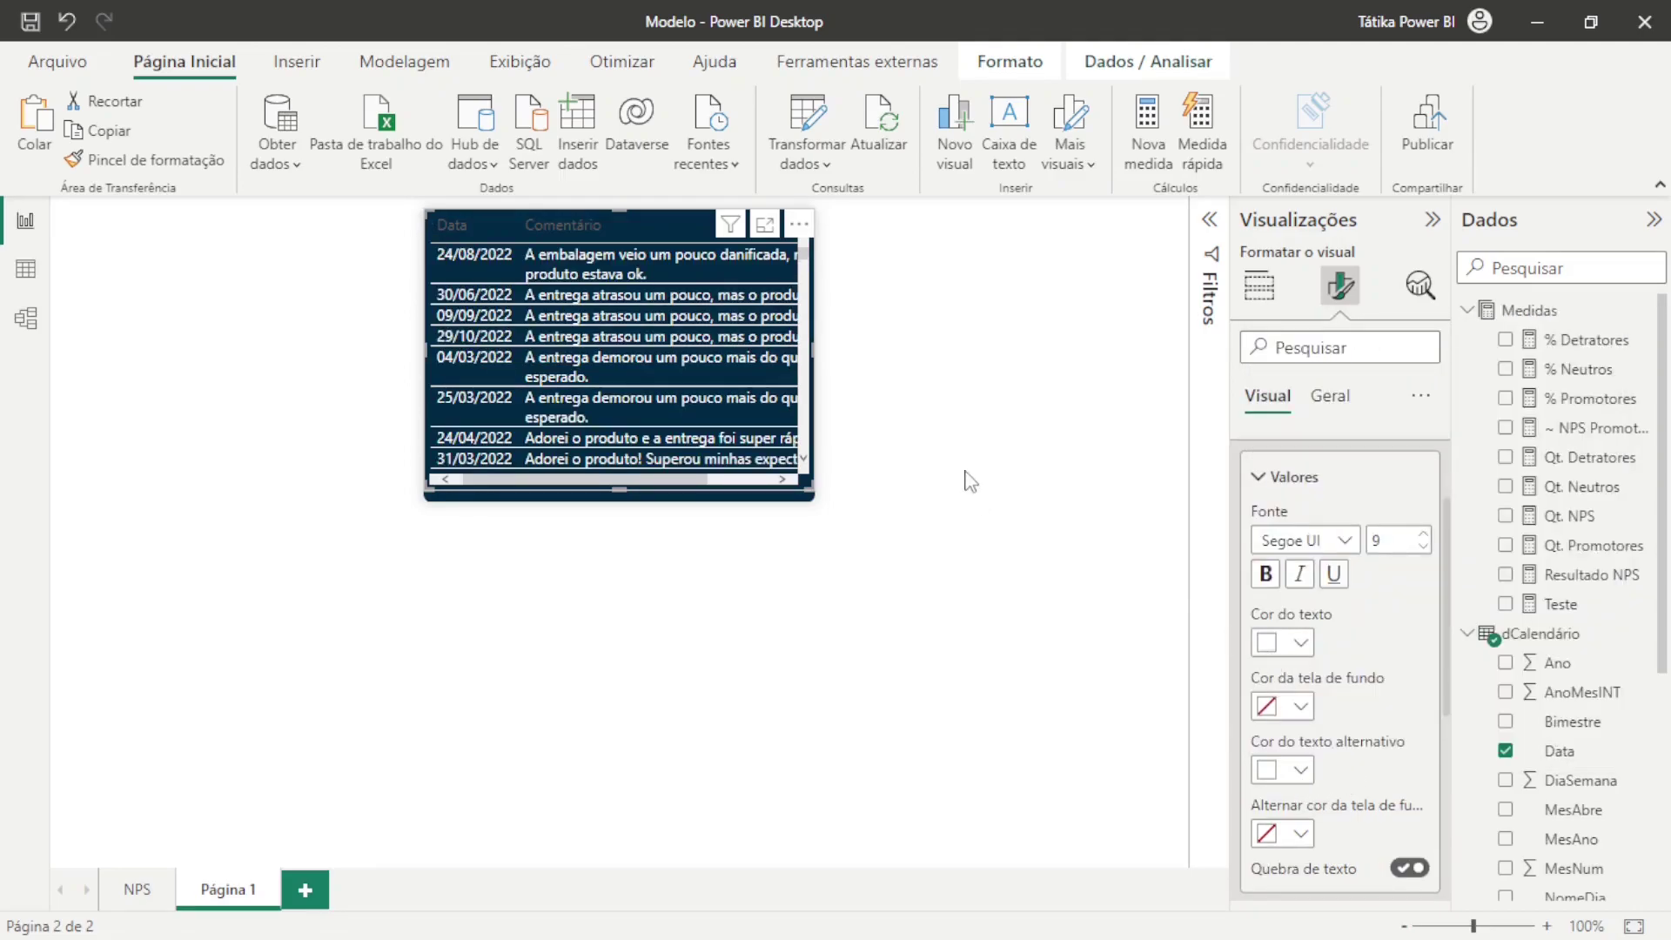
Set the text colour of the table's column headers to white
click(1299, 479)
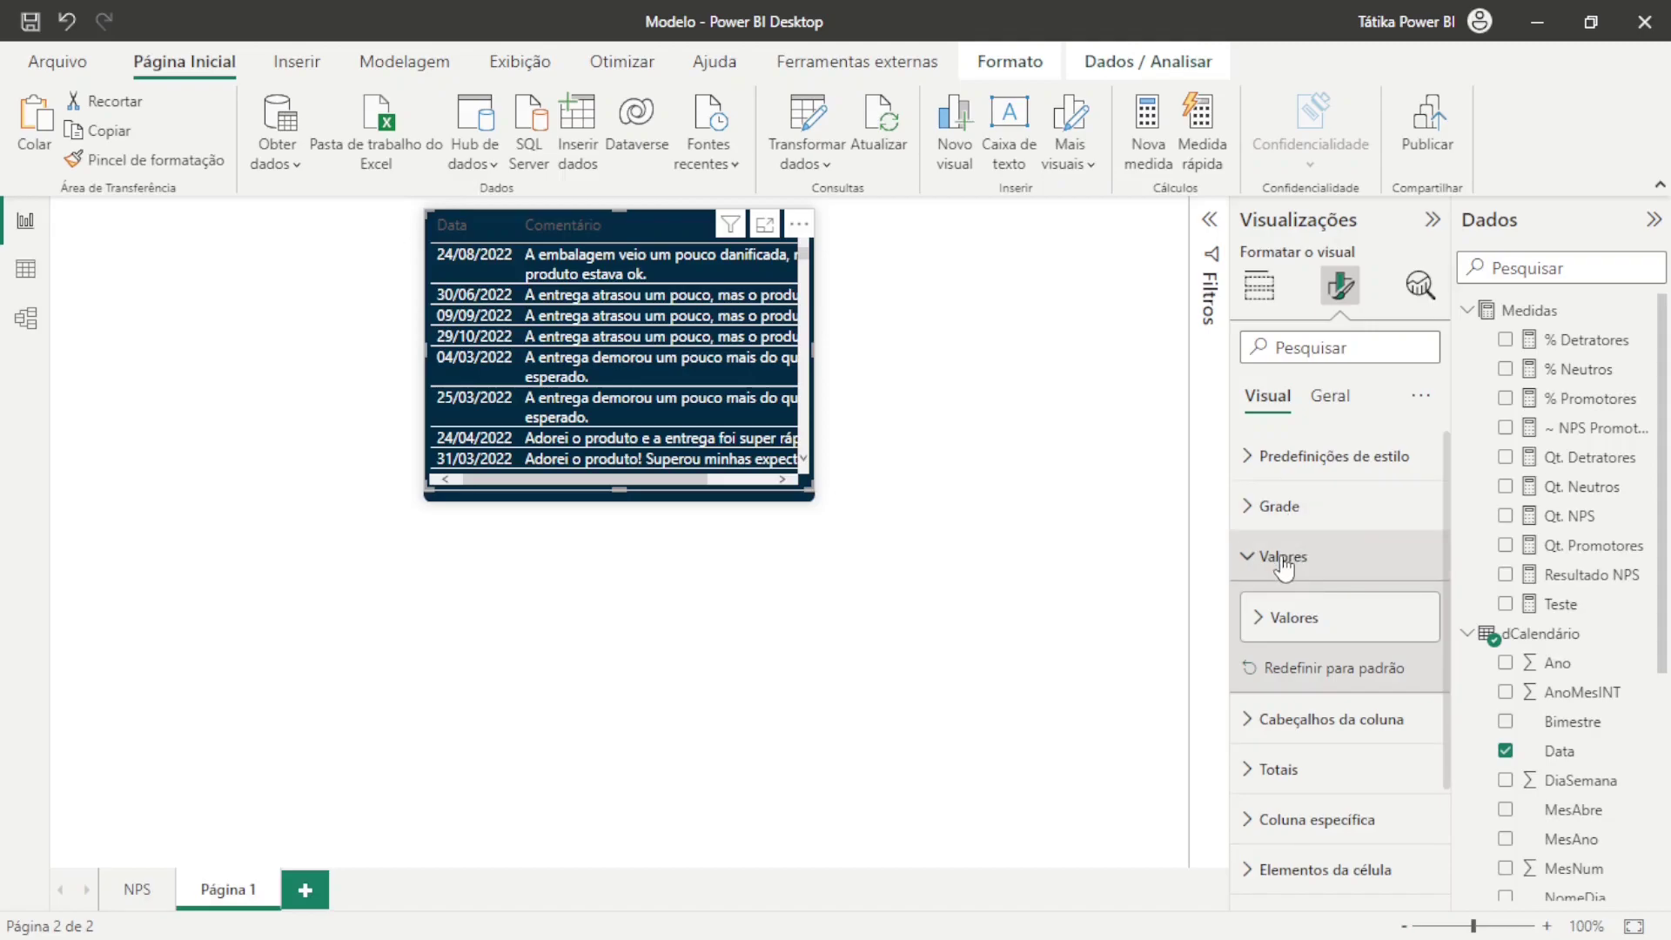
click(1284, 557)
click(1309, 606)
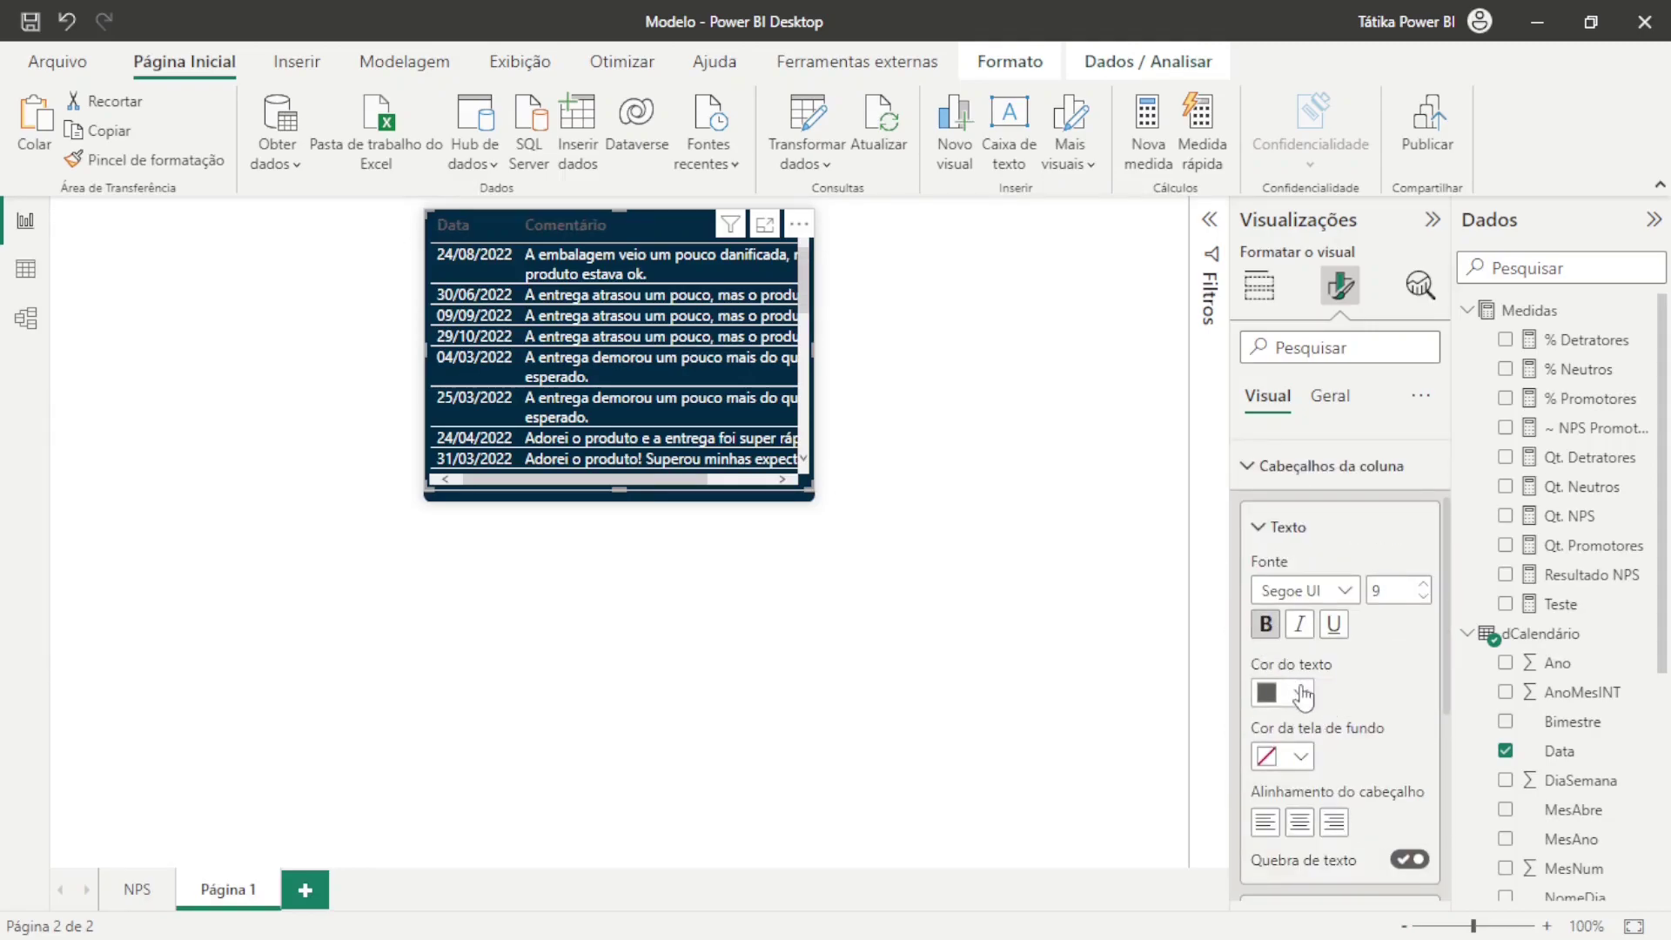
click(1303, 694)
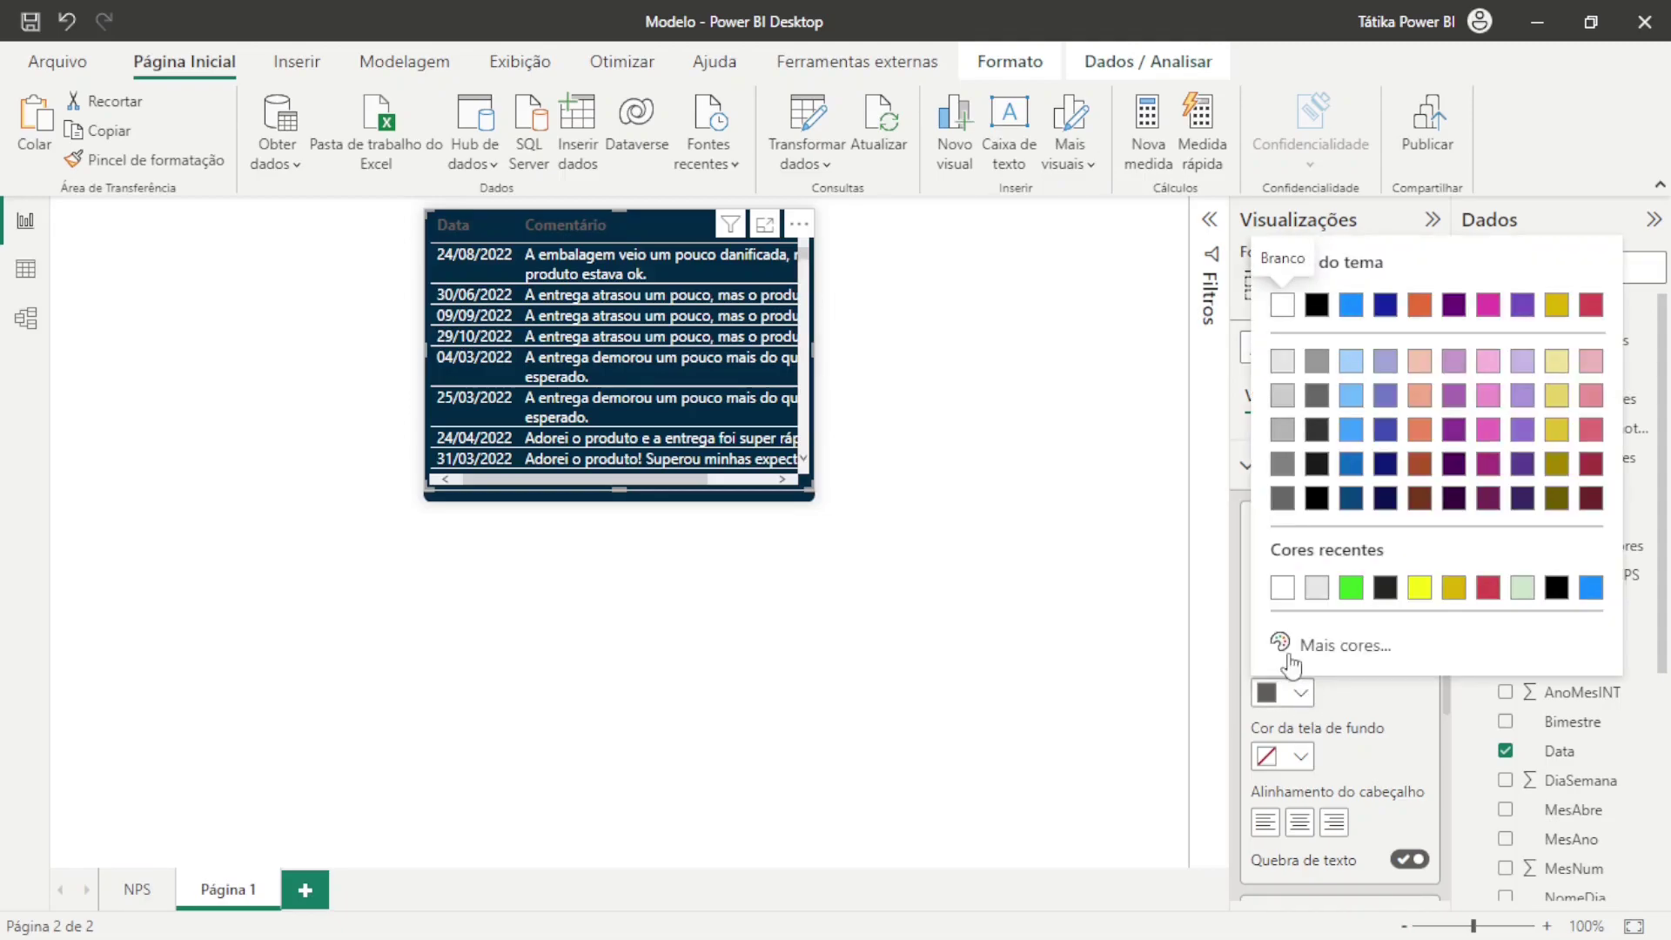
click(1282, 589)
click(922, 474)
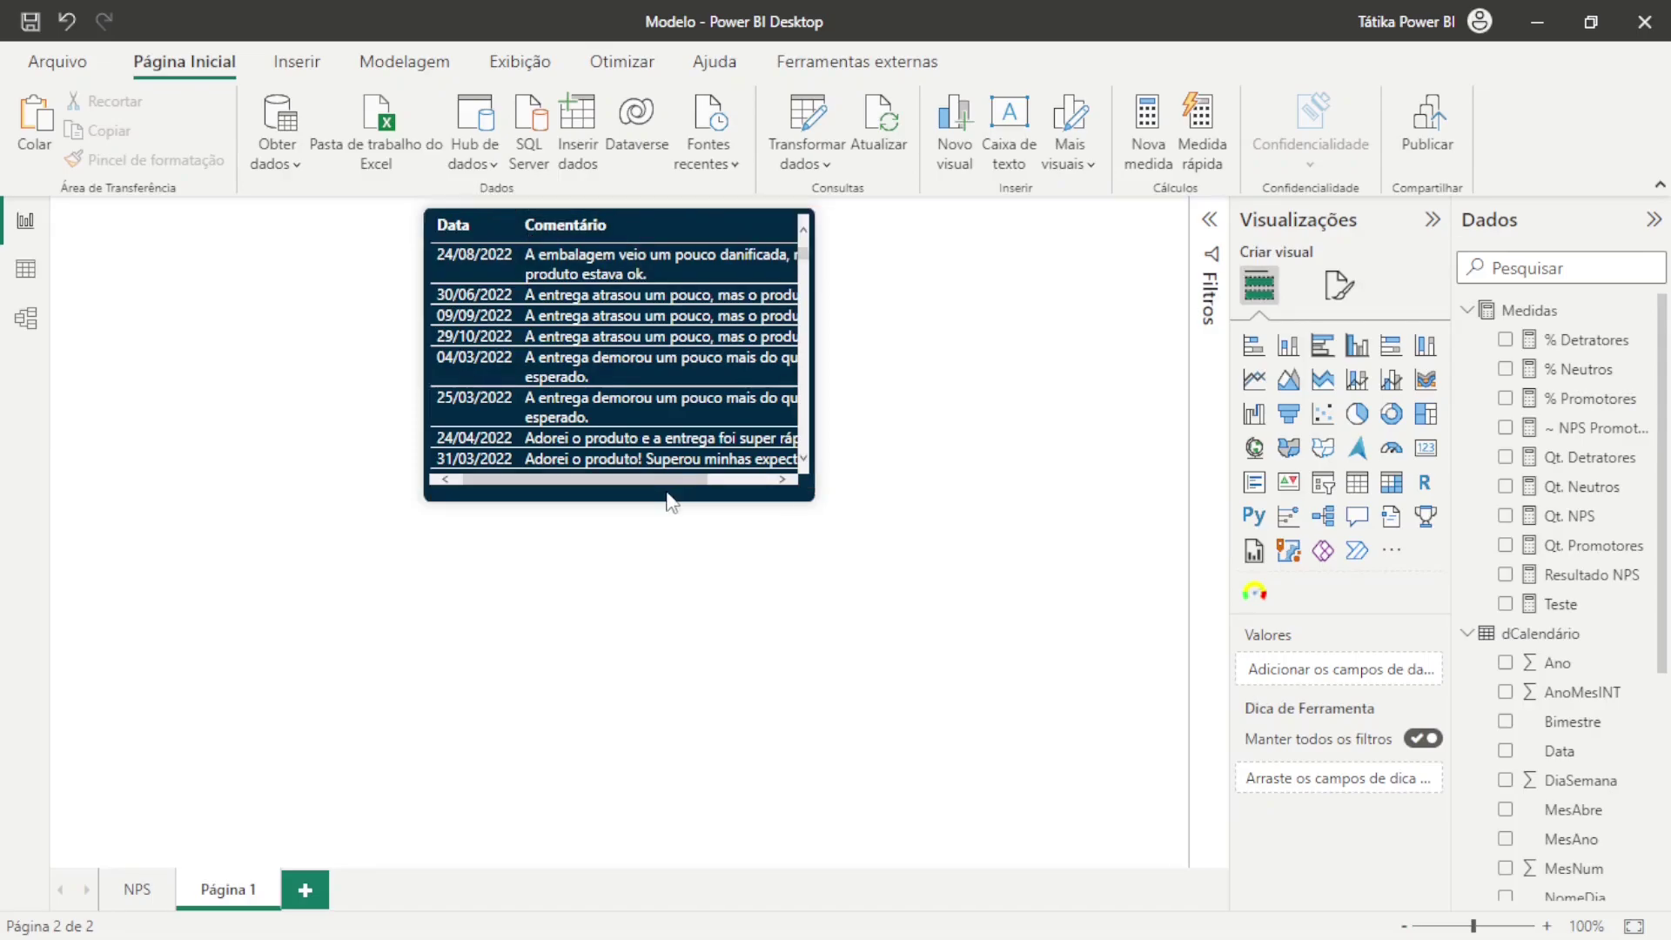
Narrow the table's Comentário column so that it fits within the table's width
drag(666, 480, 729, 484)
drag(799, 240, 702, 250)
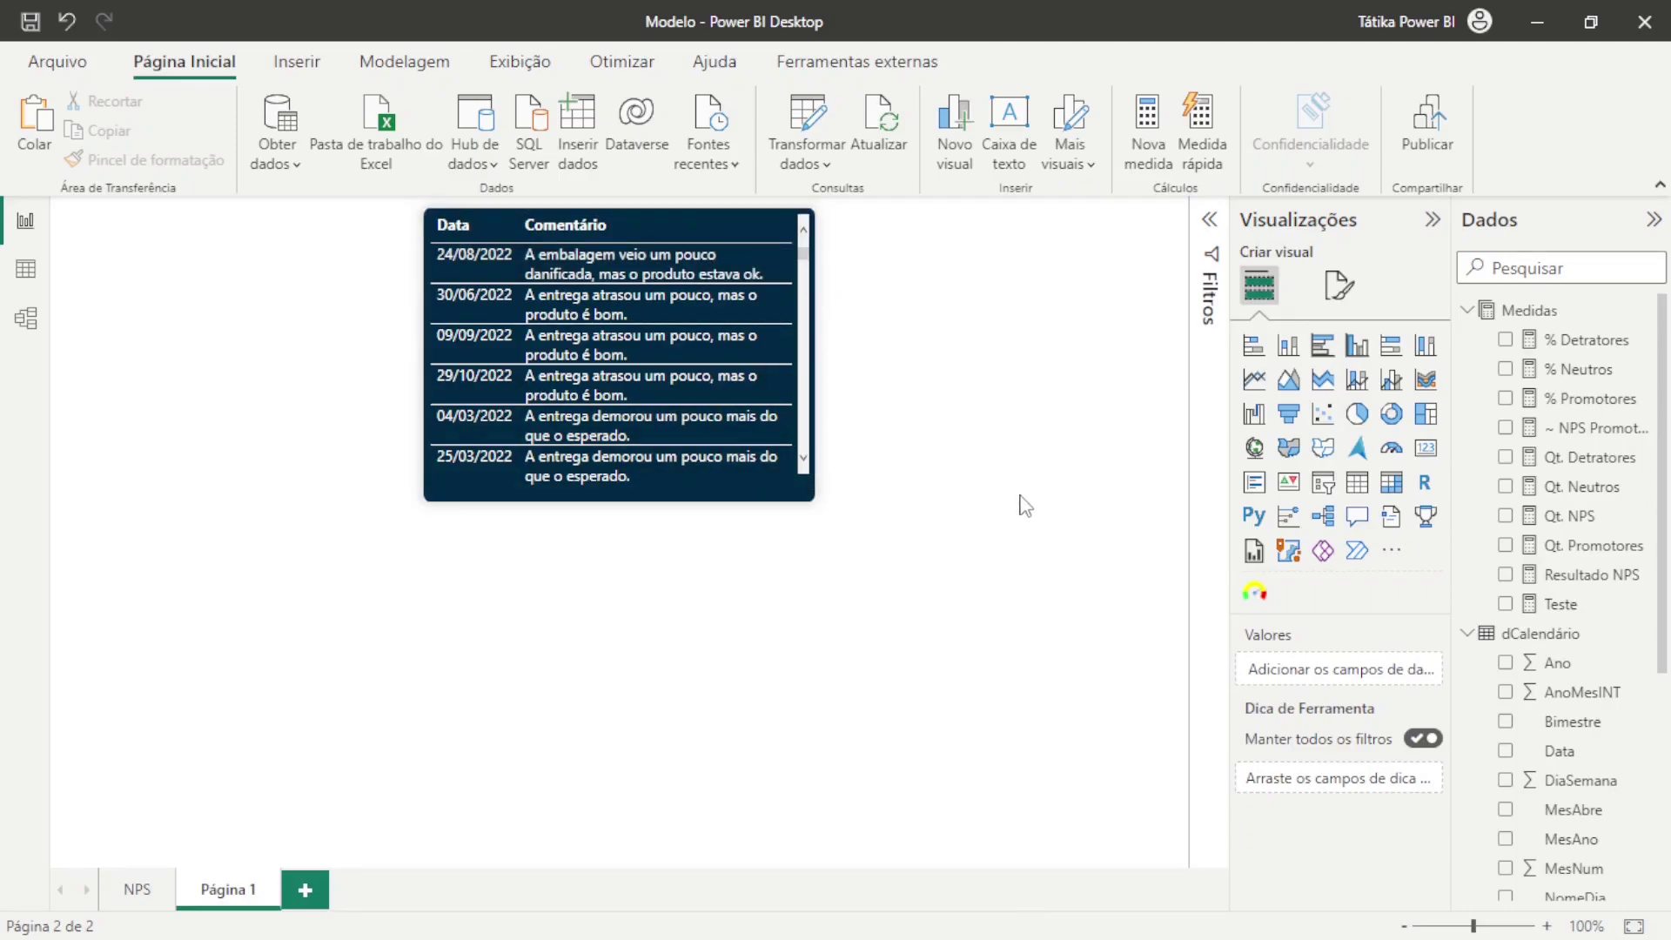
Sort the comments table by Data in ascending order and shift the table slightly down on the tooltip page
click(467, 230)
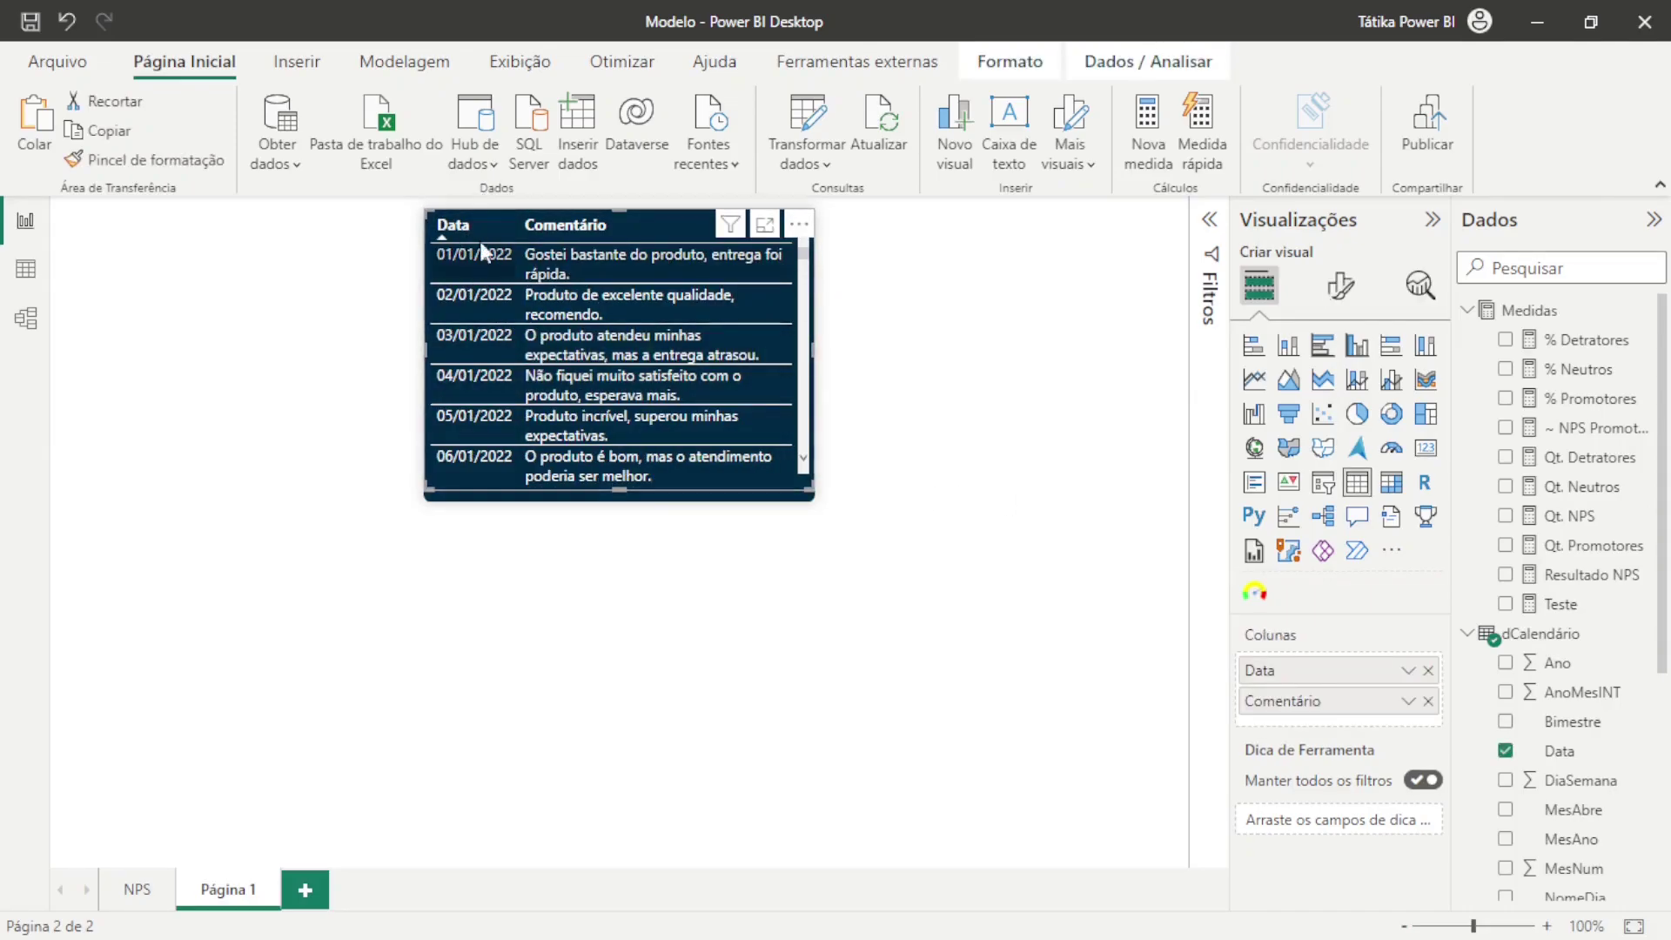
click(922, 394)
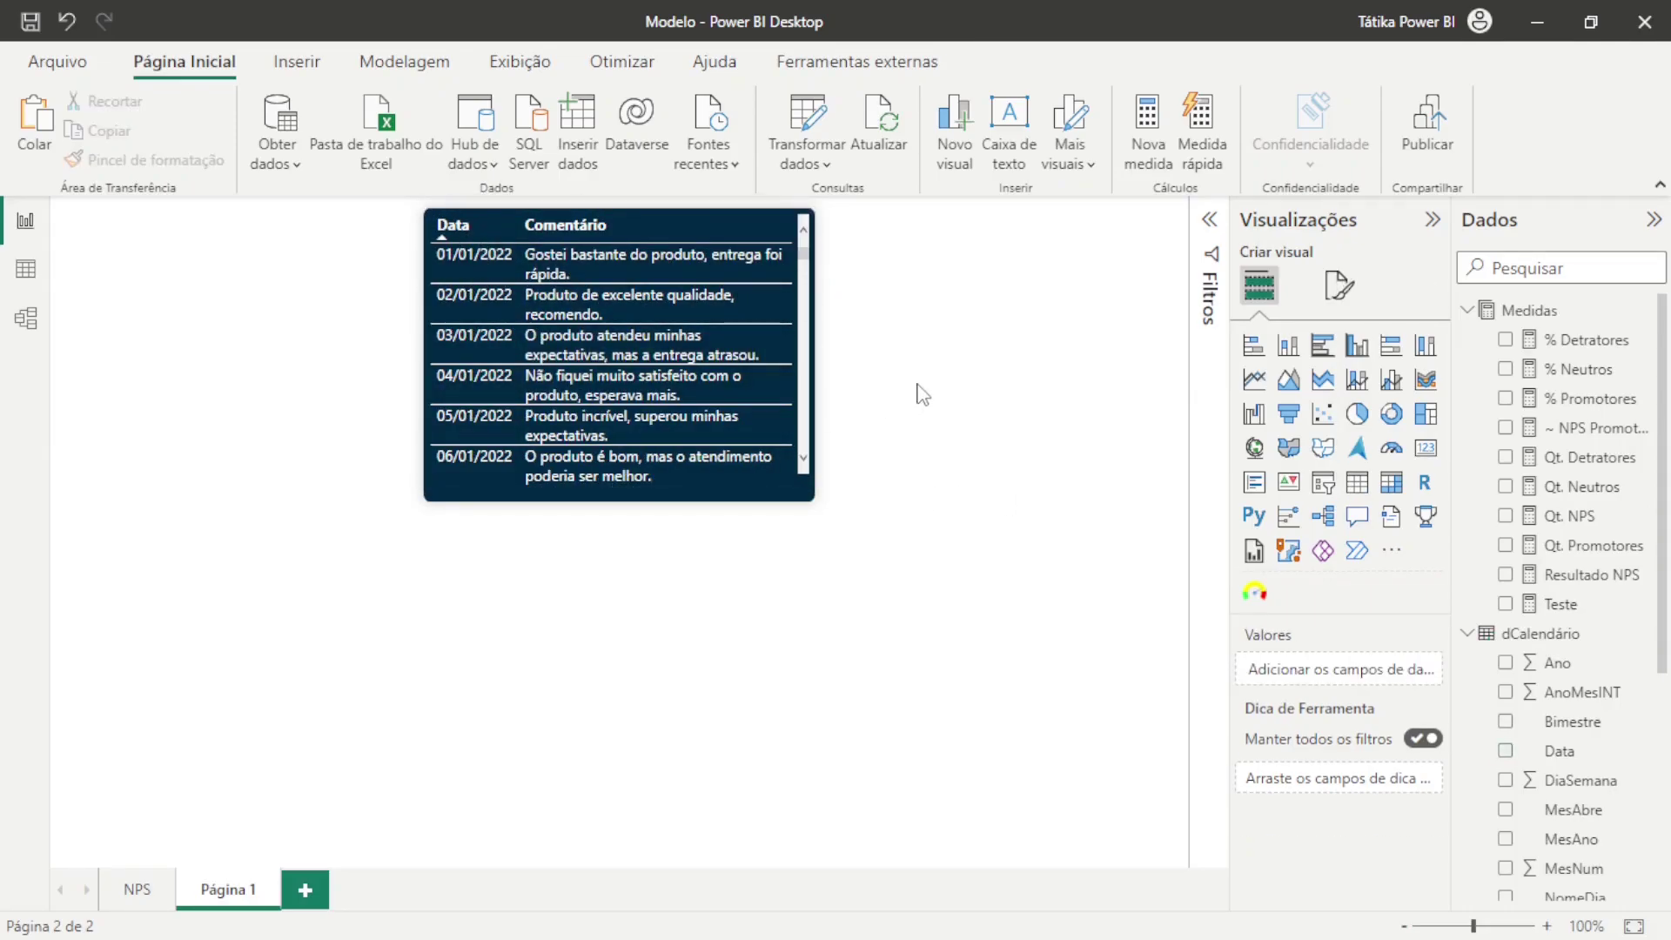
click(709, 505)
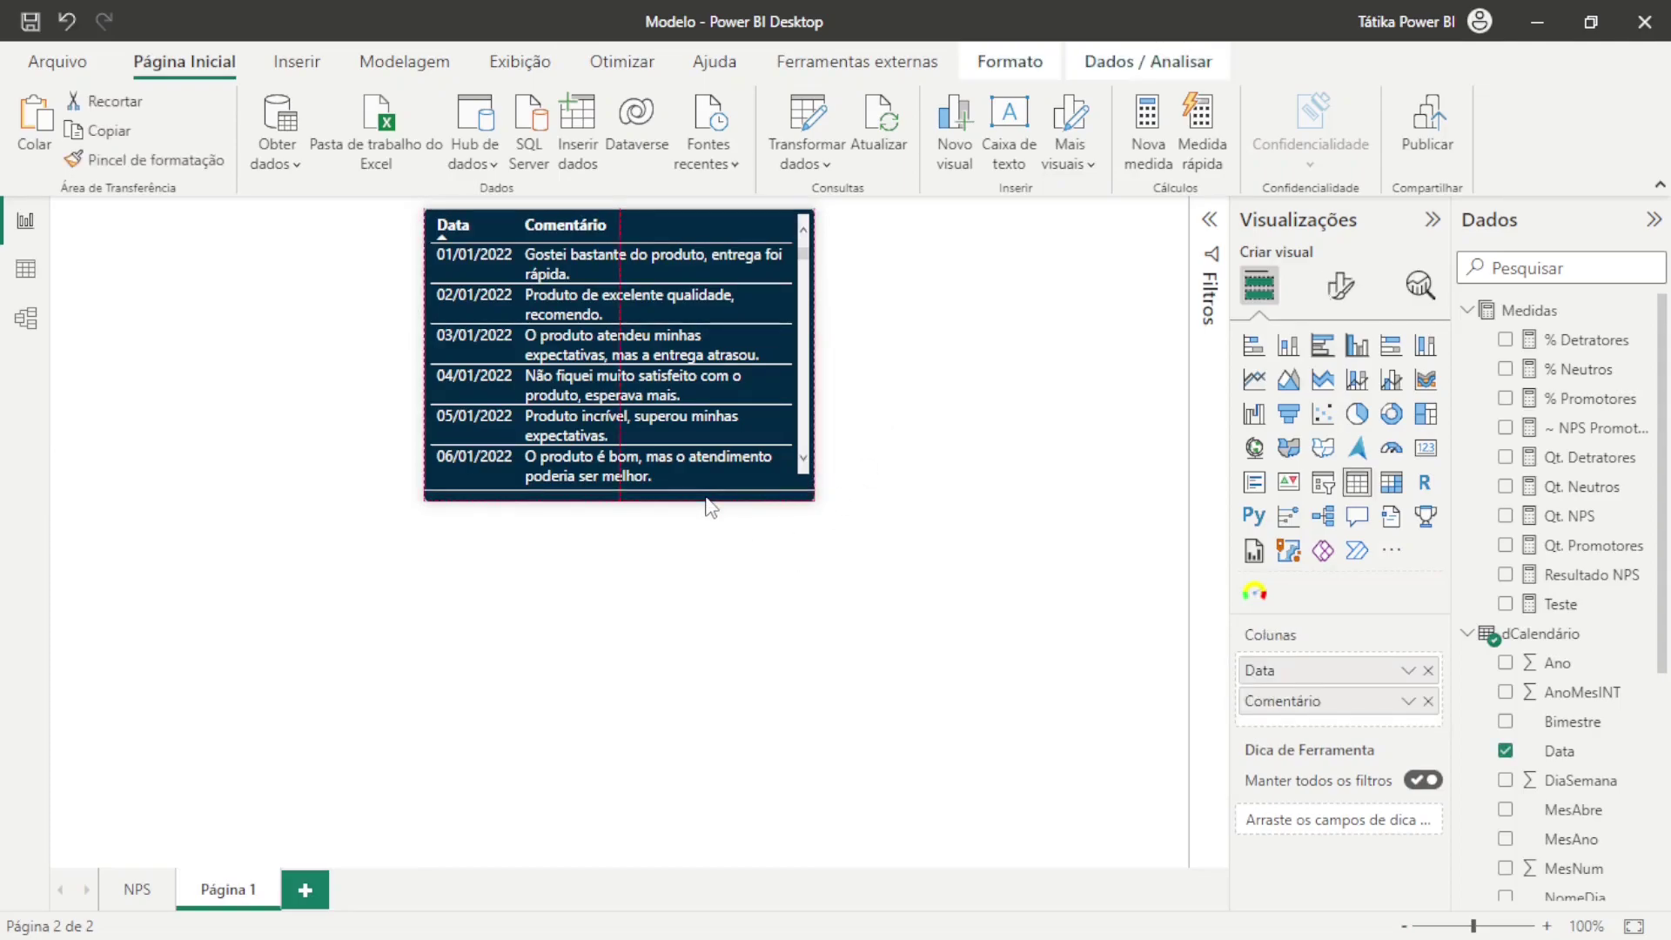
click(894, 606)
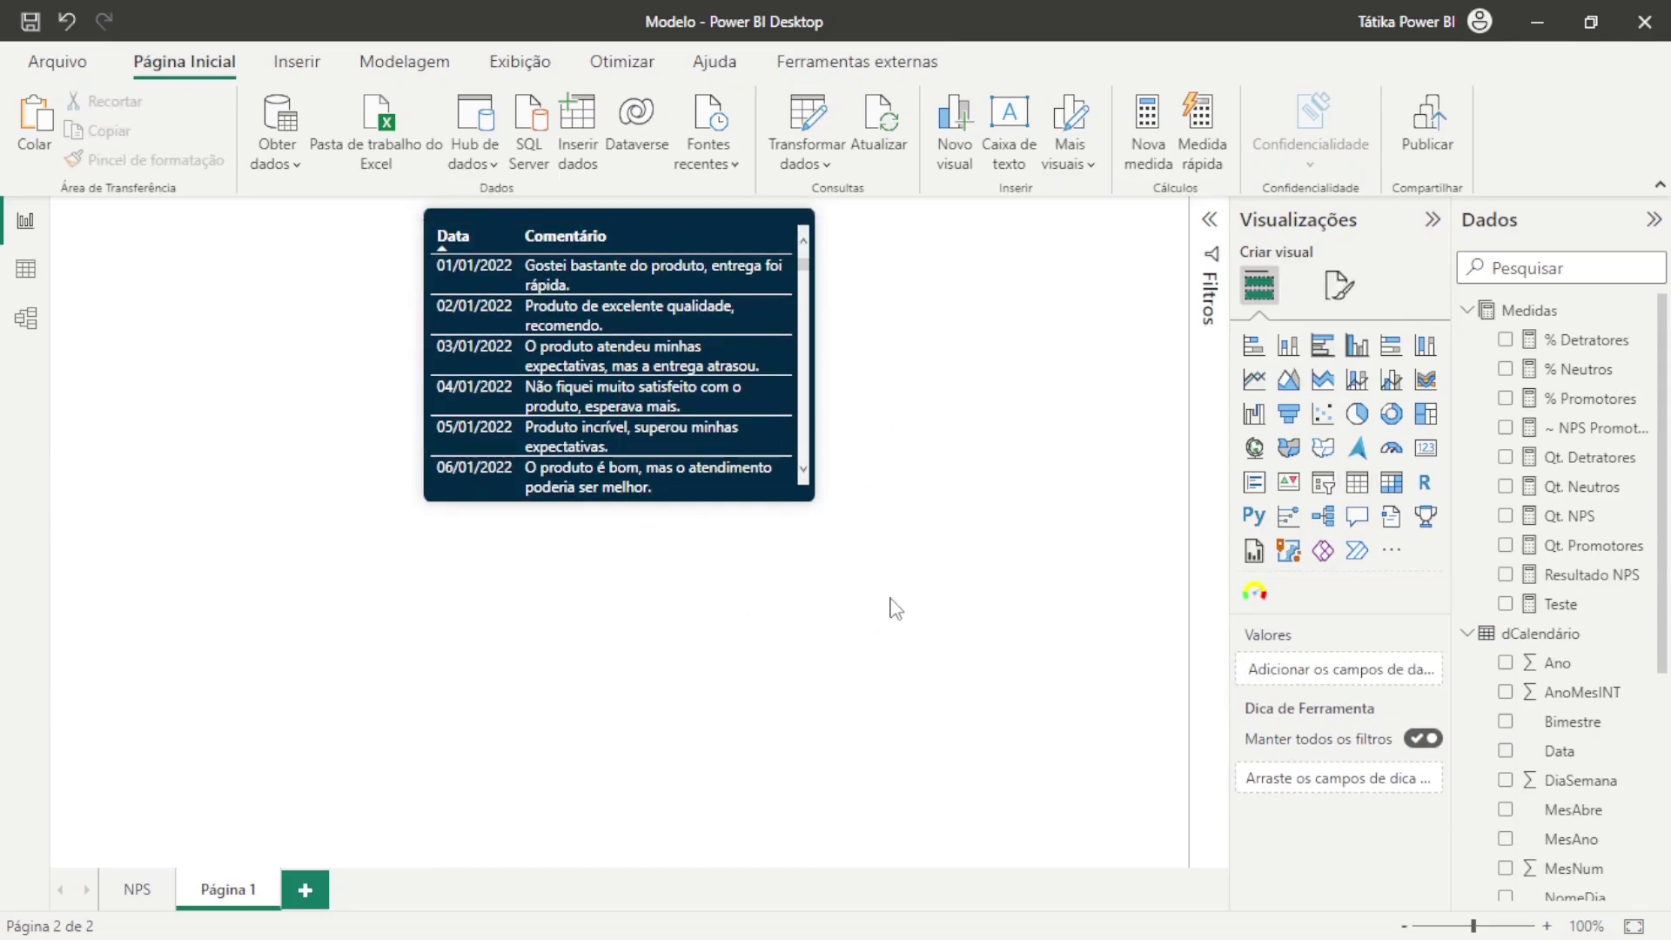
Go to the NPS page and preview the comments tooltip for rating 9 in the Quant. Avaliações chart
click(133, 896)
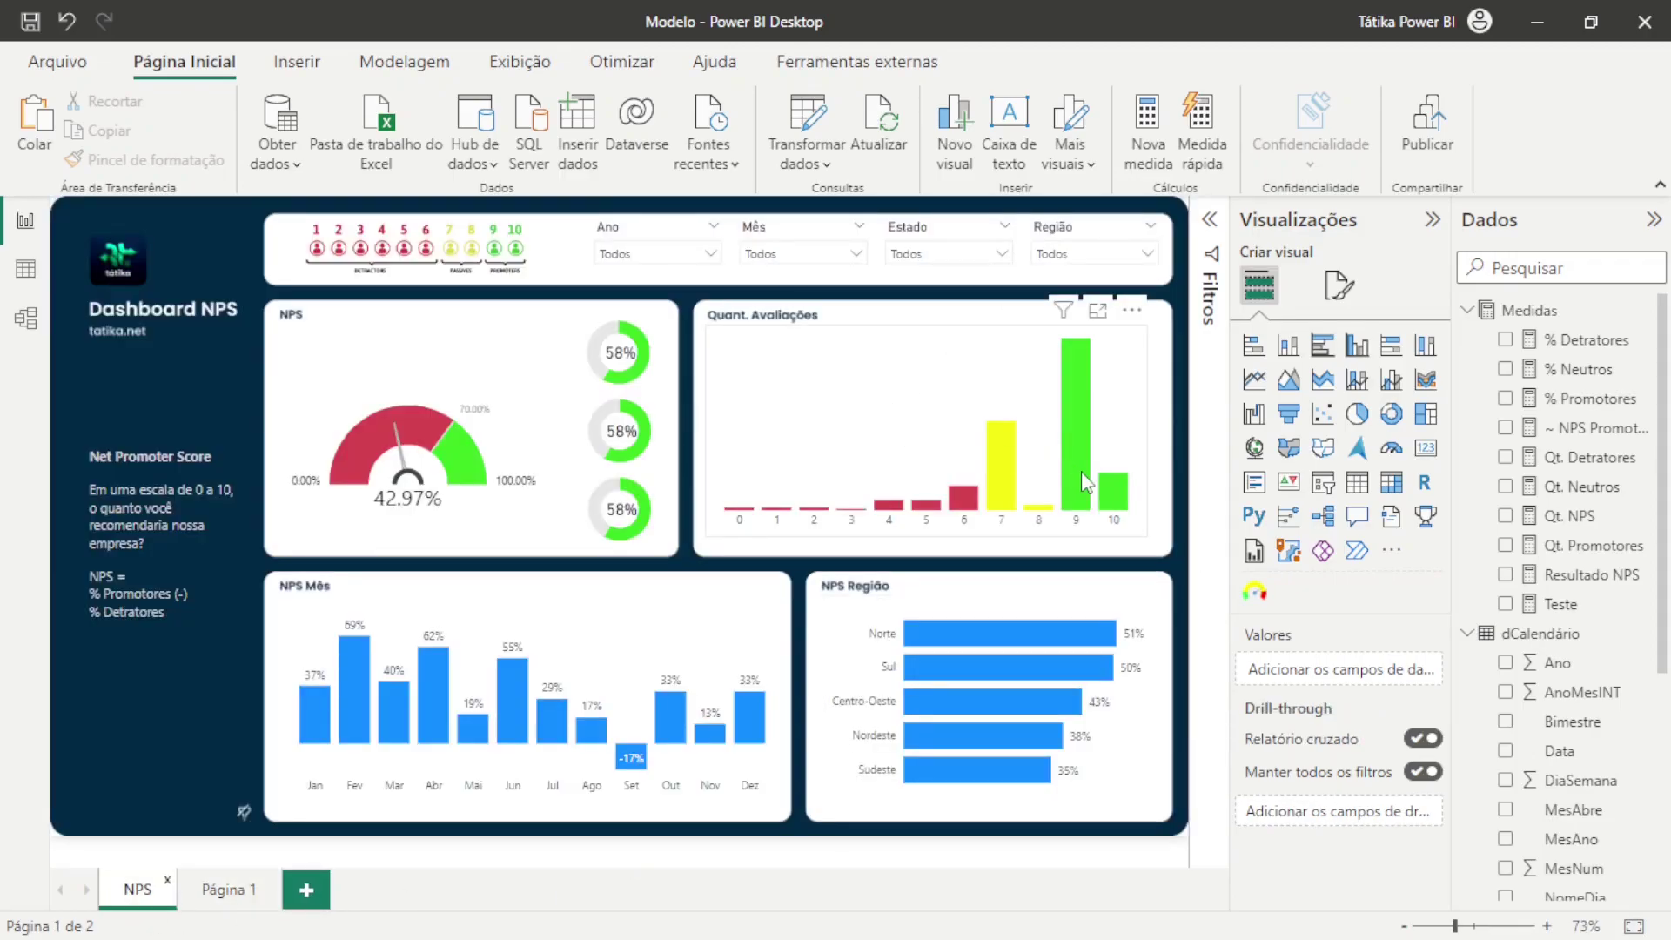
mouse_move(1081, 472)
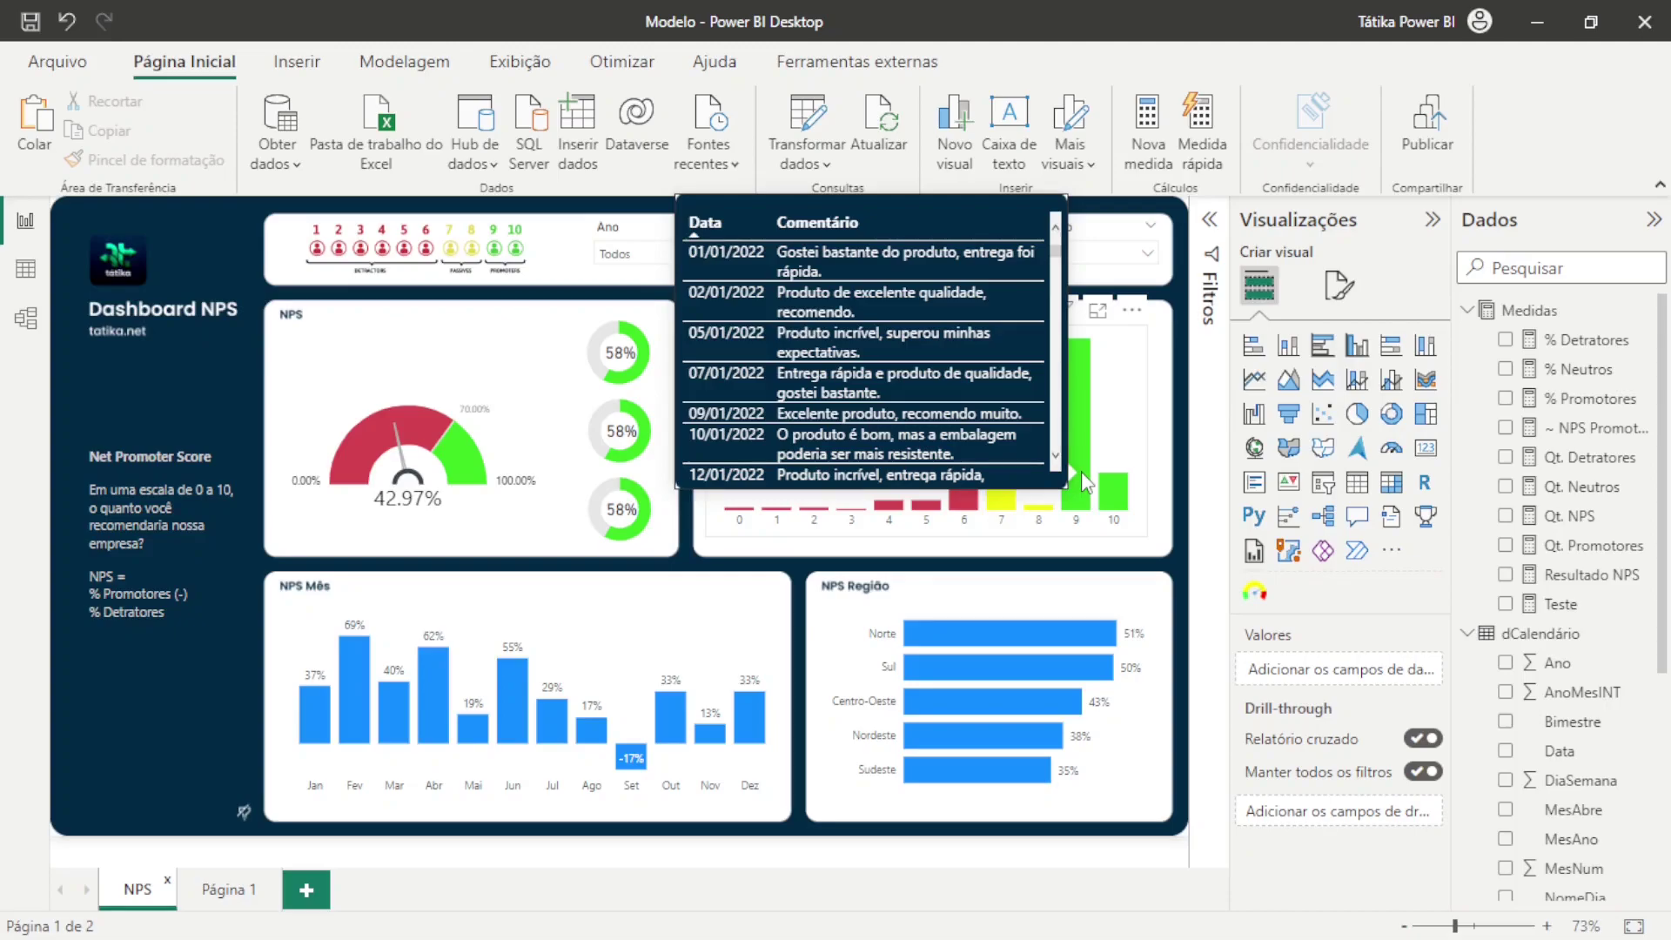
Review the tooltip type and page options in the general formatting of the Quant. Avaliações chart
click(1145, 536)
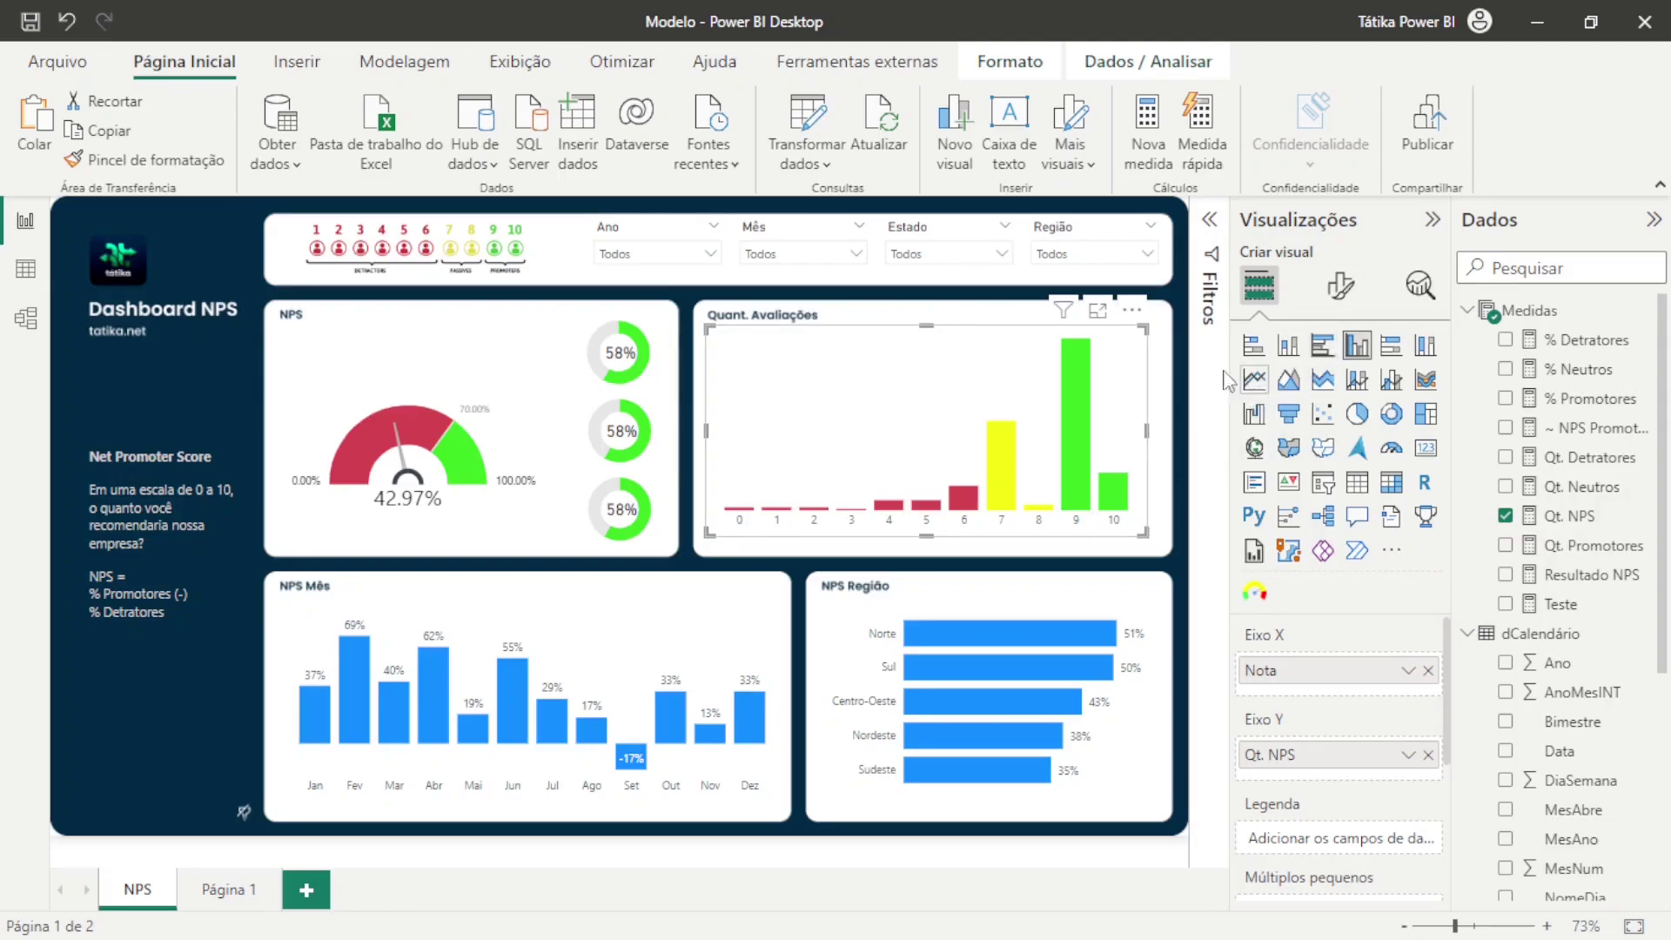
click(1343, 292)
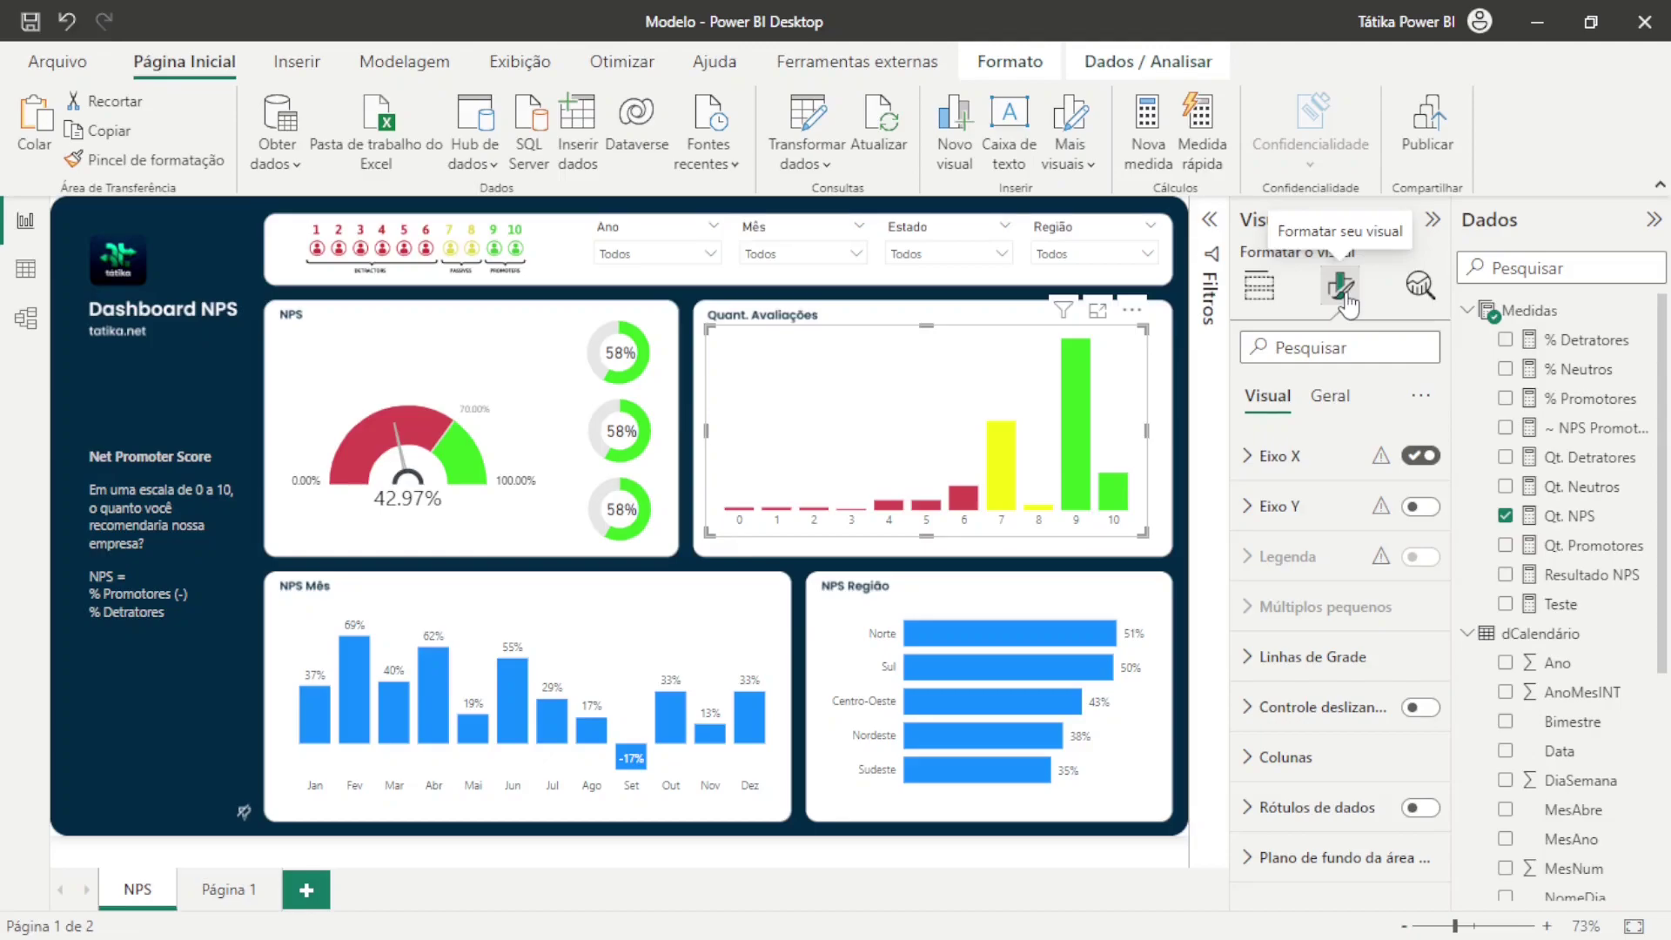
click(1328, 396)
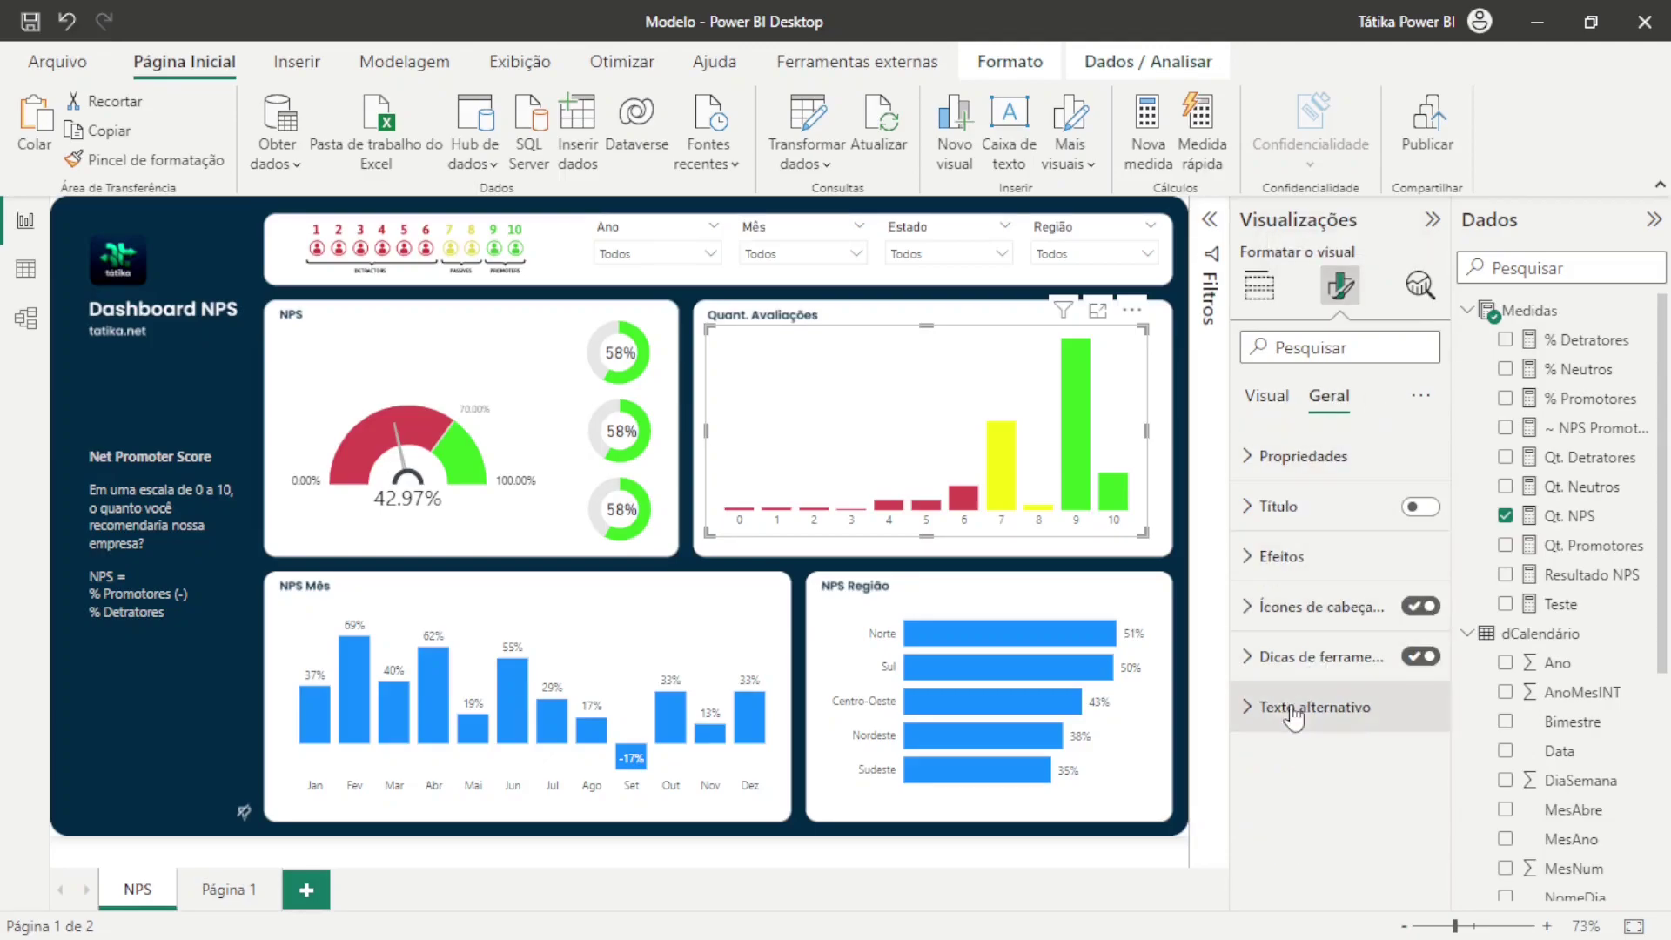
click(1353, 666)
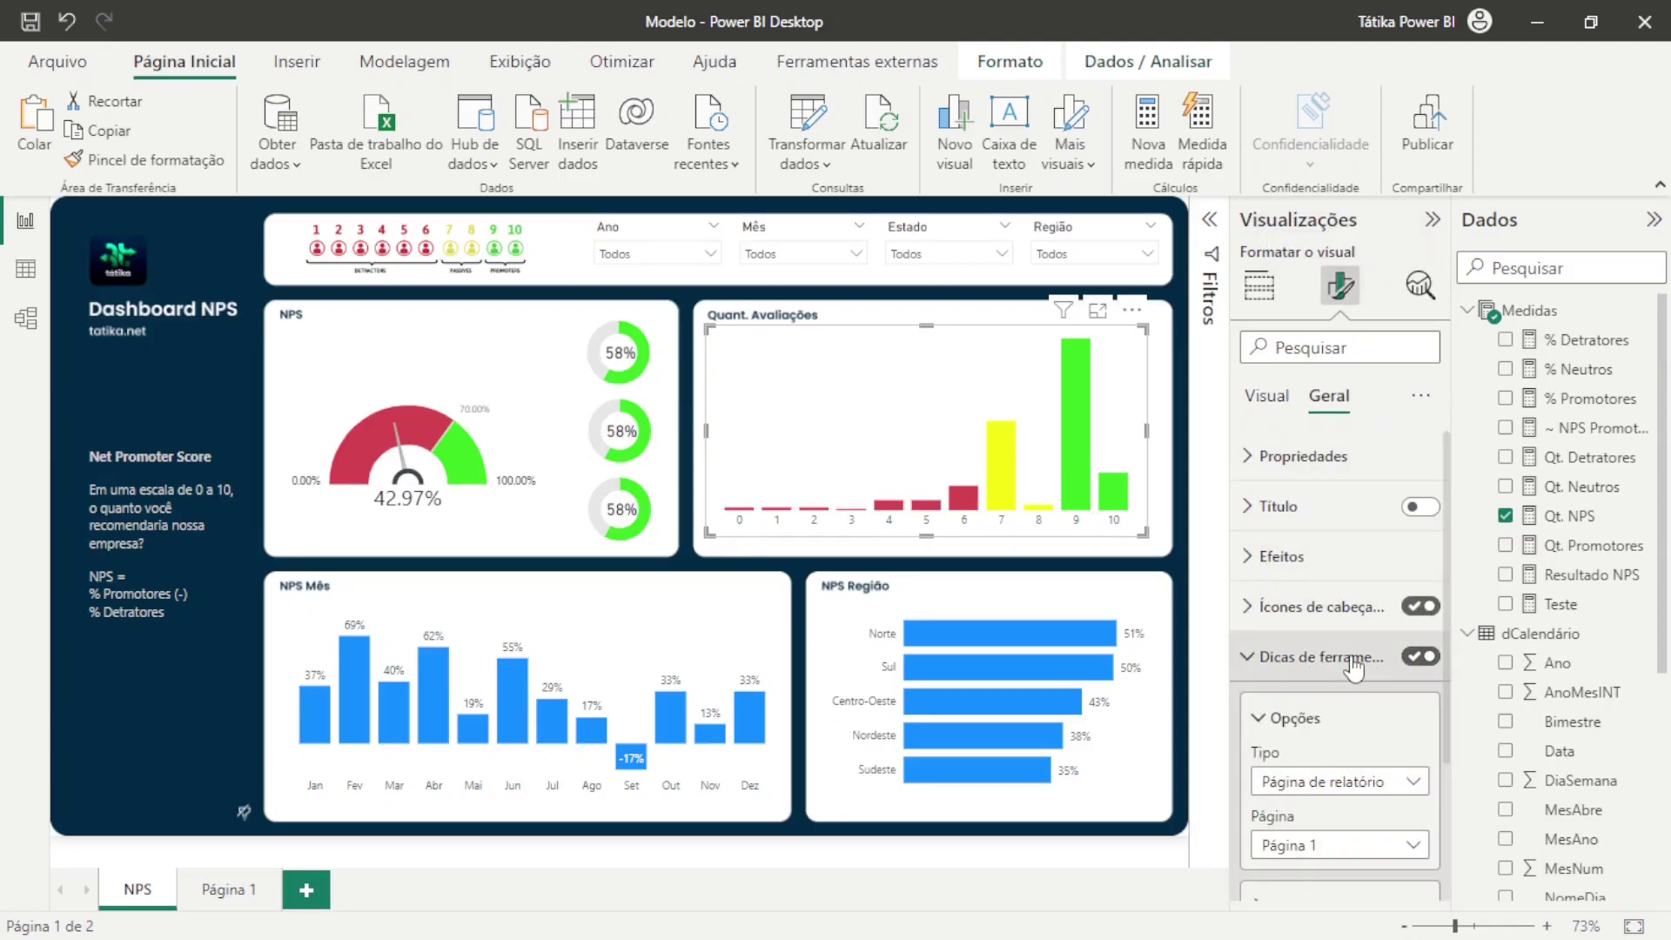
scroll(1373, 709, down, 2)
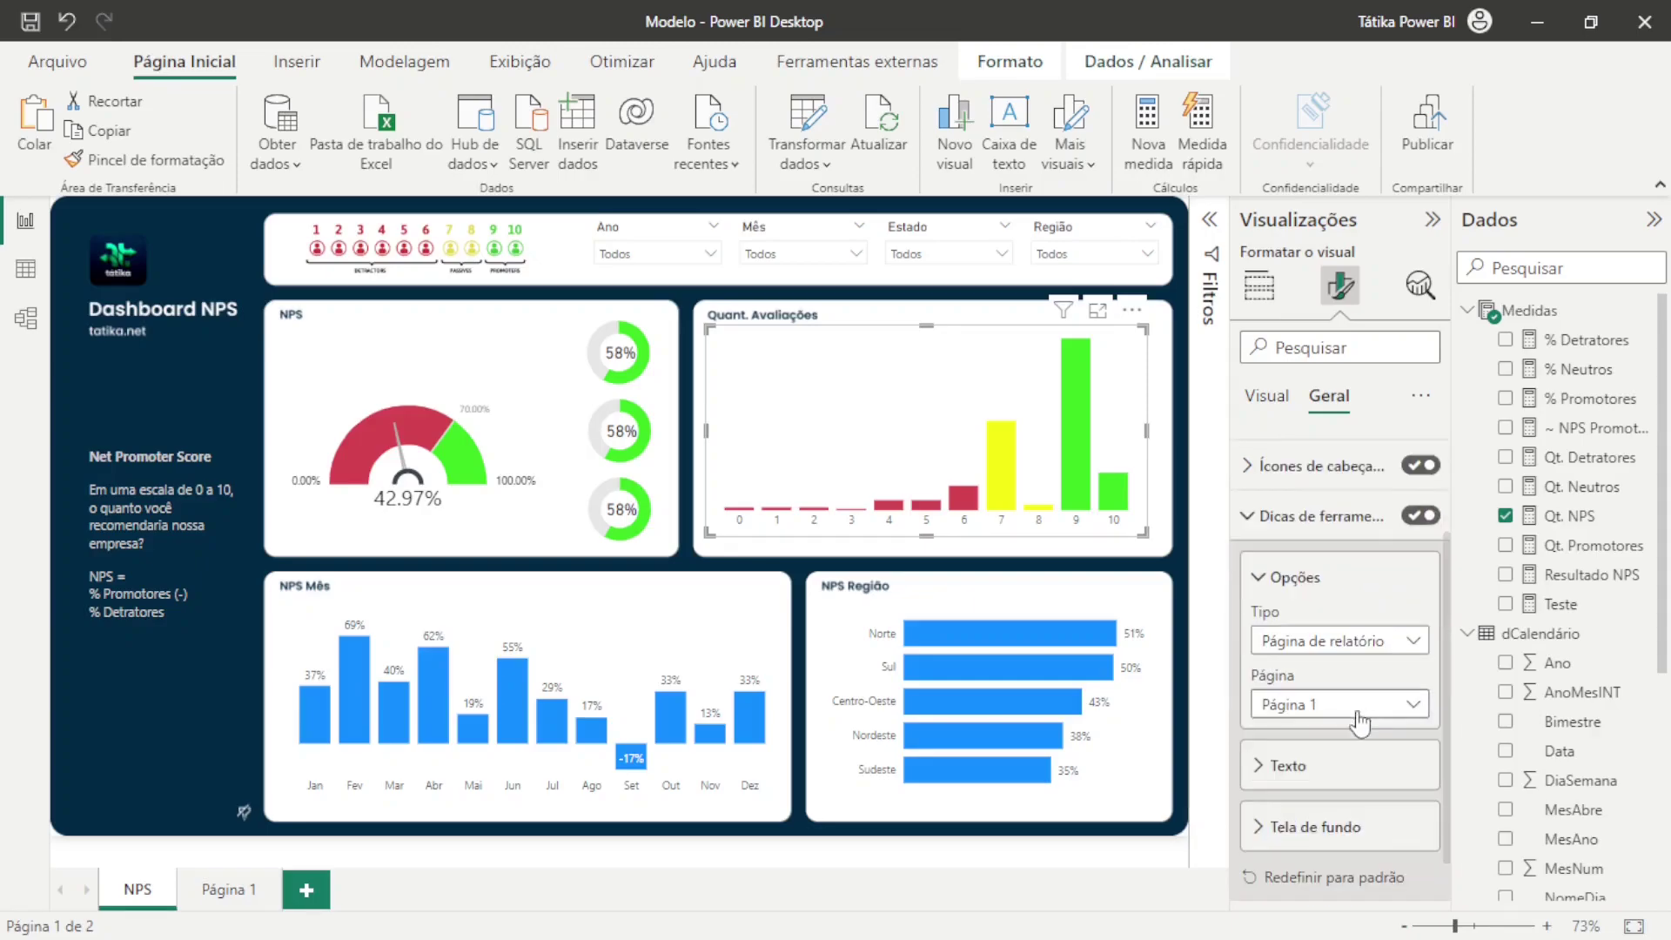
click(1297, 644)
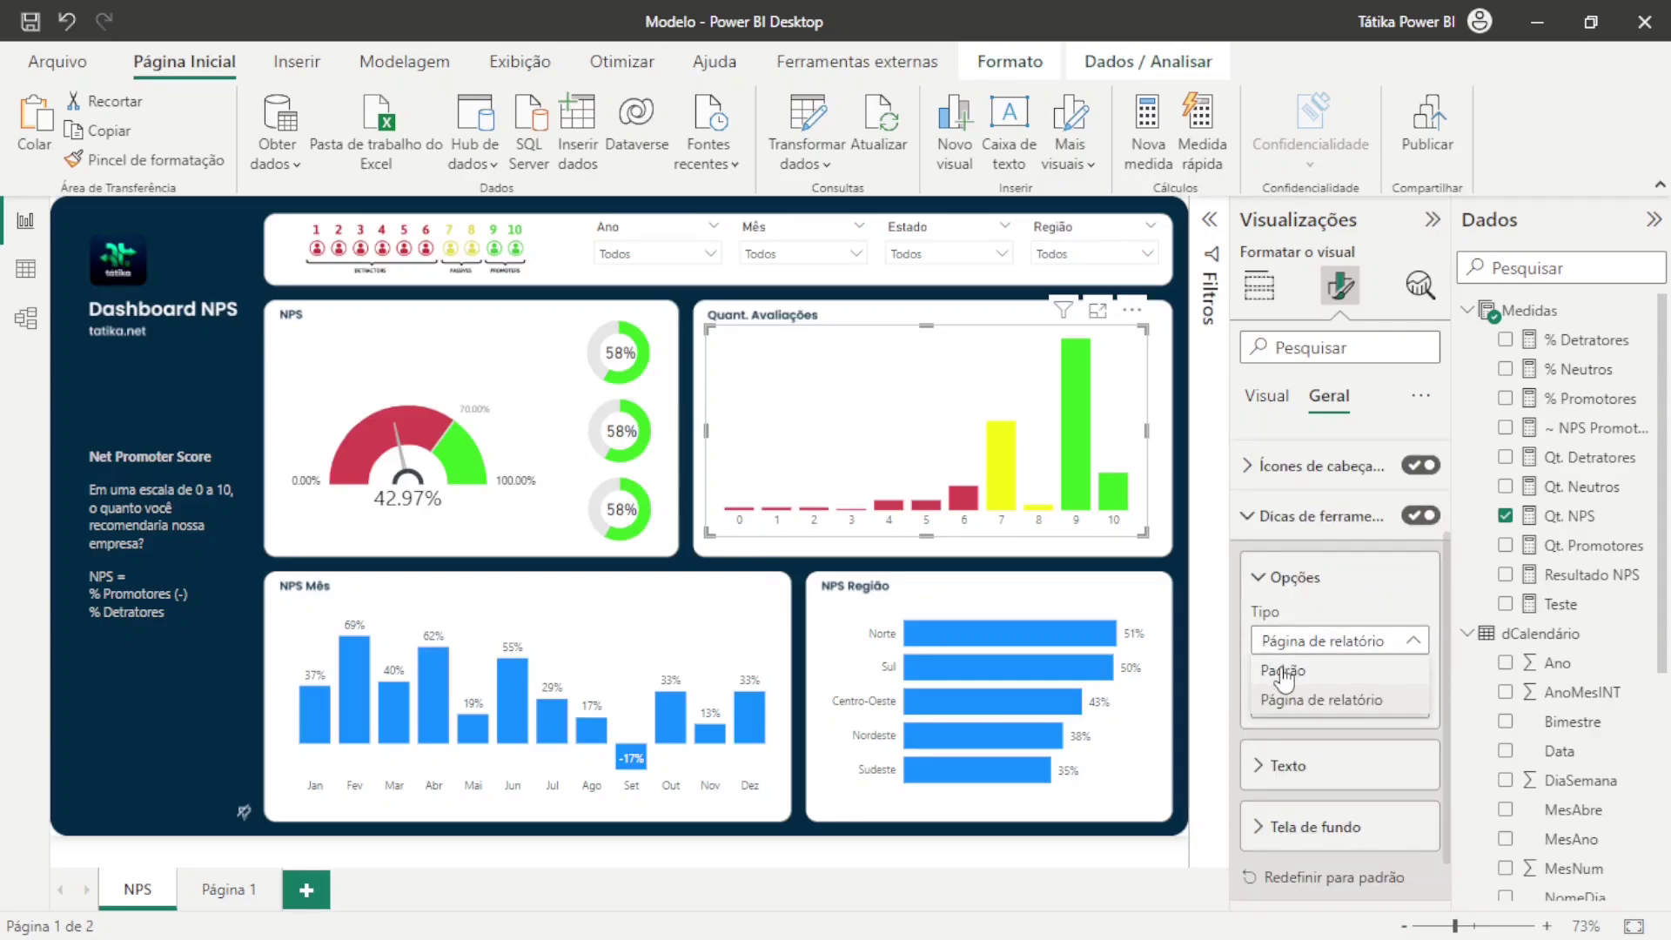
click(1343, 704)
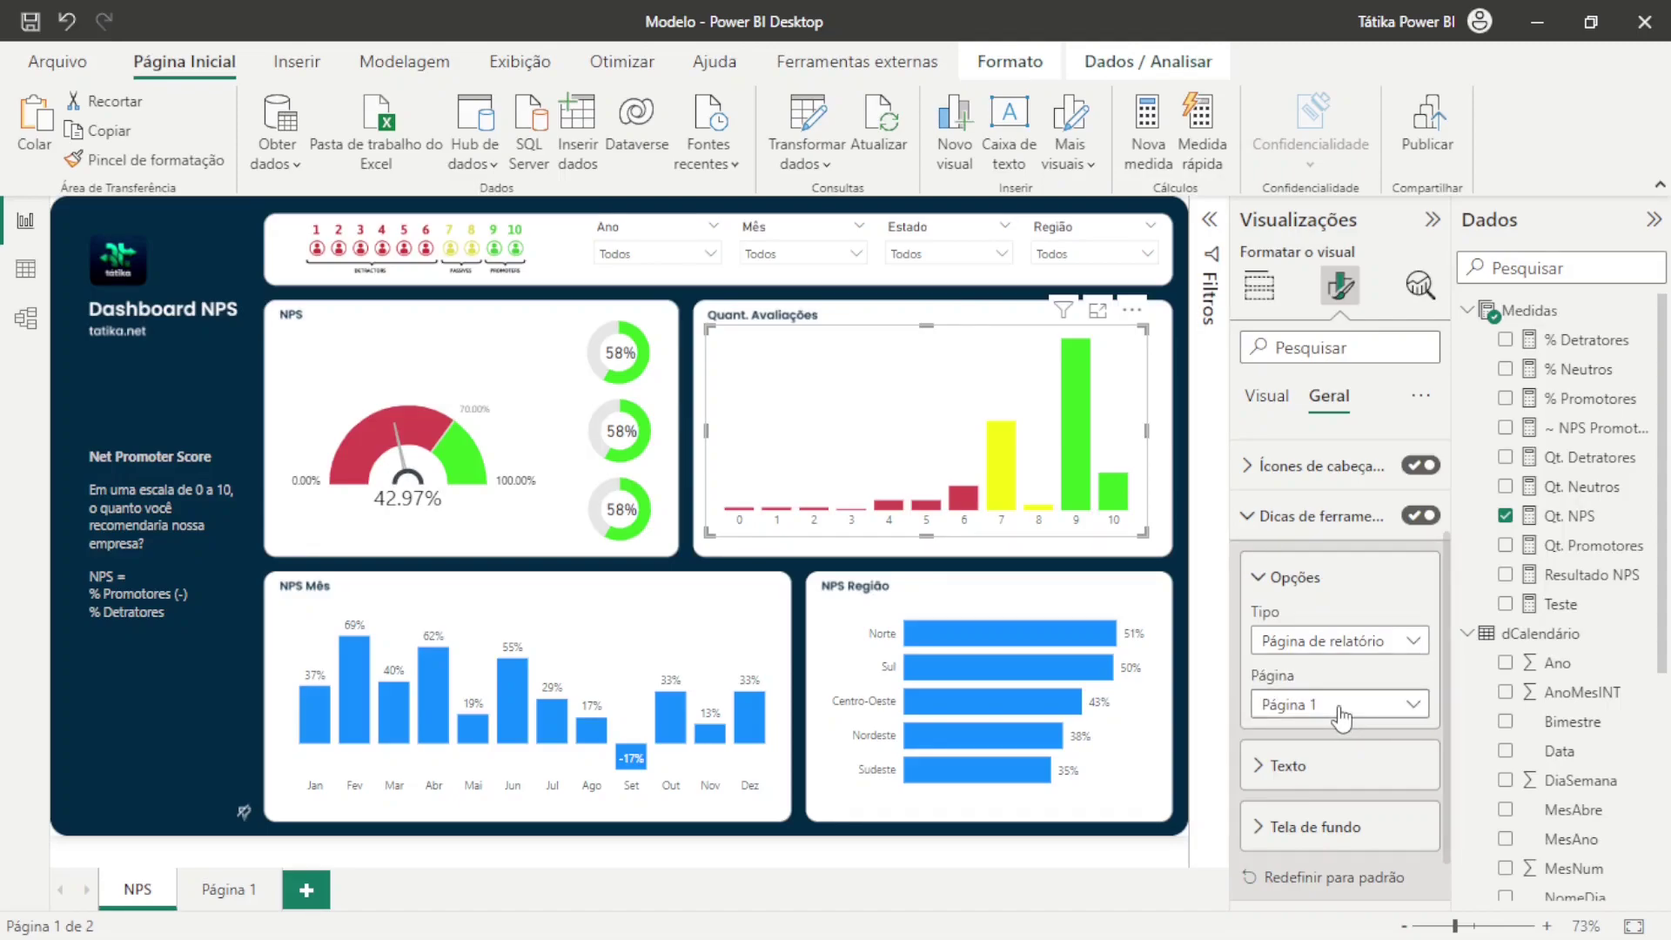
click(1296, 580)
click(1281, 599)
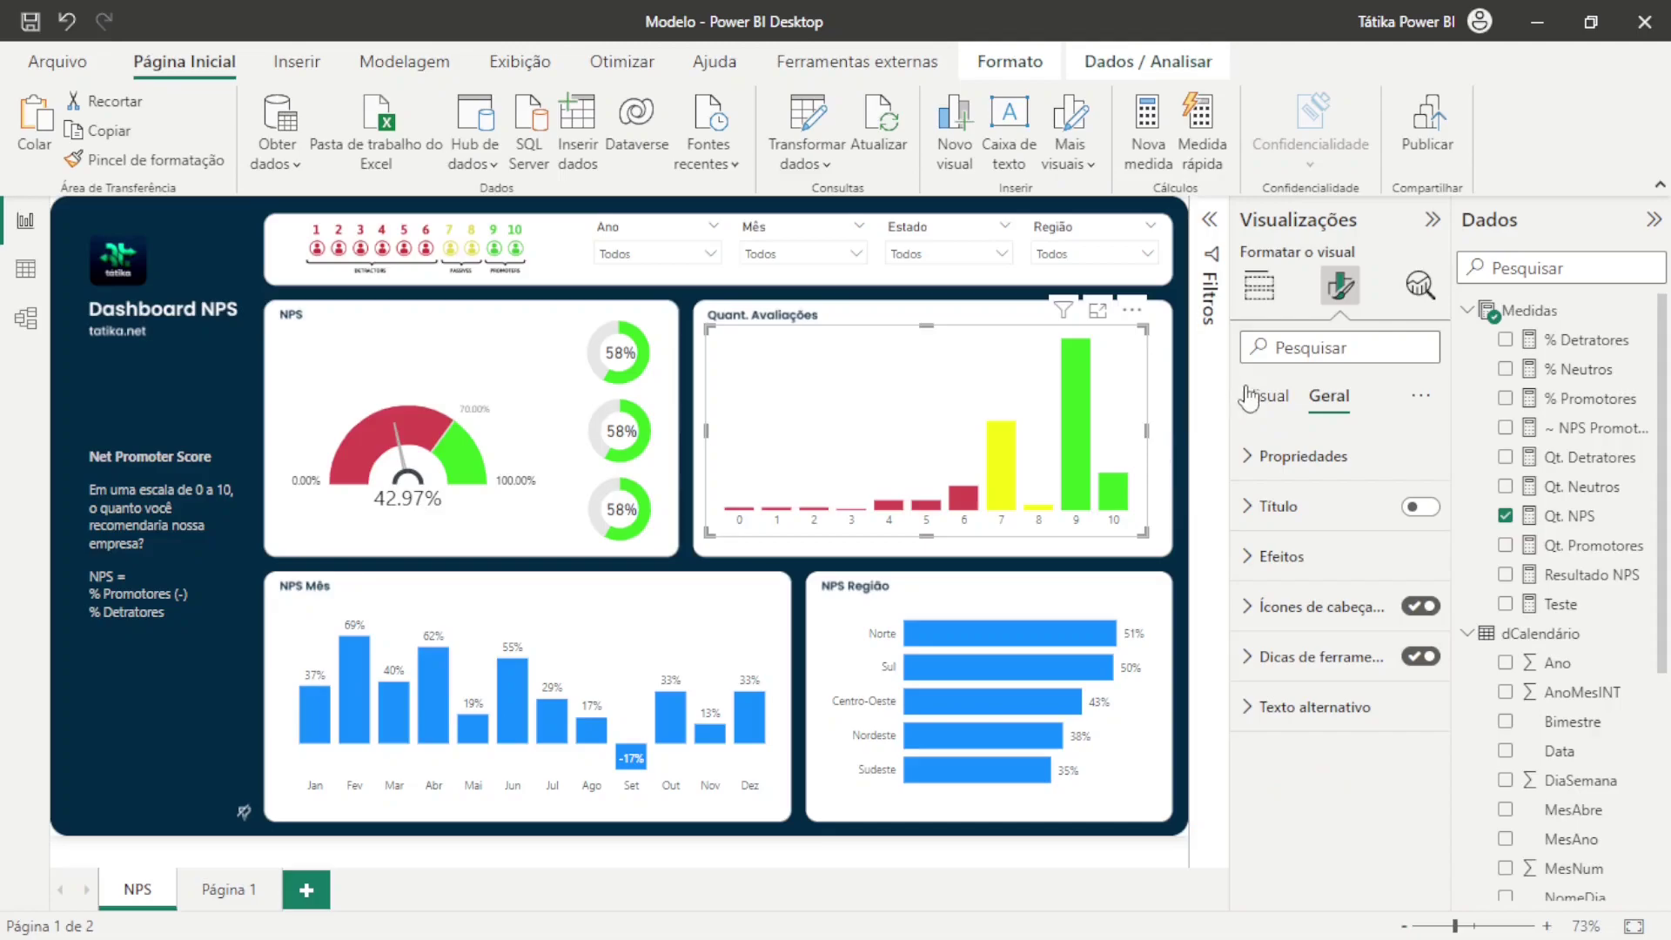
Return to the chart's field settings and preview the comments tooltip for rating 6 in Quant. Avaliações
click(1259, 288)
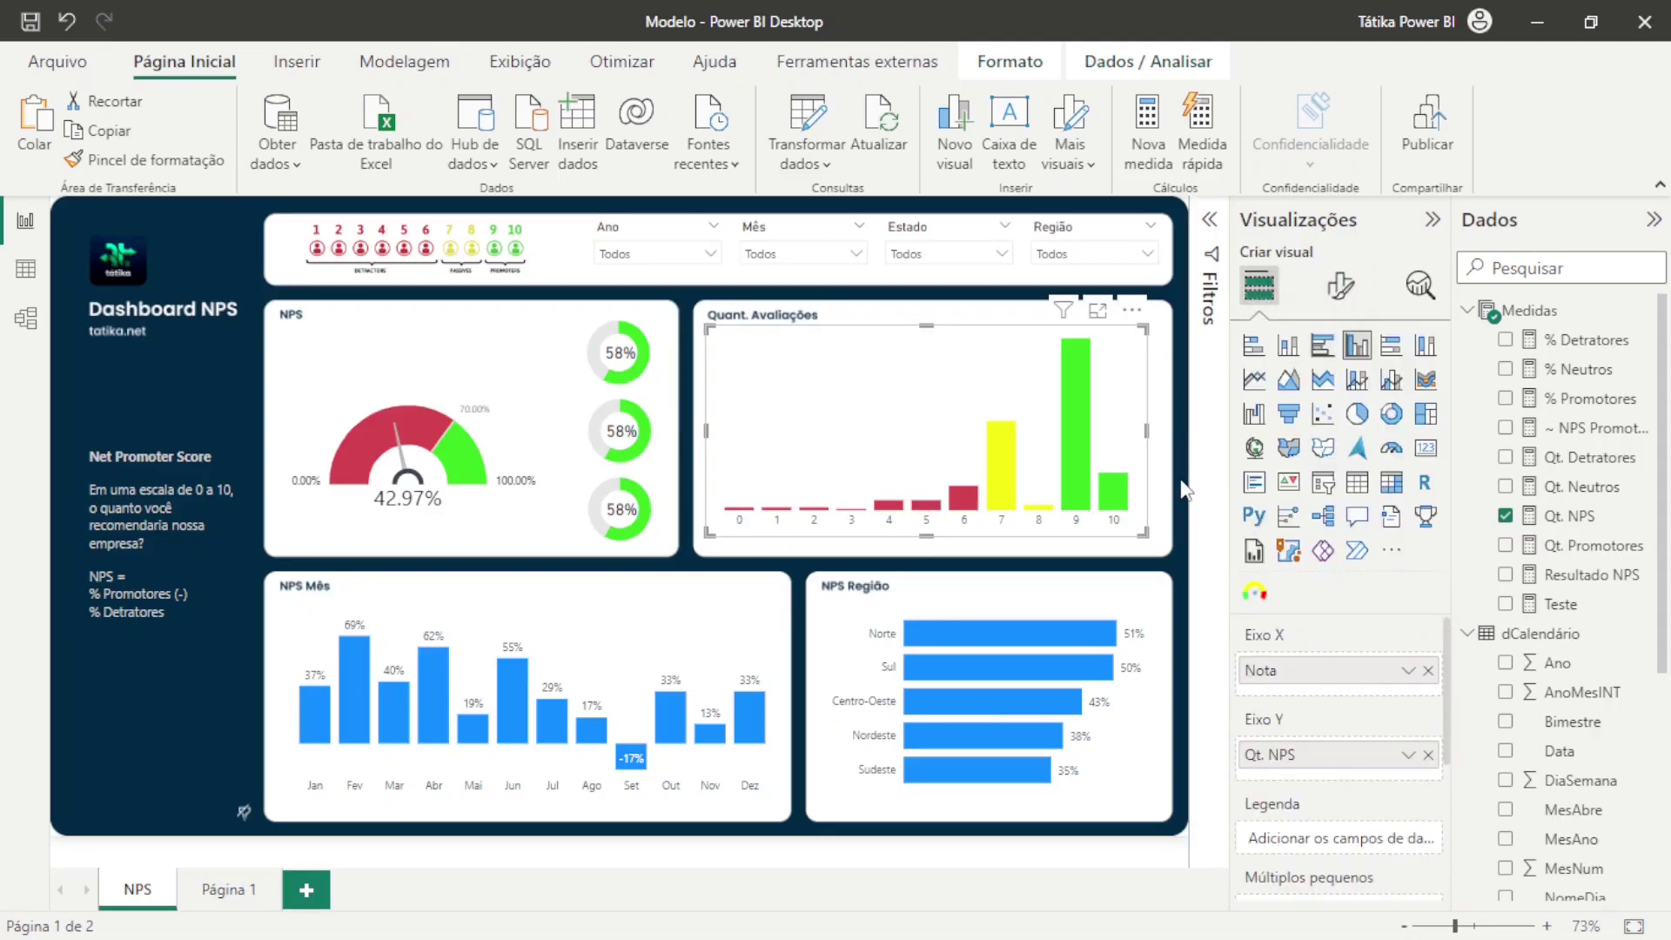
mouse_move(964, 505)
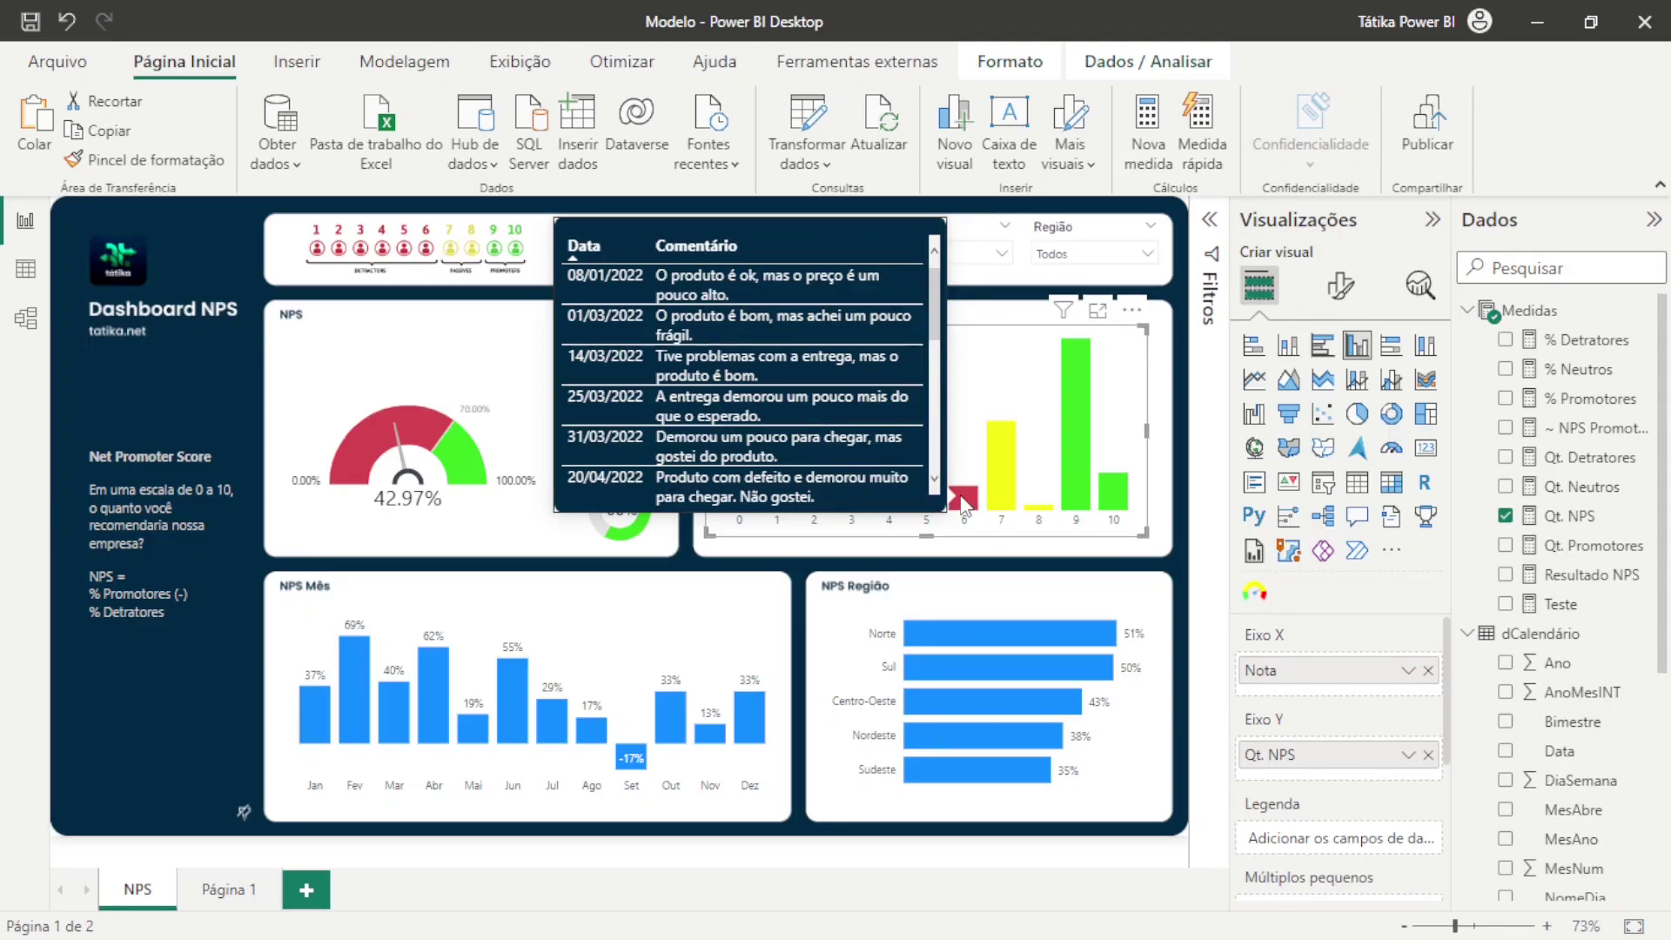
click(831, 293)
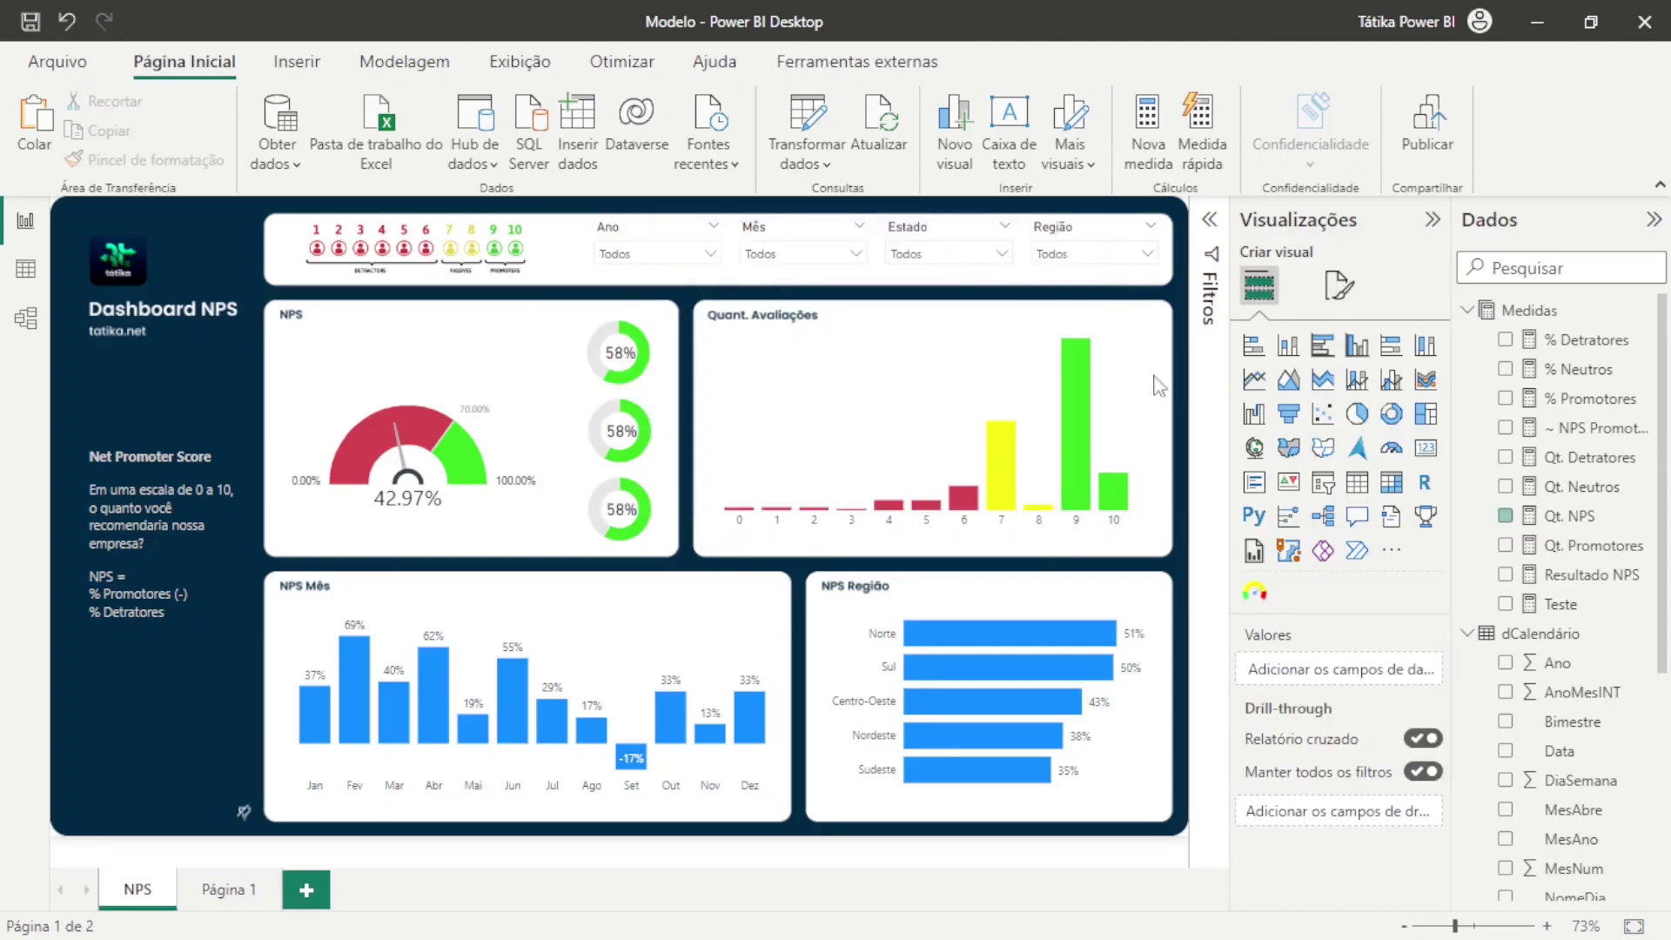
Filter the dashboard to Abr in the Mês slicer and 2022 in the Ano slicer
click(802, 250)
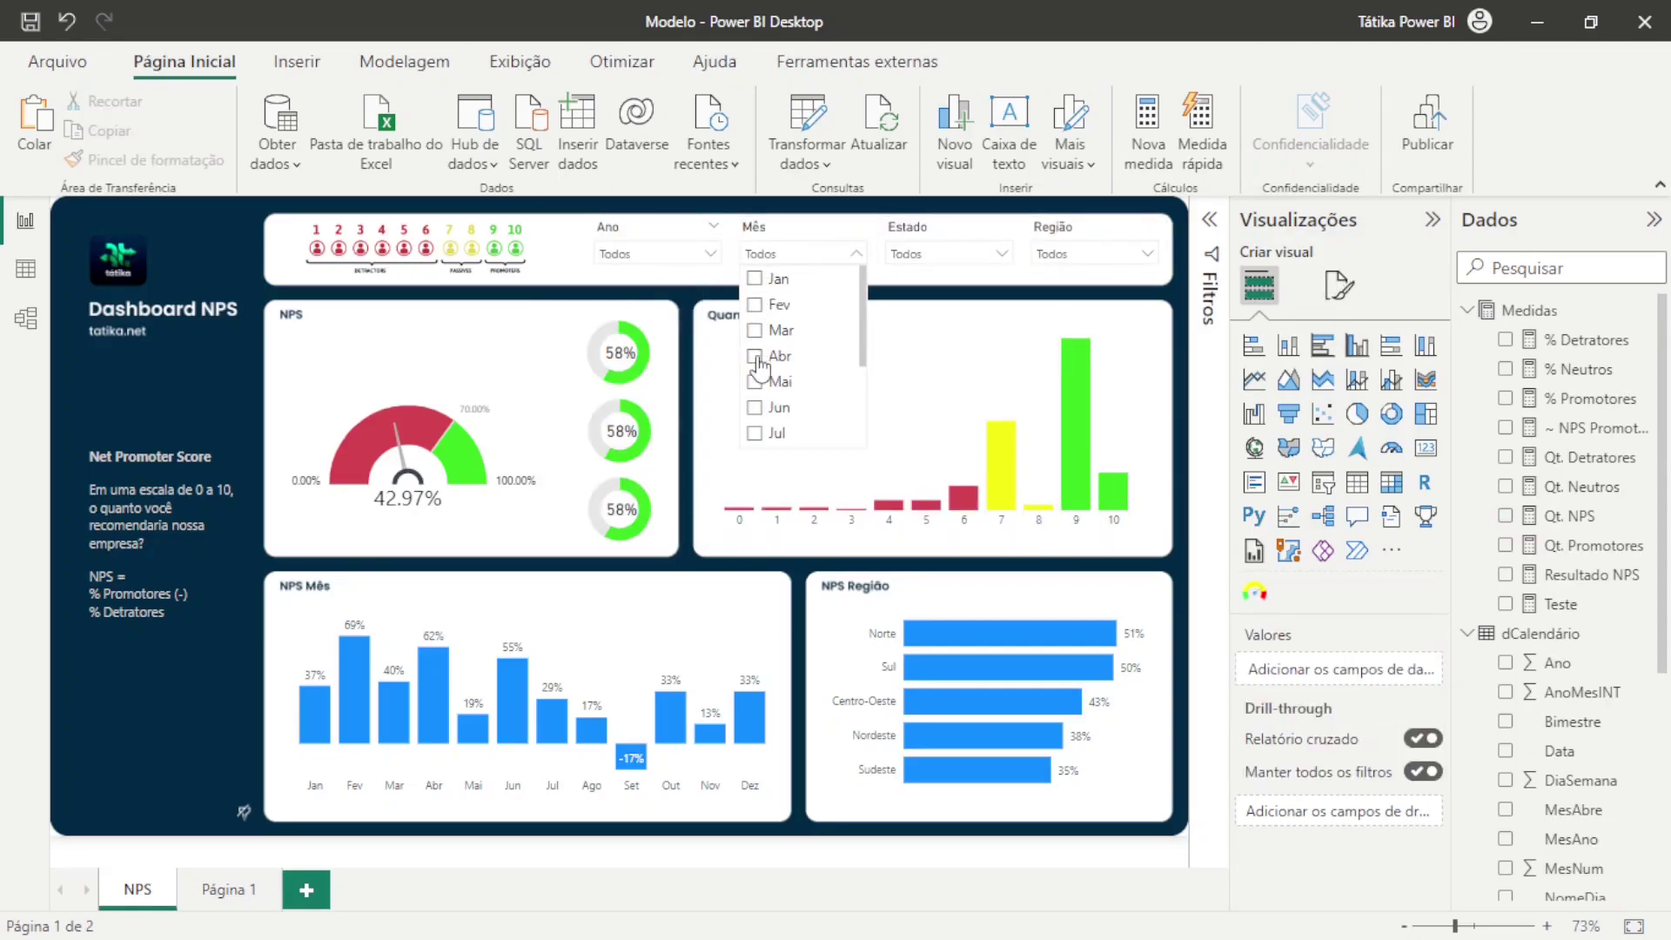
click(756, 356)
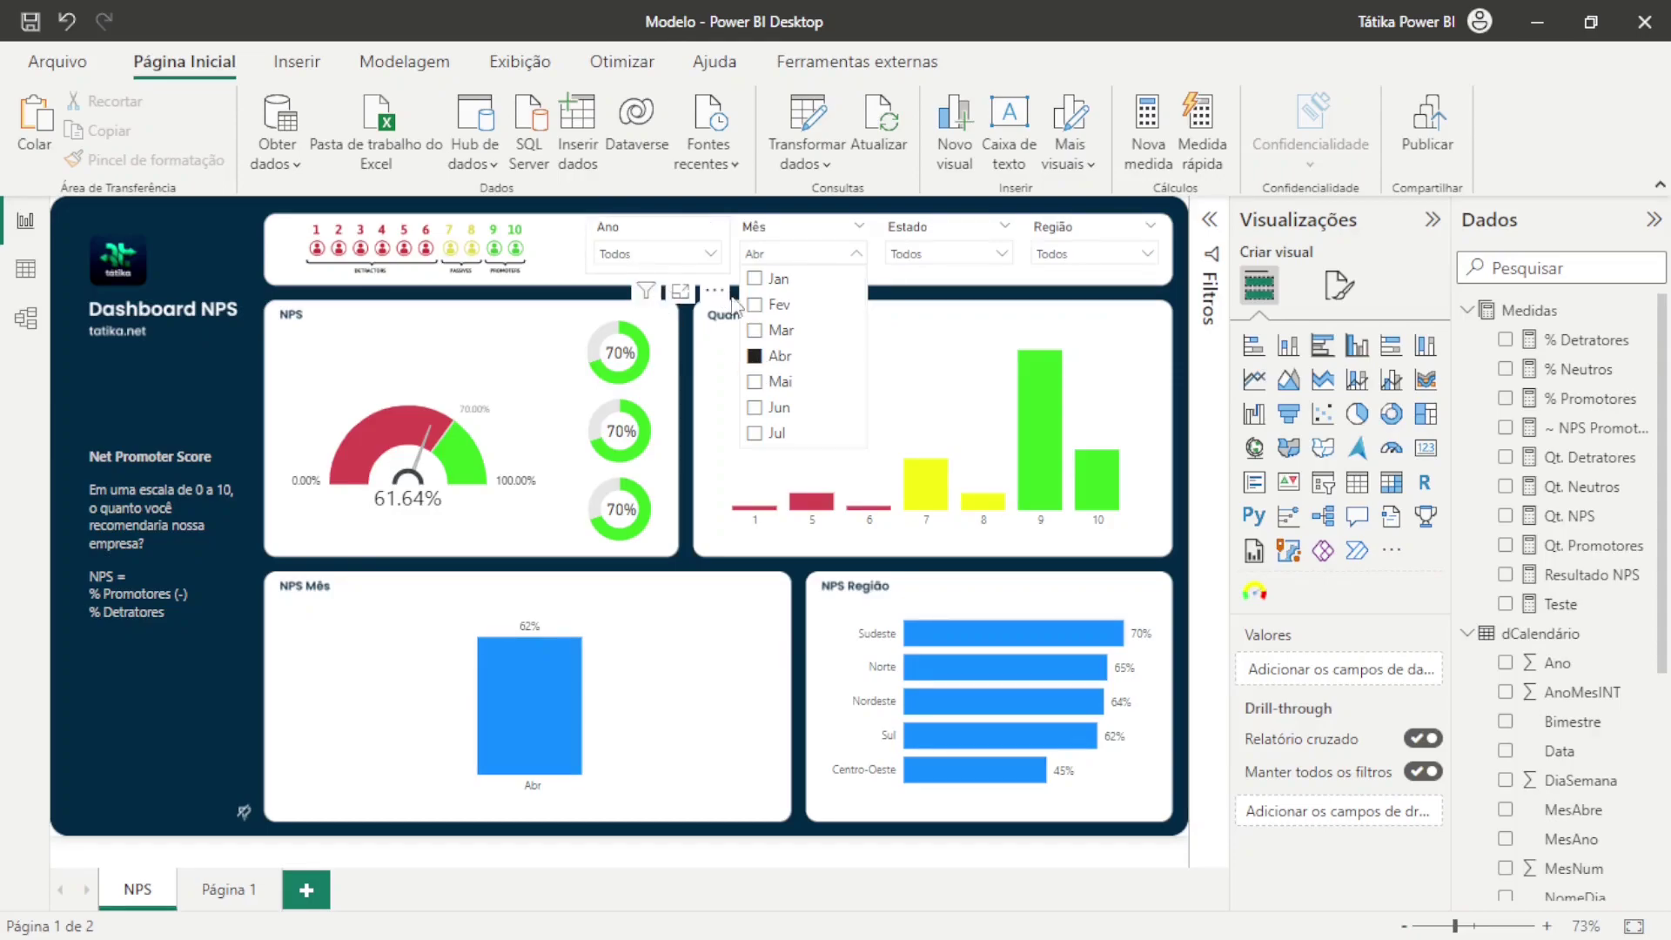
click(689, 266)
click(686, 260)
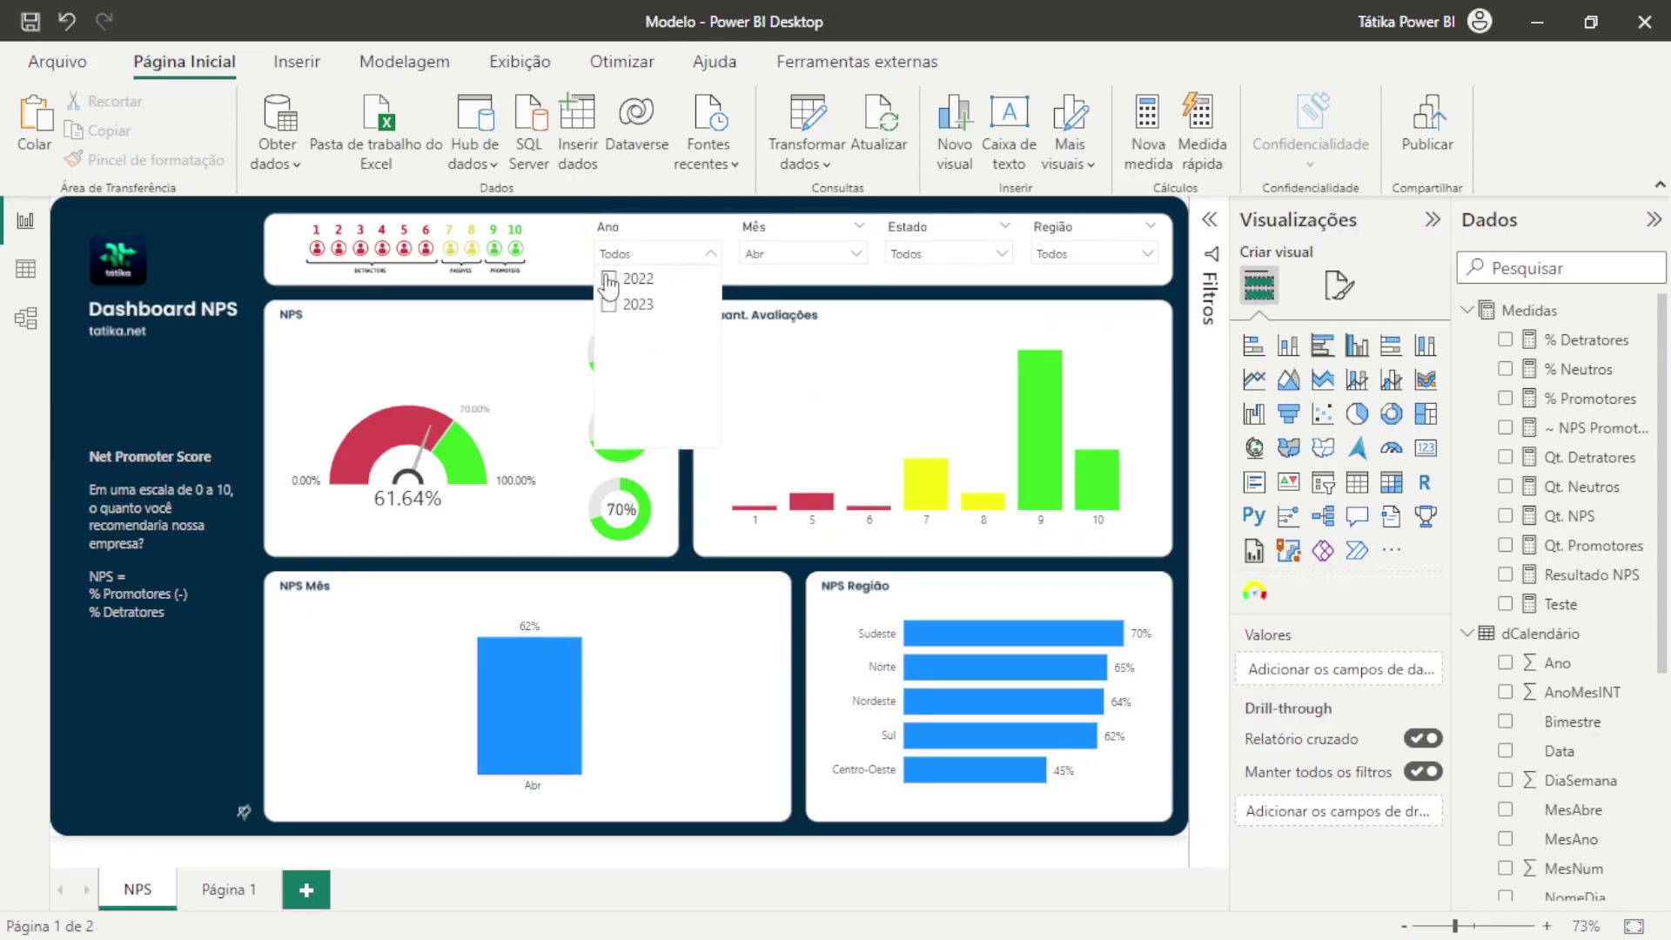
click(608, 279)
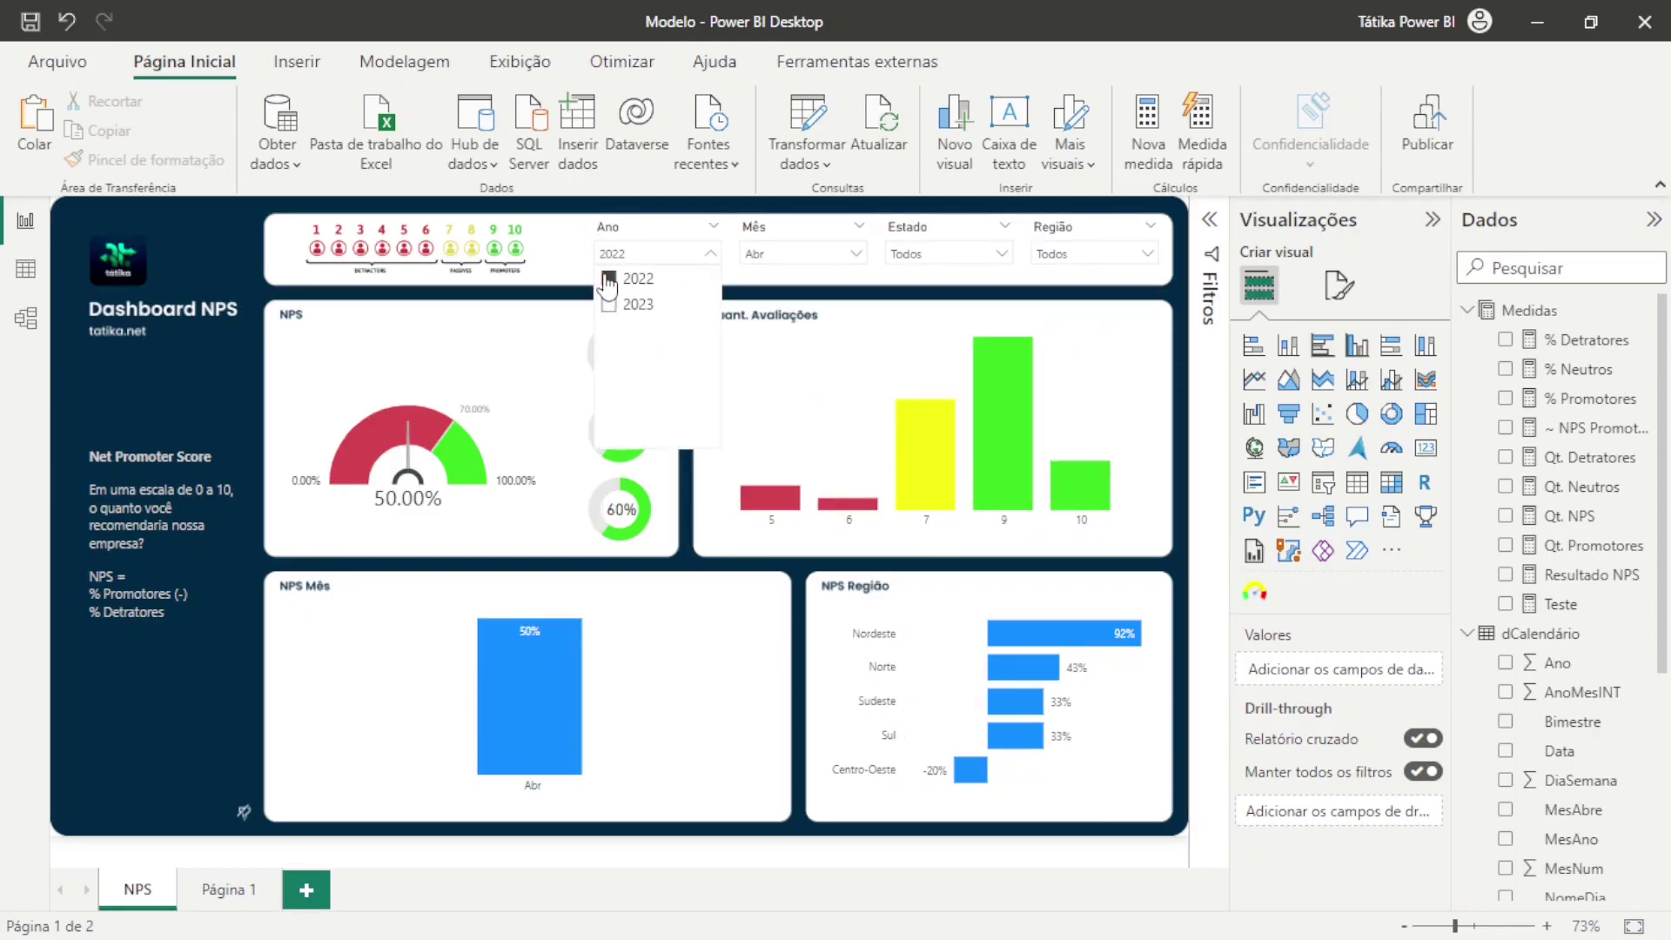
Turn on the Y axis of the Quant. Avaliações chart and open its range options
click(1140, 448)
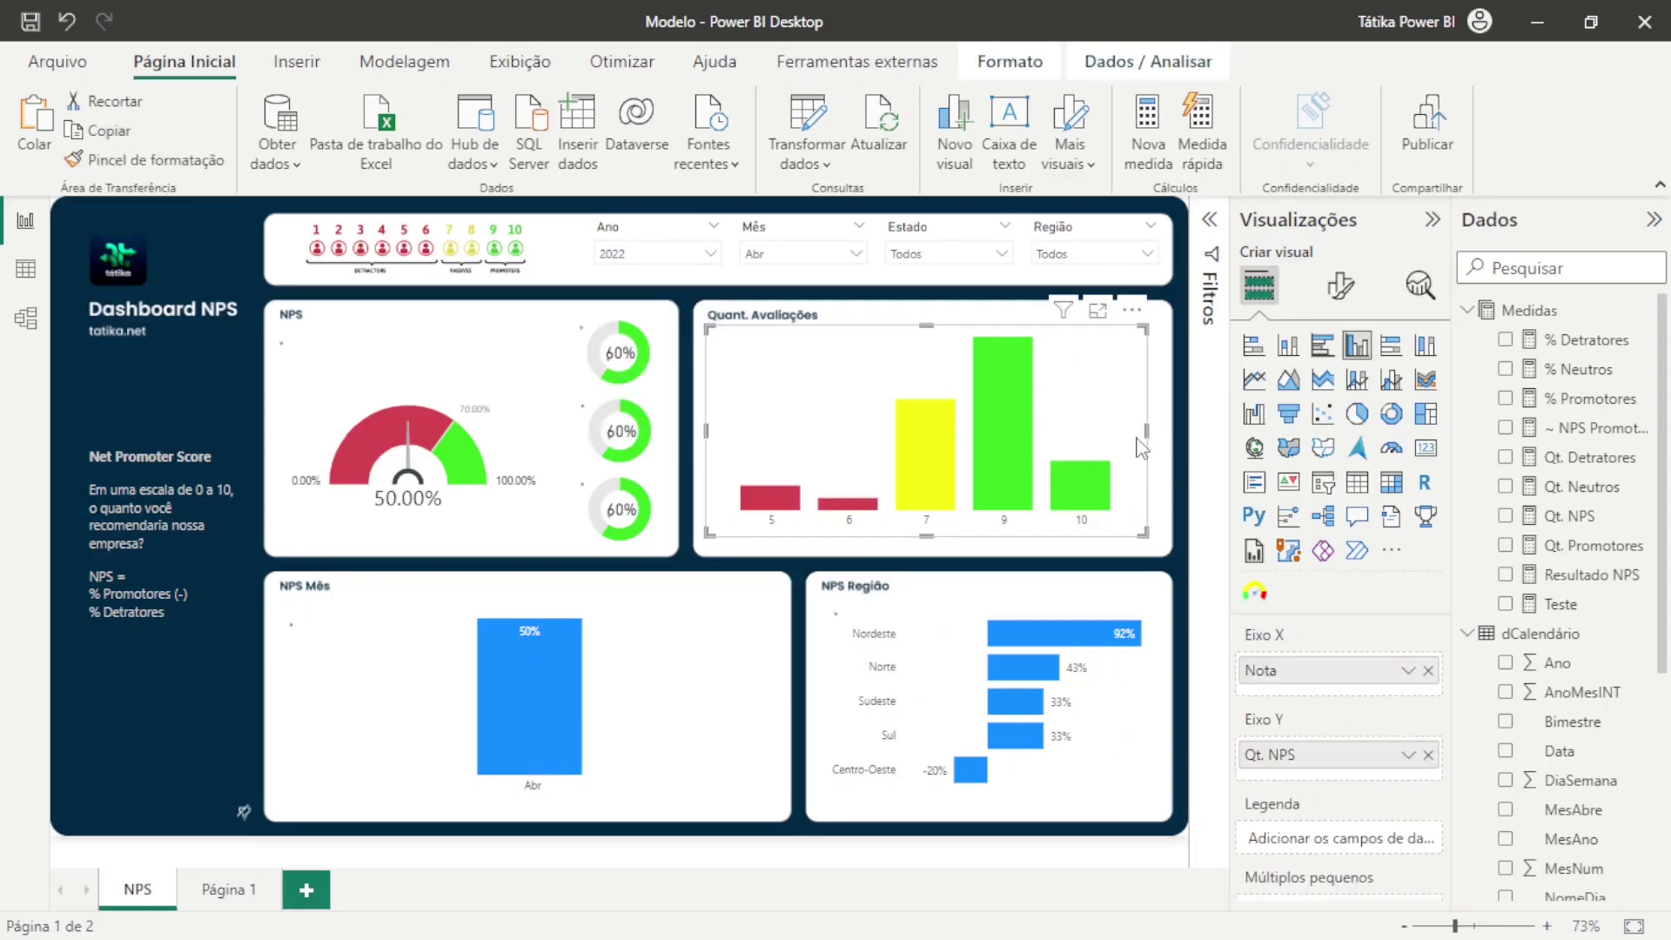
click(1340, 285)
click(1420, 507)
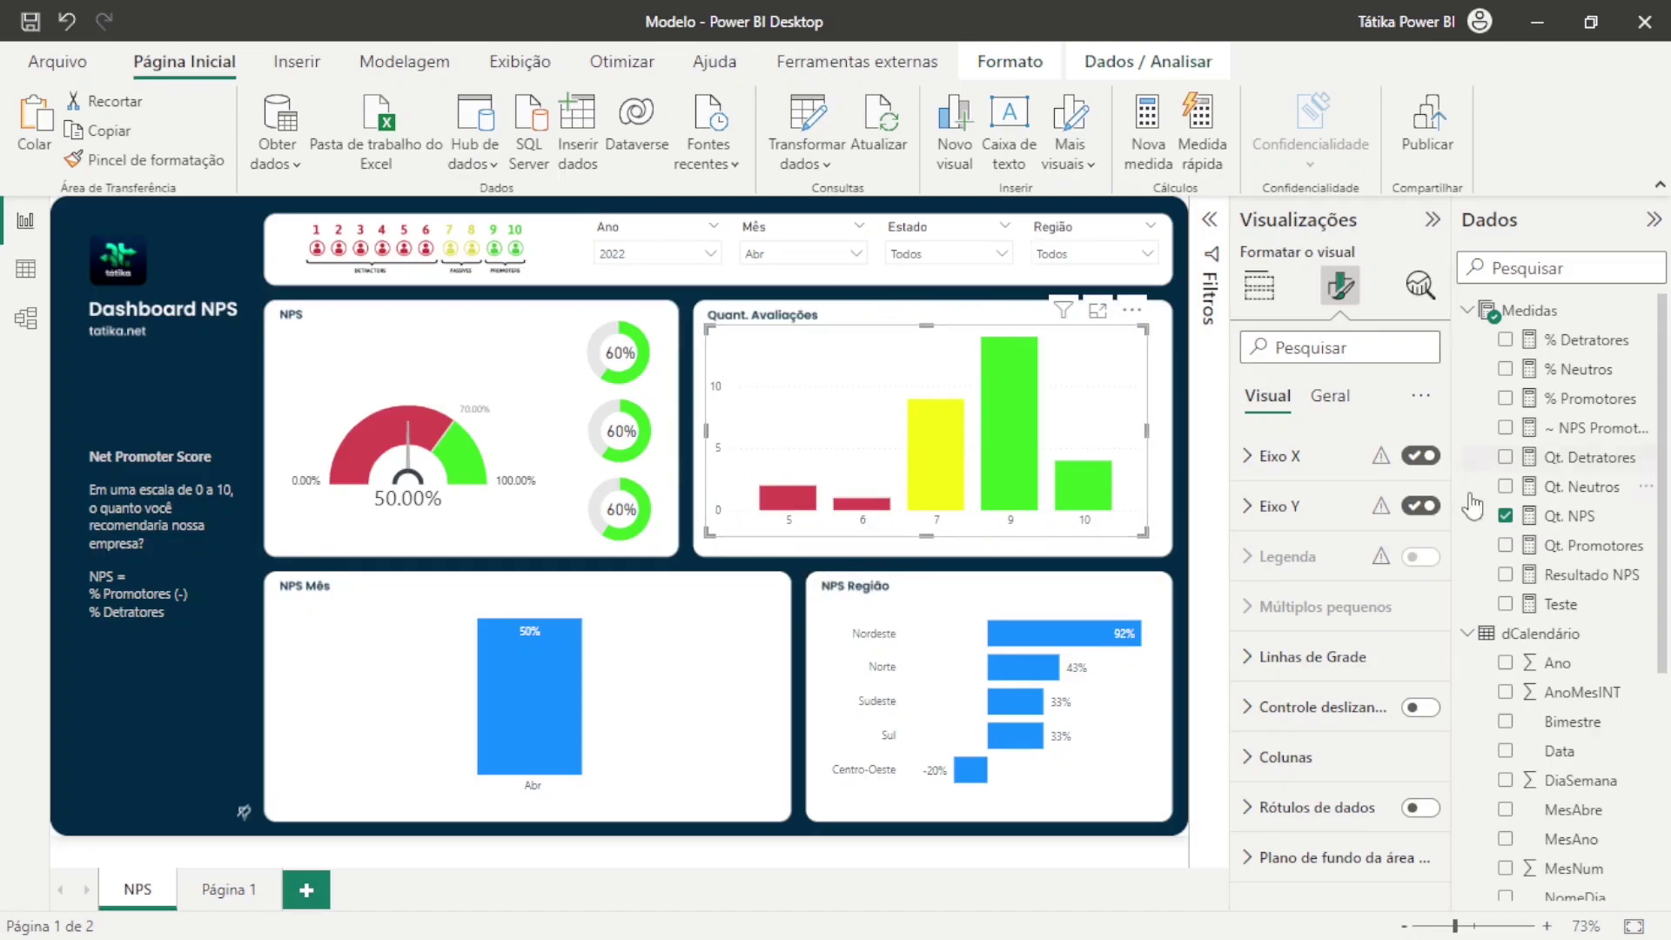
click(1314, 507)
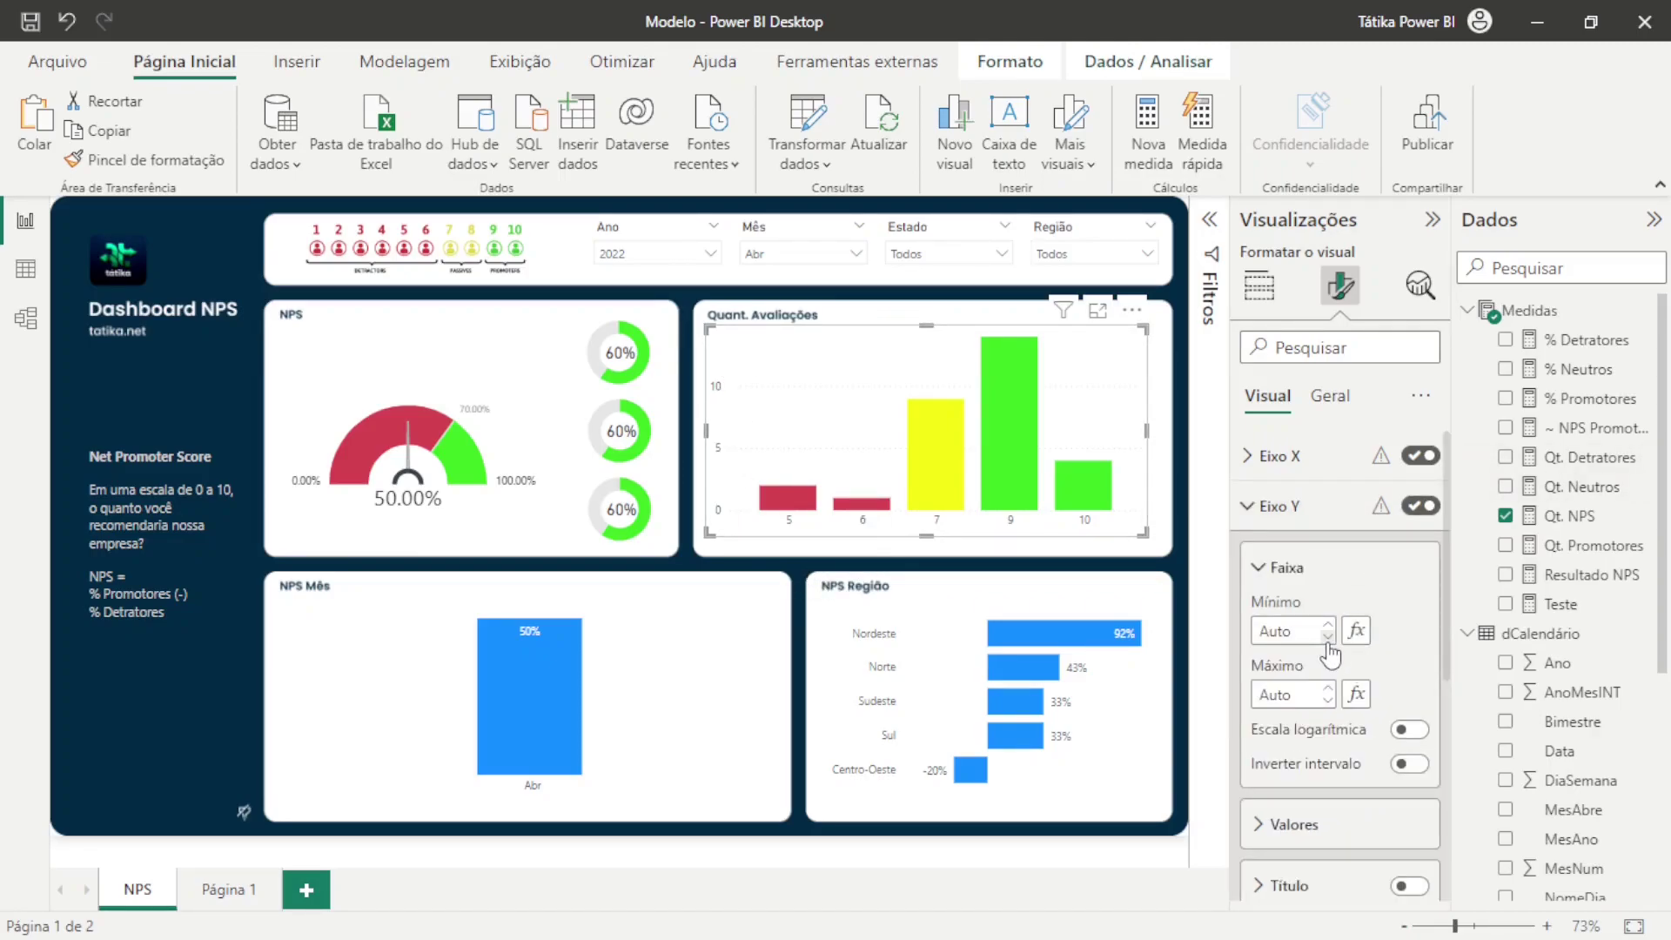
click(788, 554)
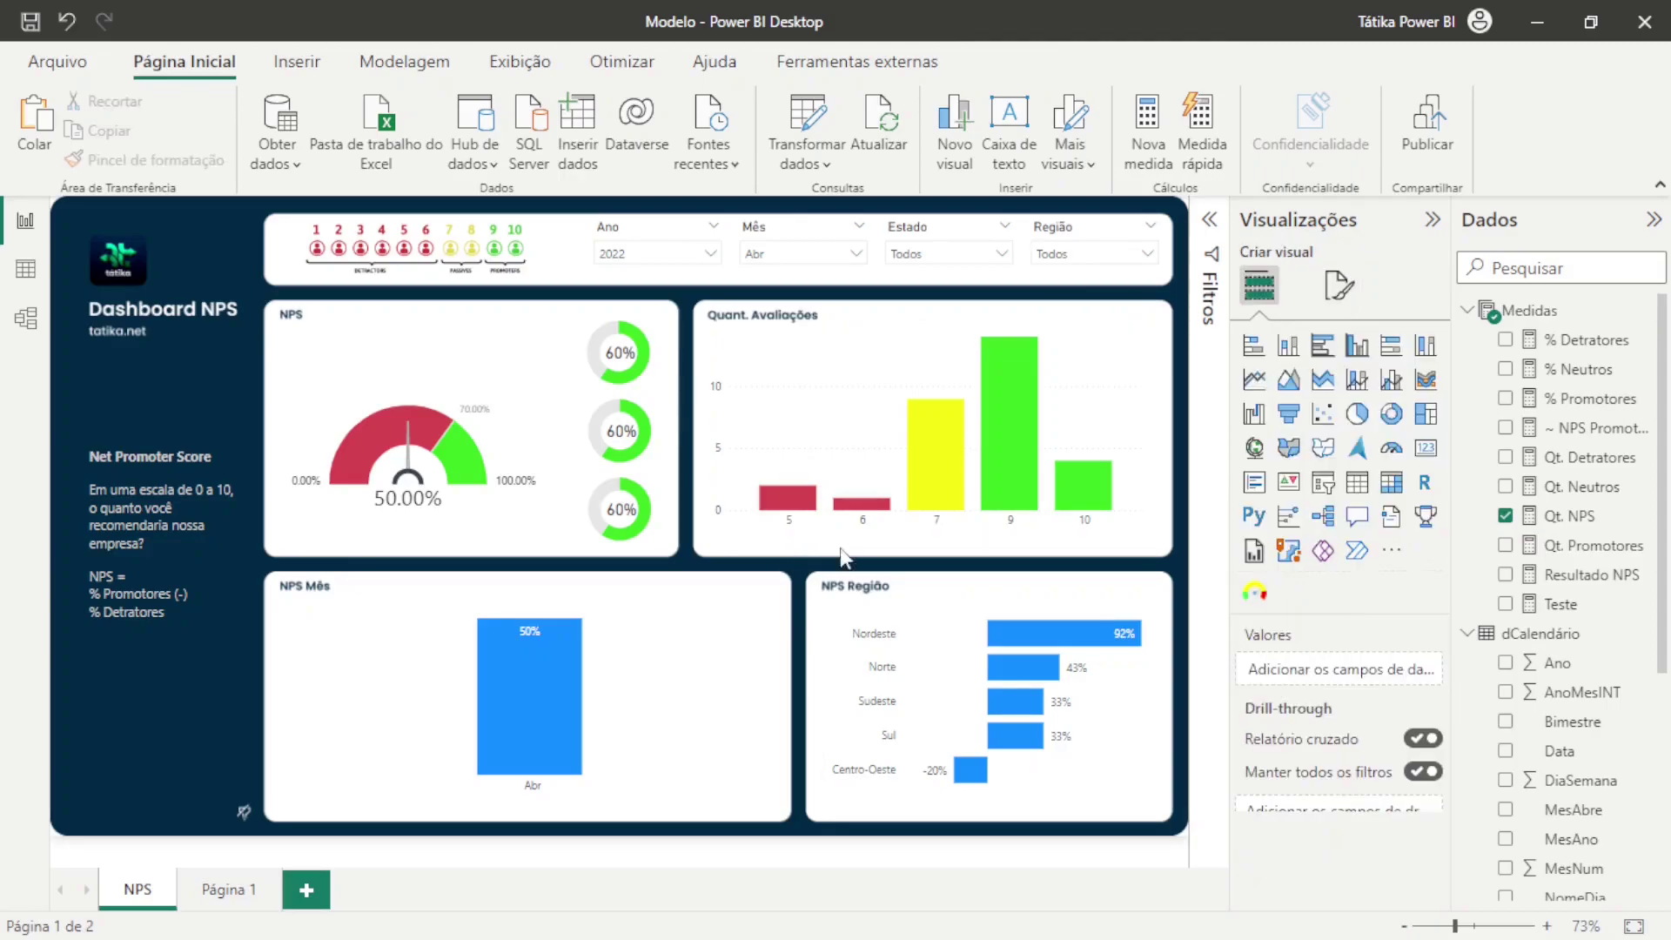
Check the comments tooltips for ratings 6 and 10 in the filtered Quant. Avaliações chart
mouse_move(868, 514)
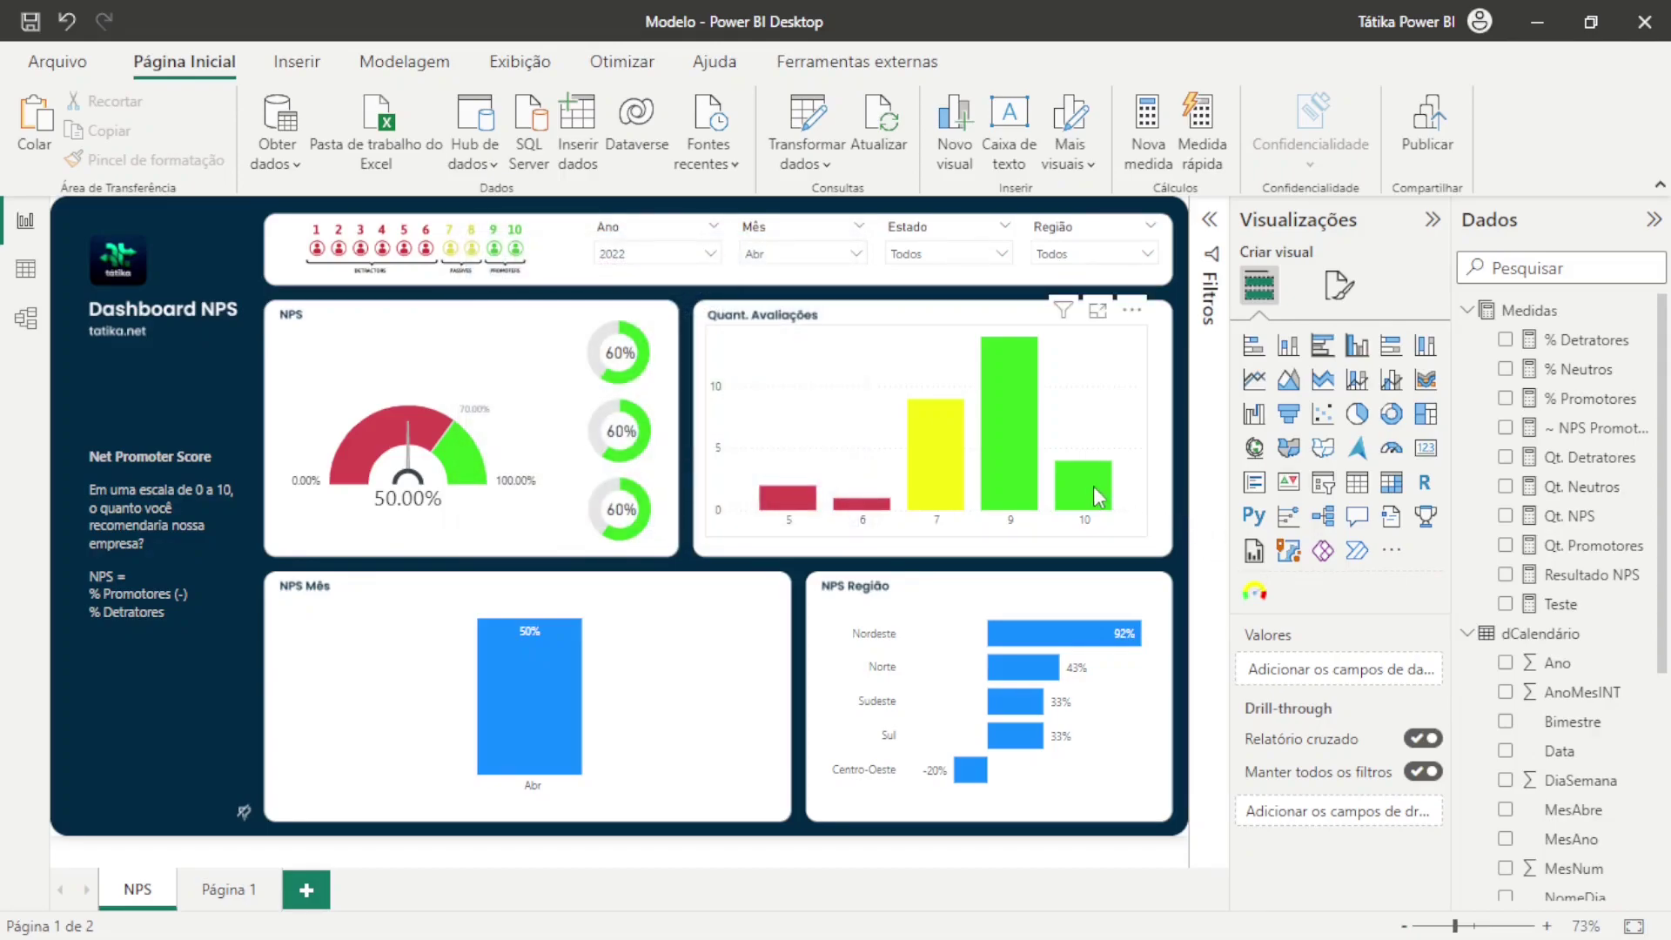
mouse_move(1089, 487)
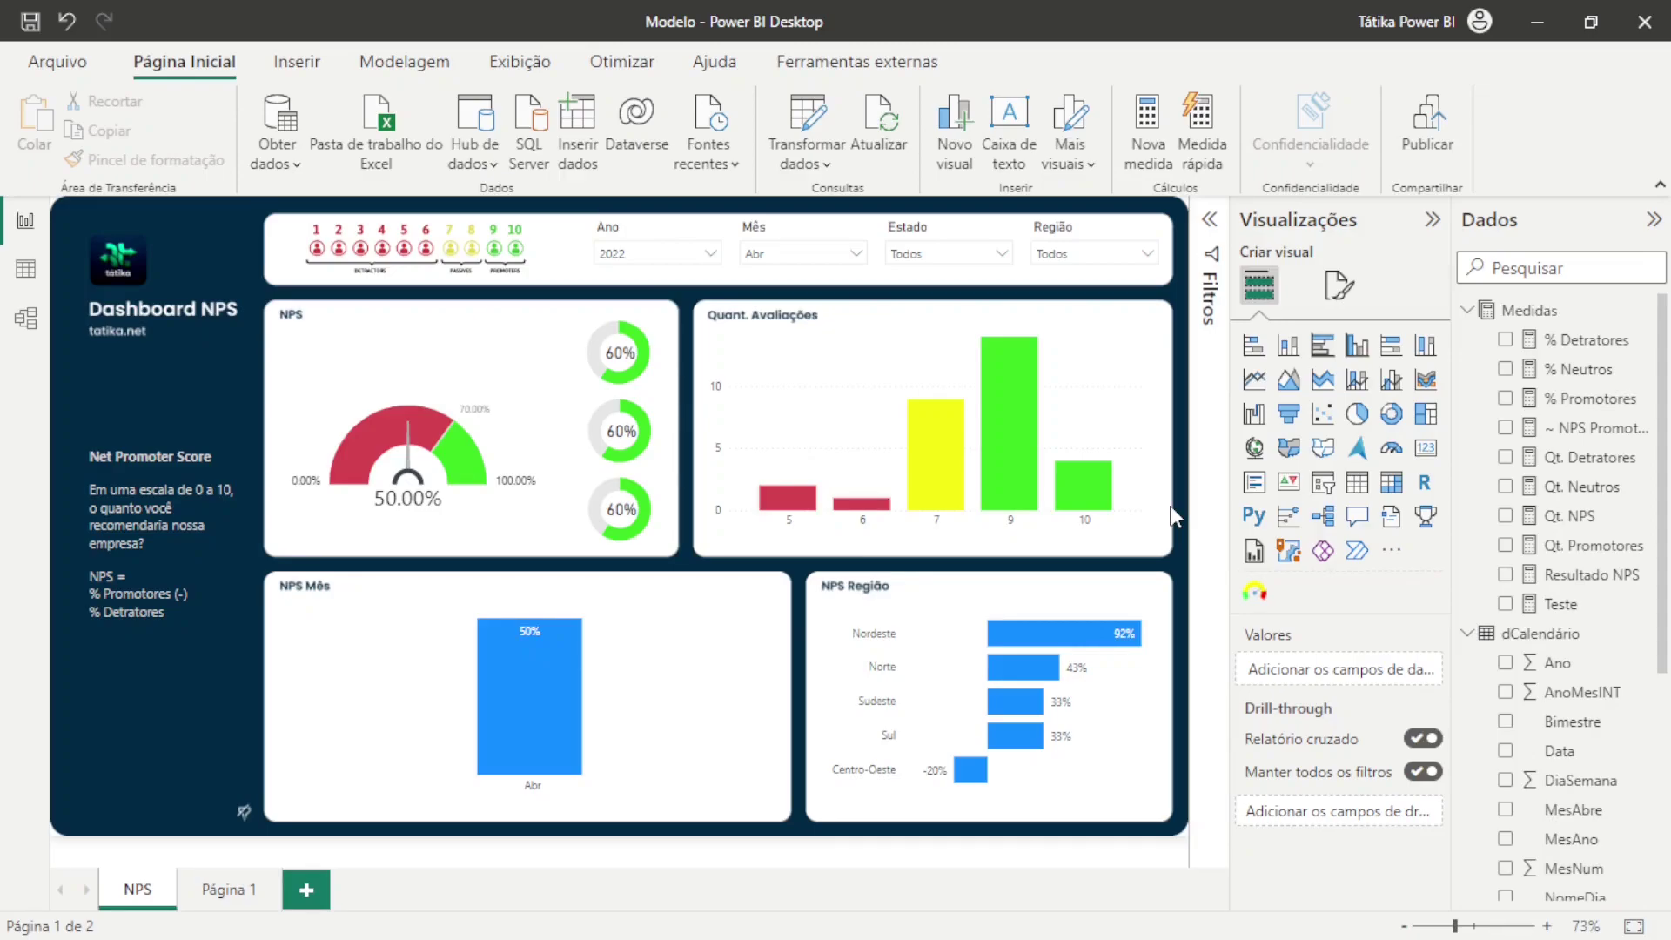
Switch to the published NPS report in the Power BI service in the browser
key(alt+Tab)
key(Tab)
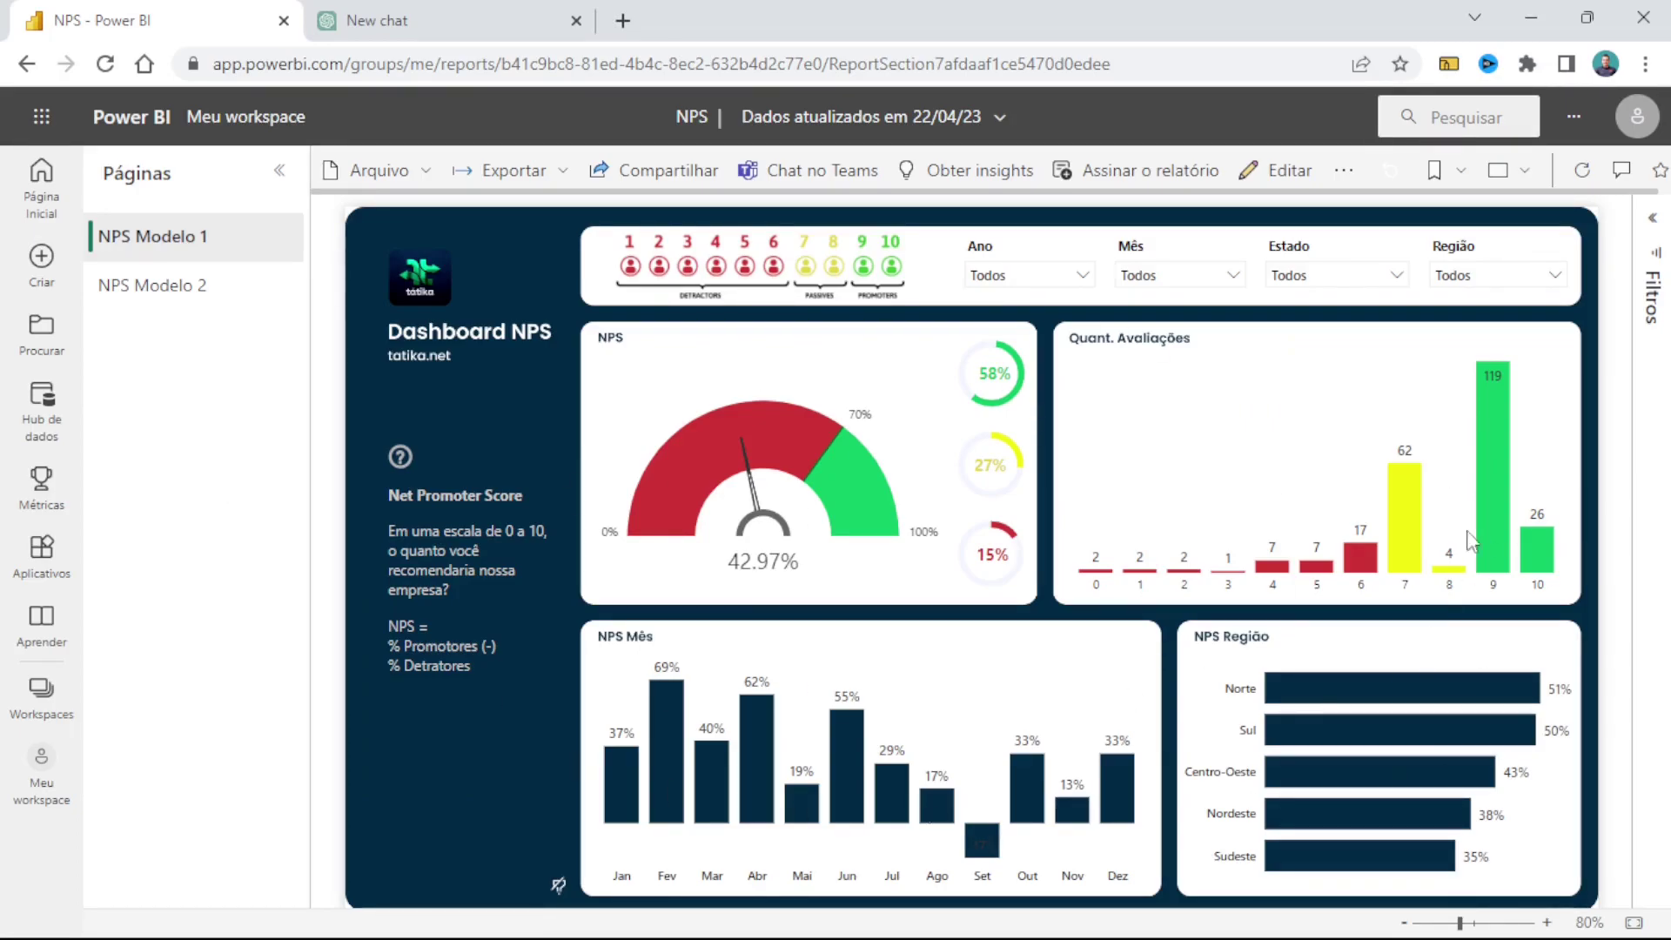
View the NPS Modelo 2 page of the published report and return to the NPS Modelo 1 page
click(180, 293)
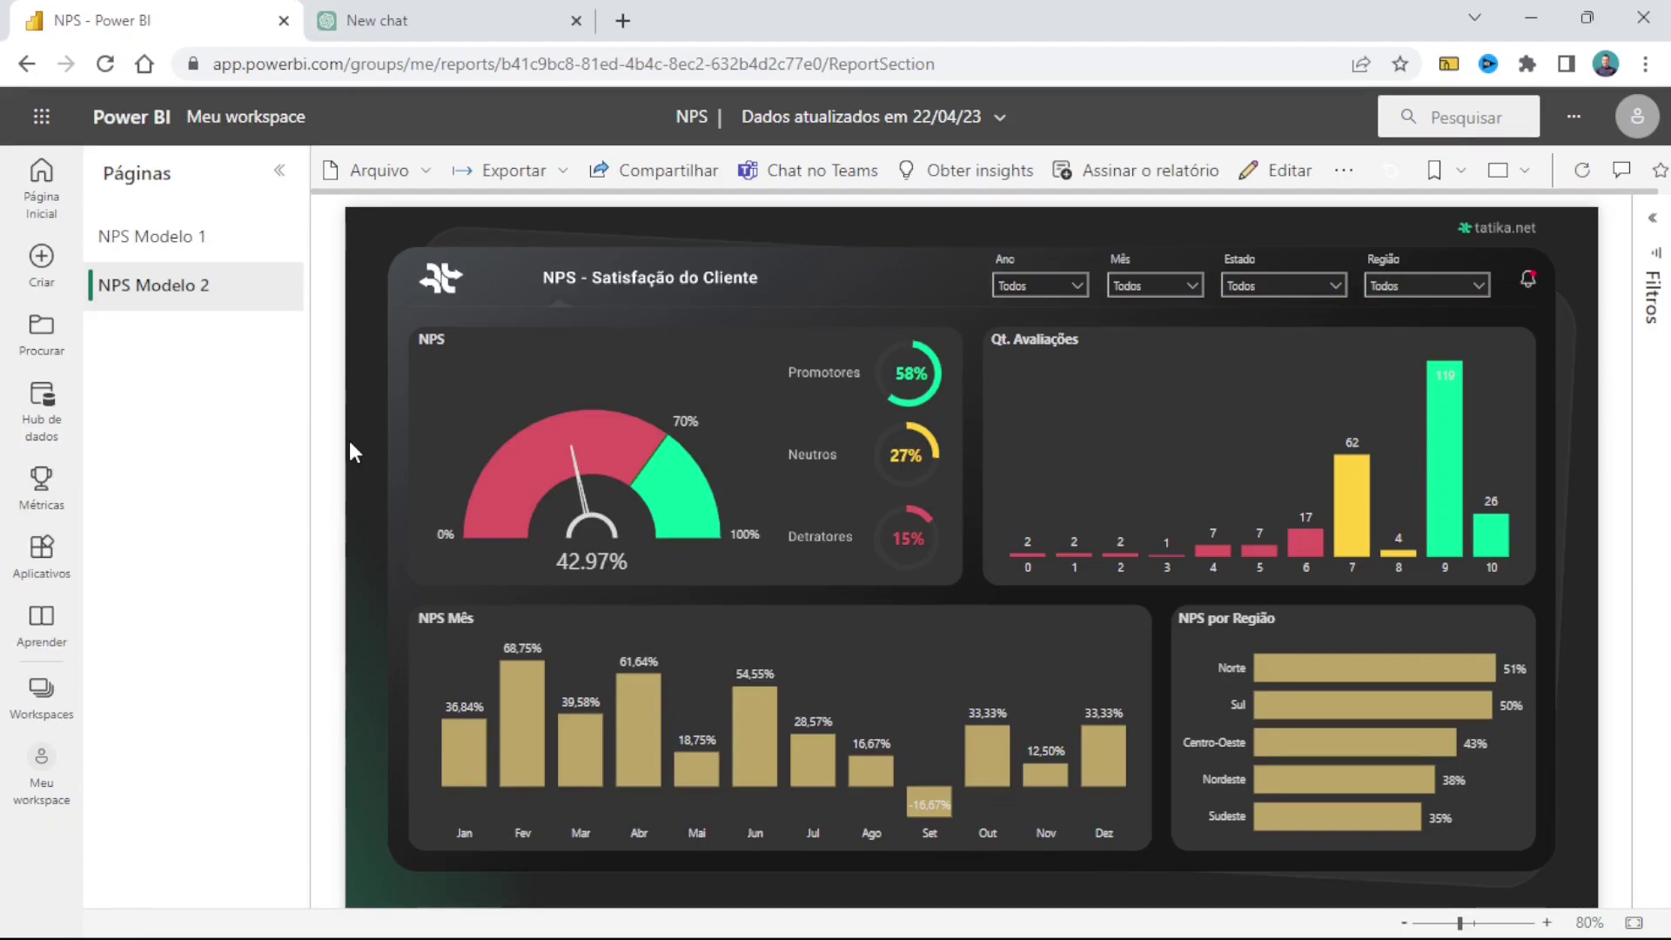
click(196, 259)
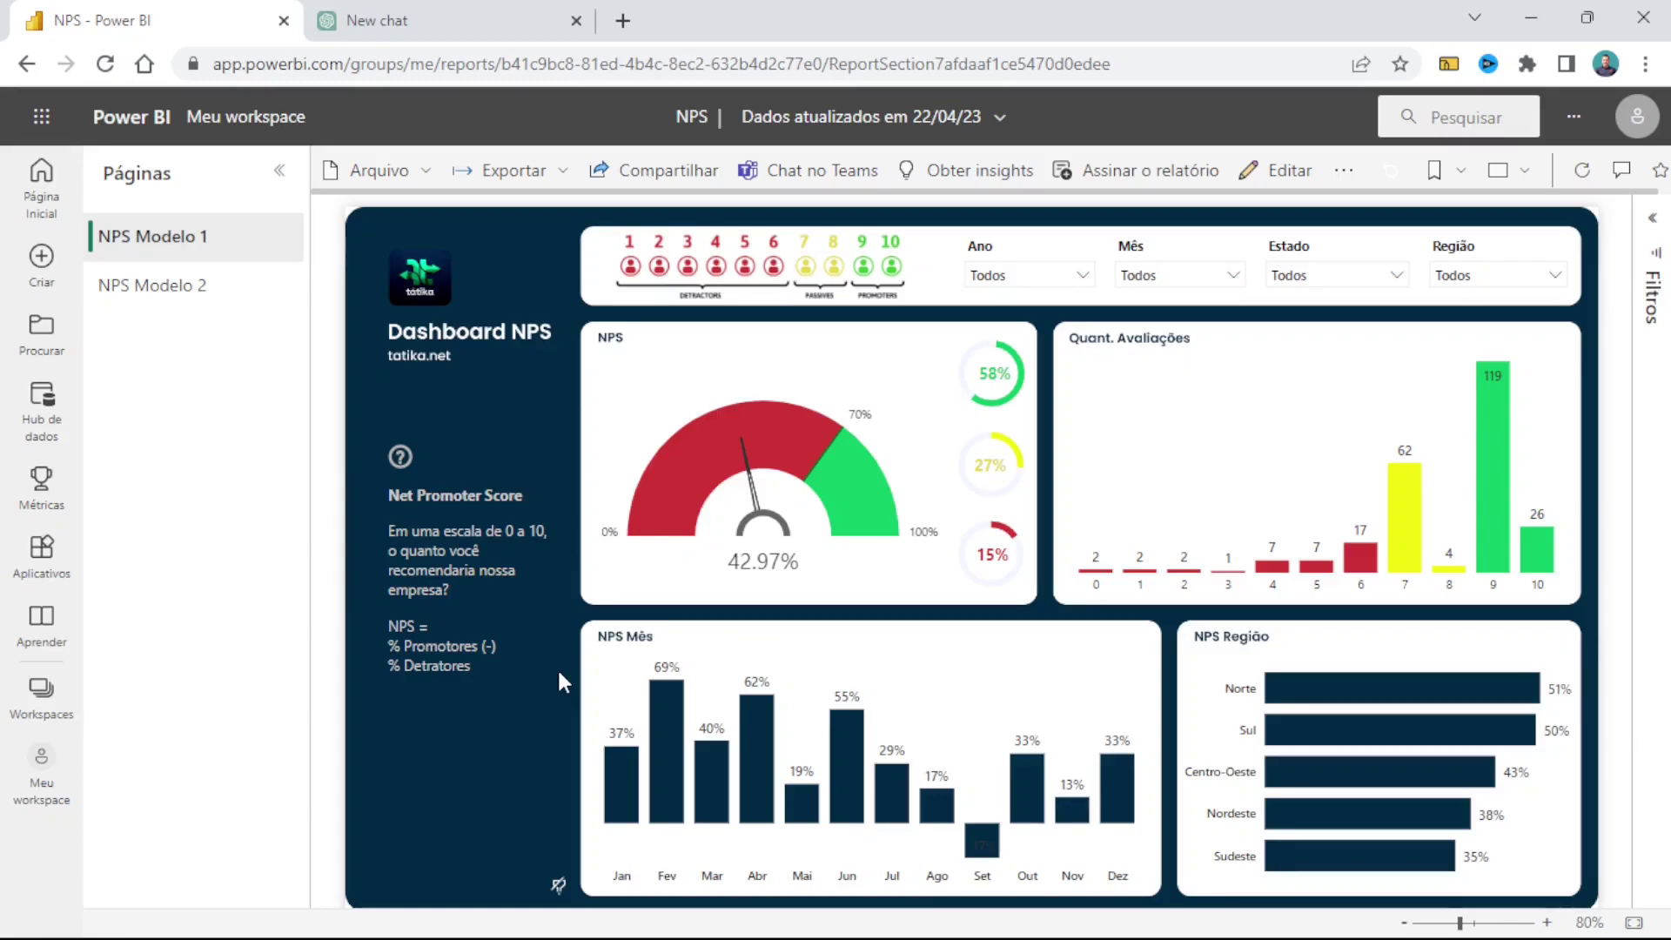
Switch to ChatGPT and request an Excel NPS table with data, nota, comentário, estado and região, 01/01/2022 to 31/12/2022, 2 to 4 comments per month
click(522, 12)
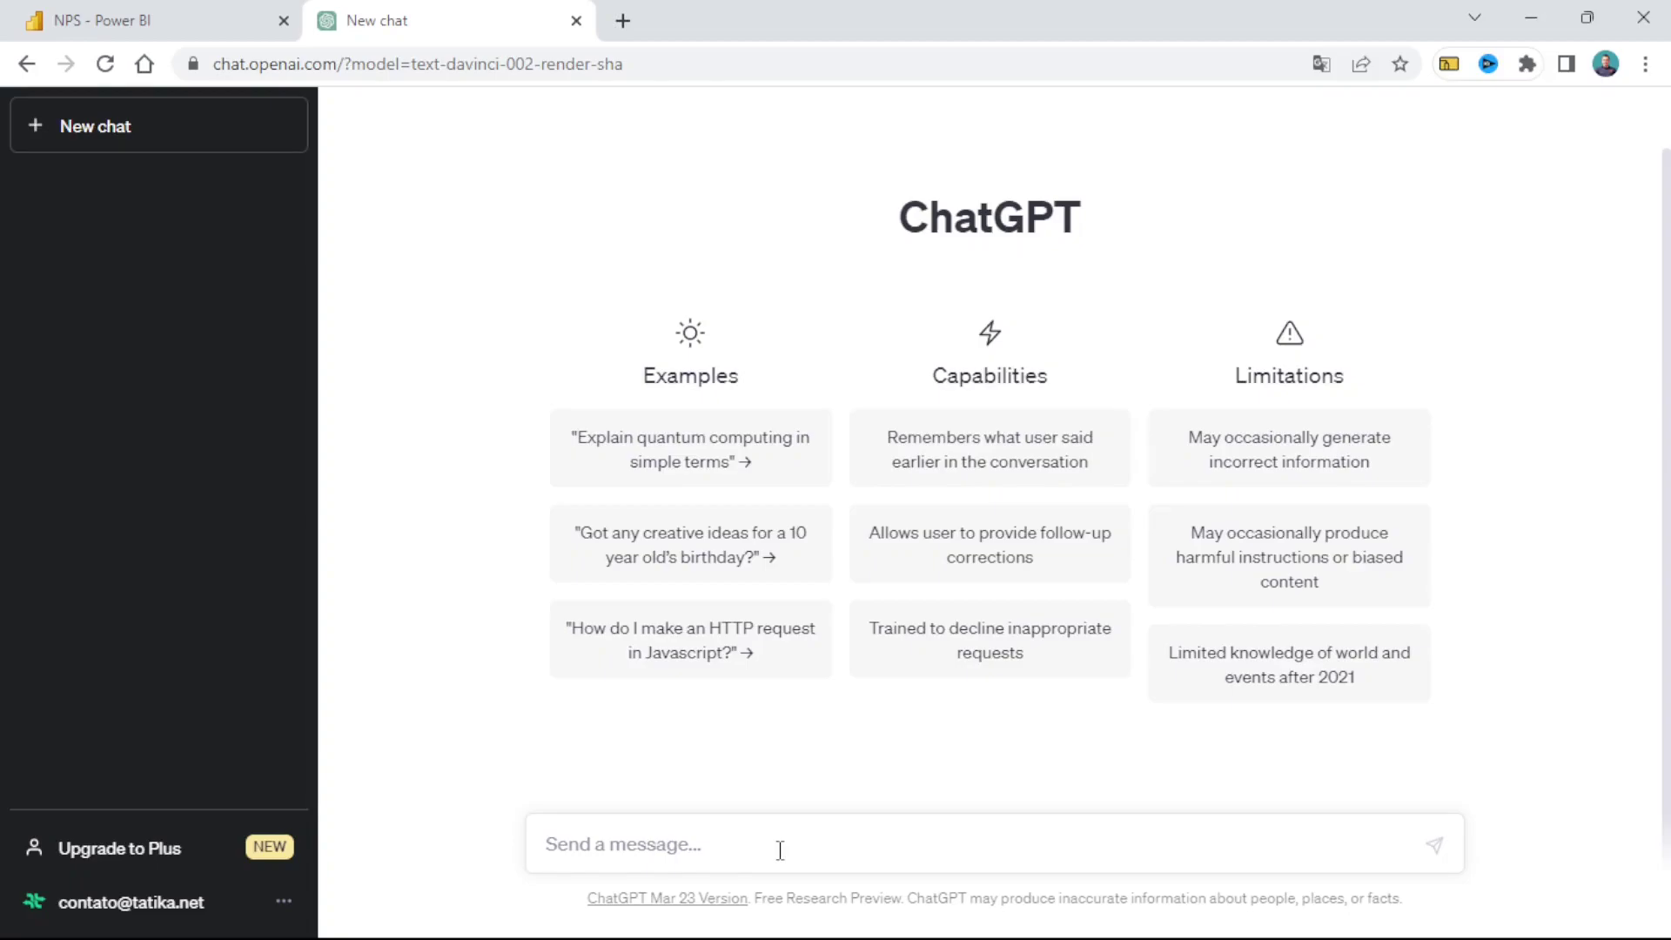
text(Gostaria de uma tabela em excel com avaliações simples de NPS contendo data, nota, comentário por estado e região do b)
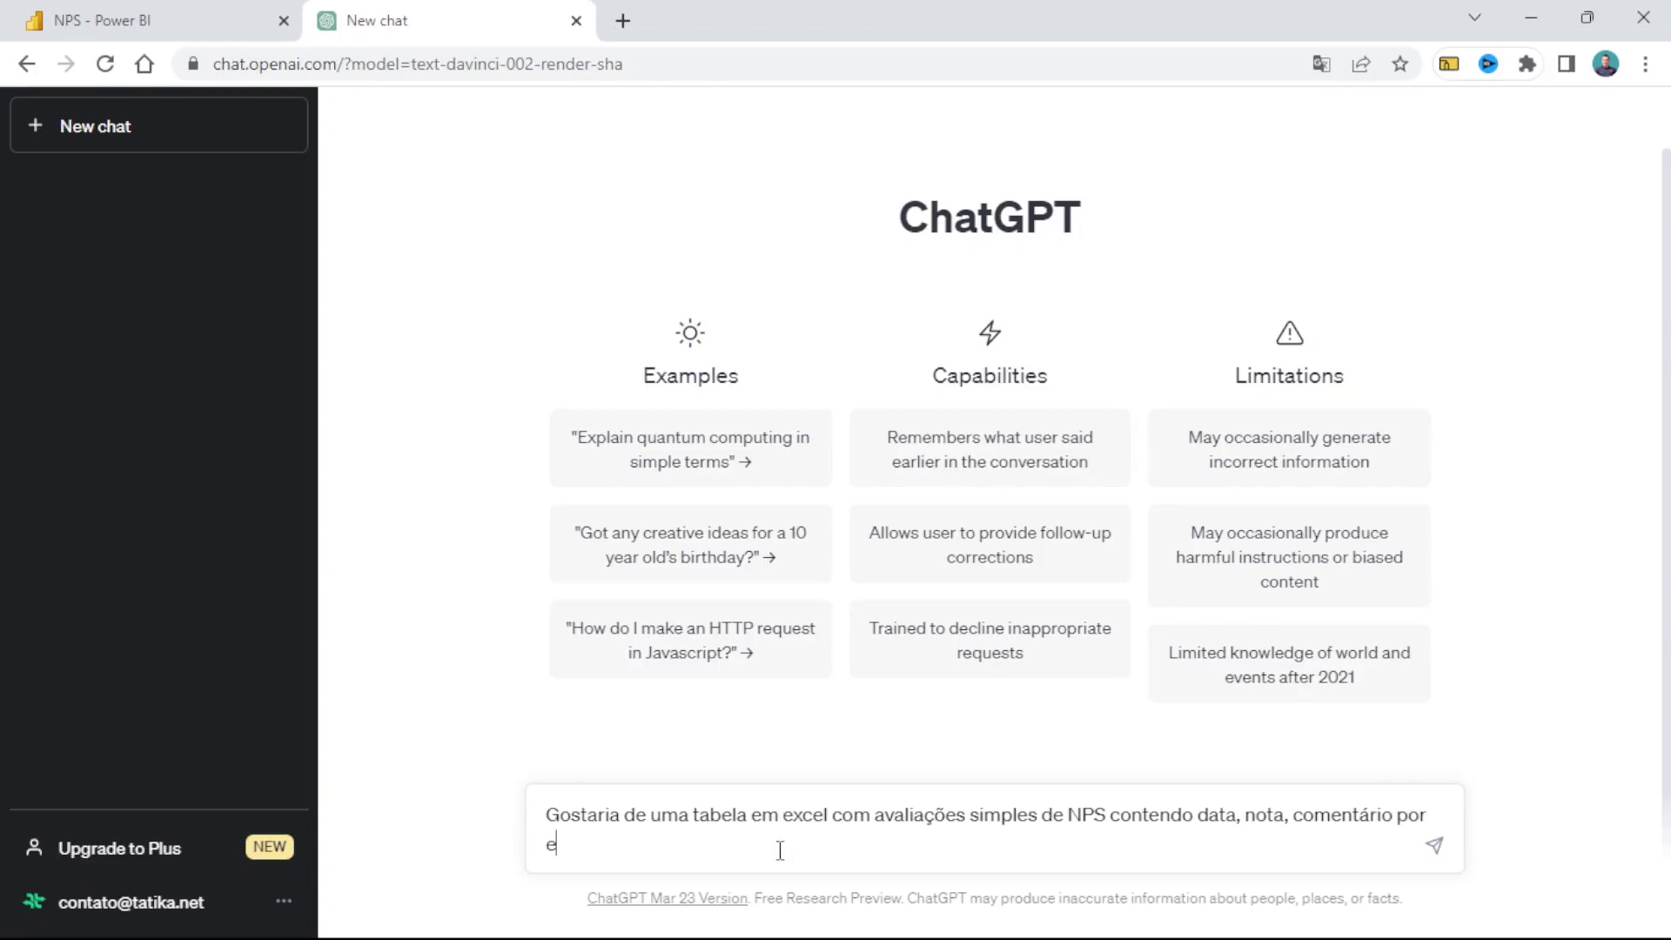
text(rasil. )
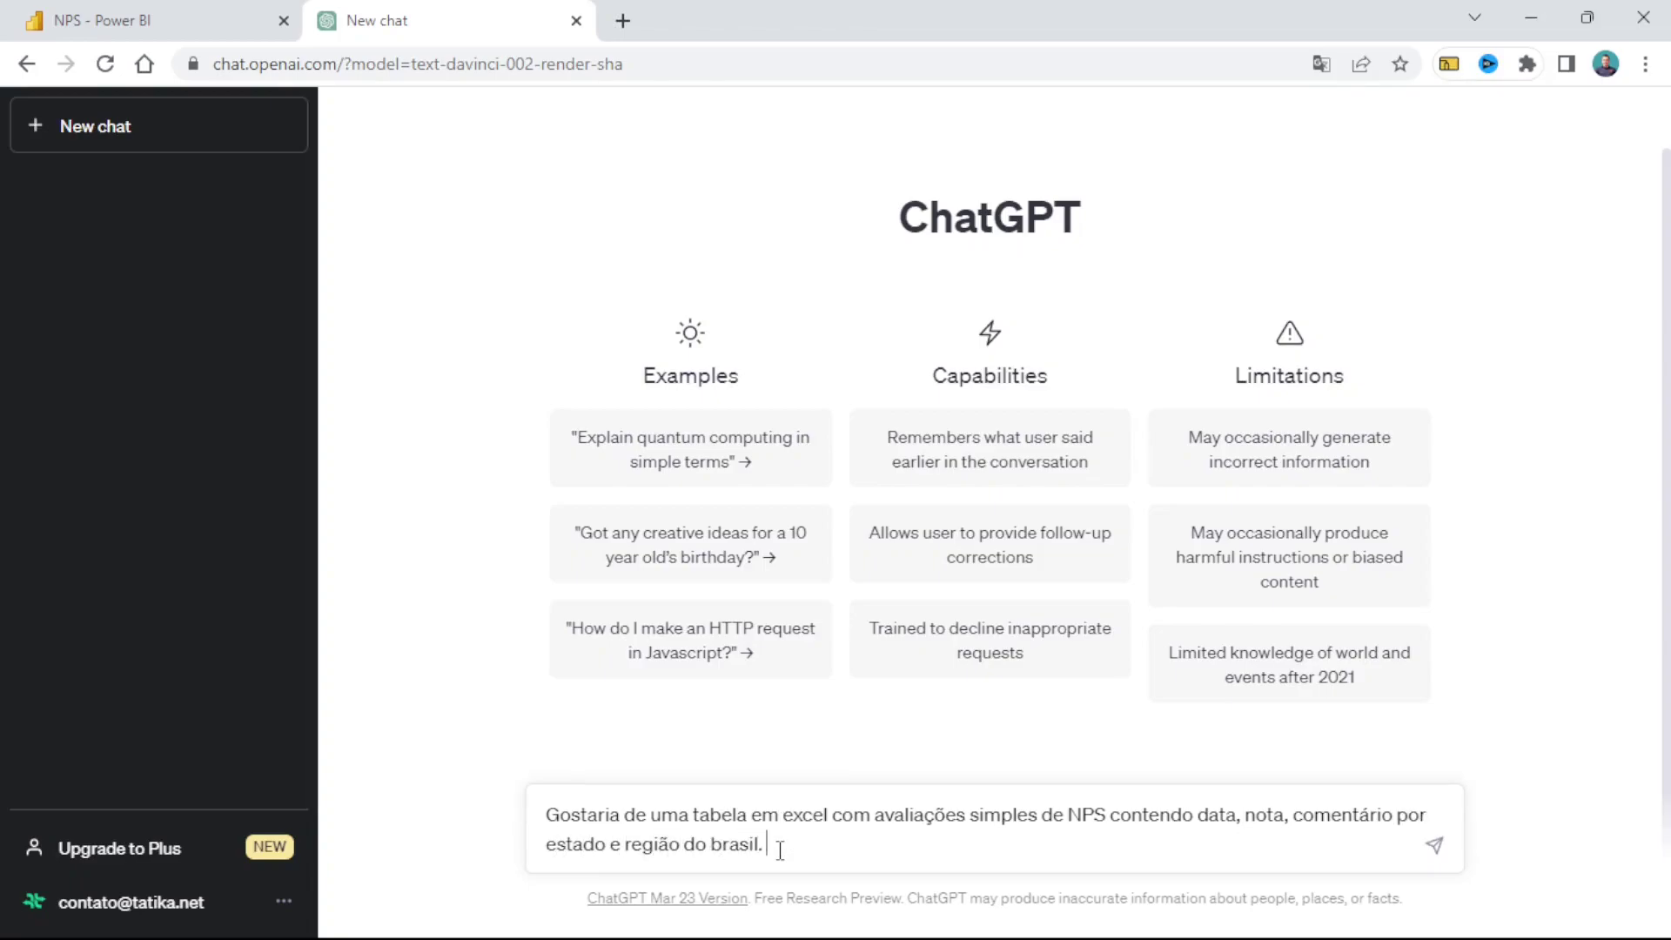
text(Inicie no dia 01/01/2022 a 31/12/2022, deve conter 2)
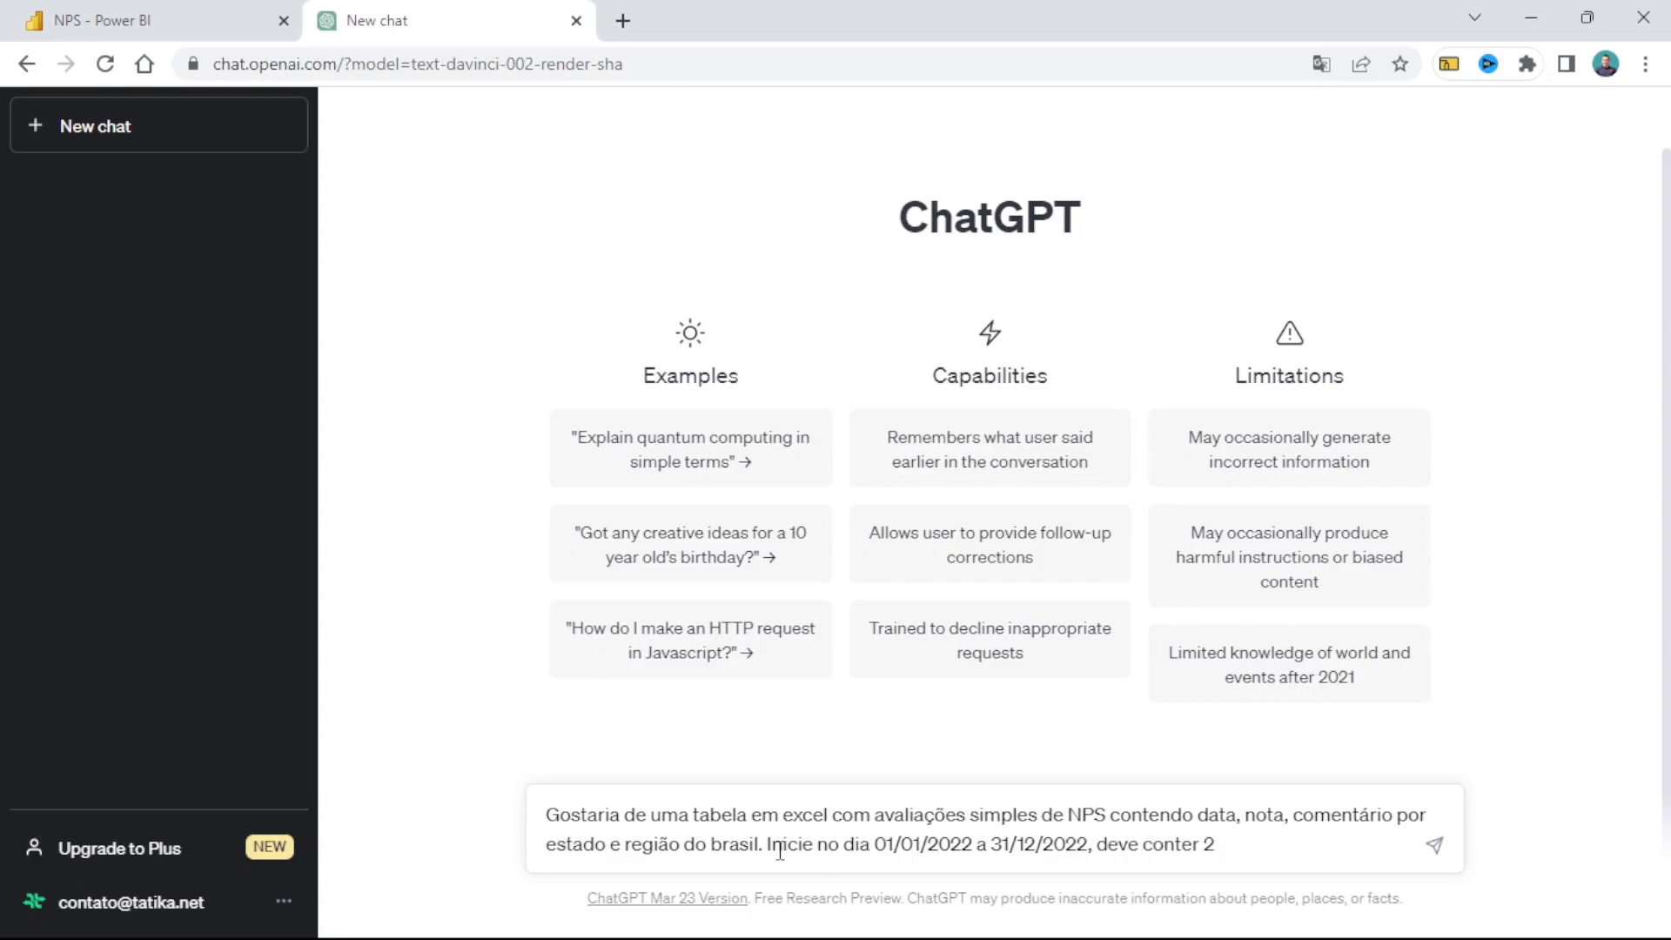
key(BackSpace)
text(de 2 a 4 comentários por mês.)
key(Return)
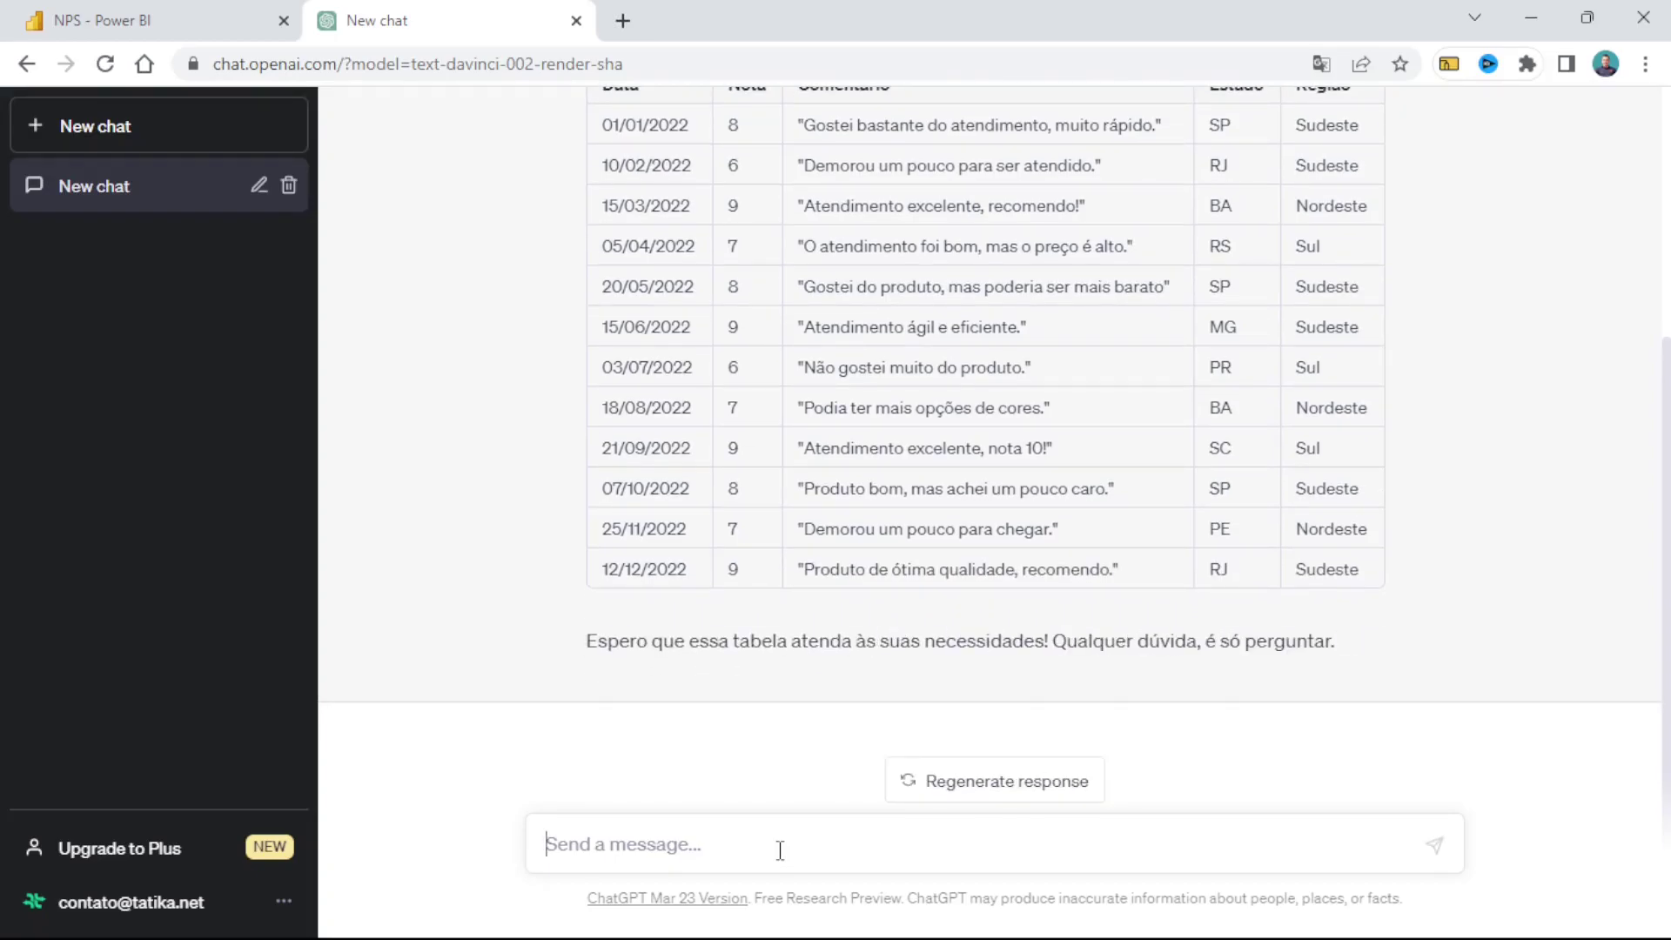
Review the generated NPS ratings table from its header row down through the entries
scroll(661, 261, up, 1)
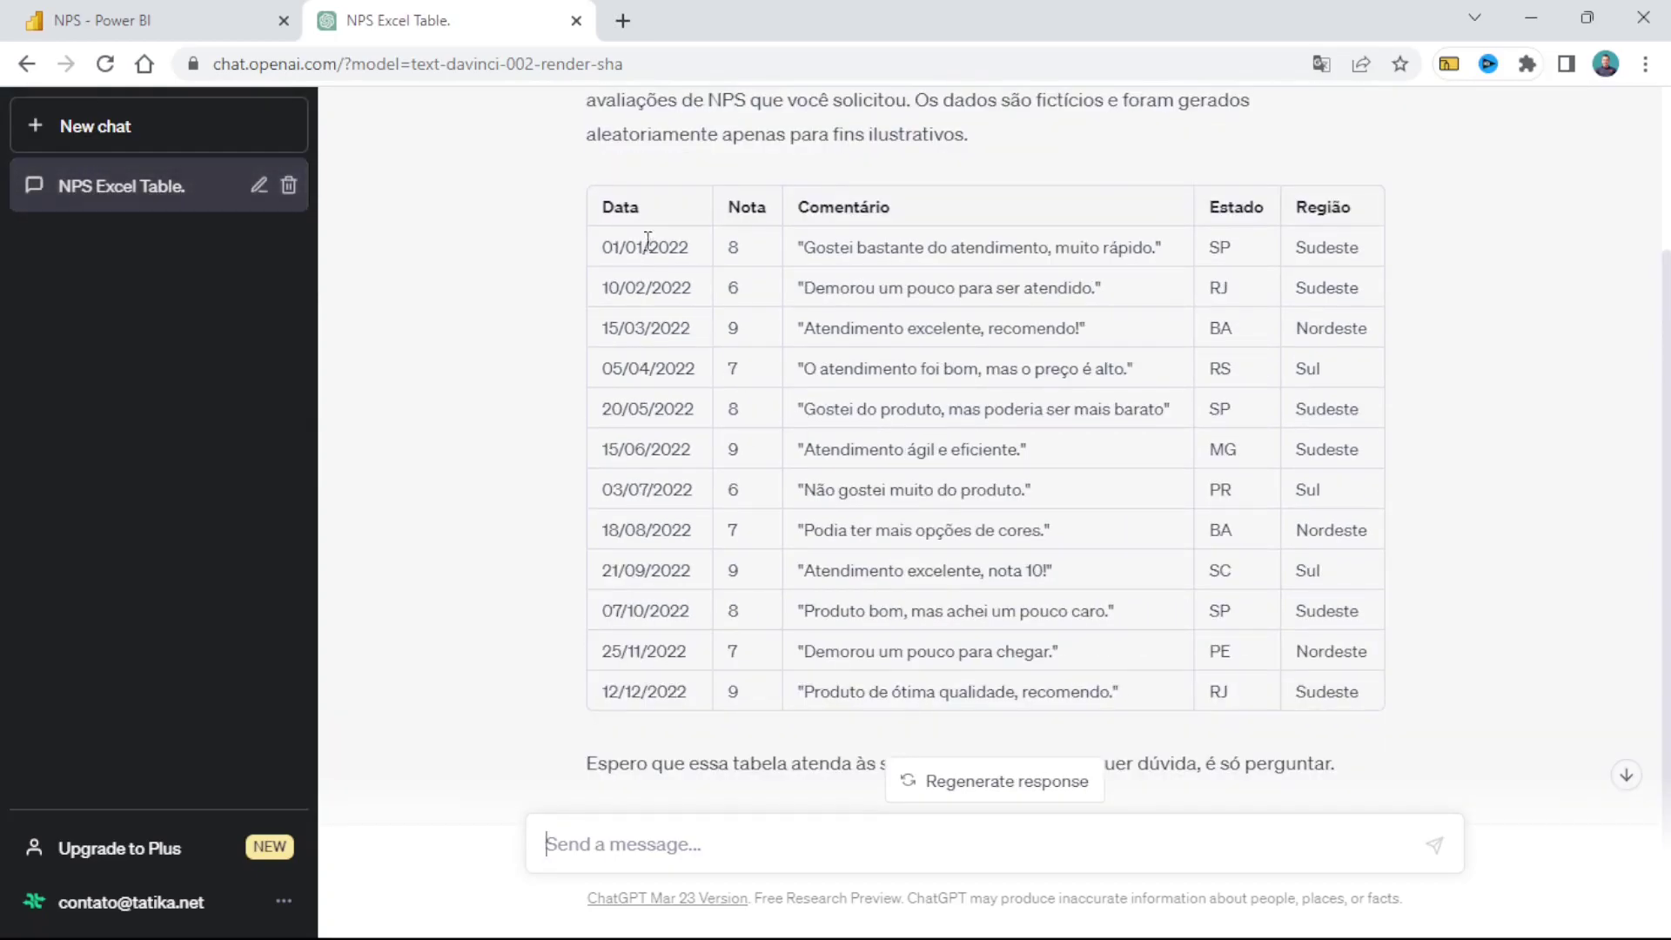
drag(601, 206, 1299, 656)
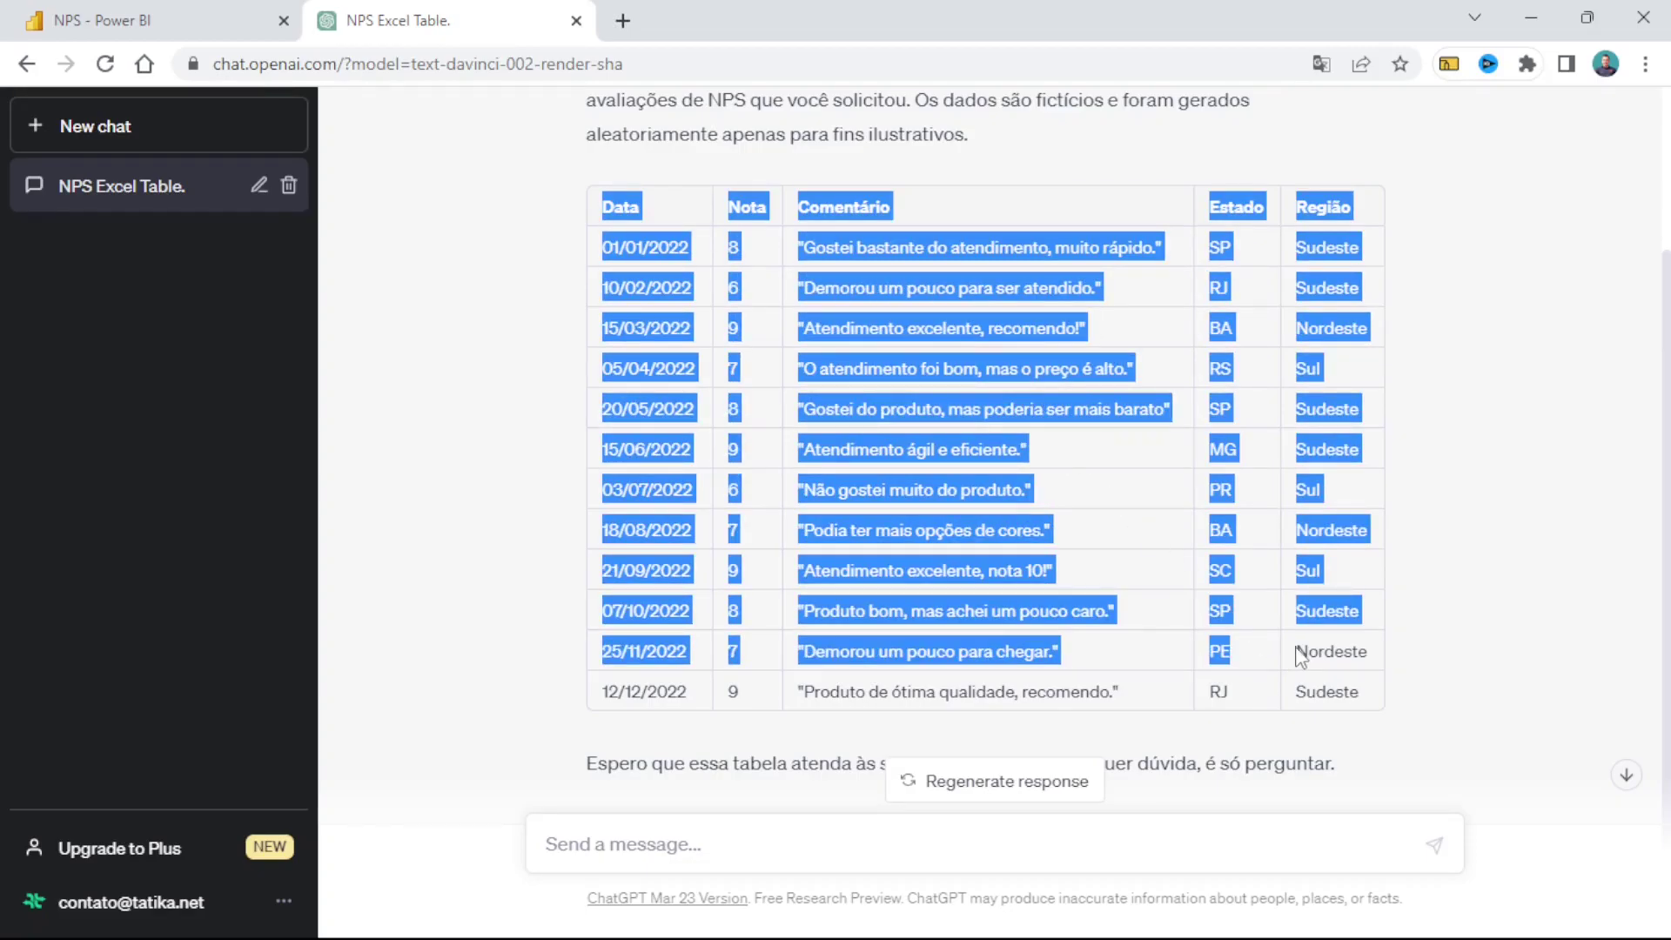
click(1447, 558)
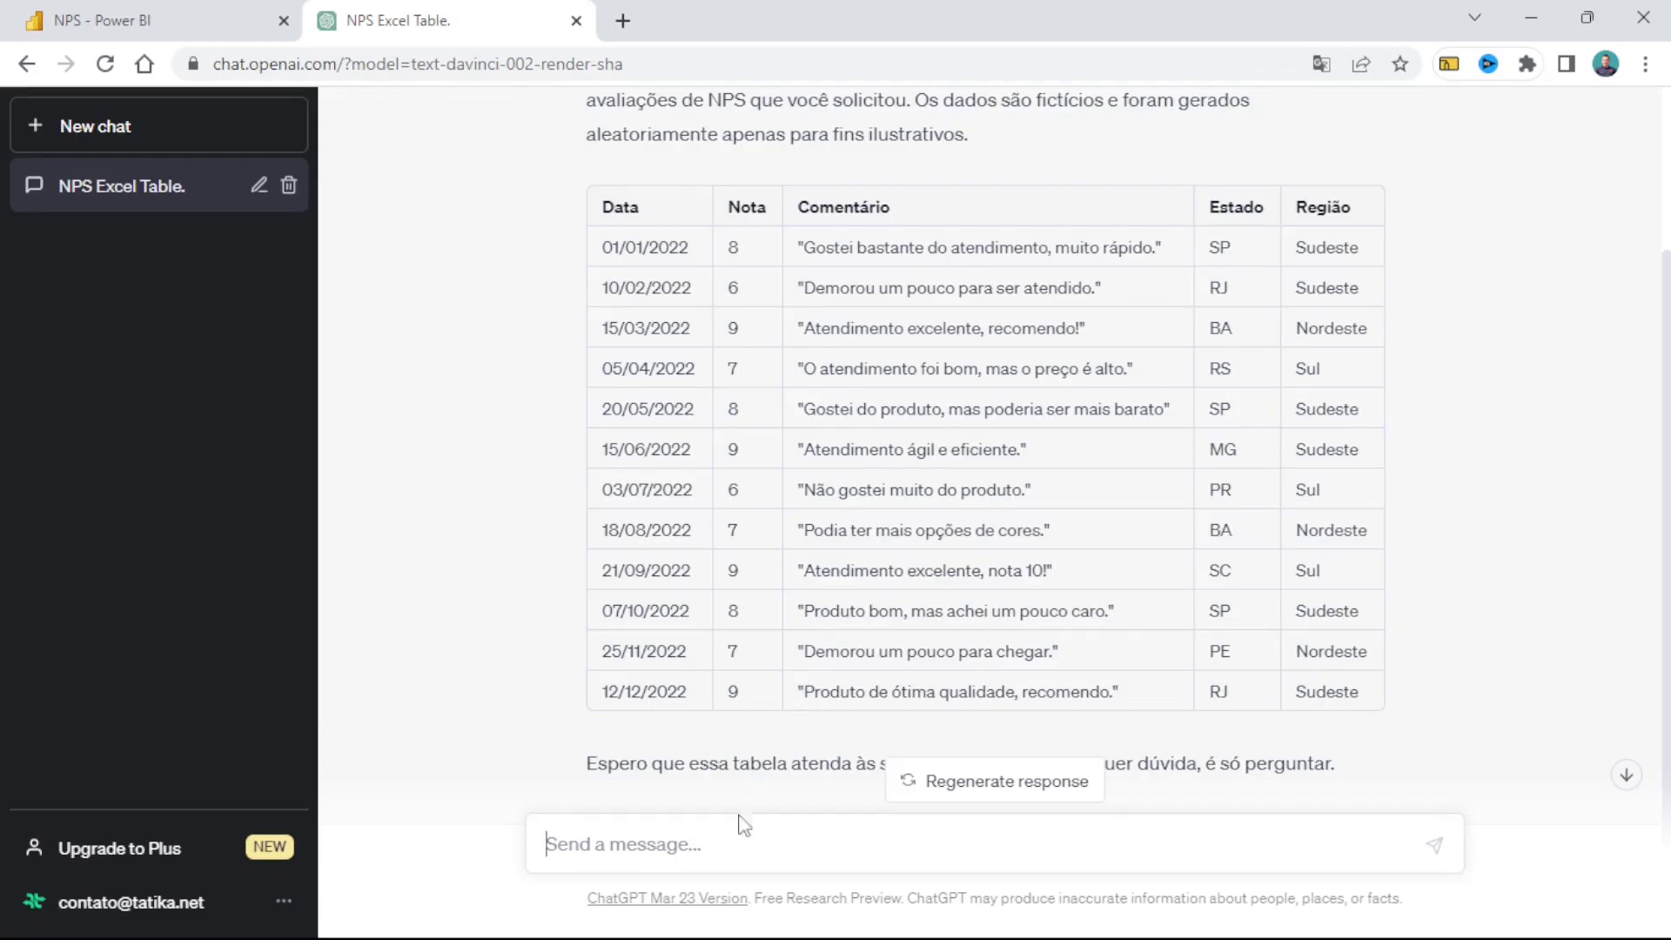
Copy the full text of the first request into a new chat message
scroll(634, 322, up, 3)
drag(586, 131, 868, 206)
key(ctrl+c)
click(713, 835)
key(ctrl+v)
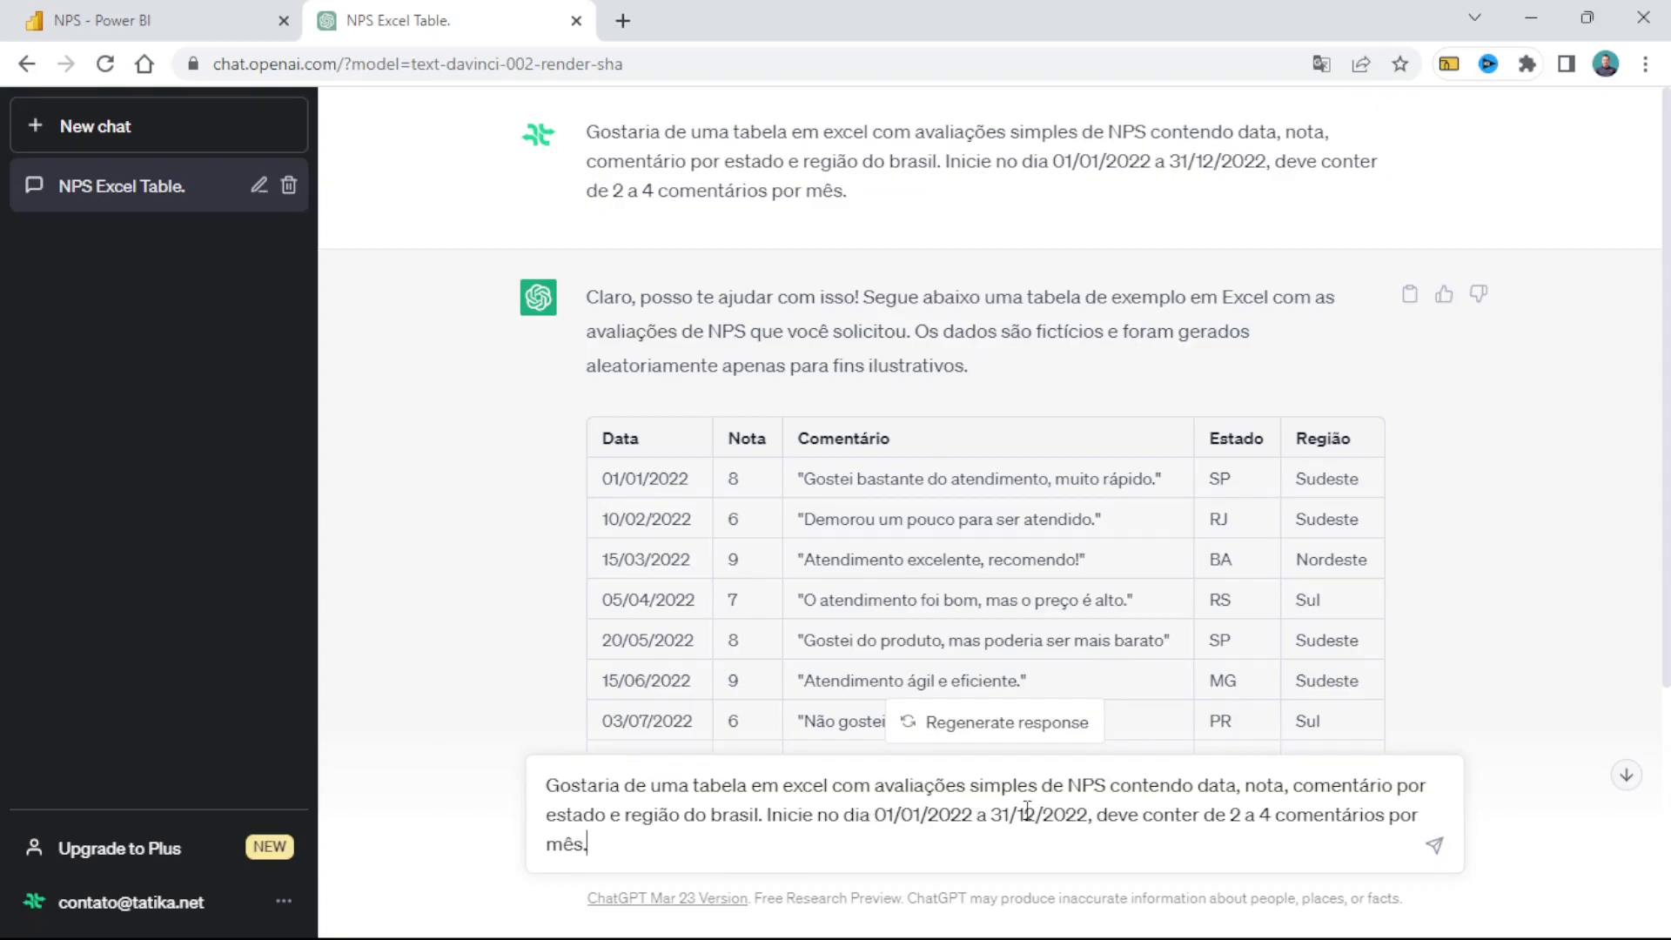
Change the end date in the copied request to 15/04/2023 and send it
key(BackSpace)
key(BackSpace)
text(15)
key(BackSpace)
key(Delete)
text(04)
key(Right)
key(Right)
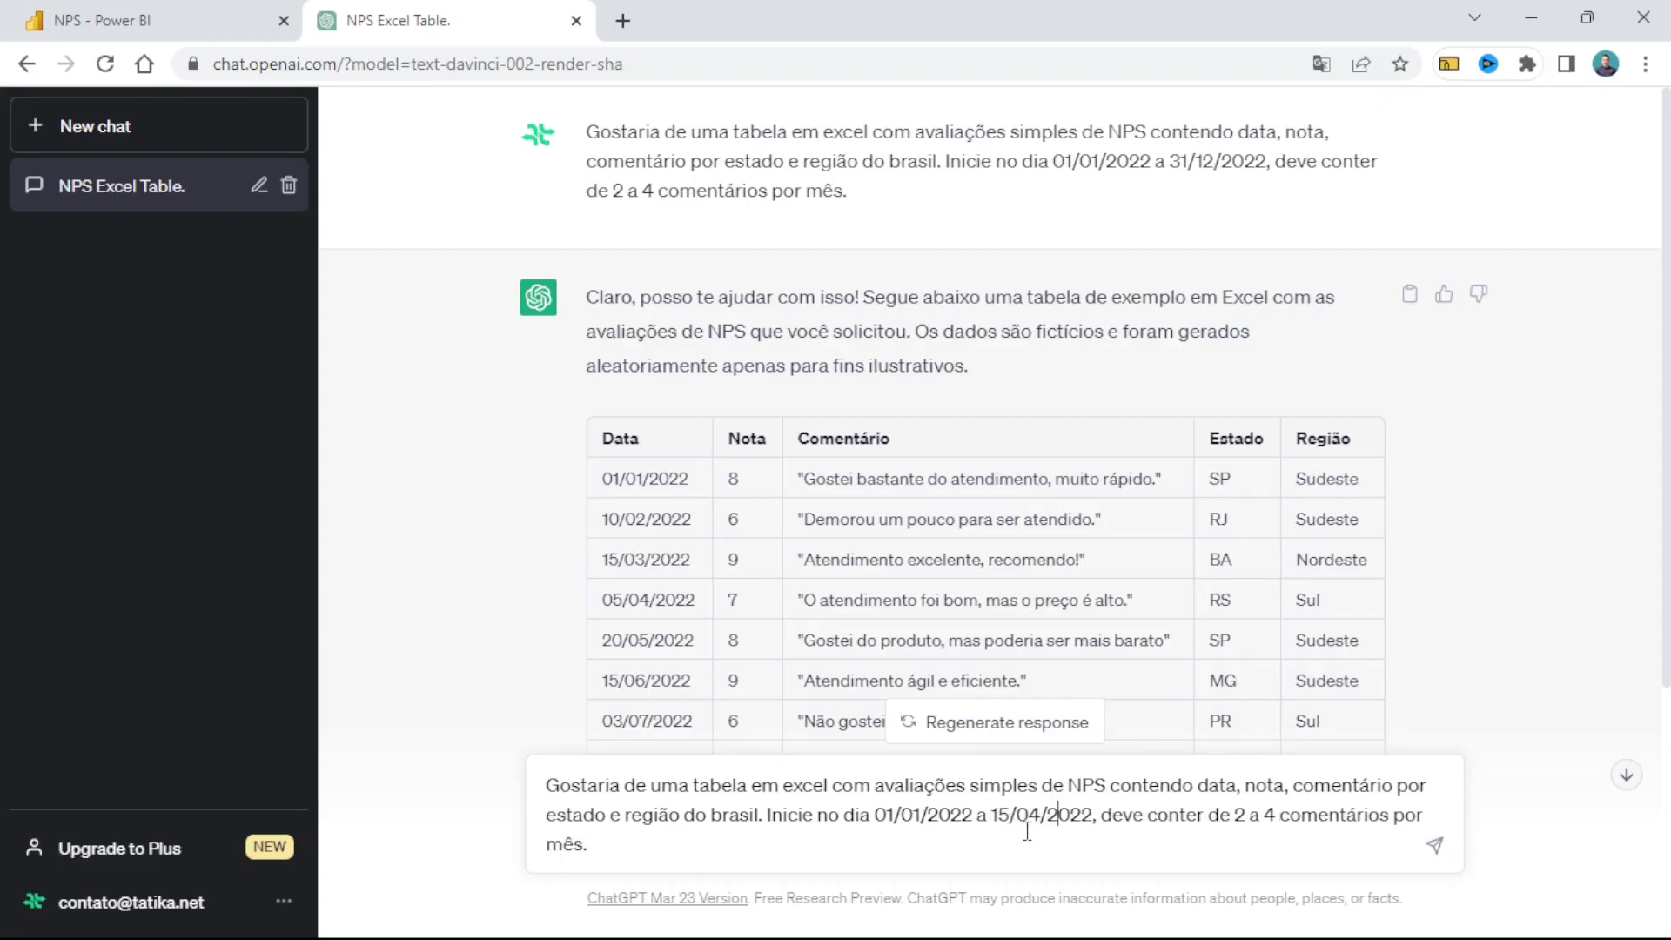
key(Delete)
text(3)
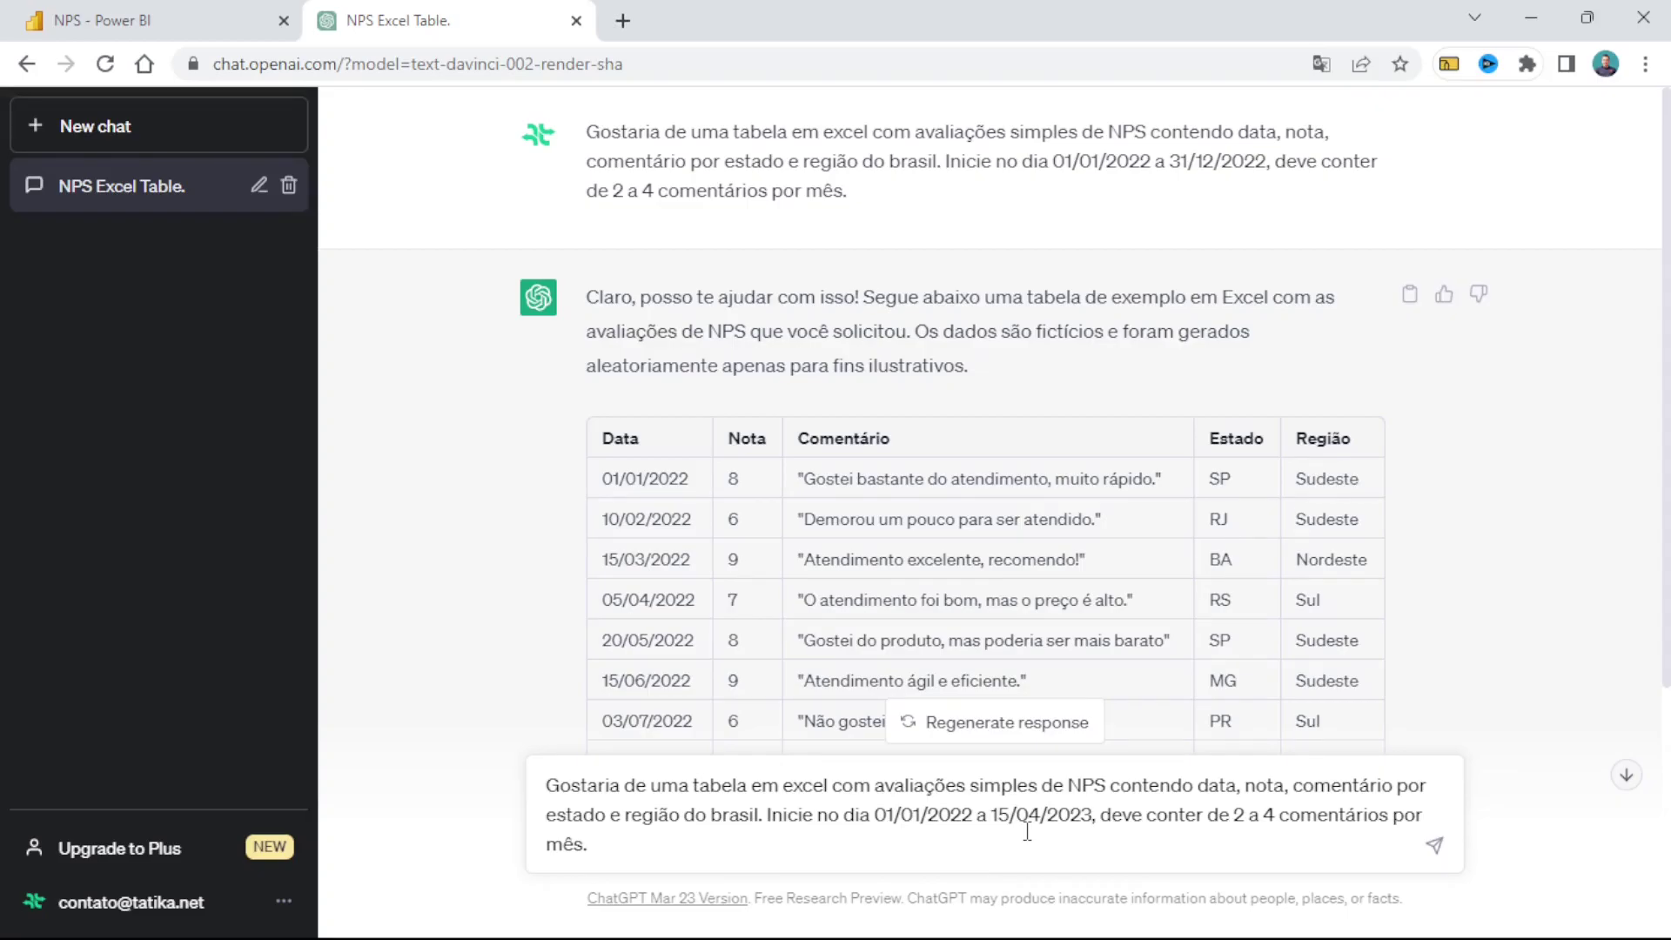
key(Return)
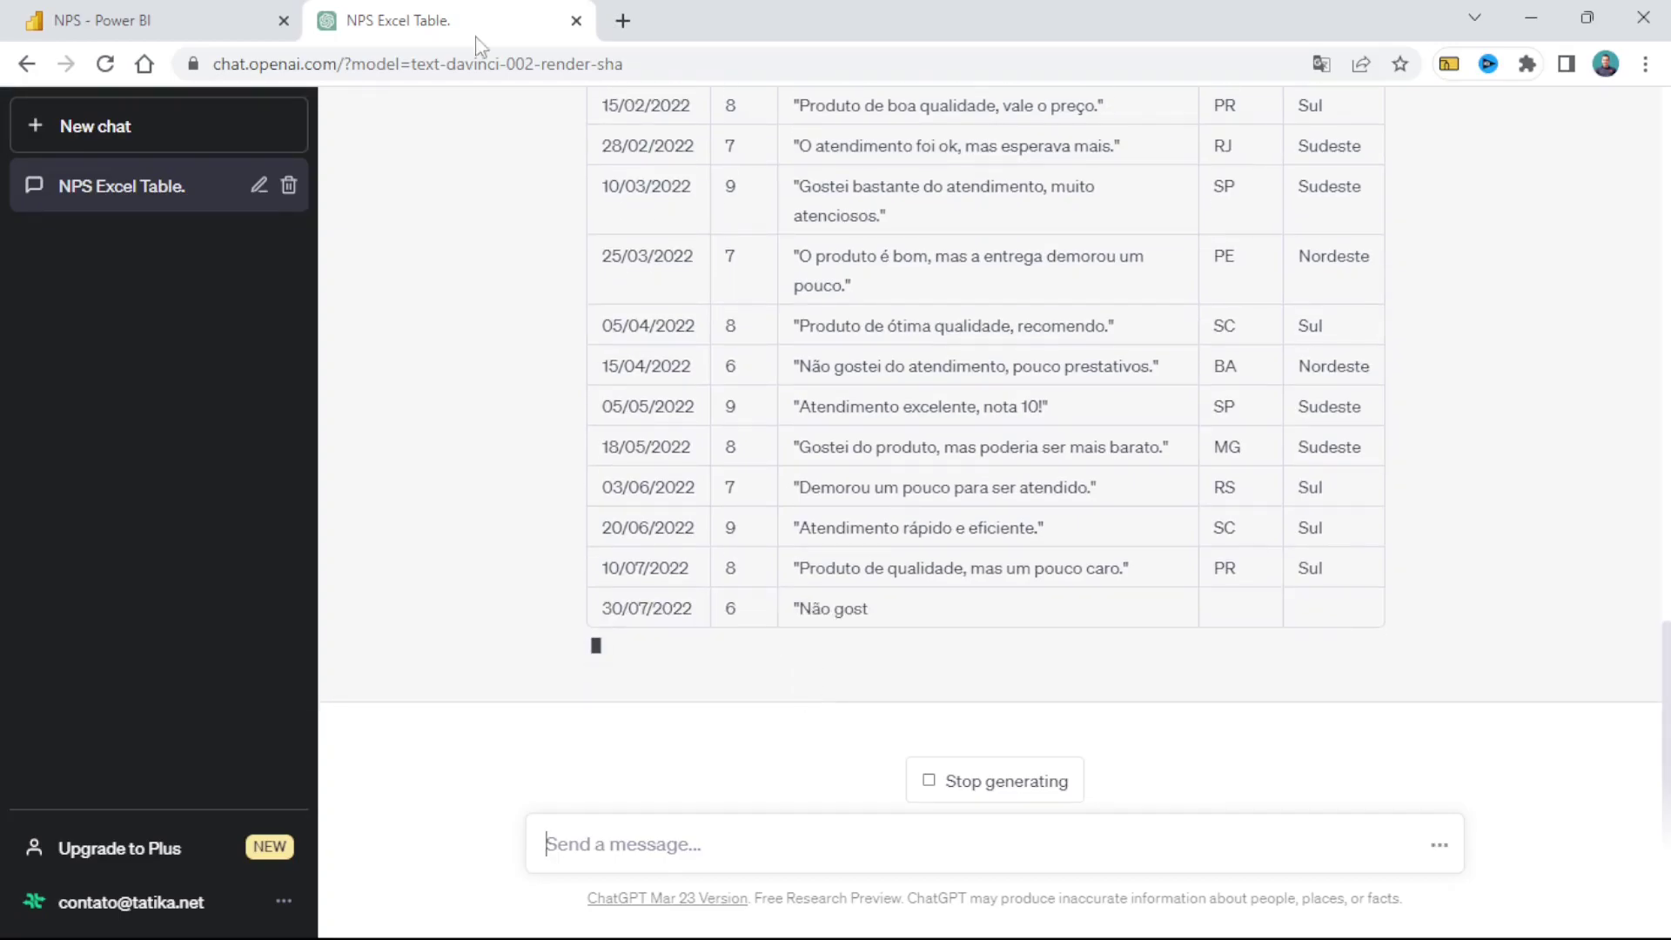
Switch back to the published Power BI report and look through its NPS Modelo 2 and NPS Modelo 1 pages
click(96, 20)
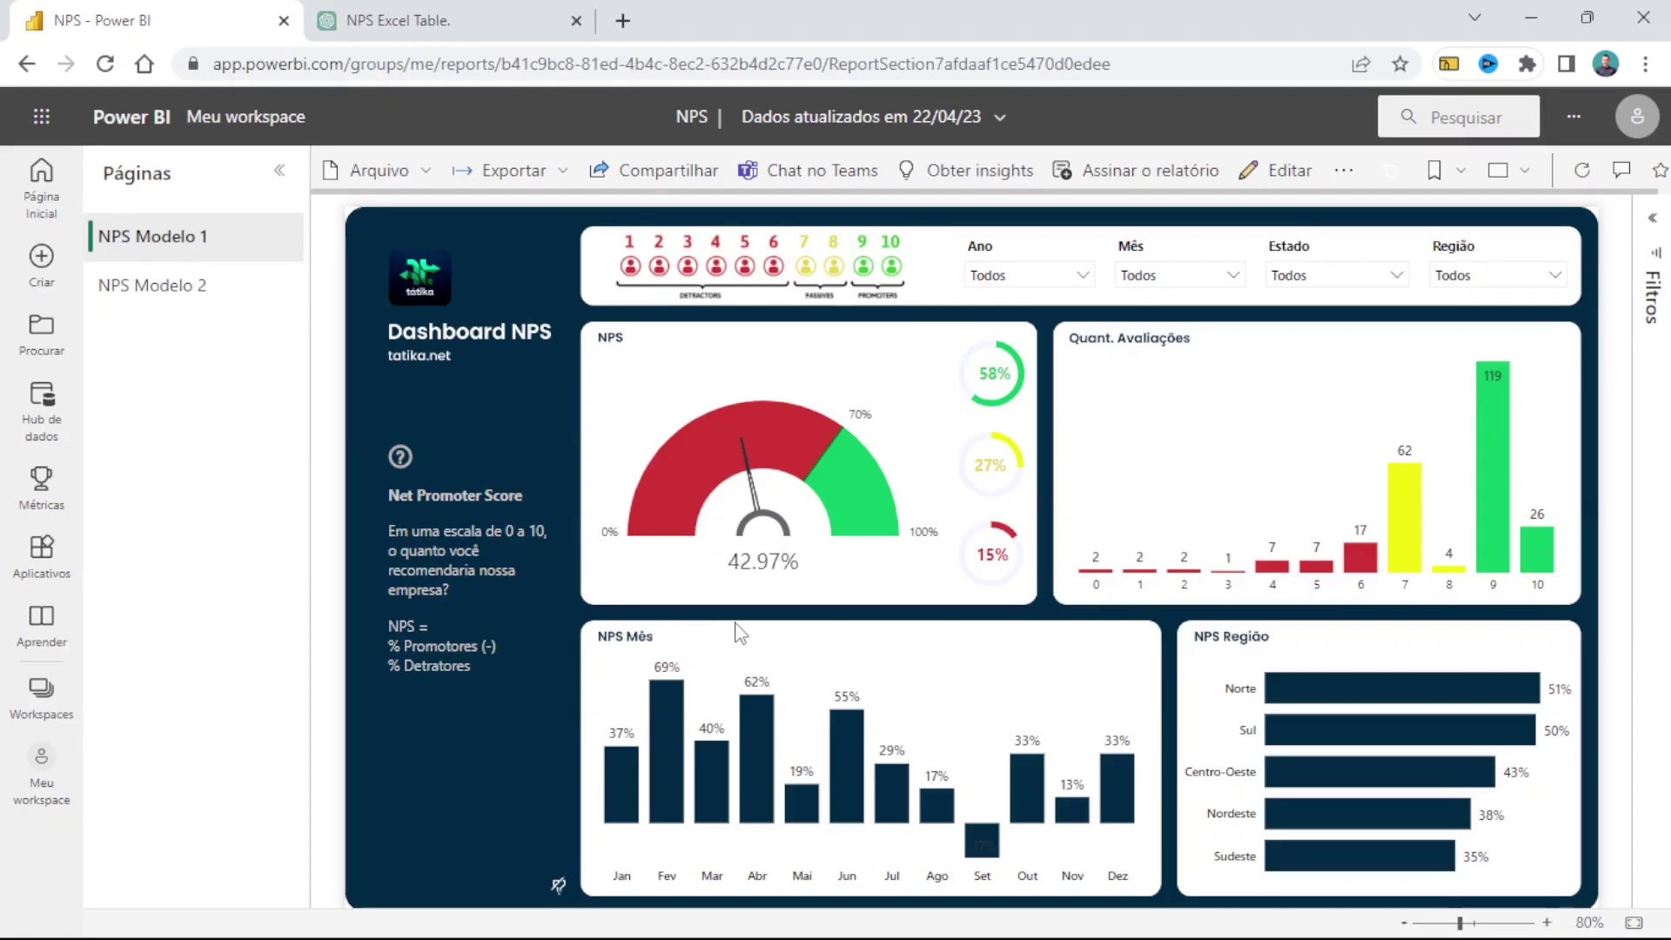
click(176, 297)
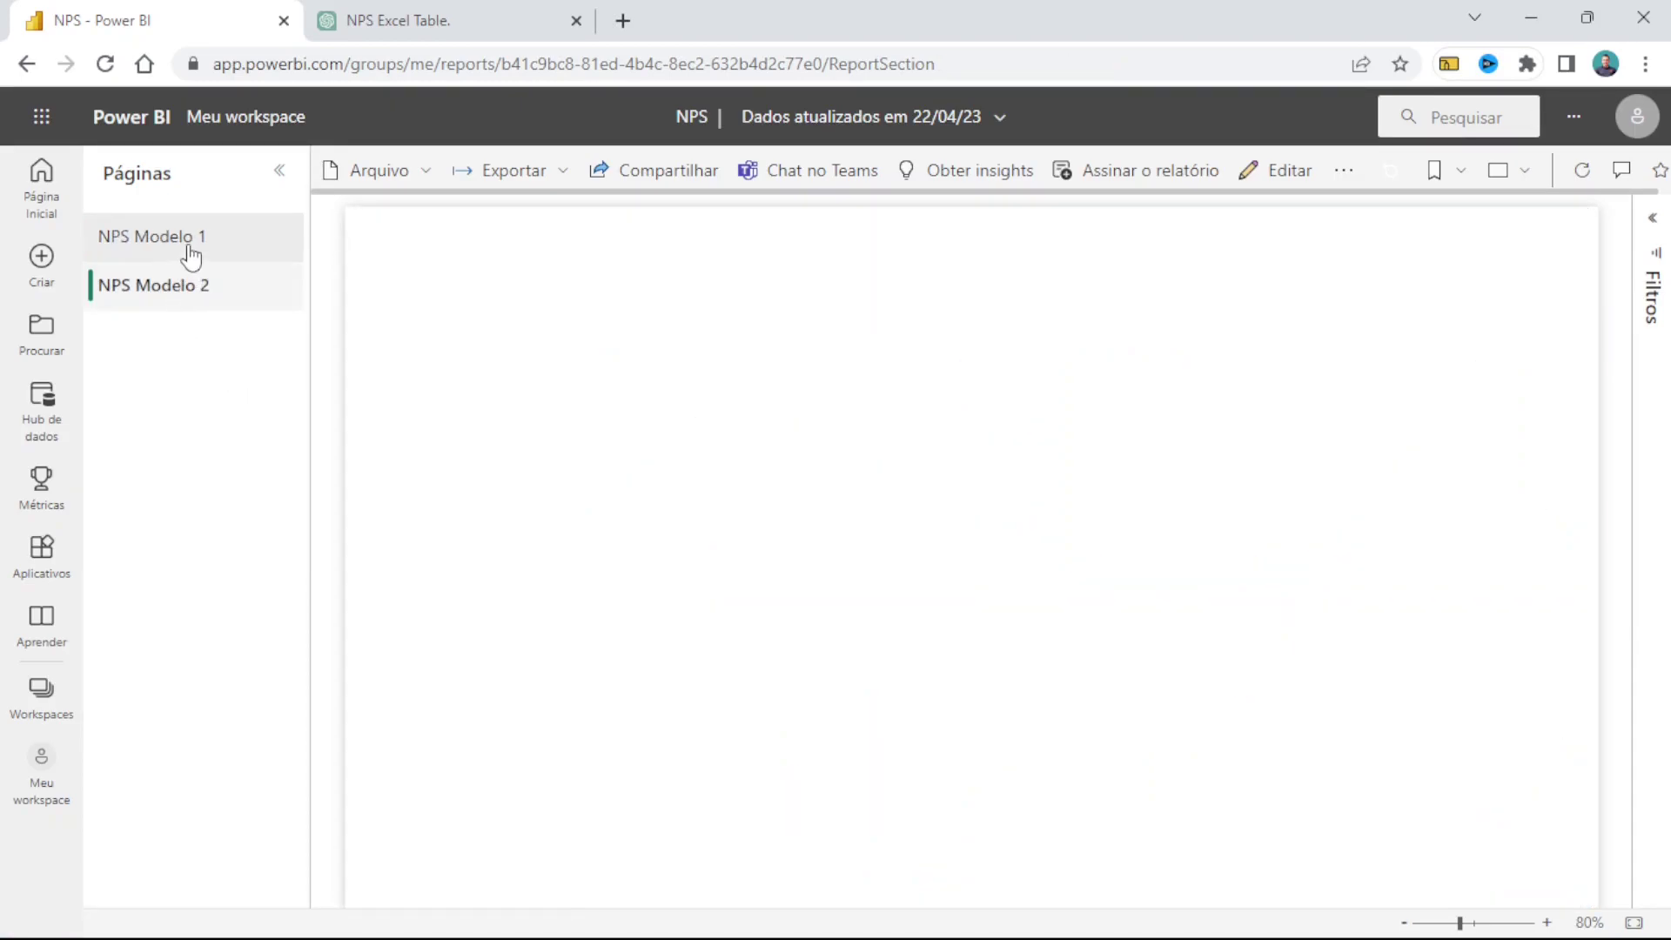
click(186, 253)
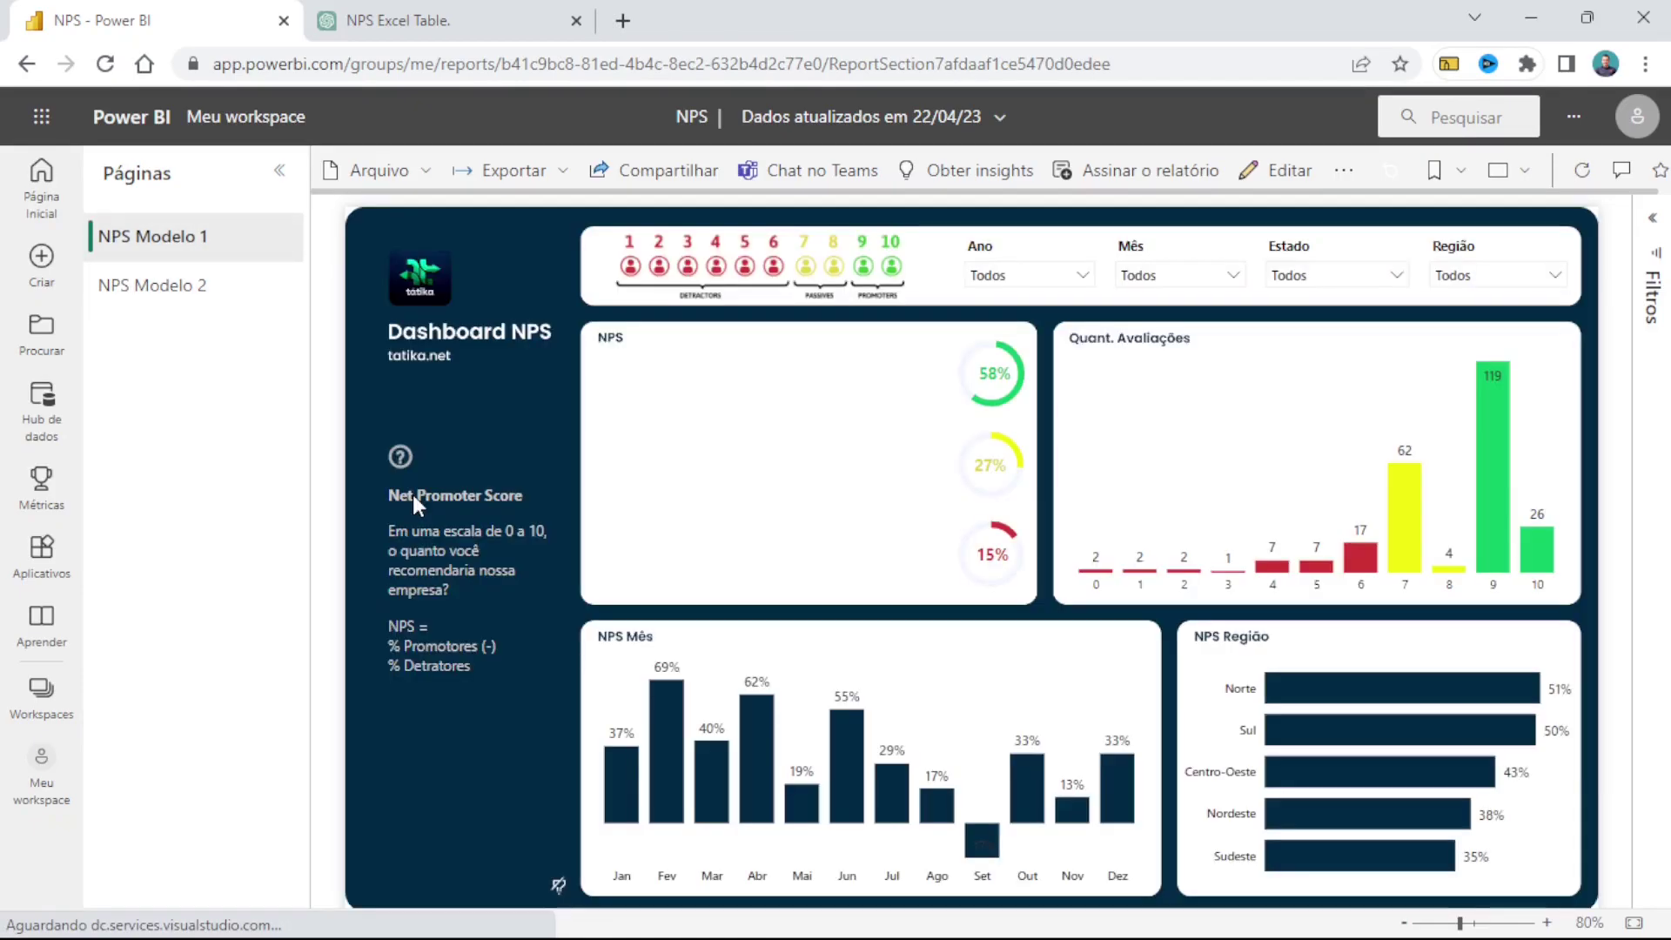